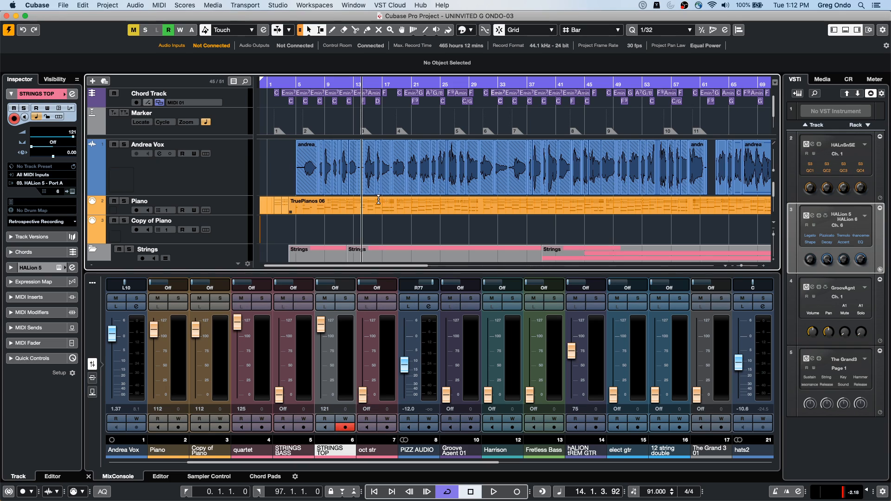
# Step: Open the TruePianos 06 part in the Score Editor and display the key signature symbols
pyautogui.click(357, 212)
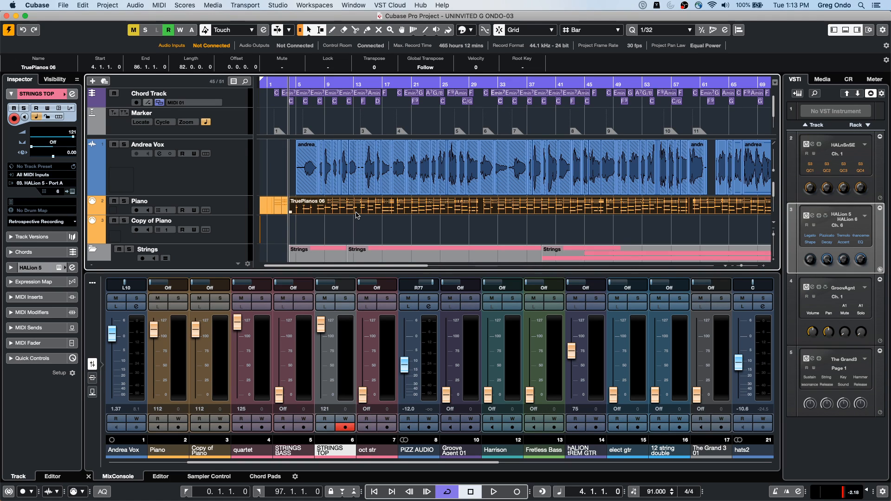
pyautogui.press('super+r')
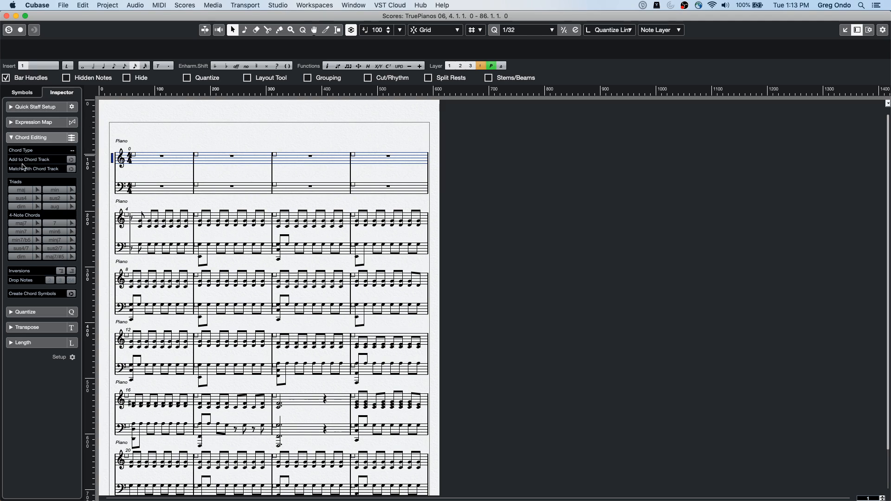
pyautogui.click(26, 94)
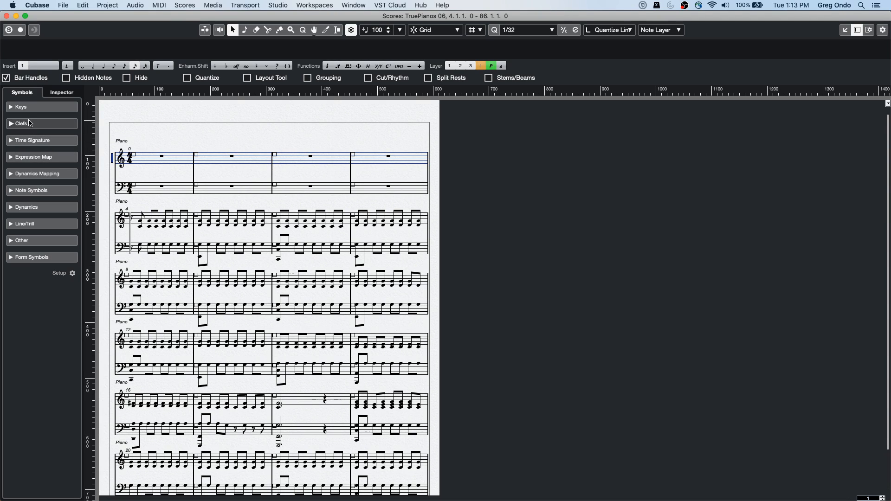
pyautogui.click(27, 108)
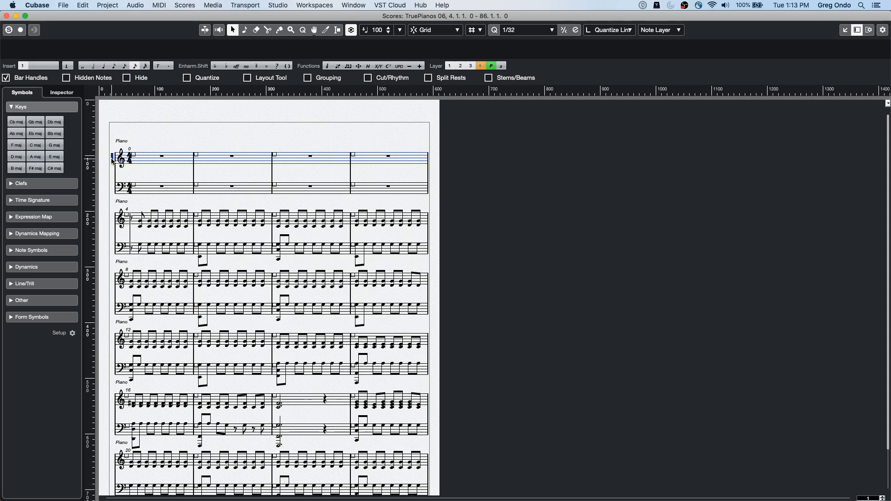
# Step: Open the score settings for the Piano staff and review the layout, project and main staff options
pyautogui.doubleClick(112, 161)
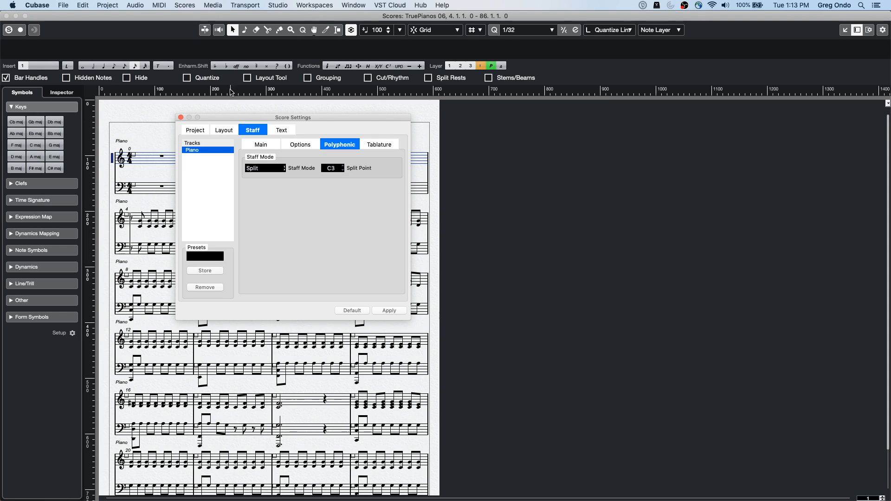
pyautogui.click(181, 118)
pyautogui.click(184, 4)
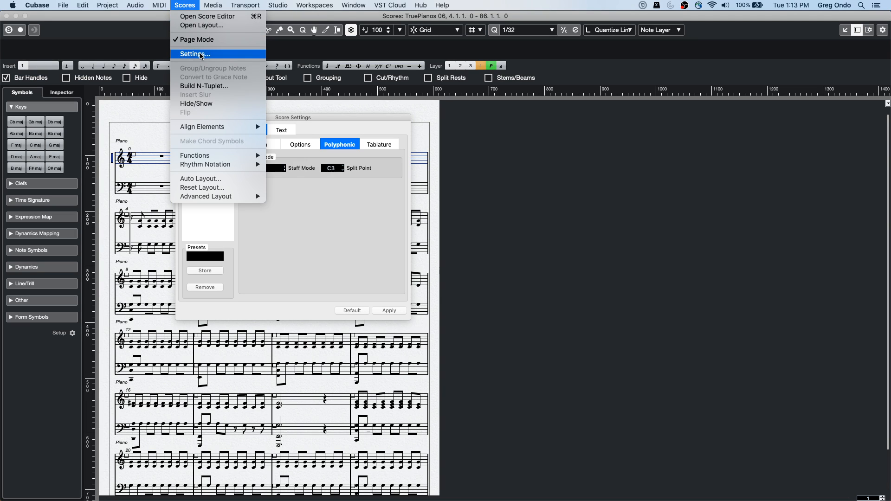
pyautogui.click(363, 236)
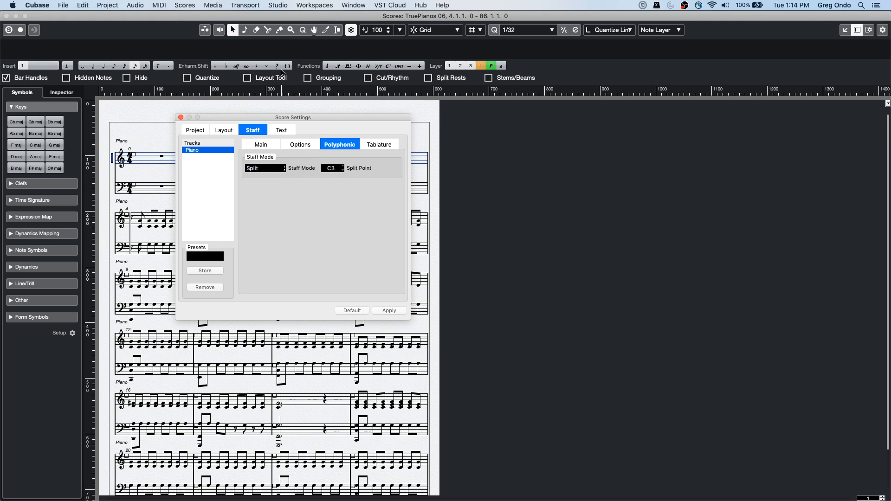
pyautogui.click(263, 145)
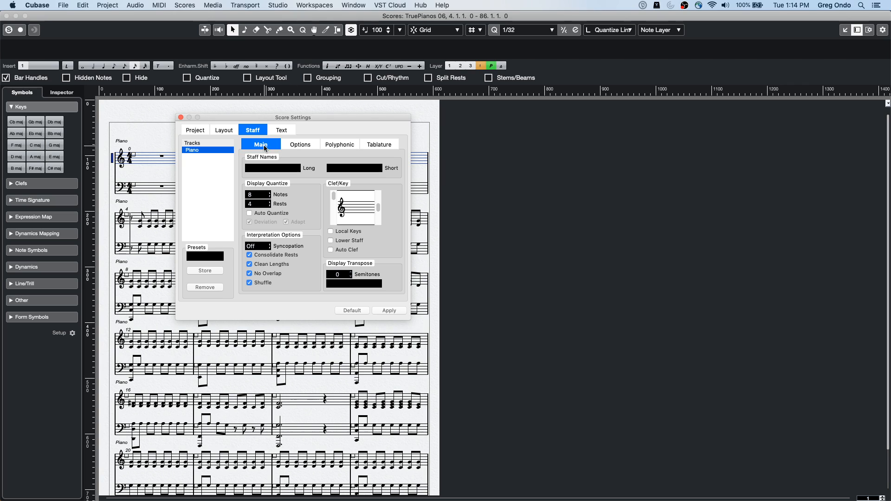
pyautogui.click(223, 131)
pyautogui.click(203, 131)
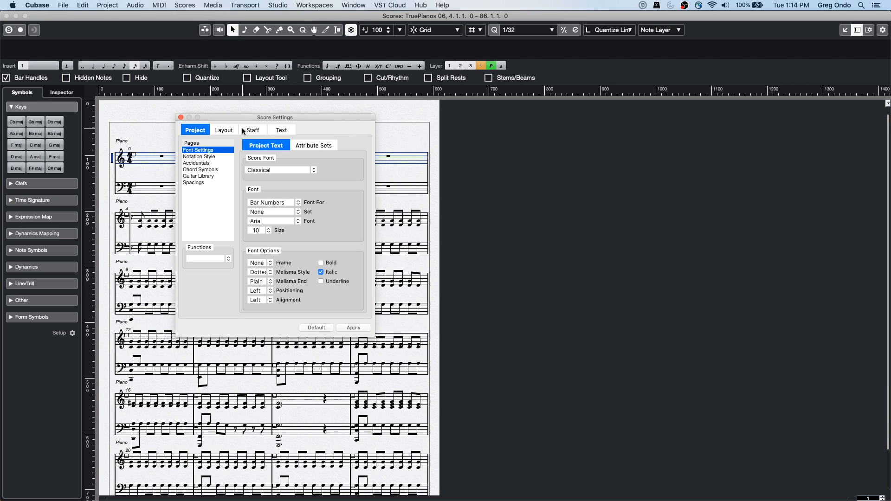
pyautogui.click(252, 132)
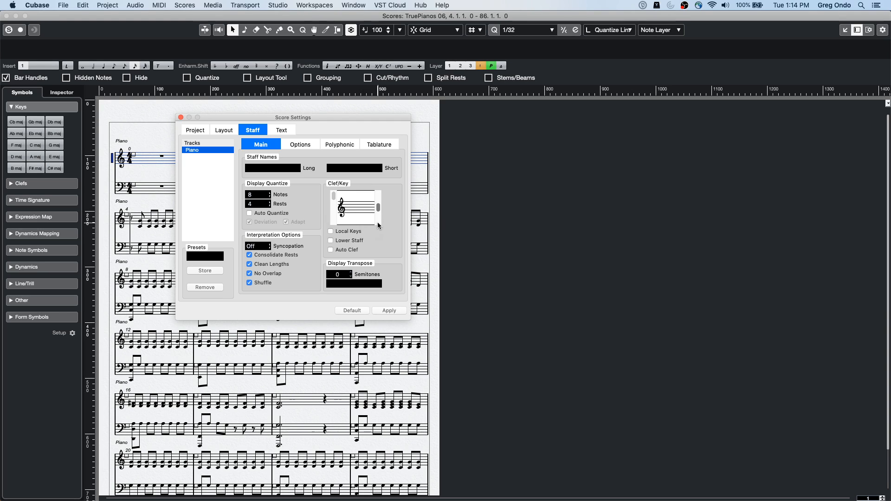
# Step: Try out different flat key signatures on the Piano staff, then restore the key without accidentals
pyautogui.scroll(-5, 377, 226)
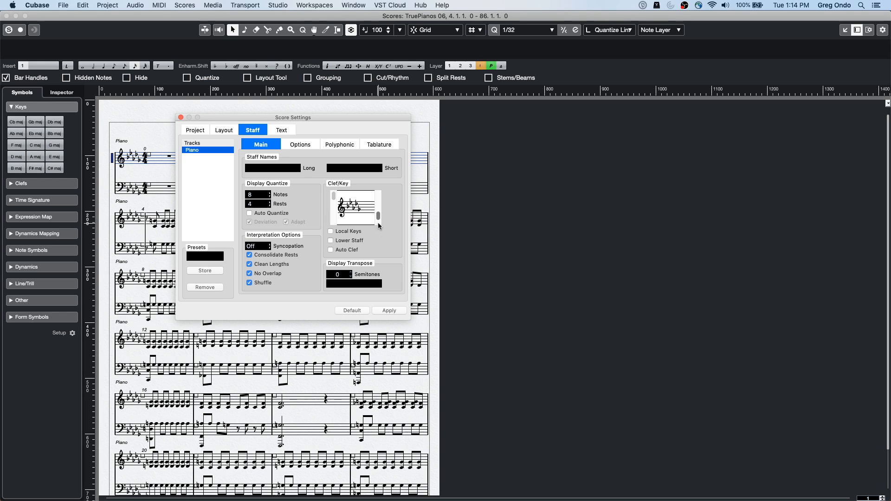
pyautogui.moveTo(378, 215)
pyautogui.mouseDown()
pyautogui.moveTo(377, 199)
pyautogui.moveTo(377, 216)
pyautogui.mouseUp()
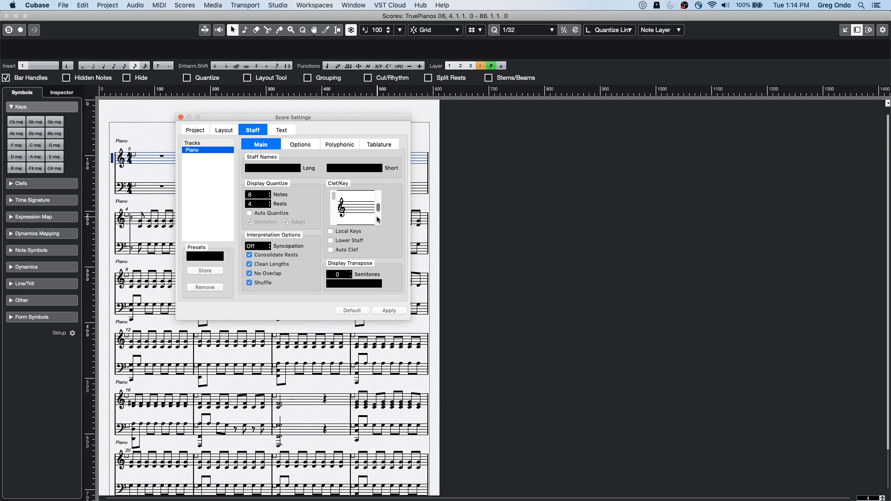
pyautogui.scroll(4, 377, 216)
pyautogui.scroll(-5, 375, 218)
pyautogui.scroll(-2, 375, 222)
pyautogui.scroll(3, 377, 218)
pyautogui.scroll(-3, 377, 217)
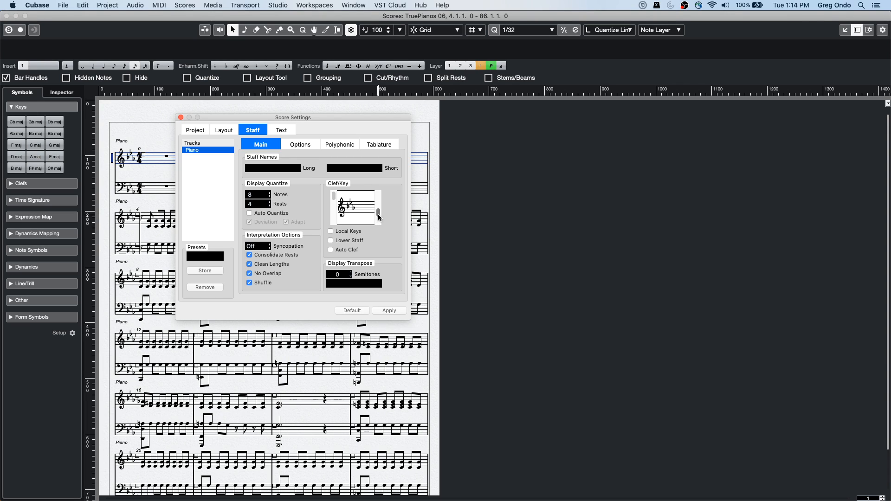
pyautogui.scroll(3, 379, 217)
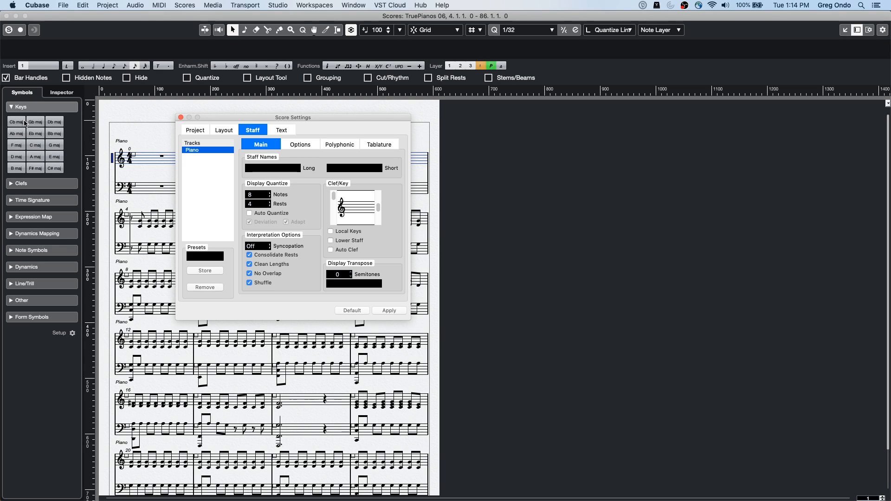
# Step: Set the Piano staff's key signature to three flats and close the Score Editor
pyautogui.click(21, 136)
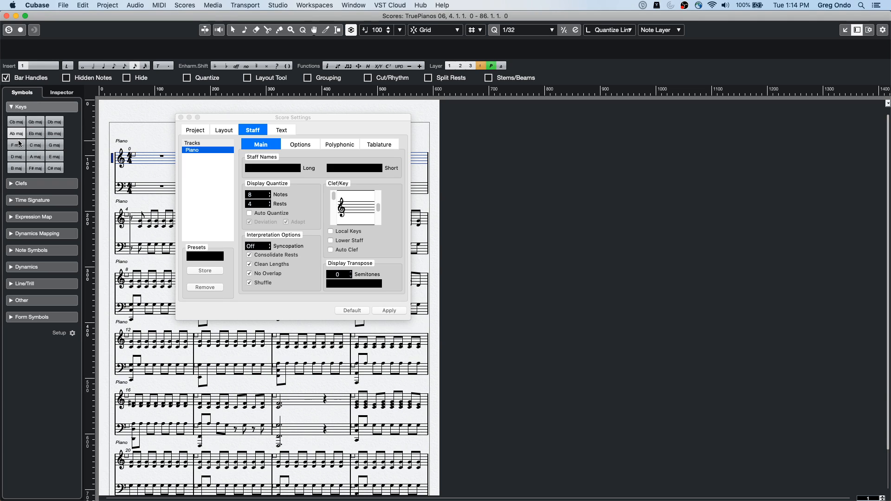
pyautogui.click(380, 223)
pyautogui.moveTo(379, 216); pyautogui.dragTo(379, 213)
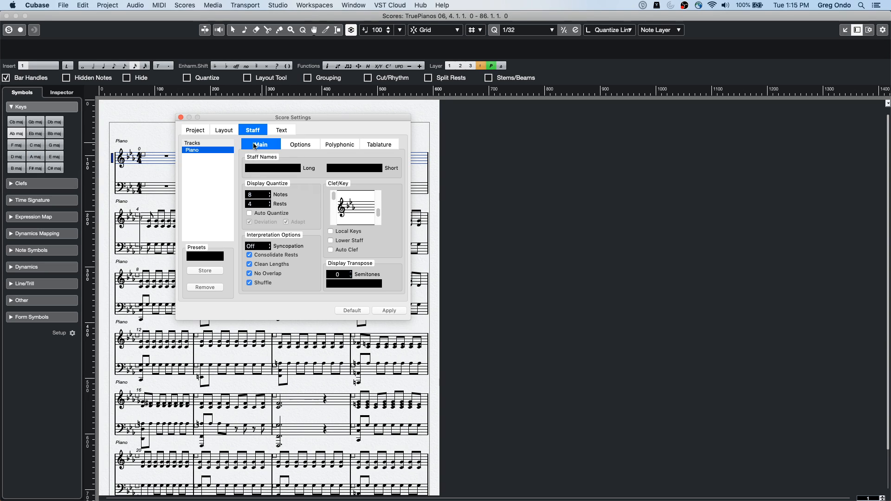
pyautogui.moveTo(378, 211); pyautogui.dragTo(381, 212)
pyautogui.click(6, 16)
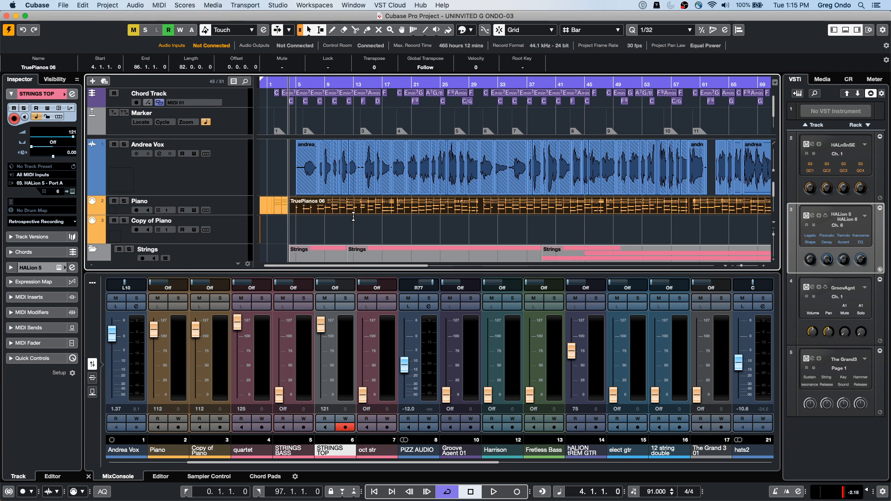
# Step: Open the STRINGS BASS part from the project in the Score Editor
pyautogui.scroll(-5, 354, 217)
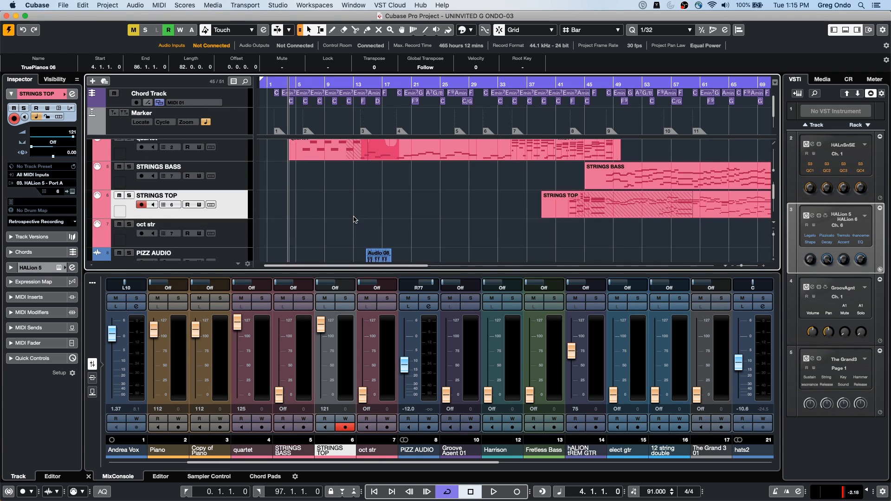
pyautogui.doubleClick(629, 178)
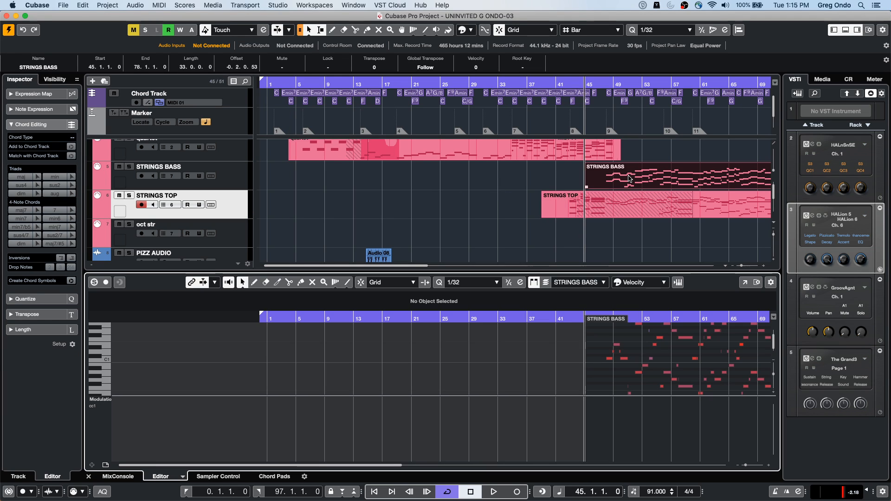
pyautogui.press('super+r')
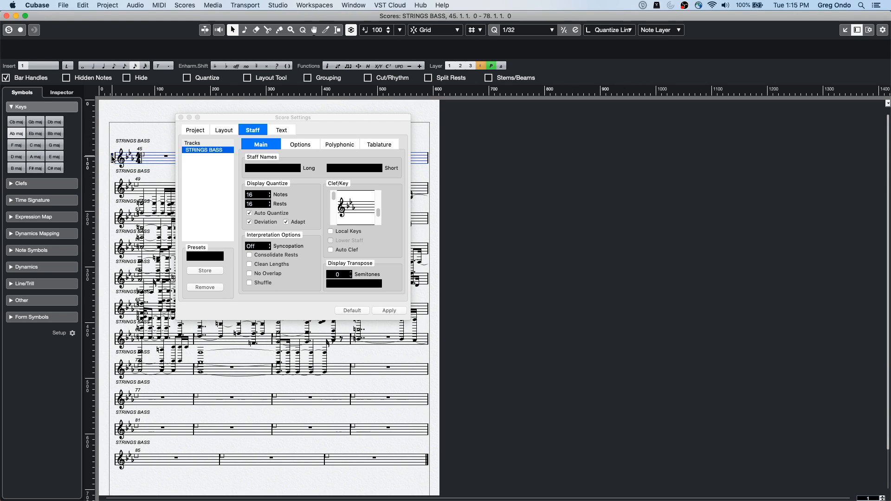
# Step: Apply the Split staff mode with split point C3 to the STRINGS BASS staff and close its settings
pyautogui.click(309, 148)
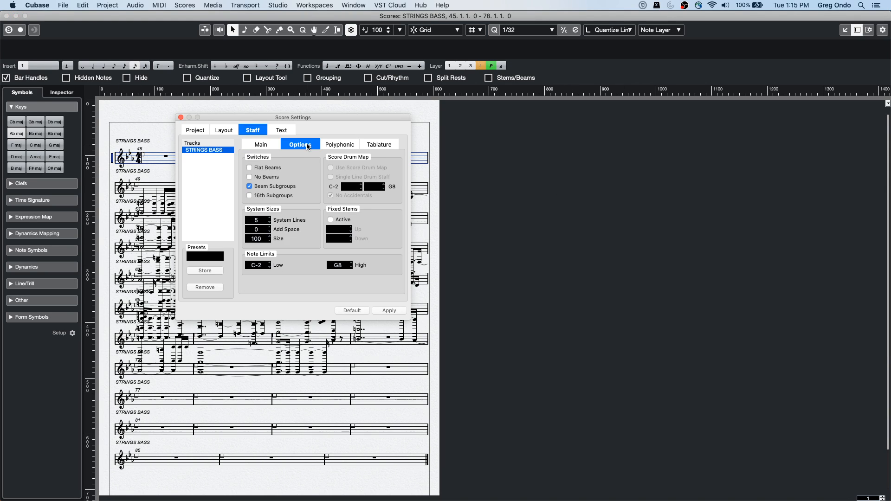
pyautogui.click(341, 144)
pyautogui.click(265, 168)
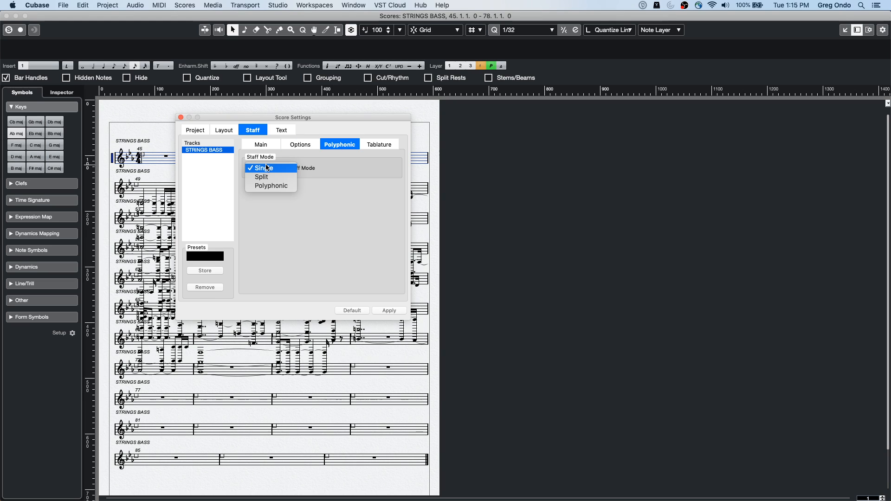
pyautogui.click(264, 177)
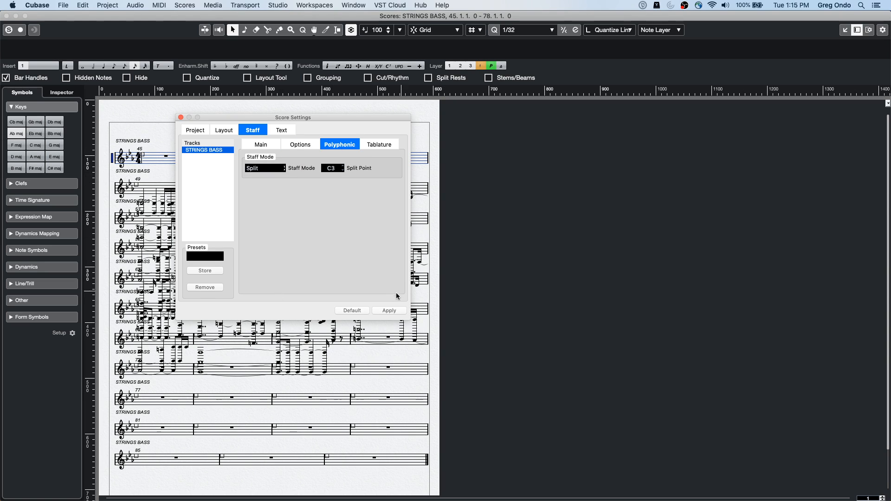
pyautogui.click(389, 310)
pyautogui.click(352, 310)
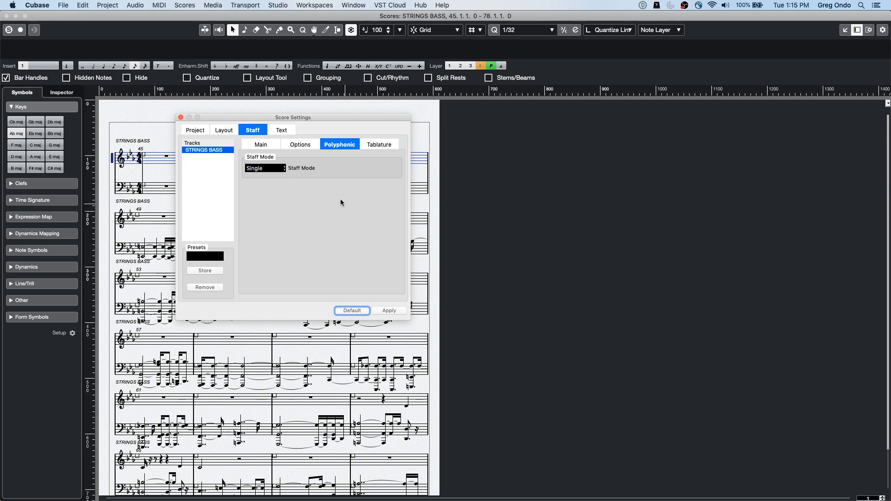
pyautogui.click(180, 118)
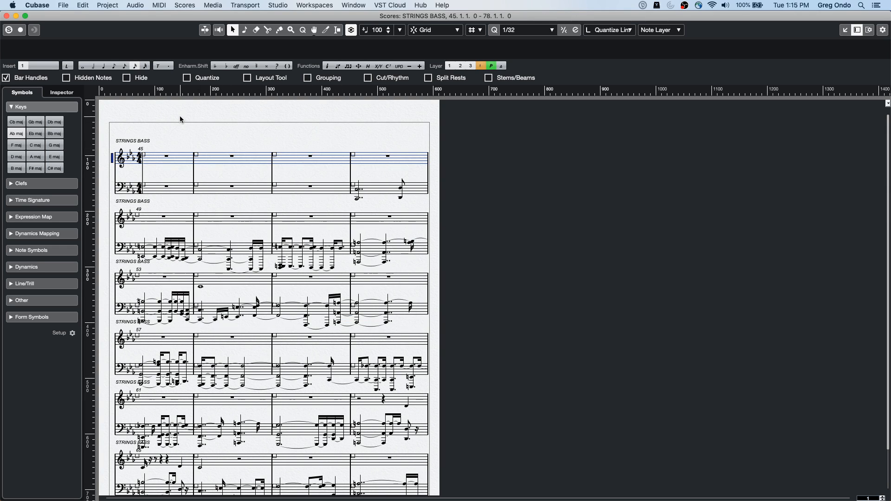
# Step: Apply the Trumpet display transposition to the STRINGS BASS staff and close its settings
pyautogui.doubleClick(111, 159)
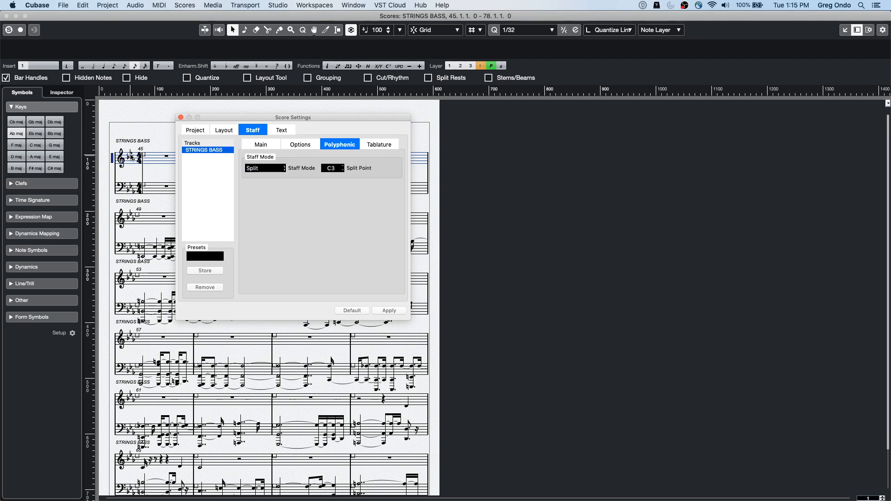
pyautogui.click(304, 146)
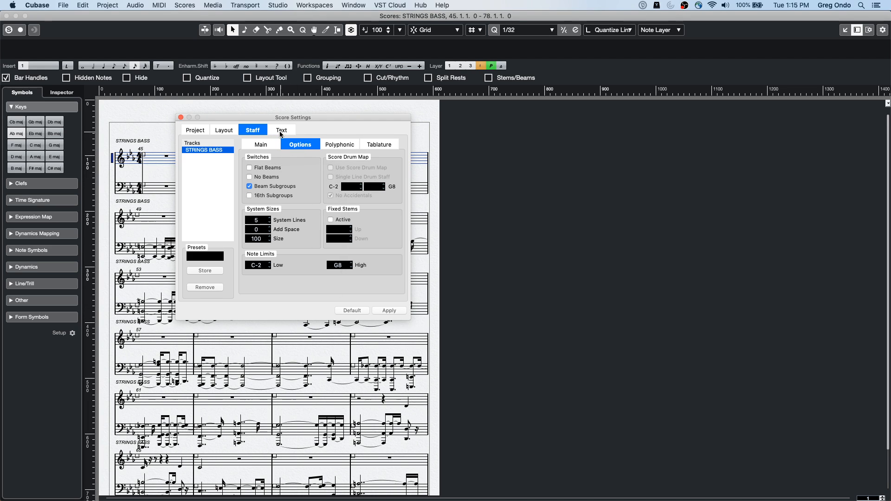
pyautogui.click(267, 143)
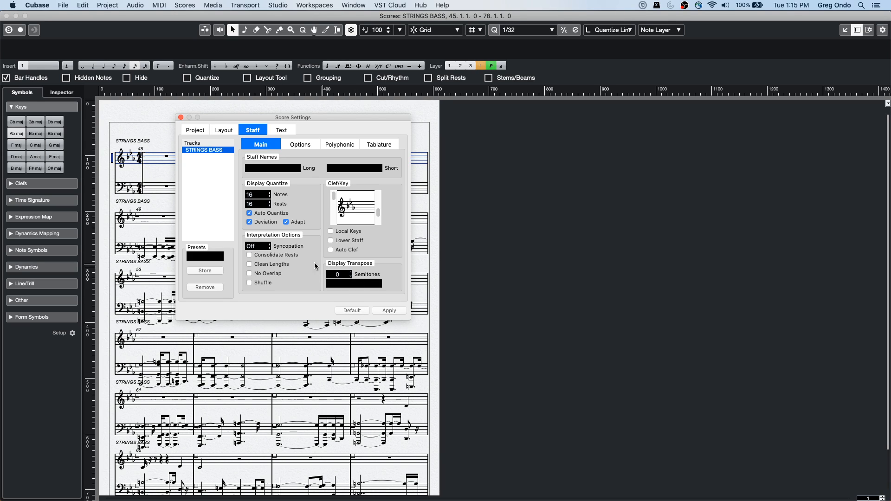
pyautogui.click(374, 285)
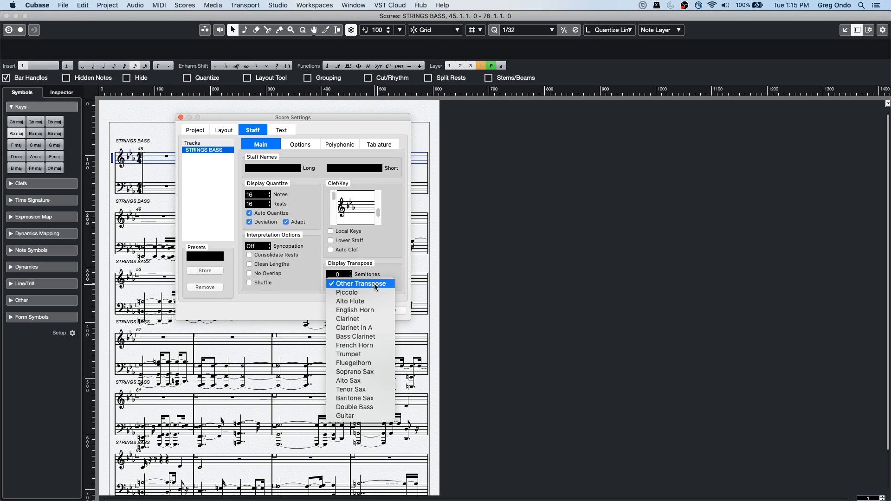
pyautogui.click(373, 354)
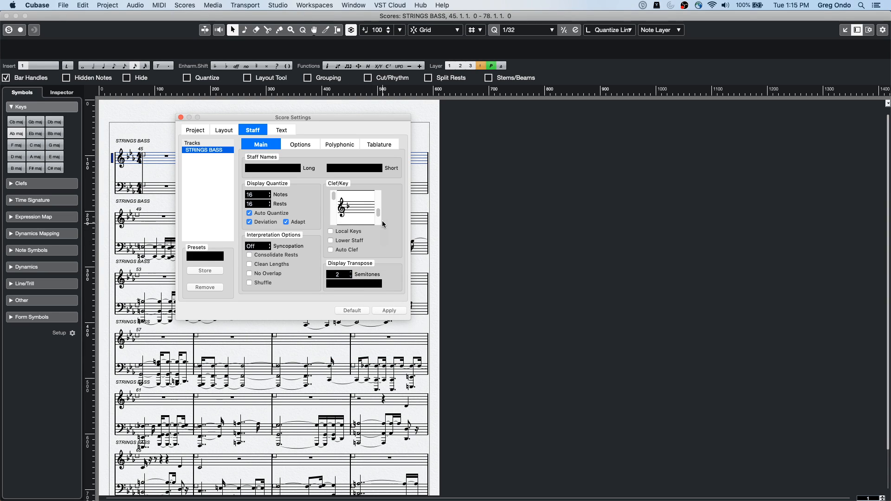
pyautogui.click(389, 311)
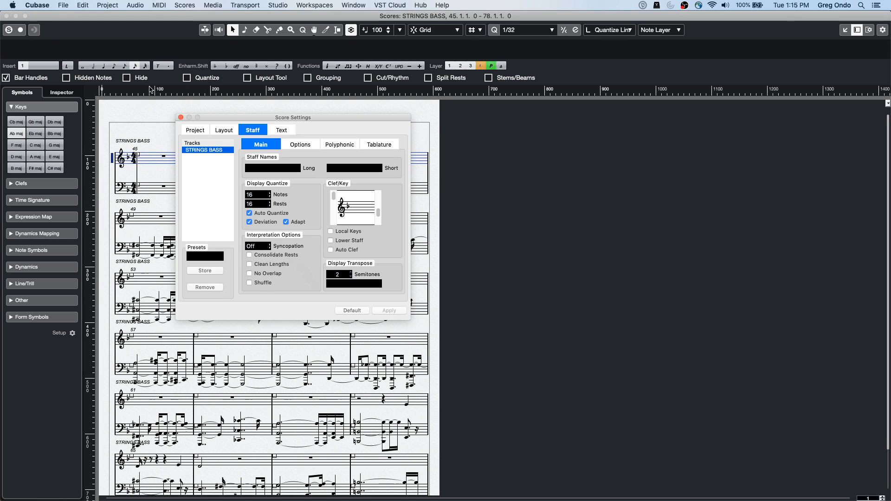
pyautogui.click(180, 117)
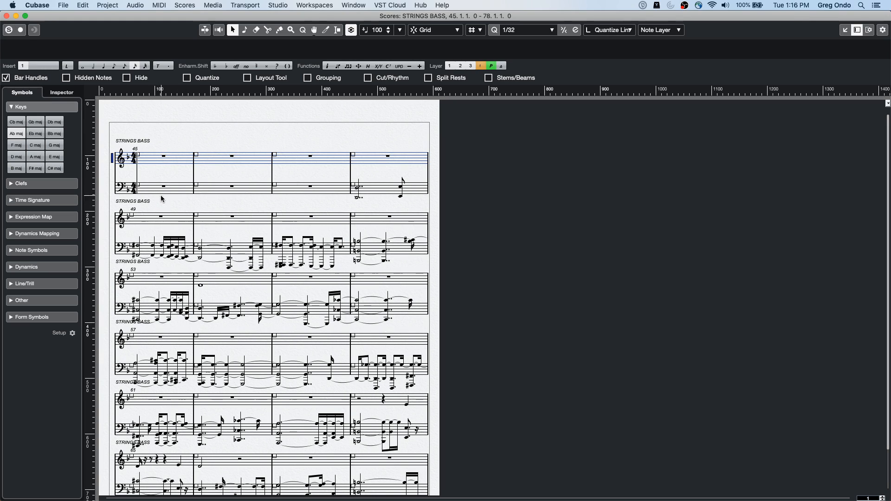
# Step: Review the display transposition instruments for the STRINGS BASS staff, keep Trumpet, apply it and close the staff settings
pyautogui.doubleClick(115, 162)
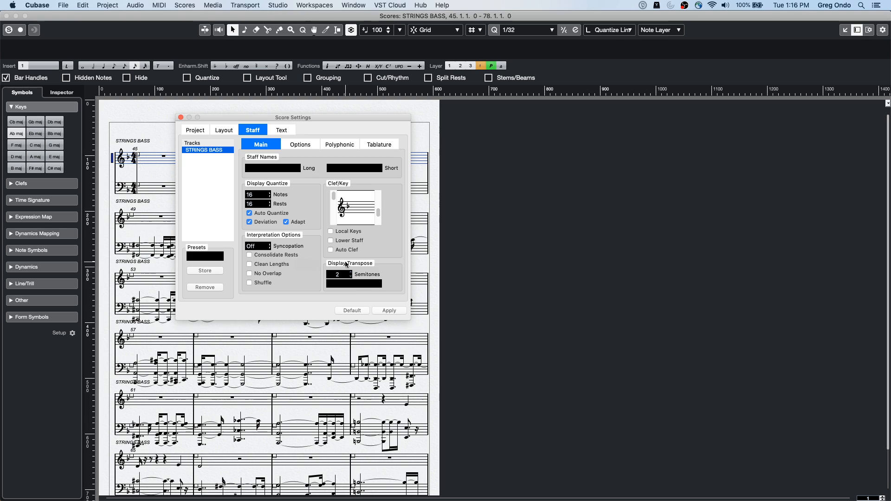
pyautogui.click(358, 284)
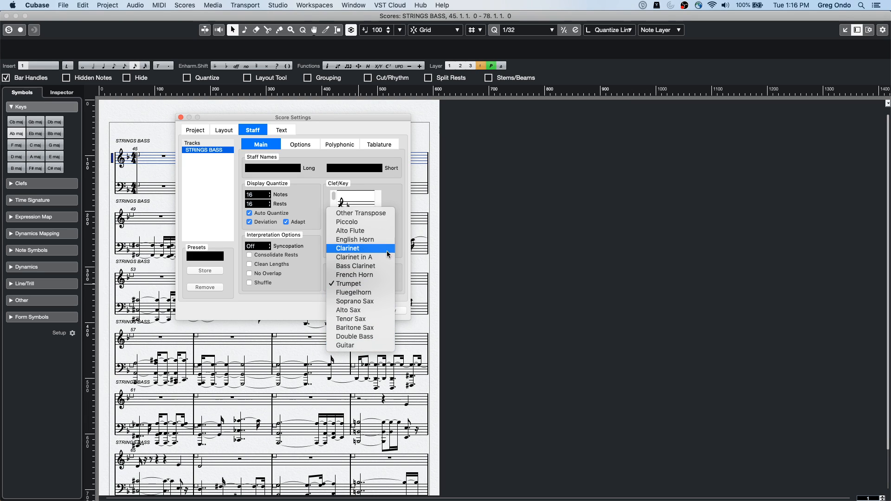
pyautogui.click(401, 256)
pyautogui.click(360, 284)
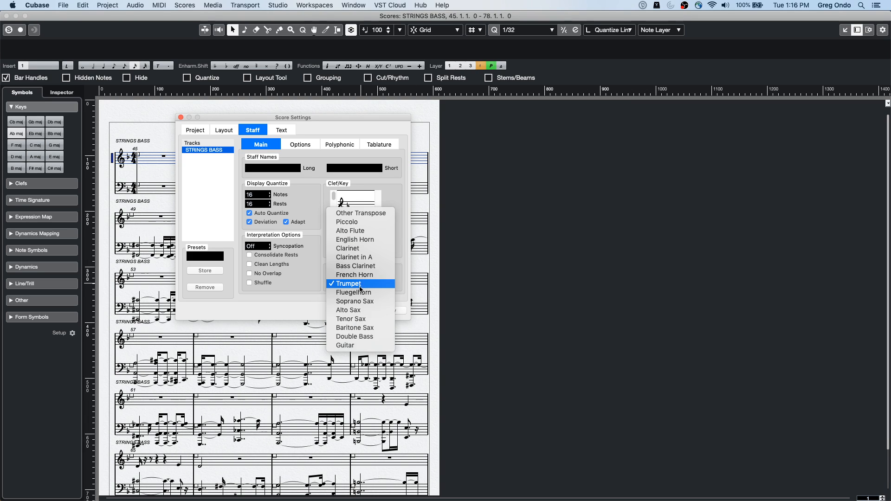
pyautogui.click(310, 307)
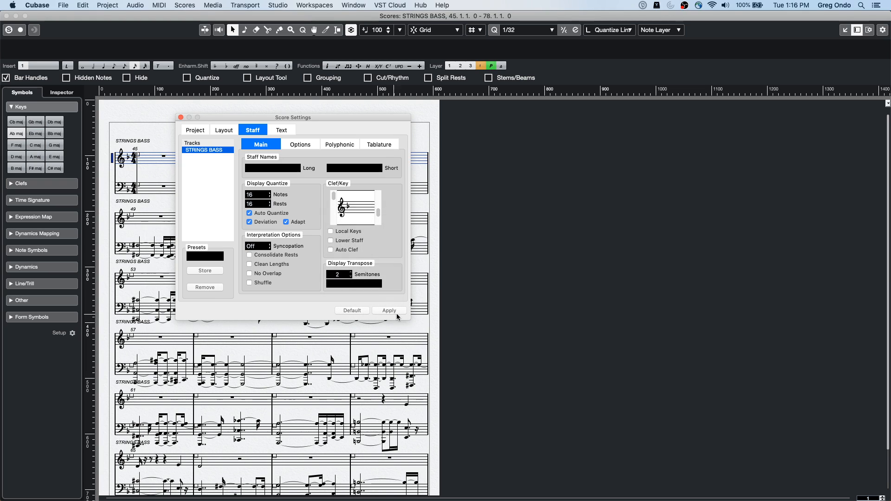
pyautogui.click(380, 311)
pyautogui.click(180, 117)
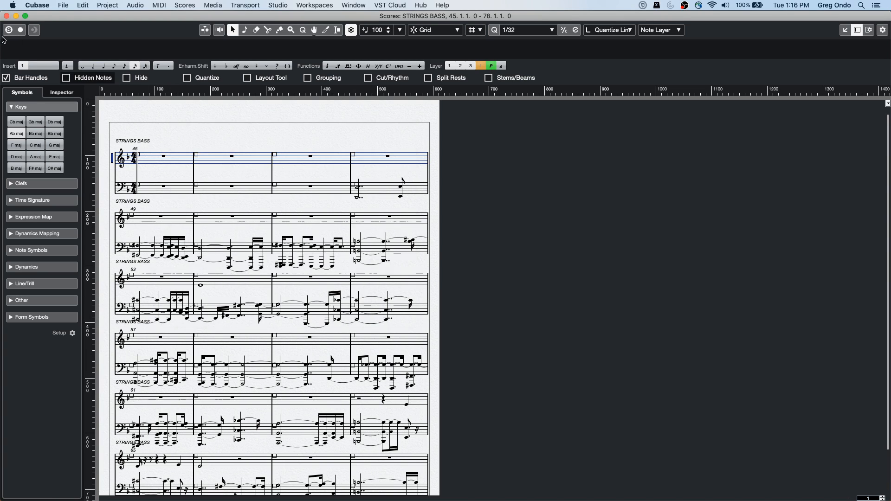
# Step: Leave the STRINGS BASS score, view the Piano track's TruePianos 06 part in the Score Editor, and return to the project
pyautogui.click(6, 16)
pyautogui.scroll(-1, 374, 198)
pyautogui.scroll(6, 374, 198)
pyautogui.click(376, 205)
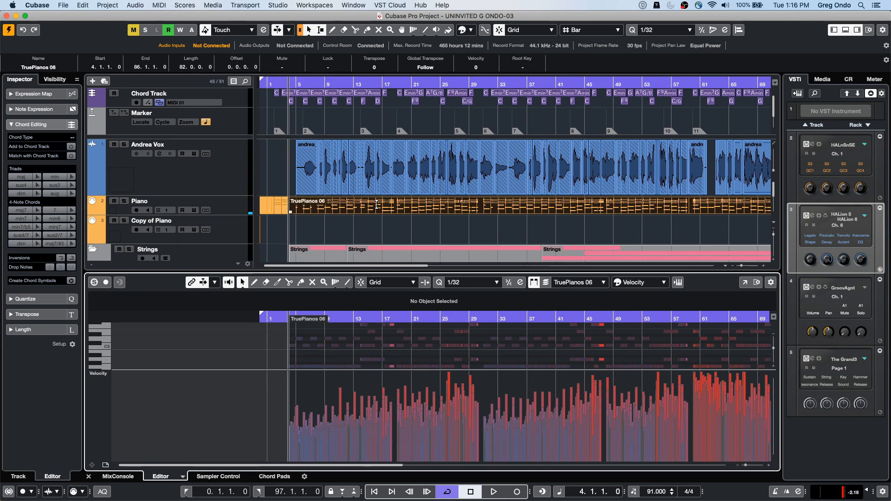
pyautogui.press('super+r')
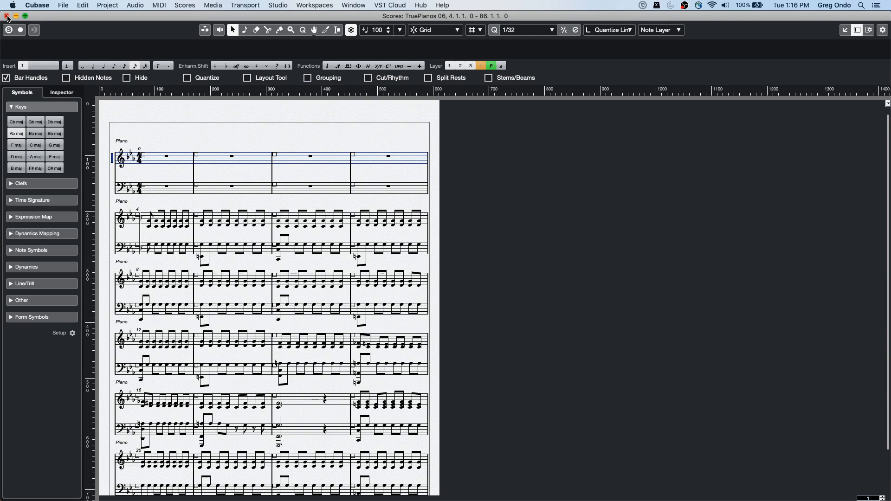
pyautogui.click(6, 16)
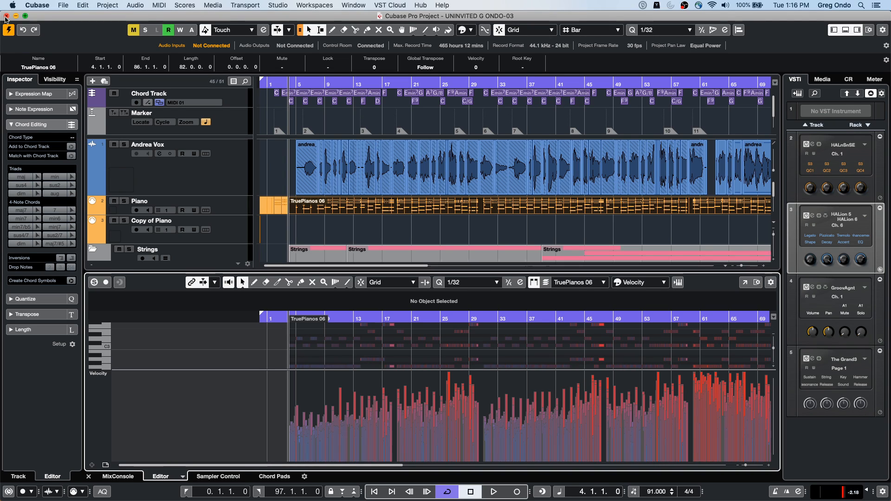
# Step: Select the Andrea Vox track and move the project cursor to bar 7
pyautogui.click(128, 157)
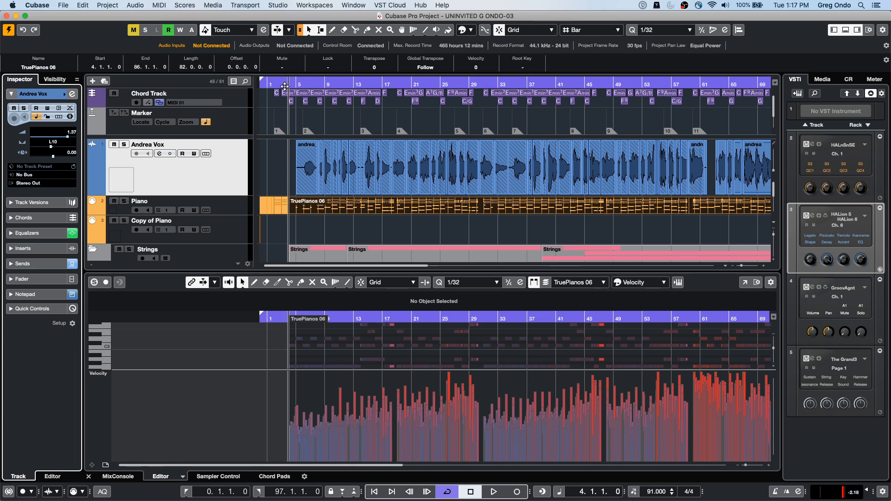
pyautogui.click(301, 85)
pyautogui.moveTo(302, 85); pyautogui.dragTo(310, 85)
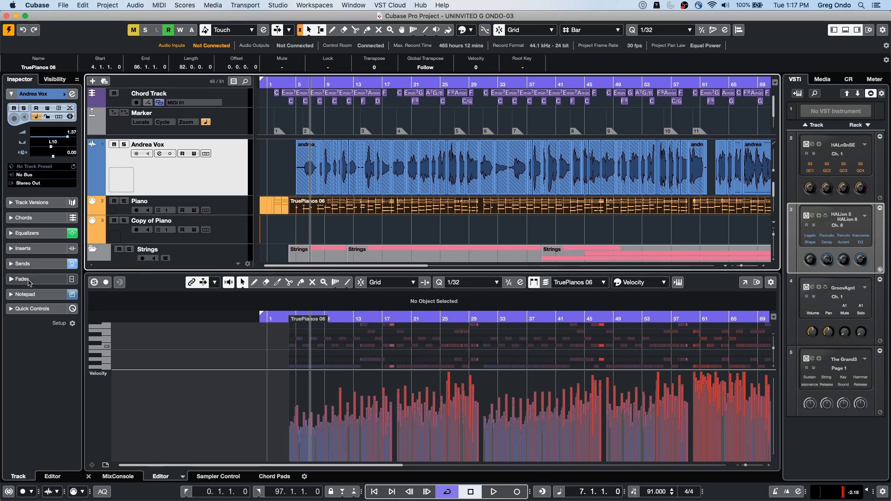
# Step: Add the Compressor effect to the first insert slot of Andrea Vox and close its plug-in window
pyautogui.click(23, 248)
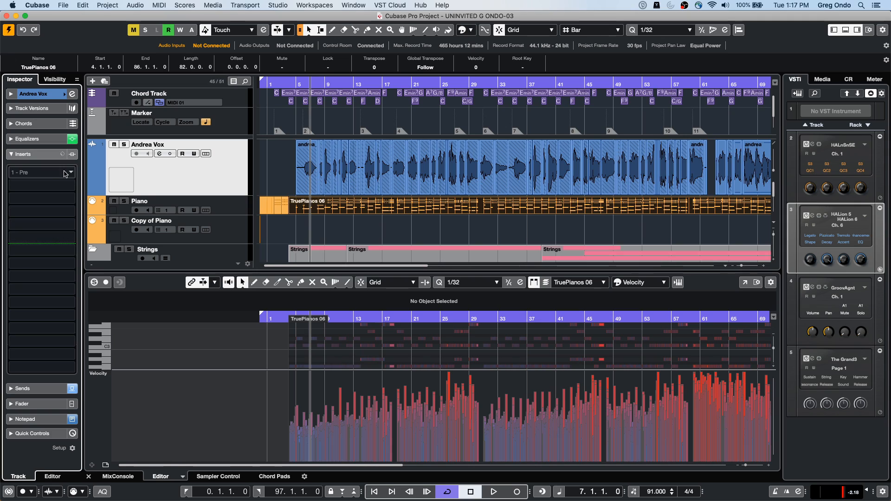
pyautogui.click(65, 174)
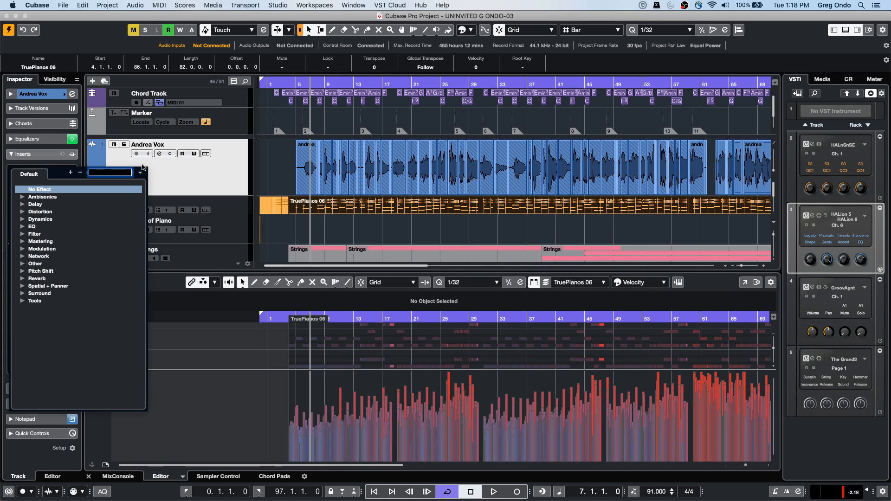
pyautogui.click(22, 219)
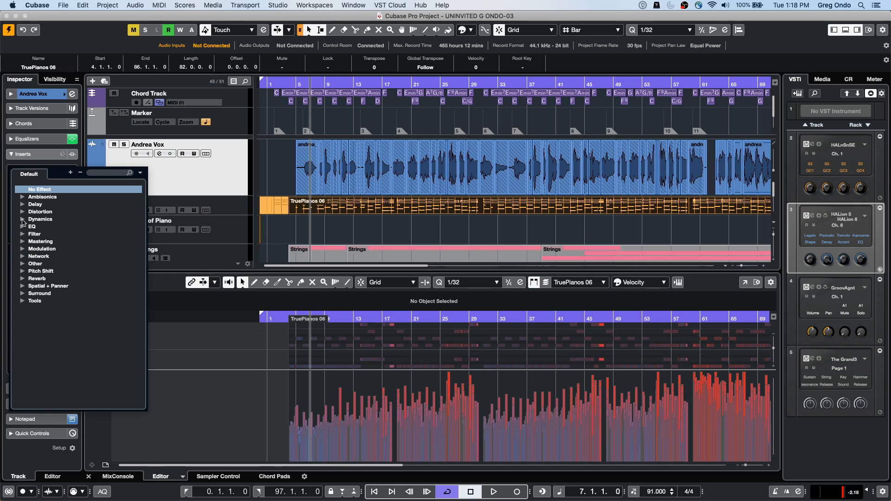
pyautogui.click(54, 235)
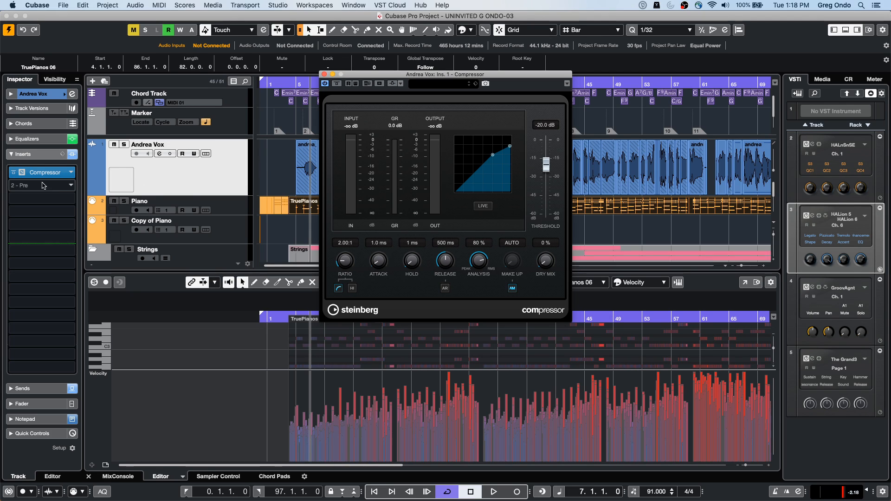
pyautogui.click(67, 188)
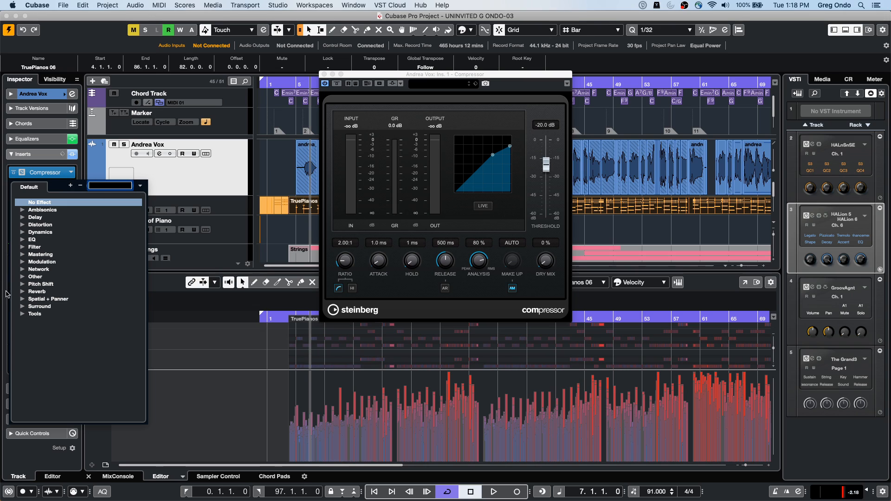
pyautogui.click(324, 75)
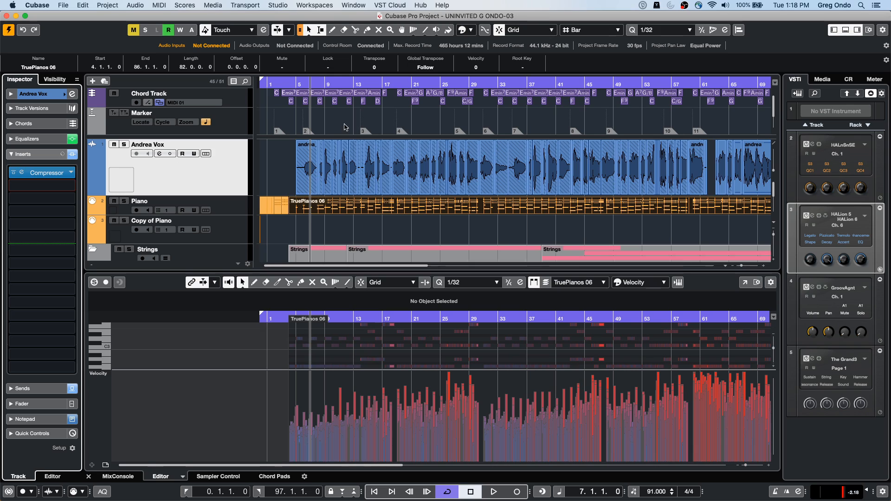
pyautogui.click(72, 185)
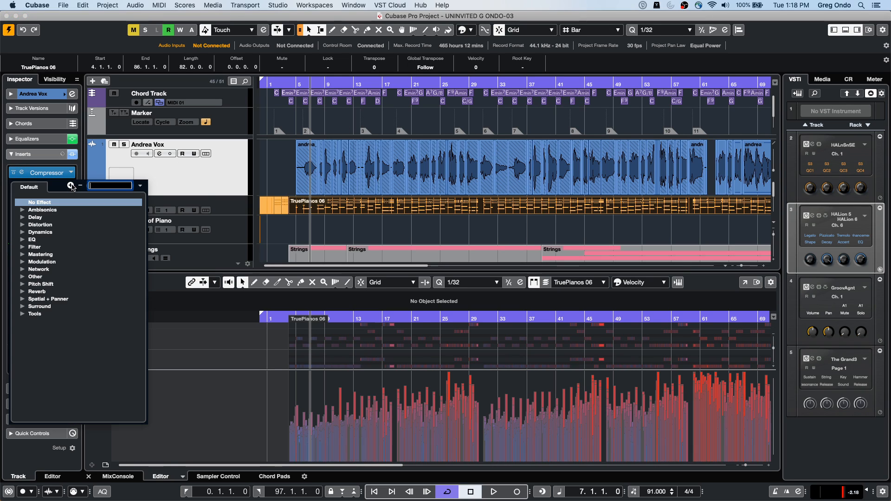
pyautogui.click(161, 162)
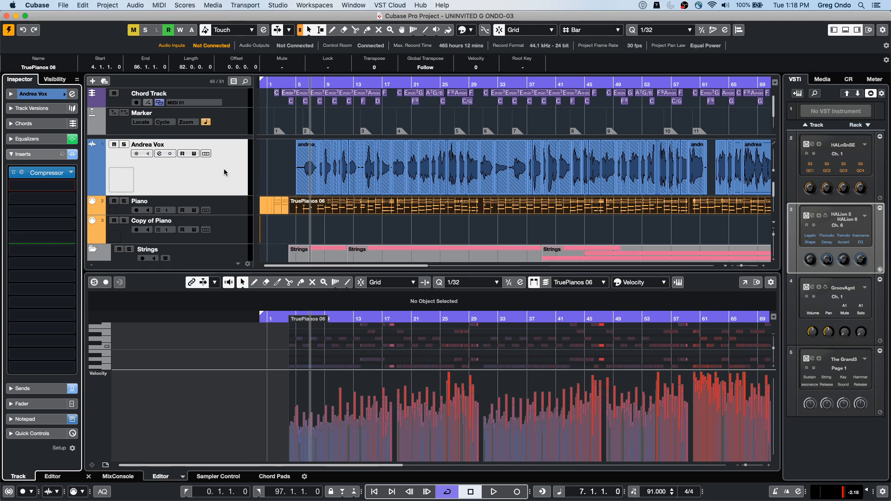
# Step: Add an FX channel with the StereoDelay effect to the second send of Andrea Vox
pyautogui.click(42, 155)
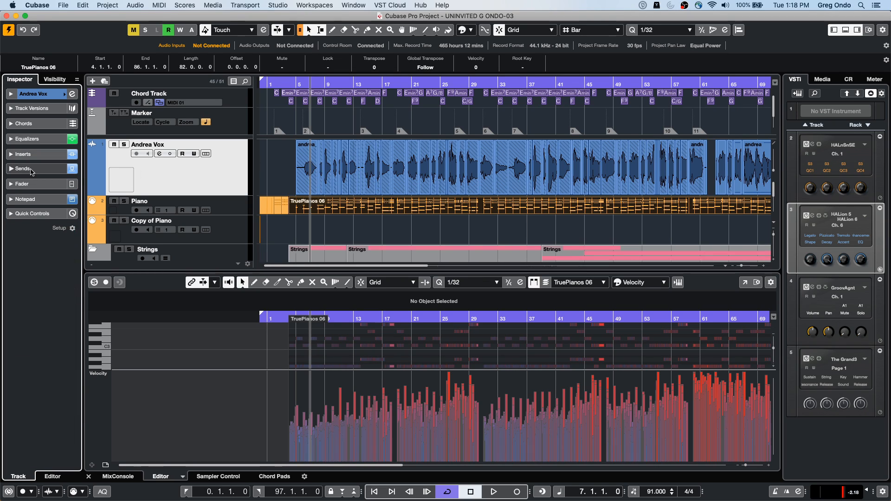
pyautogui.click(32, 170)
pyautogui.rightClick(44, 207)
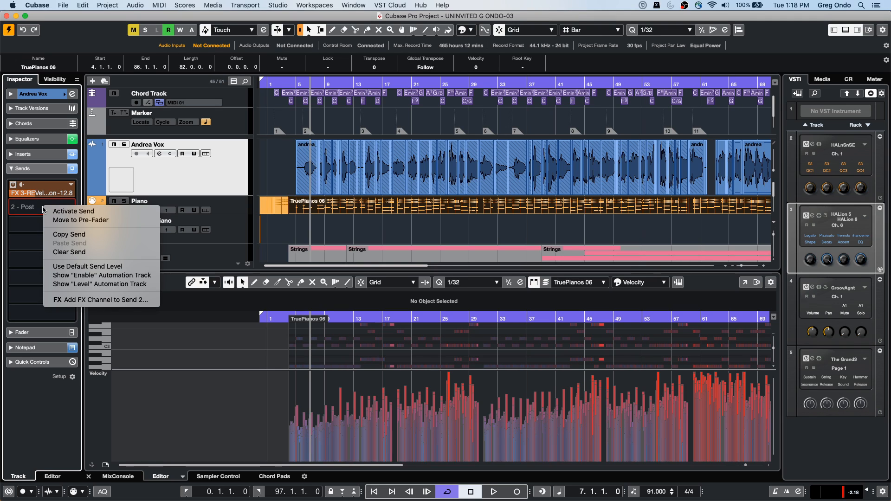
pyautogui.click(47, 301)
pyautogui.click(108, 301)
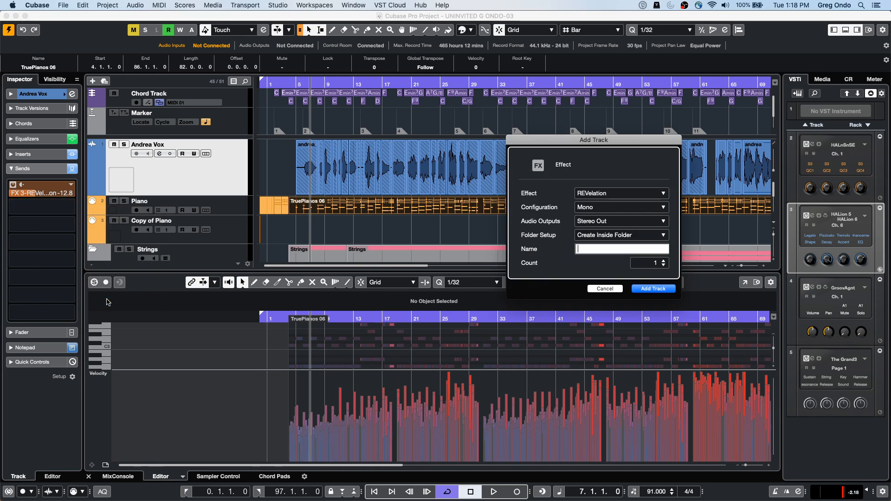
pyautogui.click(620, 193)
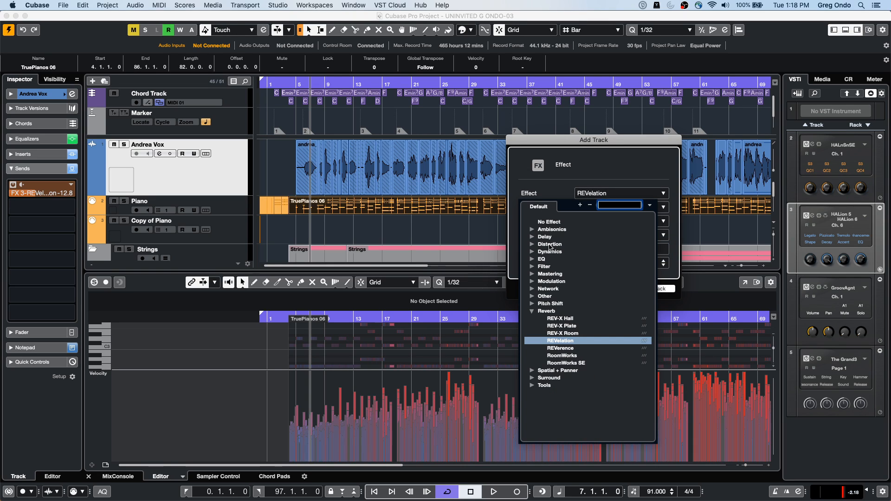
pyautogui.click(532, 237)
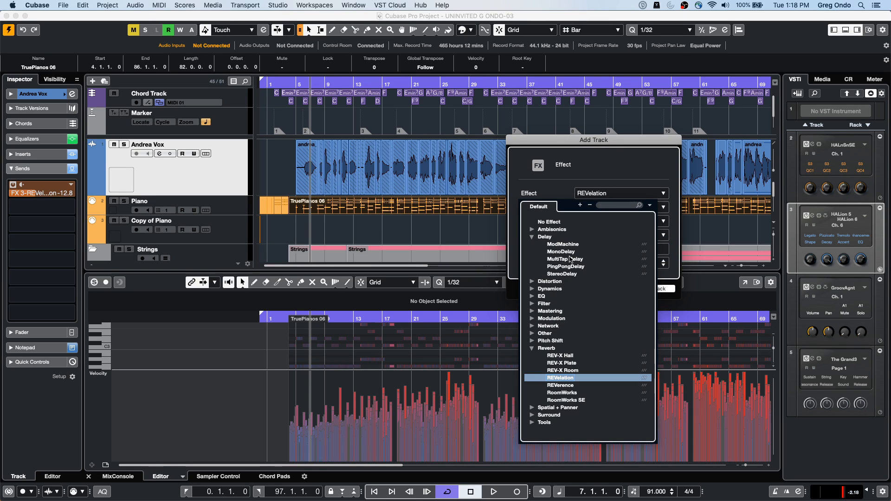
pyautogui.click(564, 273)
pyautogui.click(652, 289)
# Step: Set the level of the StereoDelay send on Andrea Vox to -1.01 and check the track's inserts
pyautogui.moveTo(18, 213); pyautogui.dragTo(96, 199)
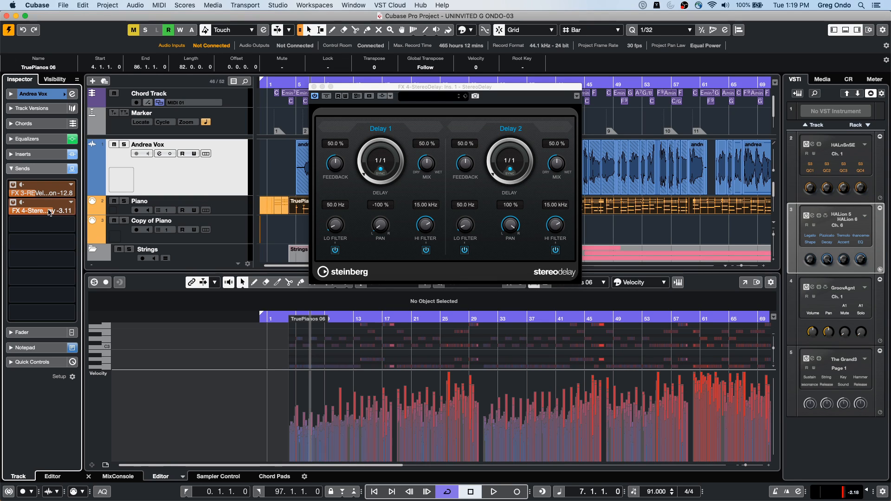
pyautogui.moveTo(48, 212)
pyautogui.mouseDown()
pyautogui.moveTo(20, 213)
pyautogui.moveTo(55, 213)
pyautogui.mouseUp()
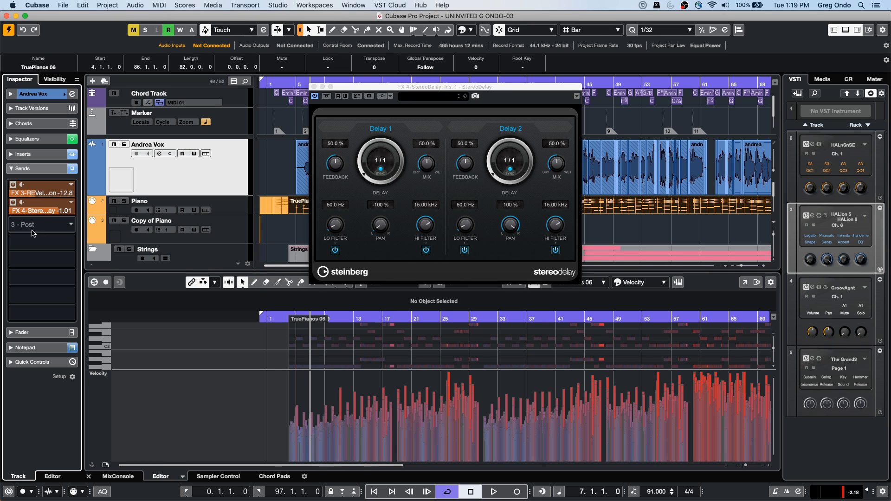
pyautogui.rightClick(47, 228)
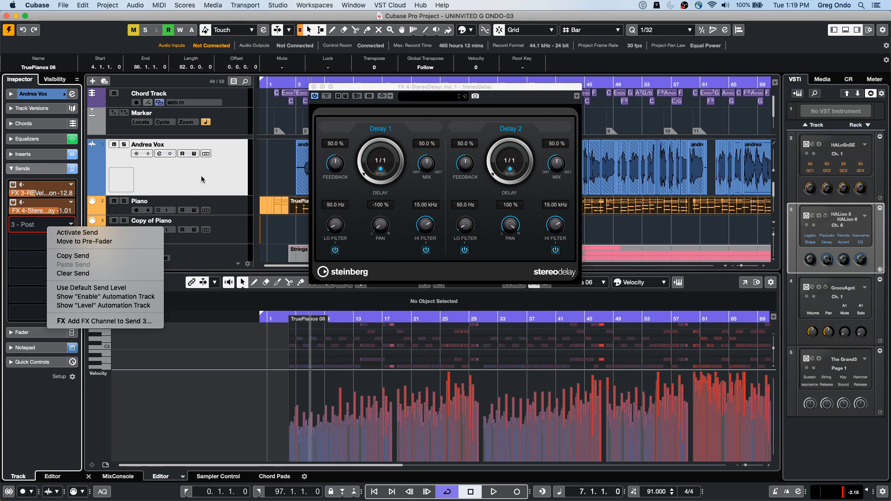
pyautogui.click(35, 155)
pyautogui.click(35, 155)
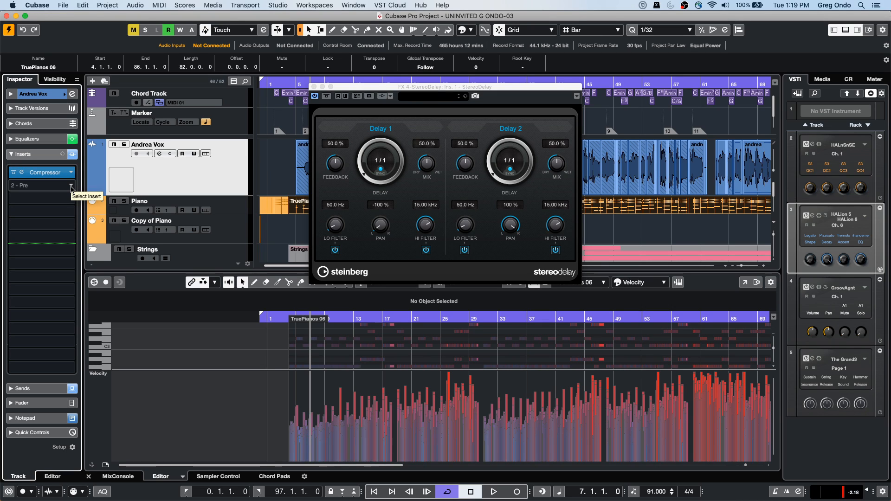
pyautogui.click(39, 388)
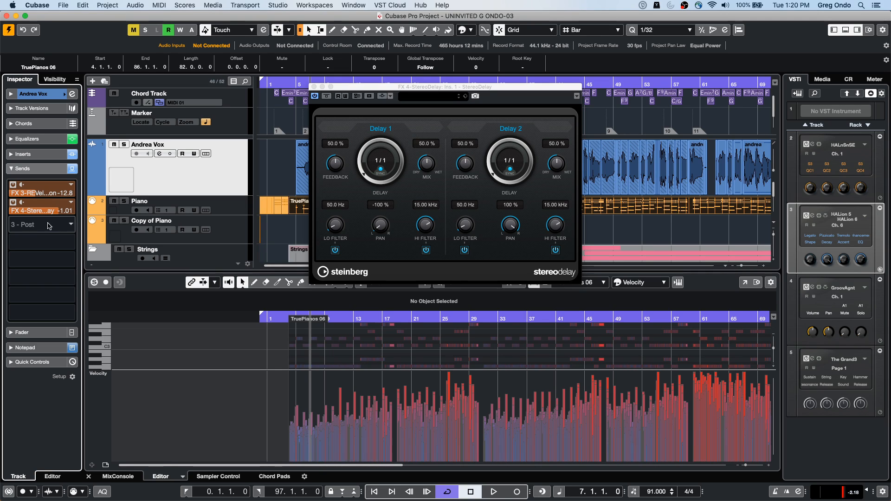
# Step: Set the level of the StereoDelay send on Andrea Vox to -3.11 and close the StereoDelay window
pyautogui.moveTo(53, 212); pyautogui.dragTo(2, 215)
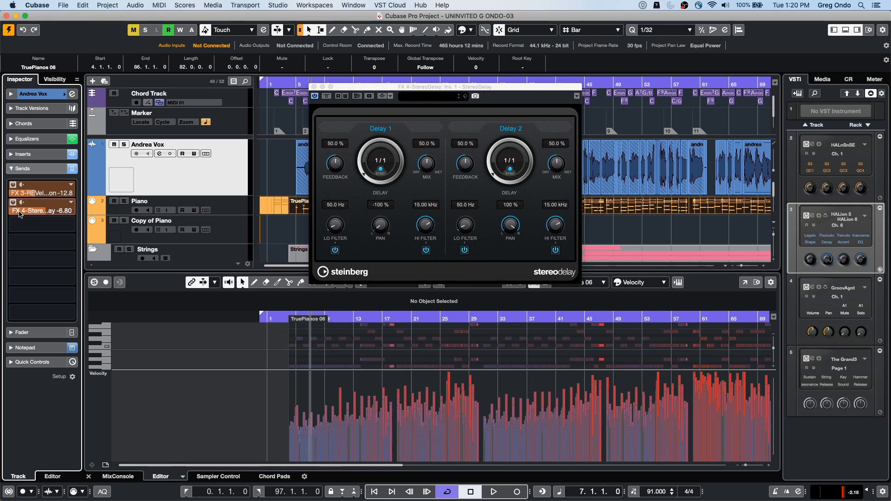
pyautogui.moveTo(20, 214)
pyautogui.mouseDown()
pyautogui.moveTo(54, 214)
pyautogui.moveTo(7, 217)
pyautogui.moveTo(27, 214)
pyautogui.mouseUp()
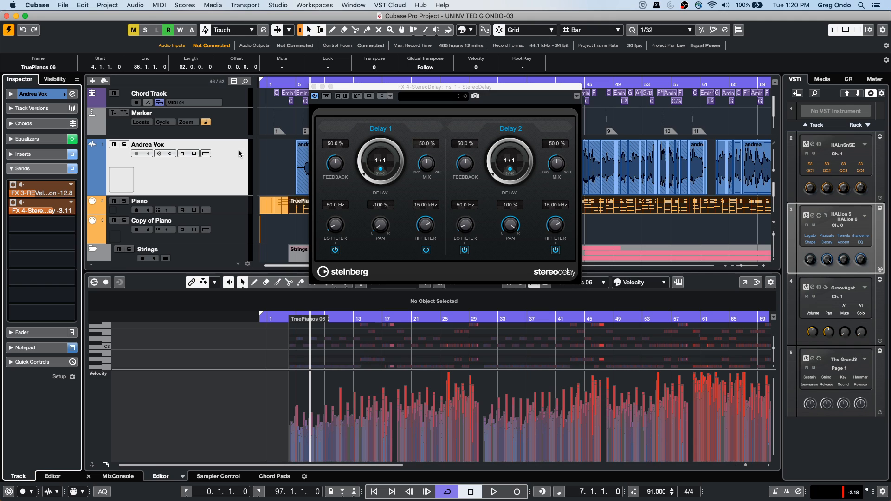
pyautogui.click(314, 87)
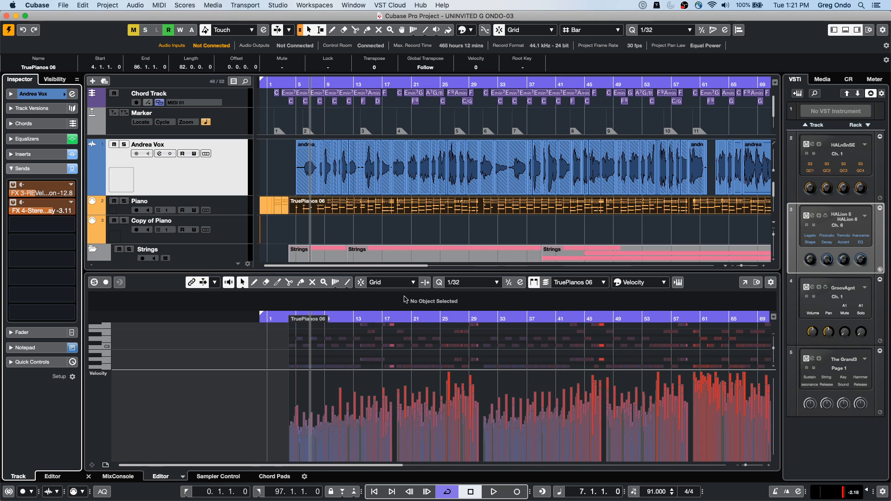
# Step: Move the project cursor to bar 15 and open the Piano part in the lower zone's editor
pyautogui.scroll(-2, 327, 221)
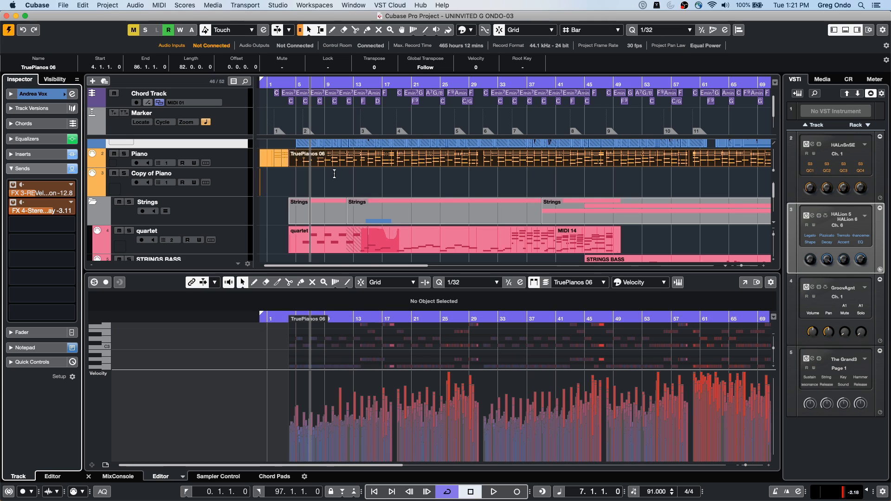
pyautogui.moveTo(370, 81); pyautogui.dragTo(370, 119)
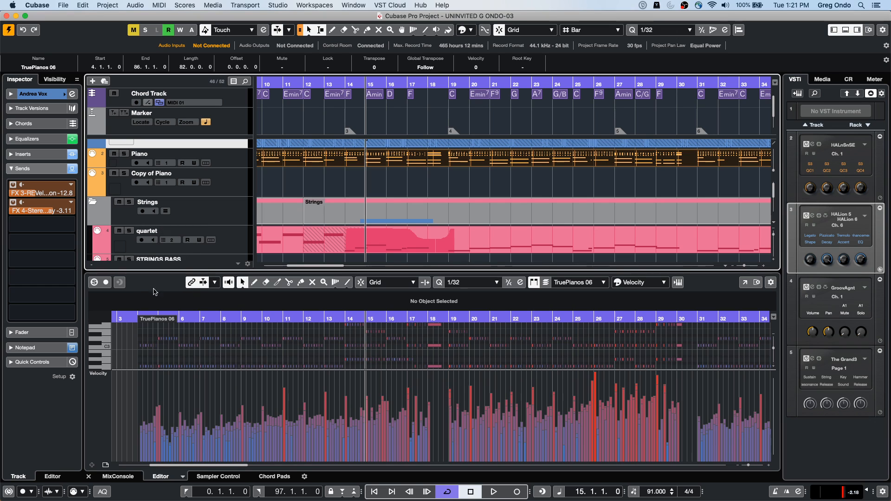
pyautogui.click(846, 30)
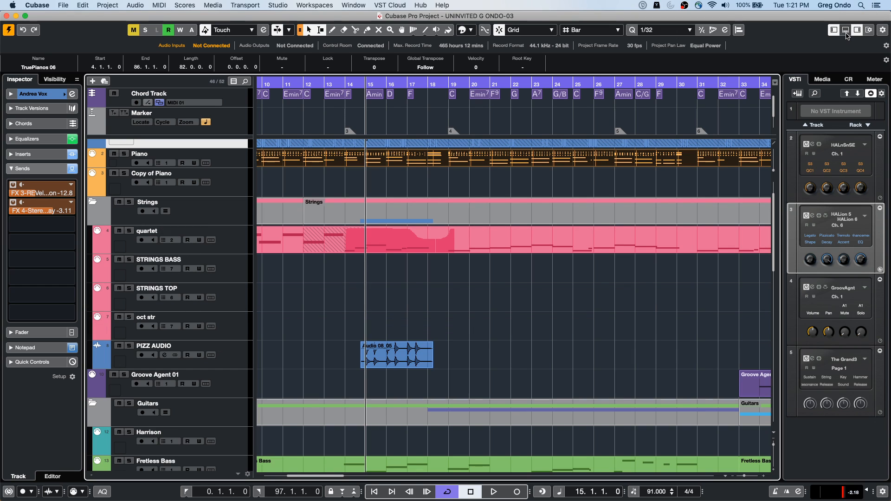
pyautogui.click(846, 30)
pyautogui.doubleClick(390, 166)
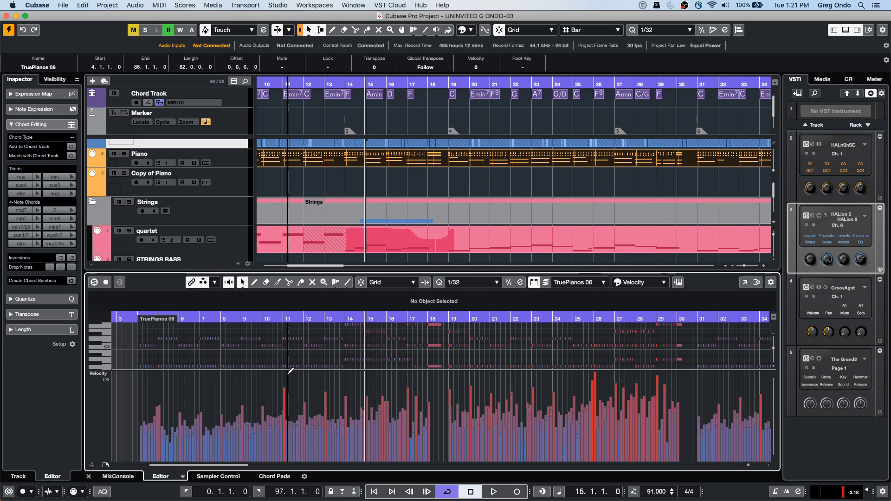
# Step: Reduce the height of the velocity lane in the lower zone's editor and deselect the Piano part
pyautogui.moveTo(288, 374); pyautogui.dragTo(288, 435)
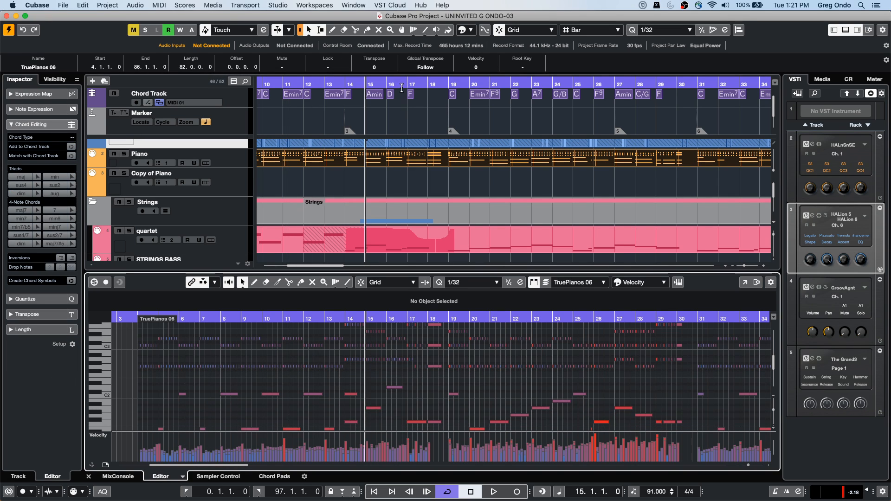
pyautogui.click(341, 68)
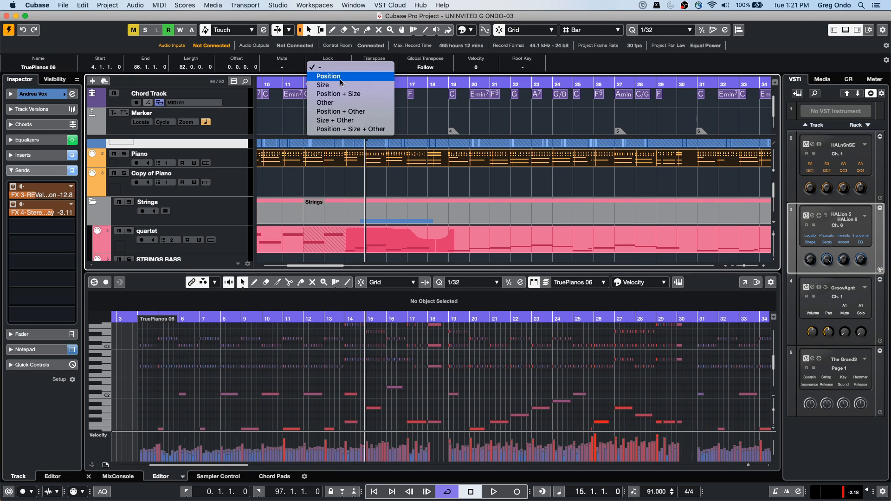
pyautogui.click(414, 123)
pyautogui.click(425, 119)
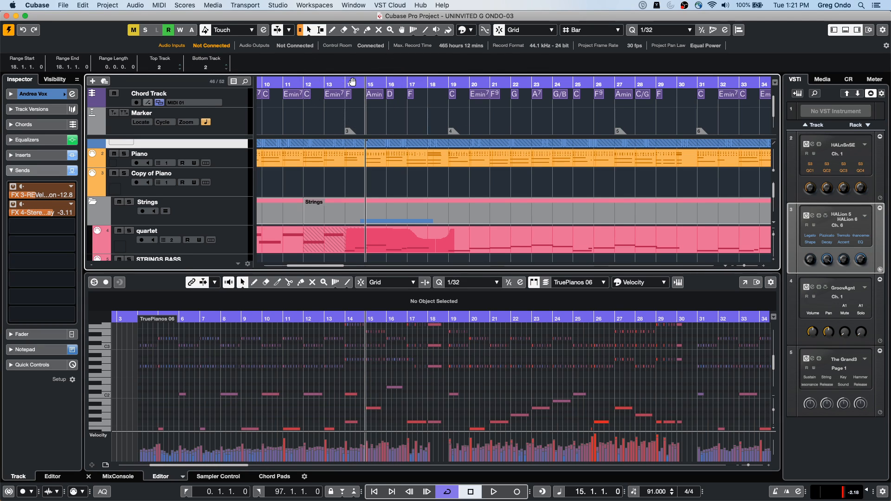
# Step: With the project and lower zone editor cursors linked, move the project cursor to bar 13, bar 14 and finally bar 19
pyautogui.click(192, 284)
pyautogui.moveTo(322, 84)
pyautogui.mouseDown()
pyautogui.moveTo(323, 112)
pyautogui.moveTo(324, 90)
pyautogui.mouseUp()
pyautogui.click(197, 284)
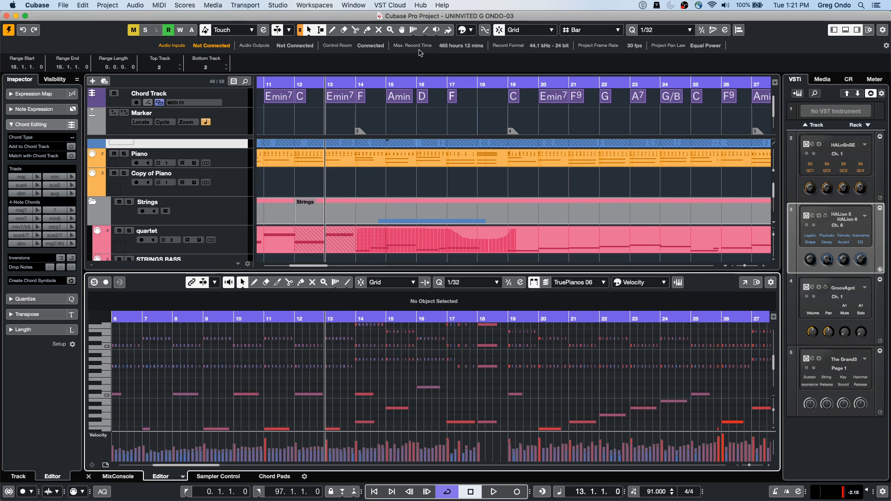
pyautogui.moveTo(340, 85); pyautogui.dragTo(366, 110)
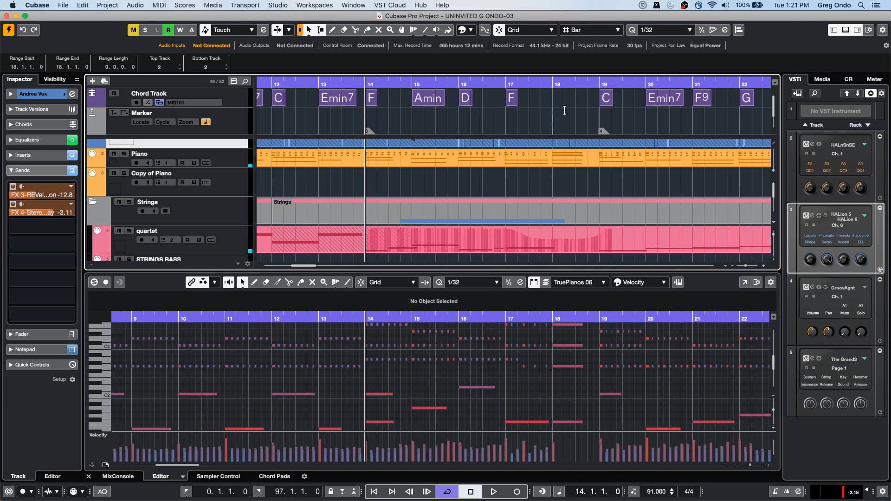
pyautogui.click(604, 86)
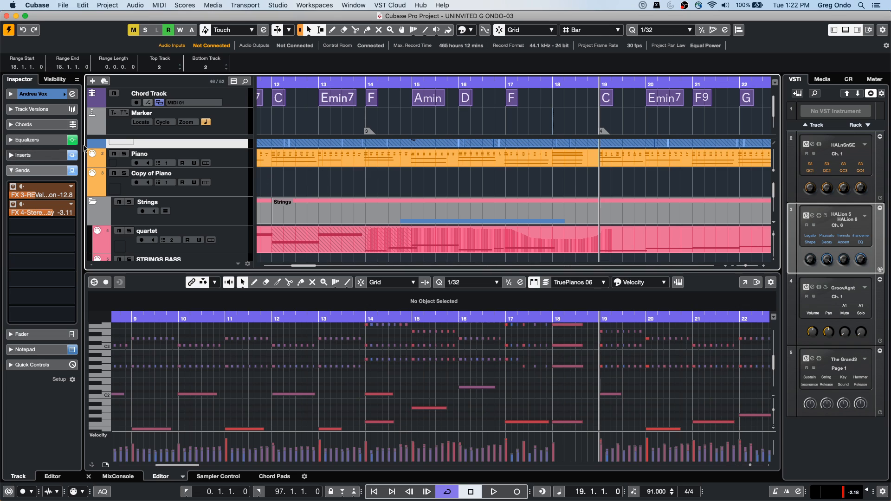
# Step: Make the Piano track taller and add Edit In-Place to the visible controls in the Track Controls Settings
pyautogui.click(216, 163)
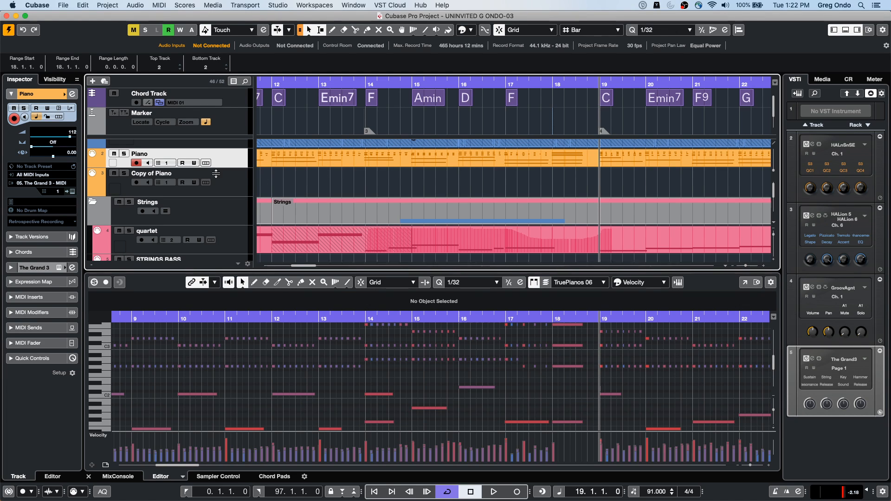
pyautogui.moveTo(216, 174); pyautogui.dragTo(214, 184)
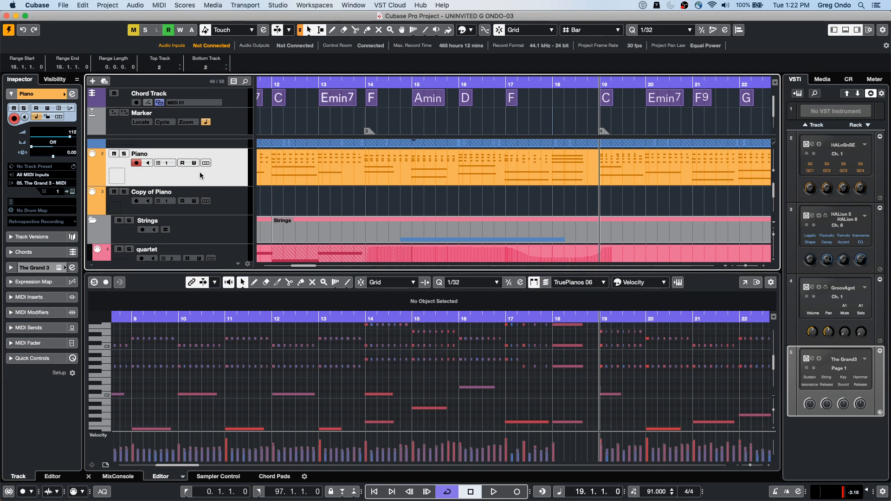
pyautogui.rightClick(200, 175)
pyautogui.moveTo(220, 176)
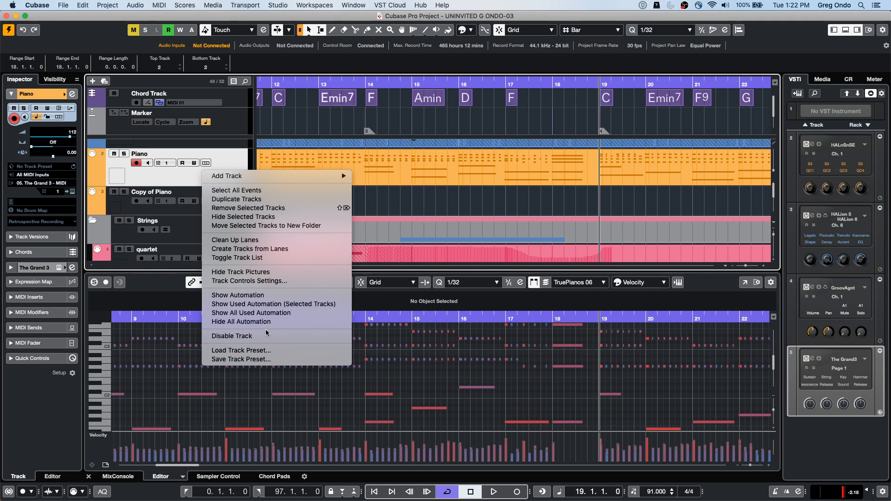
pyautogui.click(274, 283)
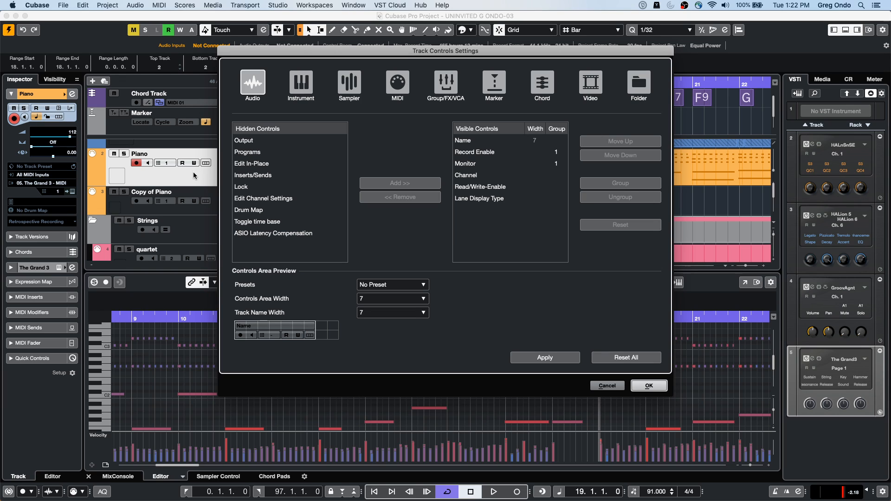
pyautogui.click(254, 166)
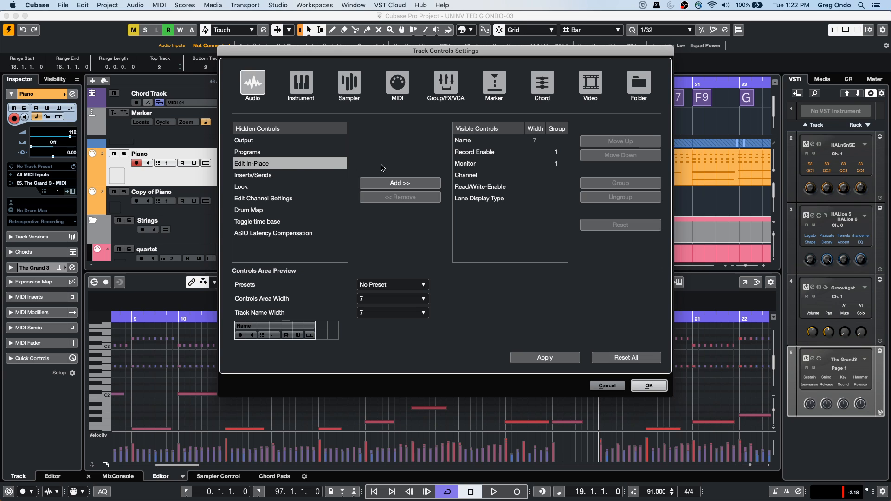
pyautogui.click(410, 186)
pyautogui.click(666, 391)
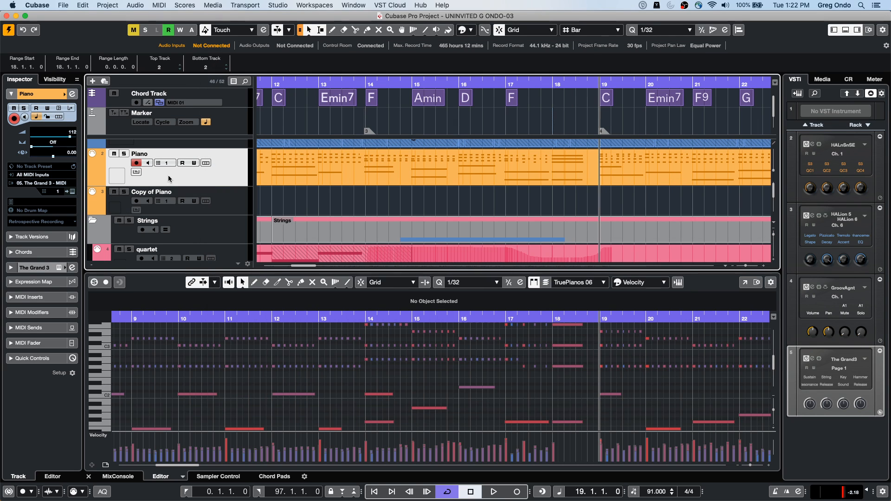
# Step: Turn on Edit In-Place for the Piano track and examine its notes around bar 14
pyautogui.click(136, 173)
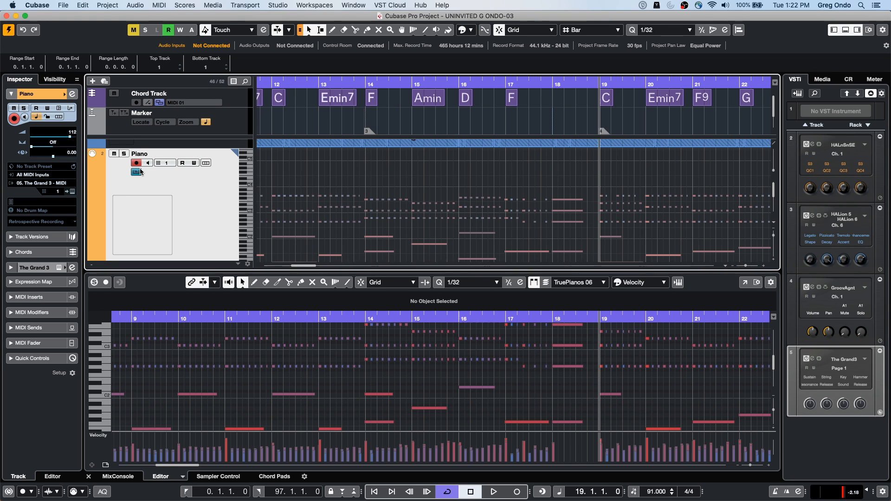
pyautogui.moveTo(361, 84); pyautogui.dragTo(366, 119)
pyautogui.scroll(-3, 406, 186)
pyautogui.scroll(3, 406, 186)
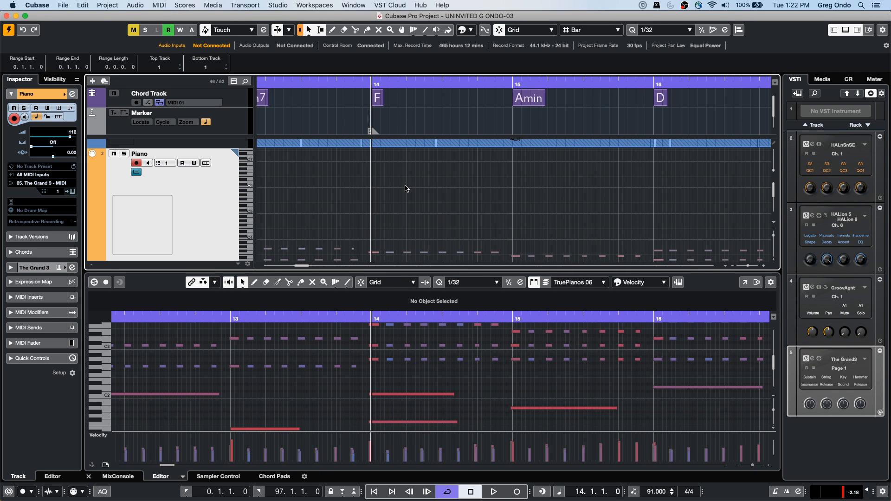
pyautogui.scroll(1, 189, 194)
pyautogui.scroll(-2, 188, 194)
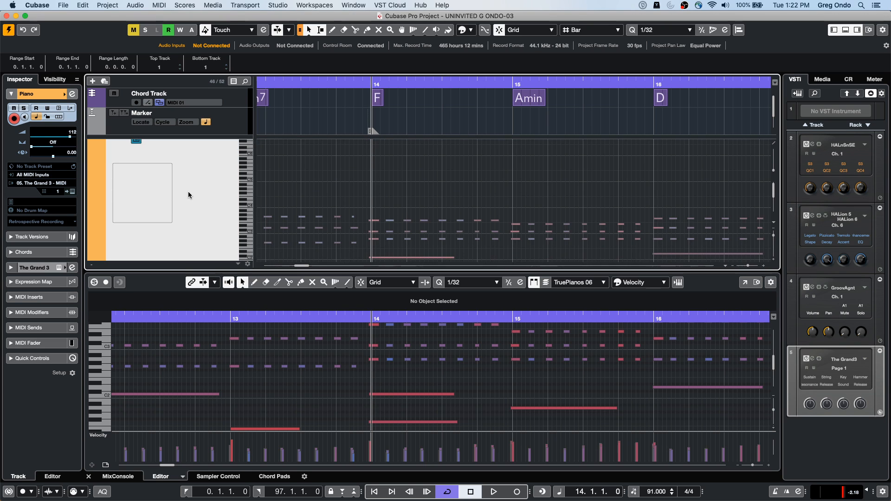
pyautogui.moveTo(368, 84)
pyautogui.mouseDown()
pyautogui.moveTo(367, 110)
pyautogui.moveTo(368, 92)
pyautogui.mouseUp()
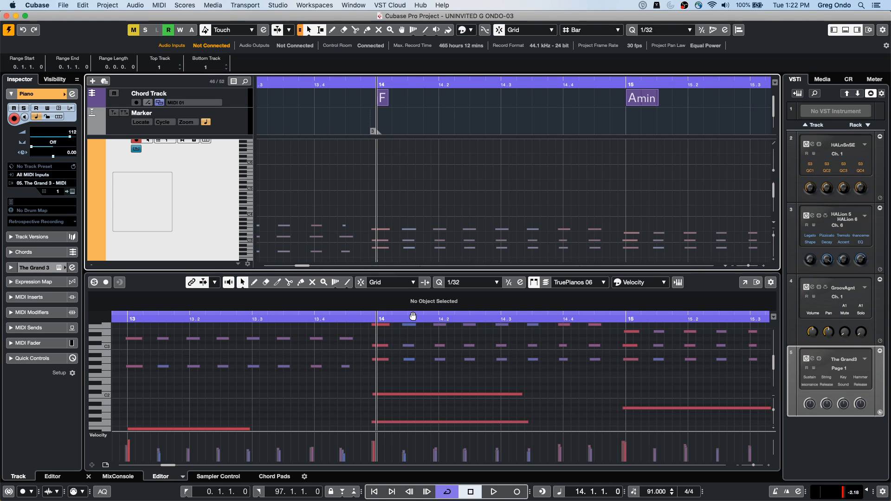
# Step: Turn off Edit In-Place for the Piano track and move the cursor just before bar 14 in the lower zone's editor
pyautogui.click(137, 149)
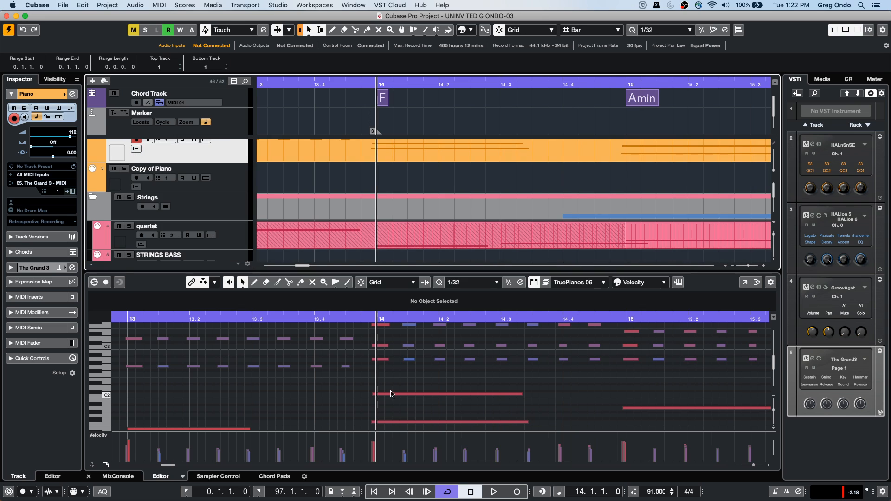
pyautogui.moveTo(353, 320); pyautogui.dragTo(354, 315)
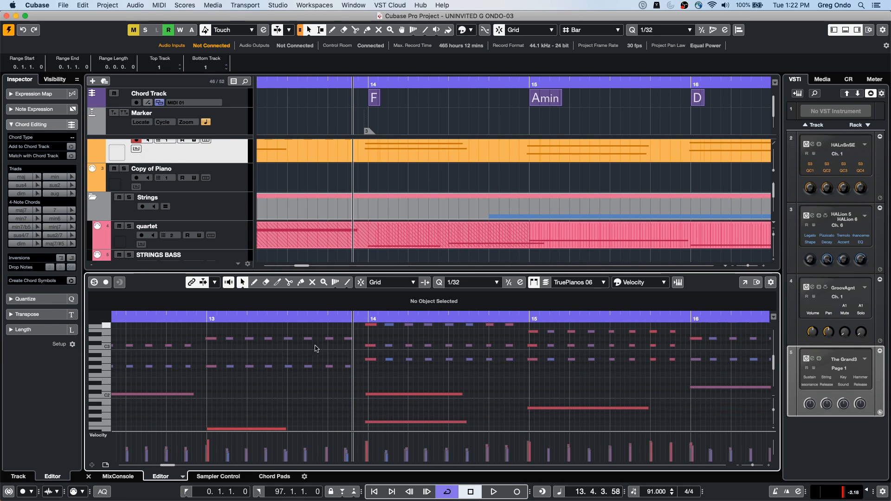
pyautogui.moveTo(349, 320); pyautogui.dragTo(348, 306)
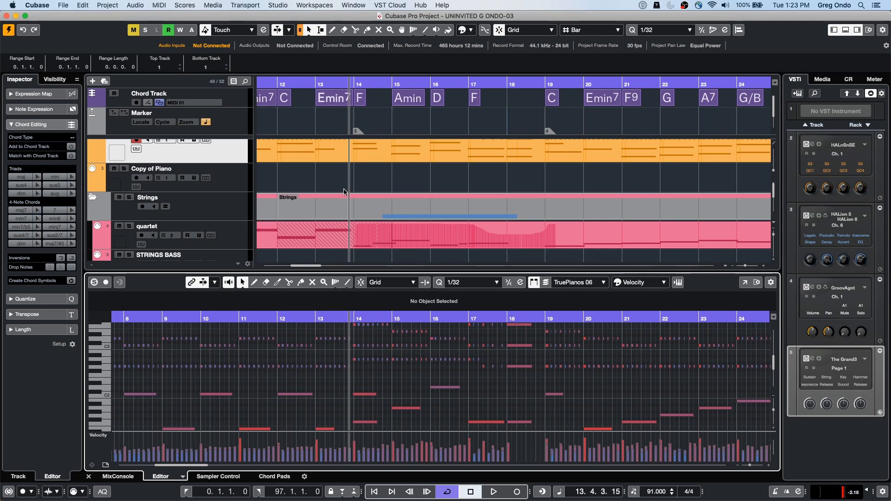
# Step: Show the Piano part in the lower zone's editor, then the andrea_03 event starting in bar 12 of Andrea Vox
pyautogui.click(345, 161)
pyautogui.doubleClick(346, 161)
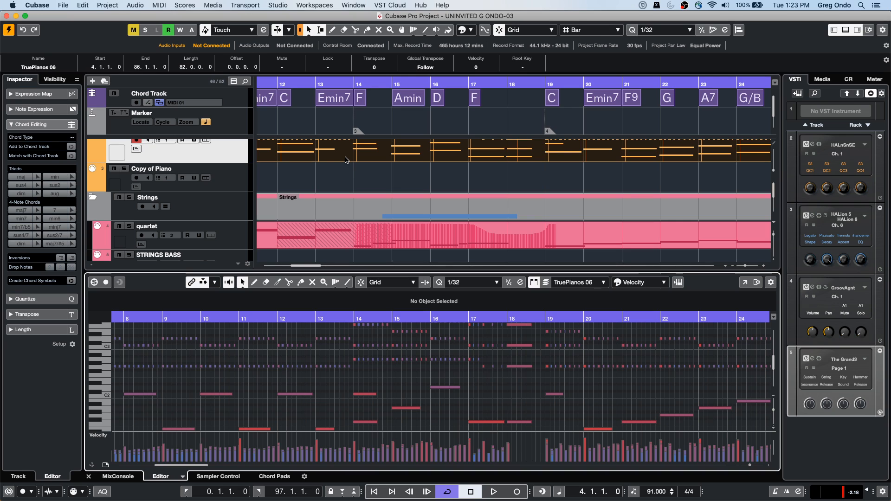
pyautogui.scroll(-1, 393, 247)
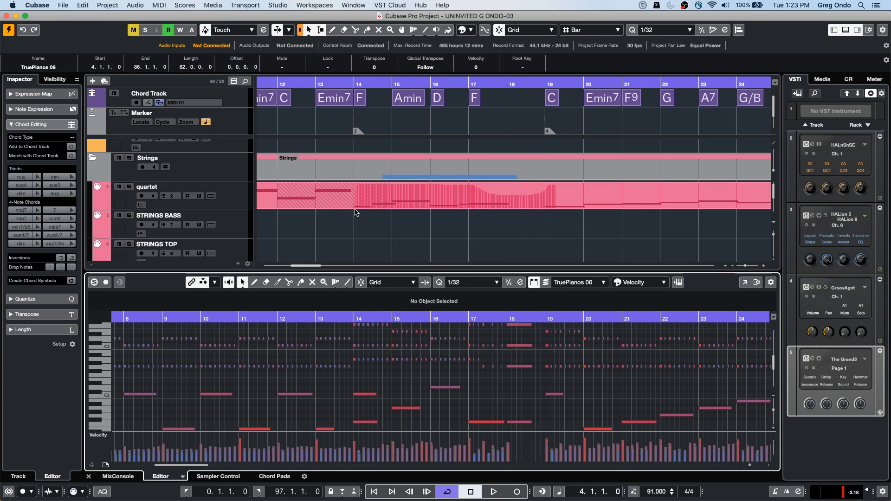
pyautogui.scroll(3, 396, 186)
pyautogui.click(310, 175)
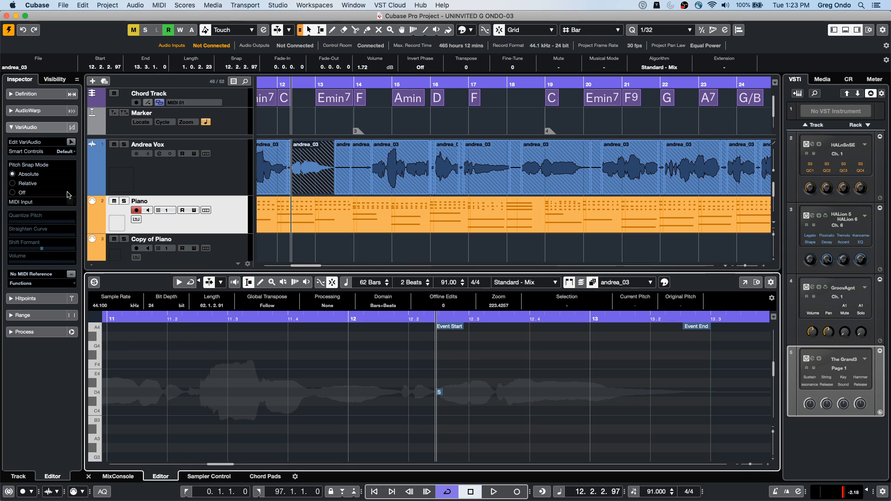
pyautogui.click(302, 223)
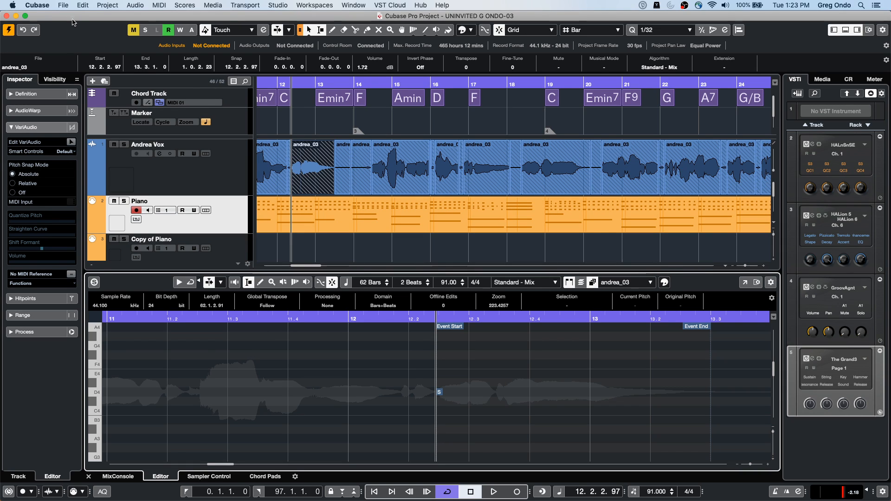
# Step: Set the Editors preference to "Double-click opens Editor in a Window" and apply it
pyautogui.click(64, 5)
pyautogui.moveTo(38, 5)
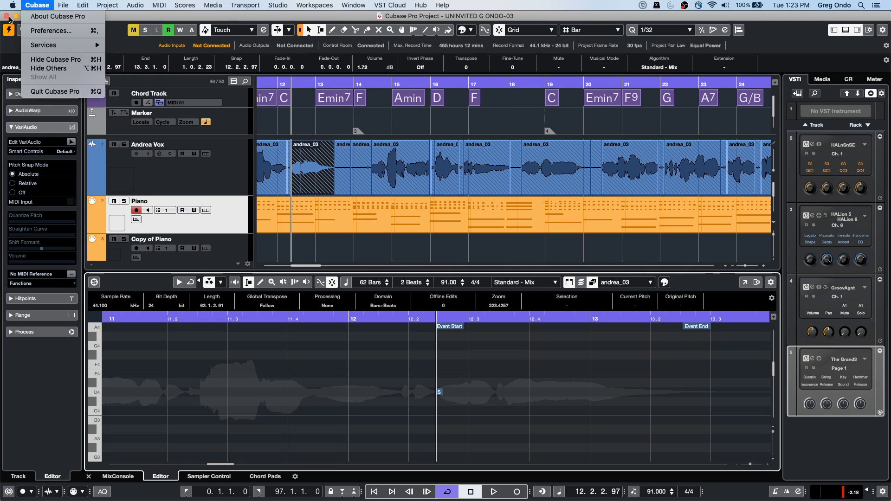
pyautogui.click(75, 31)
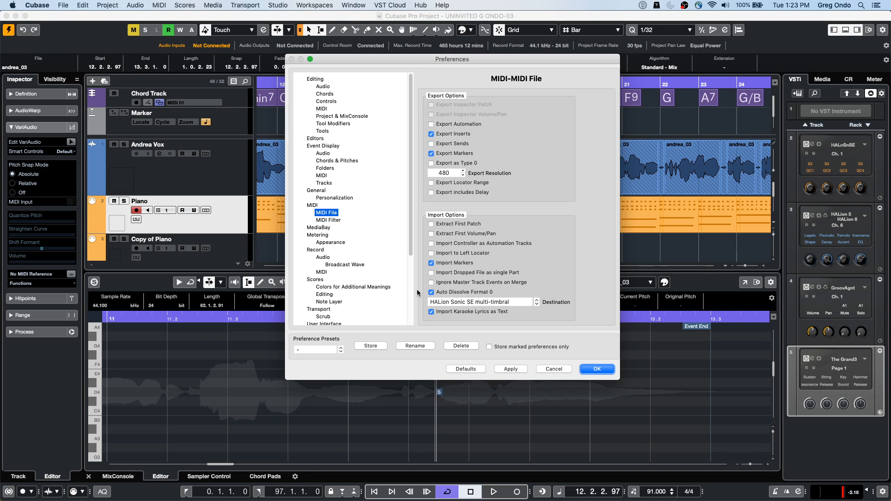
pyautogui.click(318, 139)
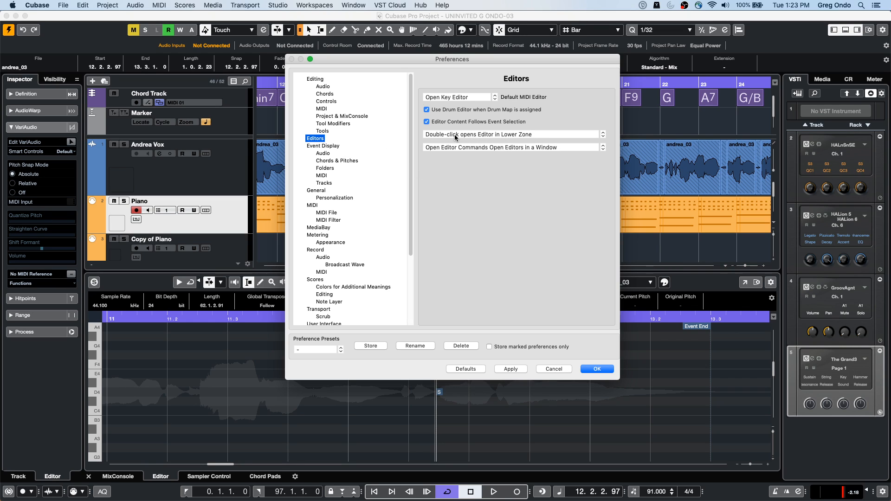
pyautogui.click(541, 134)
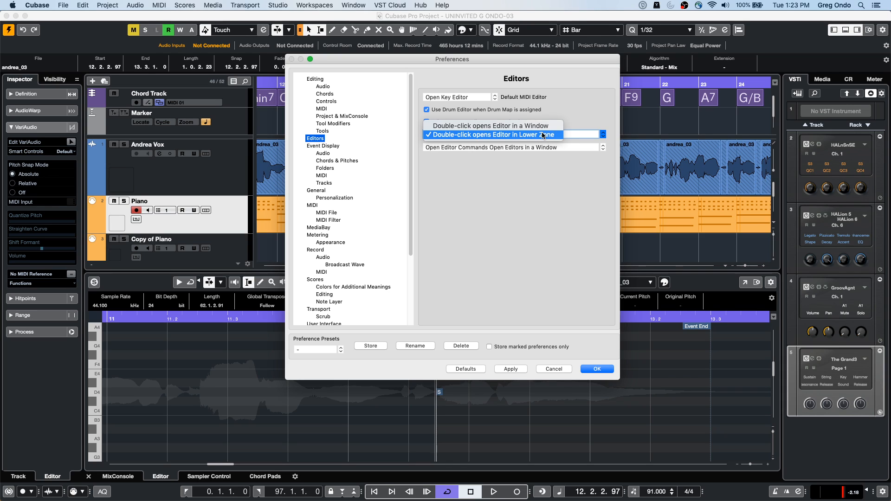
pyautogui.click(545, 127)
pyautogui.click(518, 370)
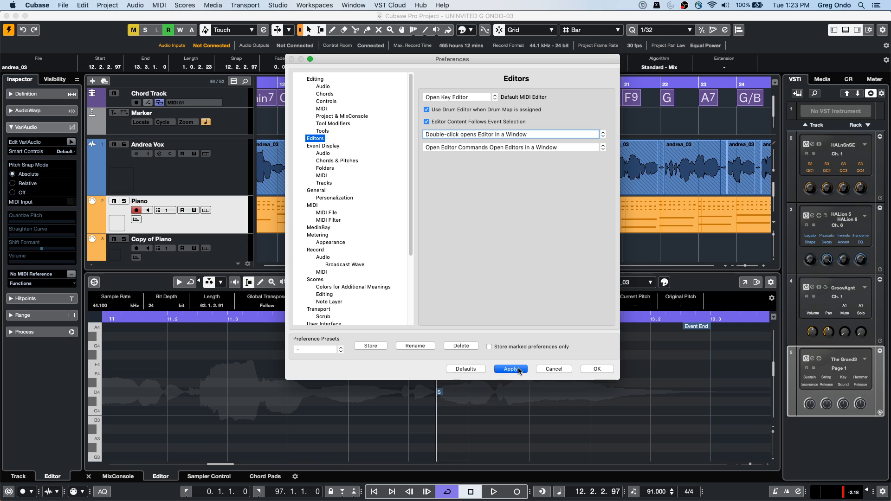
pyautogui.click(597, 369)
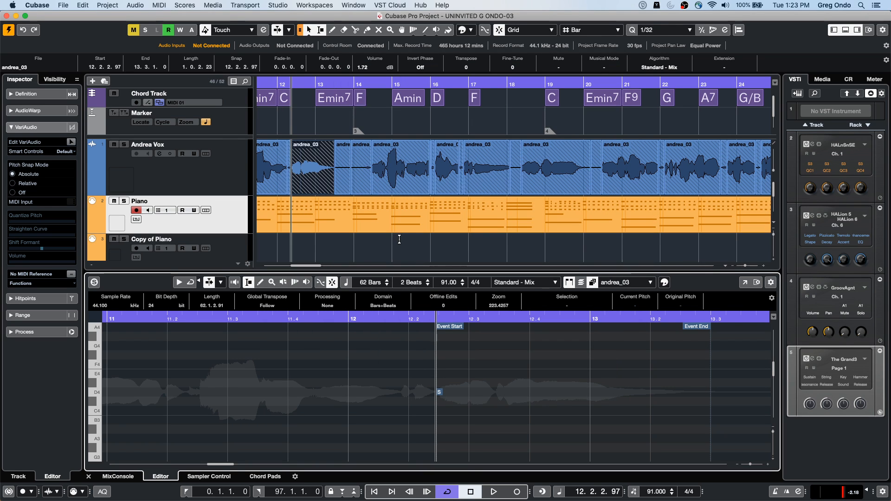
# Step: Open the Audio 08_05 event in a separate Sample Editor window, move the window down and close it
pyautogui.scroll(-1, 447, 225)
pyautogui.scroll(-3, 448, 226)
pyautogui.scroll(-8, 443, 247)
pyautogui.click(445, 155)
pyautogui.doubleClick(445, 155)
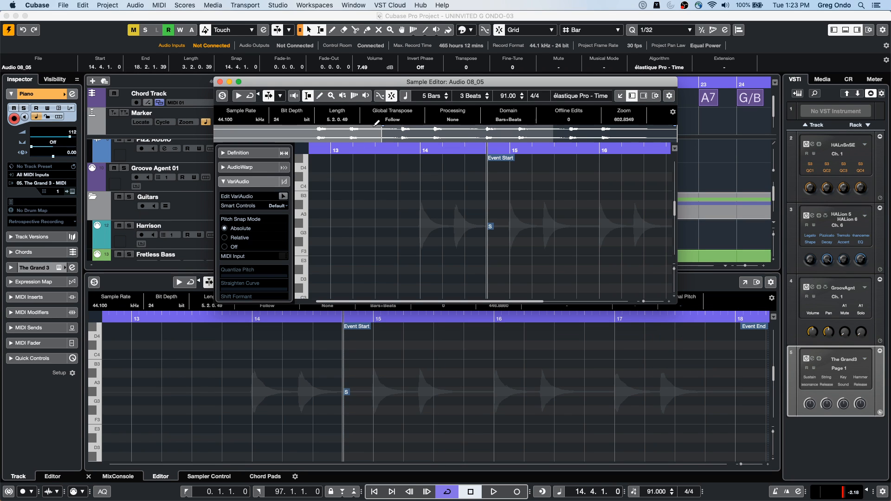
pyautogui.moveTo(355, 87); pyautogui.dragTo(355, 172)
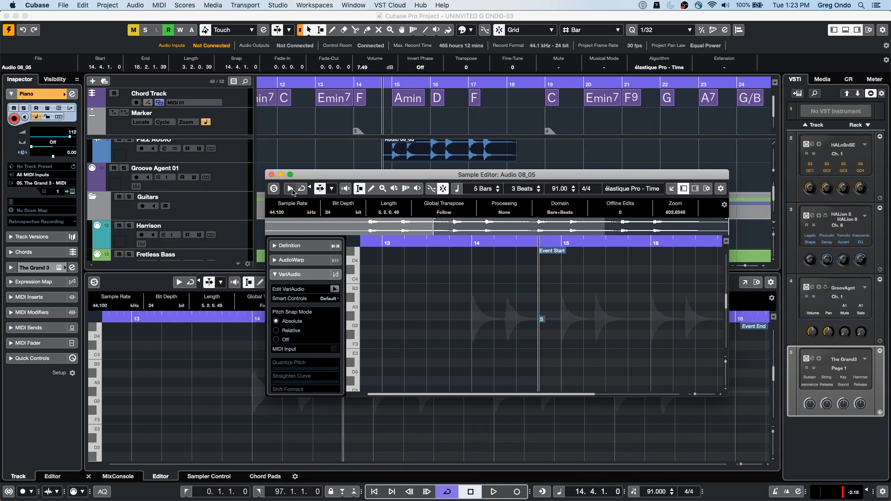
pyautogui.click(272, 175)
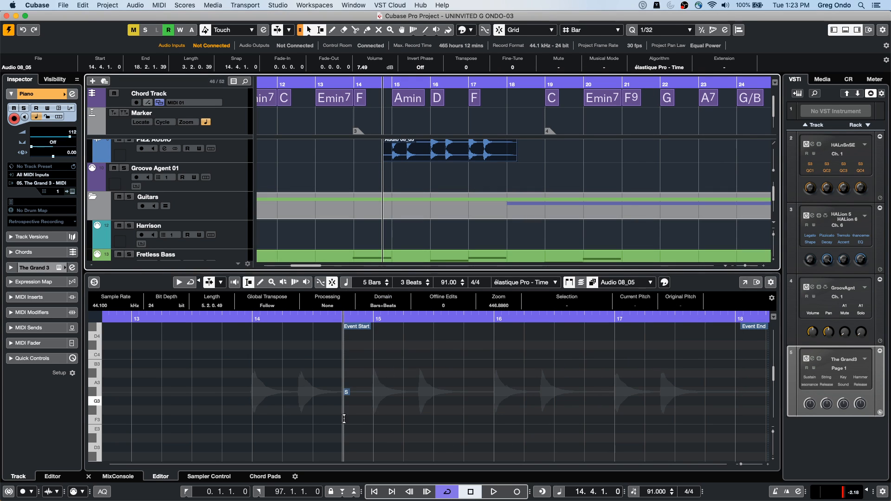
# Step: Set the Editors preference to "Double-click opens Editor in Lower Zone", apply it and close the preferences
pyautogui.click(37, 5)
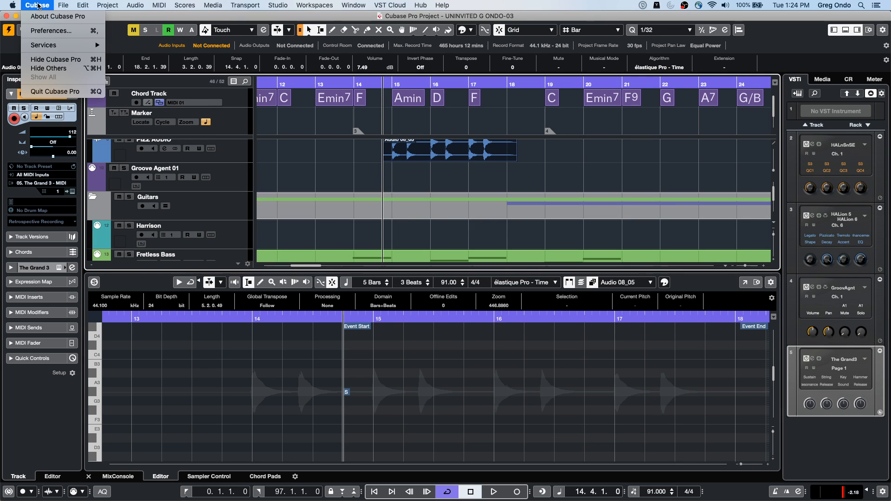
pyautogui.click(40, 32)
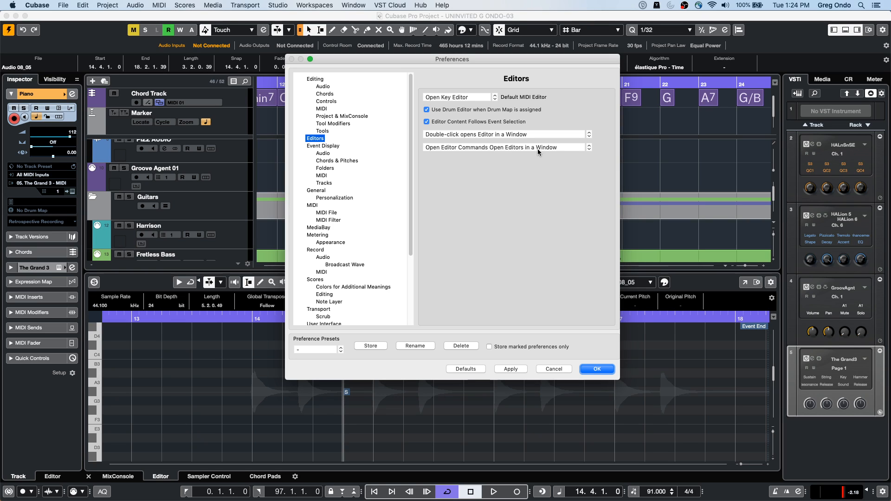
pyautogui.click(537, 135)
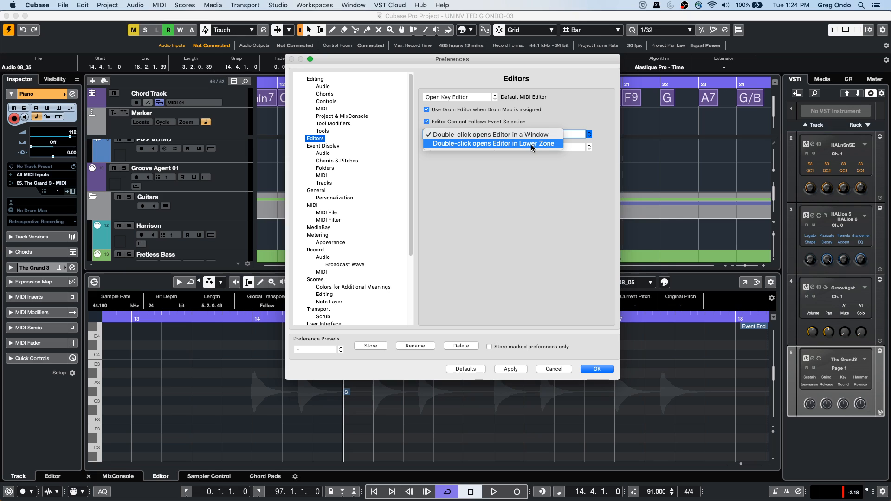
pyautogui.click(536, 144)
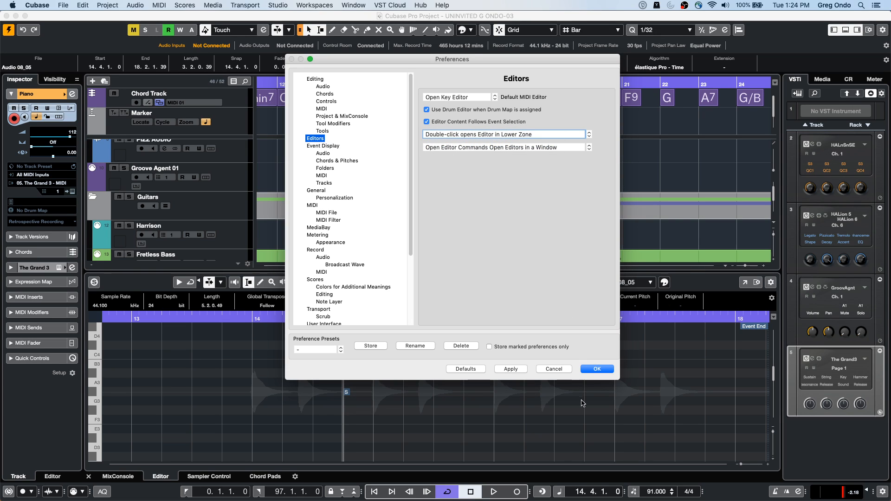
pyautogui.click(511, 369)
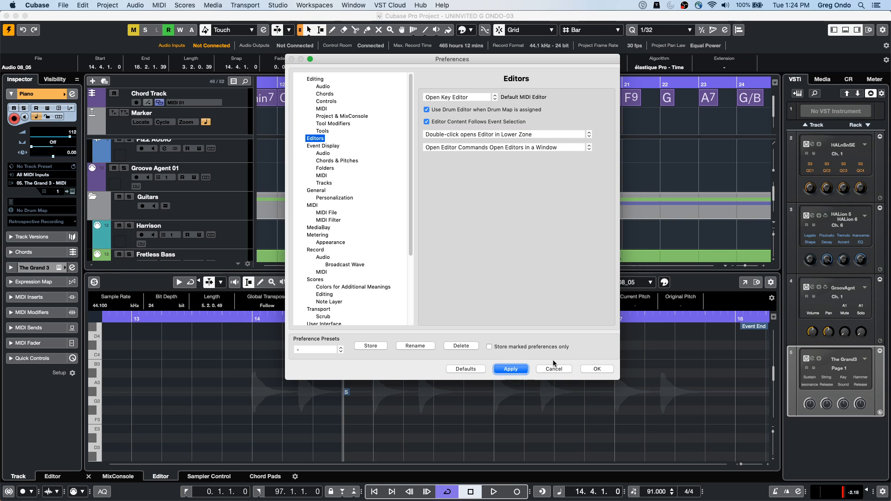
pyautogui.click(597, 369)
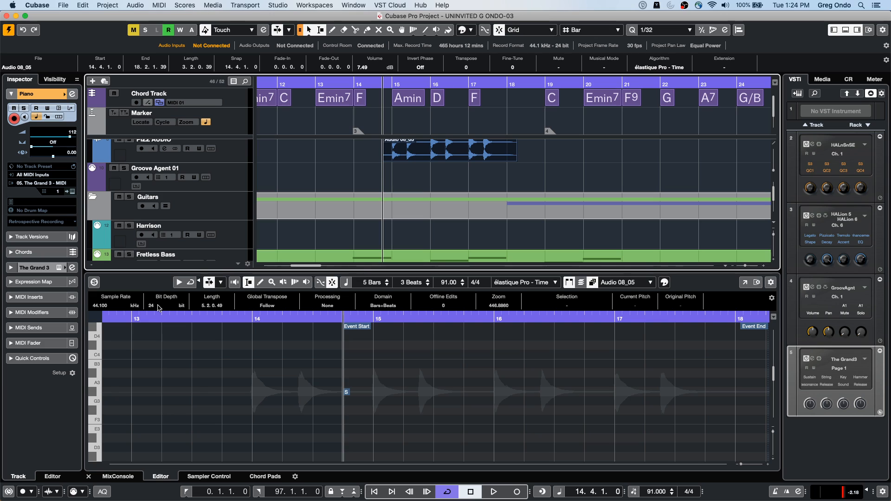
# Step: Open the Amos Moses - GO project from the Amos Moses folder within Projects and dismiss the Groove Agent 4 SE licence notice
pyautogui.click(63, 5)
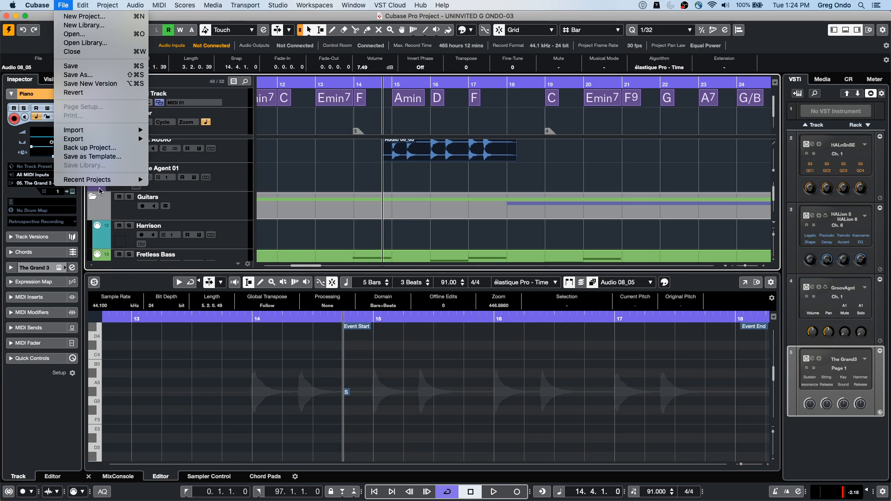
pyautogui.moveTo(100, 180)
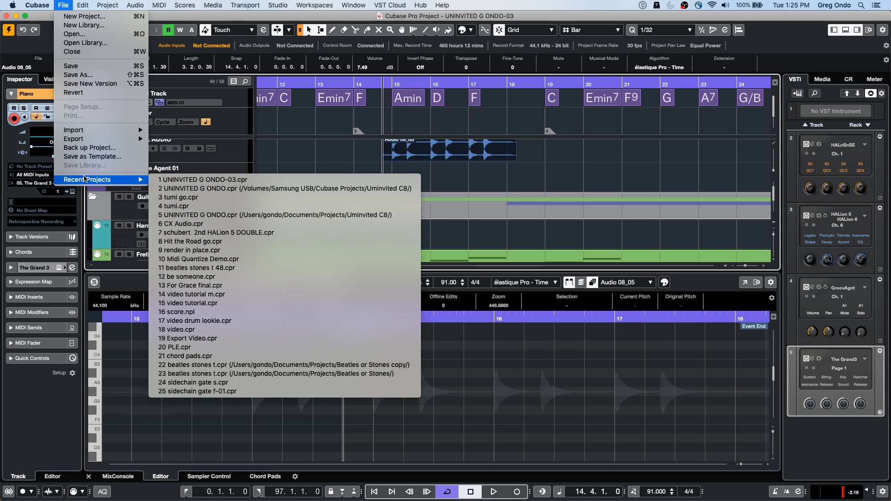
pyautogui.click(91, 35)
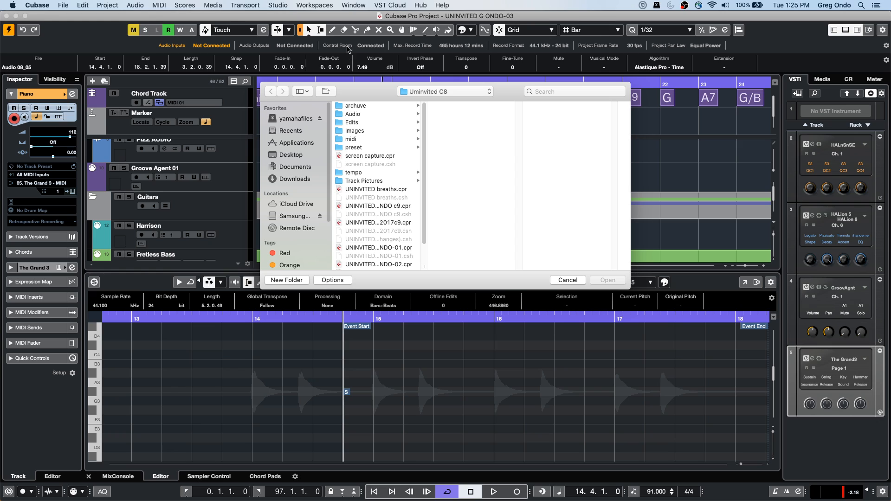
pyautogui.scroll(-2, 386, 228)
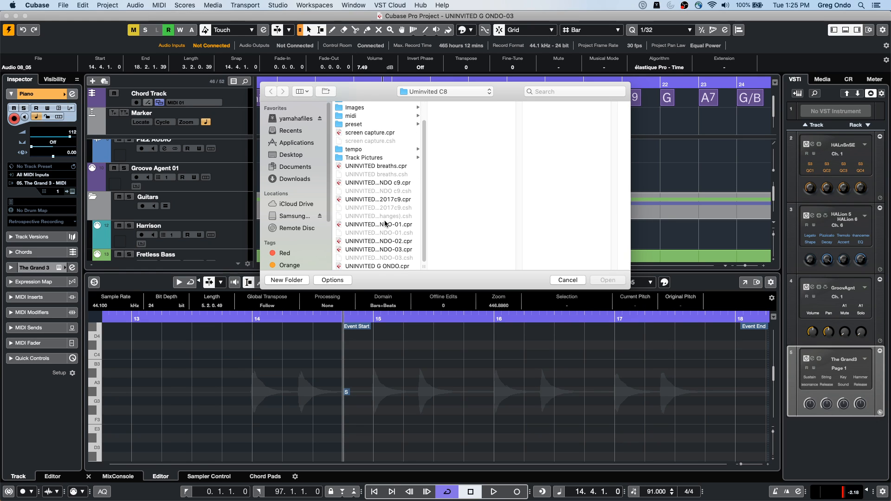
pyautogui.click(435, 92)
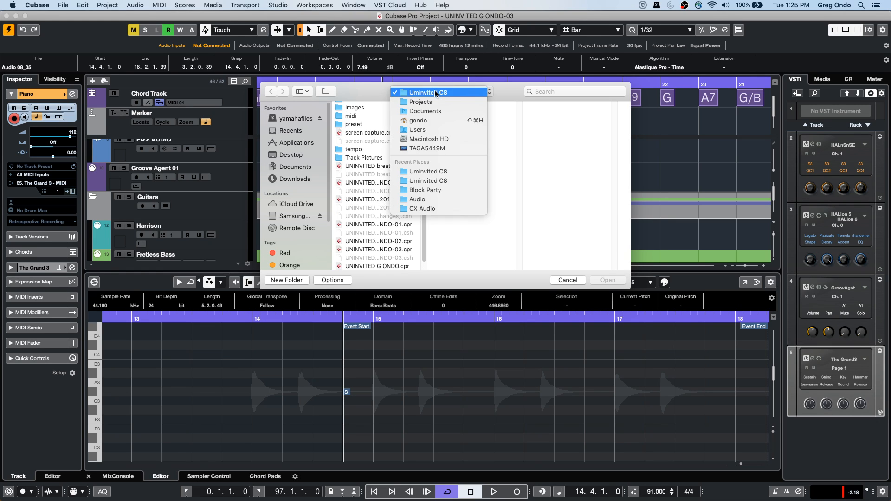
pyautogui.click(435, 103)
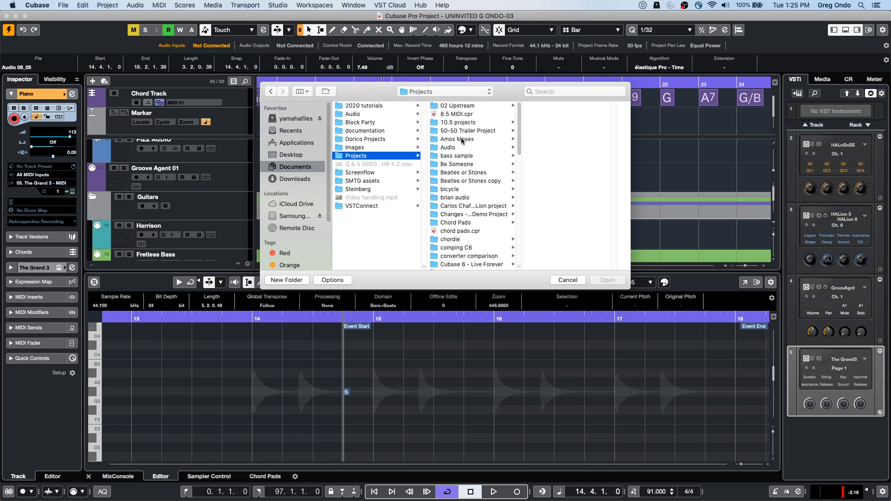
pyautogui.click(458, 139)
pyautogui.doubleClick(566, 116)
pyautogui.click(500, 180)
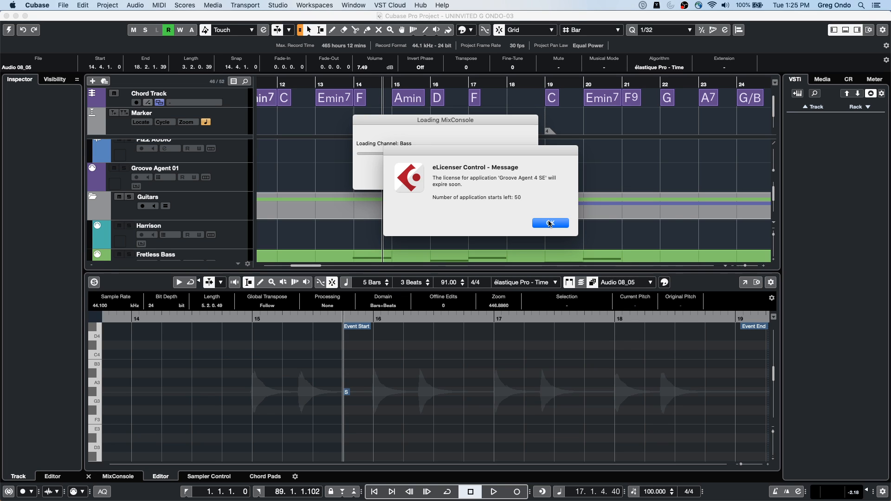
pyautogui.click(551, 224)
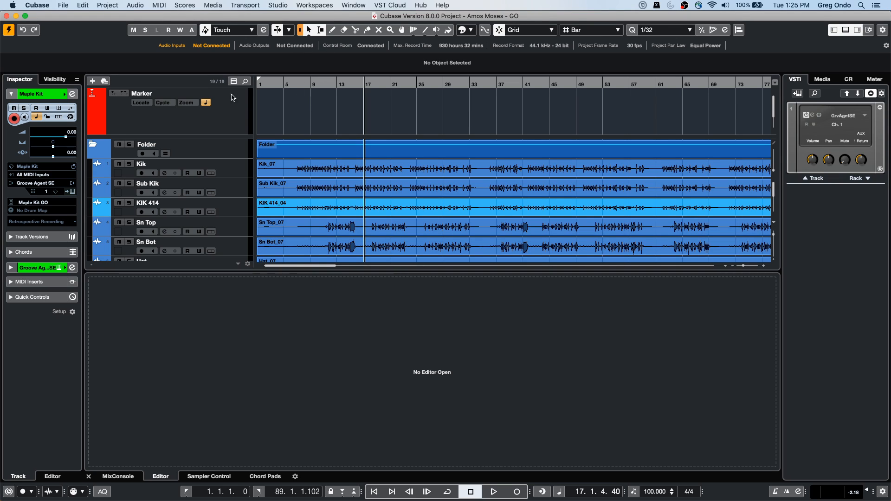
# Step: Play the project from bar 8, mute and then solo the drum Folder track, replay from bar 5 and stop playback
pyautogui.moveTo(297, 80); pyautogui.dragTo(296, 83)
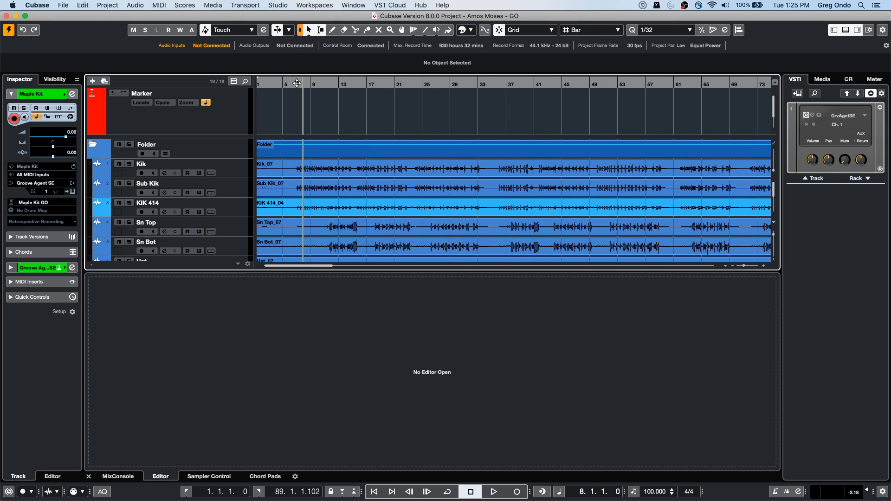
pyautogui.press('space')
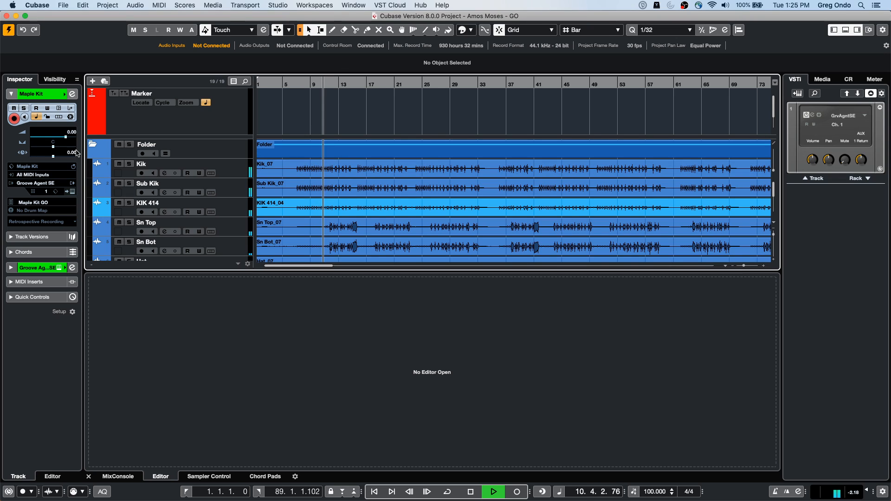
pyautogui.click(119, 145)
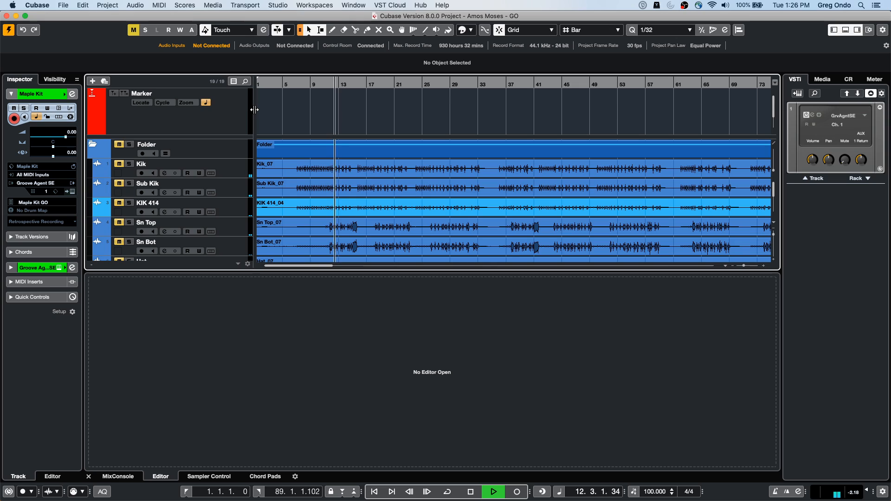
pyautogui.click(130, 145)
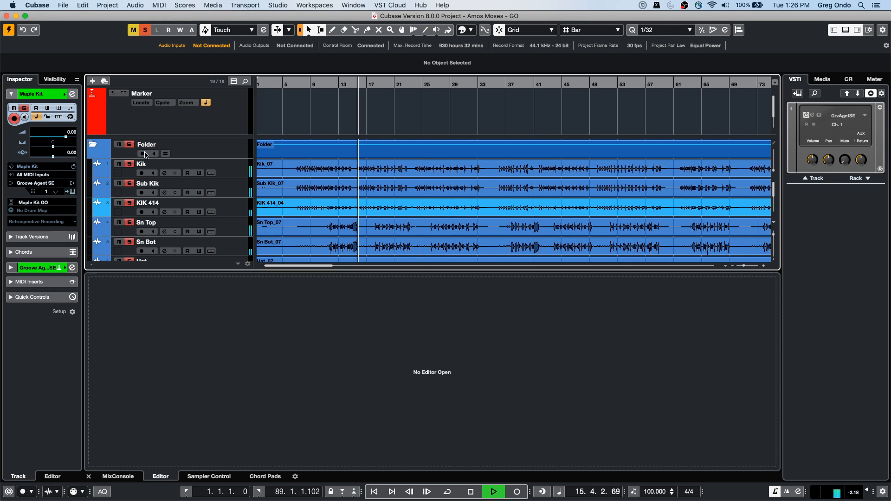
pyautogui.click(284, 84)
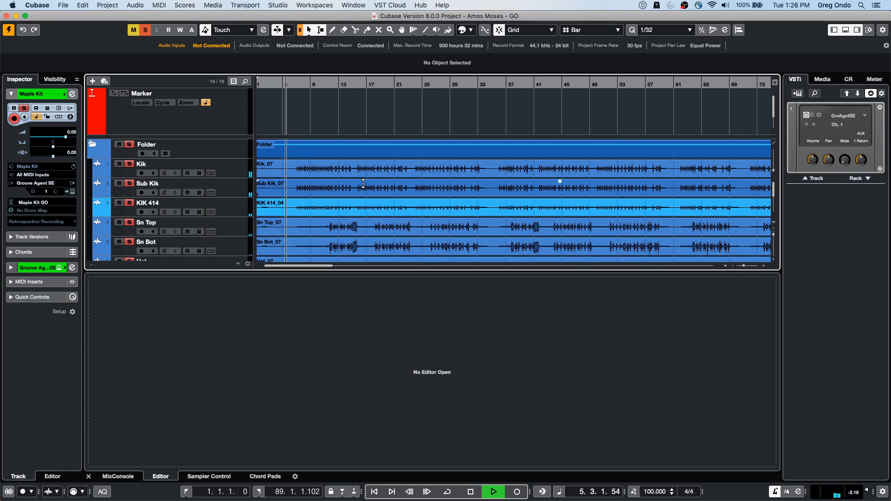
pyautogui.press('space')
# Step: Enable Group Editing on the drum Folder track and select all the events
pyautogui.click(238, 175)
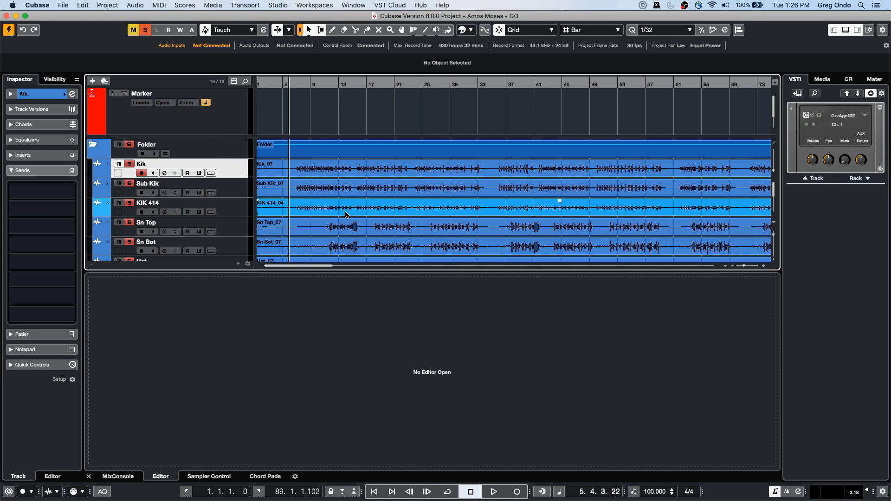
pyautogui.scroll(-1, 186, 155)
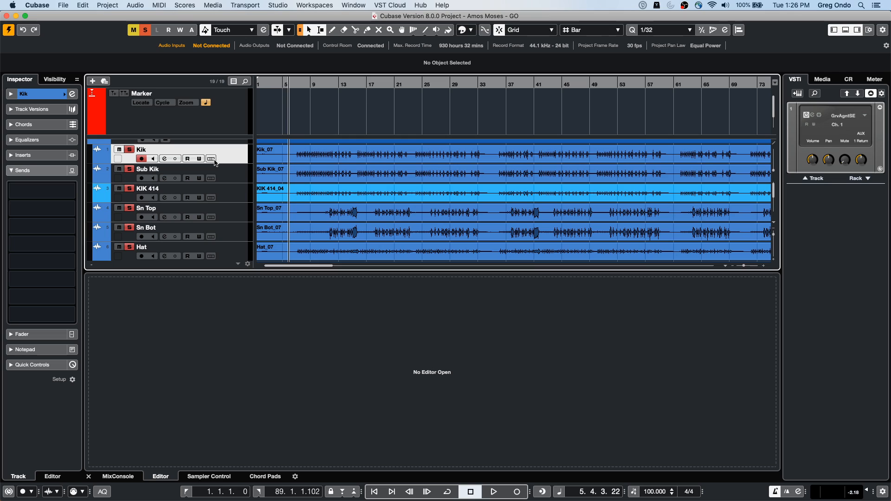
pyautogui.scroll(1, 168, 155)
pyautogui.click(164, 154)
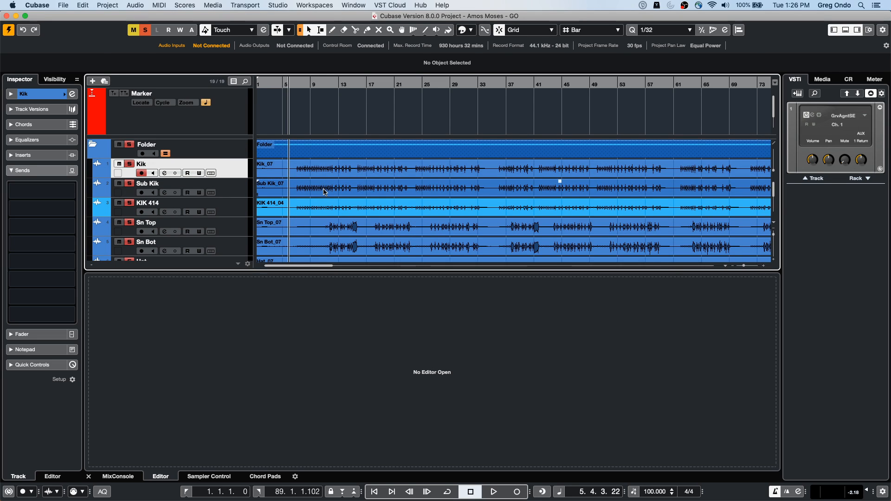
pyautogui.press('super+a')
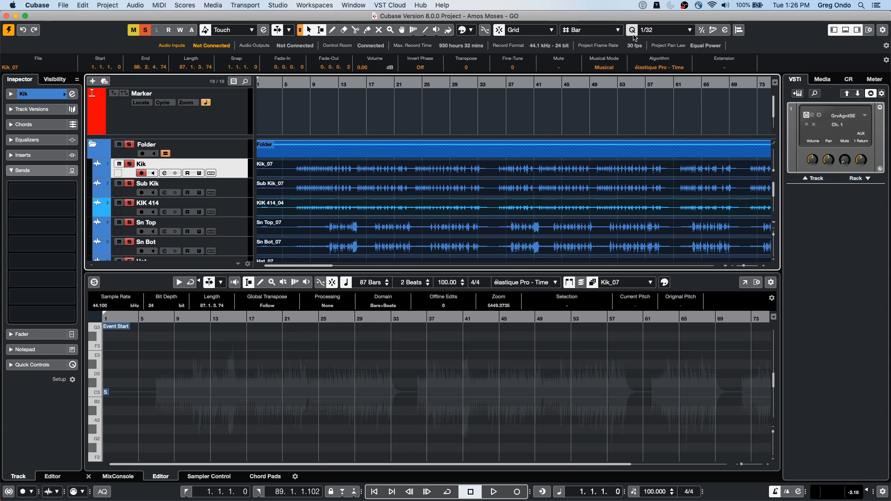
# Step: Open the Quantize Panel, move it clear of the track list, and play the grouped drums from bar 9, stopping at bar 15
pyautogui.click(725, 30)
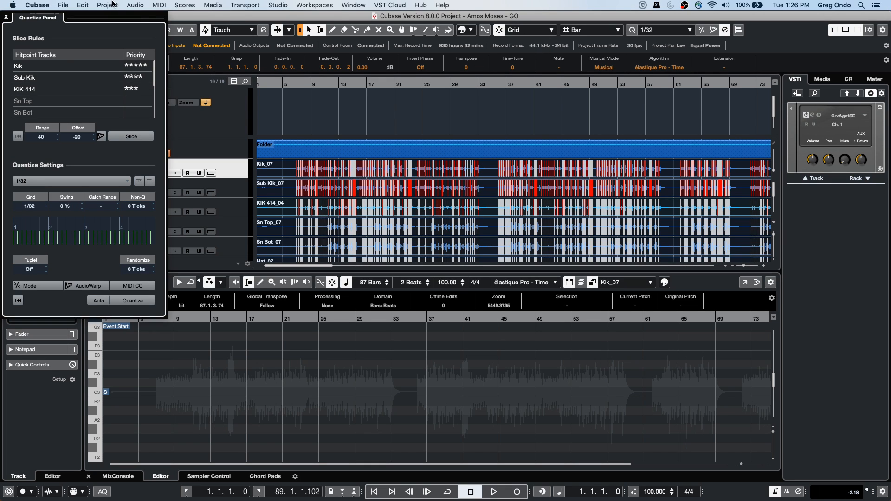
pyautogui.moveTo(124, 19); pyautogui.dragTo(633, 137)
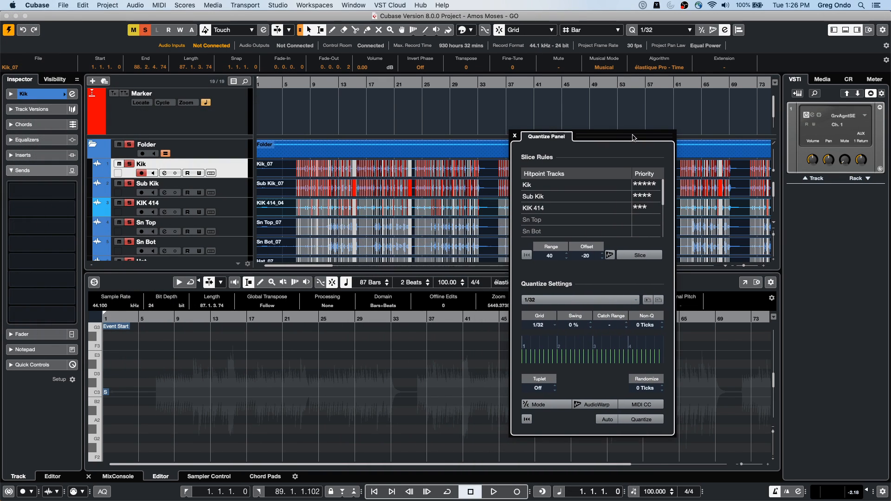
pyautogui.moveTo(307, 84); pyautogui.dragTo(308, 106)
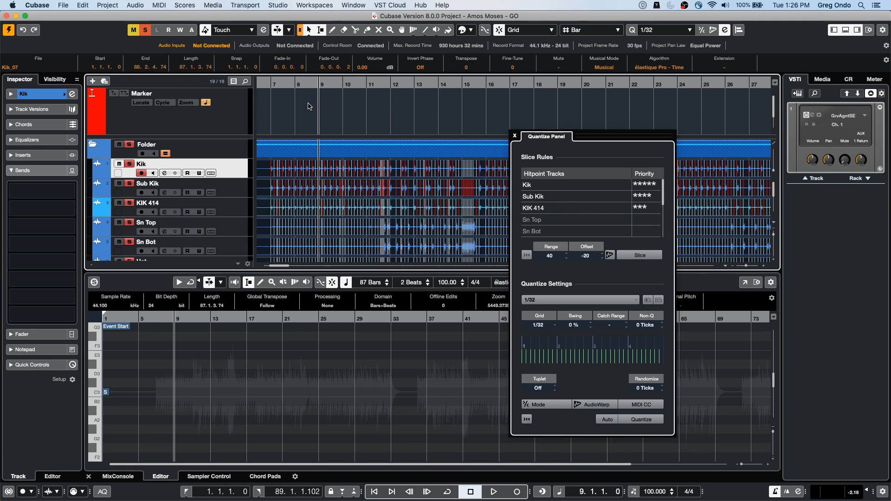
pyautogui.press('space')
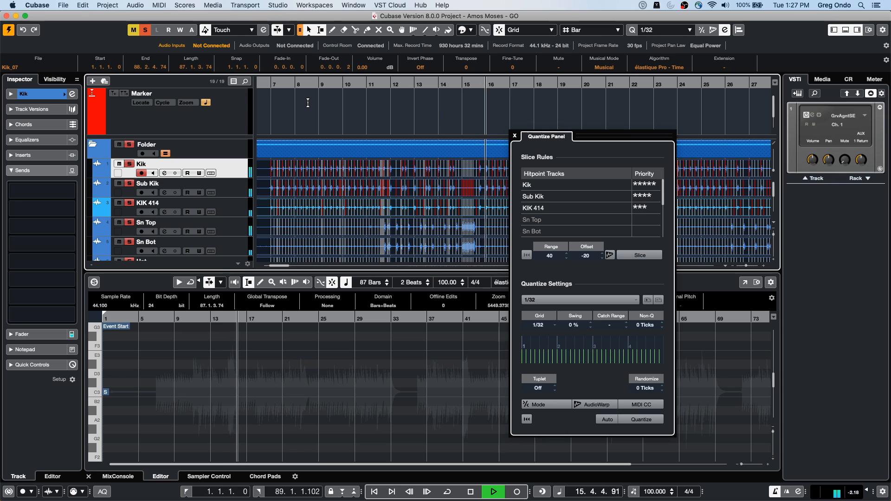
pyautogui.doubleClick(456, 84)
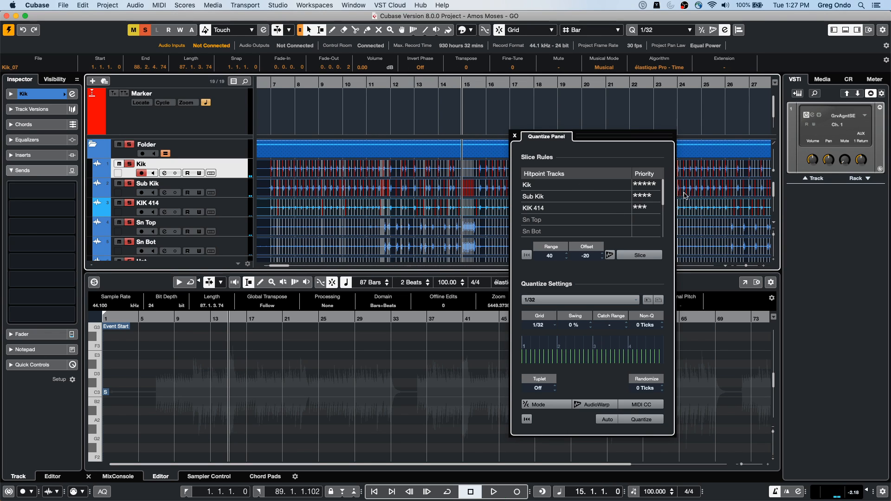
# Step: In the slice rules, clear the Sub Kik and KIK 414 priorities, give Sn Top four stars and Hat three, then close the Quantize Panel
pyautogui.moveTo(646, 198); pyautogui.dragTo(649, 223)
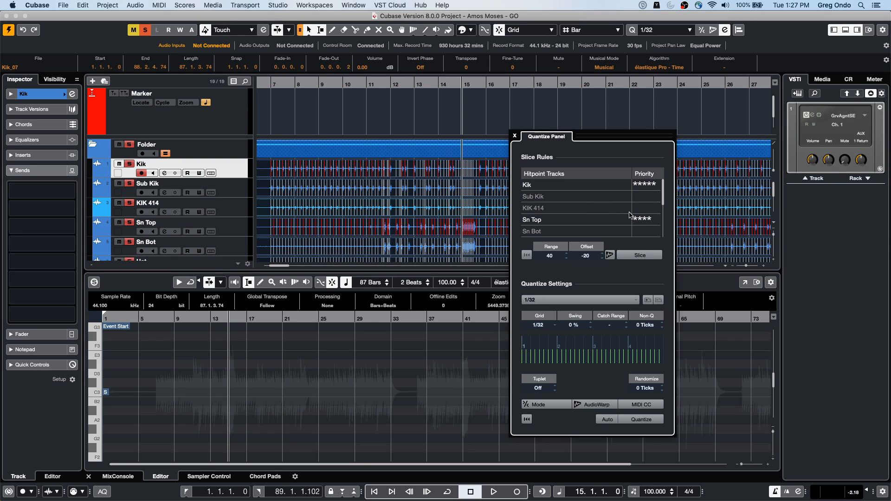
pyautogui.scroll(-2, 664, 211)
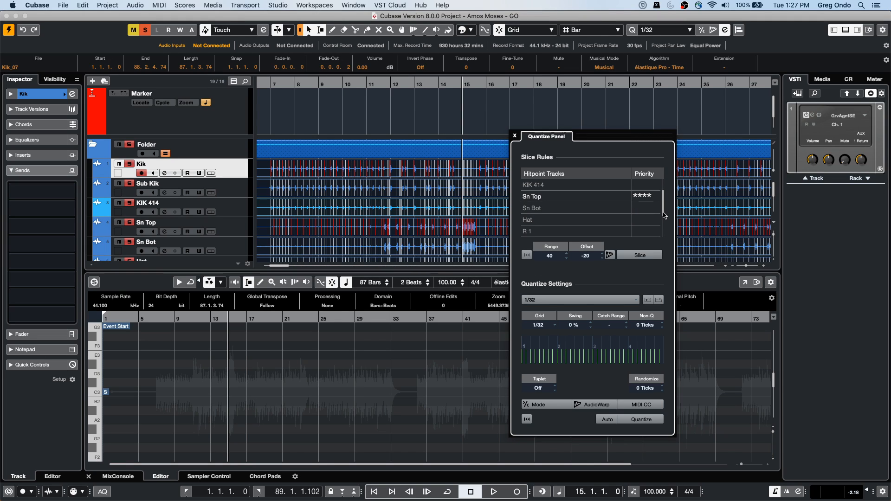
pyautogui.click(643, 221)
pyautogui.click(651, 225)
pyautogui.click(643, 225)
pyautogui.click(334, 170)
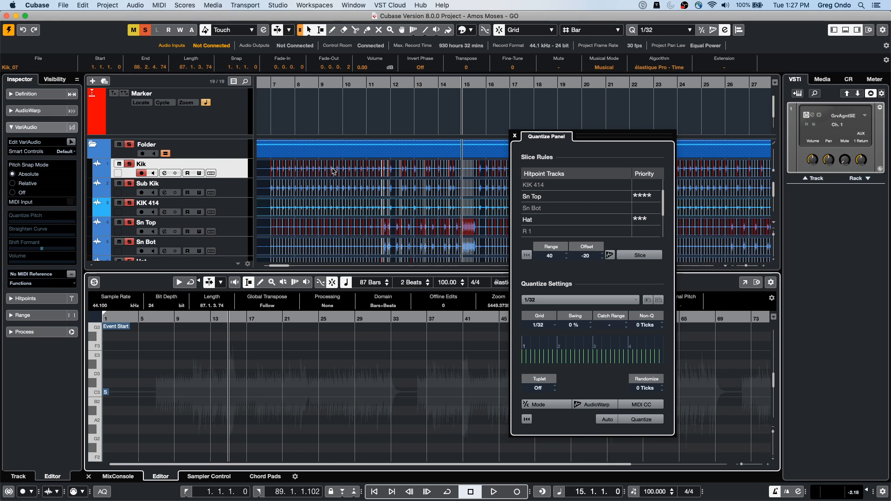
pyautogui.click(515, 136)
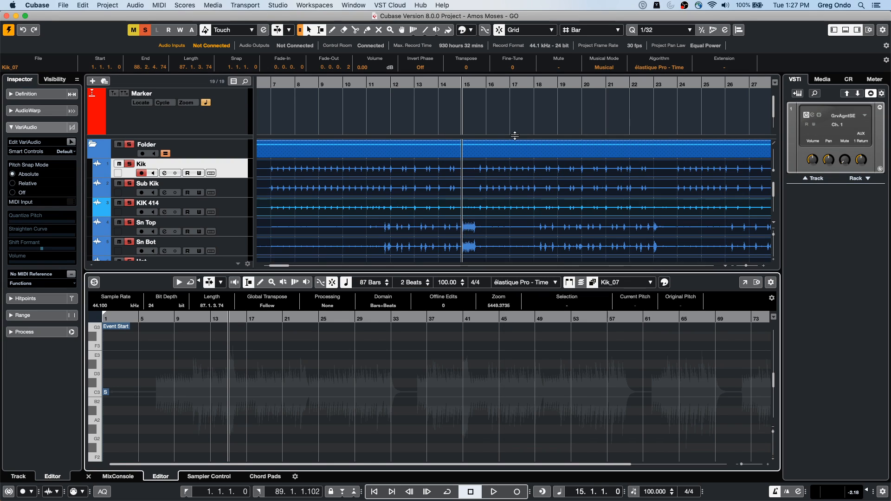
# Step: Return the cursor to the project start, turn off Group Editing on the drum Folder track and open the Kik_07 event in the editor
pyautogui.click(347, 171)
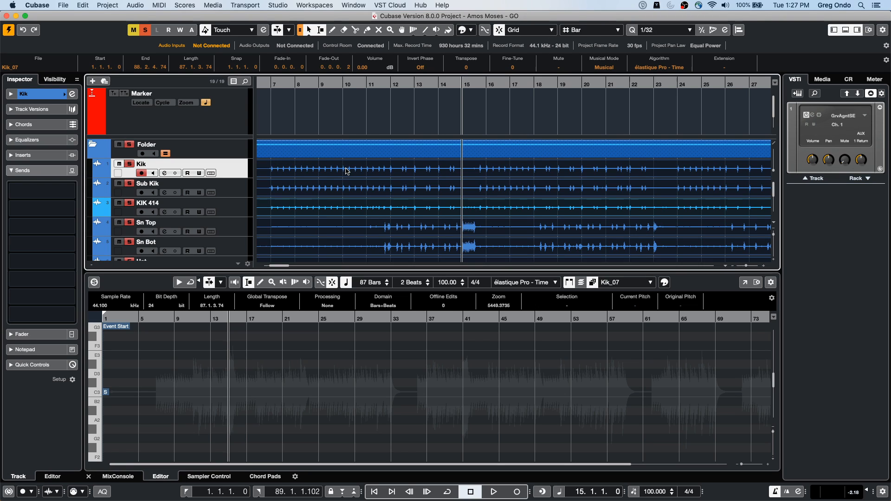
pyautogui.press('.')
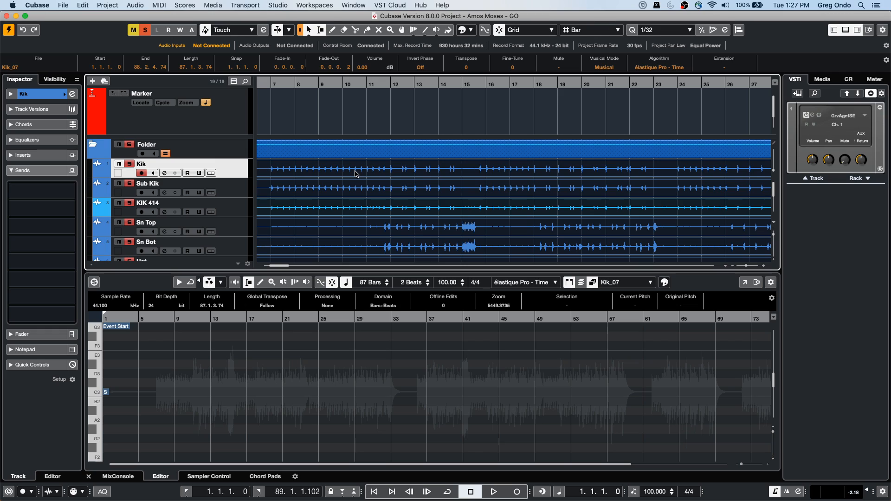
pyautogui.click(166, 153)
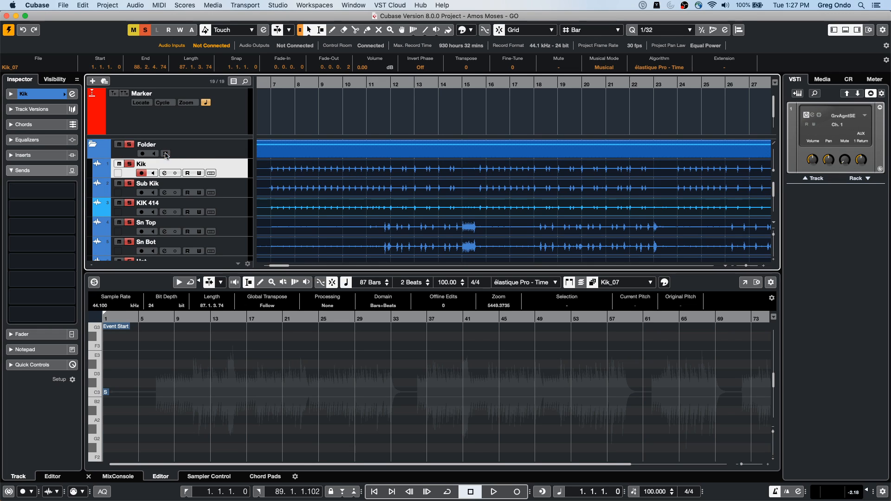
pyautogui.doubleClick(337, 172)
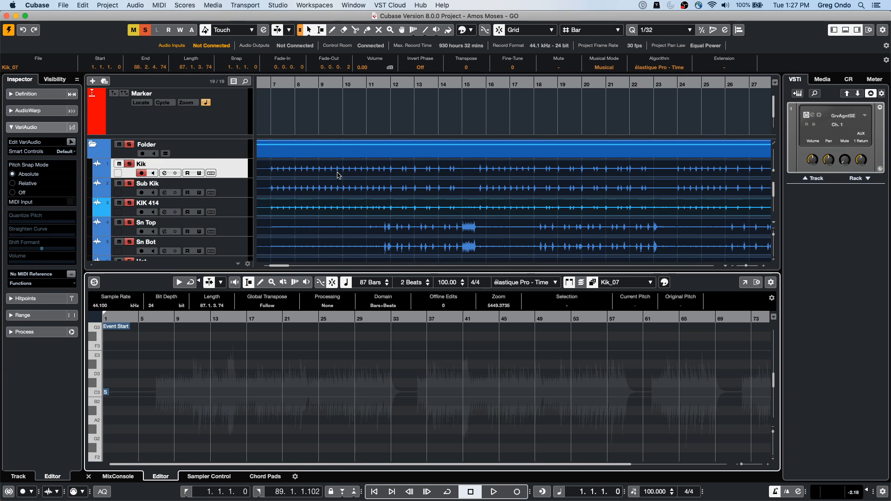
# Step: Open only the Kik_07 event in the editor, turn on Edit Hitpoints and examine its hitpoints from bar 7
pyautogui.click(355, 121)
pyautogui.press('super+a')
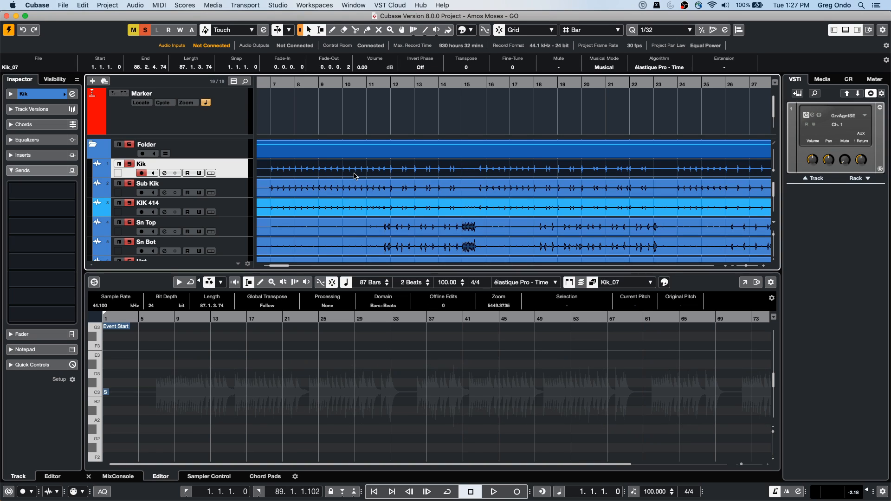
pyautogui.doubleClick(355, 174)
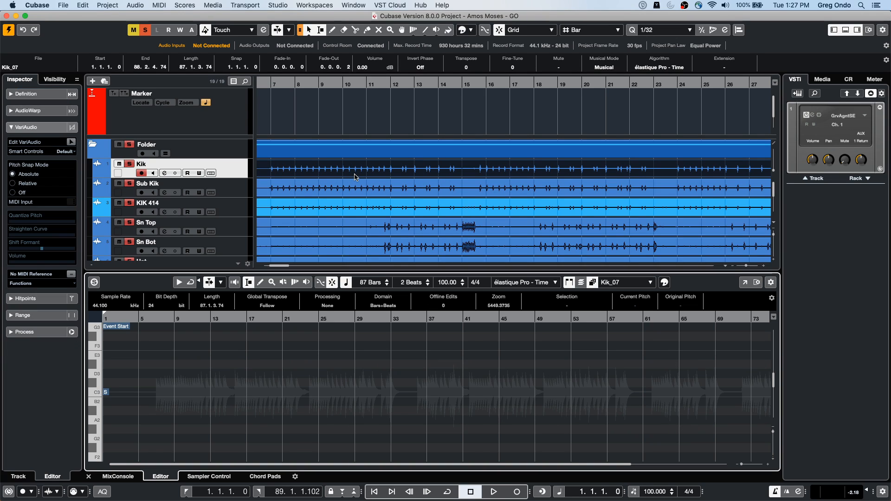
pyautogui.click(46, 301)
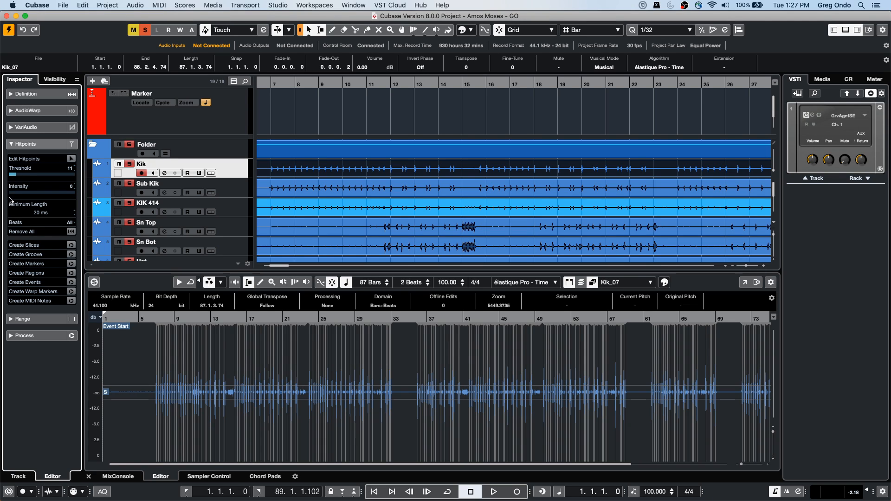
pyautogui.click(71, 159)
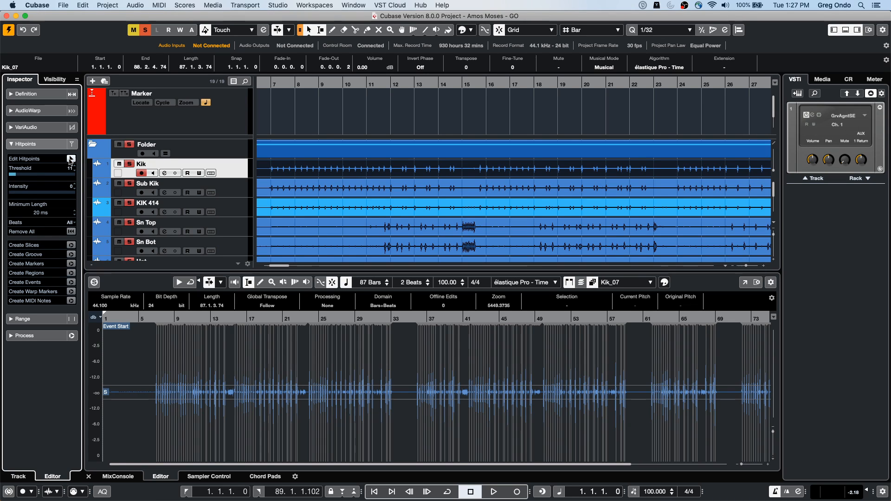
pyautogui.click(152, 321)
pyautogui.moveTo(153, 322); pyautogui.dragTo(154, 365)
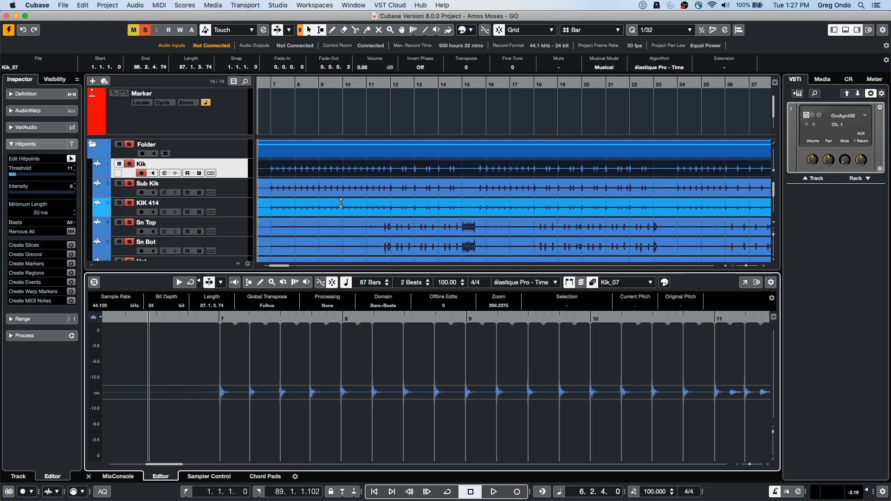
# Step: Open the Sn Top_07 event in the editor and set its hitpoint threshold to 17, checking the hits around bar 12
pyautogui.click(371, 230)
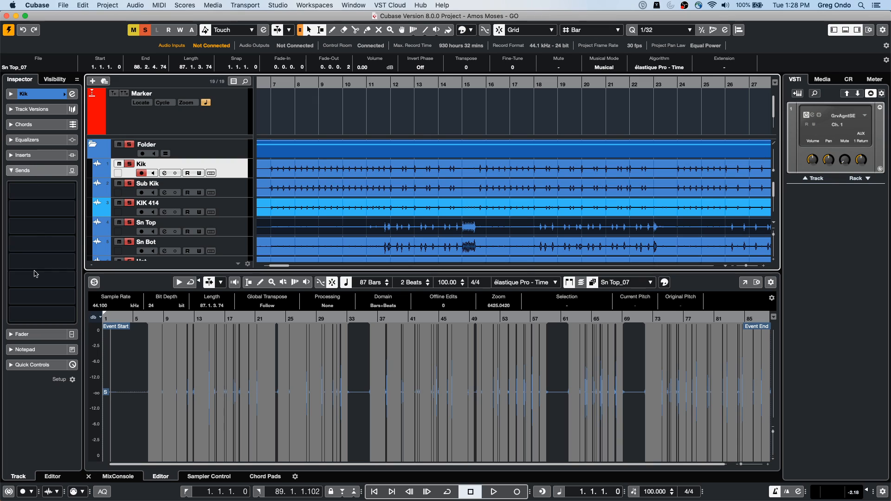
pyautogui.doubleClick(370, 230)
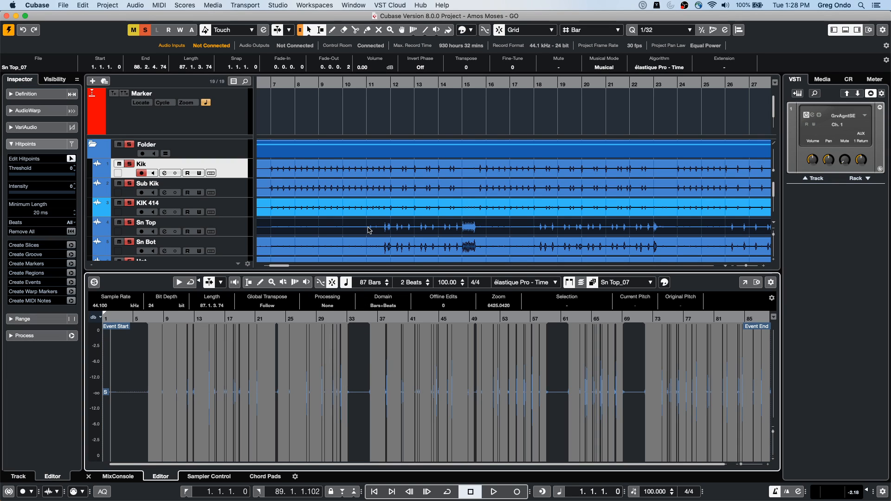
pyautogui.moveTo(28, 176); pyautogui.dragTo(21, 177)
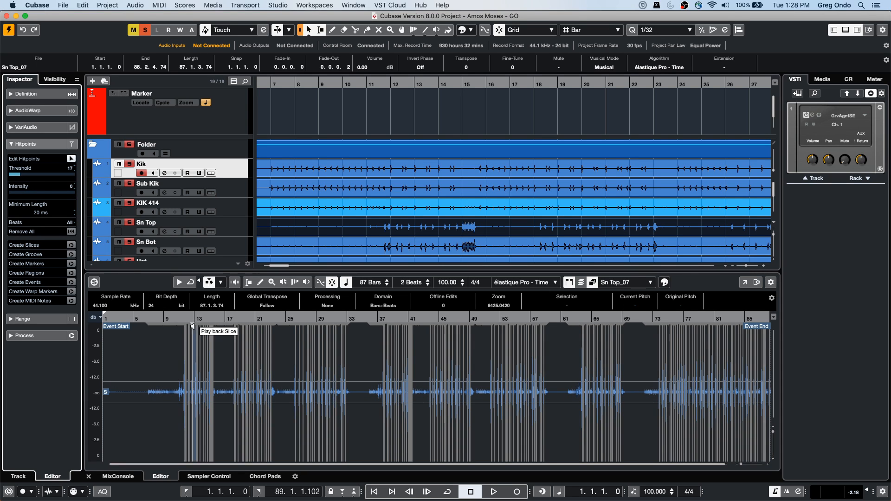
pyautogui.moveTo(187, 318); pyautogui.dragTo(183, 340)
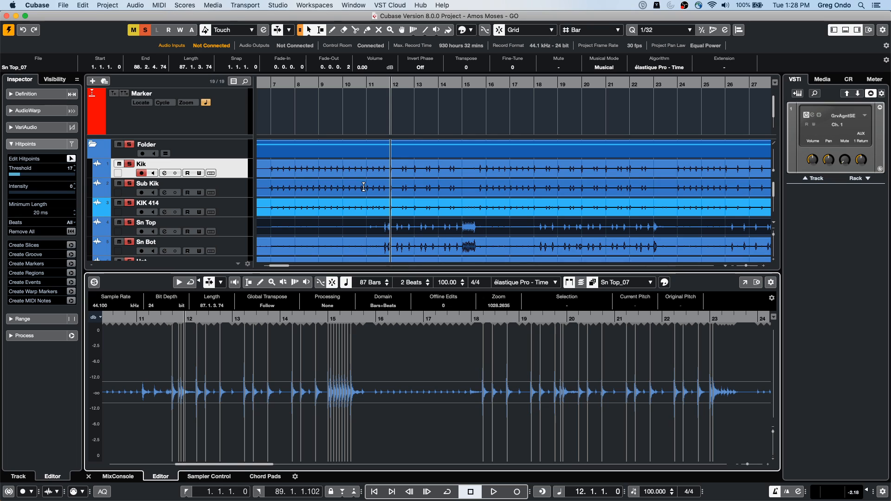
# Step: Open the Hat_07 event in the editor and set its hitpoint threshold to 11, checking the hits around bar 7
pyautogui.scroll(-2, 365, 190)
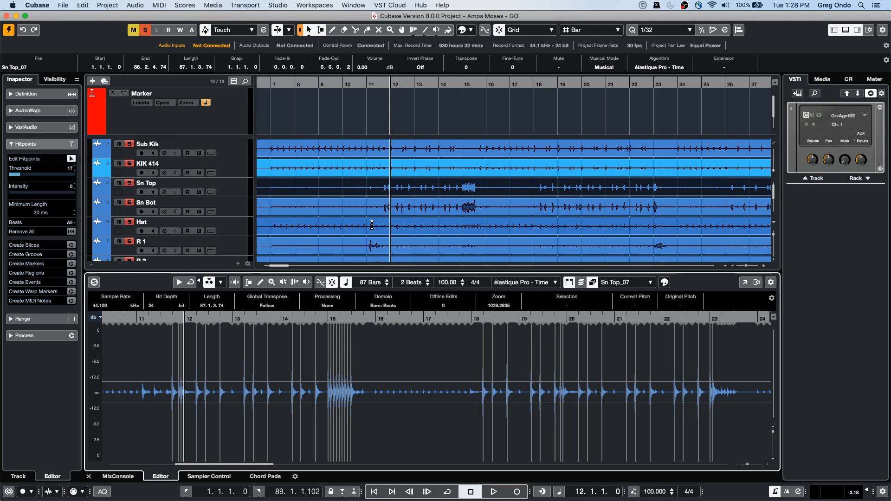
pyautogui.click(394, 232)
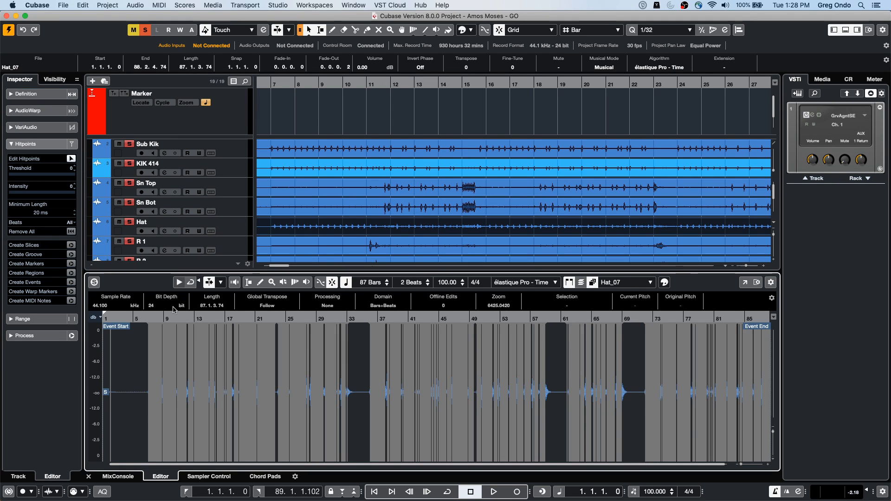
pyautogui.moveTo(147, 316); pyautogui.dragTo(152, 361)
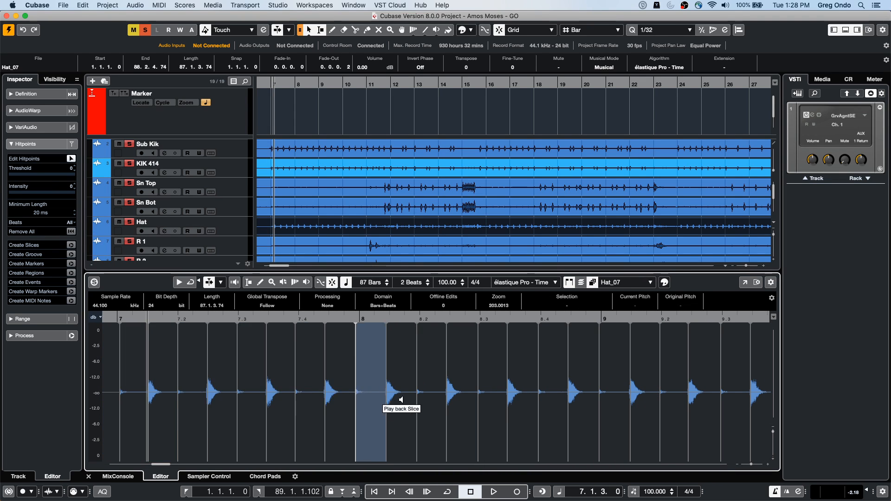
pyautogui.click(16, 174)
pyautogui.moveTo(16, 176); pyautogui.dragTo(15, 176)
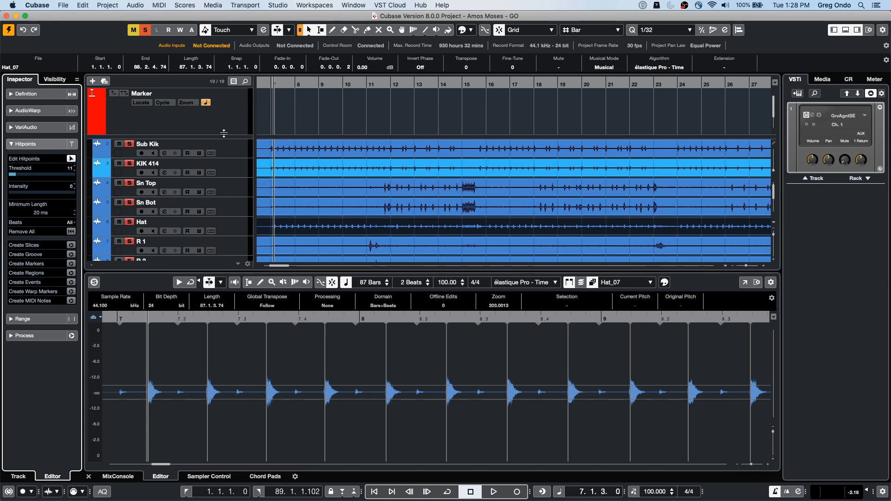
# Step: Turn Group Editing back on for the drum Folder track and select all events
pyautogui.scroll(-3, 370, 199)
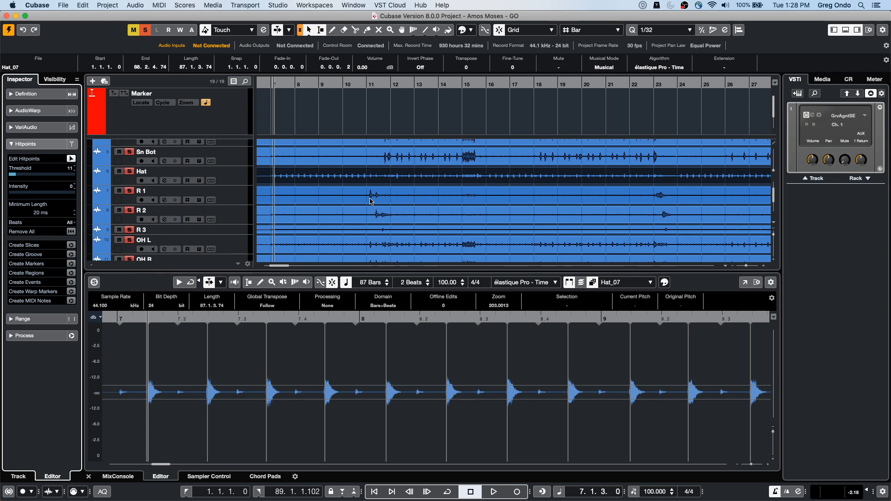
pyautogui.scroll(5, 370, 199)
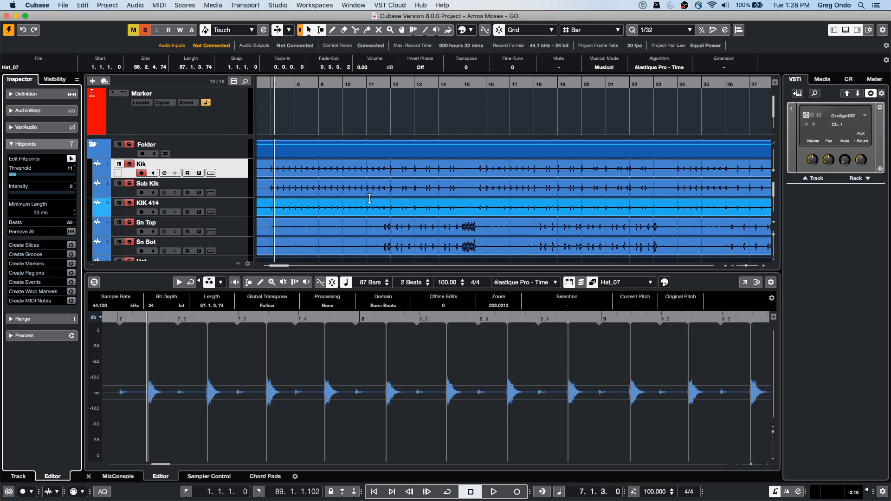
pyautogui.click(165, 156)
pyautogui.click(166, 153)
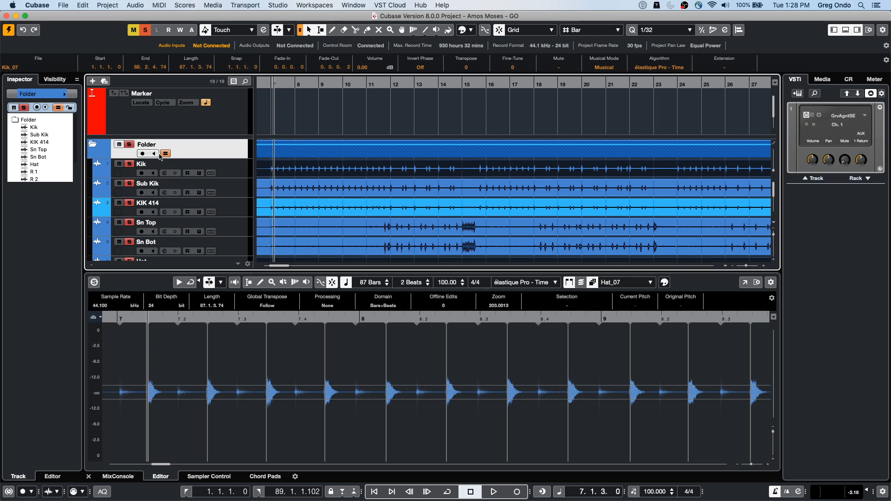
pyautogui.press('super+a')
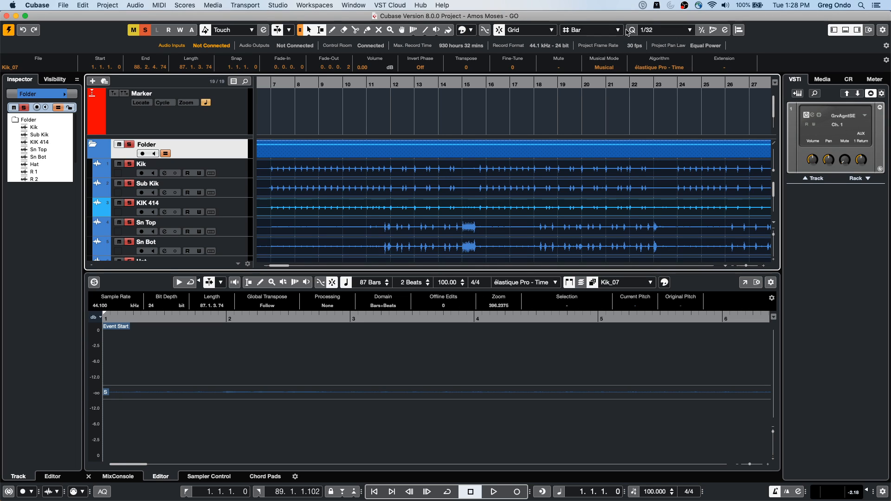
# Step: Open the Quantize Panel and slice the grouped drum events at their hitpoints, accepting the removal of warp markers and musical mode
pyautogui.click(725, 29)
pyautogui.moveTo(580, 140); pyautogui.dragTo(291, 69)
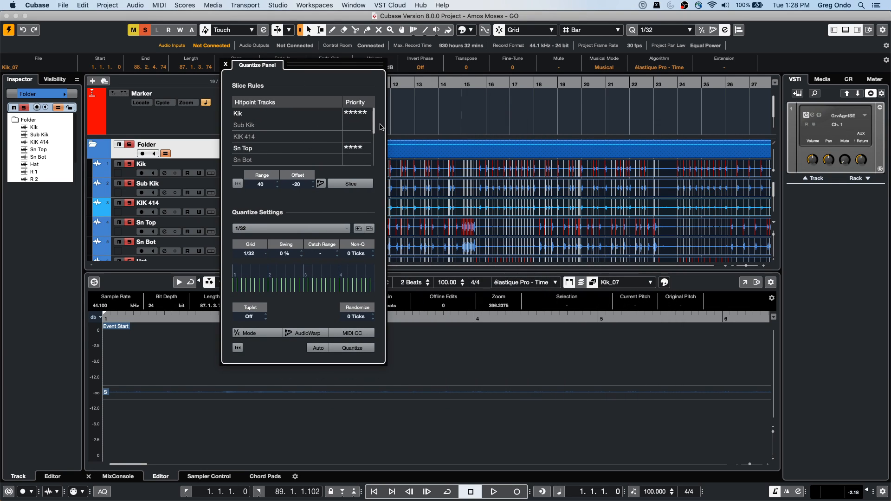
pyautogui.scroll(-1, 375, 136)
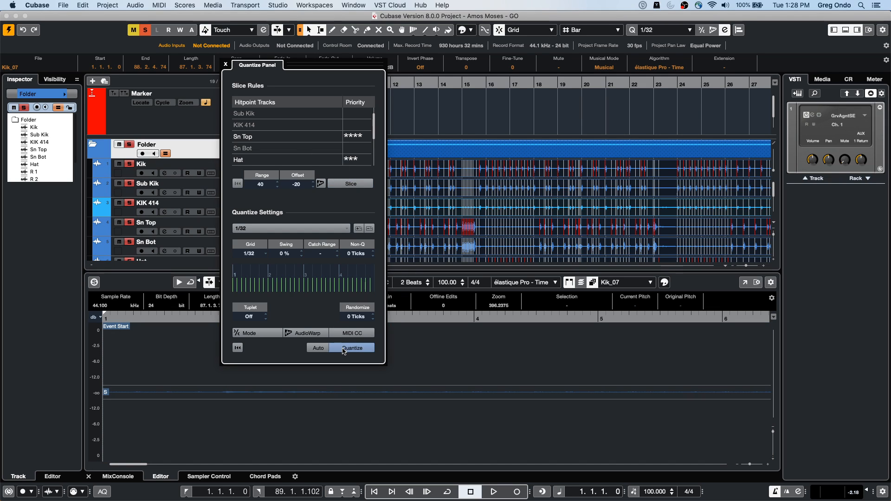
pyautogui.click(351, 184)
pyautogui.click(627, 179)
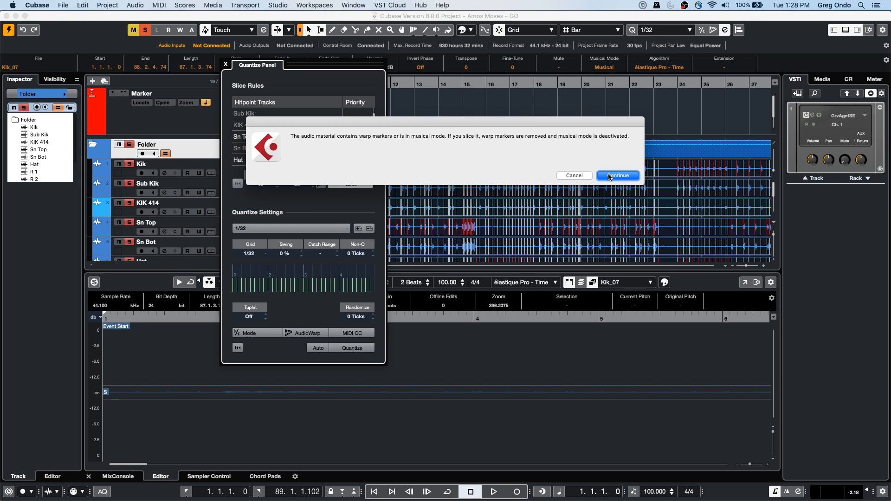
pyautogui.click(610, 181)
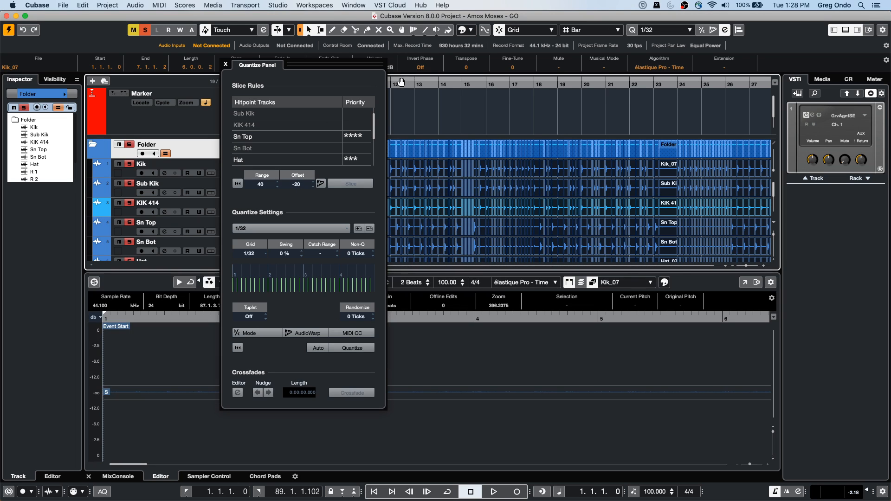
# Step: Set the quantize grid to 1/16 and quantize the sliced drum events, viewing them around bar 14
pyautogui.moveTo(424, 82); pyautogui.dragTo(420, 105)
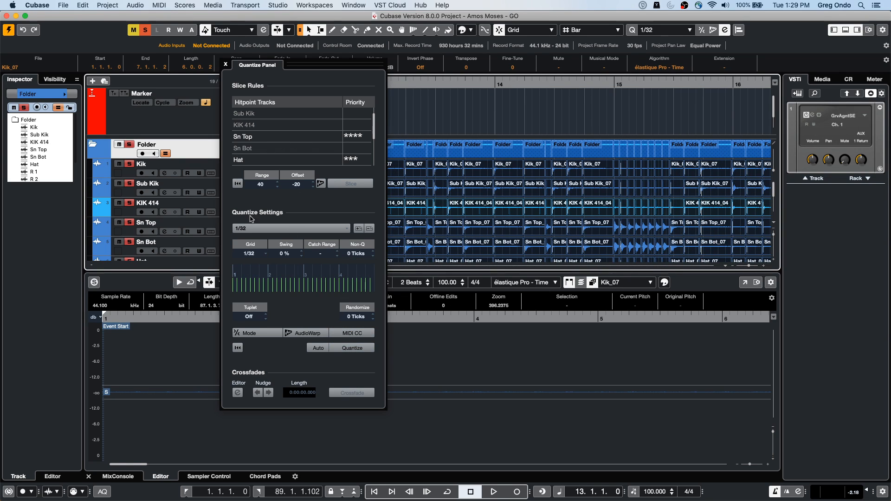
pyautogui.click(253, 255)
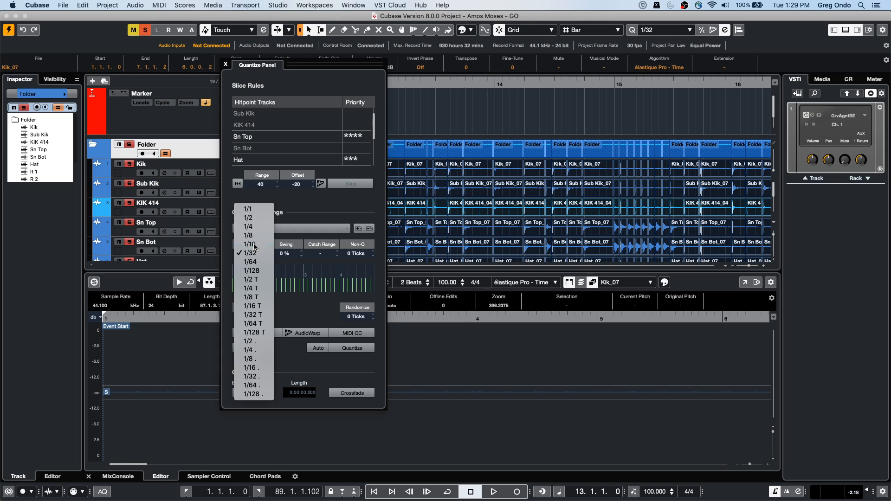
pyautogui.click(254, 245)
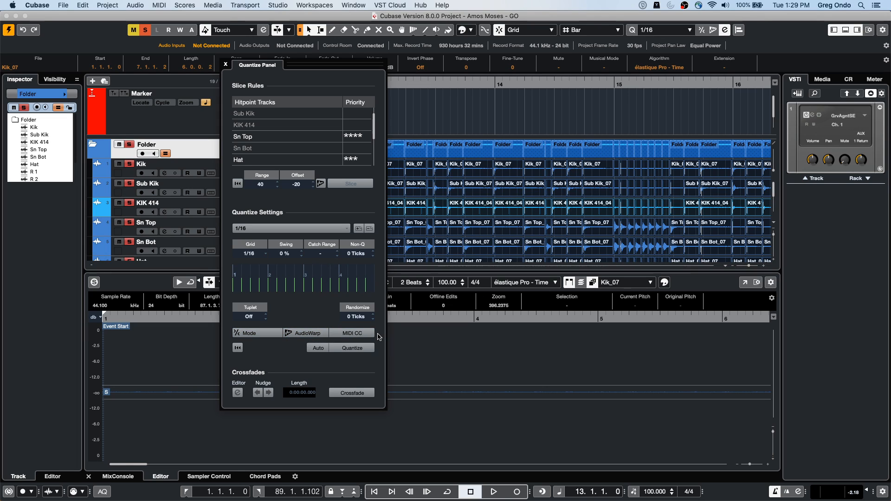
pyautogui.click(354, 349)
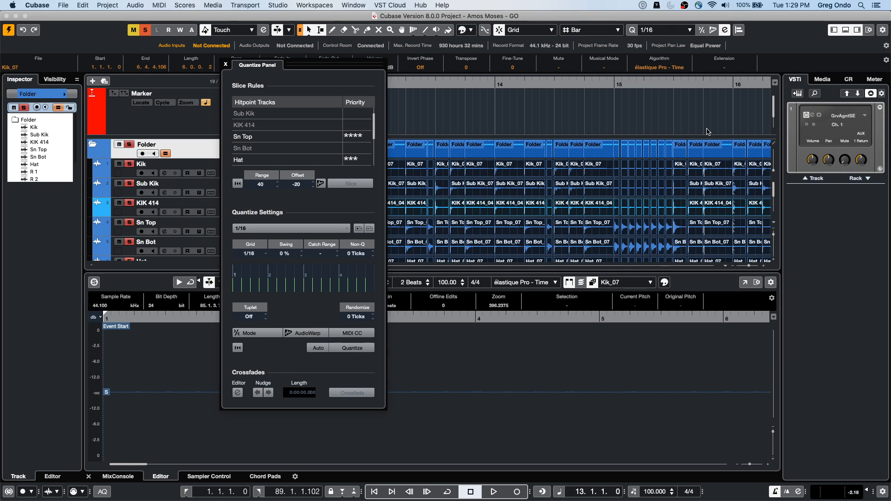
# Step: Turn on AudioWarp in the Quantize Panel and quantize the sliced drum events with it
pyautogui.moveTo(618, 83); pyautogui.dragTo(613, 139)
pyautogui.click(583, 84)
pyautogui.moveTo(583, 84); pyautogui.dragTo(583, 61)
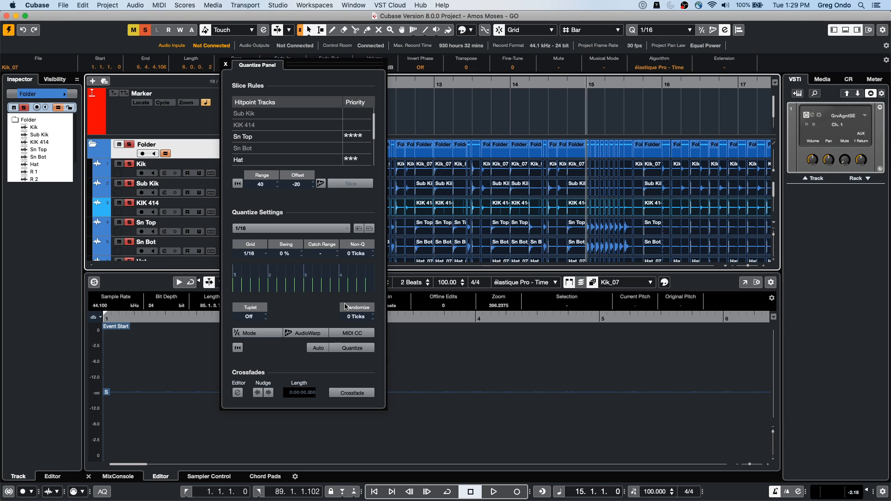
pyautogui.moveTo(570, 84); pyautogui.dragTo(545, 93)
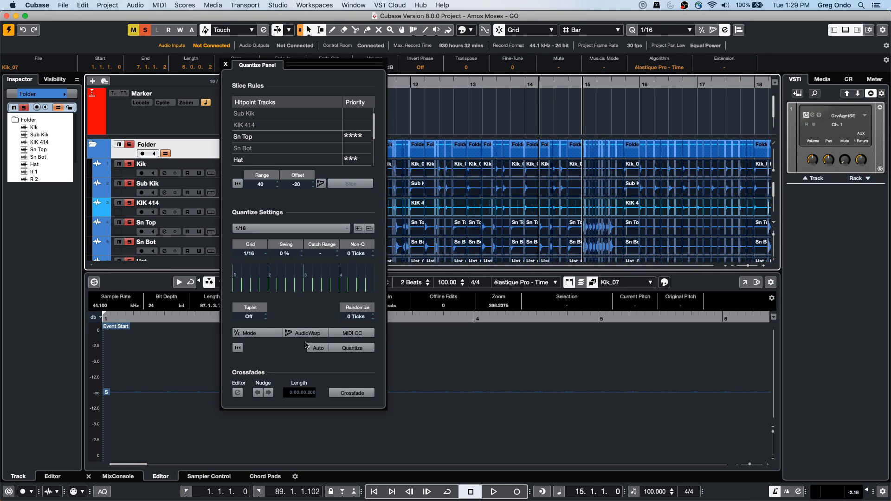
pyautogui.click(306, 333)
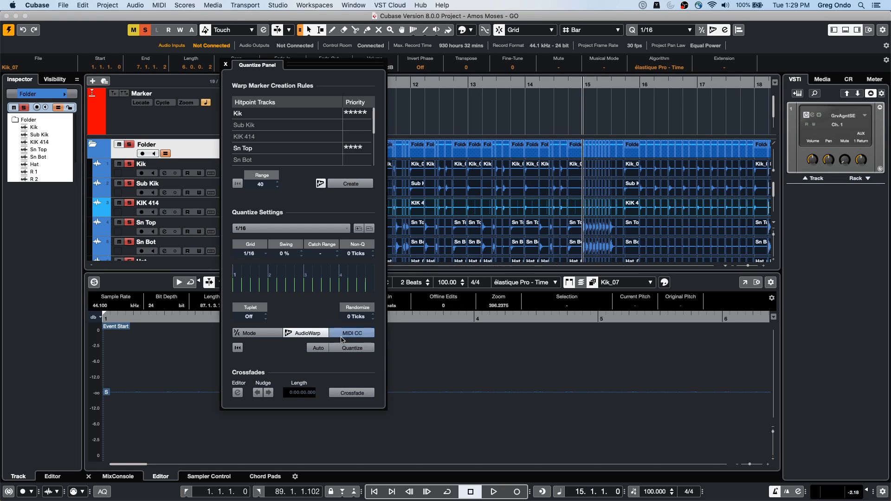
pyautogui.click(357, 349)
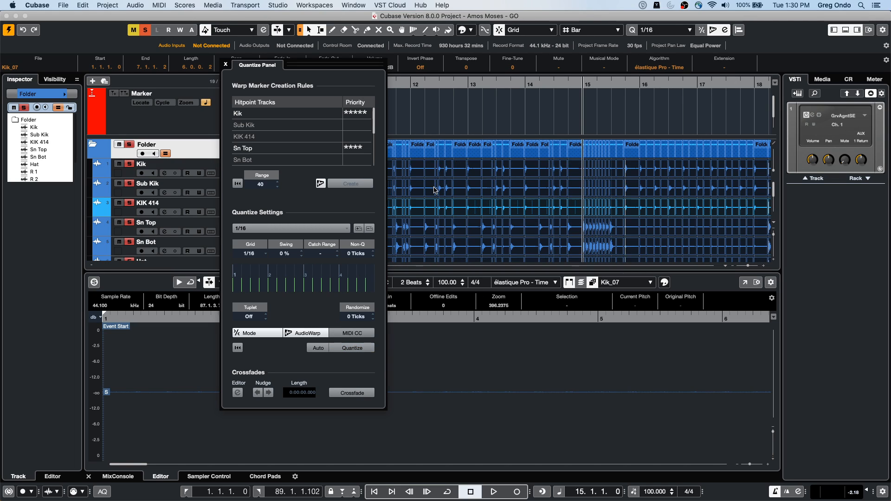
# Step: Crossfade the sliced drum events, and with the Quantize Panel closed undo the crossfades and the AudioWarp changes
pyautogui.moveTo(582, 86); pyautogui.dragTo(578, 106)
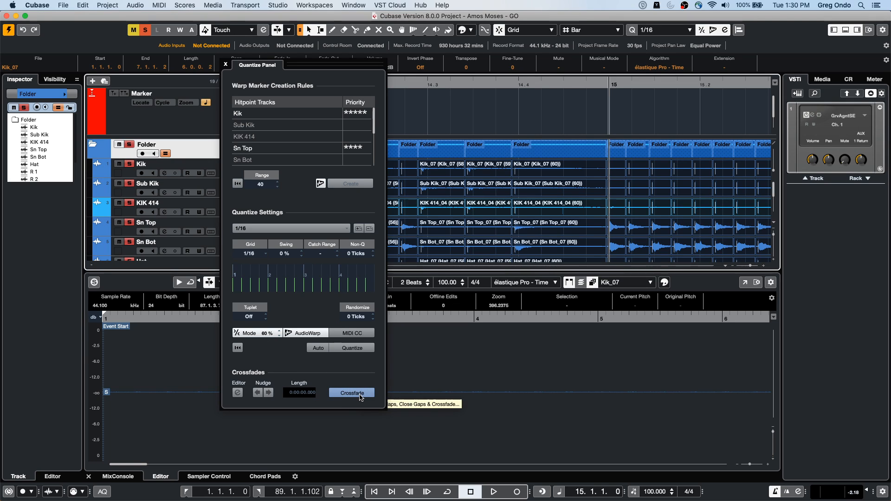
pyautogui.click(359, 395)
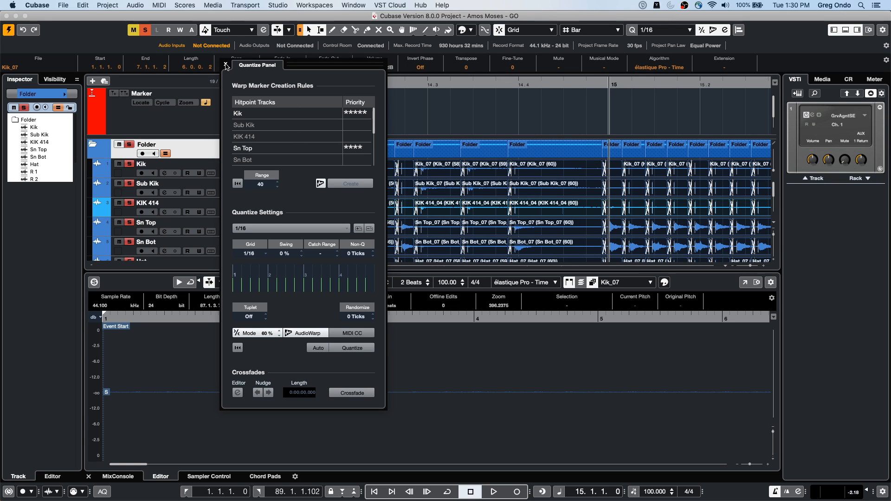
pyautogui.click(227, 65)
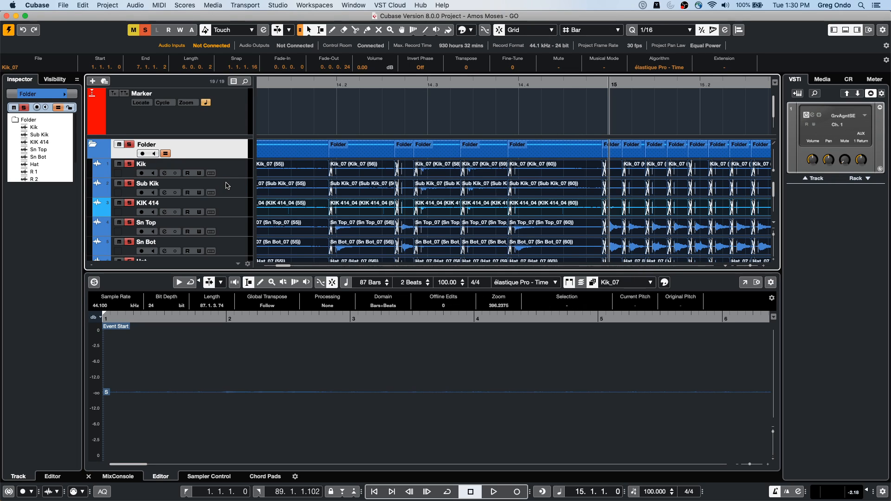
pyautogui.press('super+z')
pyautogui.press('super+z')
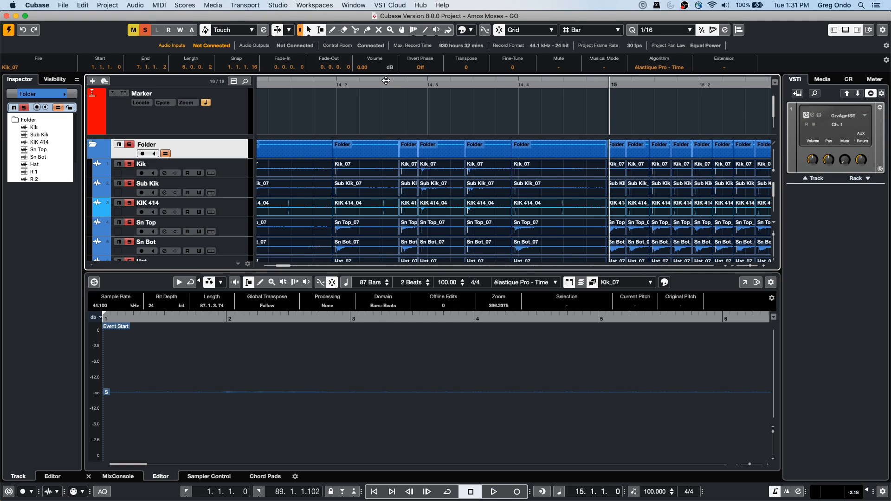
pyautogui.moveTo(385, 87); pyautogui.dragTo(381, 52)
pyautogui.scroll(-6, 391, 220)
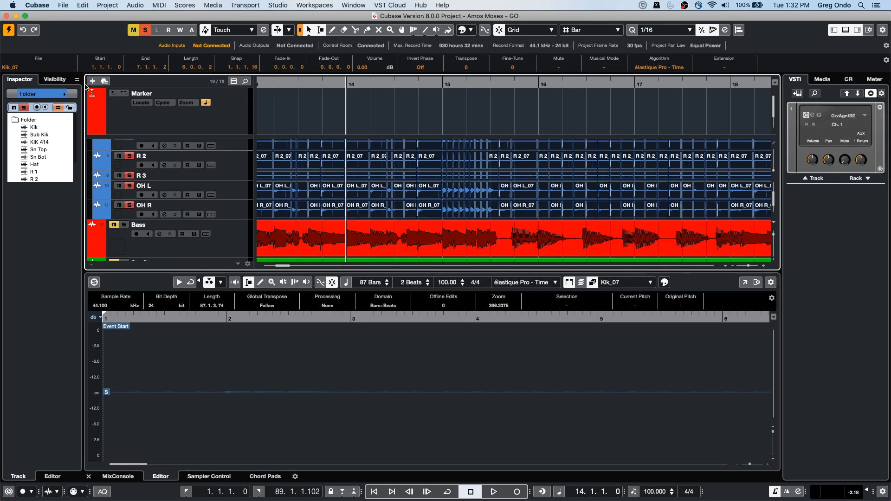
# Step: Create a new empty project in the "working timecode" folder
pyautogui.click(63, 6)
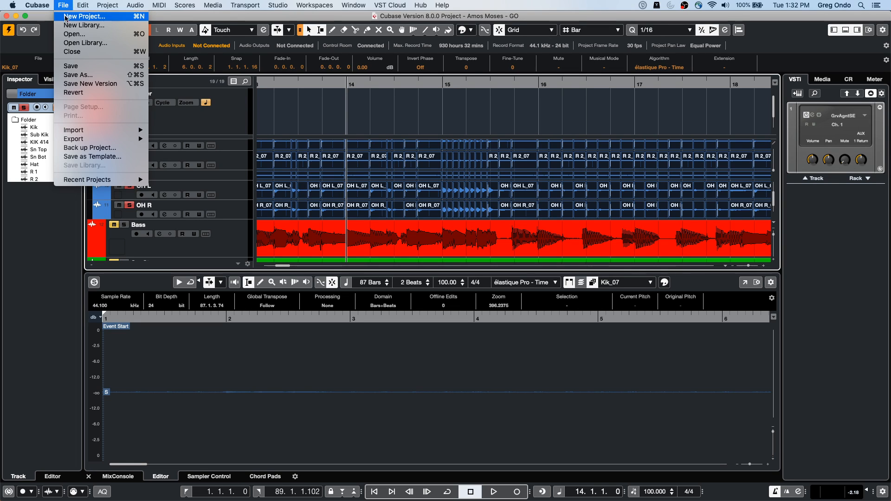
pyautogui.click(71, 15)
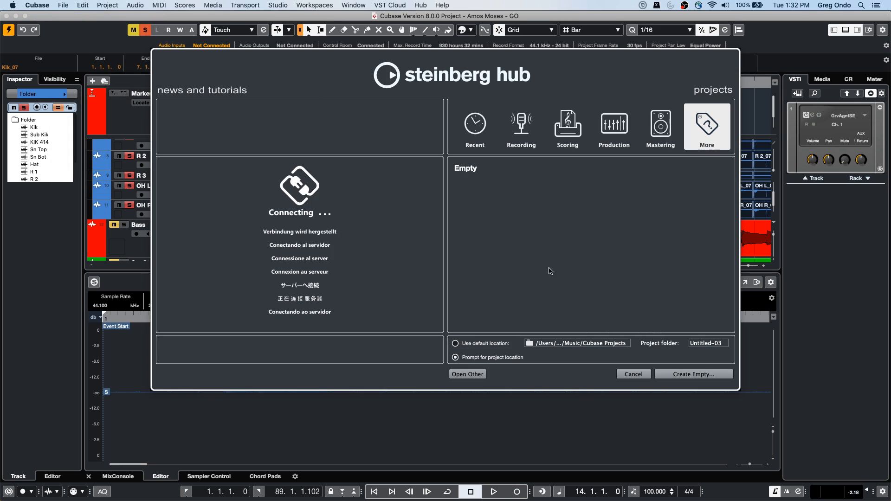
pyautogui.click(477, 172)
pyautogui.doubleClick(477, 172)
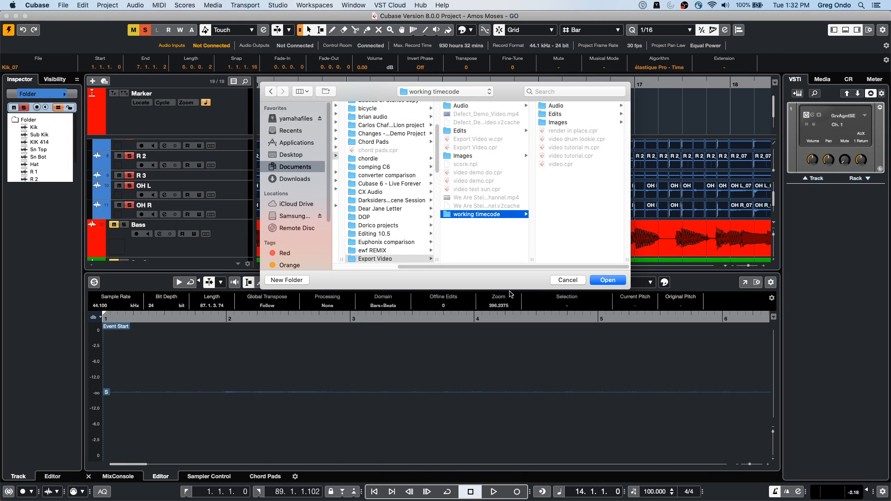
pyautogui.click(600, 281)
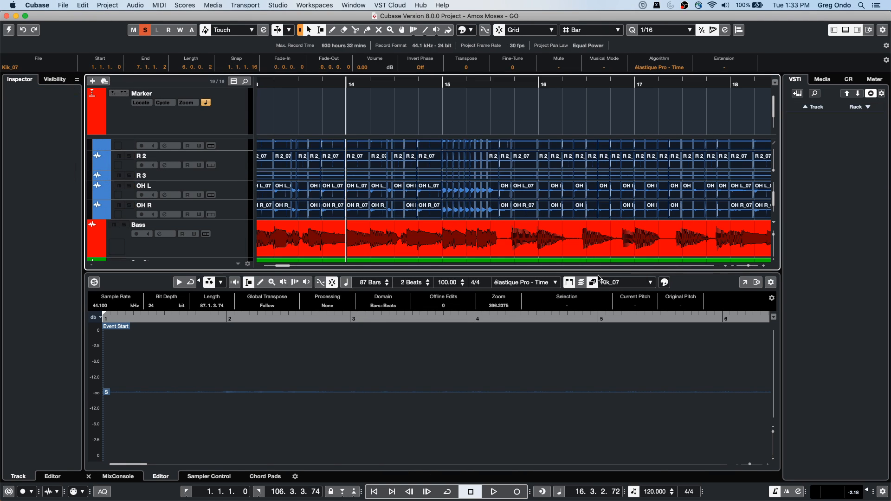
# Step: Add one instrument track with Groove Agent SE as its instrument, routed to Stereo Out
pyautogui.rightClick(197, 115)
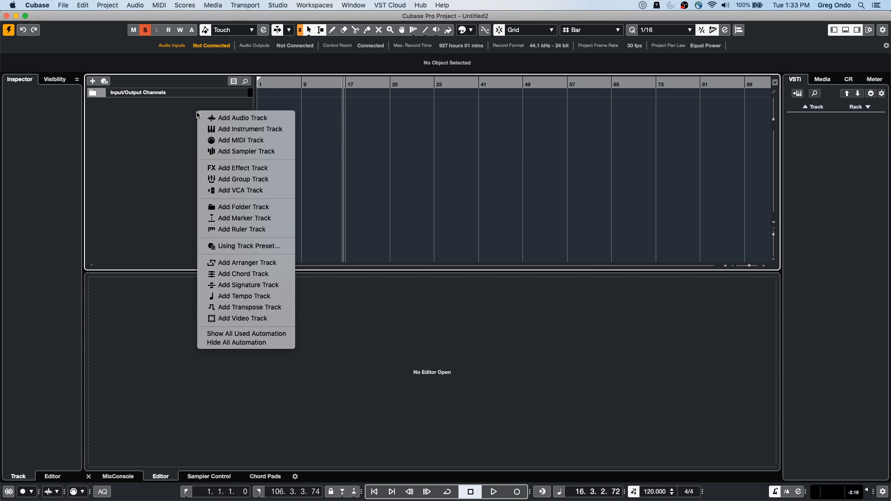
pyautogui.click(251, 129)
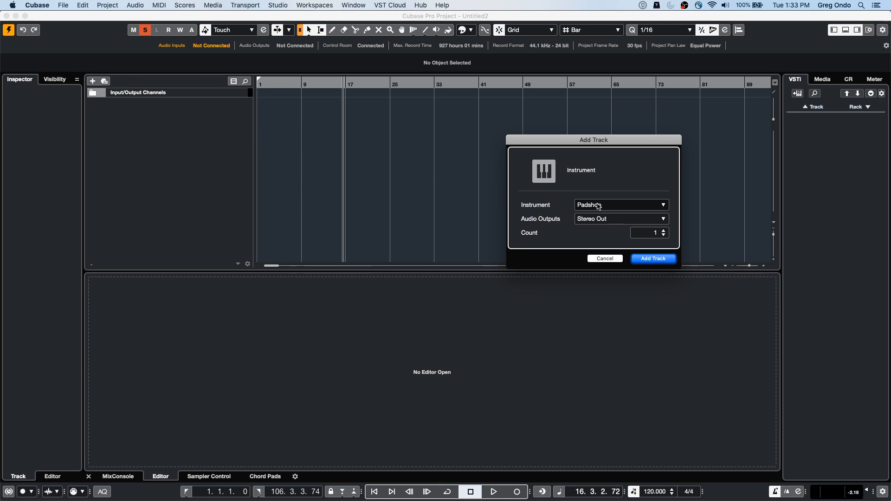
pyautogui.click(598, 206)
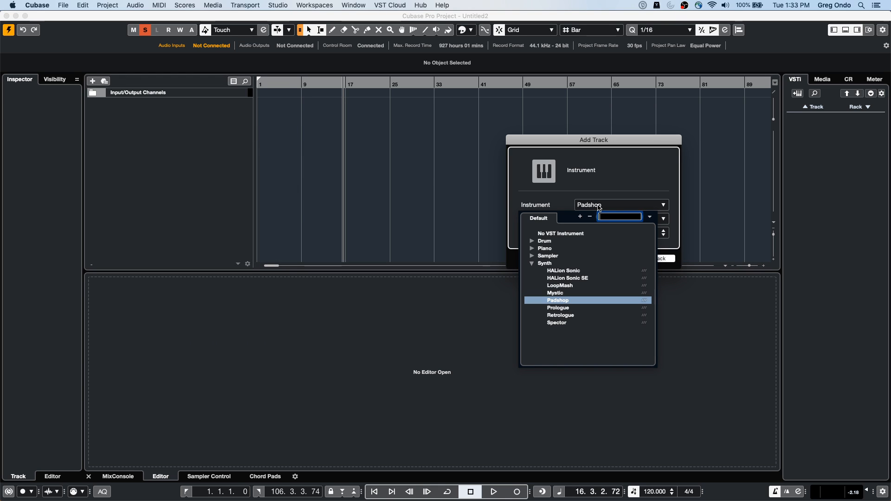
pyautogui.click(533, 242)
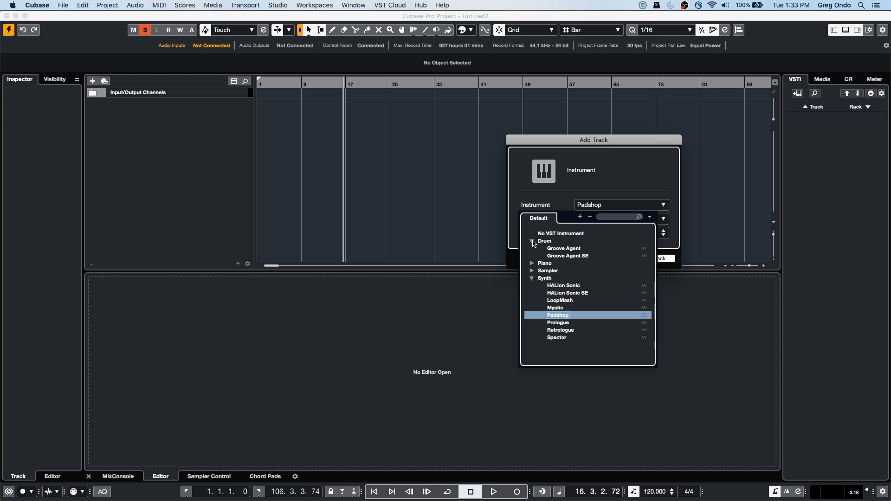
pyautogui.click(567, 256)
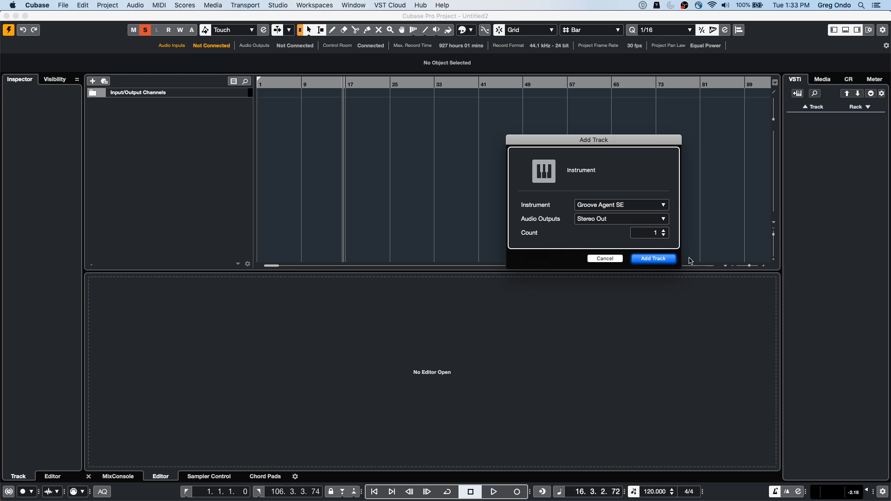
pyautogui.click(662, 259)
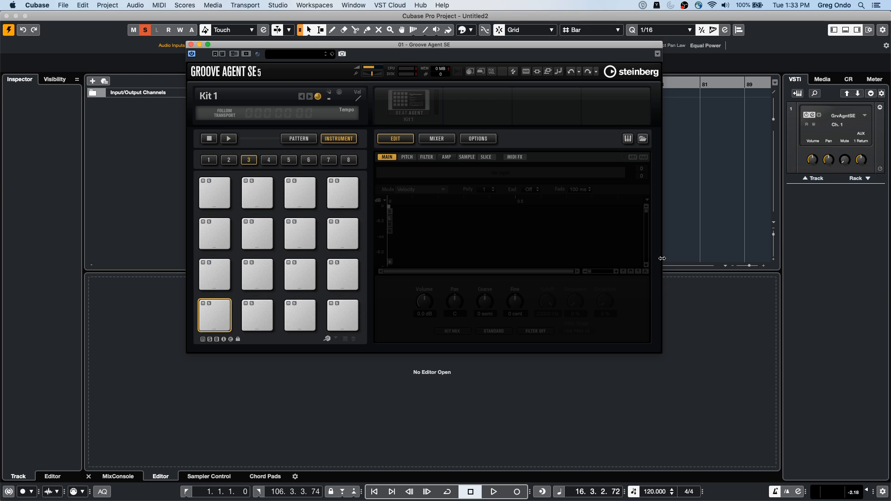
# Step: Load the Forget The Past kit into Groove Agent SE's first slot and close the instrument window
pyautogui.rightClick(411, 104)
pyautogui.click(447, 115)
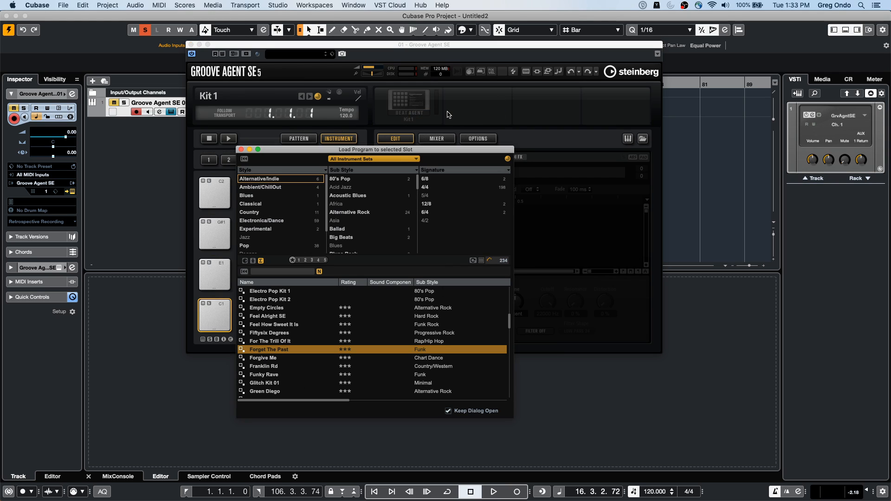
pyautogui.doubleClick(261, 351)
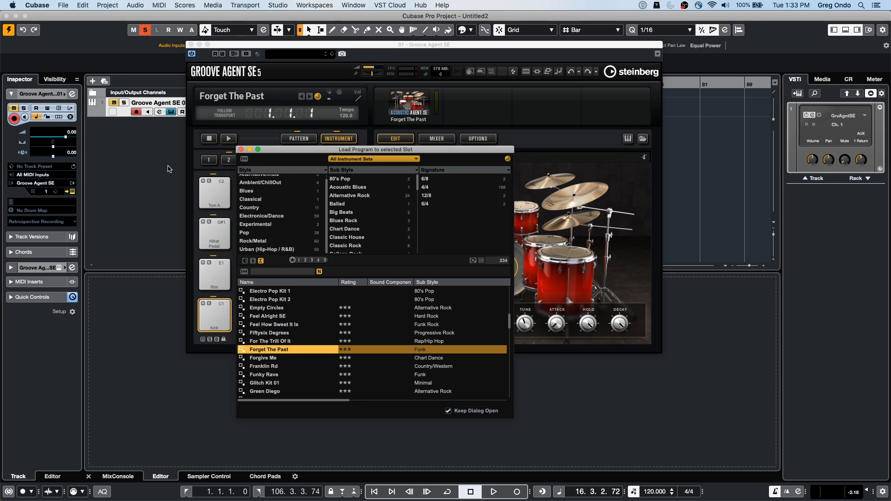
pyautogui.click(191, 44)
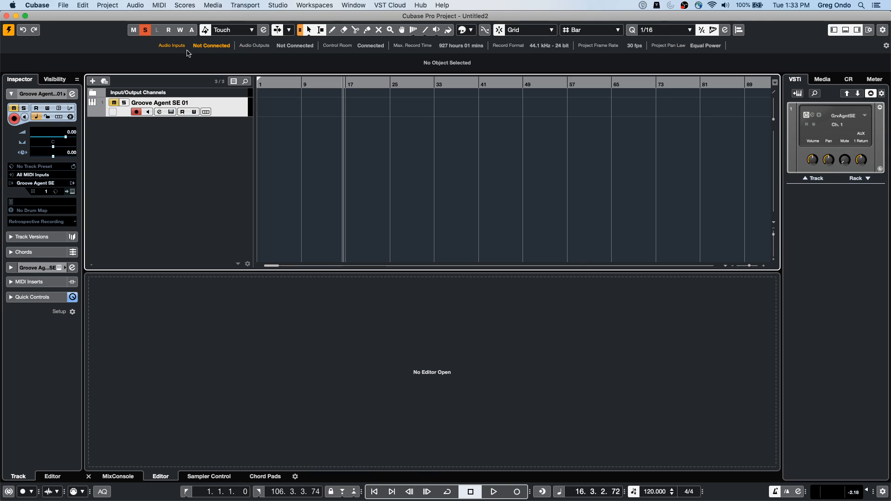
# Step: Create a drum map from the instrument and draw a MIDI part about 49 bars long from bar 1 on the Groove Agent SE track
pyautogui.click(45, 211)
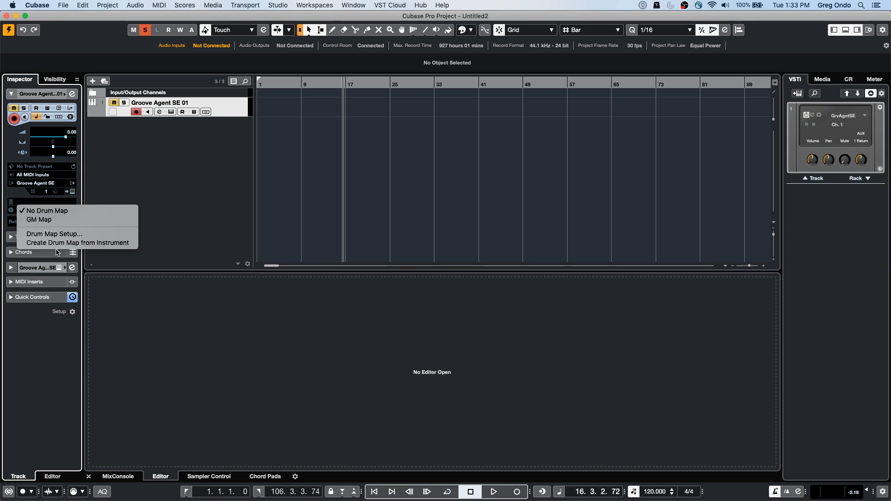
pyautogui.click(73, 244)
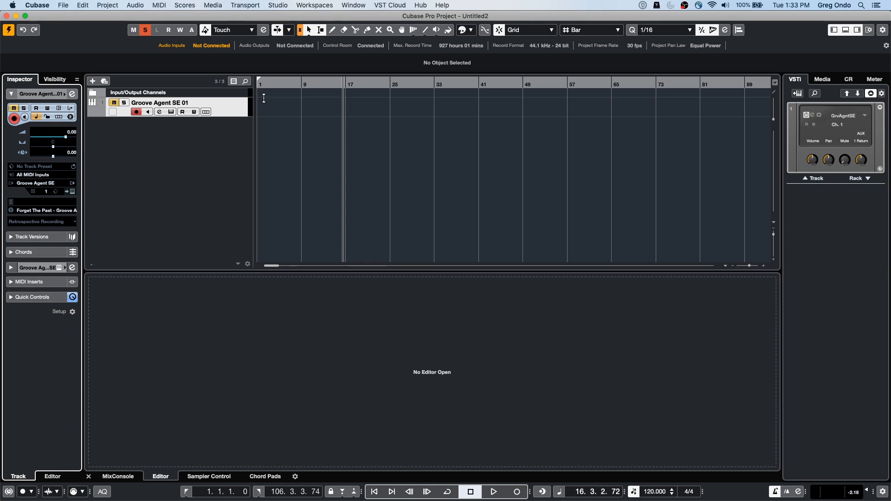
pyautogui.rightClick(284, 122)
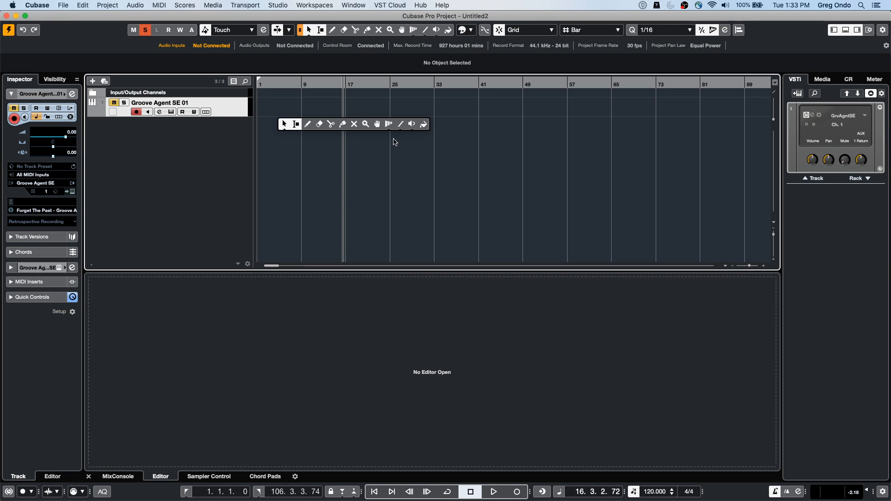
pyautogui.click(310, 124)
pyautogui.moveTo(264, 98); pyautogui.dragTo(529, 98)
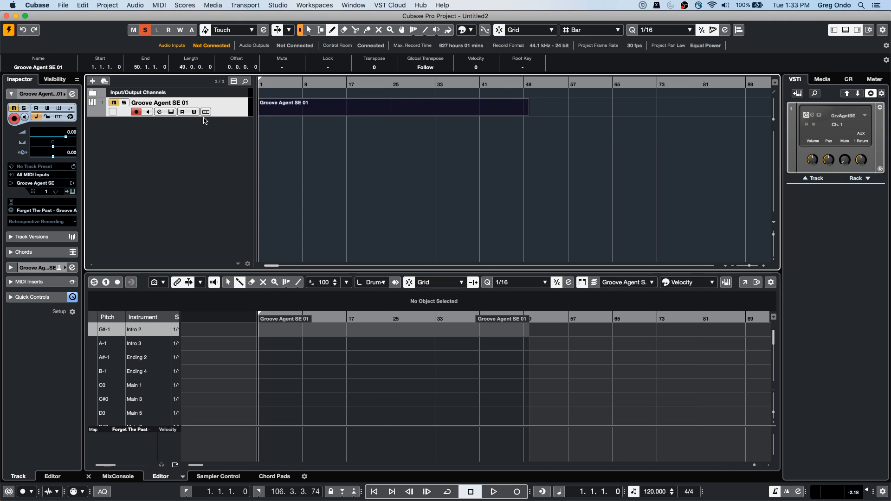
pyautogui.rightClick(218, 121)
pyautogui.click(221, 124)
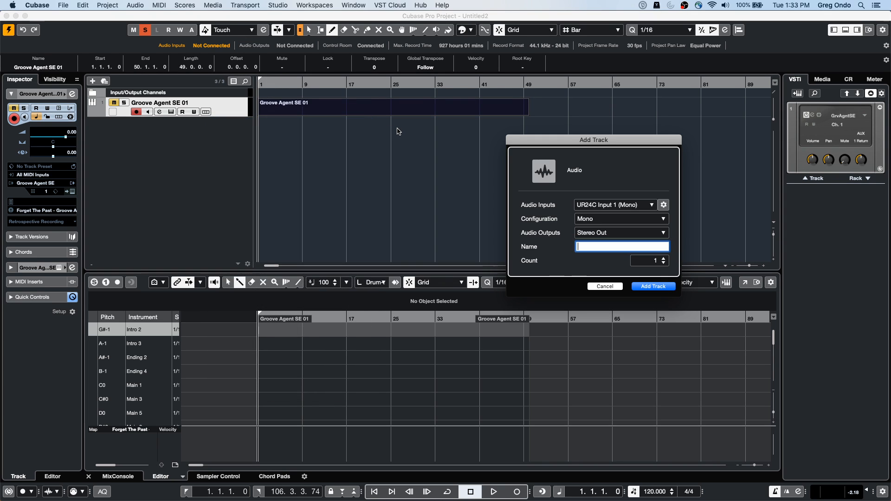
pyautogui.click(605, 286)
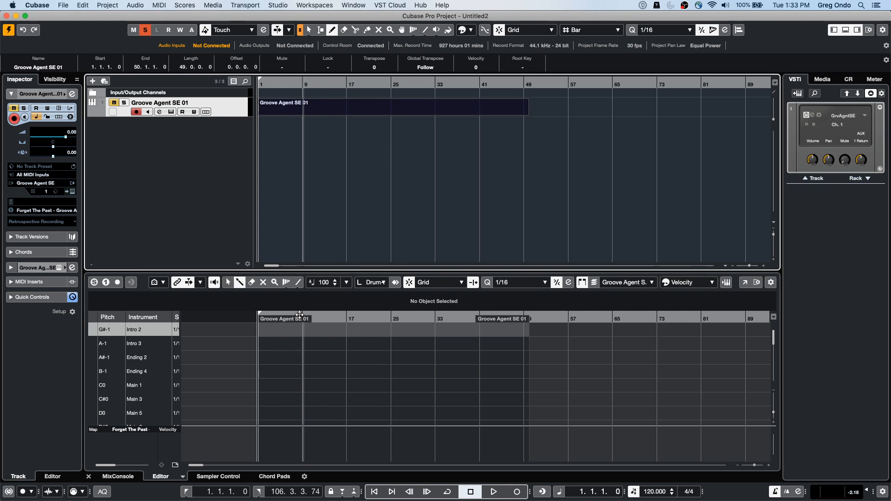
# Step: Set the snap of the Ending 2 sound to 1/8 in the drum editor and draw a row of its notes from bar 13 to bar 14
pyautogui.moveTo(332, 317); pyautogui.dragTo(266, 359)
pyautogui.moveTo(292, 317); pyautogui.dragTo(294, 332)
pyautogui.moveTo(291, 318); pyautogui.dragTo(292, 316)
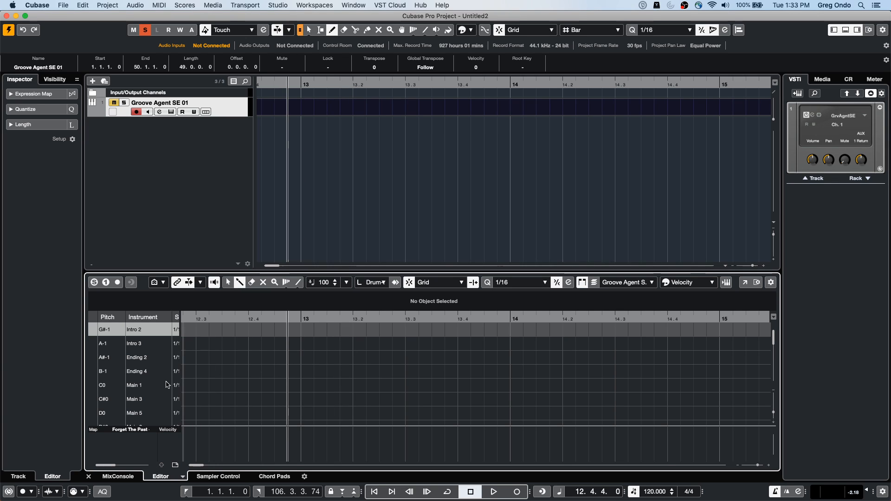
pyautogui.moveTo(179, 355); pyautogui.dragTo(194, 352)
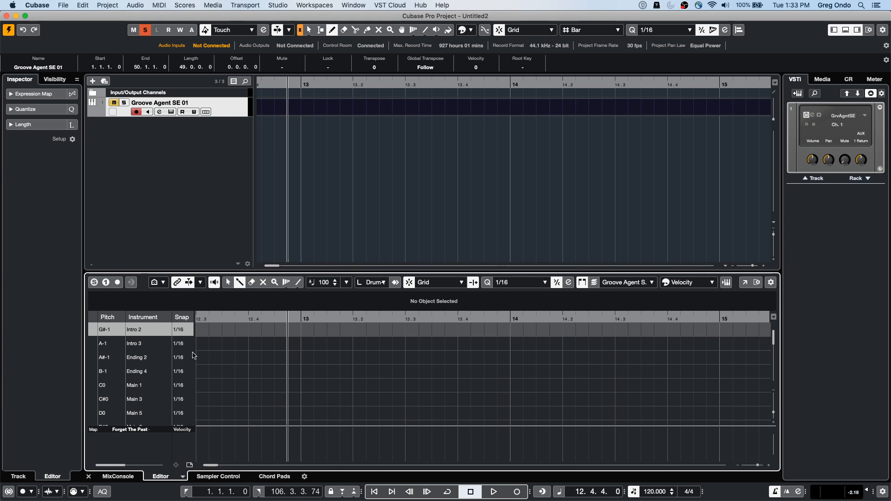
pyautogui.click(184, 359)
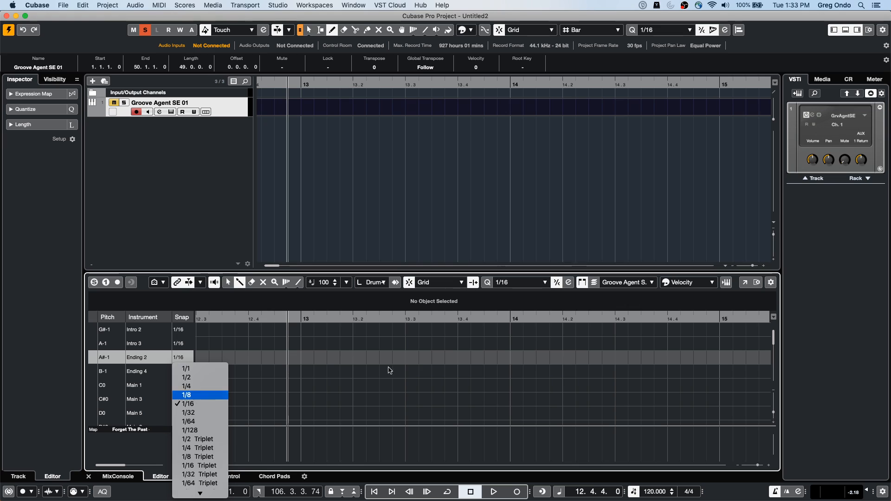
pyautogui.click(326, 366)
pyautogui.moveTo(302, 358); pyautogui.dragTo(505, 361)
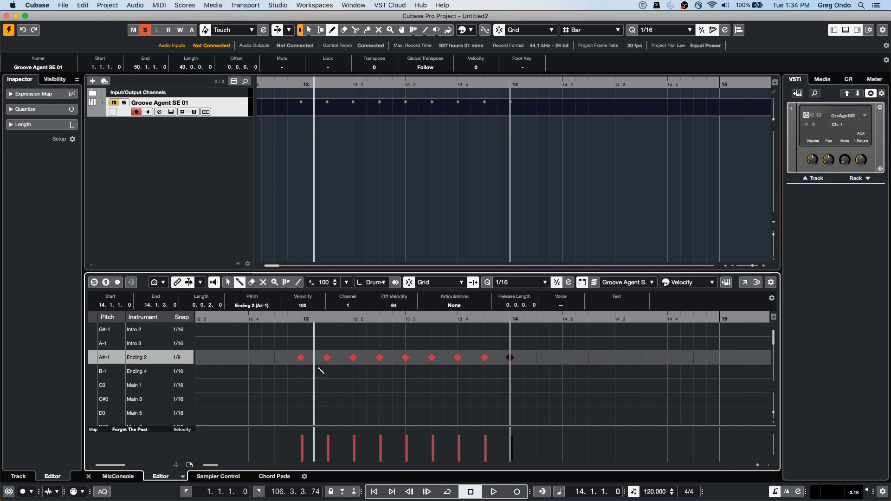
pyautogui.rightClick(332, 381)
pyautogui.click(320, 381)
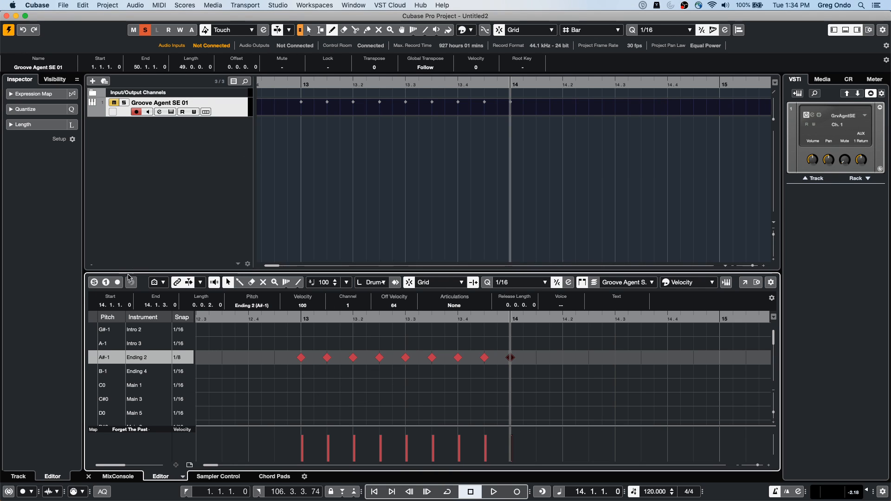
# Step: Open the MIDI Logical Editor and set its function to Select
pyautogui.click(114, 7)
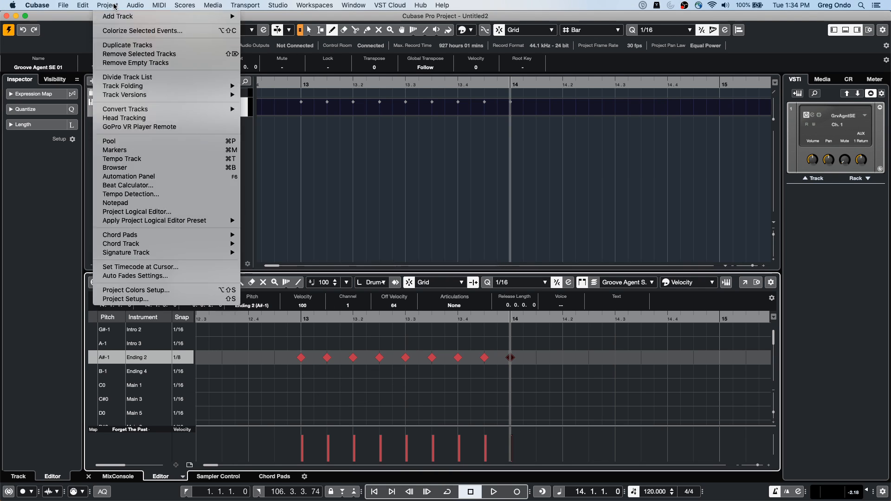
pyautogui.moveTo(152, 7)
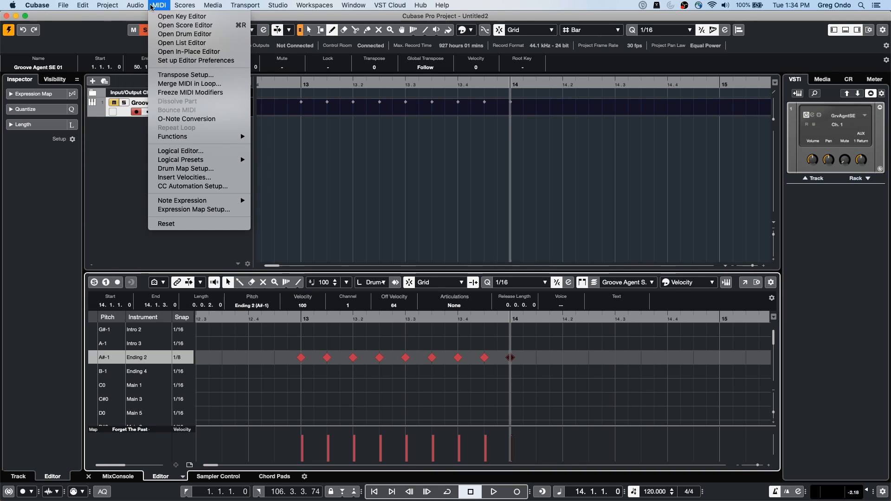
pyautogui.click(235, 152)
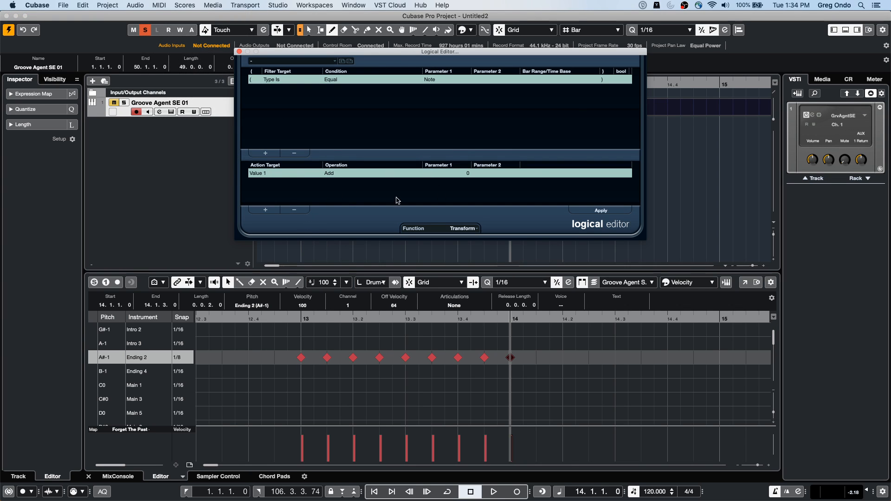
pyautogui.click(464, 228)
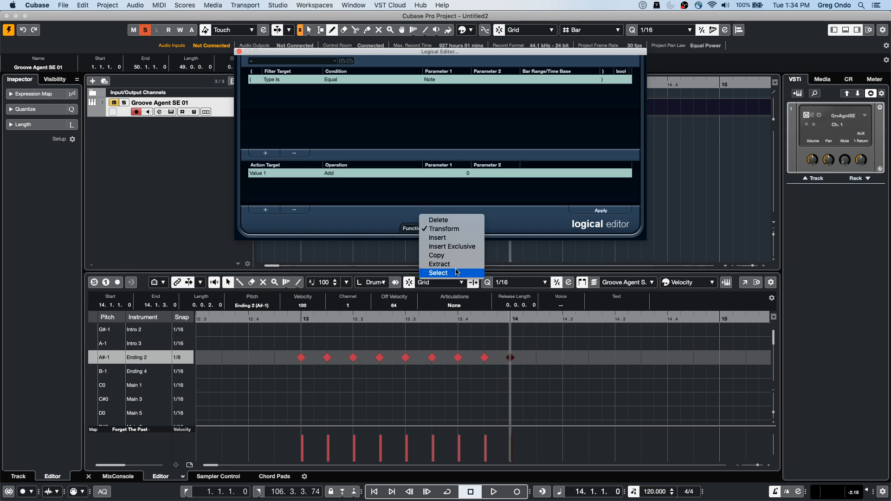
pyautogui.click(441, 273)
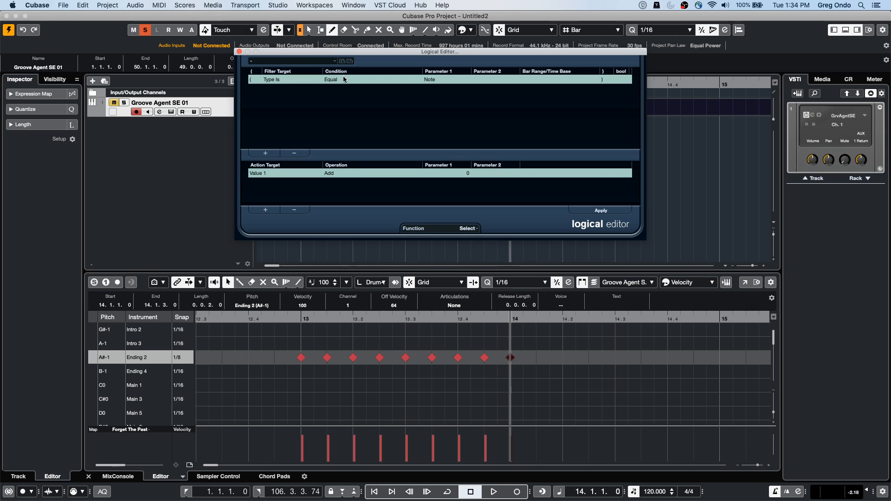
# Step: Add a second filter condition for Position, Inside Bar Range, with the range from 279 to 513
pyautogui.click(267, 155)
pyautogui.click(270, 90)
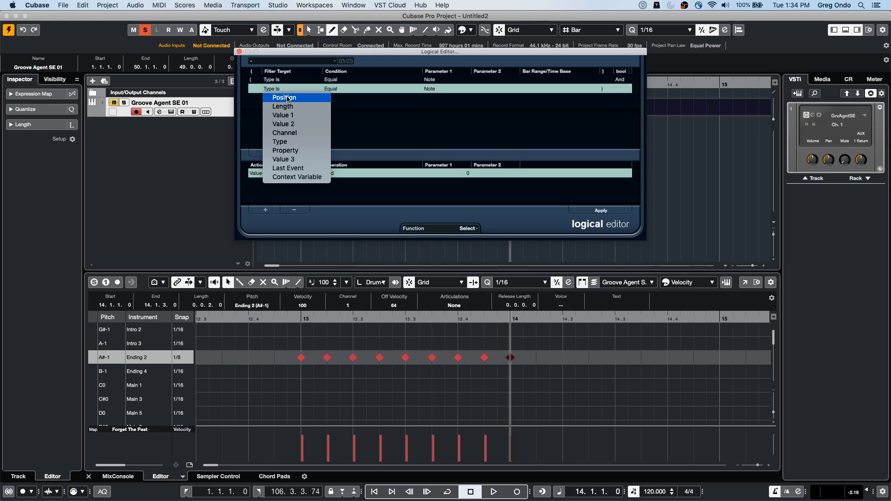
pyautogui.click(291, 98)
pyautogui.click(327, 90)
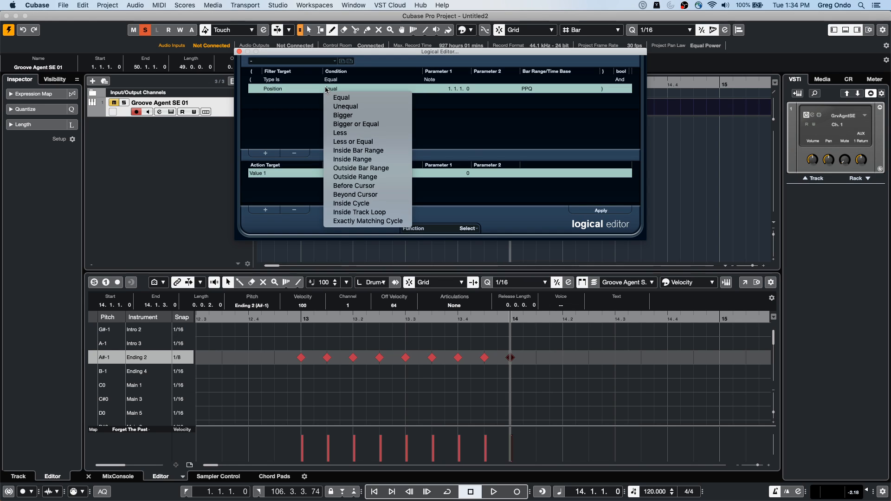
pyautogui.click(368, 153)
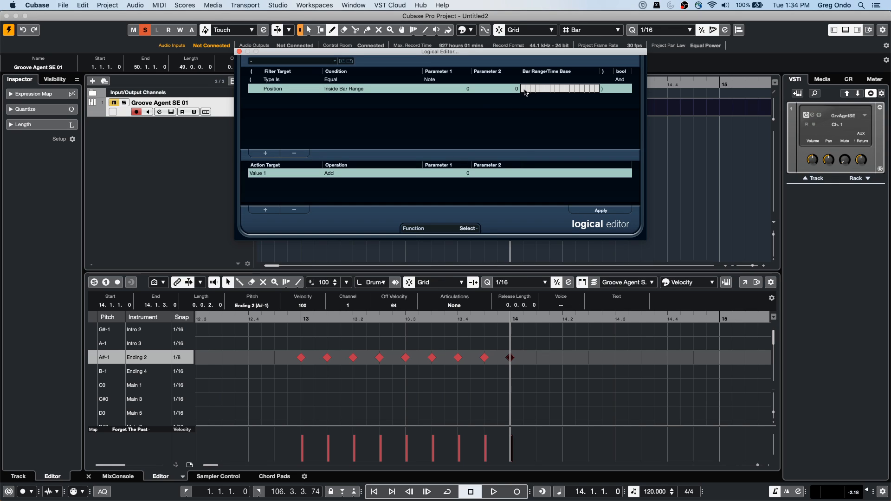
pyautogui.moveTo(530, 92); pyautogui.dragTo(540, 91)
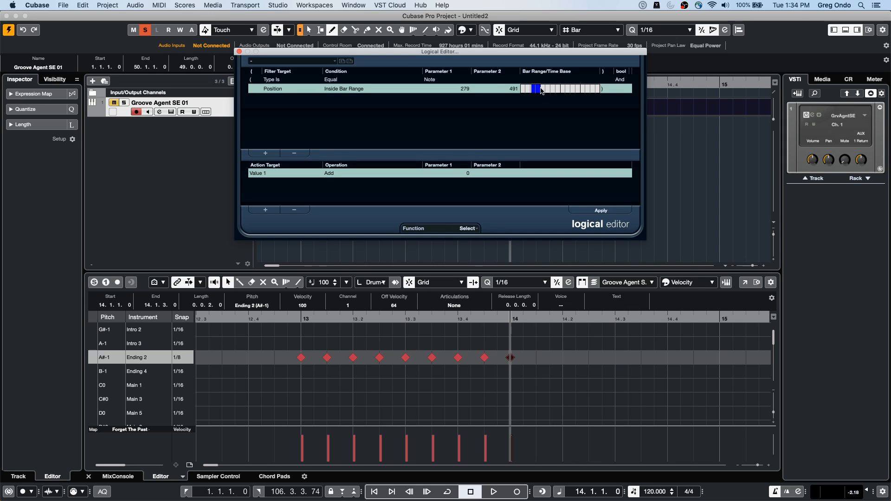
# Step: Add three more filter conditions to the Logical Editor and set the target of each to Position
pyautogui.click(265, 153)
pyautogui.click(265, 153)
pyautogui.click(265, 153)
pyautogui.click(281, 99)
pyautogui.click(281, 98)
pyautogui.click(281, 99)
pyautogui.click(281, 99)
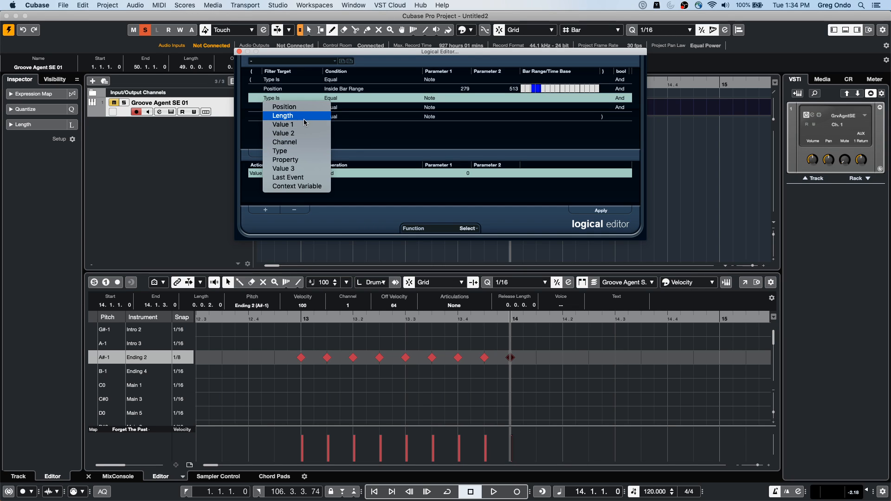
pyautogui.click(278, 107)
pyautogui.click(276, 109)
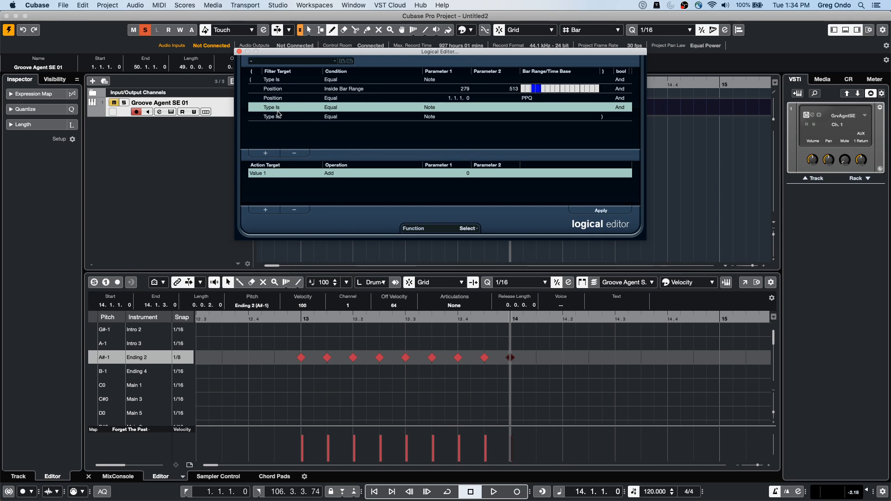
pyautogui.click(278, 112)
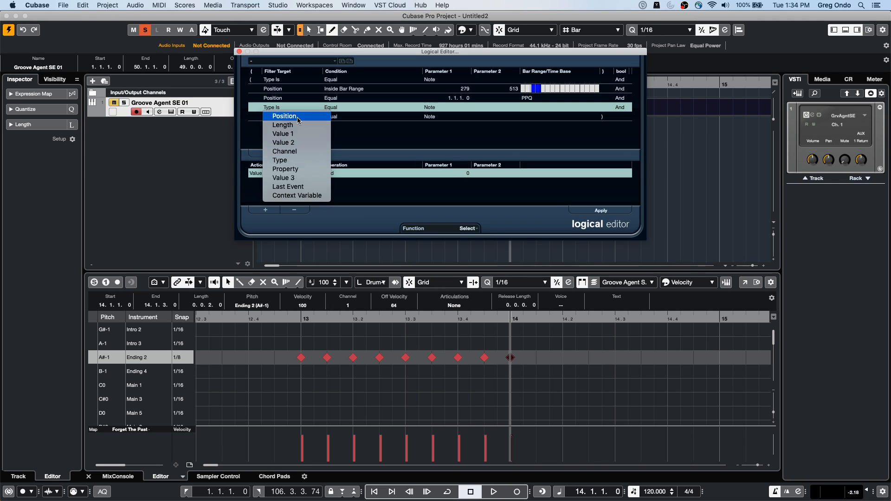
pyautogui.click(298, 121)
pyautogui.click(280, 117)
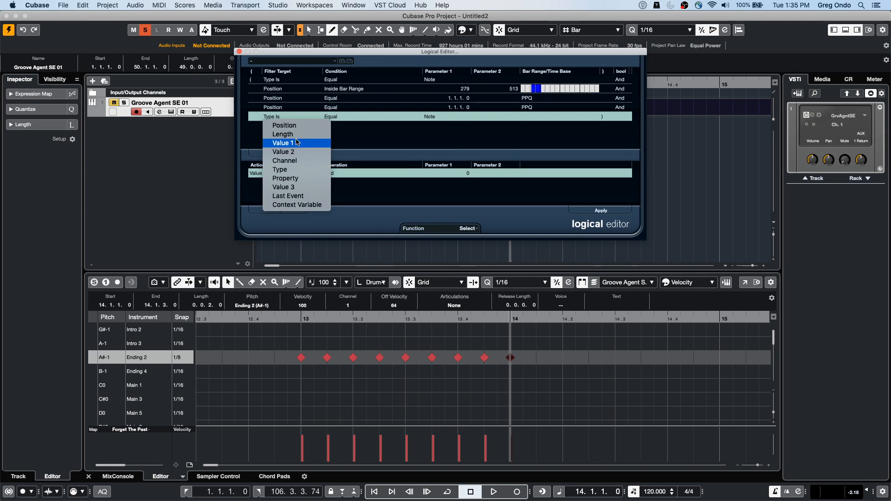
pyautogui.click(284, 126)
# Step: Set the condition of the three new Position filters to Inside Bar Range
pyautogui.click(344, 99)
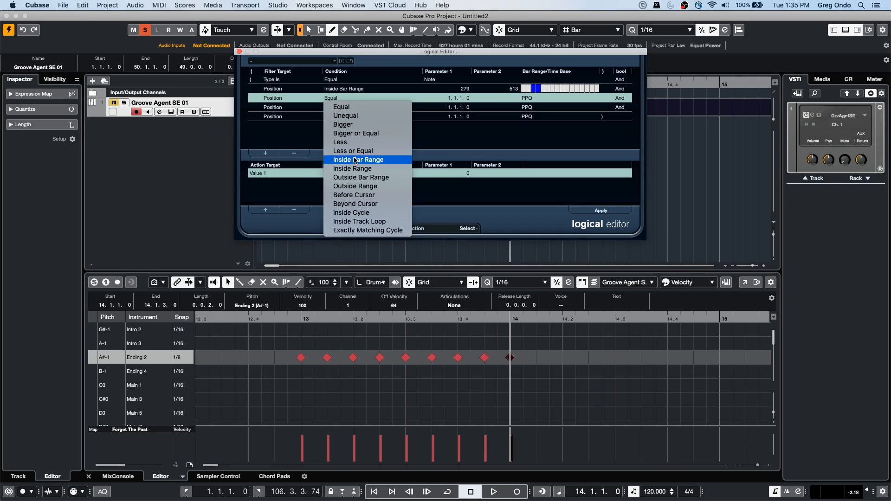
pyautogui.click(355, 160)
pyautogui.click(341, 107)
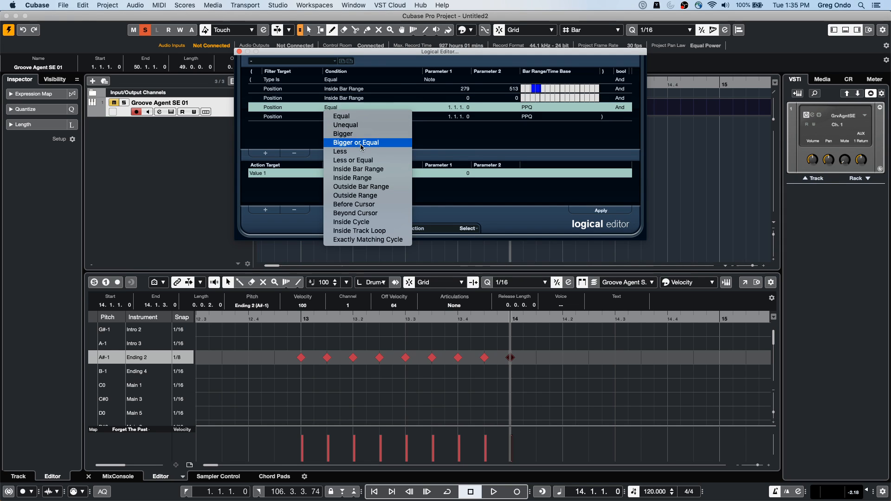
pyautogui.click(381, 172)
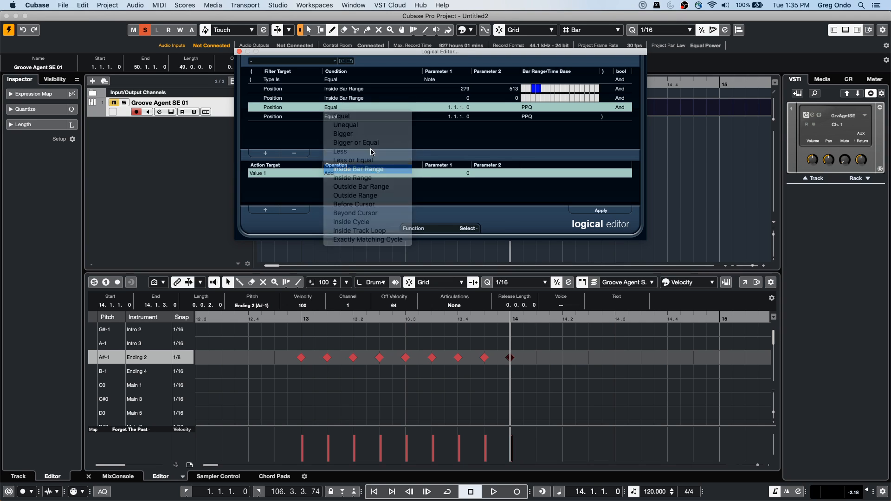
pyautogui.click(342, 117)
pyautogui.click(391, 180)
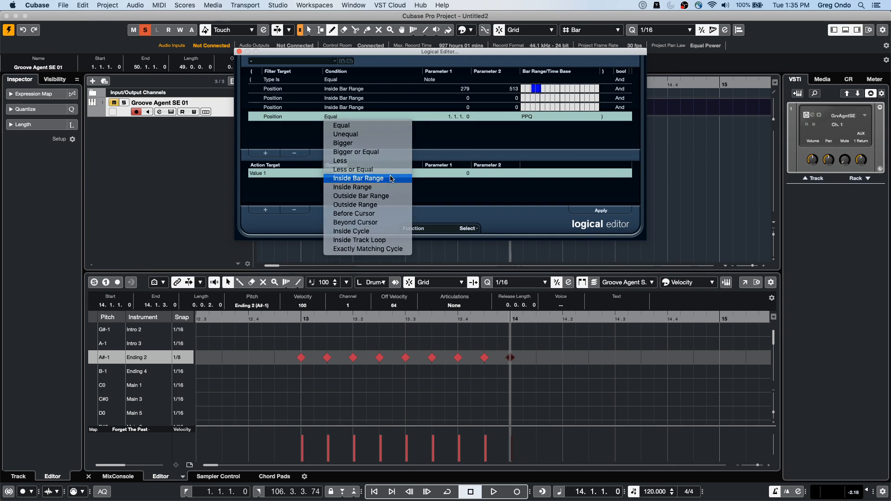
# Step: Set the bar ranges of the three new Position filters to 614–826, 1072–1295 and 1552–1775
pyautogui.click(546, 101)
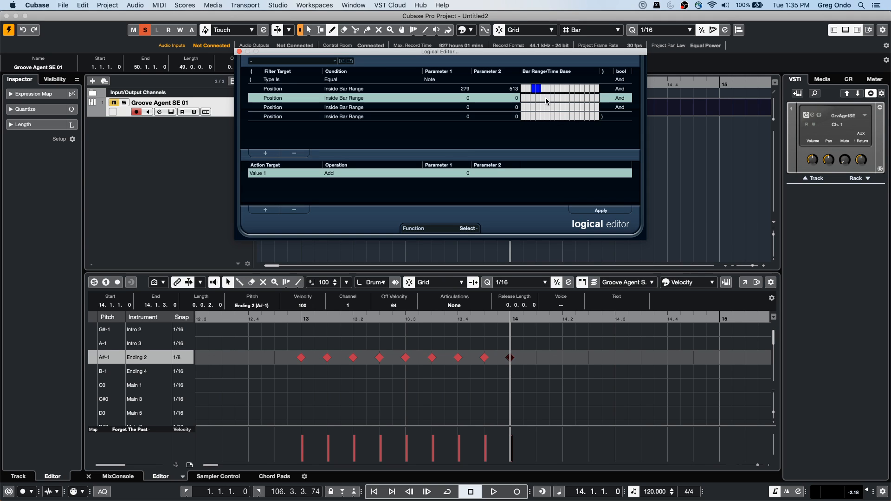
pyautogui.moveTo(546, 99); pyautogui.dragTo(555, 99)
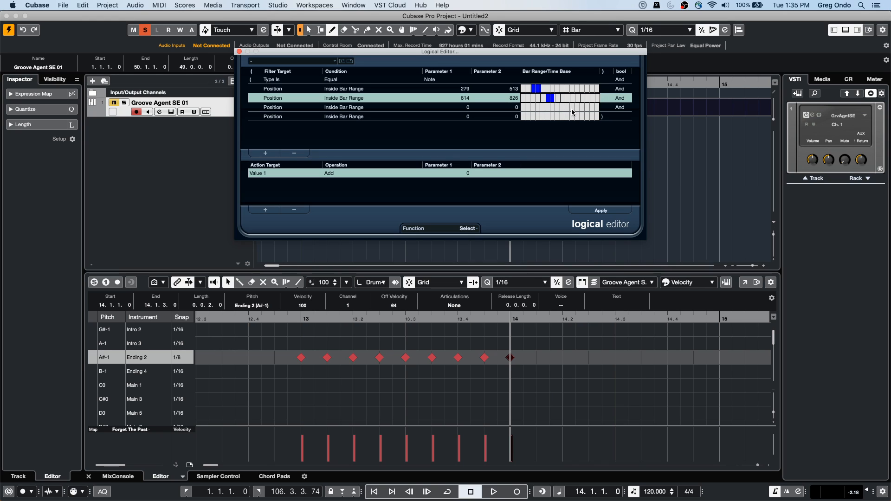
pyautogui.click(566, 109)
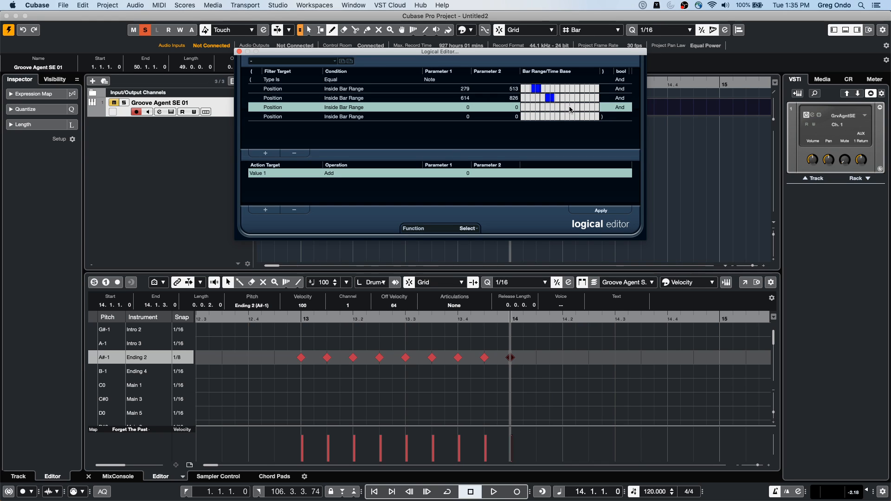
pyautogui.moveTo(575, 108); pyautogui.dragTo(566, 108)
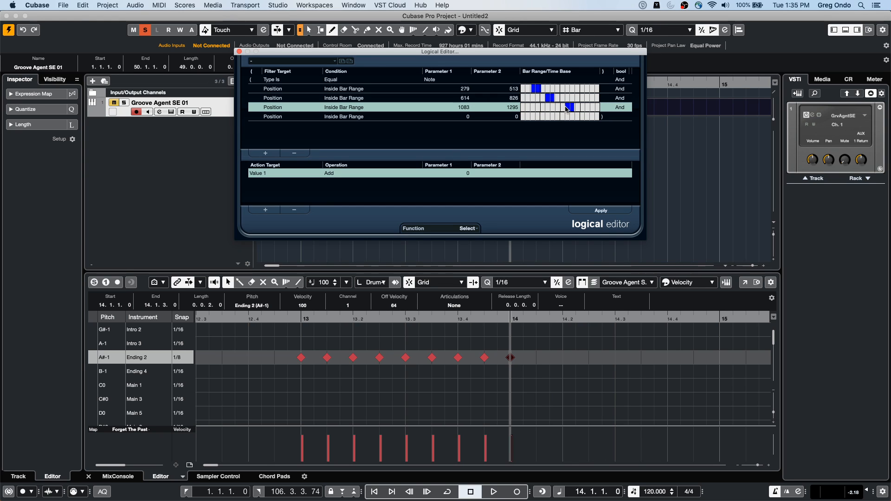
pyautogui.click(596, 118)
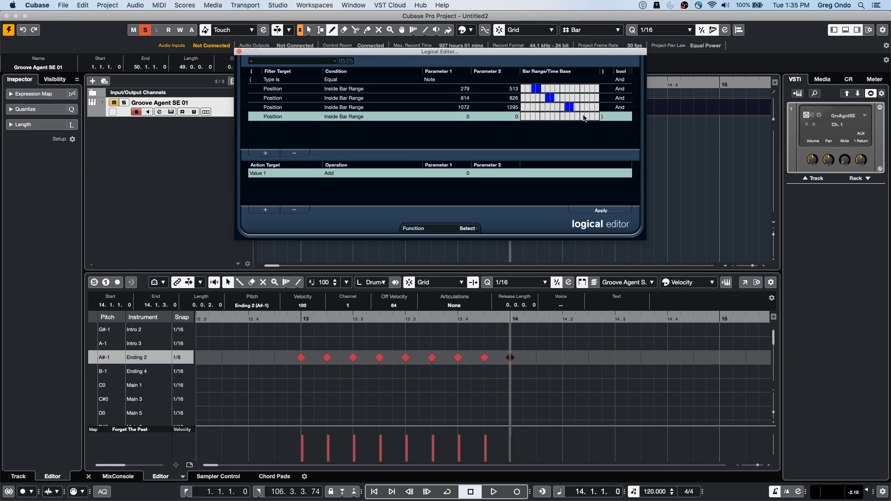
pyautogui.click(586, 117)
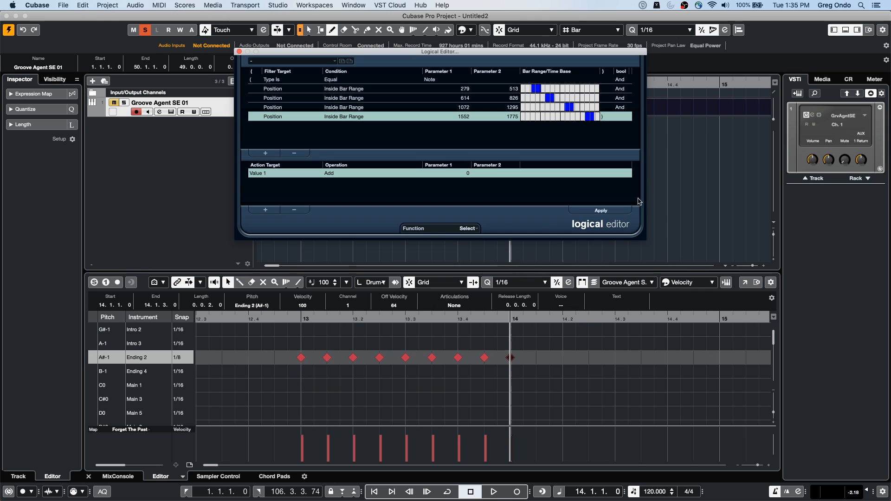
# Step: Remove the Value 1 action and try to select the matching Ending 2 notes by applying the Logical Editor filters
pyautogui.click(590, 210)
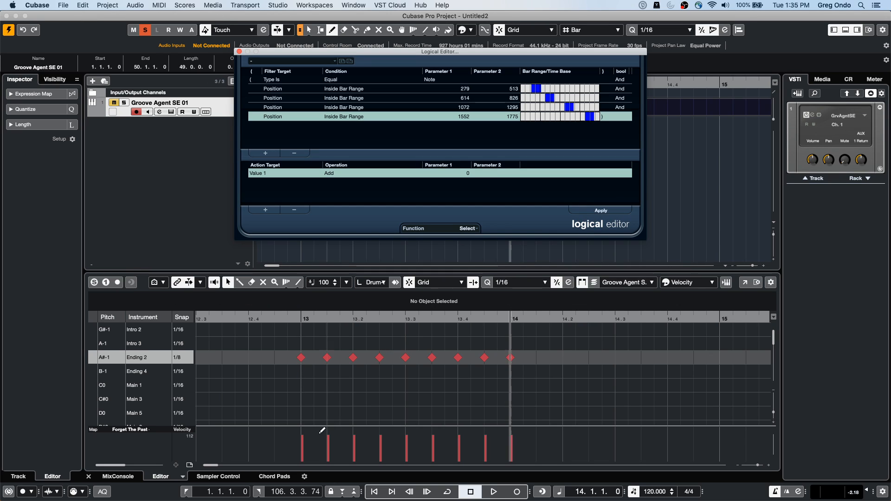
pyautogui.moveTo(285, 342); pyautogui.dragTo(604, 393)
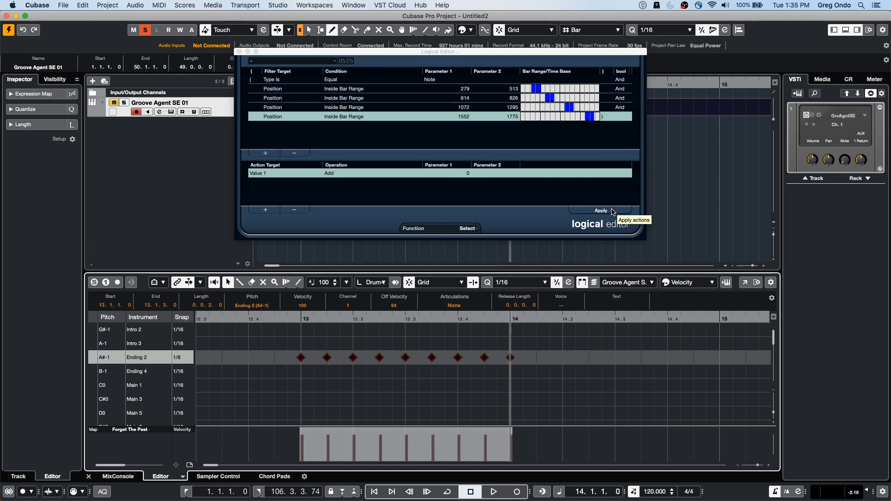
pyautogui.click(294, 210)
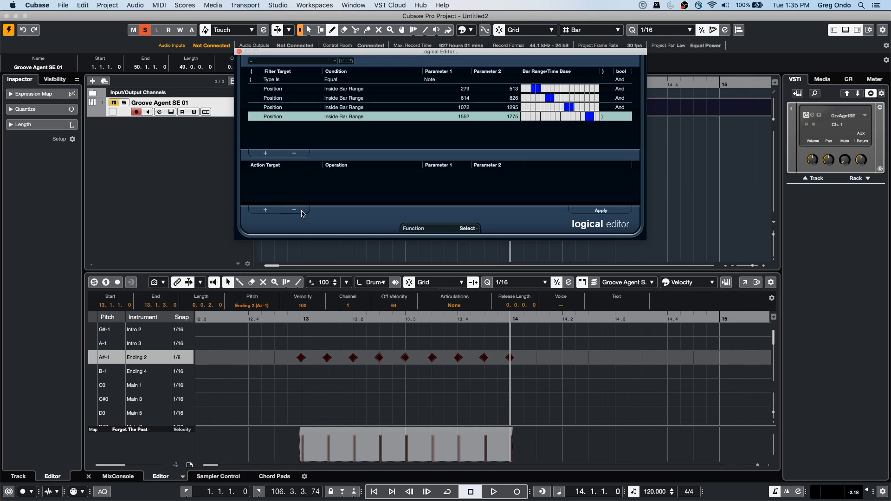
pyautogui.click(609, 211)
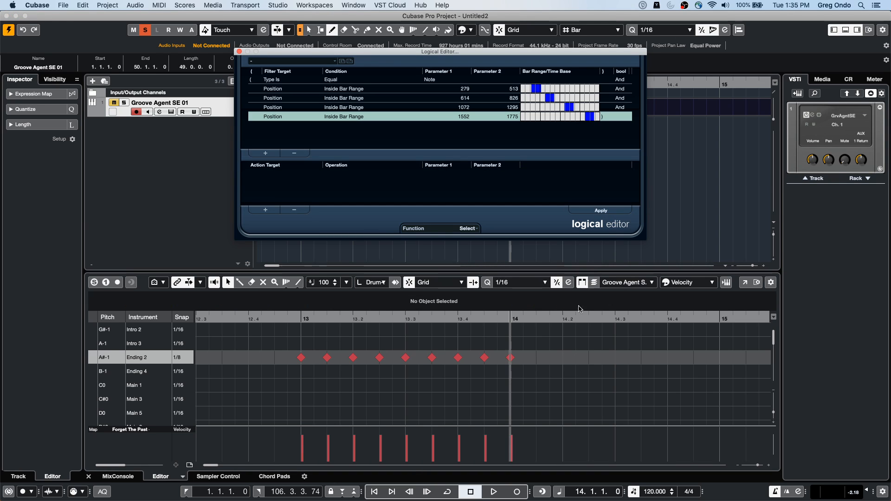
pyautogui.click(554, 388)
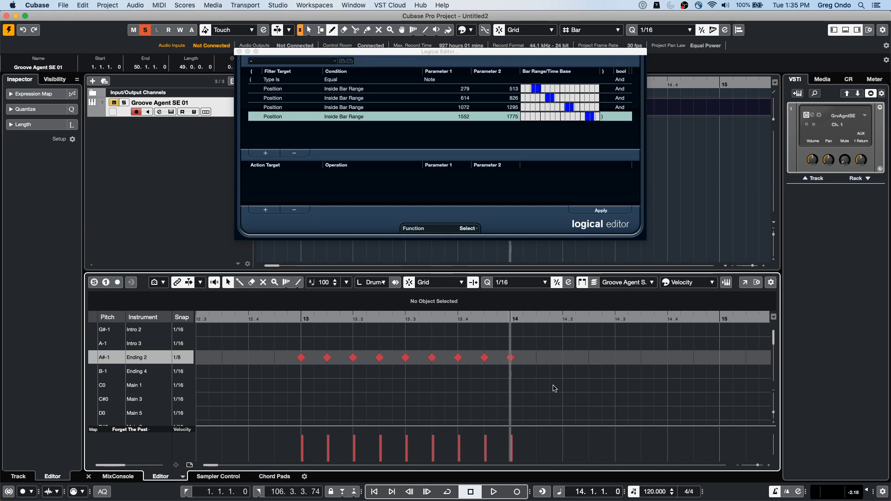
pyautogui.click(602, 212)
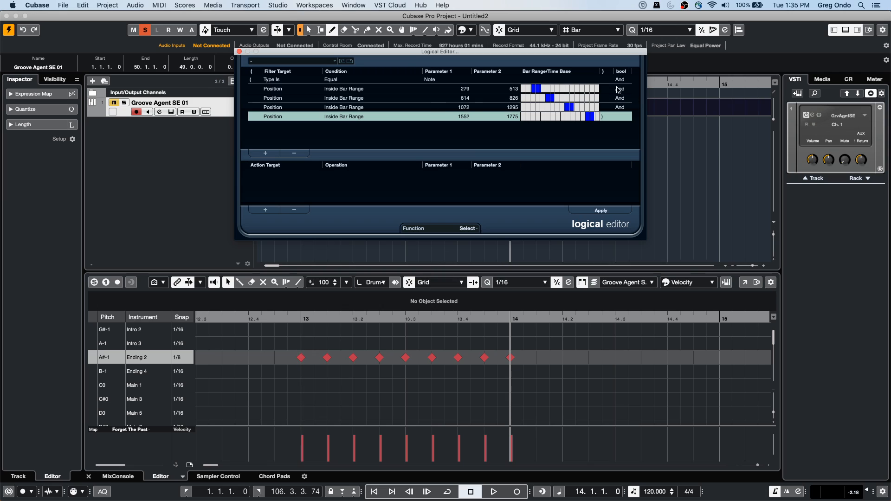
# Step: Delete all four Position filter conditions, keeping only the Type Is Equal Note condition
pyautogui.click(539, 90)
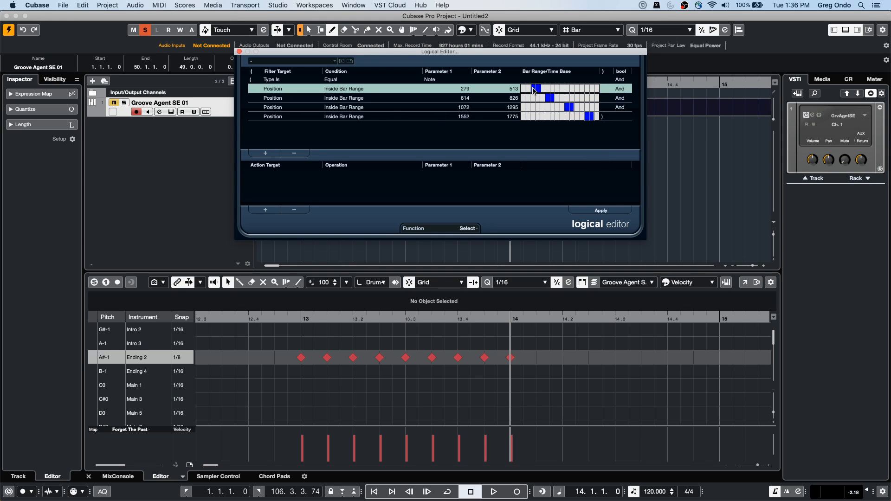
pyautogui.doubleClick(296, 153)
pyautogui.click(296, 154)
pyautogui.click(297, 153)
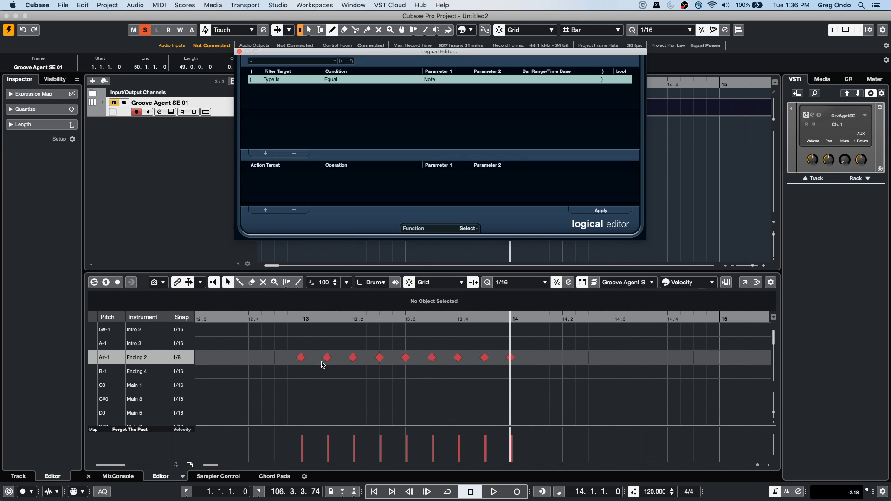
# Step: Add a new action to the Logical Editor with Position as its target
pyautogui.click(267, 210)
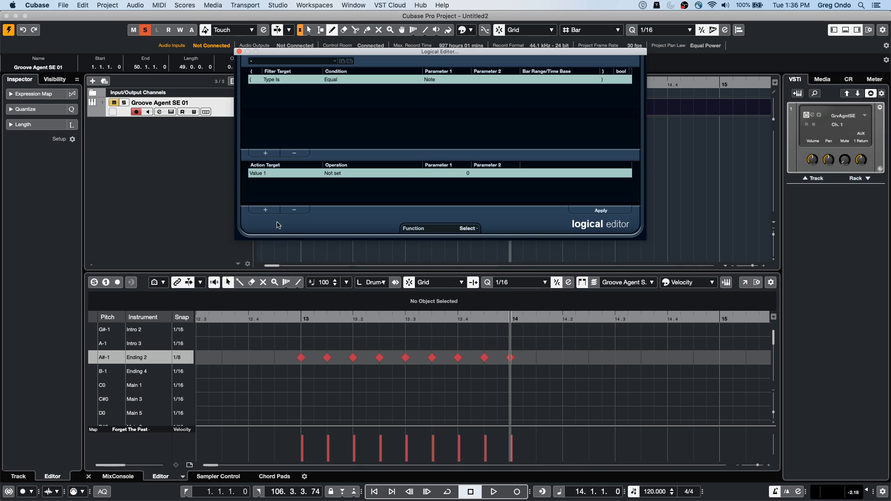
pyautogui.click(270, 173)
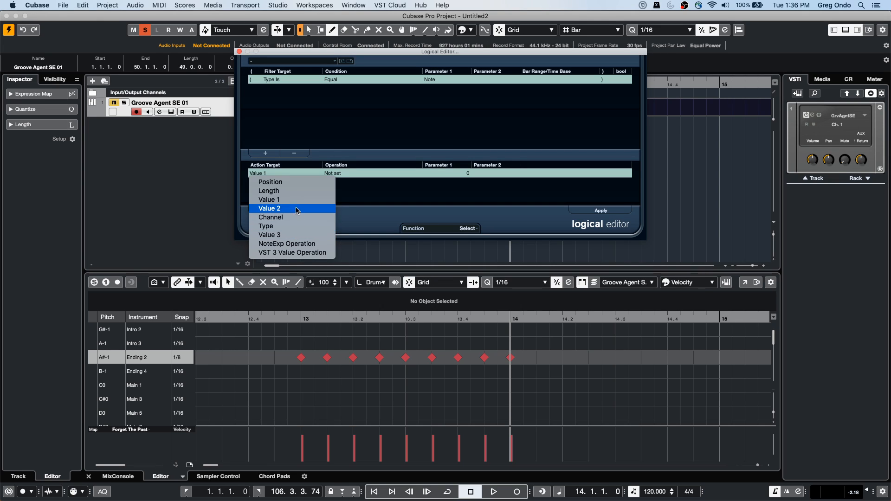
pyautogui.click(286, 182)
pyautogui.click(334, 174)
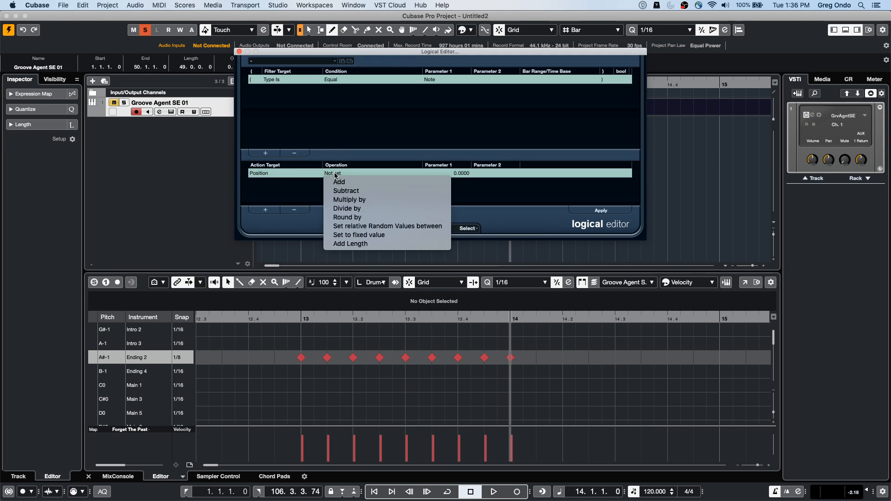
pyautogui.click(282, 177)
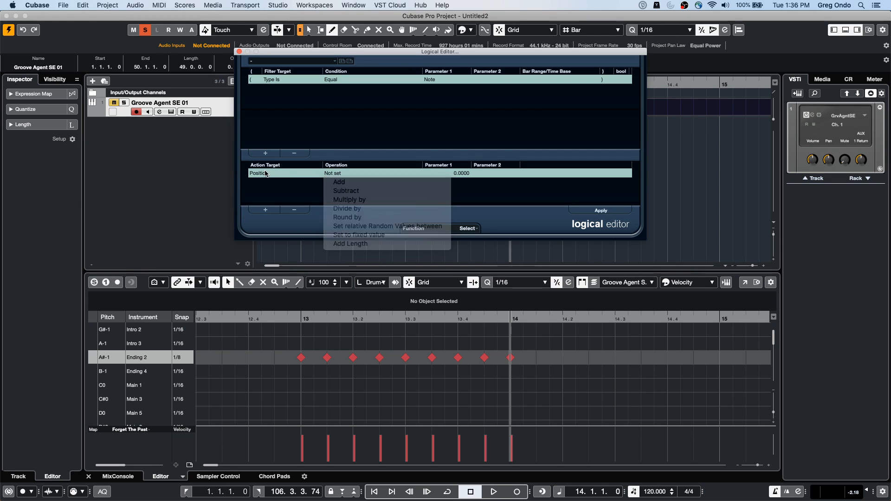
pyautogui.click(266, 175)
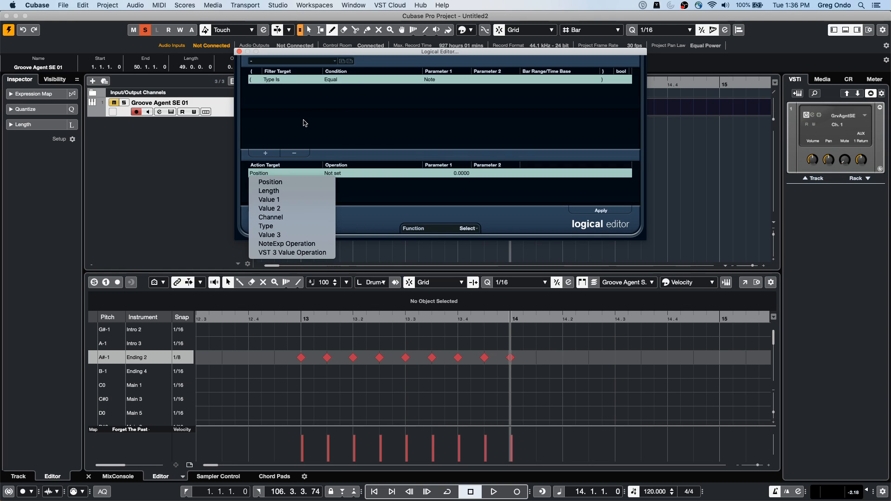
pyautogui.click(273, 153)
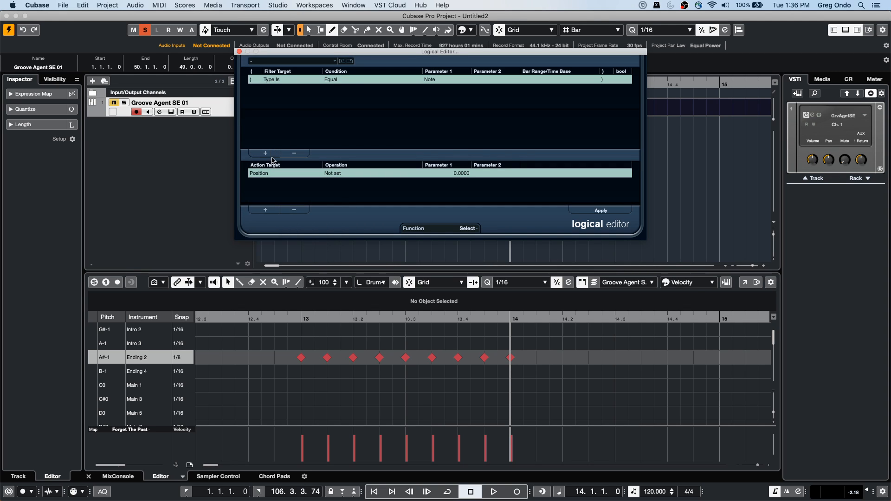
pyautogui.click(266, 210)
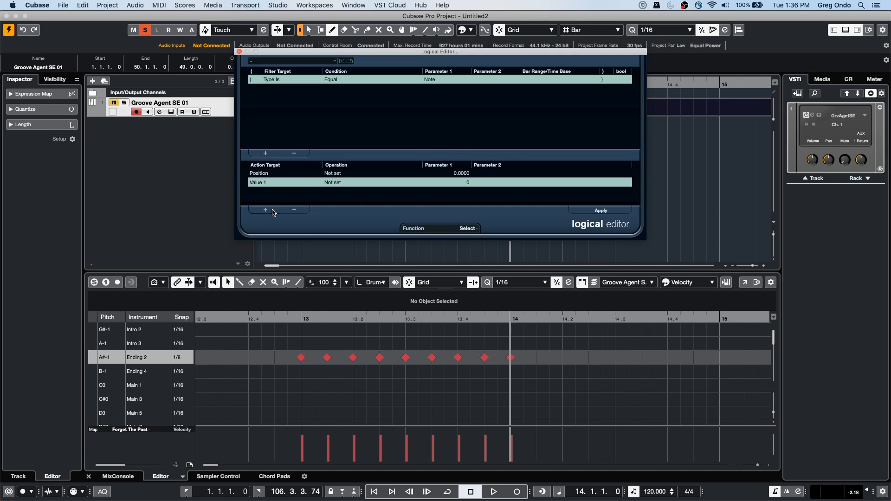
pyautogui.click(272, 211)
pyautogui.click(296, 211)
pyautogui.click(296, 211)
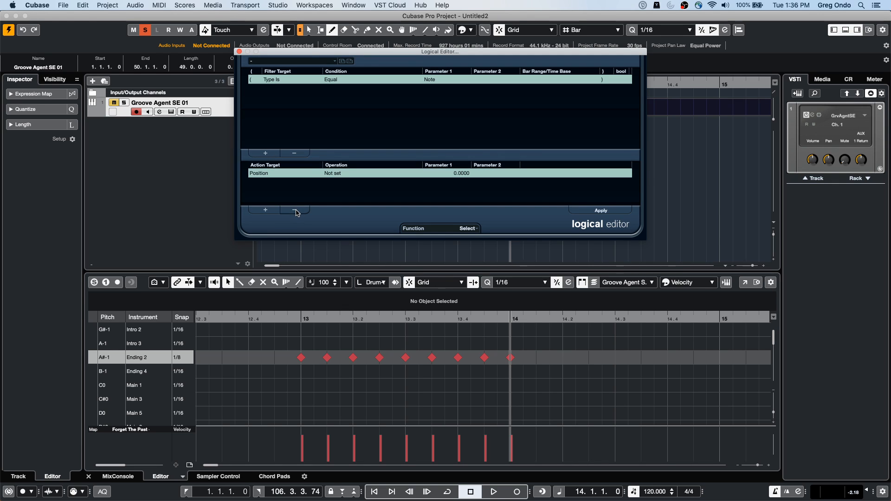
# Step: Add a second filter condition to the Logical Editor with Last Event as its target and Every other Event as its condition
pyautogui.click(266, 153)
pyautogui.click(279, 90)
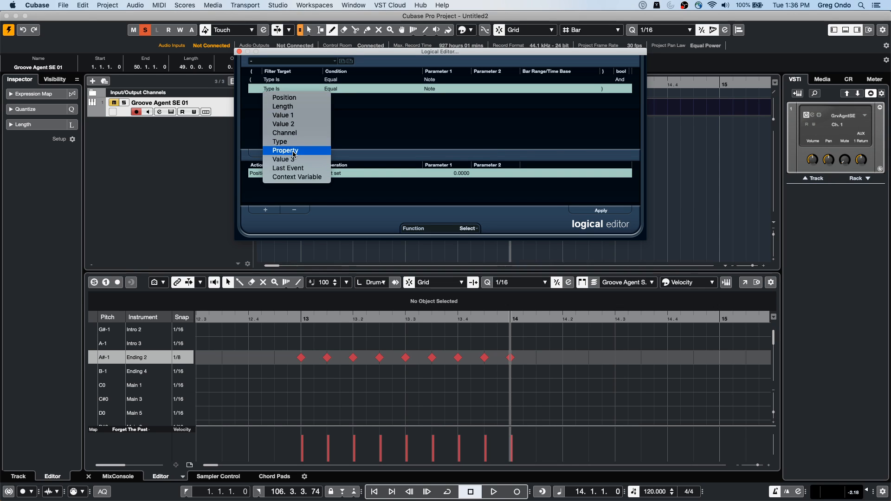
pyautogui.click(297, 177)
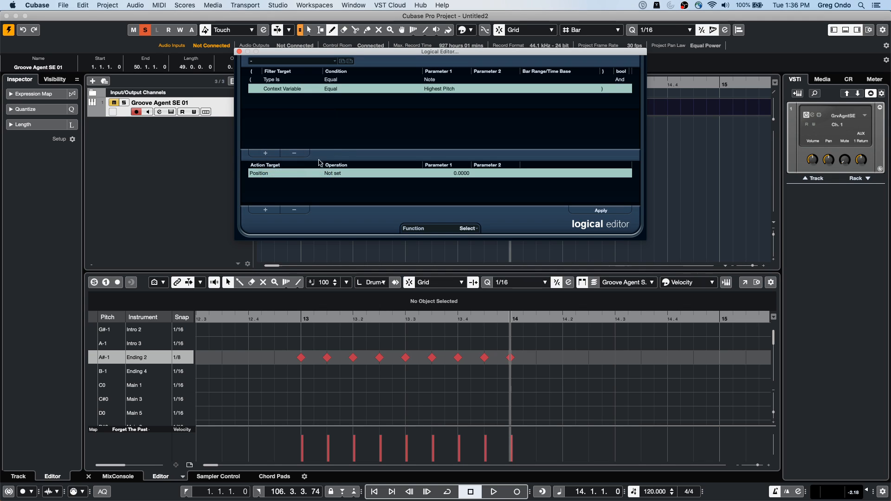
pyautogui.click(332, 89)
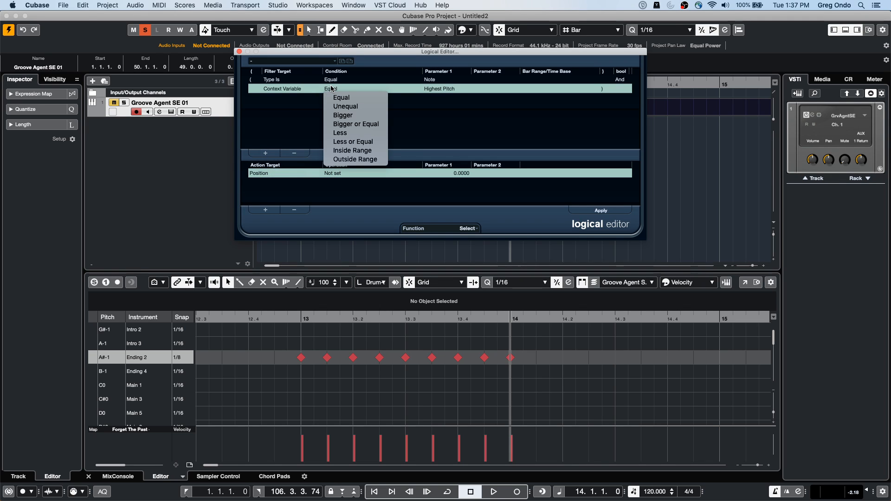
pyautogui.click(289, 91)
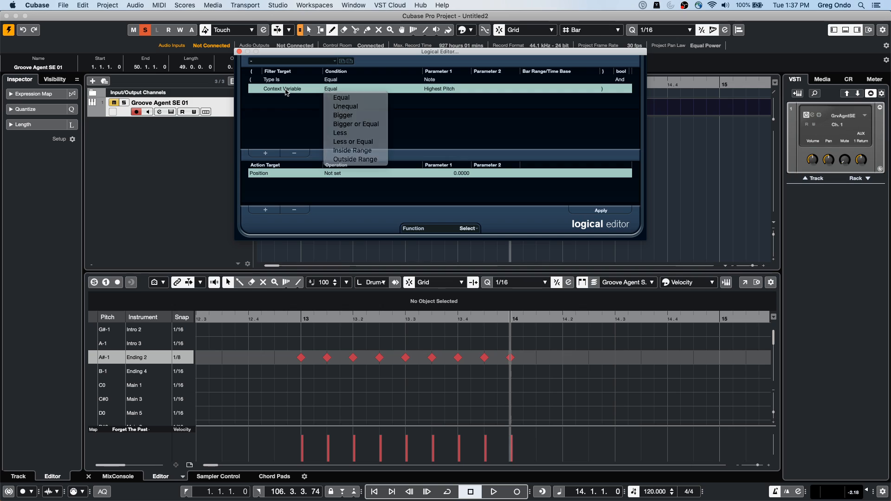
pyautogui.click(289, 90)
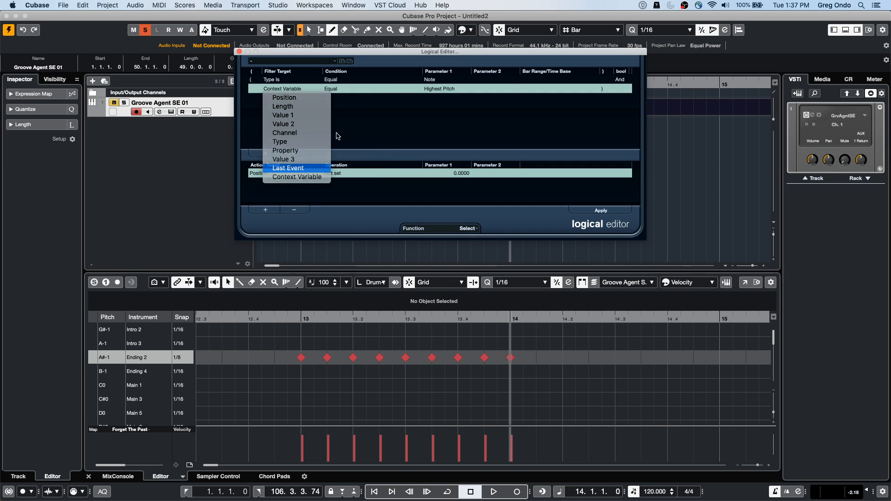
pyautogui.click(297, 167)
pyautogui.click(337, 89)
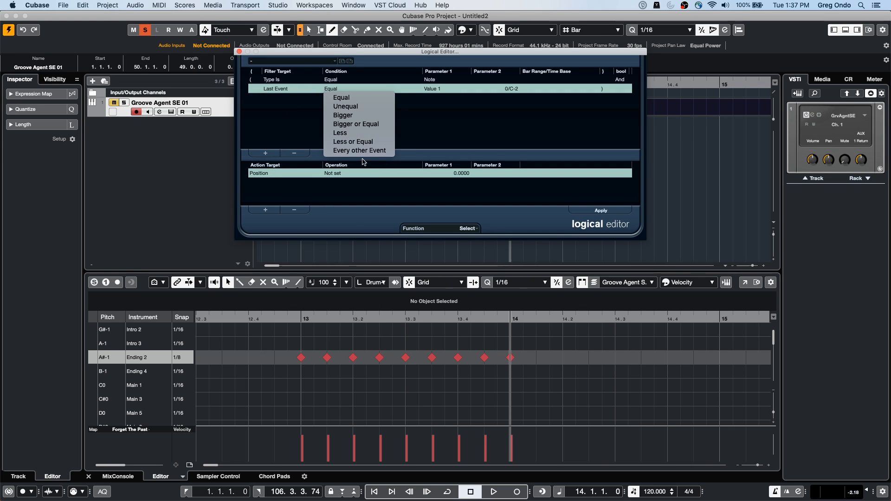
# Step: Review the Parameter 1 options of the Last Event filter, keeping it on Value 1
pyautogui.click(442, 89)
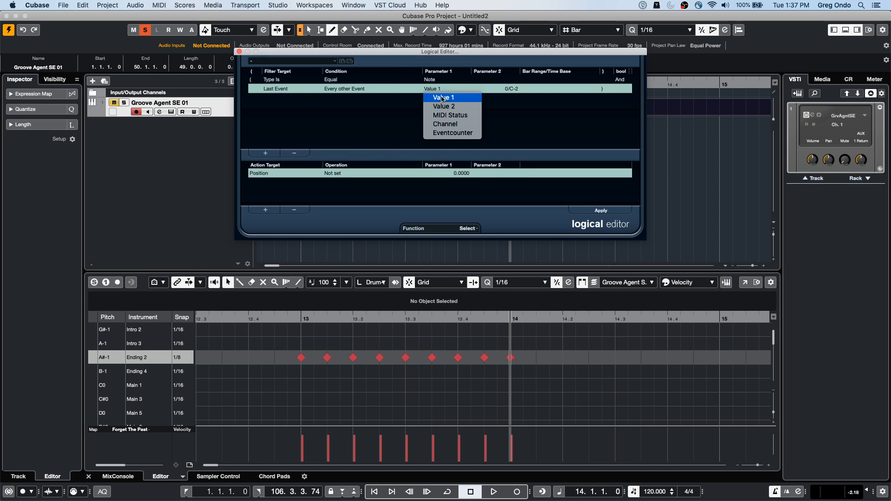
pyautogui.click(442, 98)
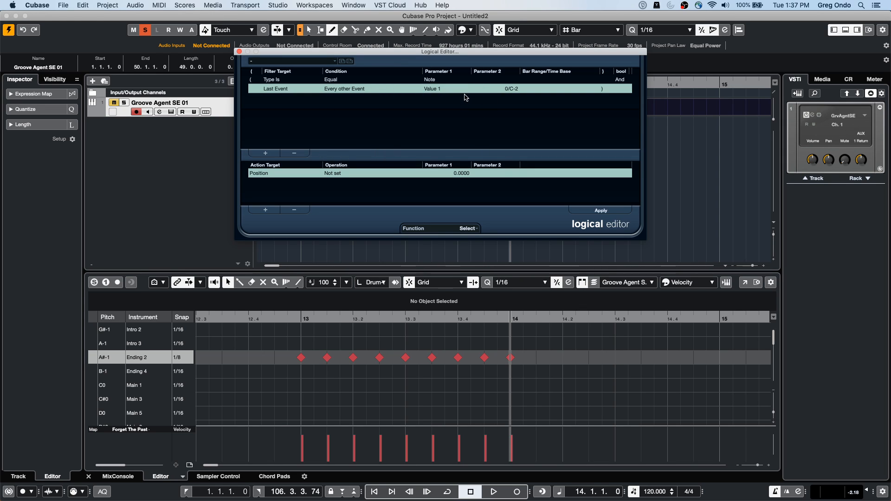
pyautogui.doubleClick(518, 91)
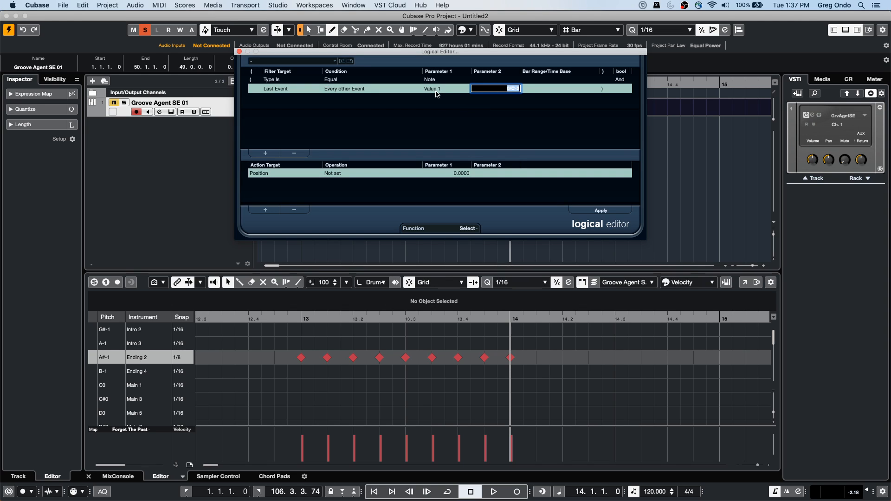
pyautogui.click(436, 91)
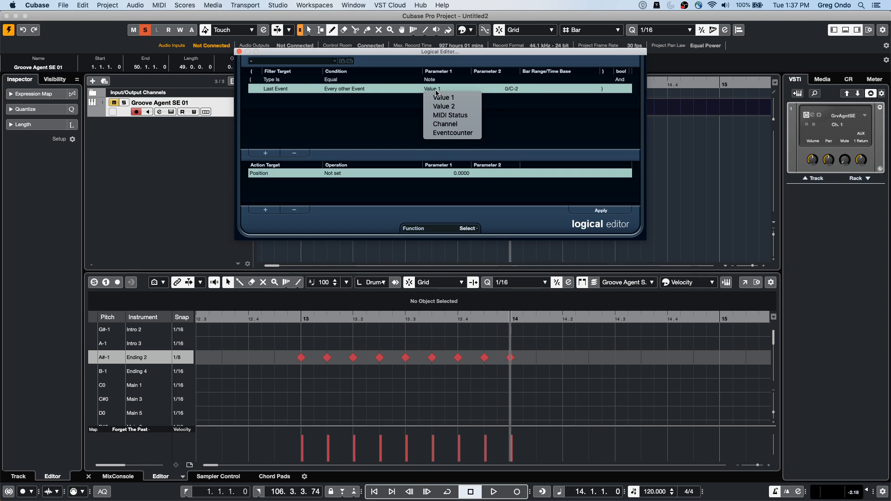
pyautogui.click(397, 111)
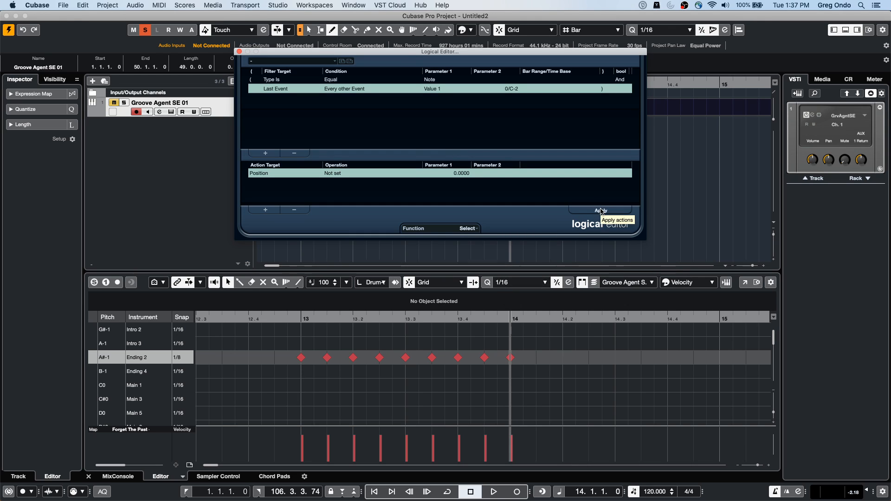
# Step: Delete the Position action and close the Logical Editor
pyautogui.click(294, 210)
pyautogui.click(277, 80)
pyautogui.click(278, 88)
pyautogui.click(278, 79)
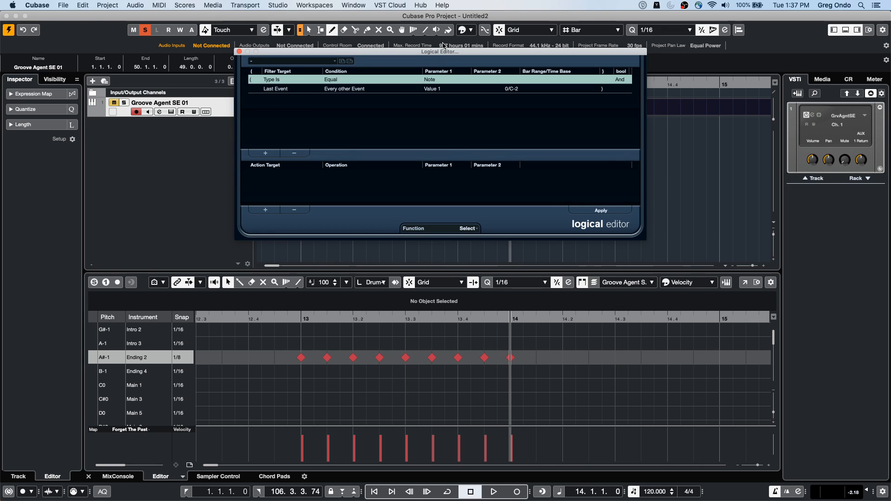
pyautogui.click(239, 51)
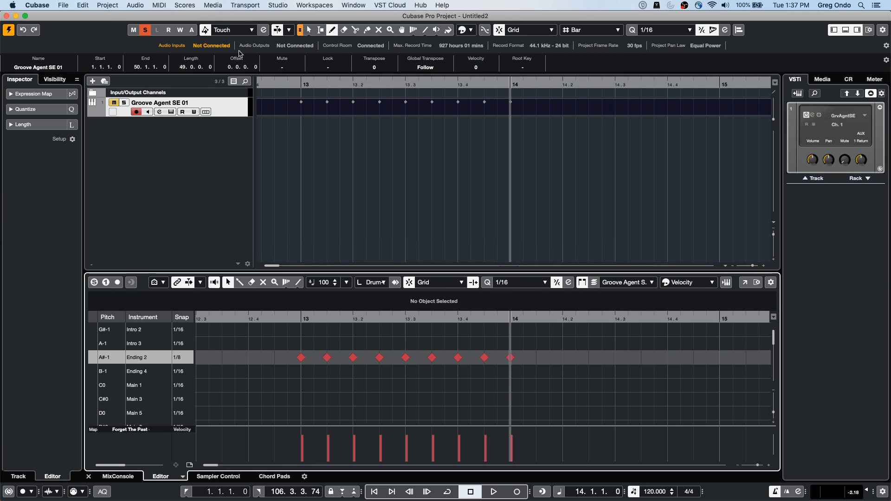
pyautogui.click(325, 87)
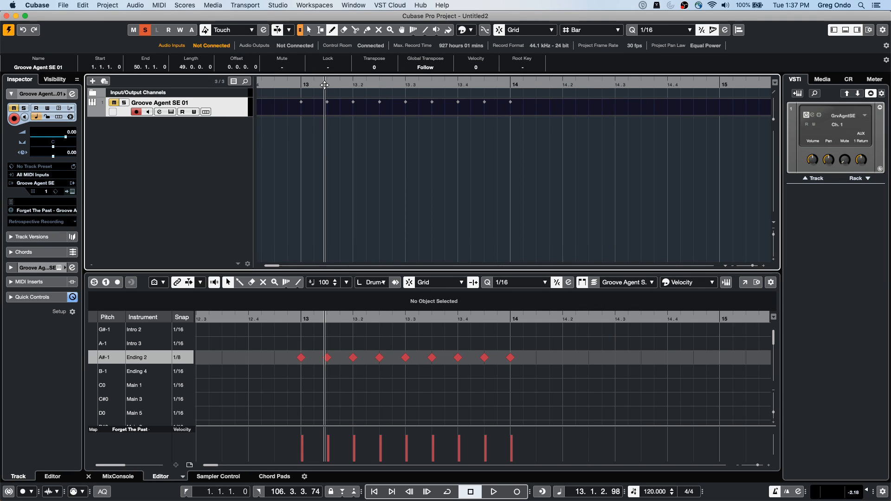
pyautogui.moveTo(325, 87); pyautogui.dragTo(324, 89)
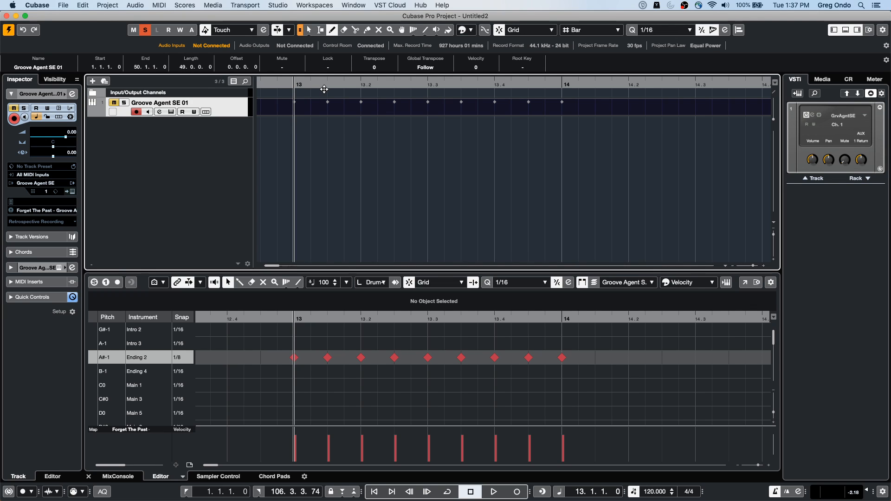
pyautogui.moveTo(316, 87); pyautogui.dragTo(315, 63)
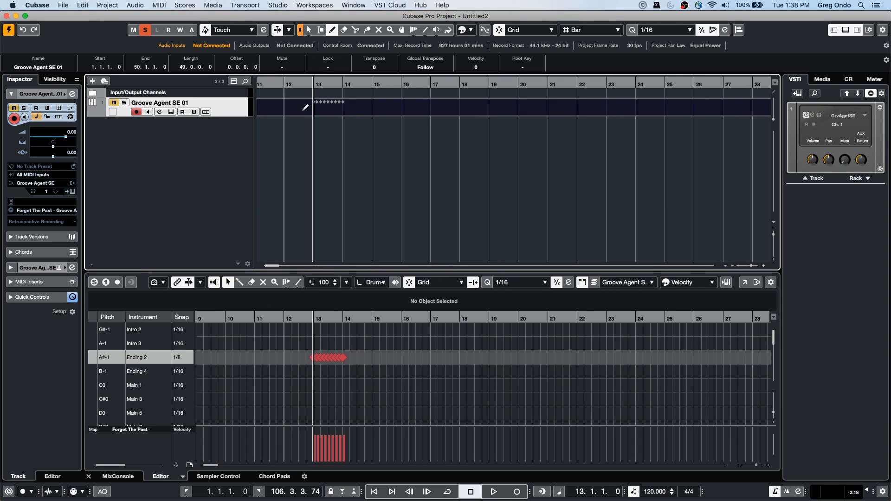
pyautogui.moveTo(320, 318)
pyautogui.mouseDown()
pyautogui.moveTo(316, 343)
pyautogui.moveTo(318, 336)
pyautogui.mouseUp()
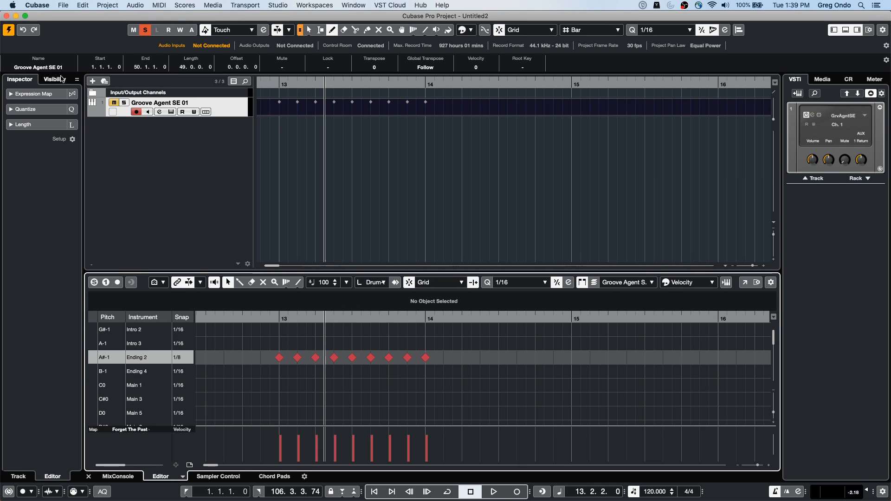
# Step: Switch to the Amos Moses - GO project, activate it, and revert it to its previously saved version
pyautogui.click(354, 5)
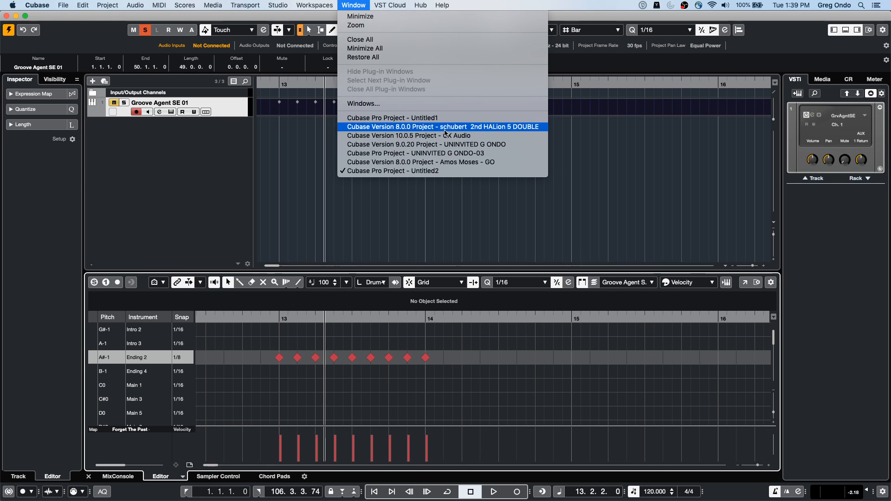
pyautogui.click(467, 162)
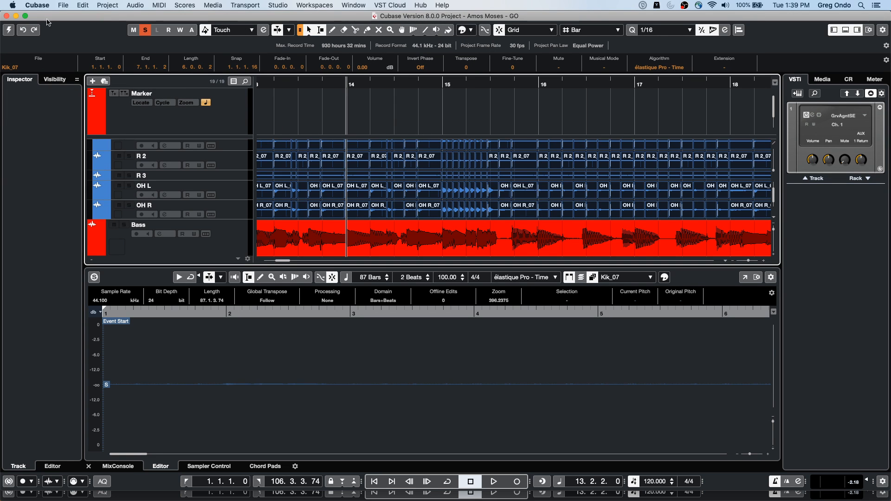
pyautogui.click(9, 30)
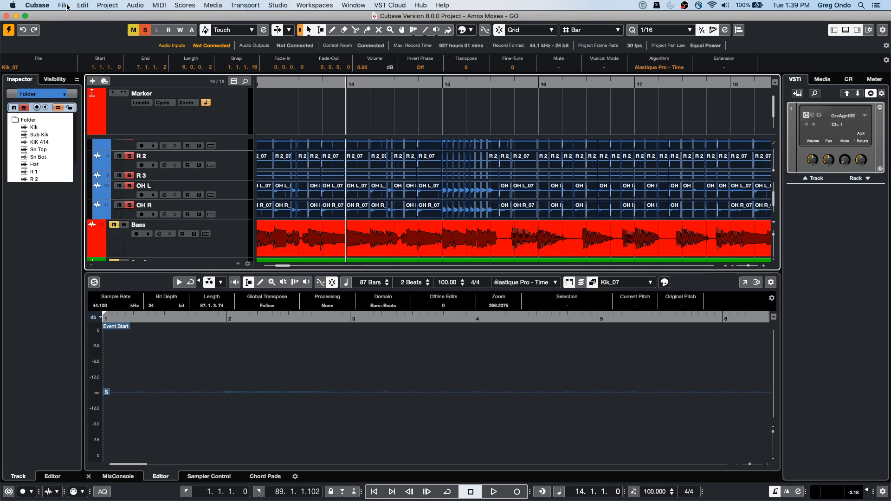
pyautogui.click(65, 5)
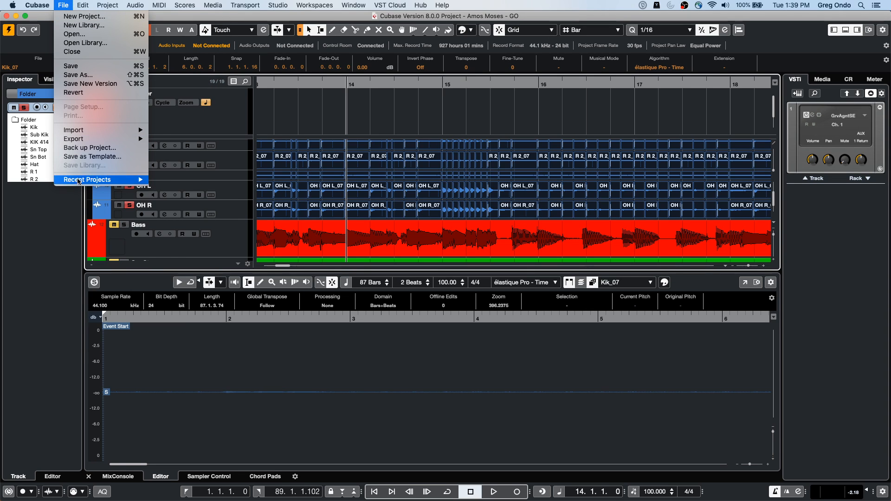
pyautogui.click(84, 93)
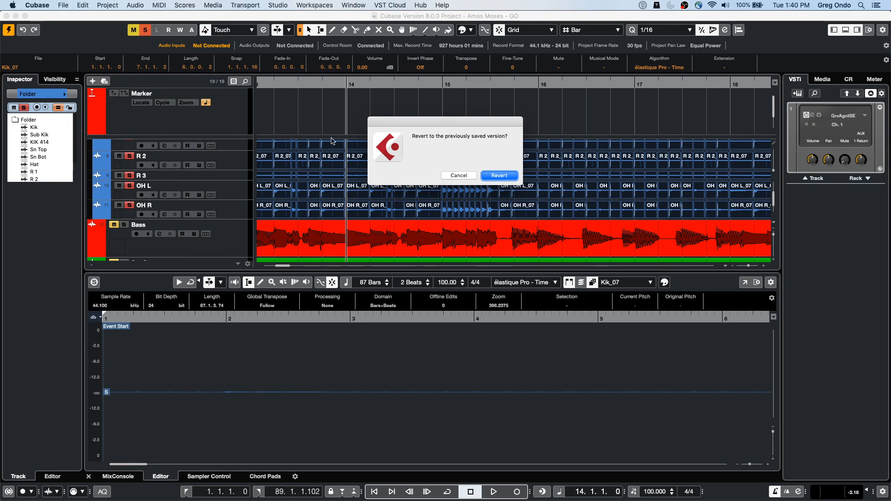
pyautogui.click(500, 175)
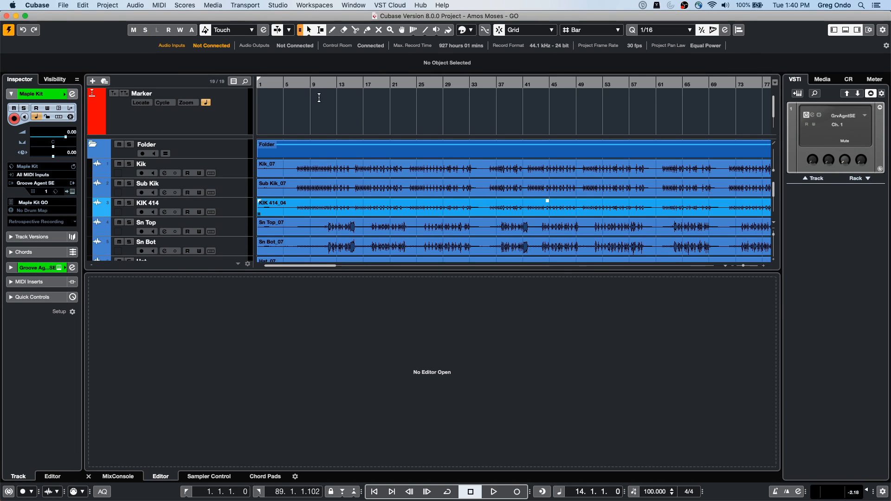
# Step: Show the MixConsole in the lower zone and select all drum tracks from Kik through OH R
pyautogui.click(122, 479)
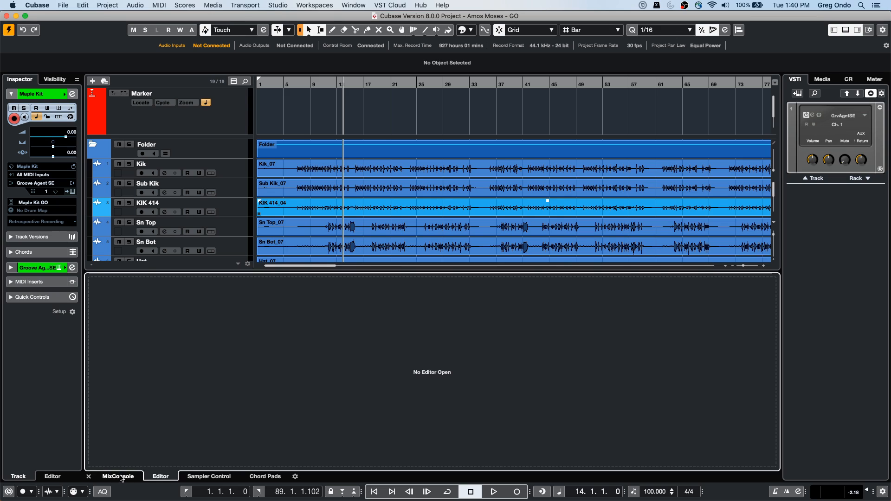
pyautogui.click(241, 168)
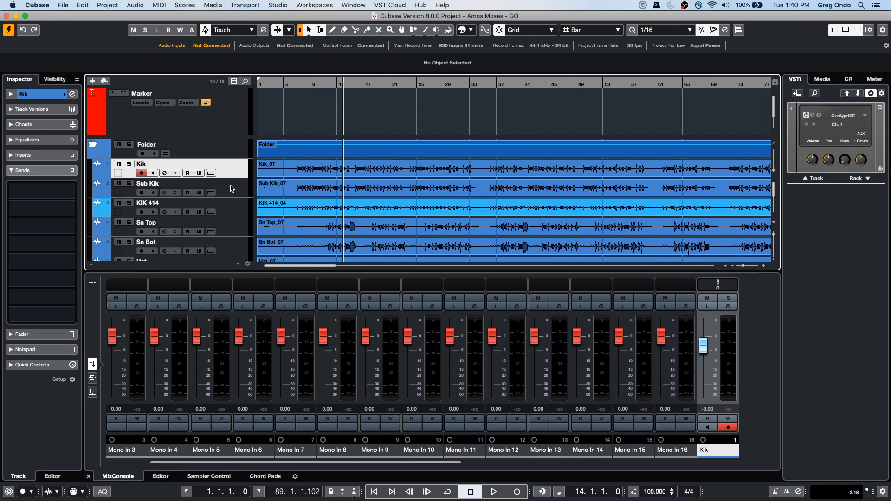
pyautogui.click(34, 94)
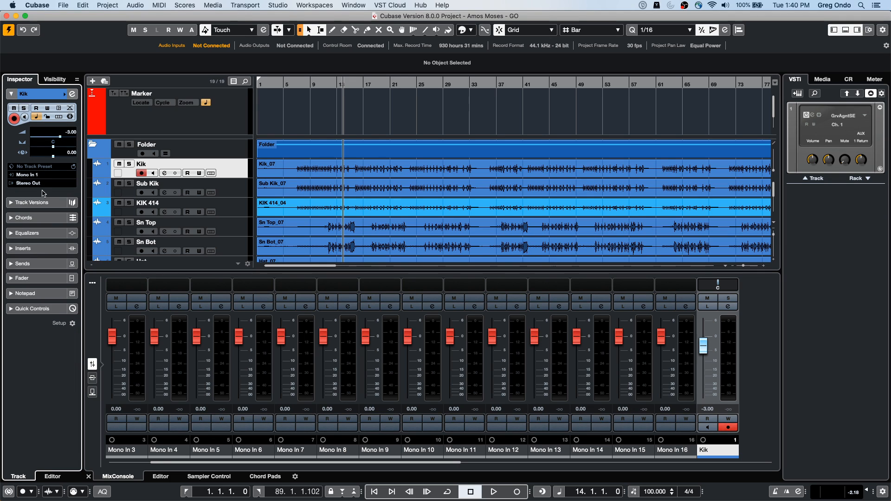
pyautogui.scroll(-10, 221, 204)
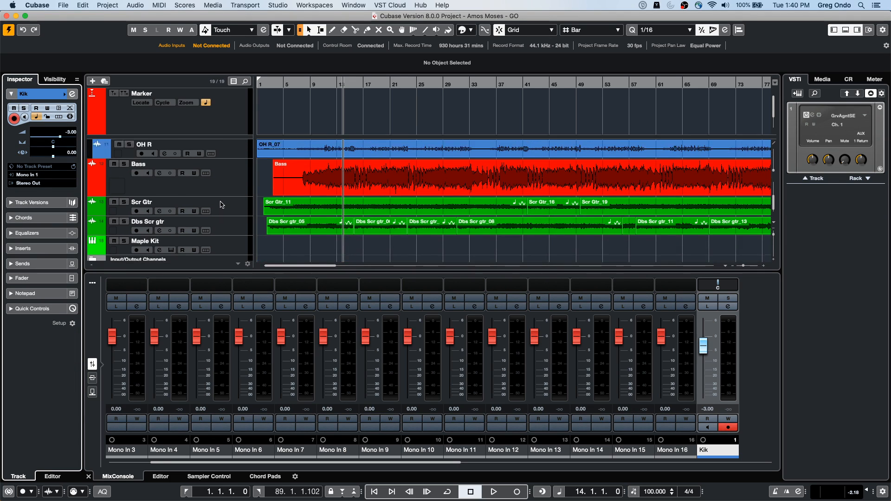
pyautogui.scroll(2, 221, 204)
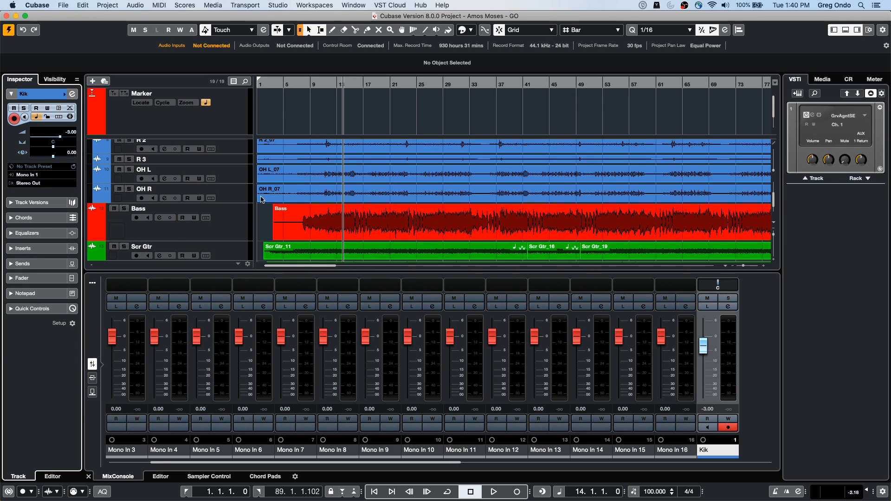
pyautogui.keyDown('shift'); pyautogui.click(233, 194); pyautogui.keyUp('shift')
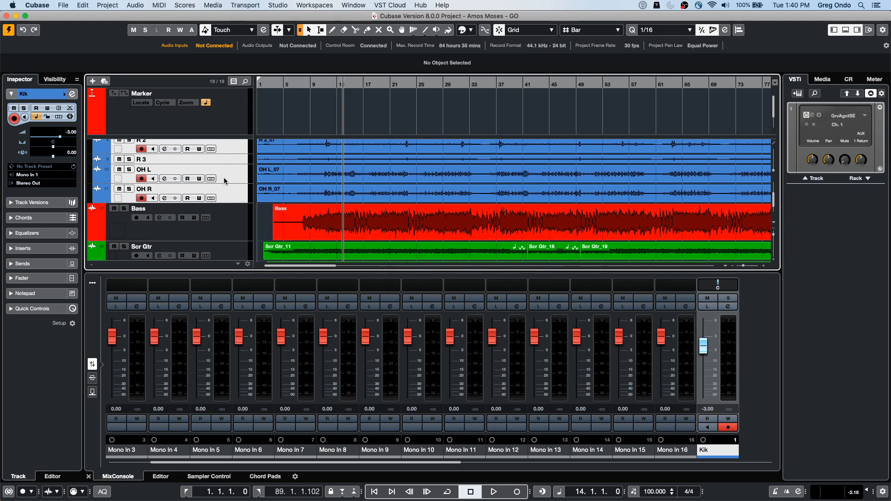
pyautogui.scroll(-2, 225, 181)
pyautogui.scroll(5, 225, 181)
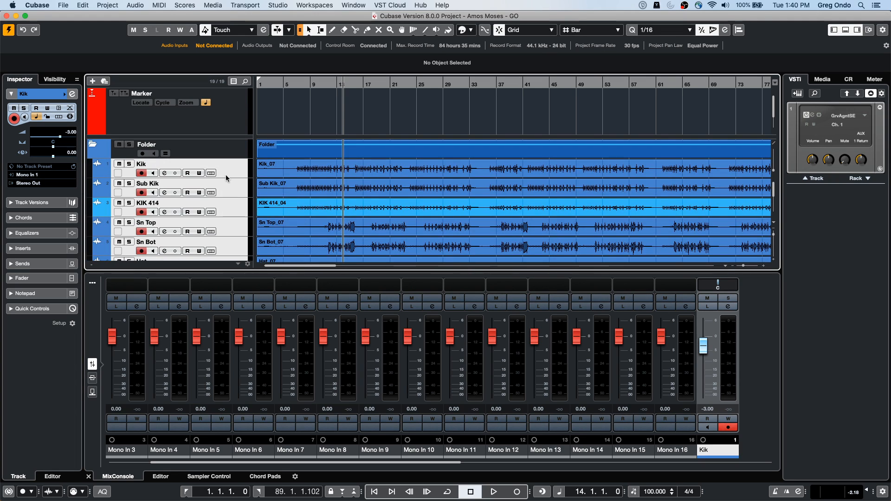
# Step: Add a group channel to the selected drum channels, with Stereo configuration and Create Outside Folder as the folder setup
pyautogui.rightClick(229, 172)
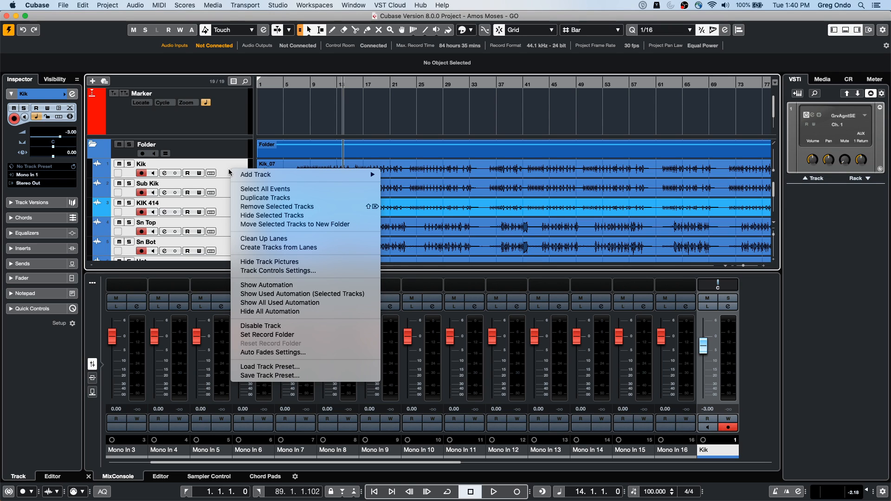
pyautogui.click(235, 466)
pyautogui.moveTo(225, 462); pyautogui.dragTo(500, 452)
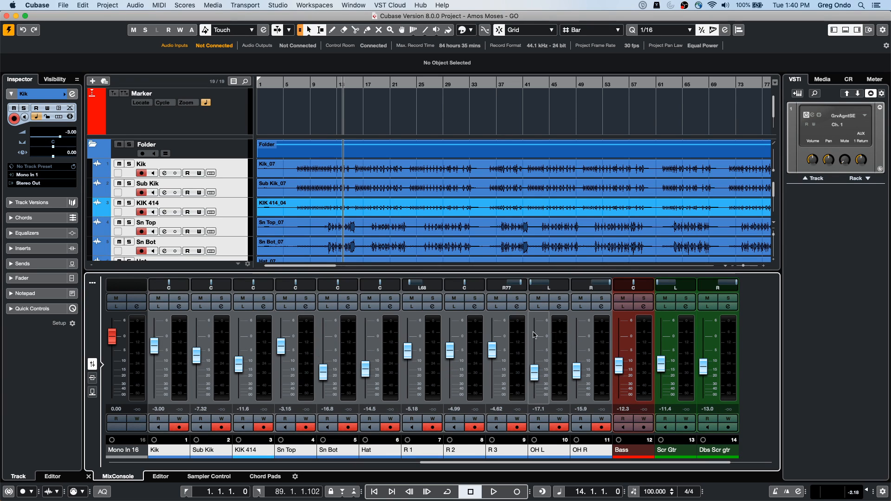
pyautogui.rightClick(517, 344)
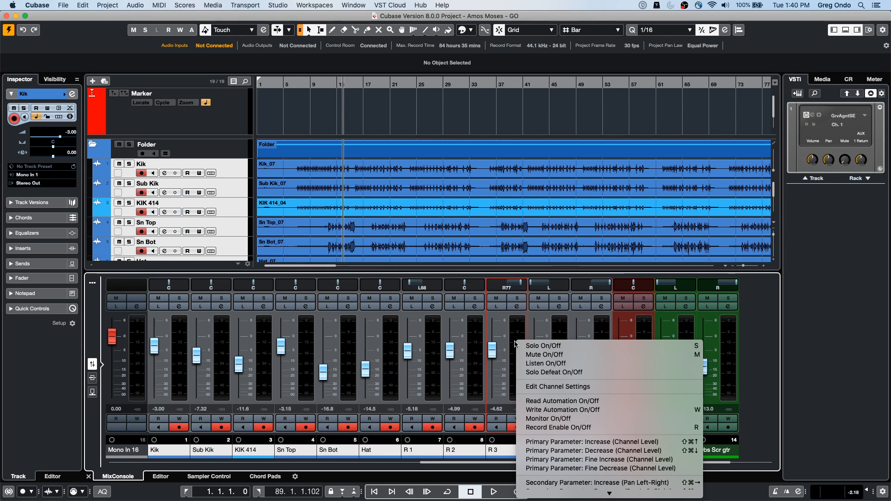
pyautogui.moveTo(570, 493)
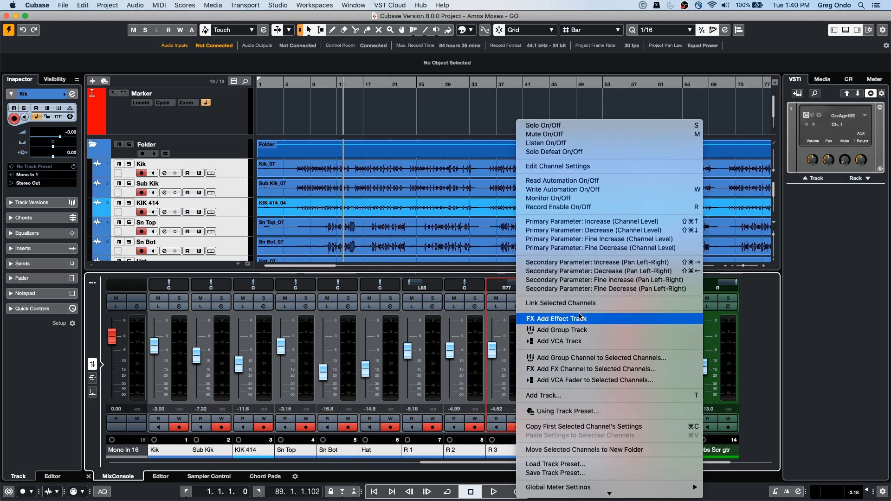
pyautogui.click(603, 358)
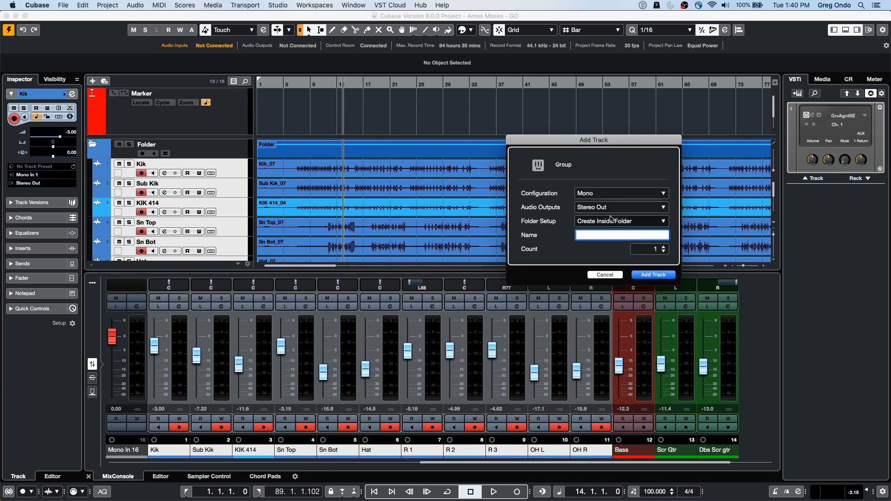
pyautogui.click(631, 225)
pyautogui.click(608, 231)
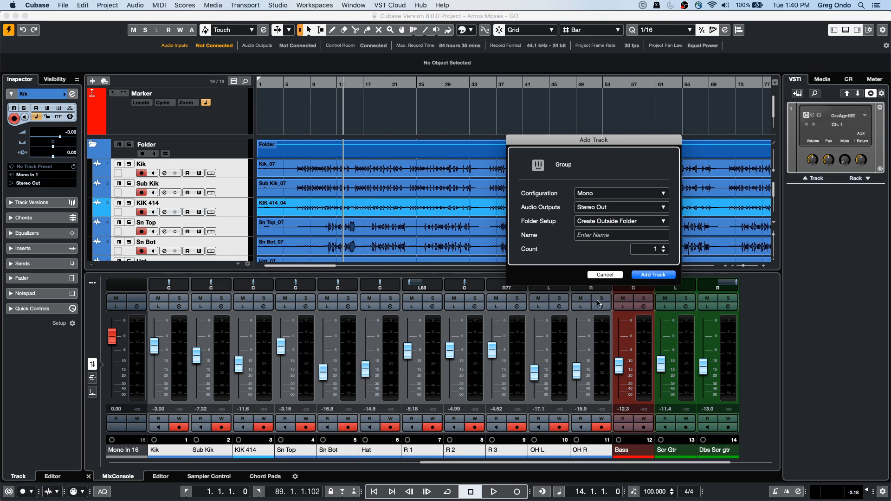
pyautogui.click(603, 194)
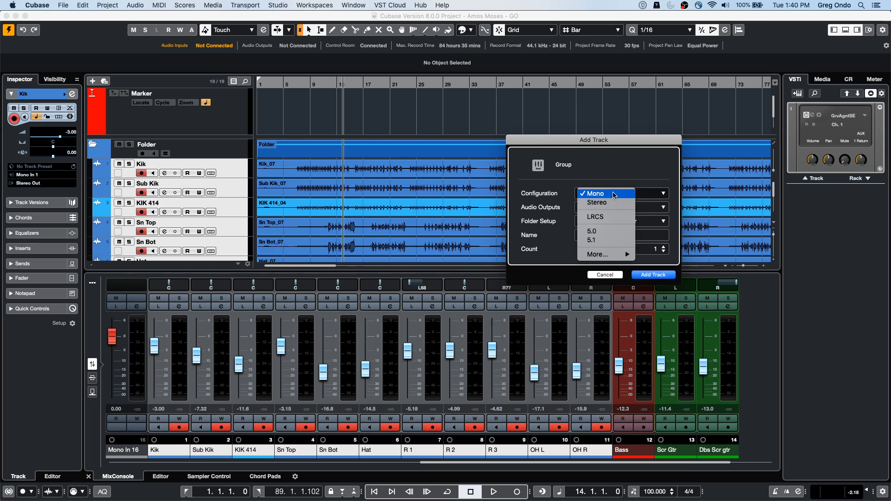
pyautogui.click(605, 204)
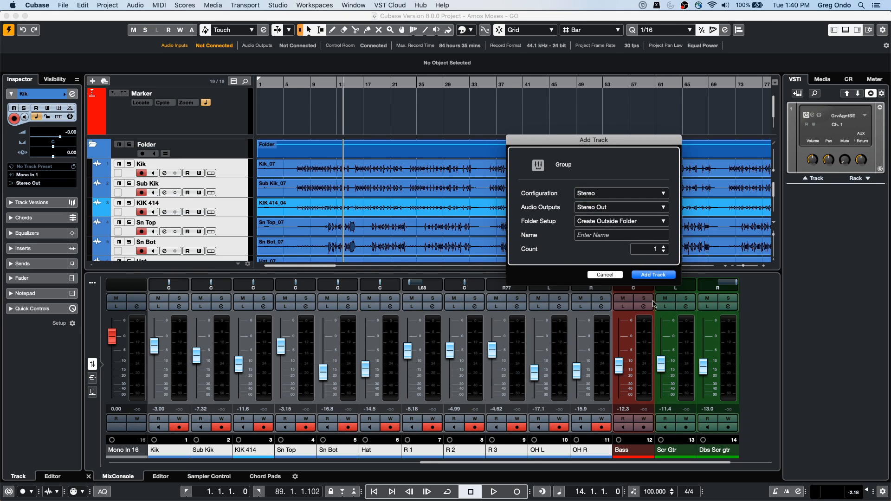
pyautogui.click(658, 275)
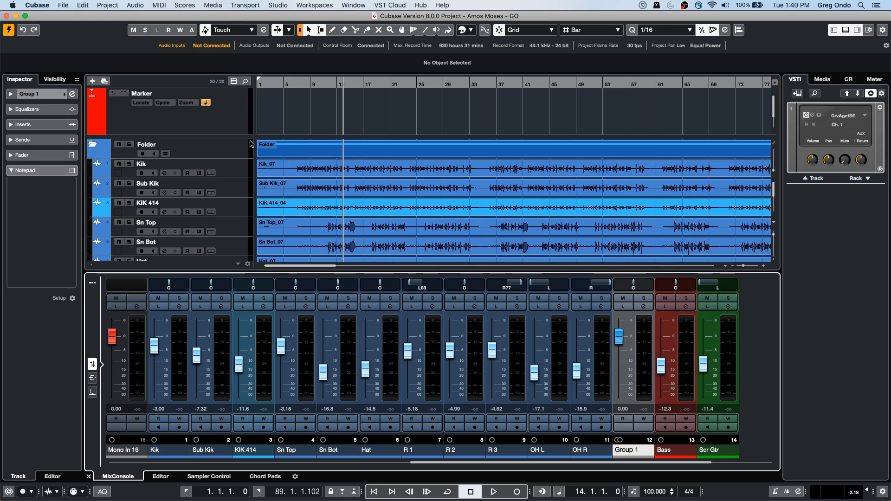
# Step: Rename the new group track below OH R as drum bus
pyautogui.scroll(-5, 251, 144)
pyautogui.doubleClick(163, 216)
pyautogui.write('c')
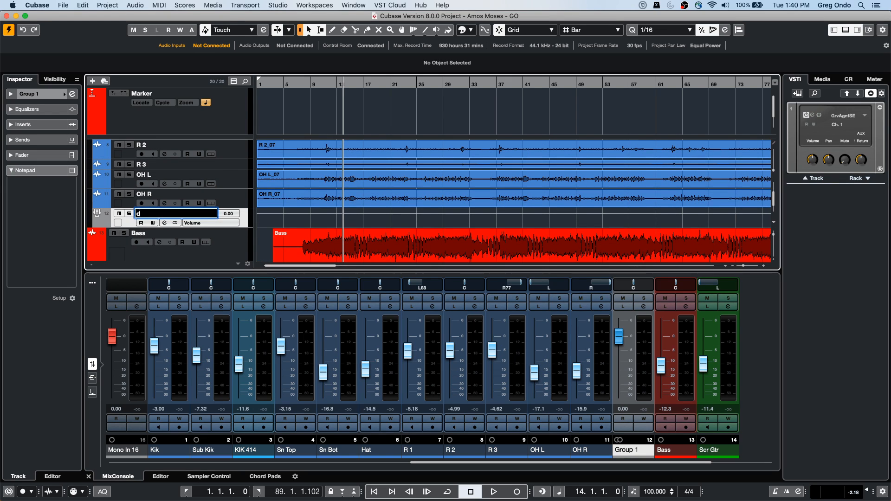
pyautogui.write('rum bus')
pyautogui.press('Return')
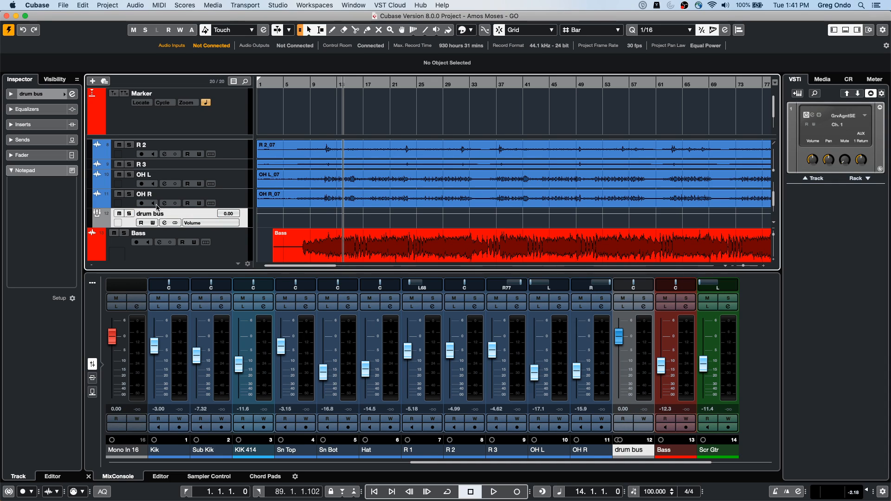
# Step: Open the Export Audio Mixdown settings and choose the drum bus group channel as the source instead of Stereo Out
pyautogui.click(63, 5)
pyautogui.moveTo(82, 140)
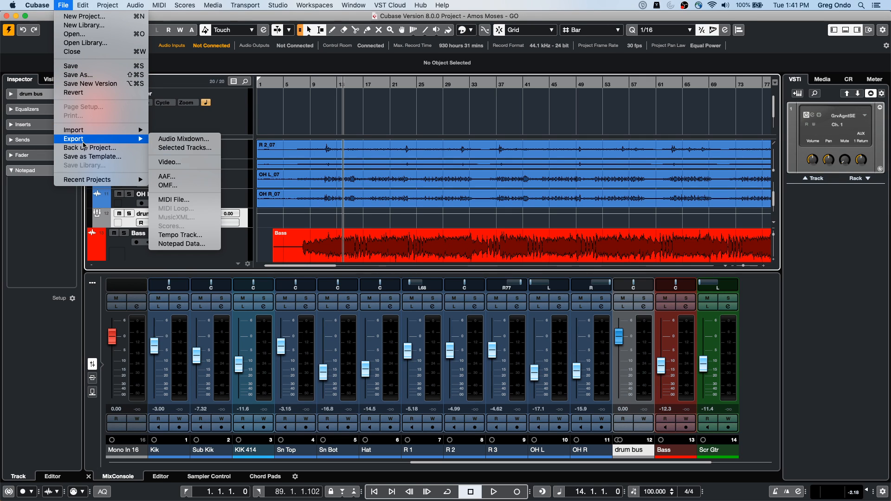
pyautogui.click(206, 140)
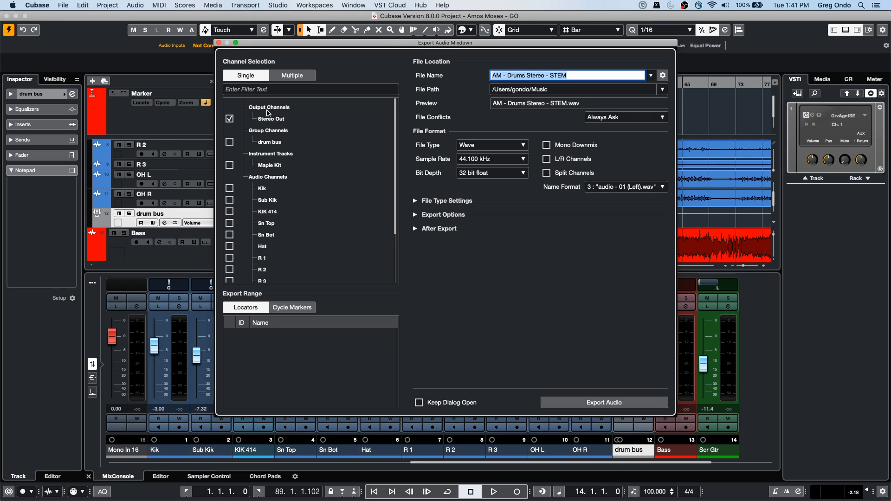
pyautogui.click(229, 120)
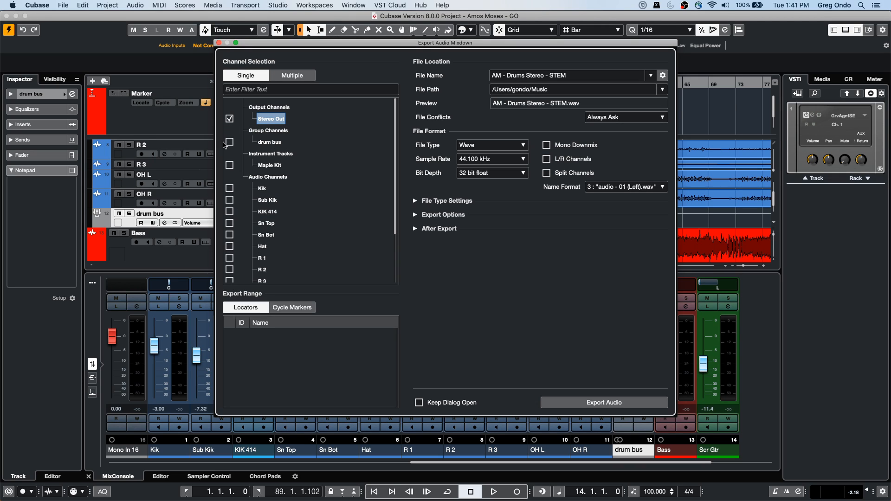
pyautogui.click(230, 142)
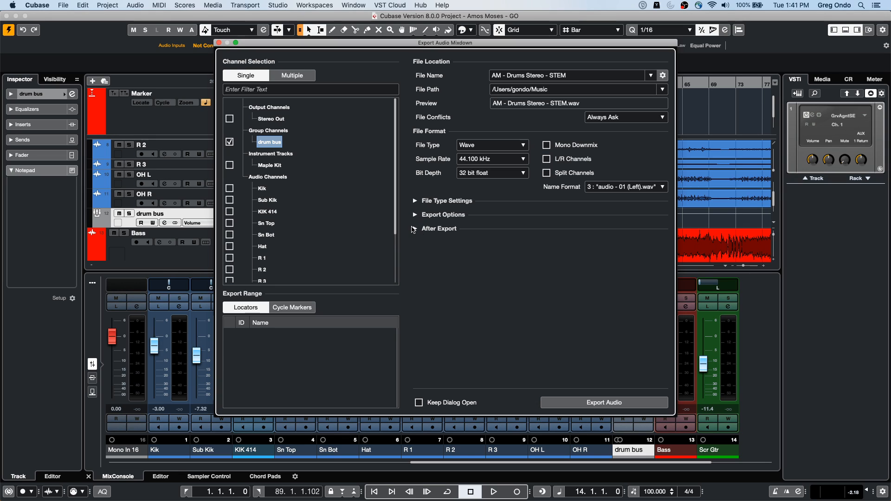
# Step: Name the mixdown file drum bus, keep Create Audio Track enabled after export, and export it, accepting the default import options
pyautogui.click(415, 229)
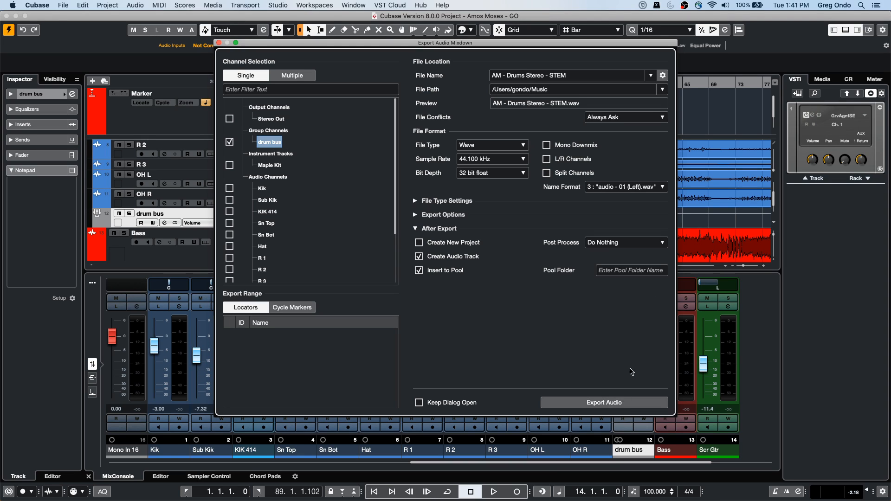
pyautogui.click(566, 77)
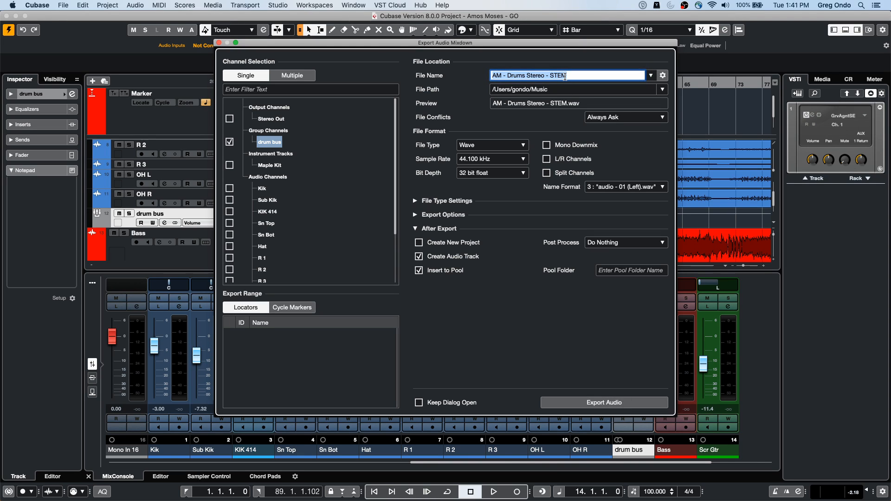
pyautogui.write('drum bus')
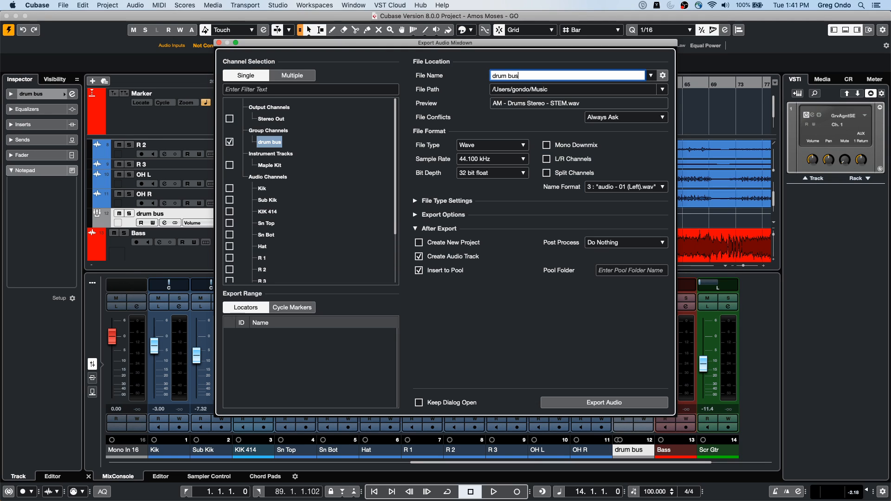
pyautogui.press('Return')
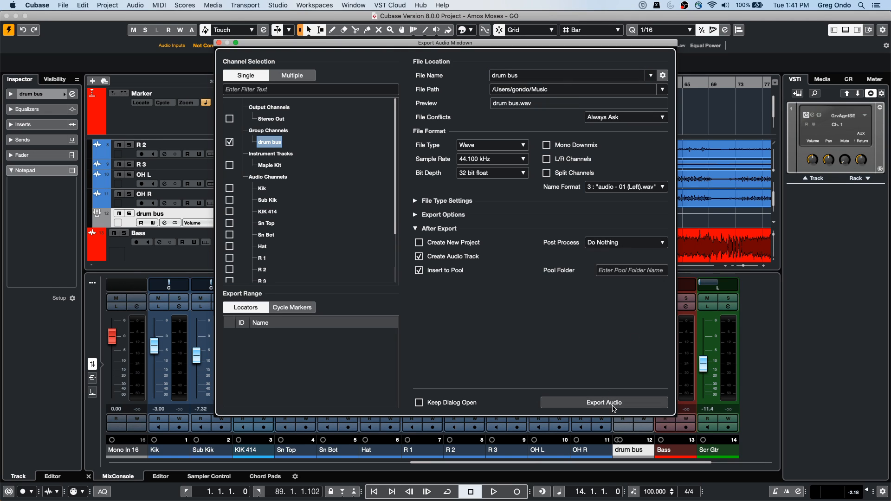
pyautogui.click(615, 403)
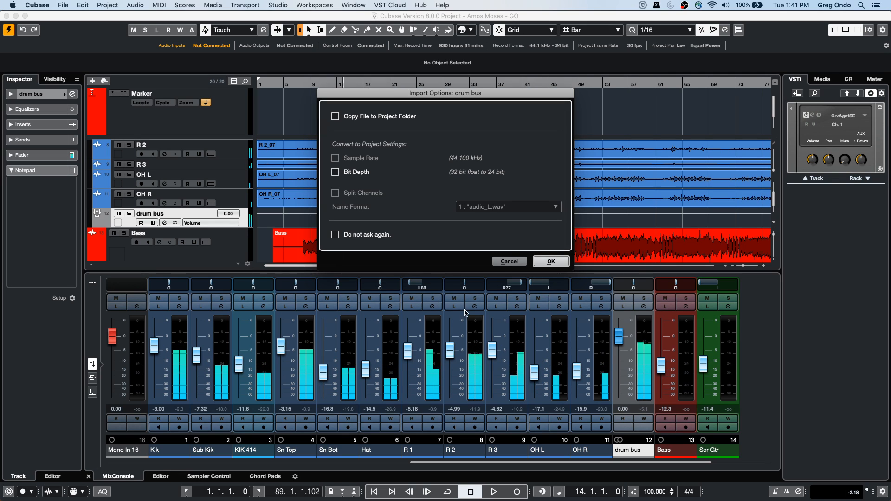
pyautogui.click(551, 261)
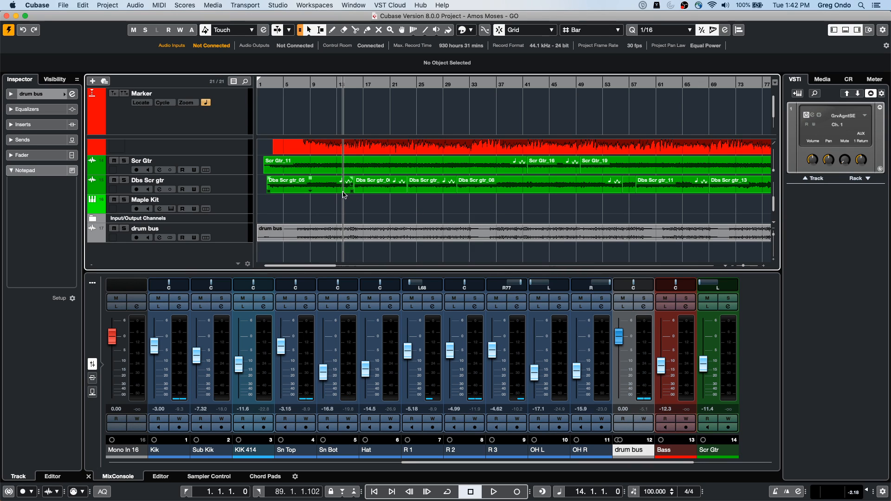
pyautogui.scroll(5, 323, 190)
pyautogui.scroll(-1, 324, 190)
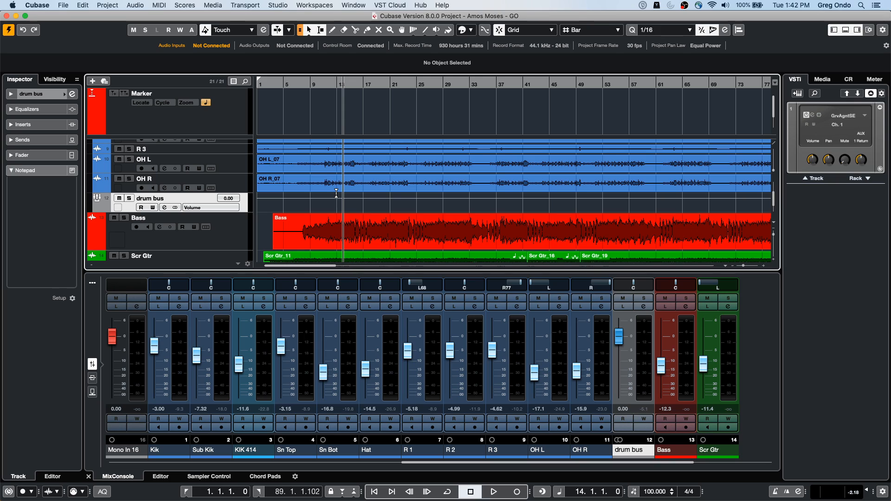
# Step: Review the Single and Multiple channel selection modes in the Export Audio Mixdown settings, and close them without exporting
pyautogui.click(63, 6)
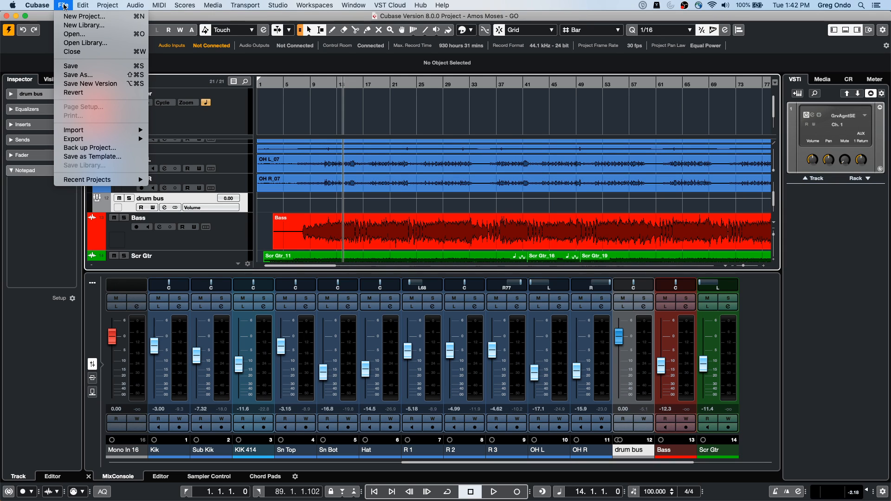
pyautogui.moveTo(82, 139)
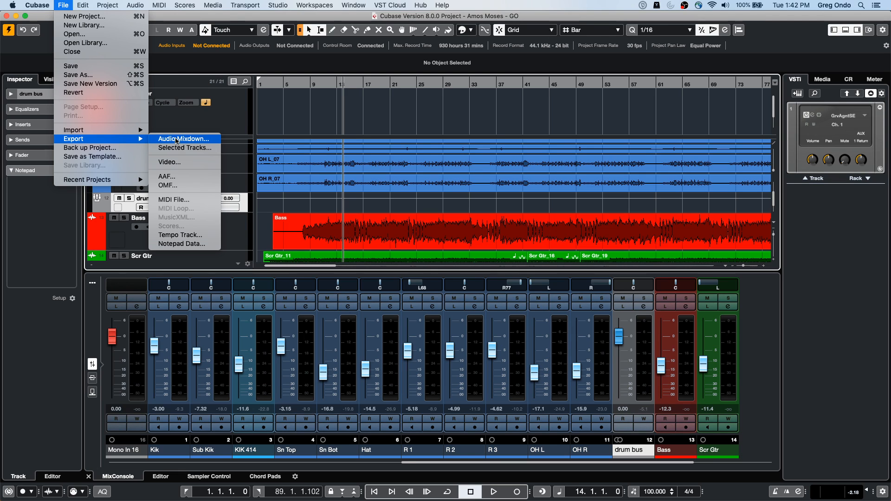
pyautogui.click(177, 140)
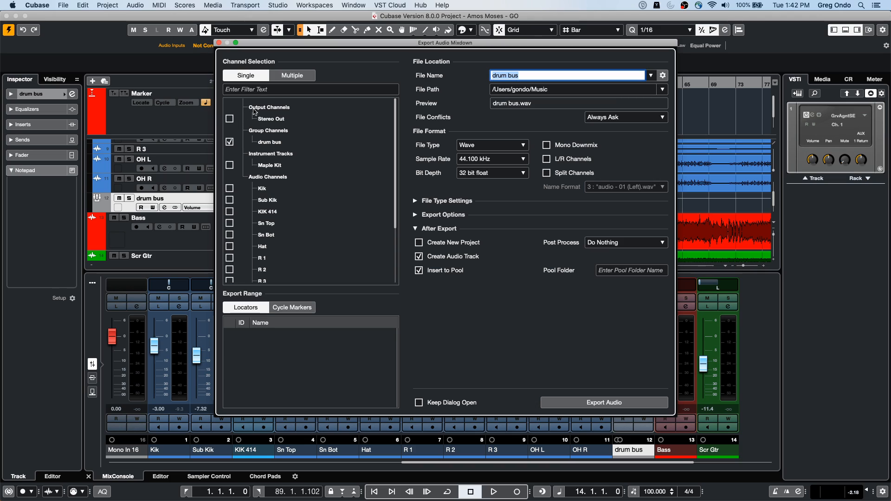
pyautogui.click(288, 77)
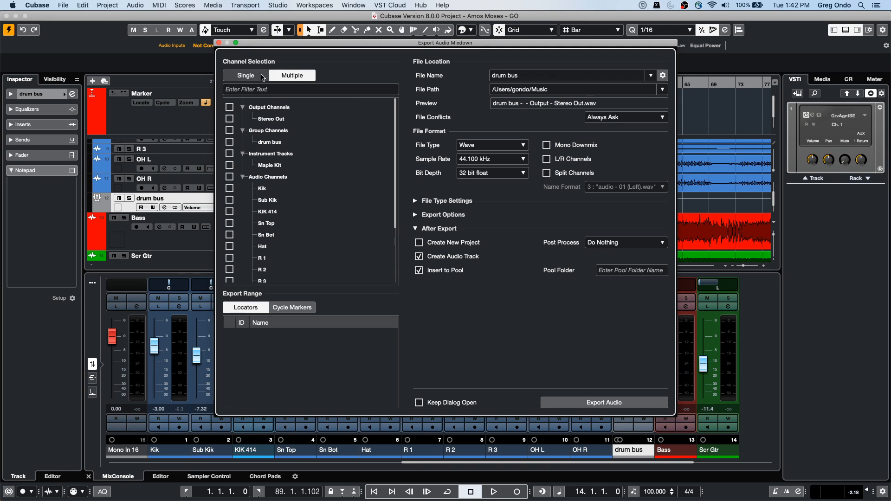
pyautogui.click(246, 75)
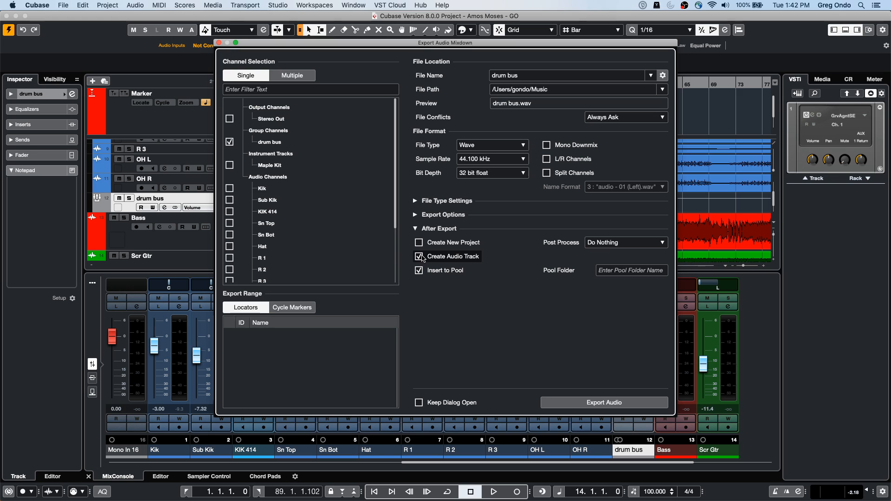
pyautogui.click(219, 42)
# Step: Audition the exported drum bus audio event on the last track with the Play tool
pyautogui.scroll(-4, 469, 209)
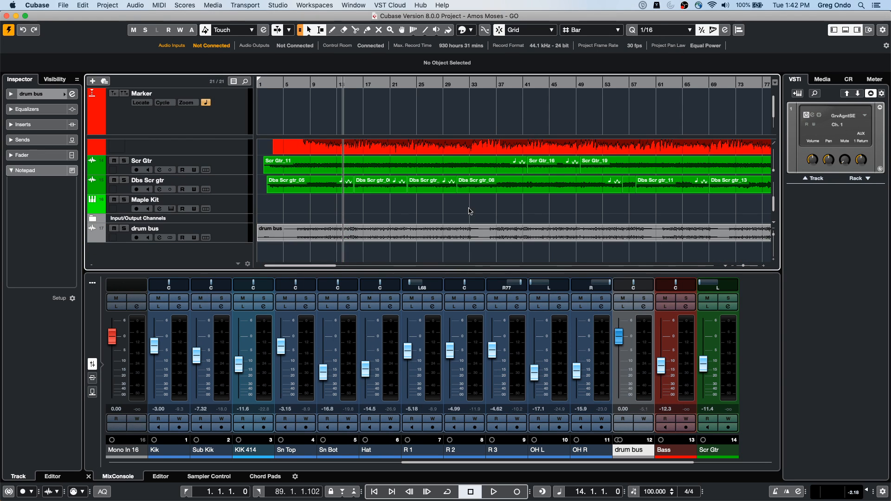
pyautogui.rightClick(433, 241)
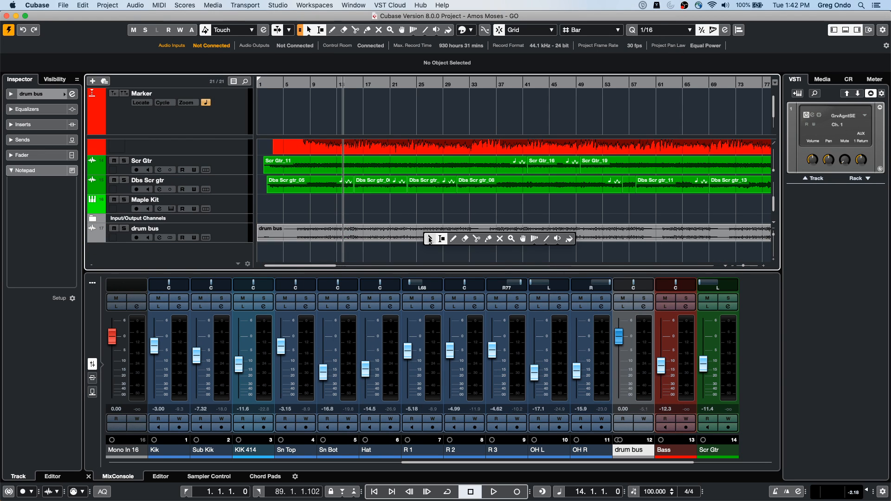
pyautogui.click(557, 241)
pyautogui.click(495, 235)
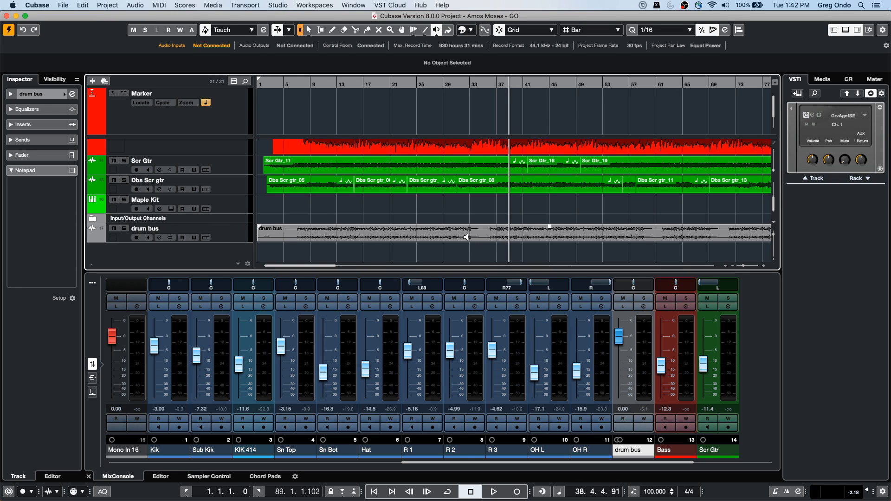
# Step: Move the exported drum bus audio track up among the drum tracks, directly below OH R
pyautogui.click(227, 233)
pyautogui.scroll(-2, 229, 114)
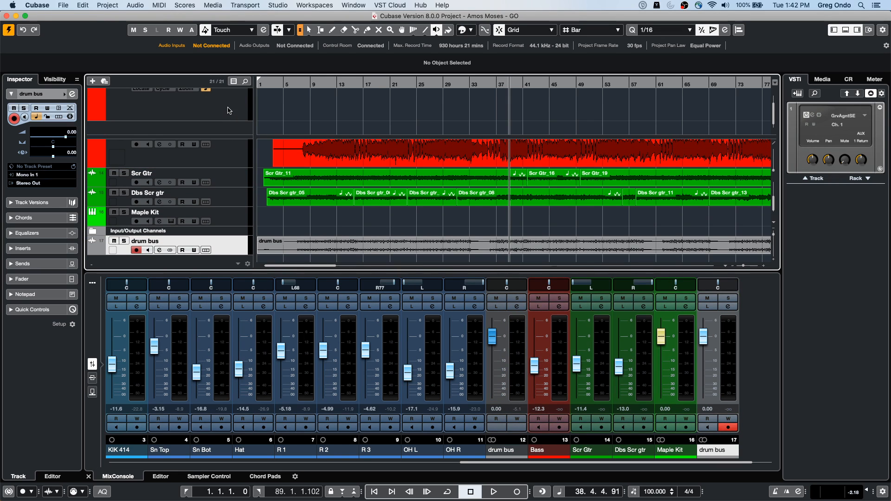
pyautogui.moveTo(228, 134); pyautogui.dragTo(223, 191)
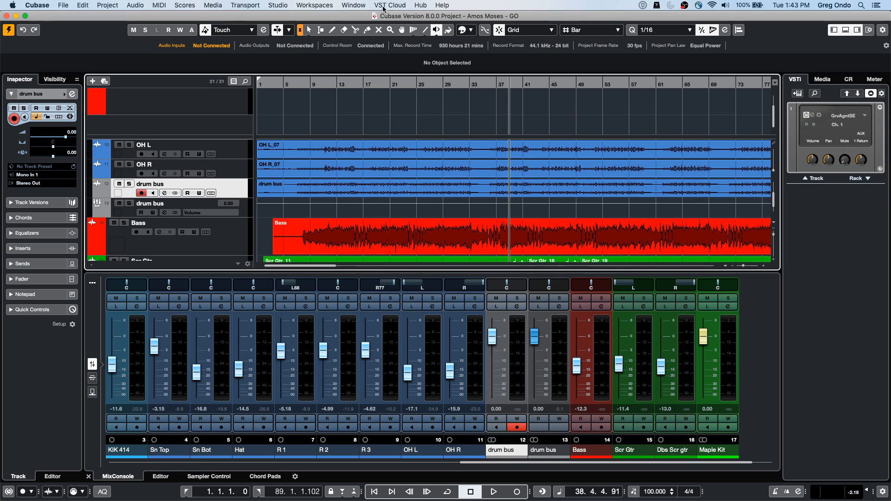
# Step: Open the Control Room audio connections and remove the Talkback channel
pyautogui.click(384, 5)
pyautogui.moveTo(387, 29)
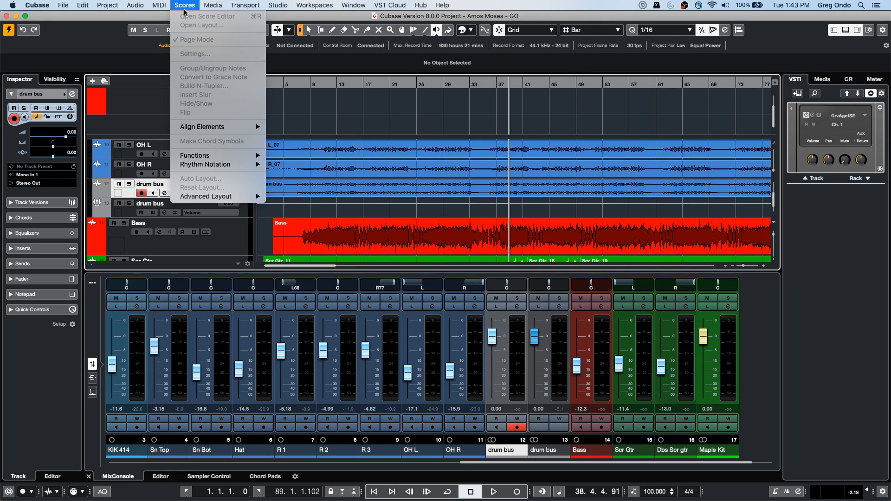
pyautogui.moveTo(246, 6)
pyautogui.moveTo(278, 6)
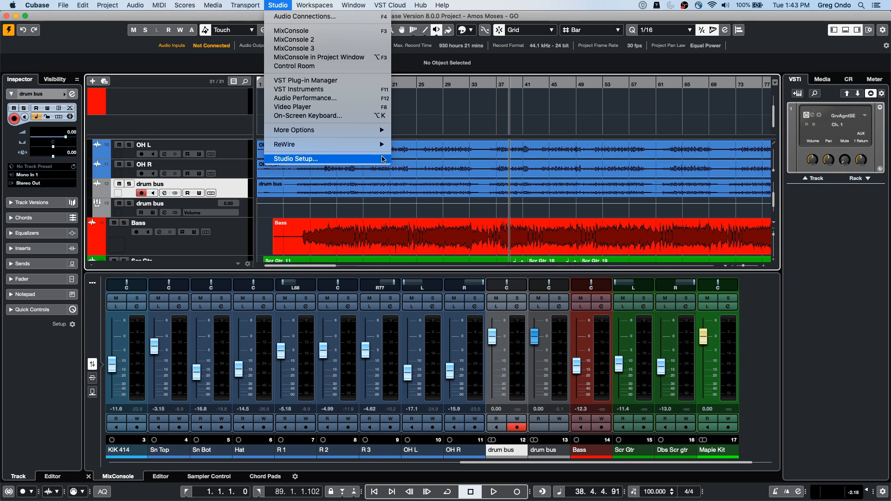
pyautogui.click(316, 16)
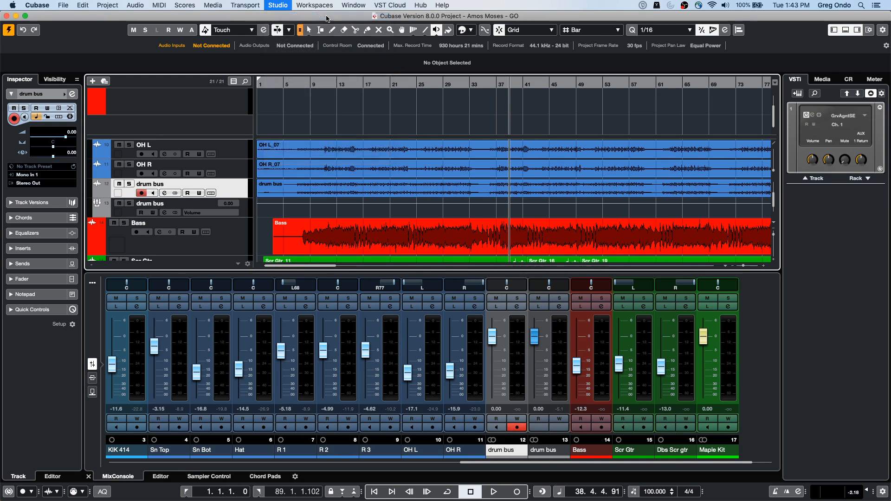
pyautogui.click(116, 175)
pyautogui.rightClick(119, 176)
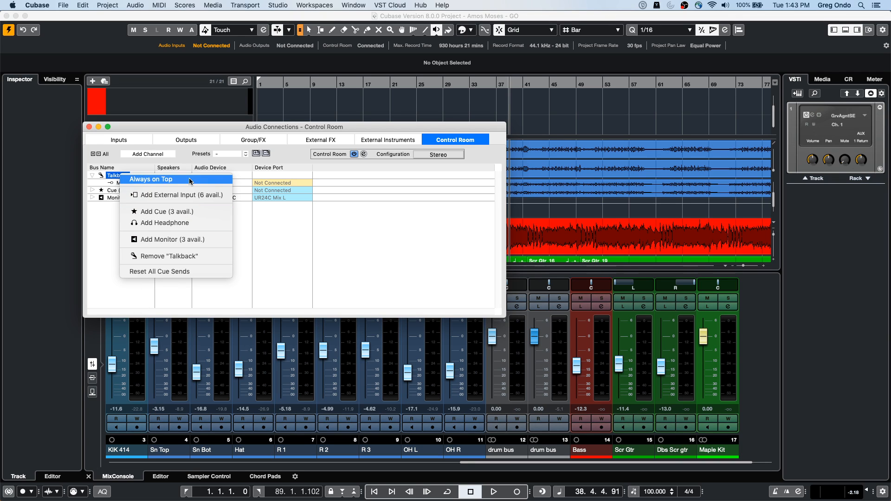
pyautogui.click(167, 256)
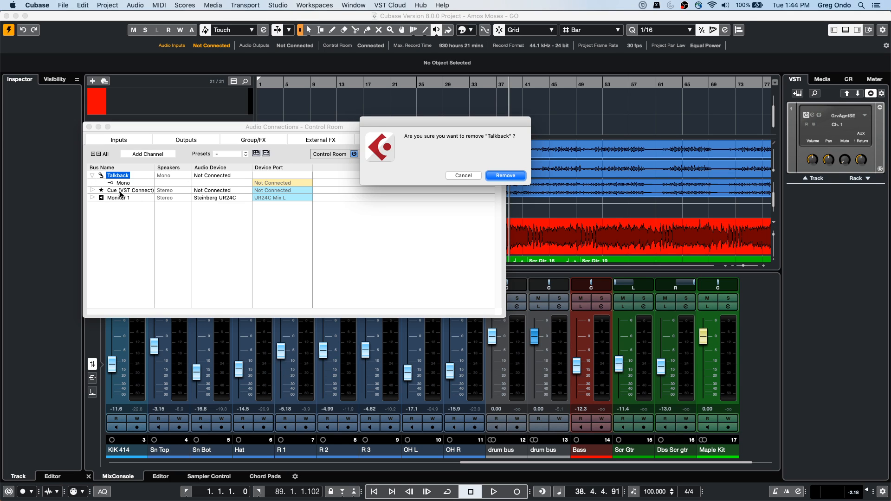
pyautogui.click(507, 176)
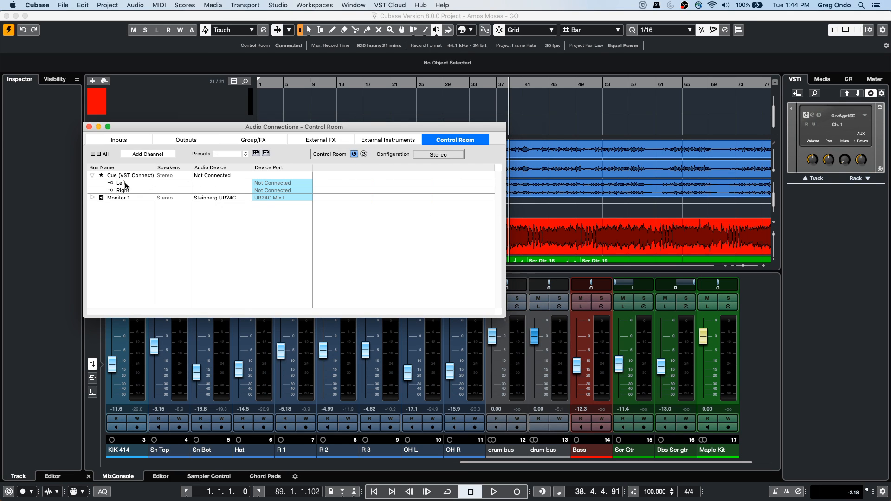
# Step: Remove the Cue (VST Connect) channel from the Control Room connections
pyautogui.rightClick(123, 176)
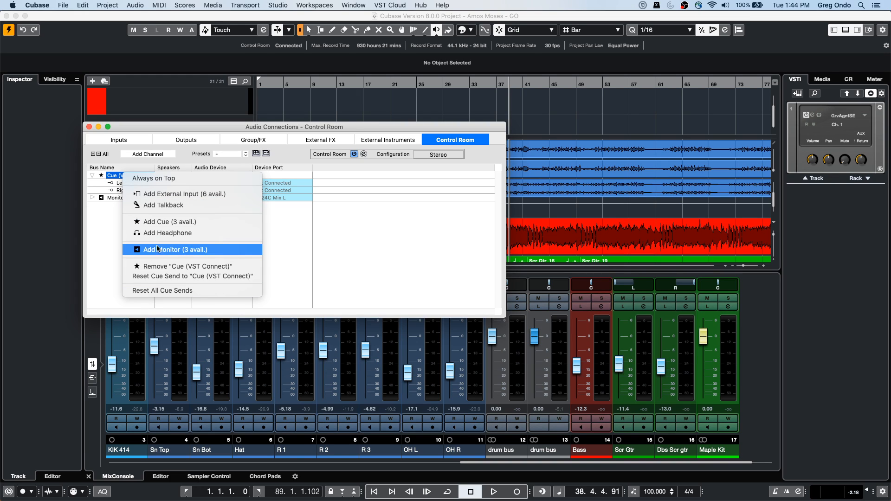
pyautogui.click(211, 266)
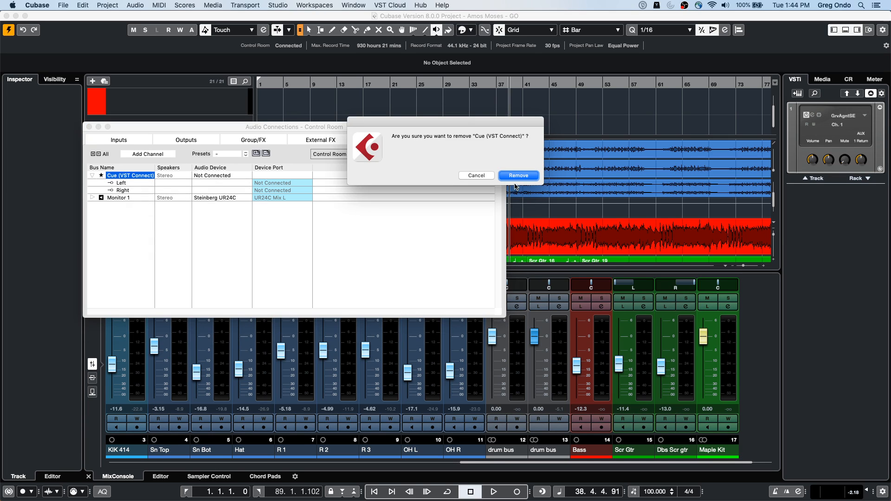
pyautogui.click(518, 176)
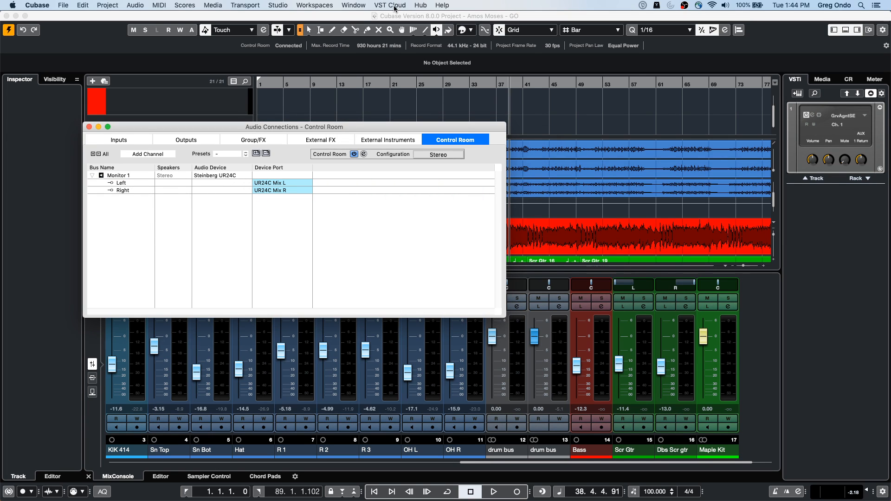
# Step: Create a VST Connect SE setup with UR24C Input 1 as the Talkback device port, and accept the data exchange notice
pyautogui.click(396, 6)
pyautogui.moveTo(397, 26)
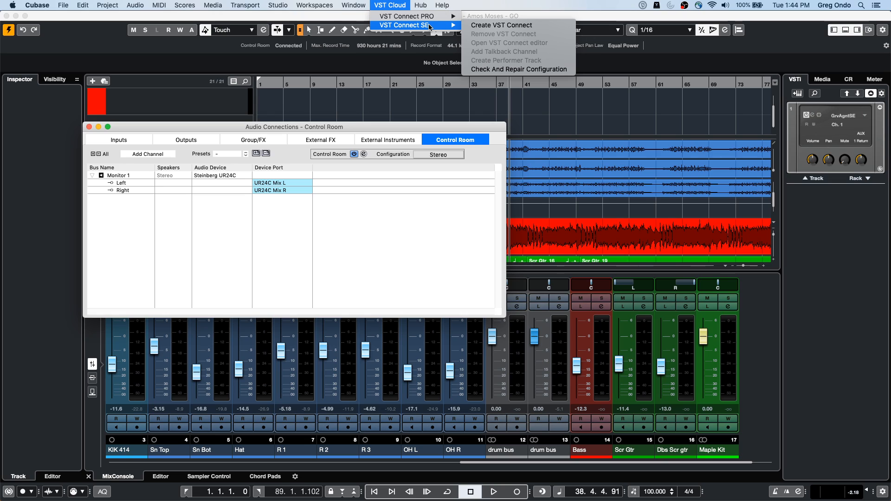
pyautogui.click(495, 26)
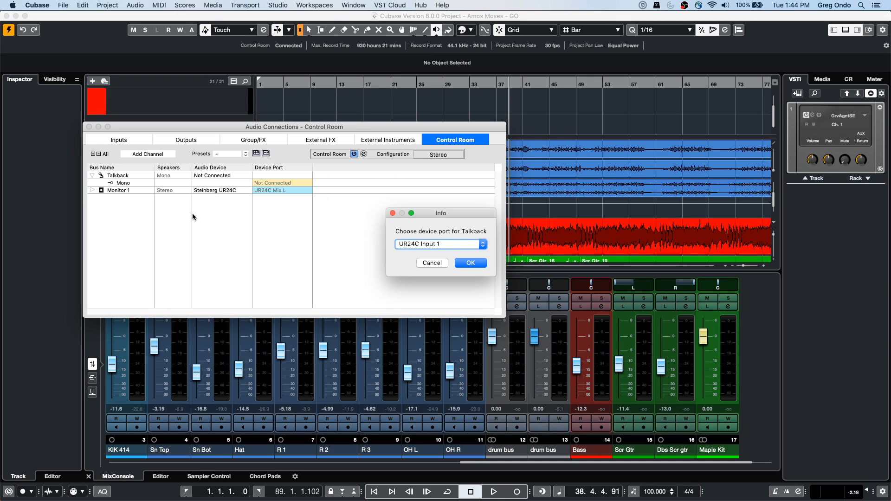
pyautogui.click(471, 263)
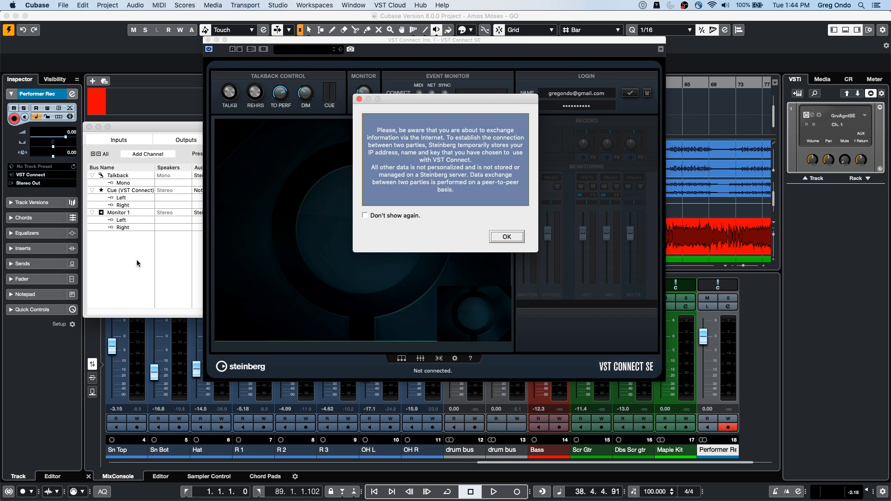
pyautogui.click(503, 237)
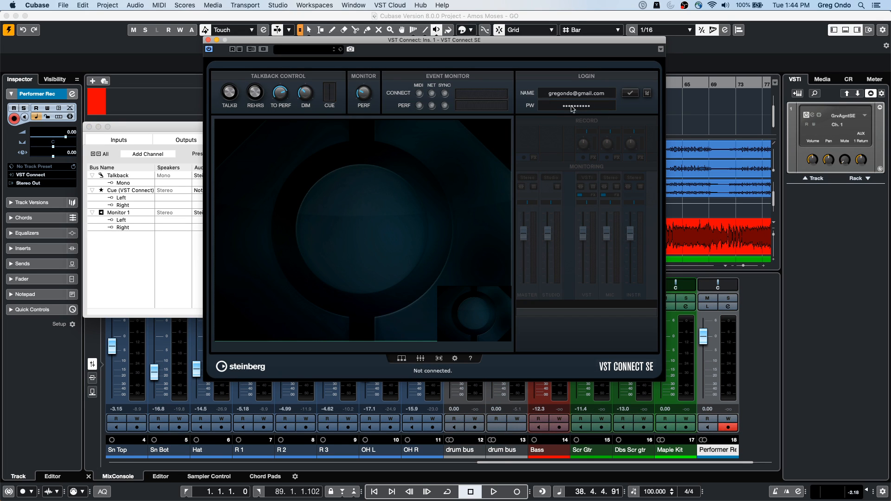
# Step: Log in to VST Connect SE with the stored account details, and view its user search and friends list
pyautogui.click(633, 94)
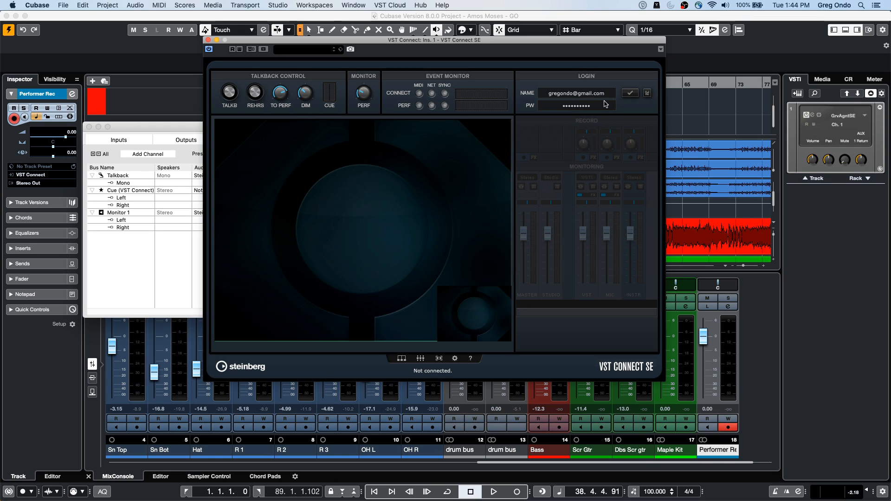
pyautogui.click(631, 93)
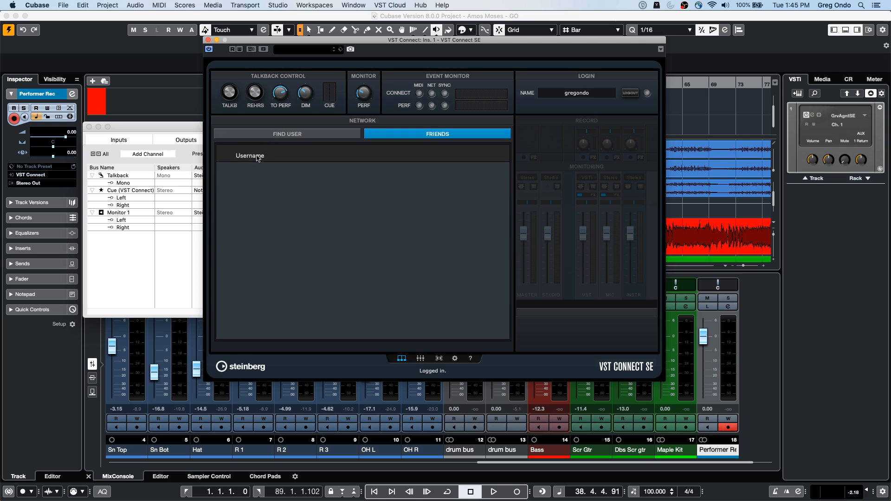
pyautogui.click(273, 134)
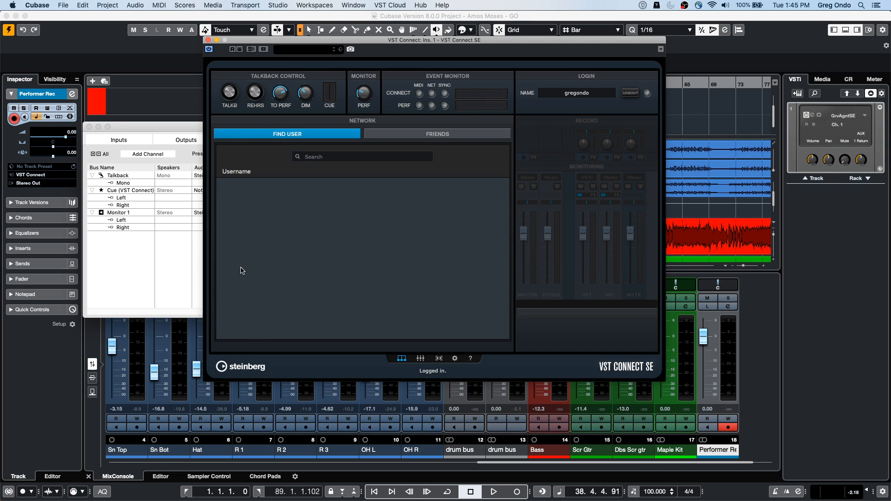
pyautogui.click(396, 135)
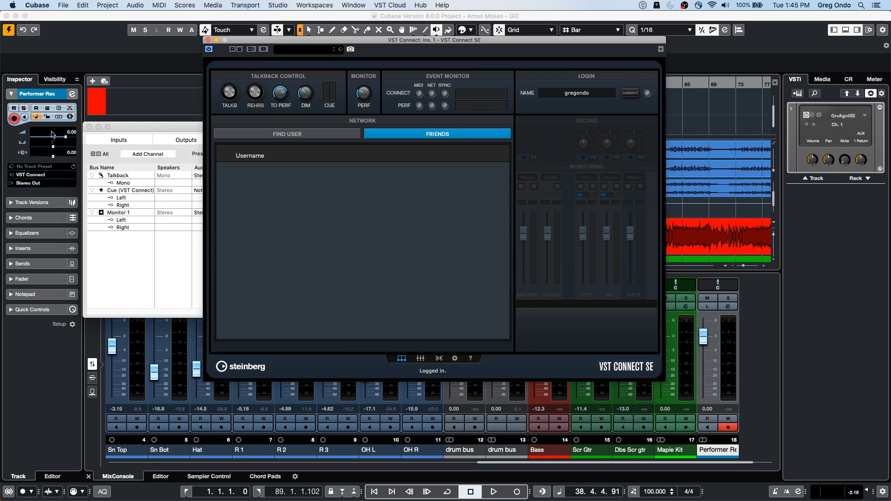
# Step: Close the Audio Connections window and reposition the VST Connect SE window over the middle of the project
pyautogui.click(86, 127)
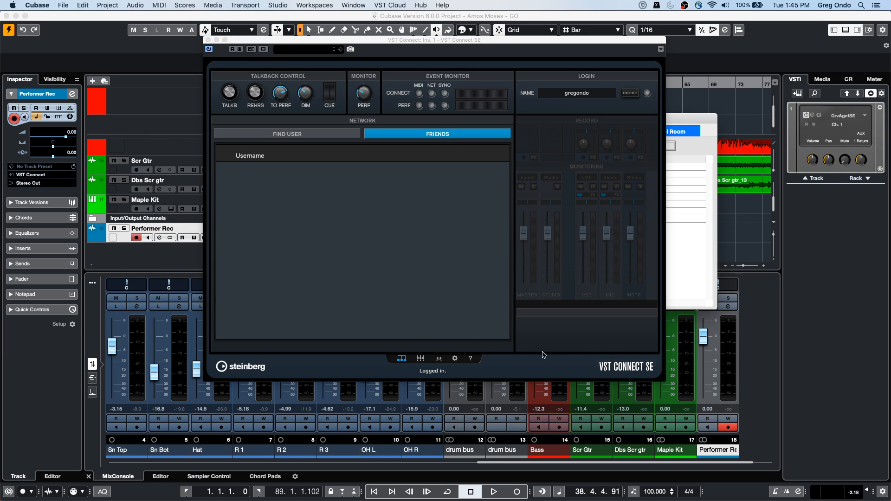
pyautogui.moveTo(282, 42); pyautogui.dragTo(428, 202)
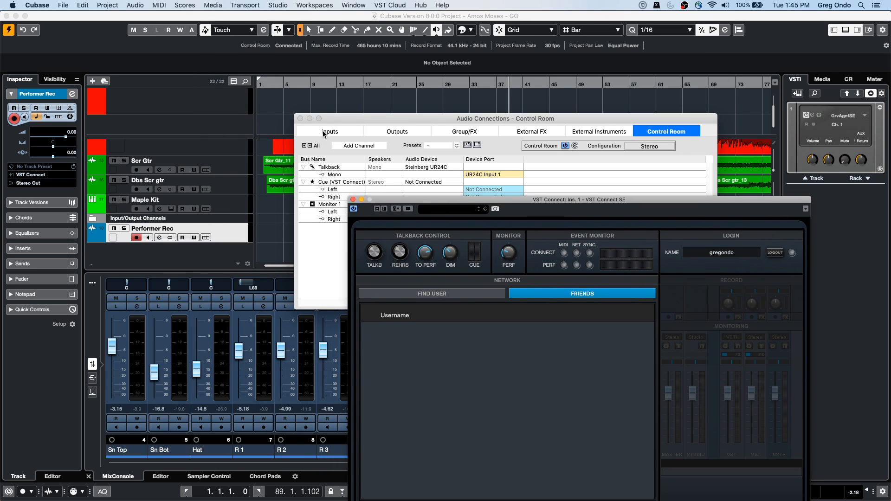
pyautogui.click(299, 118)
pyautogui.moveTo(428, 198); pyautogui.dragTo(278, 152)
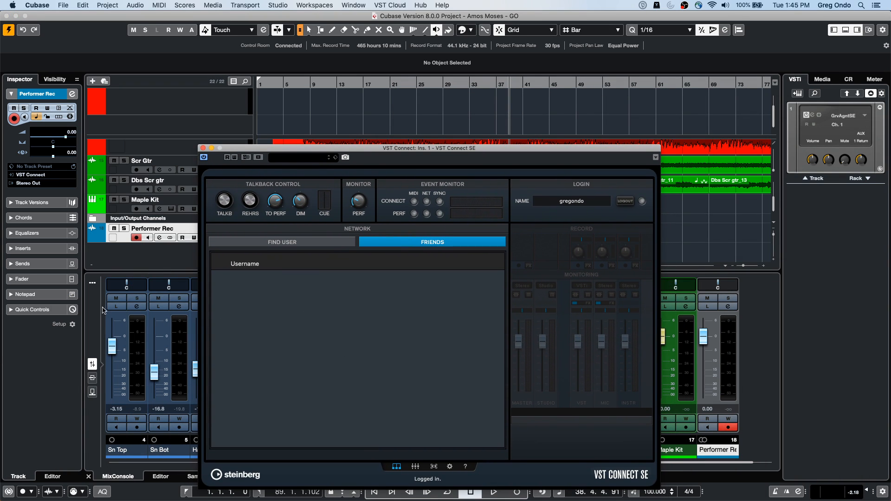
# Step: Open the MixConsole in its own window, and show and expand the Cue Sends rack for the channels
pyautogui.click(92, 283)
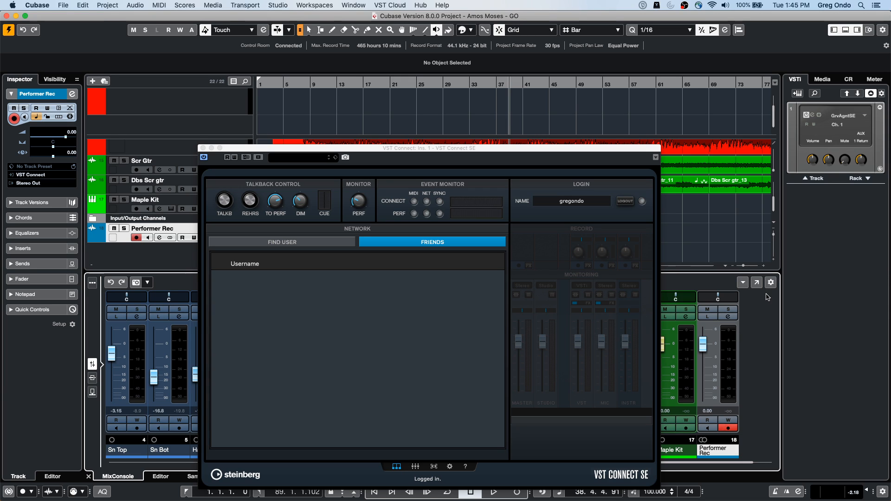
pyautogui.click(758, 283)
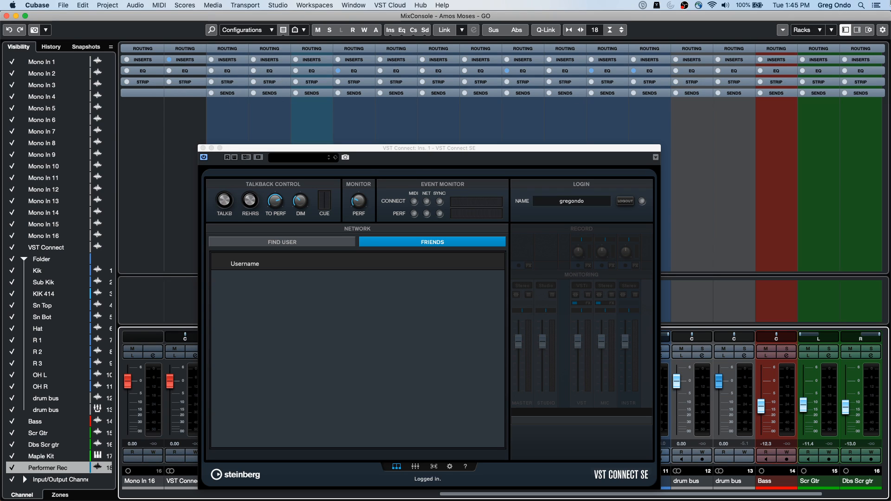
pyautogui.click(820, 30)
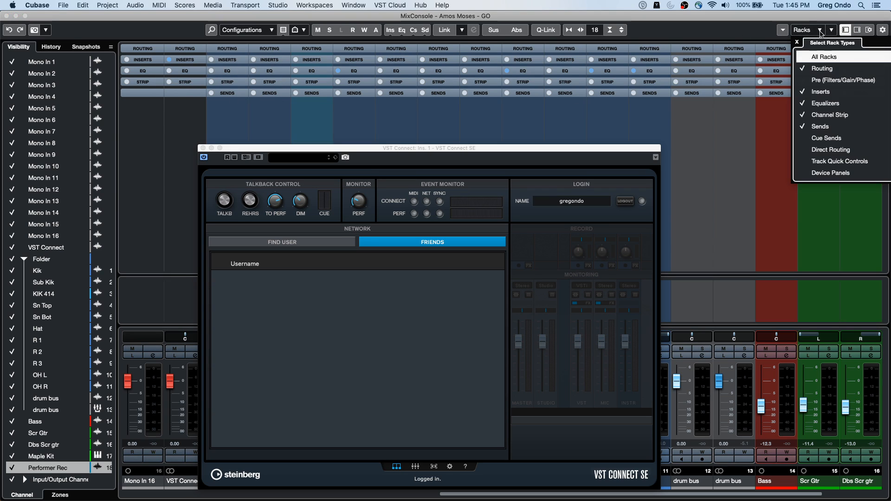
pyautogui.click(829, 141)
pyautogui.click(387, 119)
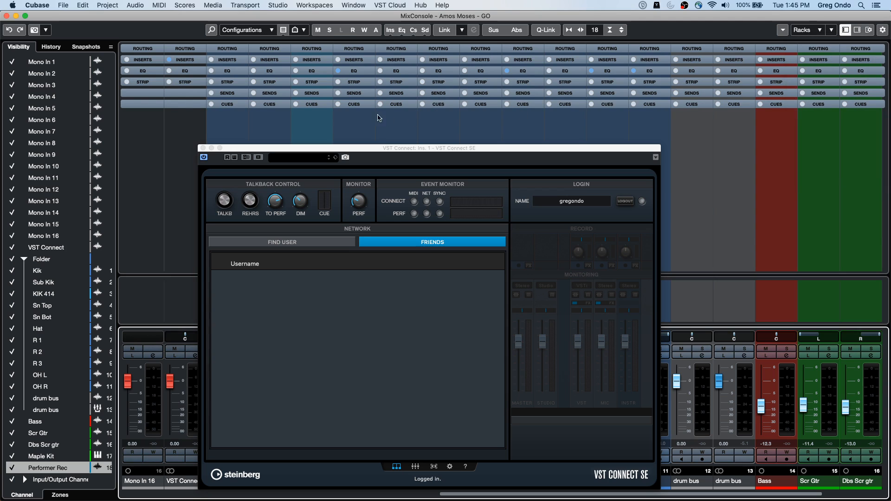
pyautogui.click(357, 107)
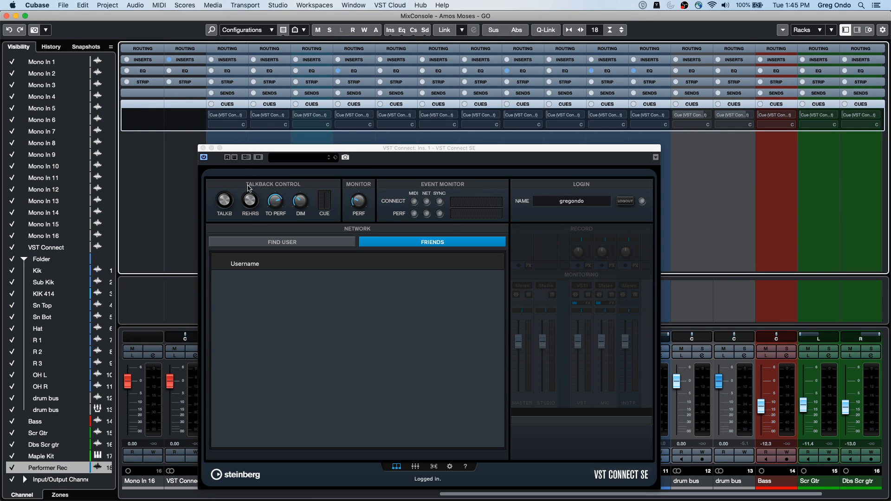
# Step: Select all mixer channels from Kik through Maple Kit, moving the VST Connect SE window out of the way and back
pyautogui.moveTo(265, 148); pyautogui.dragTo(392, 3)
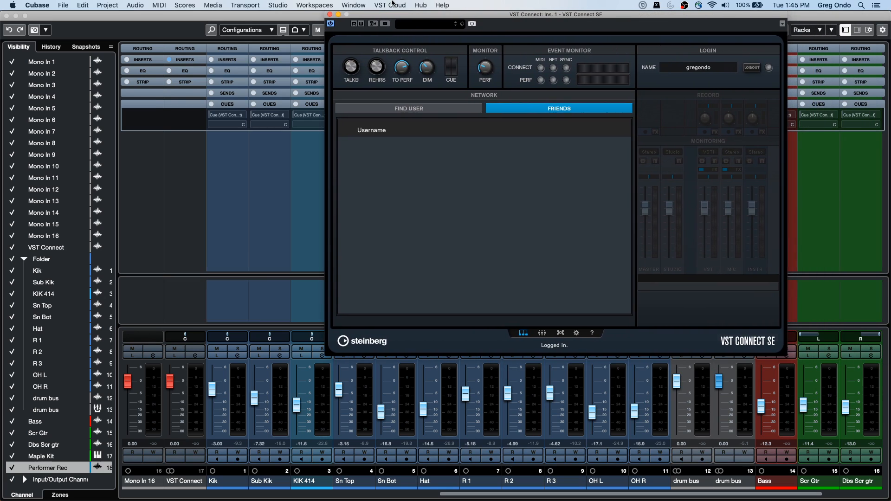
pyautogui.click(237, 410)
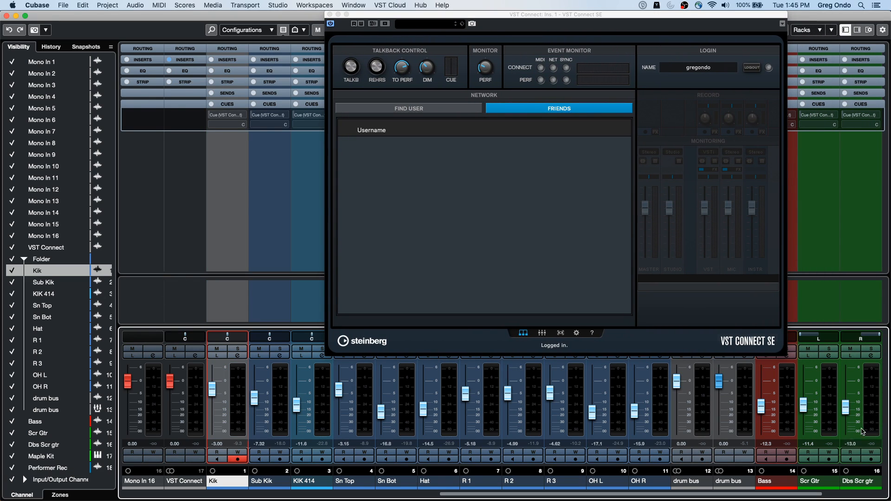
pyautogui.moveTo(808, 495); pyautogui.dragTo(869, 494)
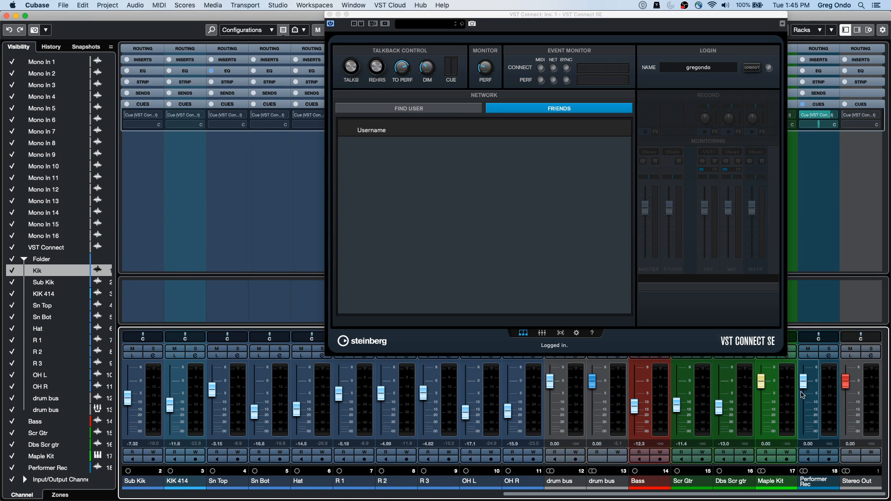
pyautogui.keyDown('shift'); pyautogui.click(789, 392); pyautogui.keyUp('shift')
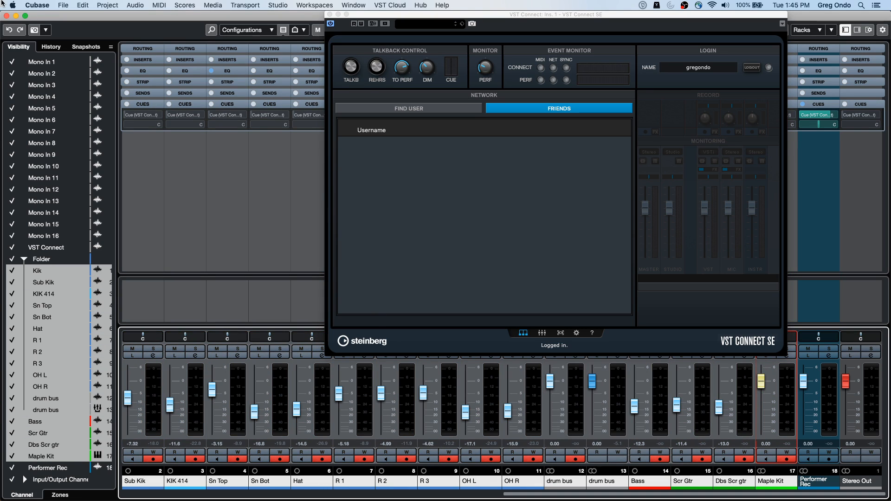
pyautogui.moveTo(386, 15); pyautogui.dragTo(387, 146)
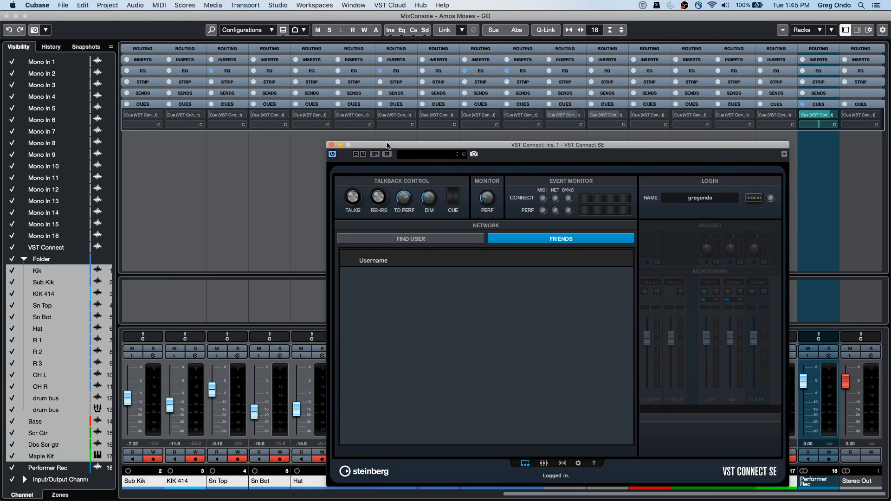
# Step: Turn on Q-Link and activate the VST Connect cue send on all selected channels at once
pyautogui.click(546, 29)
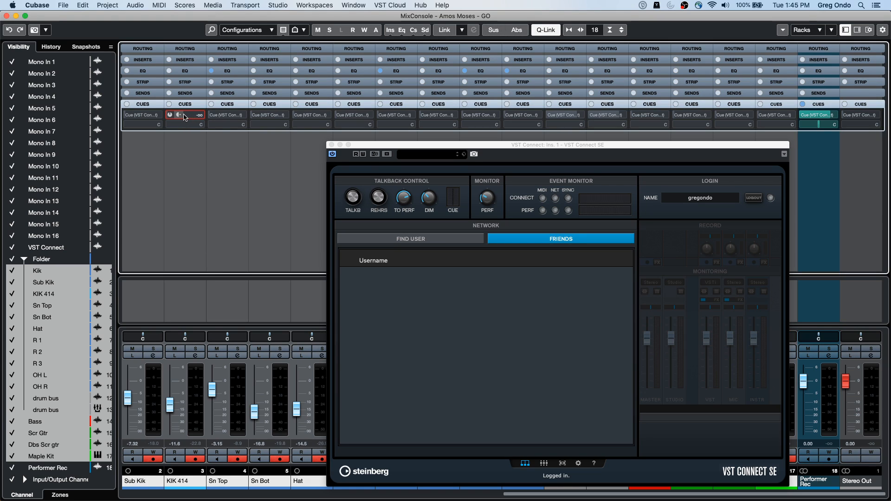
pyautogui.click(169, 115)
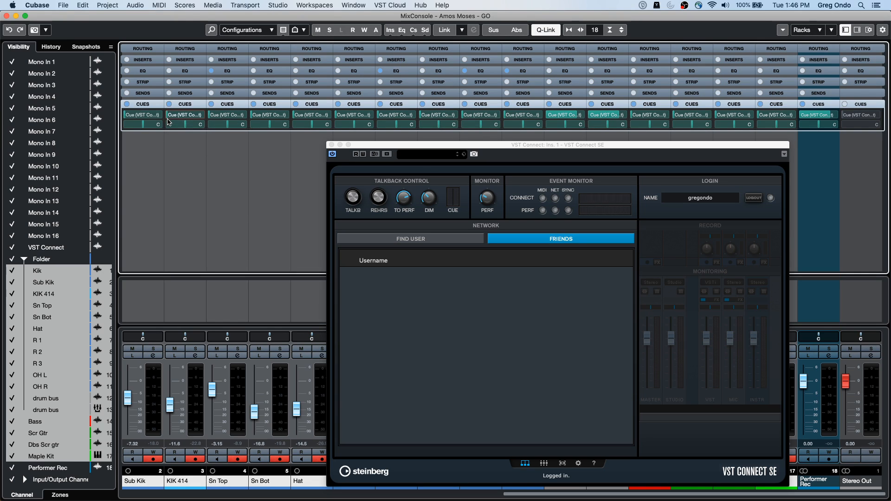
pyautogui.click(170, 115)
pyautogui.click(170, 115)
# Step: Show the Control Room in the MixConsole's right zone and apply the selected channels' current mix levels to the VST Connect cue sends
pyautogui.click(869, 32)
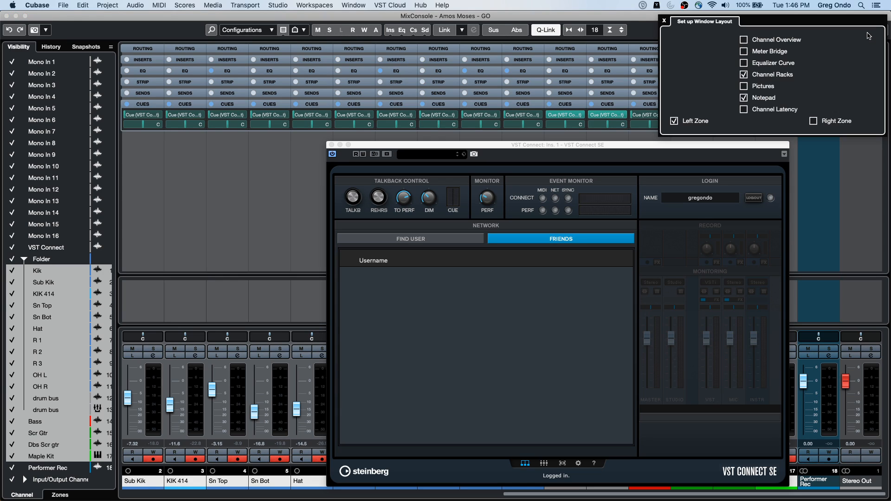
pyautogui.click(813, 121)
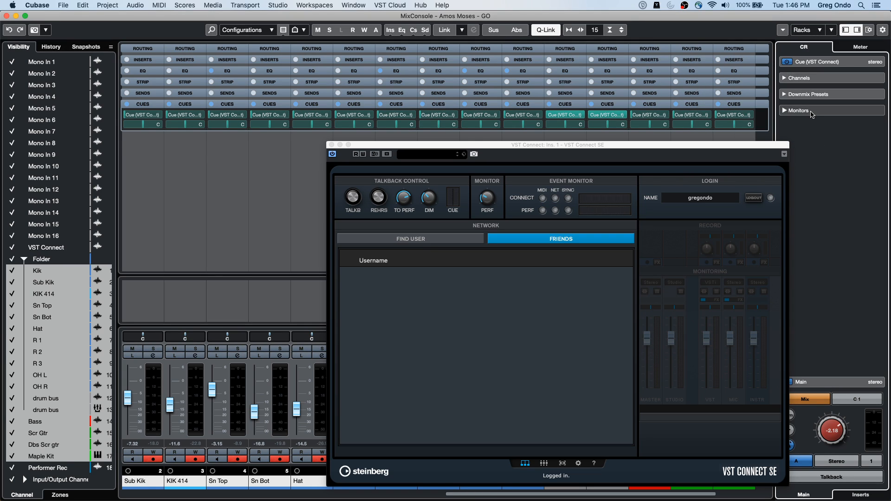
pyautogui.click(808, 62)
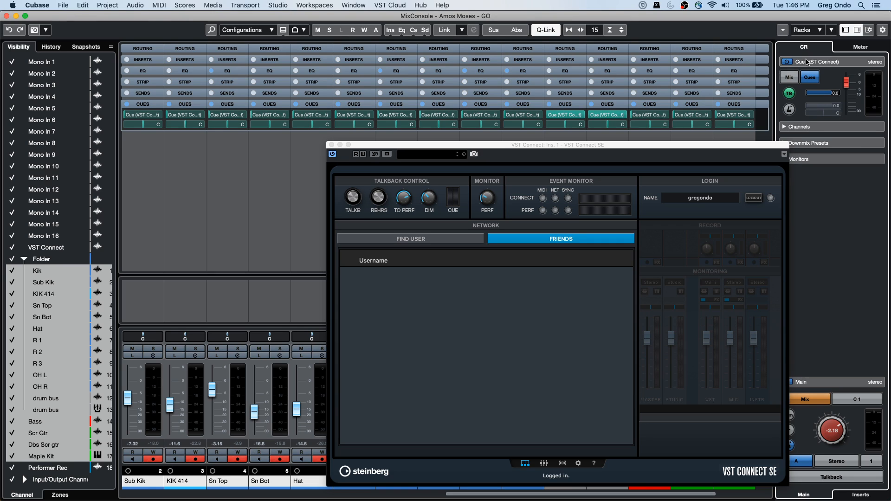
pyautogui.rightClick(827, 80)
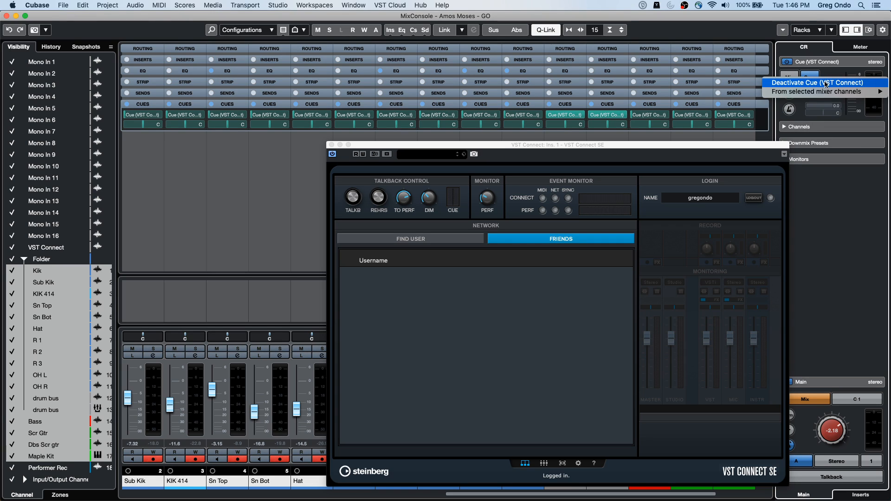
pyautogui.moveTo(827, 91)
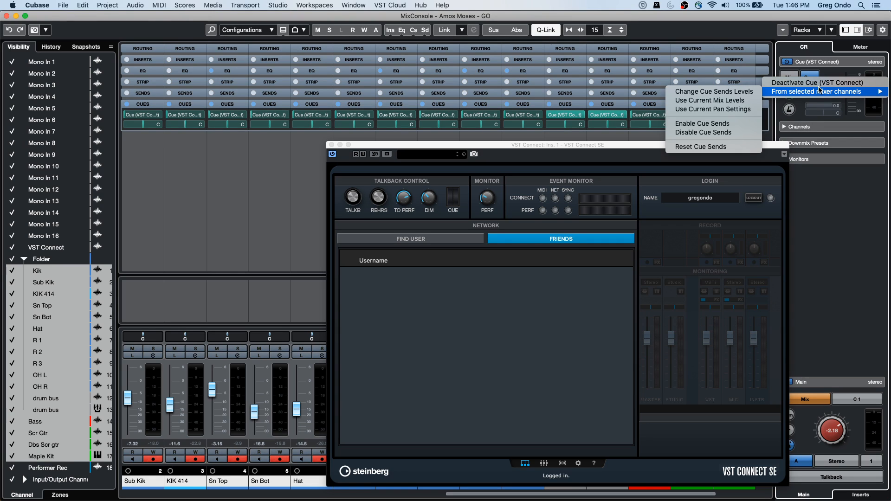
pyautogui.click(752, 101)
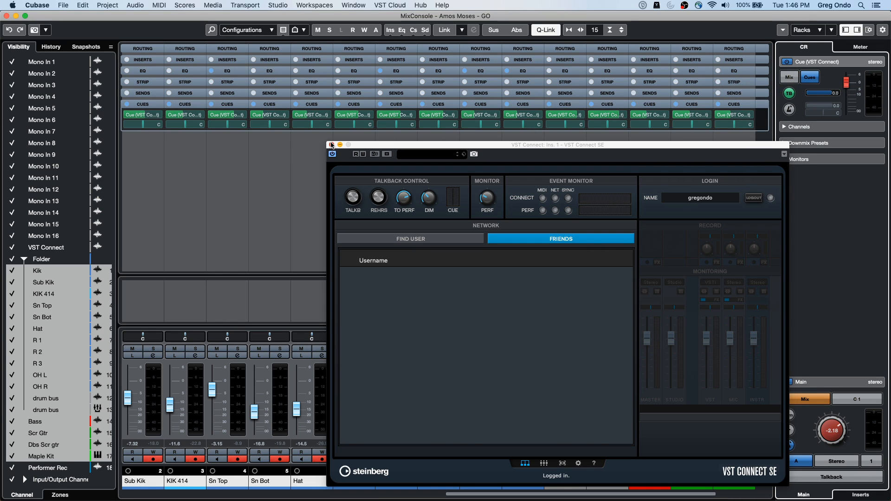
# Step: Close the VST Connect SE window, reopen its editor from the VST Cloud commands, and accept the data exchange notice
pyautogui.click(331, 144)
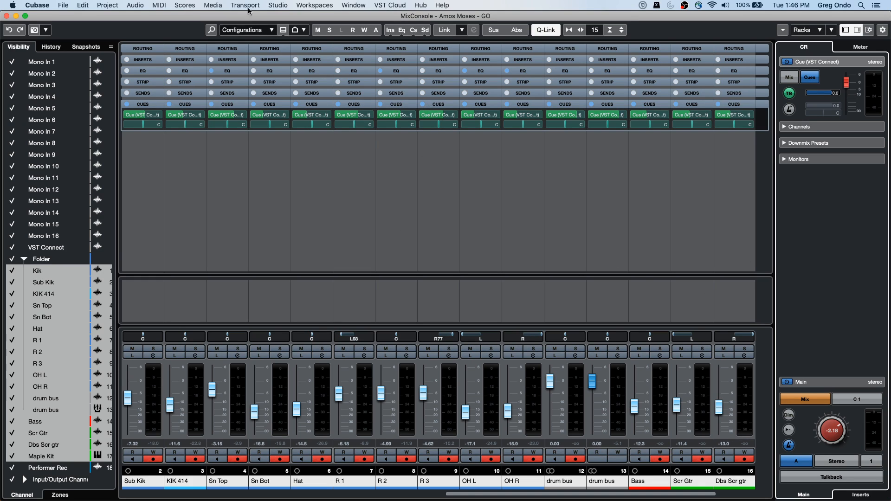
pyautogui.click(287, 5)
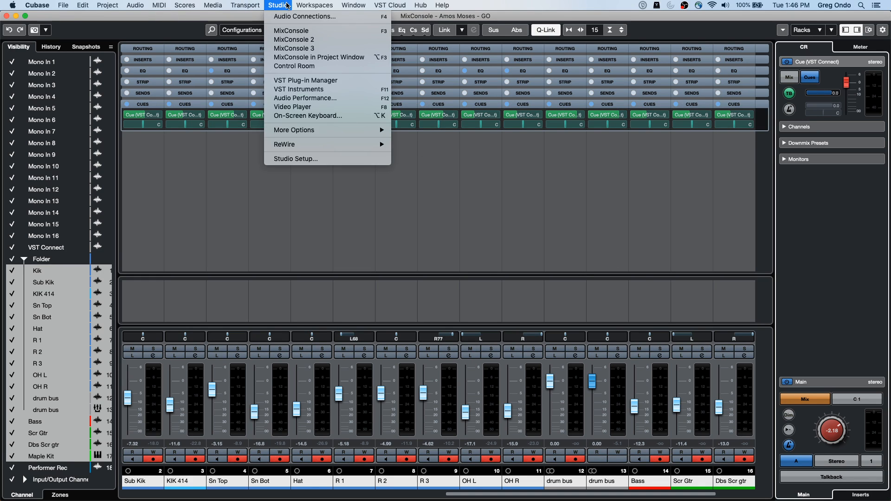
pyautogui.moveTo(349, 5)
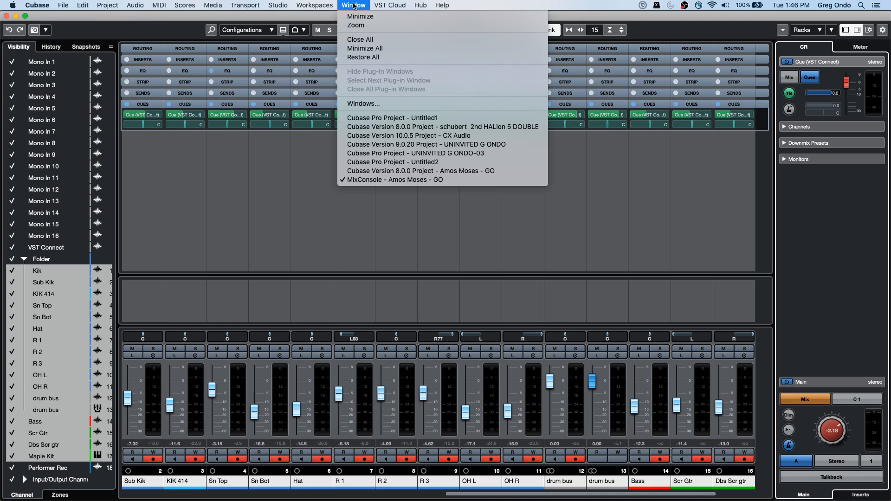
pyautogui.moveTo(390, 6)
pyautogui.moveTo(392, 26)
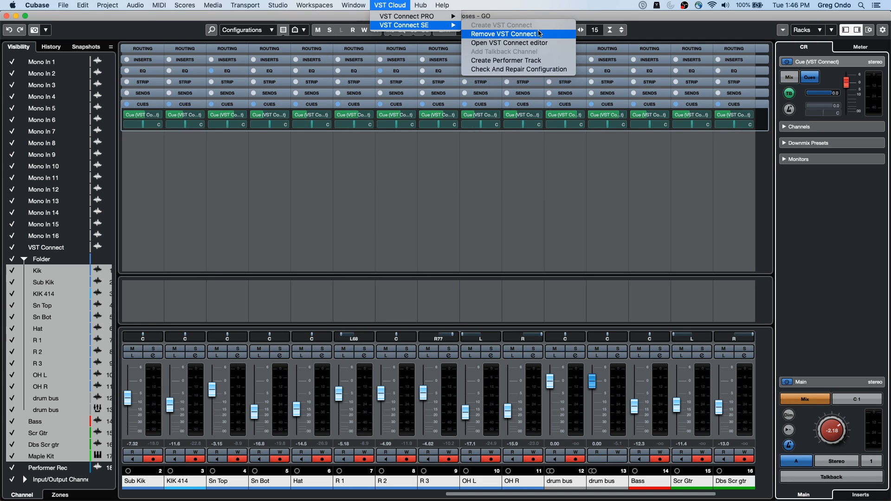
pyautogui.click(541, 42)
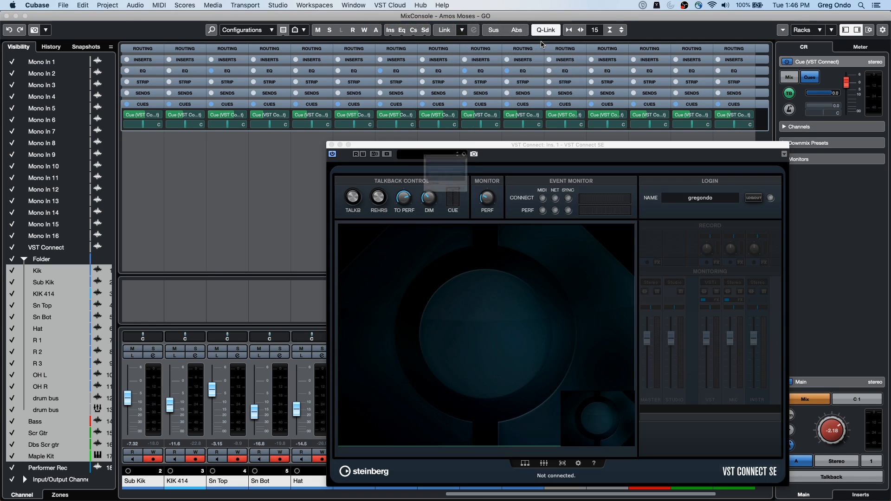
pyautogui.click(507, 237)
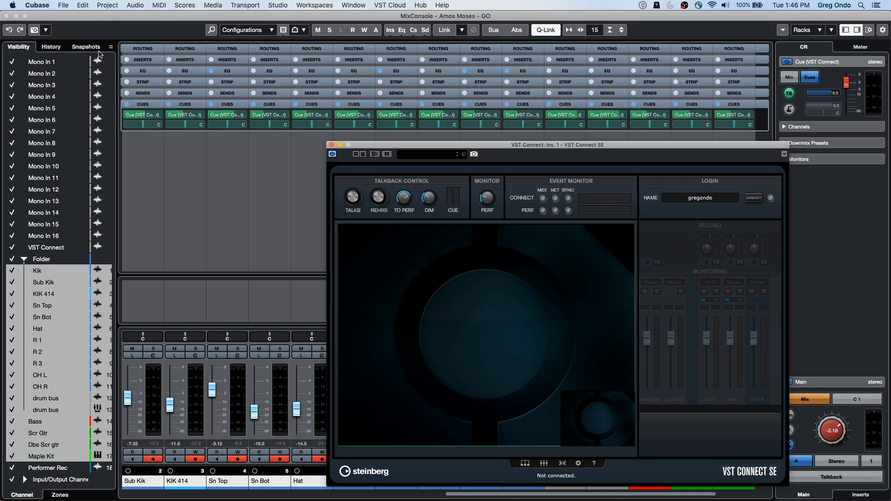
# Step: Close the separate MixConsole and VST Connect SE windows to return to the project window
pyautogui.click(7, 16)
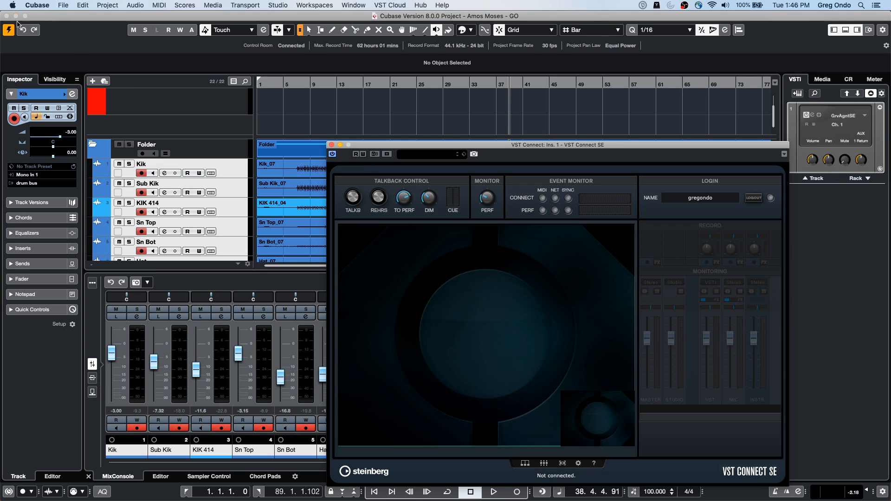
pyautogui.click(332, 145)
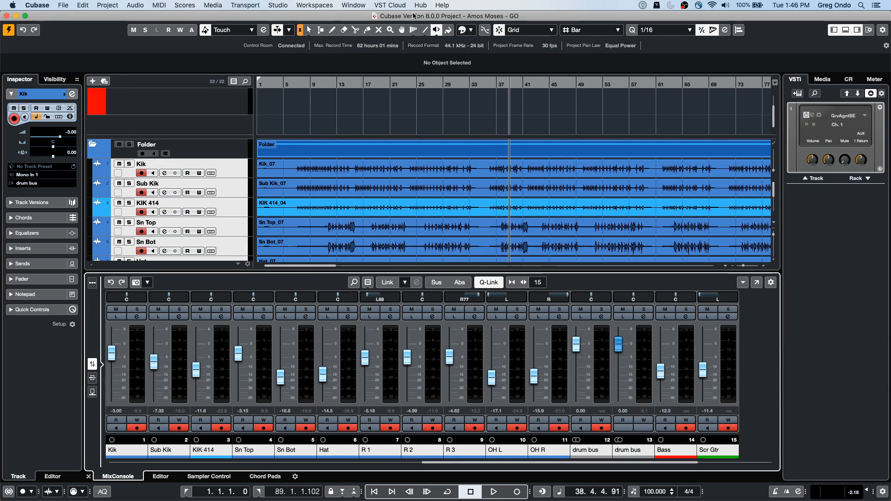
# Step: Open the VST Connect SE editor over the project window and accept the data exchange notice
pyautogui.click(395, 6)
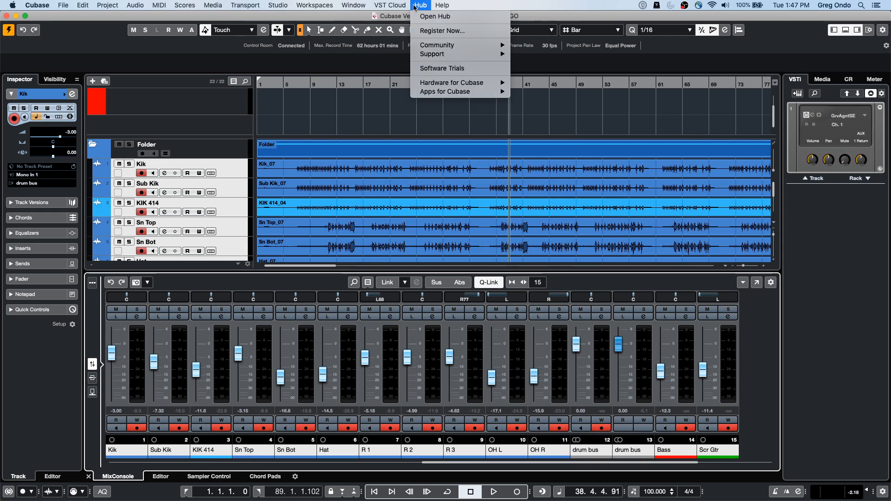
pyautogui.moveTo(401, 8)
pyautogui.moveTo(418, 25)
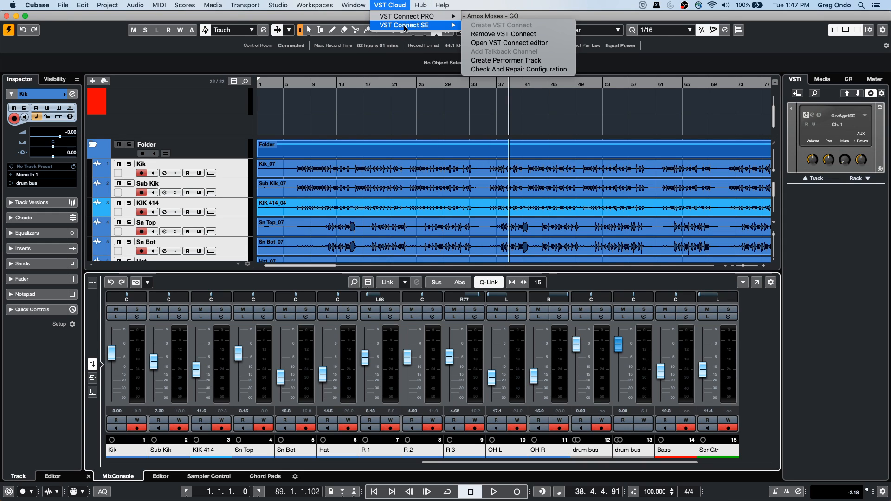
pyautogui.click(533, 43)
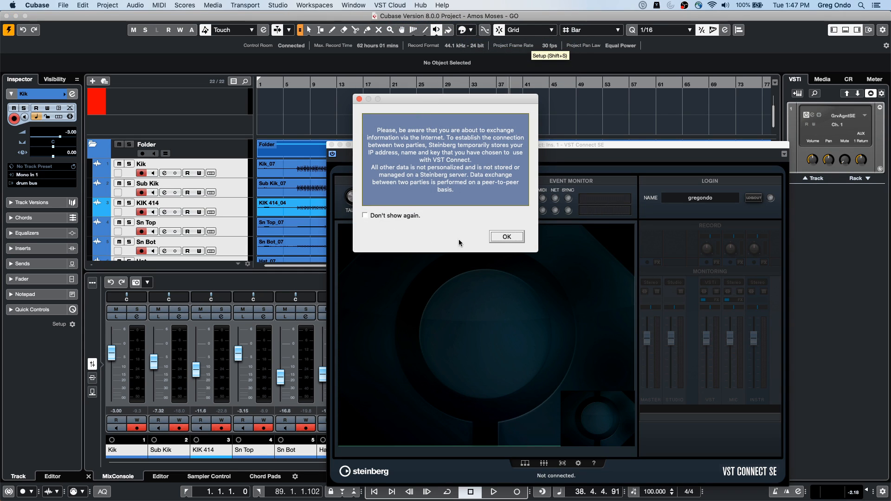
pyautogui.click(500, 237)
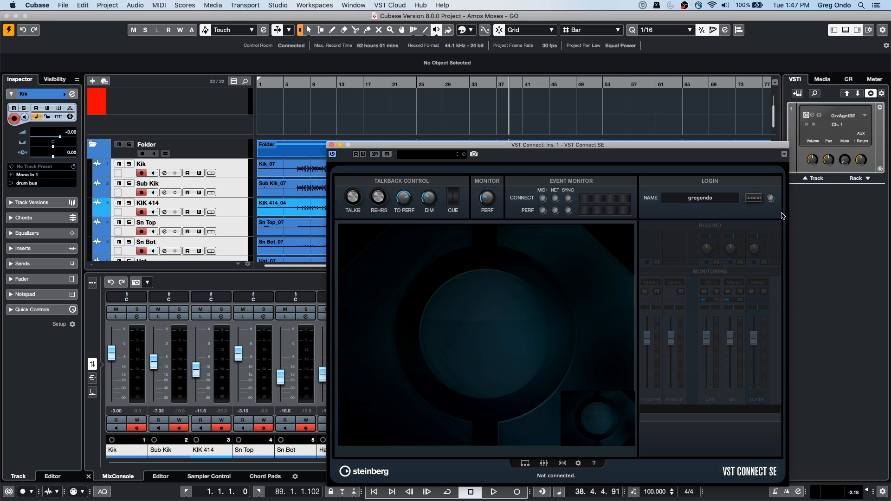
# Step: Log in to VST Connect SE with the stored account and look over its Find User and Friends pages
pyautogui.click(754, 199)
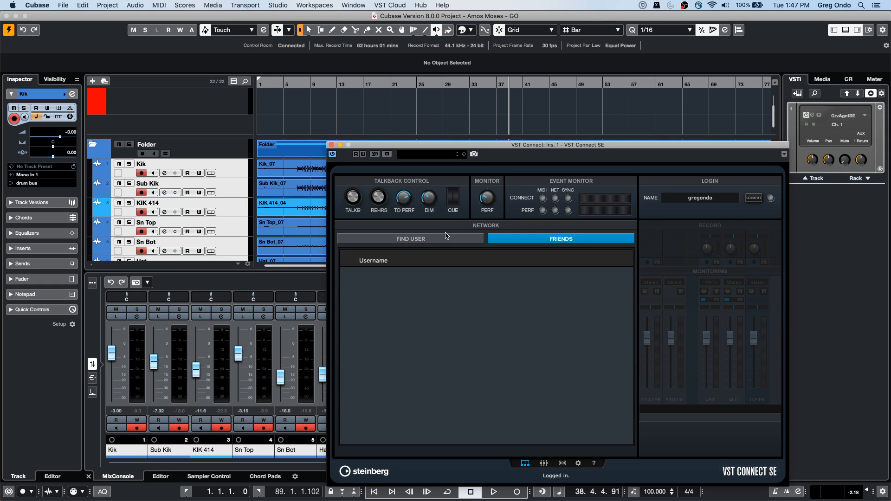
pyautogui.click(474, 238)
pyautogui.click(510, 237)
# Step: Move the VST Connect SE window higher, review its Find User and Friends pages again, and close it
pyautogui.moveTo(404, 144); pyautogui.dragTo(430, 90)
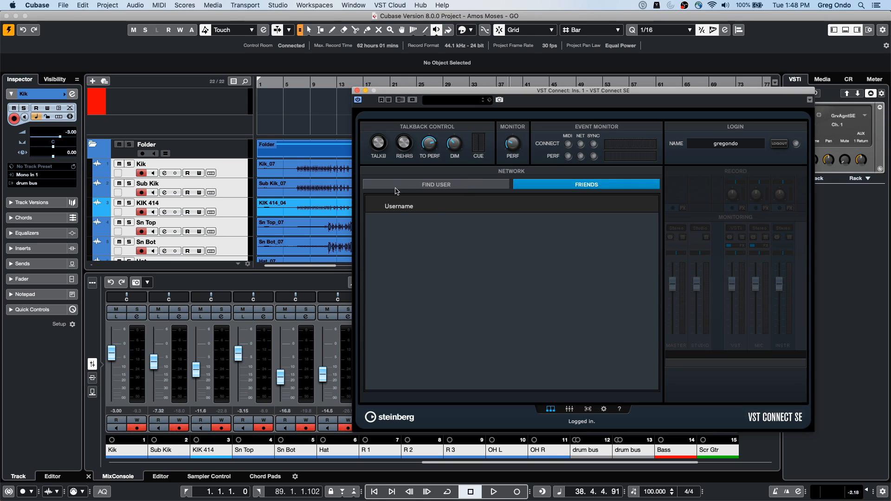
pyautogui.click(453, 187)
pyautogui.click(525, 186)
pyautogui.click(357, 90)
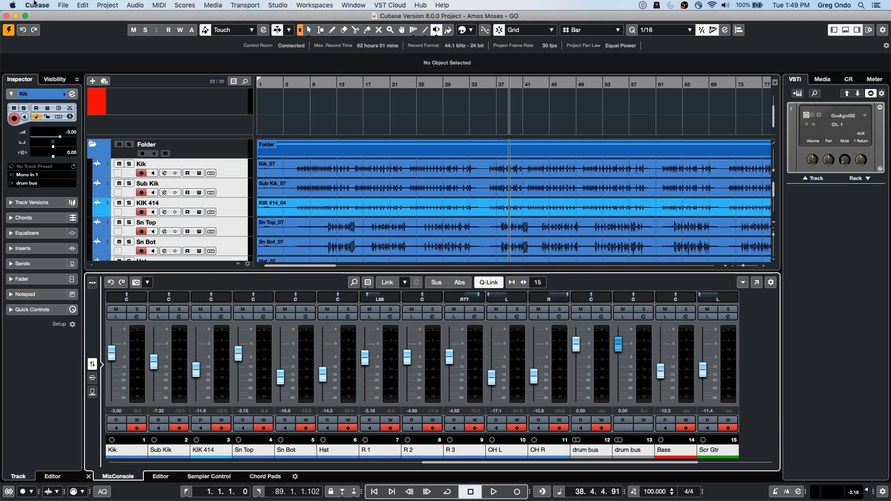
# Step: Open the Preferences and show the MIDI File import and export options
pyautogui.click(63, 5)
pyautogui.moveTo(40, 4)
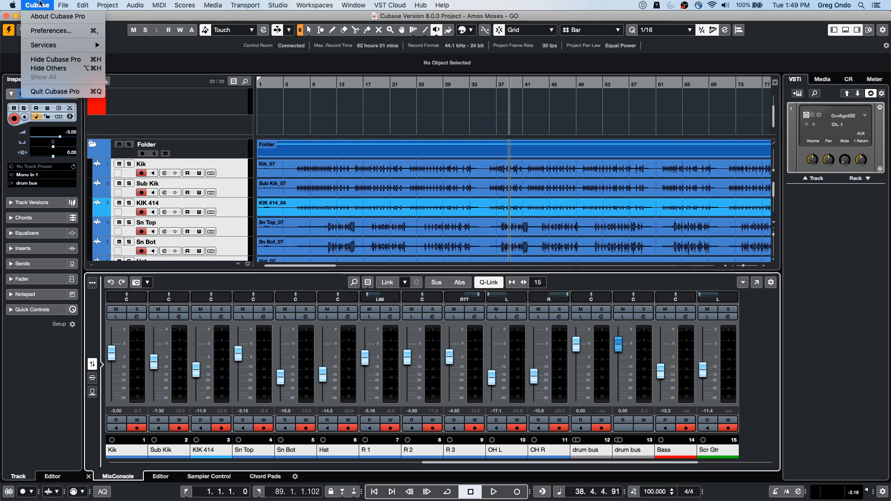
pyautogui.click(51, 31)
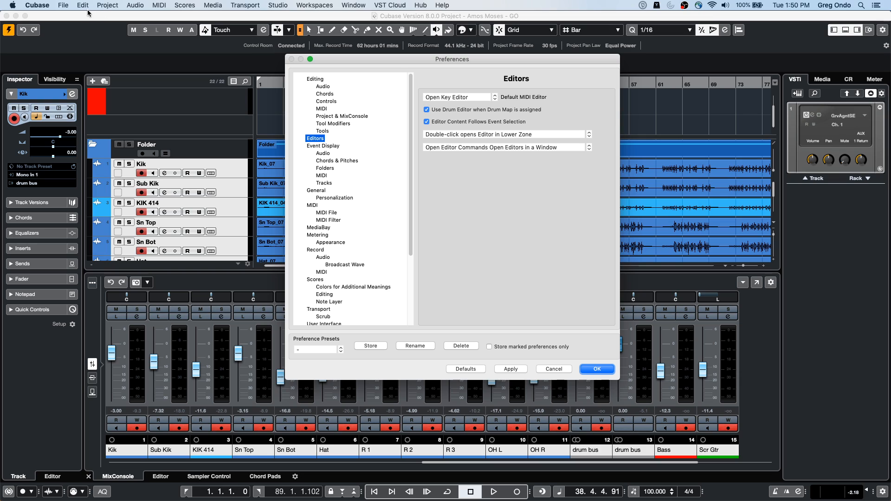
pyautogui.click(47, 4)
pyautogui.click(328, 174)
pyautogui.click(329, 212)
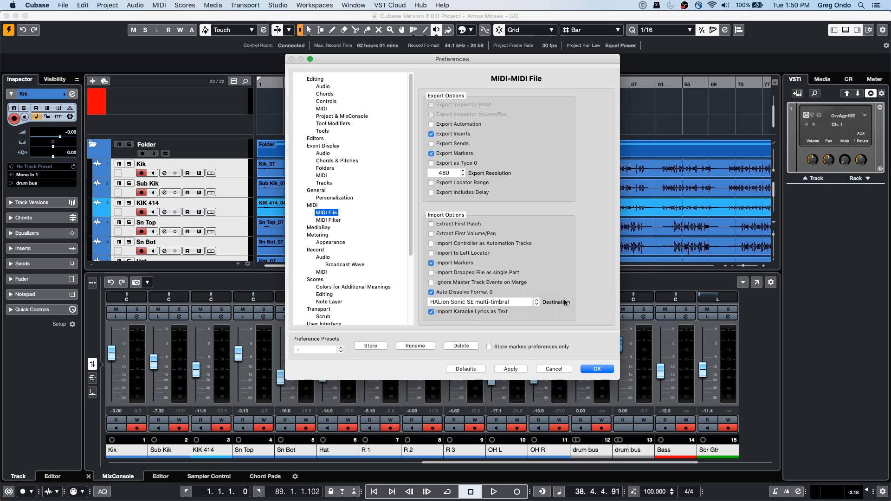
# Step: Try MIDI Tracks and Instrument Tracks as the MIDI import destination, and set it back to HALion Sonic SE multi-timbral
pyautogui.click(532, 304)
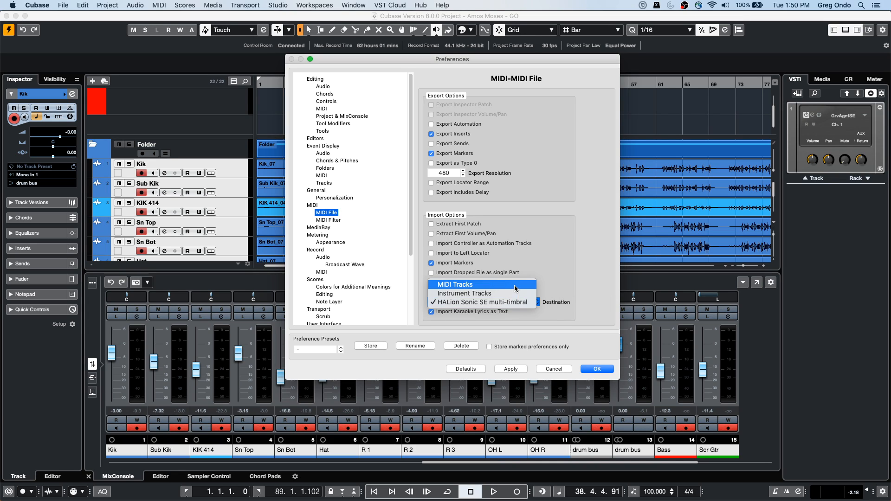
pyautogui.click(514, 288)
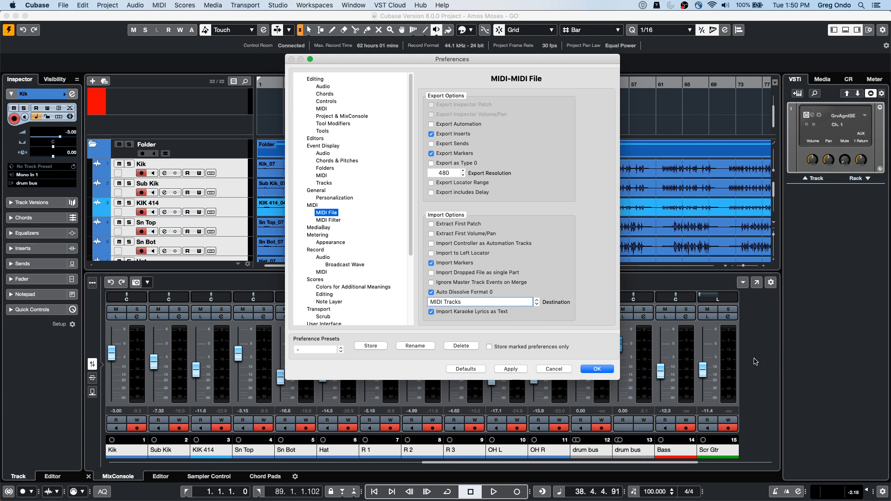
pyautogui.click(466, 302)
pyautogui.click(466, 312)
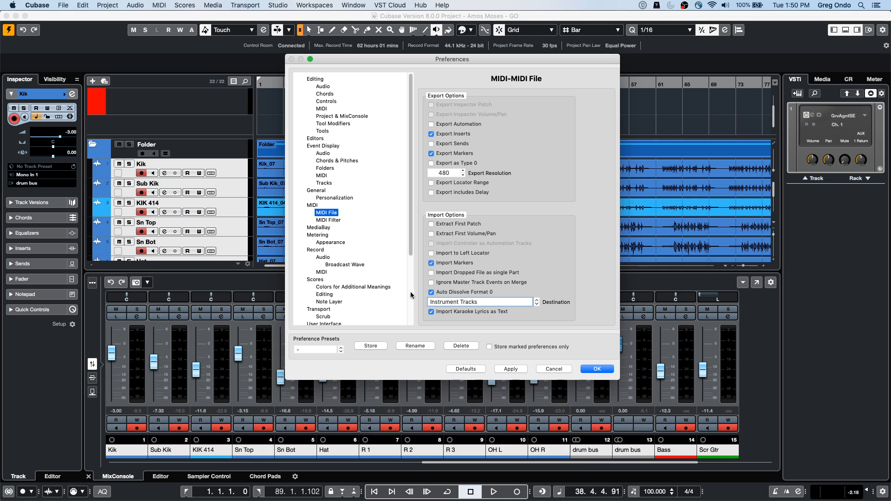
pyautogui.click(454, 307)
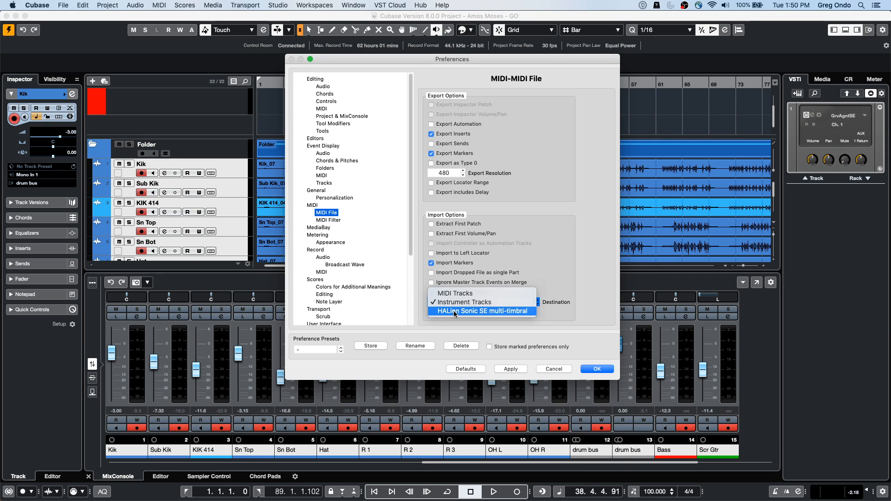
pyautogui.click(454, 312)
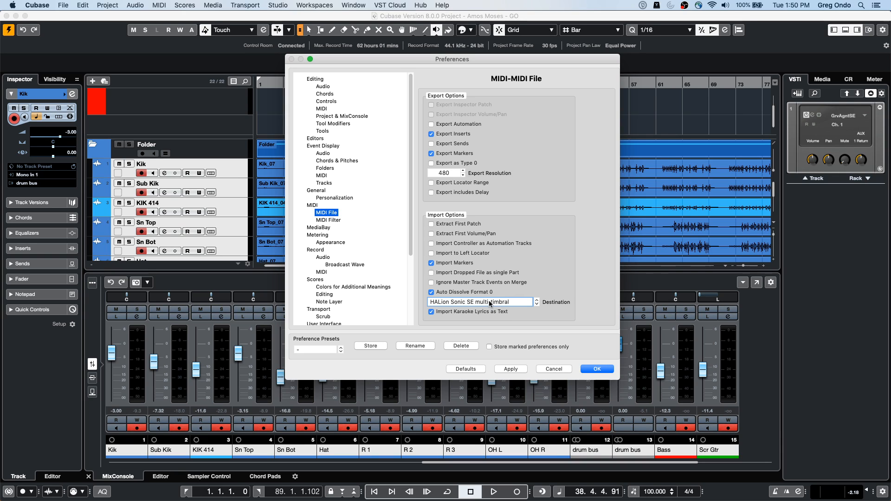
# Step: Review the available MIDI import destinations once more and accept the Preferences with HALion Sonic SE multi-timbral kept
pyautogui.click(37, 5)
pyautogui.press('Escape')
pyautogui.click(508, 303)
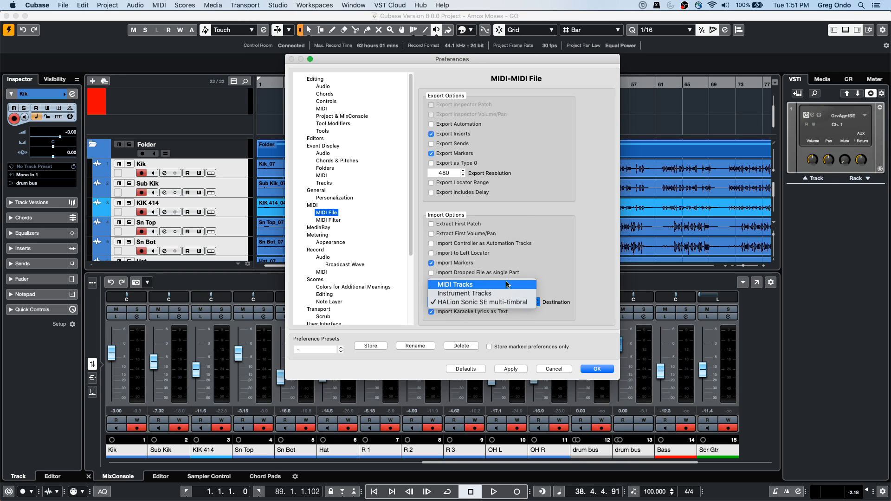
pyautogui.click(565, 340)
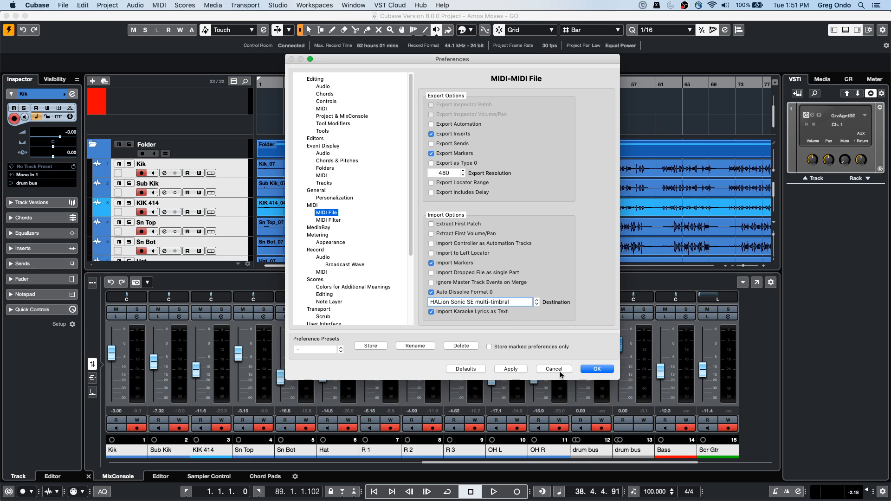
pyautogui.click(596, 370)
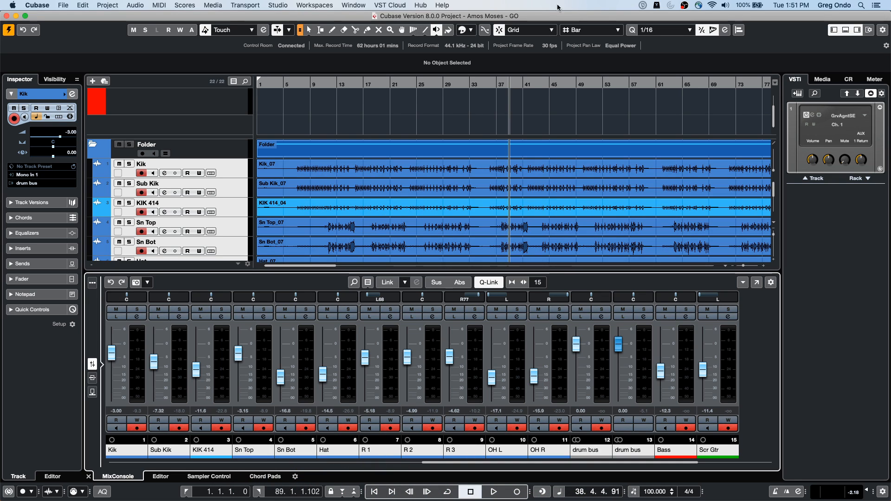
pyautogui.moveTo(290, 83); pyautogui.dragTo(283, 113)
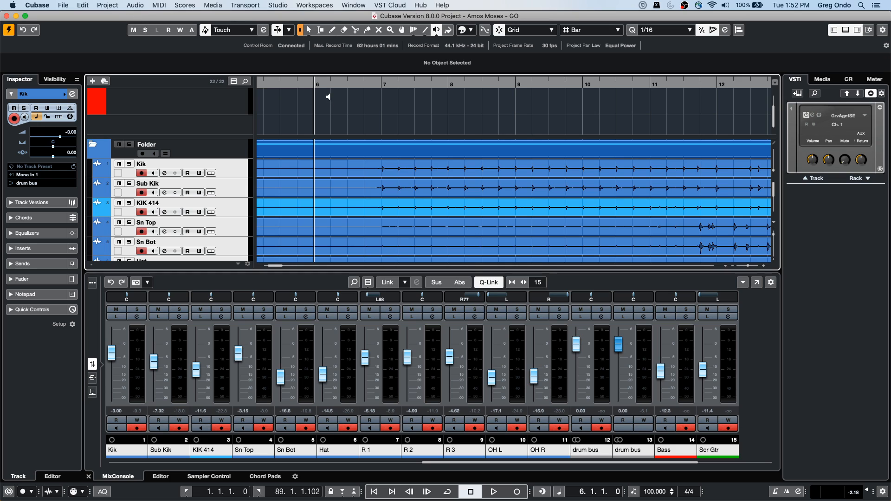
pyautogui.rightClick(167, 127)
pyautogui.click(196, 95)
pyautogui.rightClick(195, 103)
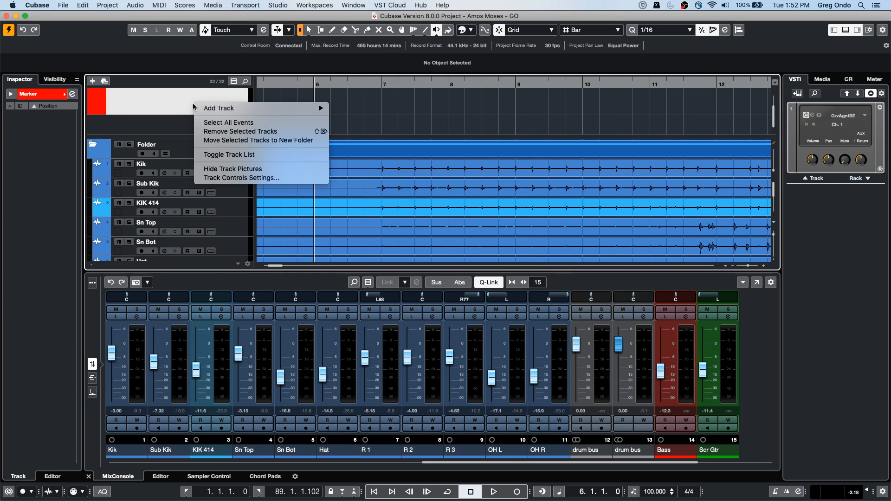
pyautogui.click(164, 143)
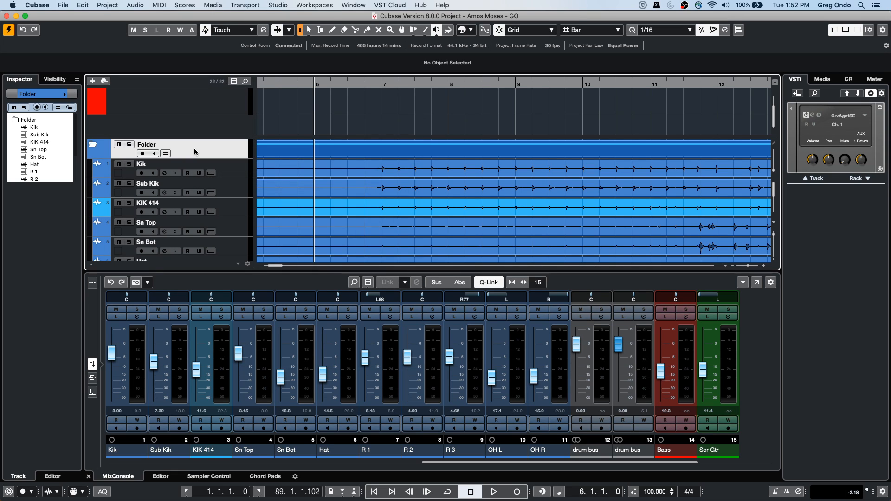
# Step: Add a Signature track to the project from the Folder track and bring it into view in the track list
pyautogui.rightClick(194, 148)
pyautogui.moveTo(256, 152)
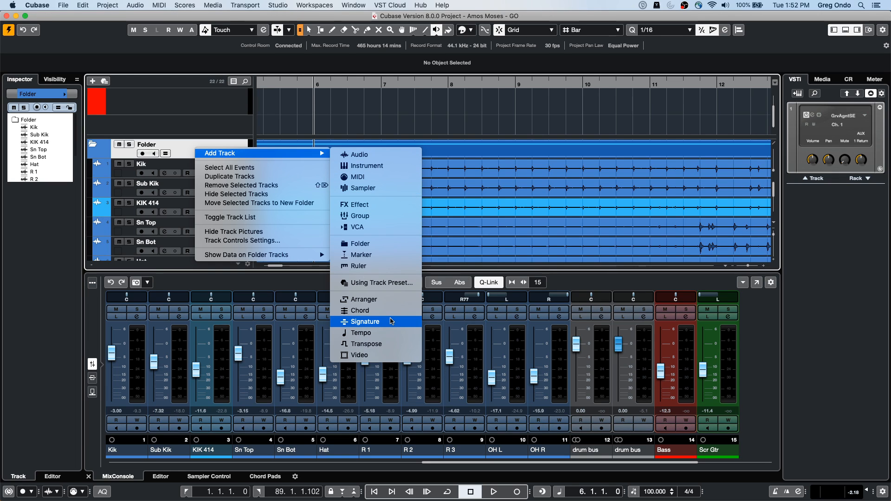
pyautogui.click(392, 321)
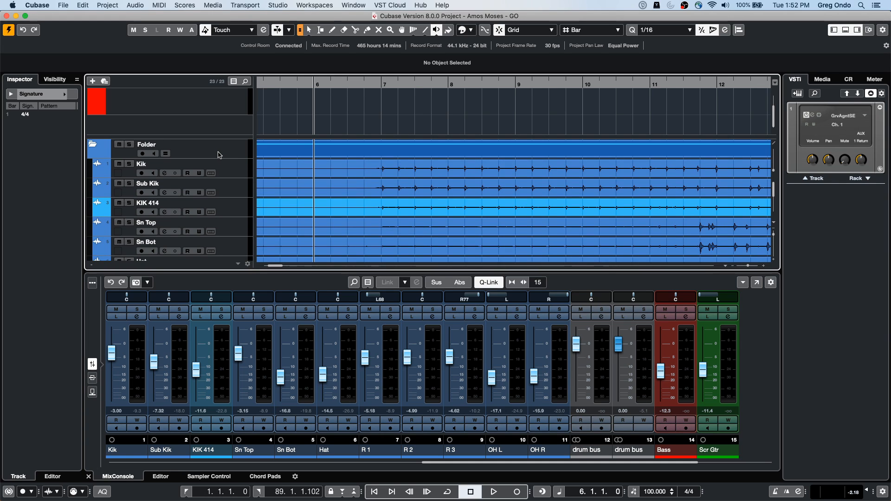
pyautogui.scroll(-10, 219, 155)
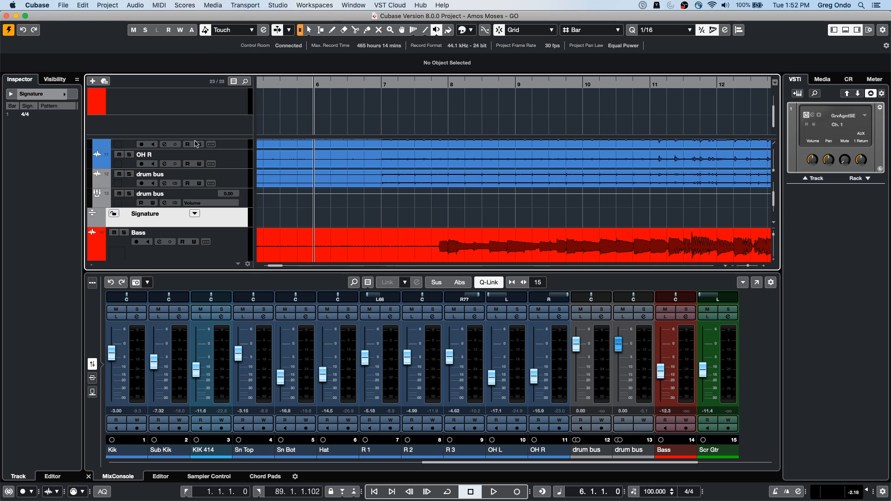
# Step: Set the click pattern of the 4/4 signature event at bar 1 to As 6/8 and close the pattern editor
pyautogui.moveTo(296, 89); pyautogui.dragTo(290, 98)
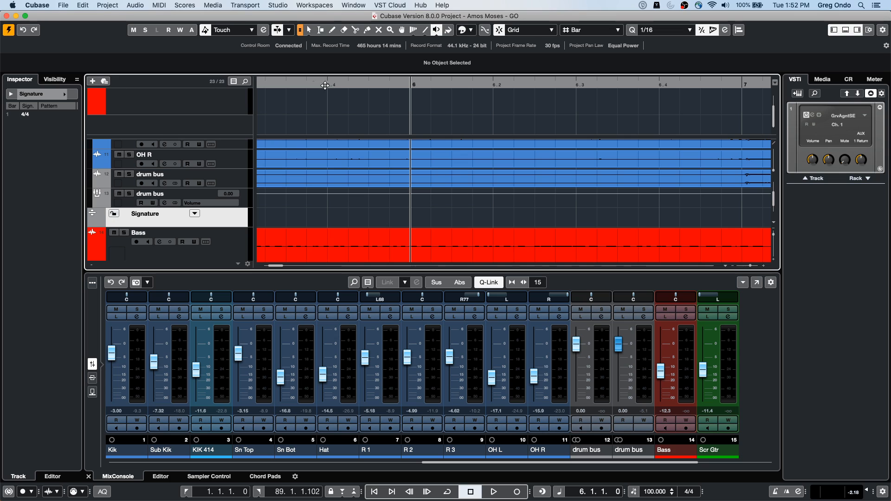
pyautogui.moveTo(284, 85); pyautogui.dragTo(201, 81)
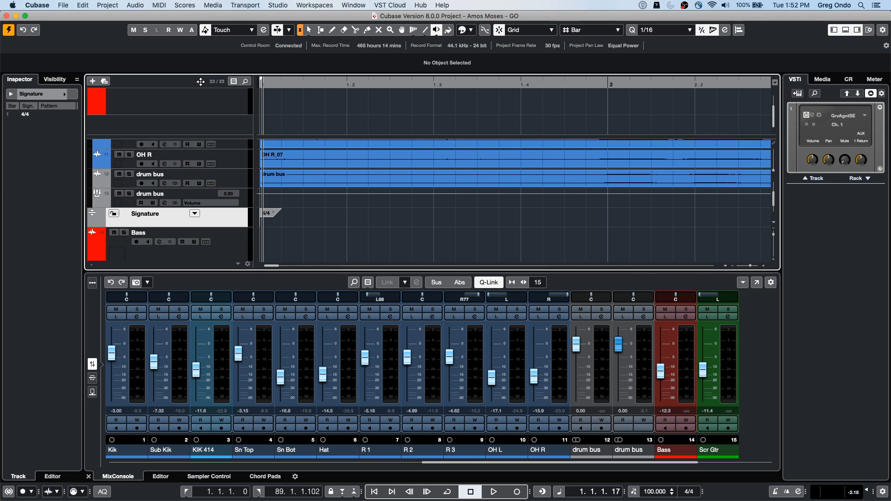
pyautogui.rightClick(282, 215)
pyautogui.click(277, 216)
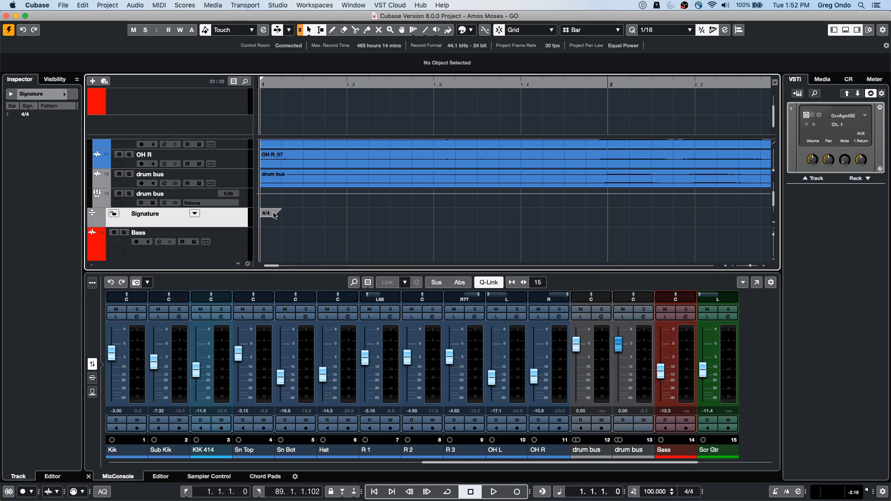
pyautogui.click(272, 214)
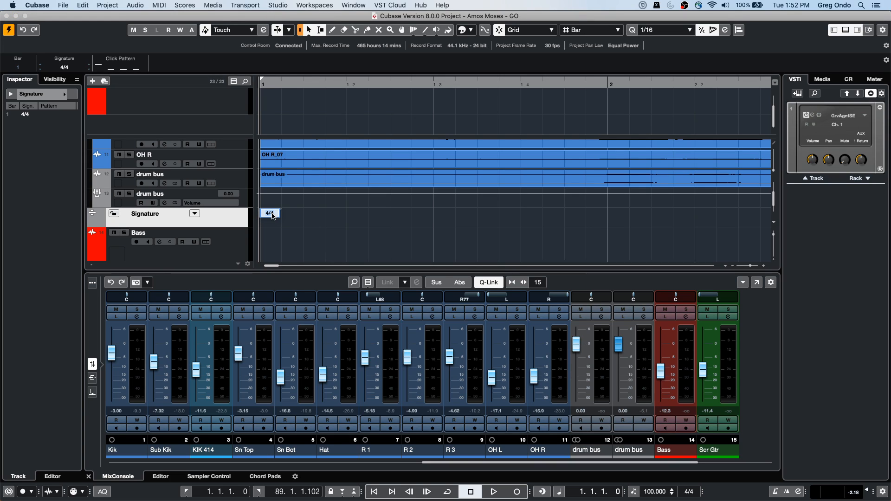
pyautogui.click(133, 68)
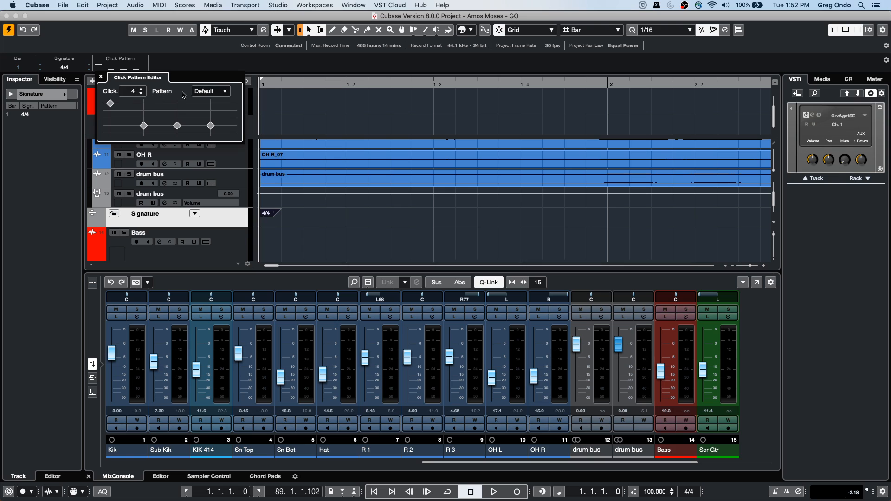
pyautogui.click(224, 92)
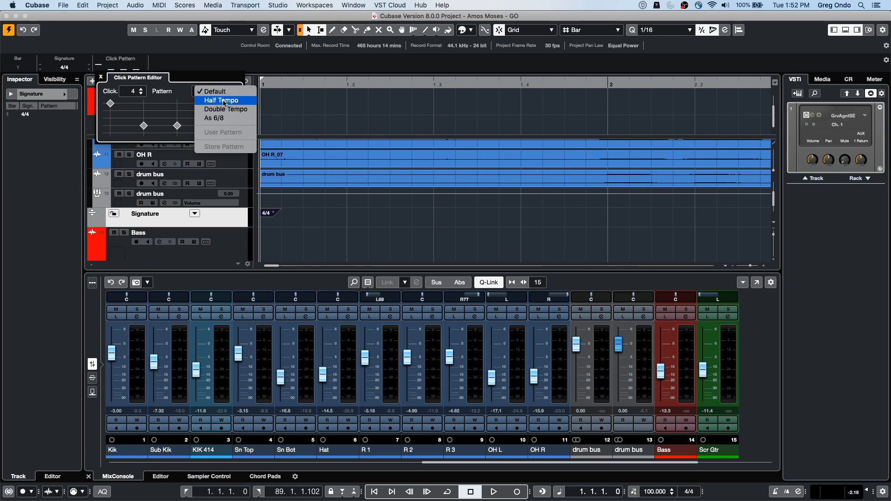
pyautogui.click(228, 119)
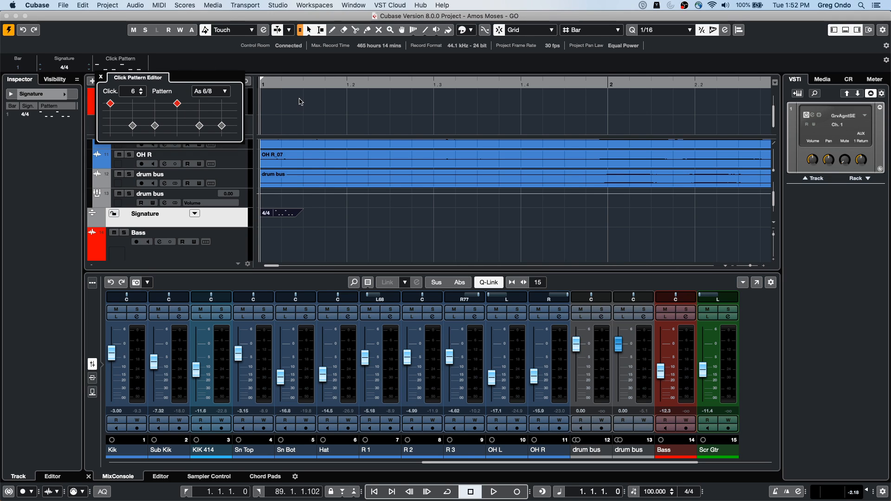
pyautogui.click(350, 229)
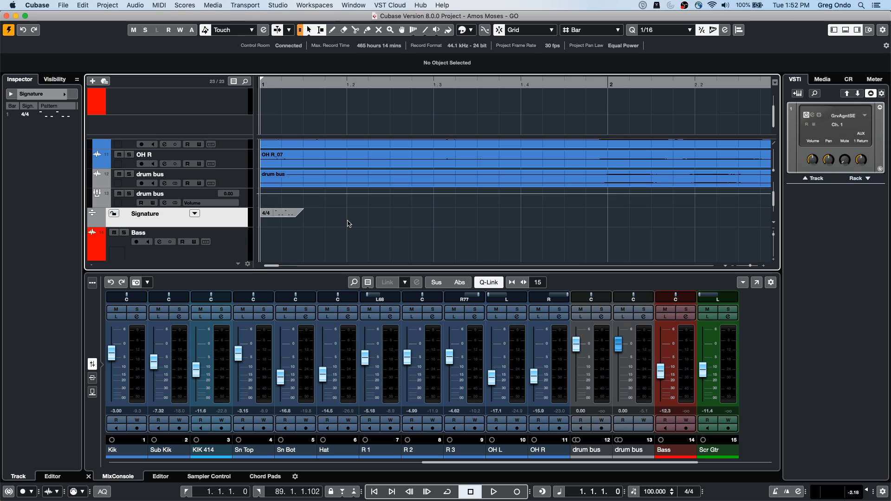
# Step: Select the signature event and enable Use Metronome Click Pattern Level for Grid Line Emphasis for the ruler
pyautogui.click(290, 216)
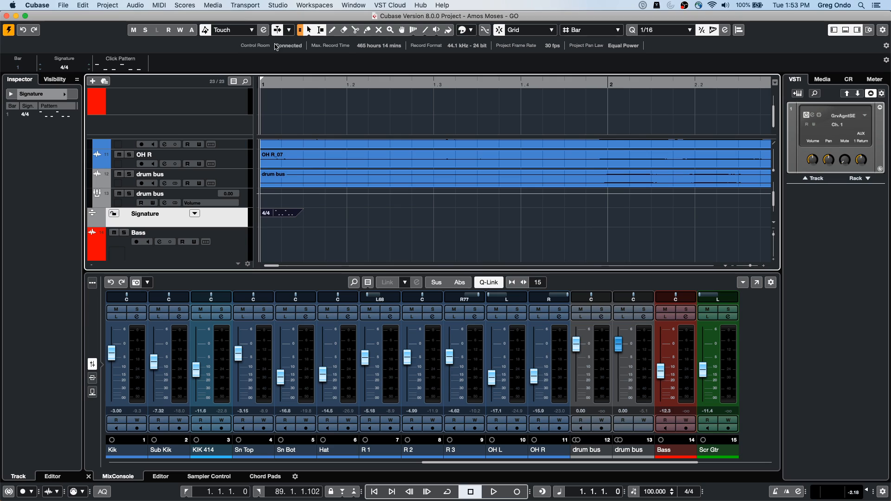
pyautogui.rightClick(329, 83)
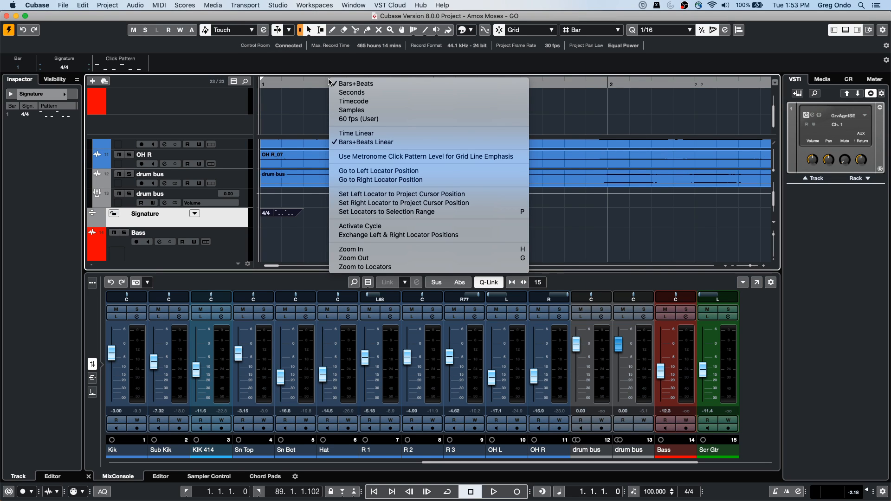
pyautogui.click(293, 222)
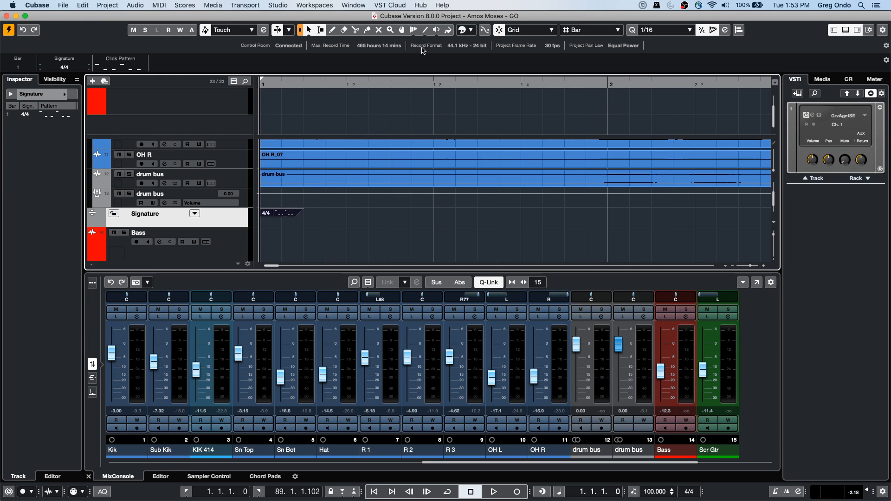
pyautogui.rightClick(405, 82)
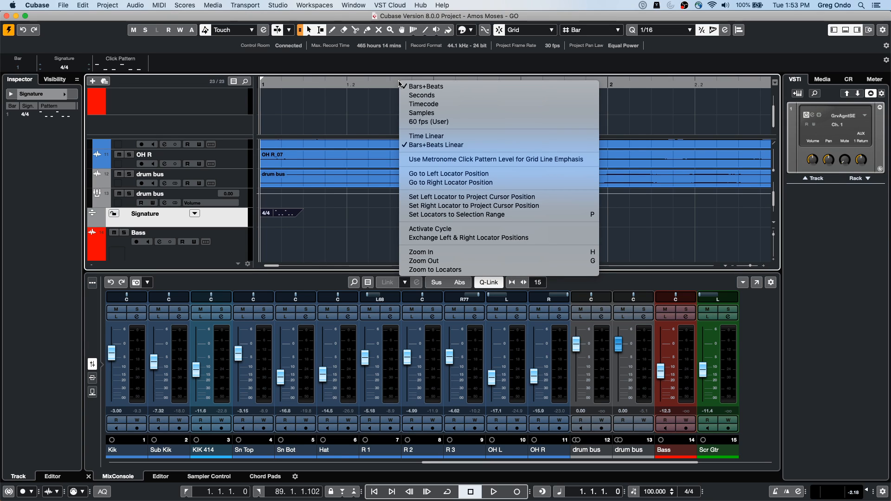
pyautogui.click(467, 160)
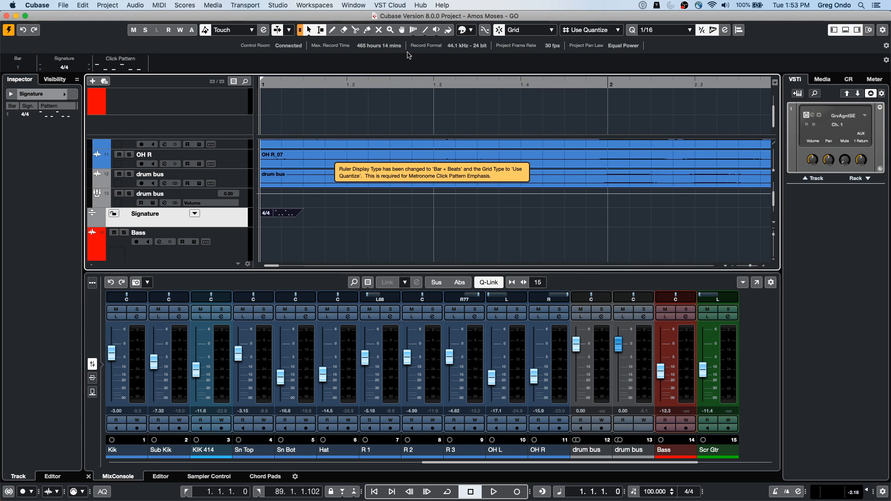
# Step: Place the project cursor at 1.1.4.0 and turn off the metronome click pattern emphasis for the grid lines
pyautogui.click(369, 212)
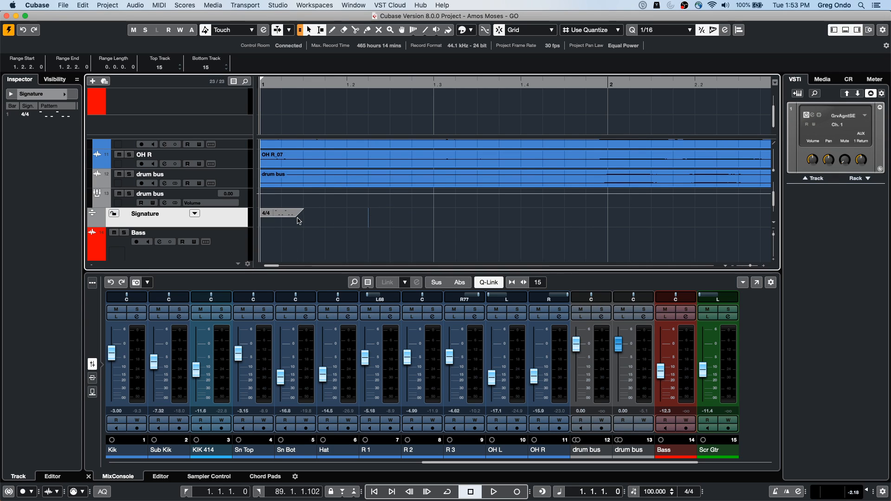
pyautogui.click(324, 84)
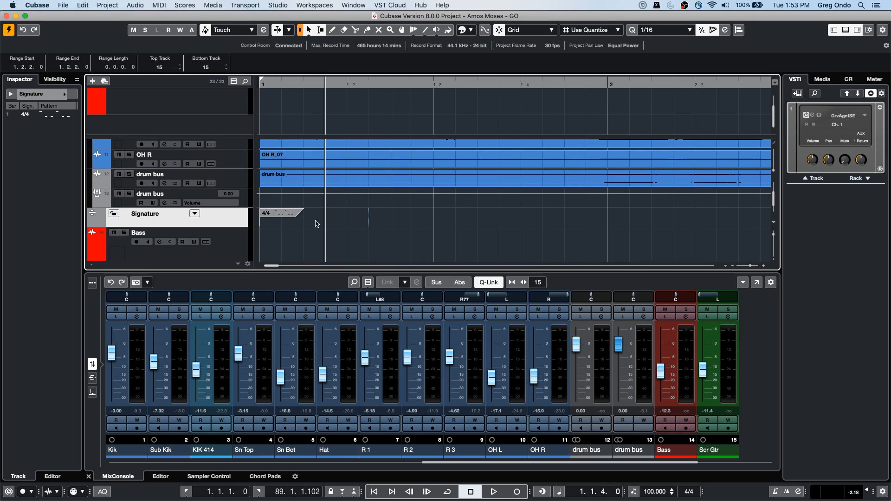
pyautogui.rightClick(414, 84)
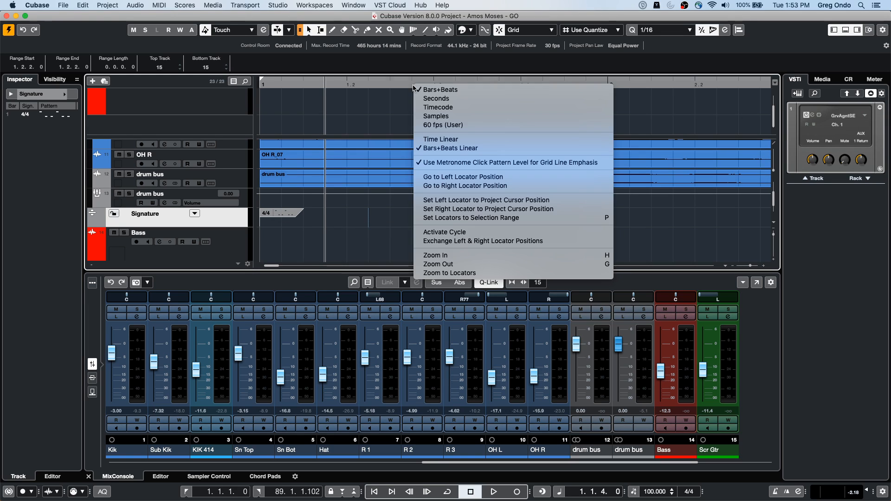
pyautogui.click(430, 166)
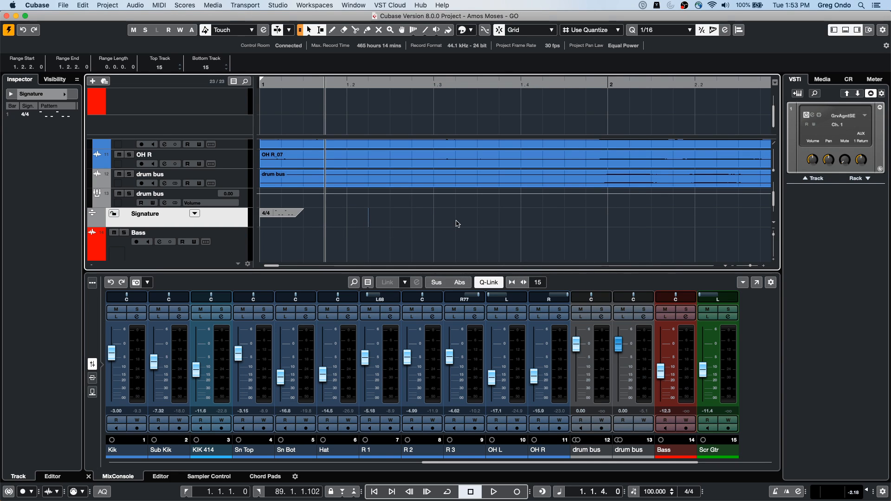
# Step: Turn the metronome click pattern level emphasis for grid lines back on, with several bars shown in the timeline
pyautogui.click(332, 83)
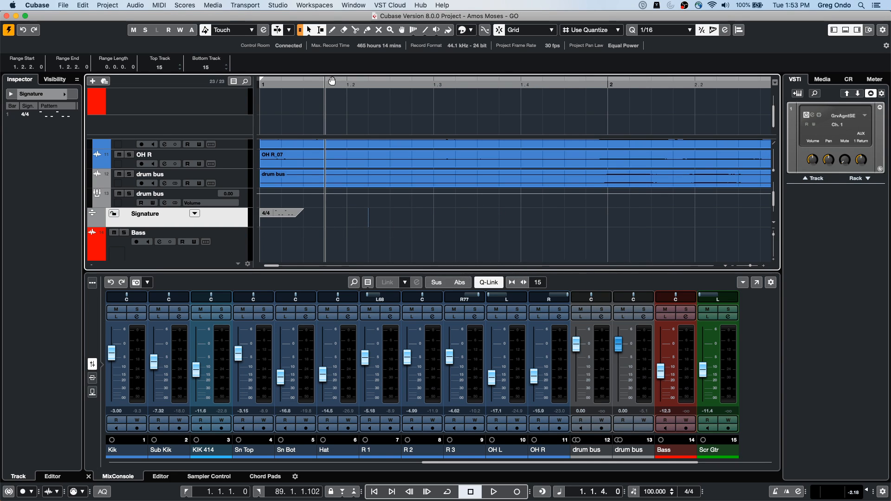
pyautogui.press('g')
pyautogui.press('g')
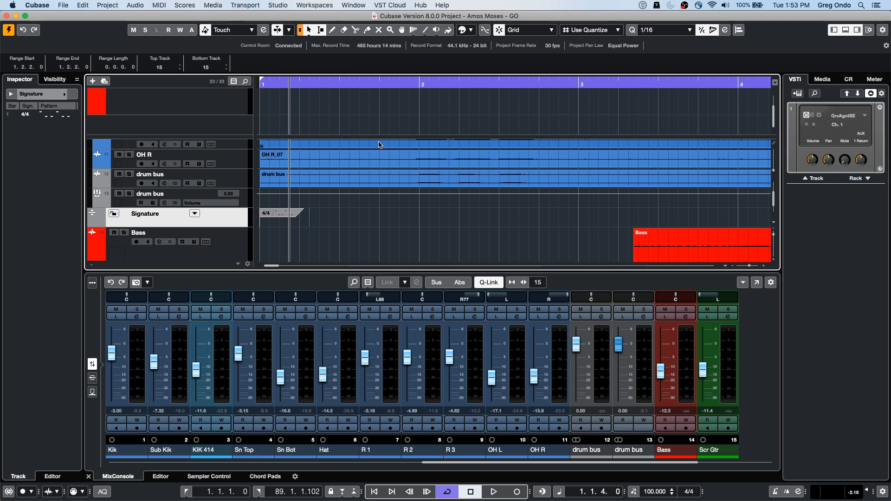
pyautogui.rightClick(386, 81)
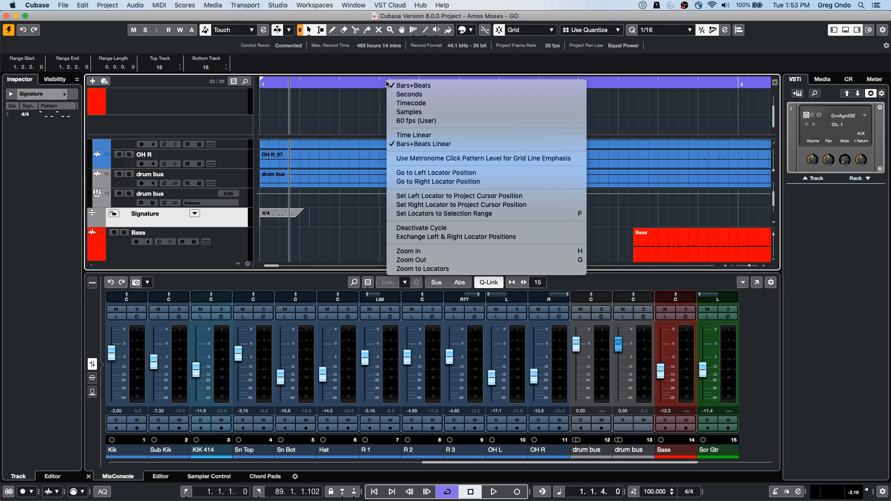
pyautogui.click(418, 159)
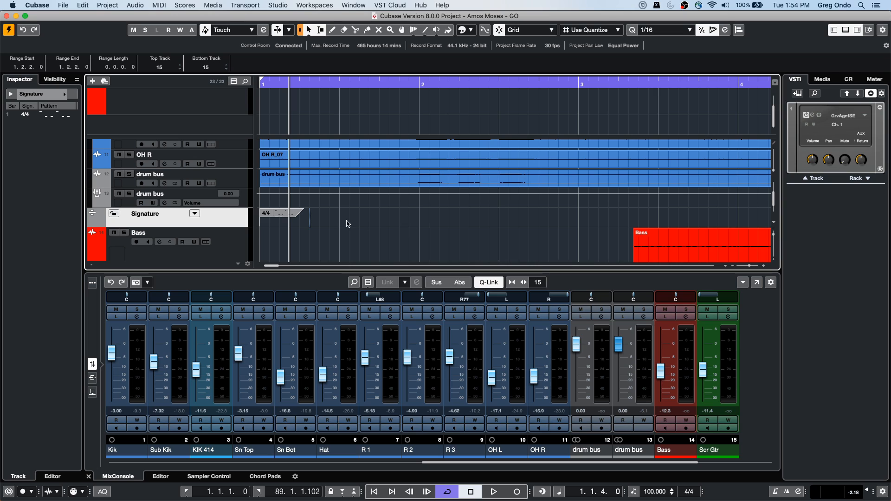
# Step: Check the ruler's grid line emphasis option and the pattern choices for the 4/4 signature event, keeping As 6/8
pyautogui.rightClick(390, 85)
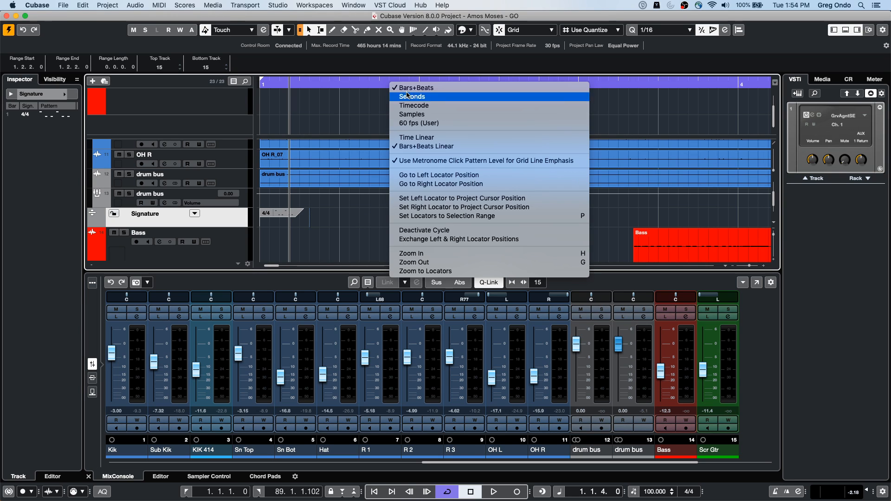
pyautogui.click(324, 224)
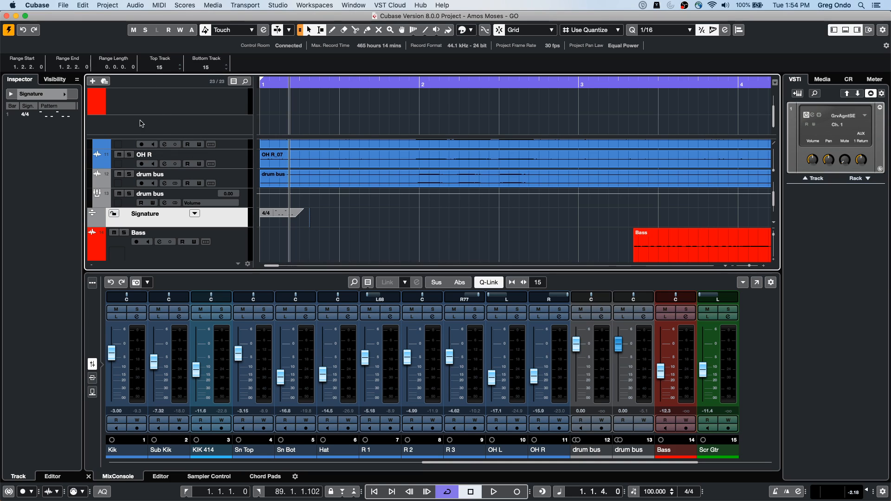
pyautogui.click(277, 216)
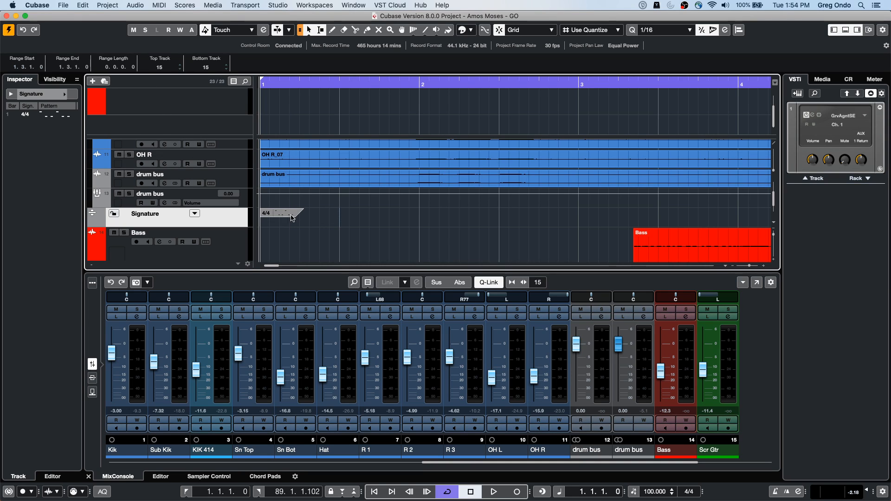
pyautogui.click(285, 215)
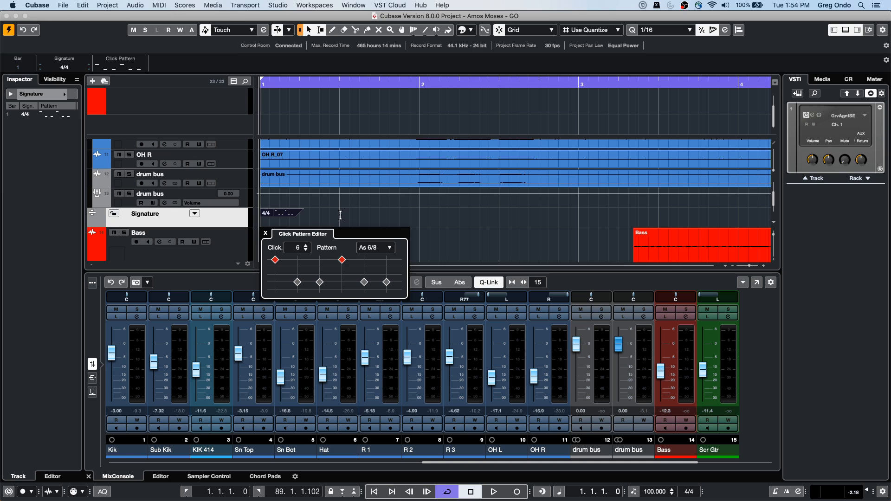
pyautogui.click(380, 248)
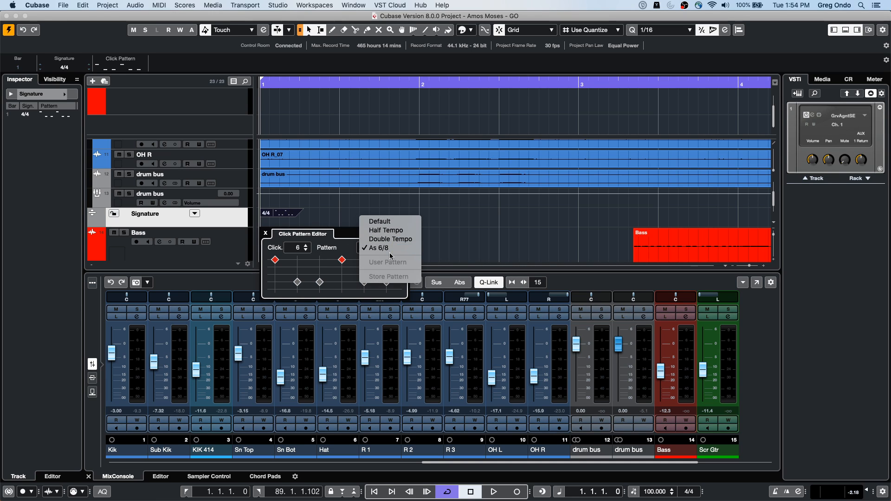
pyautogui.click(389, 248)
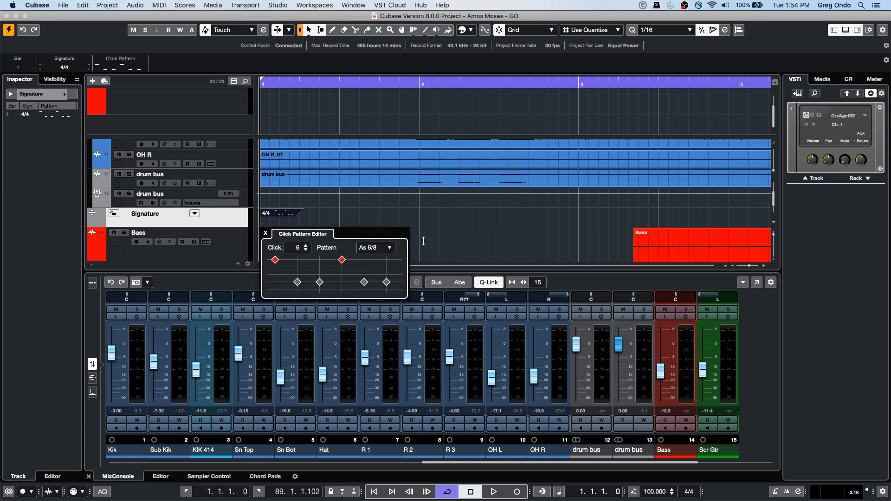
pyautogui.click(439, 232)
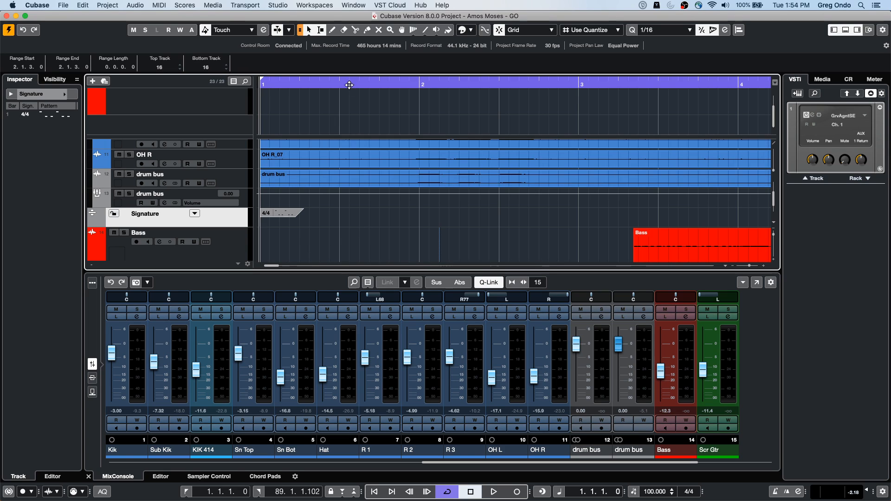
# Step: Change the 4/4 signature event's click count to 5, set its click pattern to Default, and close the pattern editor
pyautogui.click(272, 212)
pyautogui.click(288, 216)
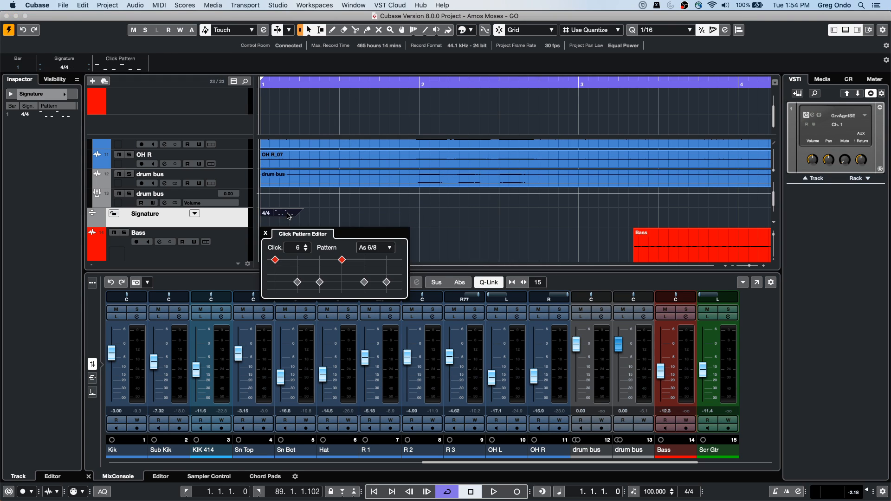
pyautogui.click(306, 251)
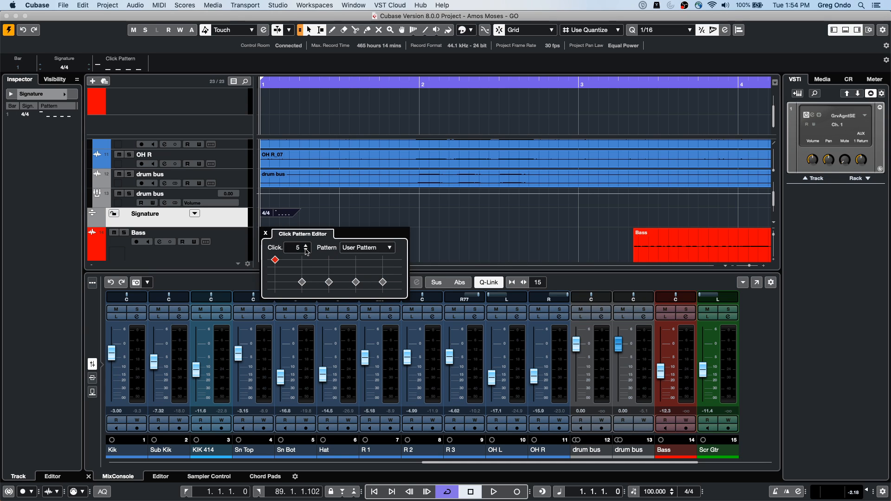
pyautogui.click(382, 248)
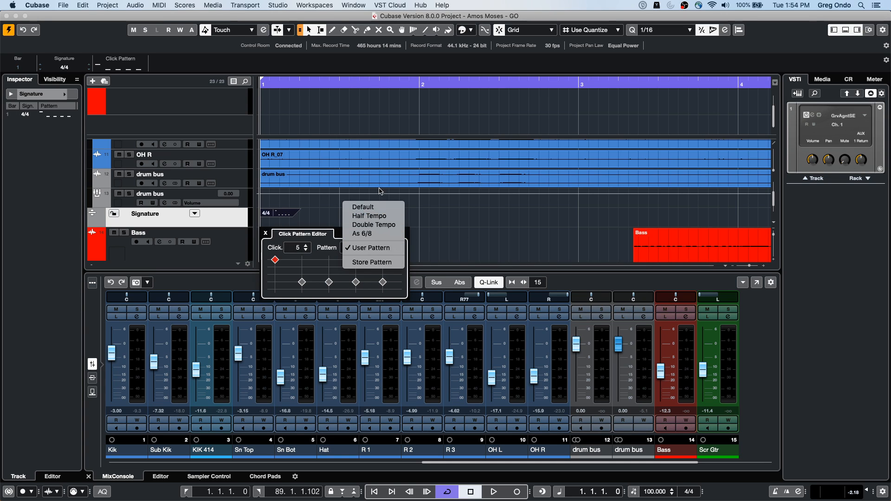
pyautogui.click(380, 208)
pyautogui.click(450, 239)
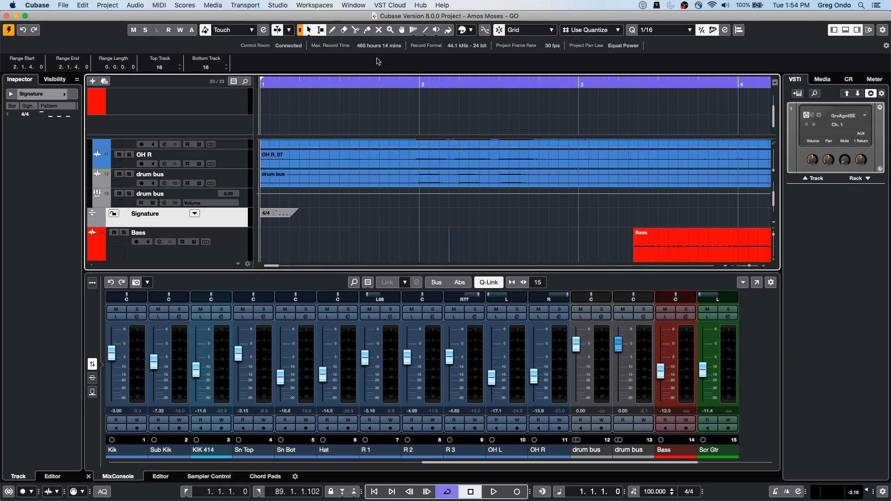
# Step: Set the 4/4 signature event's click count to 6 as a user pattern and close the pattern editor
pyautogui.rightClick(367, 82)
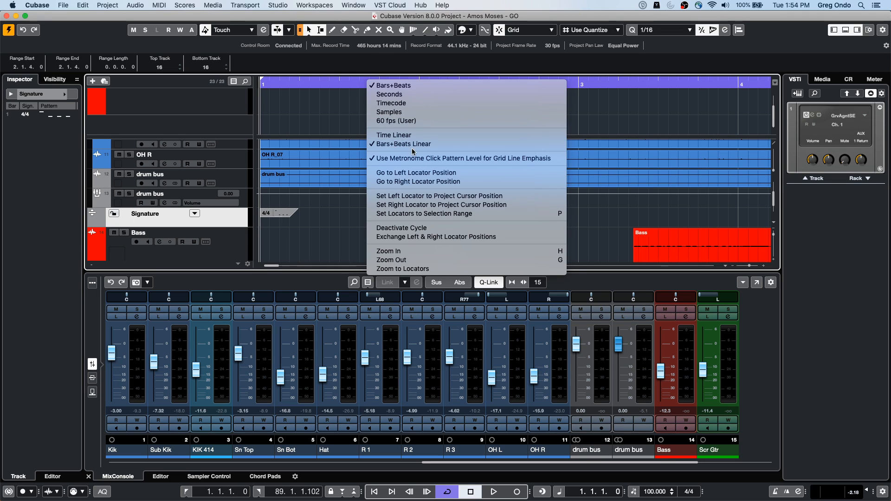
pyautogui.click(281, 210)
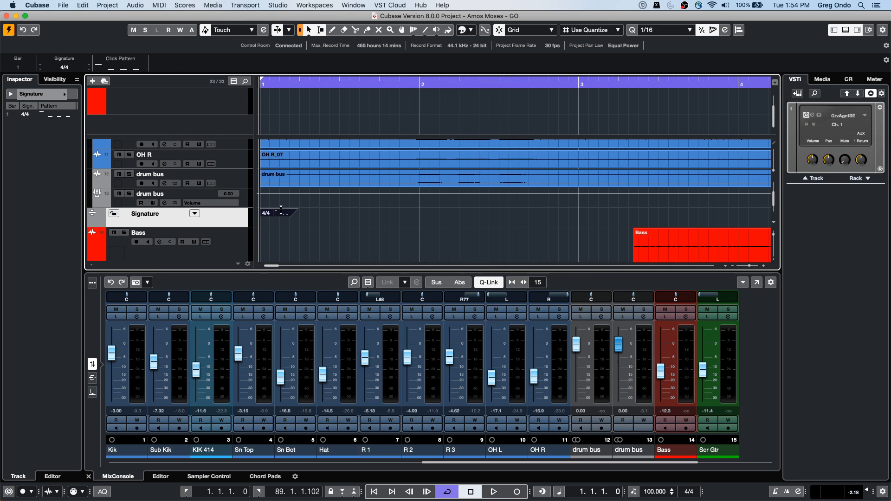
pyautogui.doubleClick(277, 215)
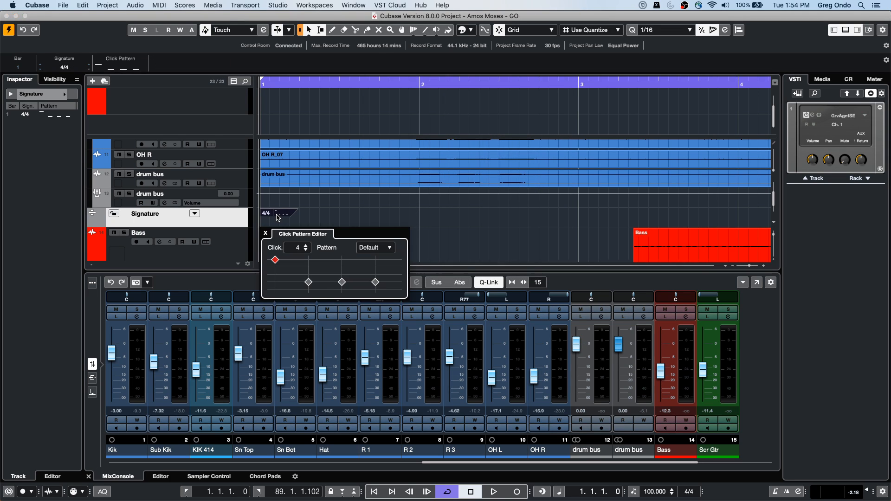
pyautogui.click(305, 246)
pyautogui.click(306, 246)
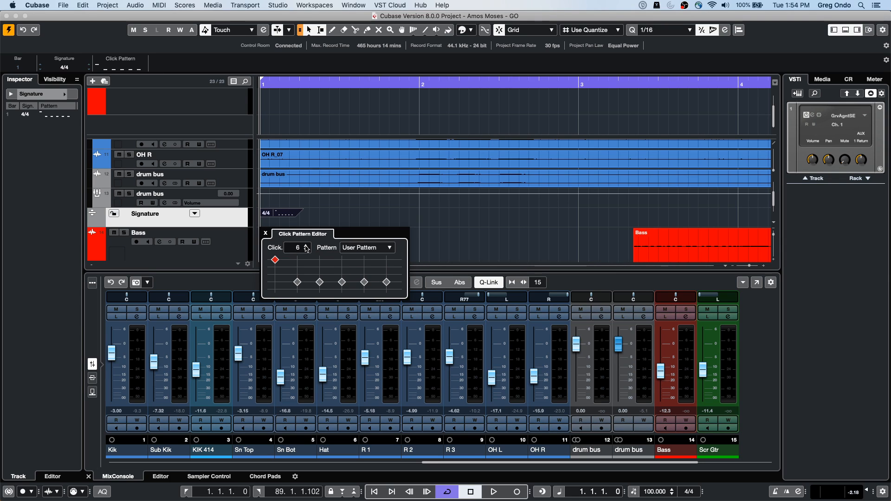
pyautogui.click(456, 231)
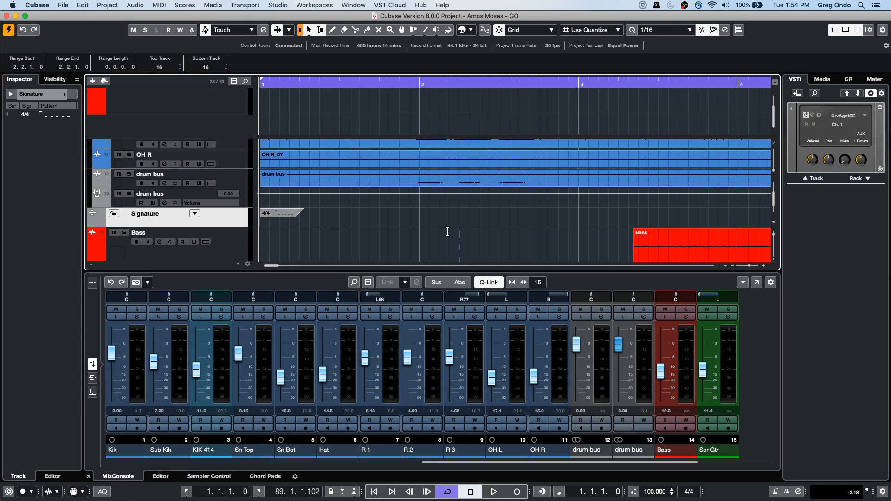
# Step: Turn off Use Metronome Click Pattern Level for Grid Line Emphasis and place the project cursor at 1.1.2.0
pyautogui.rightClick(400, 86)
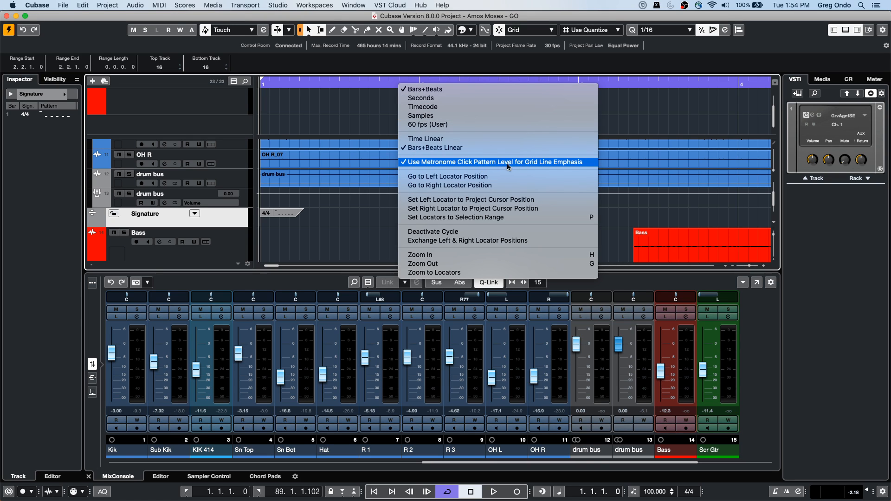
pyautogui.click(520, 162)
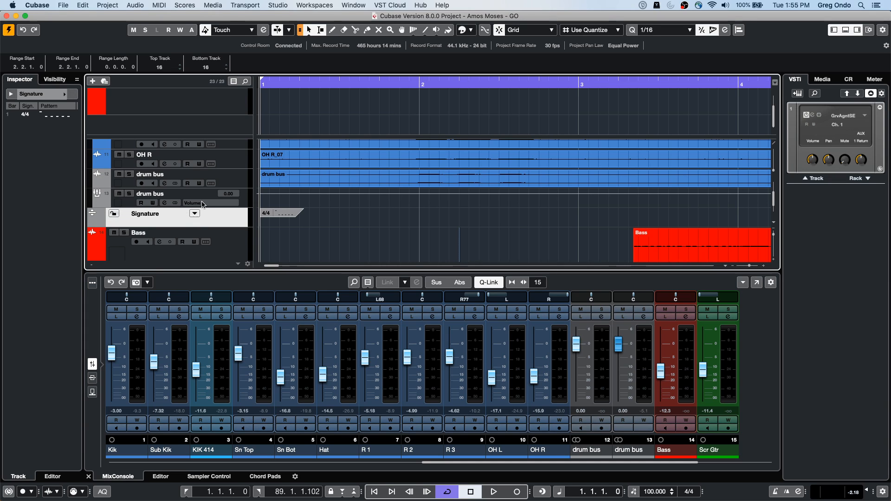
pyautogui.moveTo(263, 82); pyautogui.dragTo(267, 41)
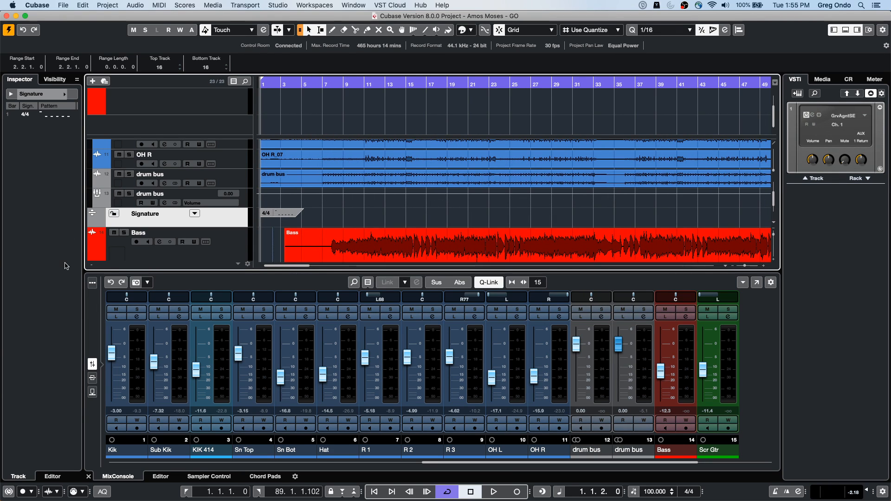
# Step: Review the input and output ports in the MIDI Port Setup of Studio Setup and close the dialog
pyautogui.click(278, 6)
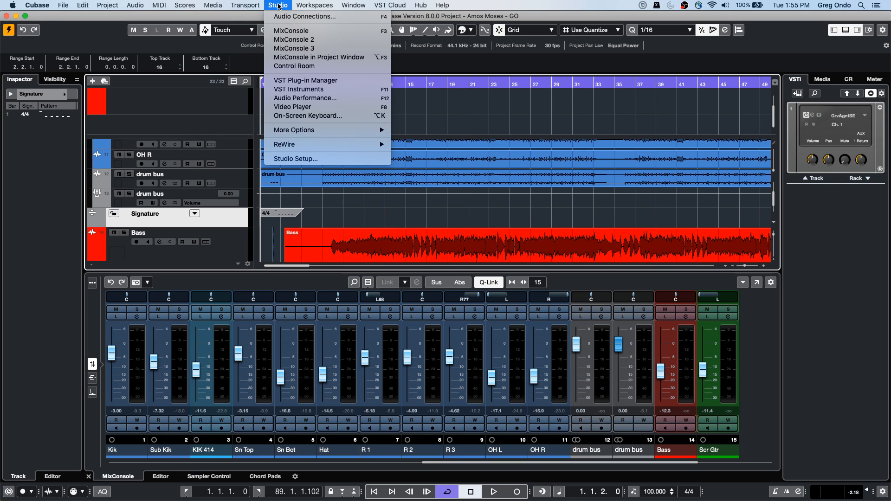
pyautogui.click(320, 163)
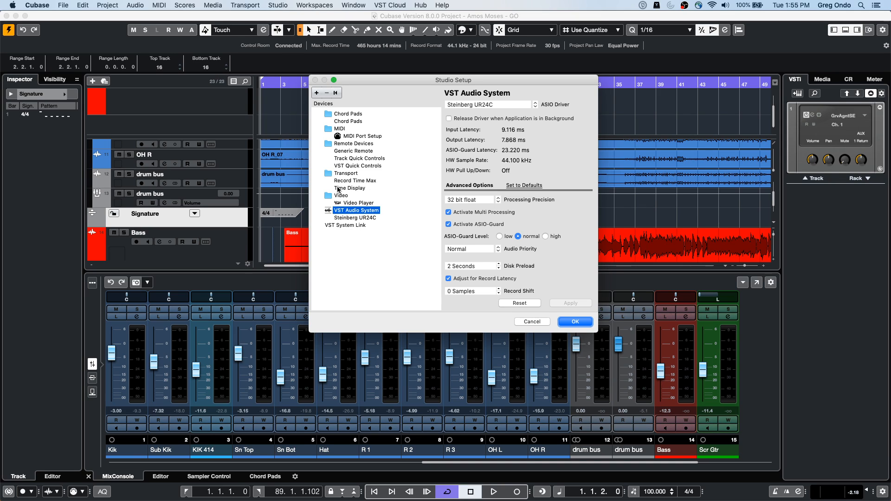
pyautogui.click(365, 136)
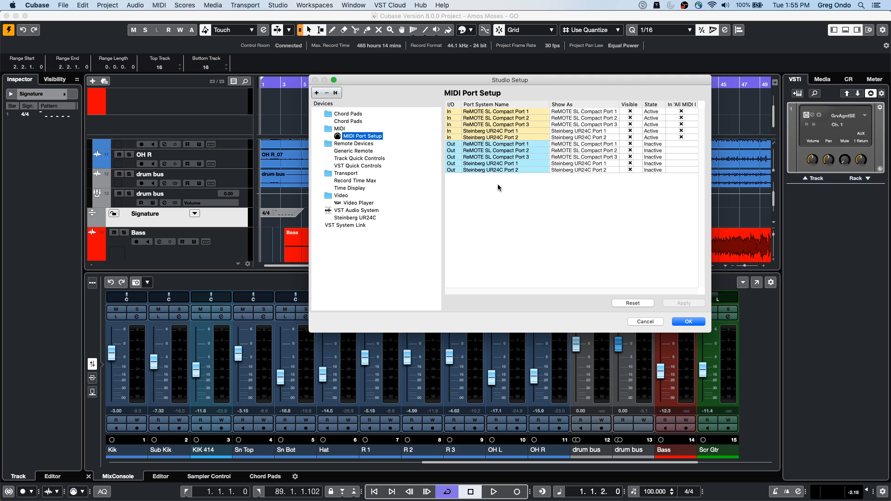
pyautogui.click(687, 322)
pyautogui.click(699, 323)
# Step: Add one MIDI track below the Signature track and view its available output ports
pyautogui.rightClick(222, 221)
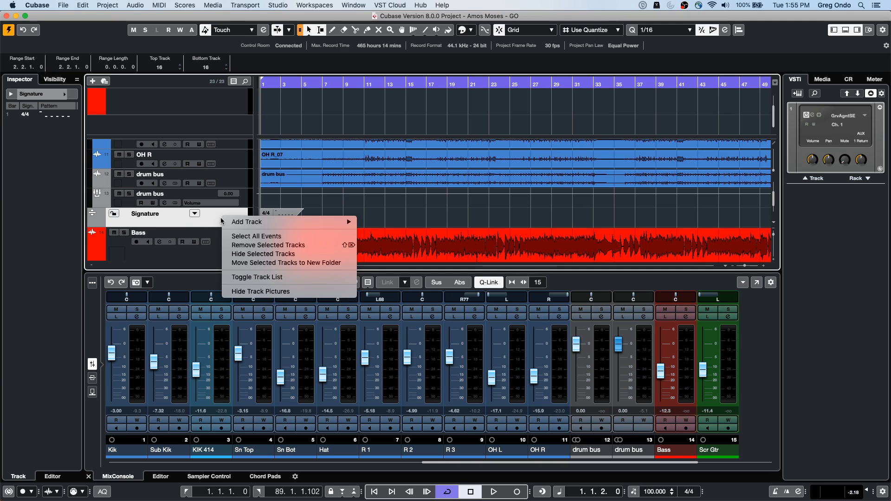
pyautogui.moveTo(280, 223)
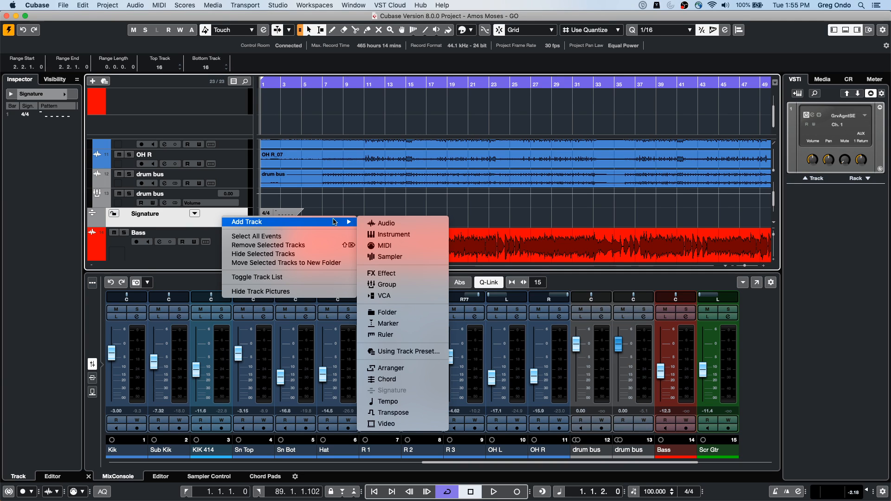
pyautogui.click(387, 248)
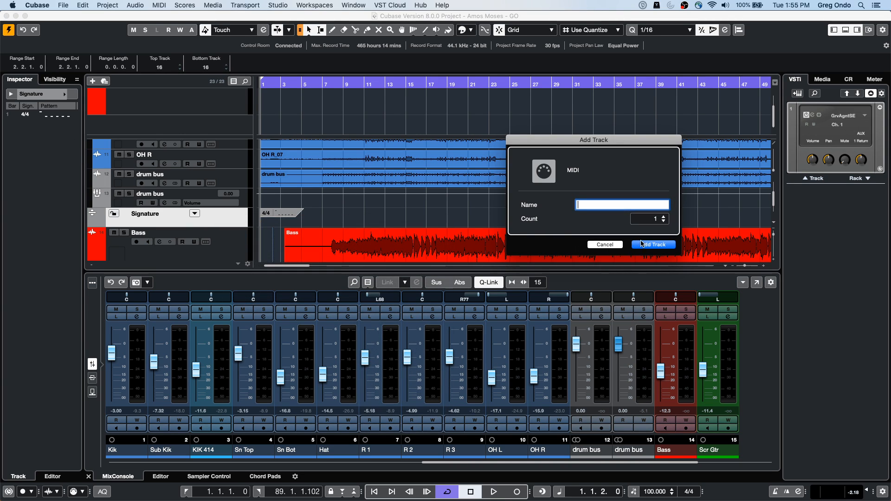
pyautogui.click(639, 244)
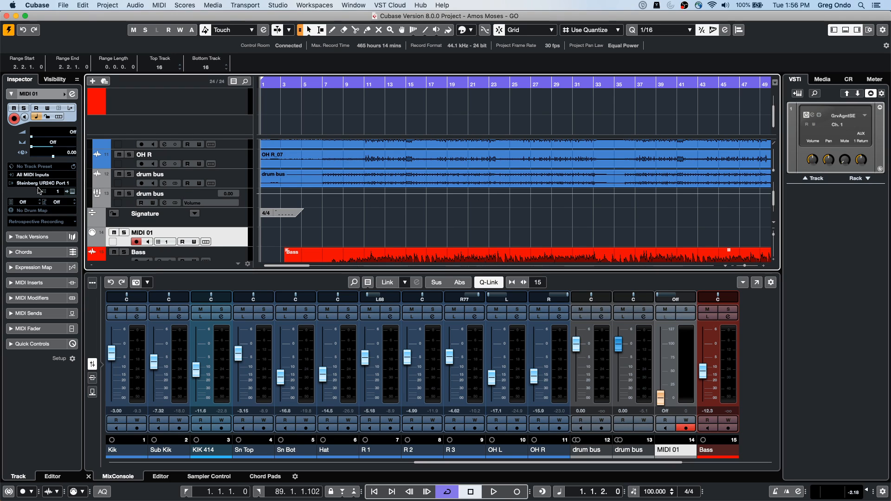
pyautogui.click(53, 184)
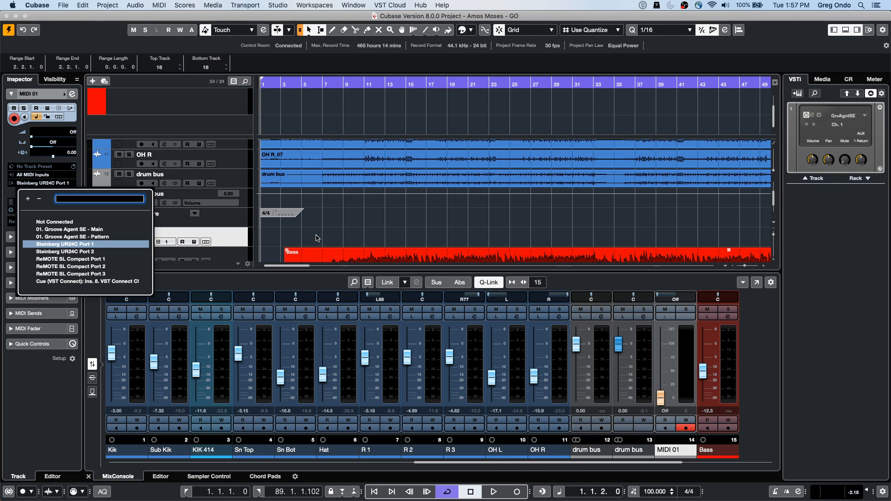
pyautogui.click(323, 239)
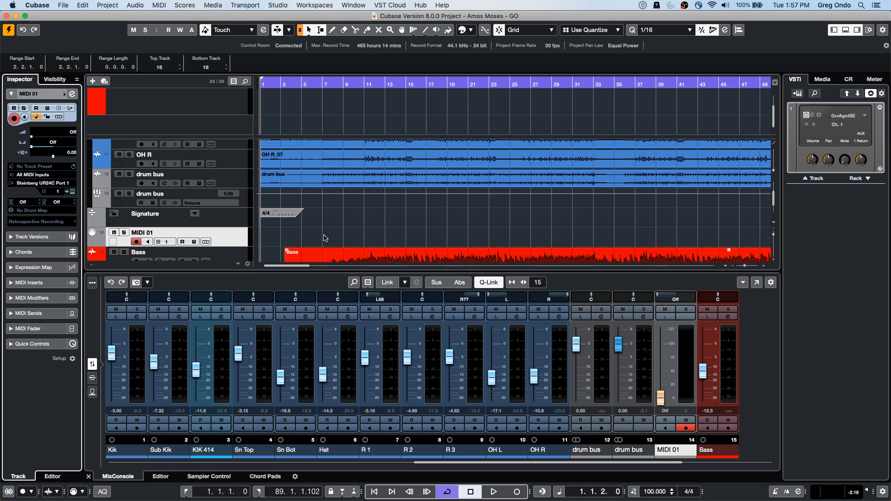
# Step: Add an external instrument named Montage with one stereo return in the audio connections
pyautogui.click(286, 6)
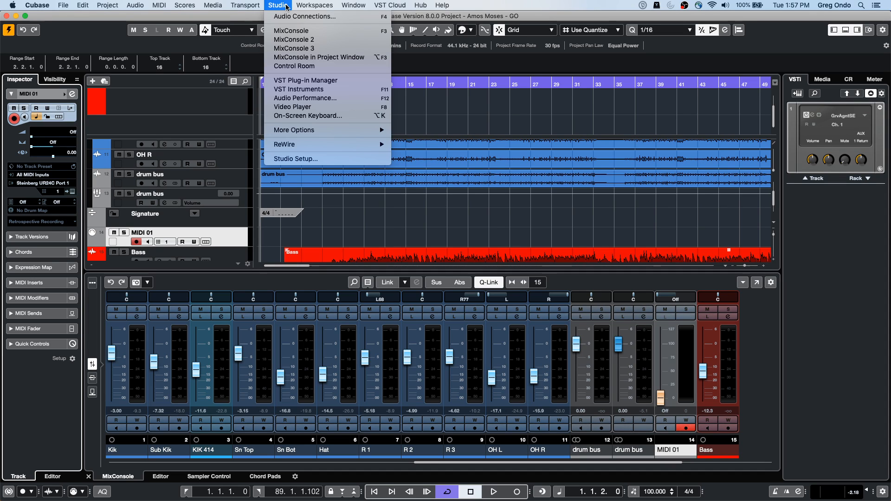
pyautogui.click(287, 17)
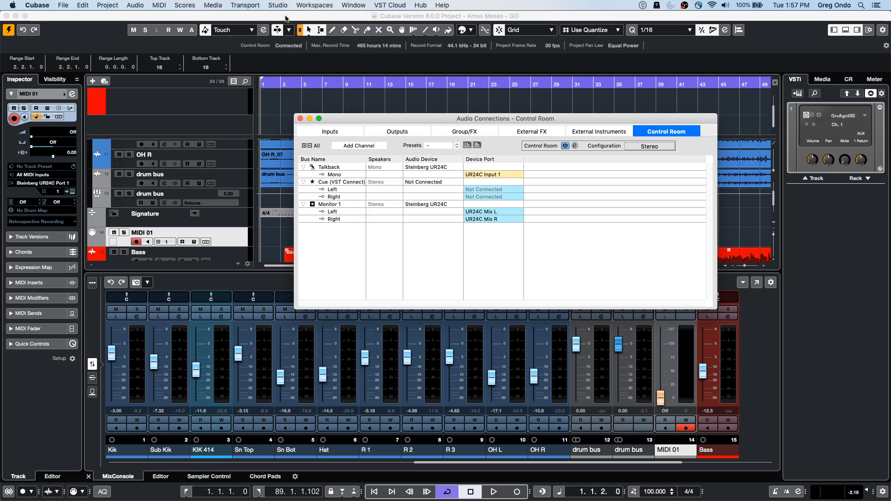
pyautogui.click(599, 131)
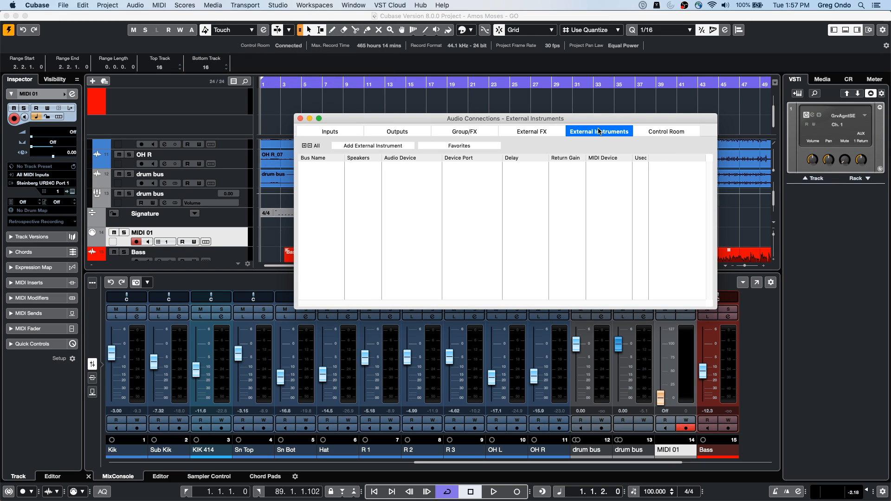
pyautogui.click(366, 146)
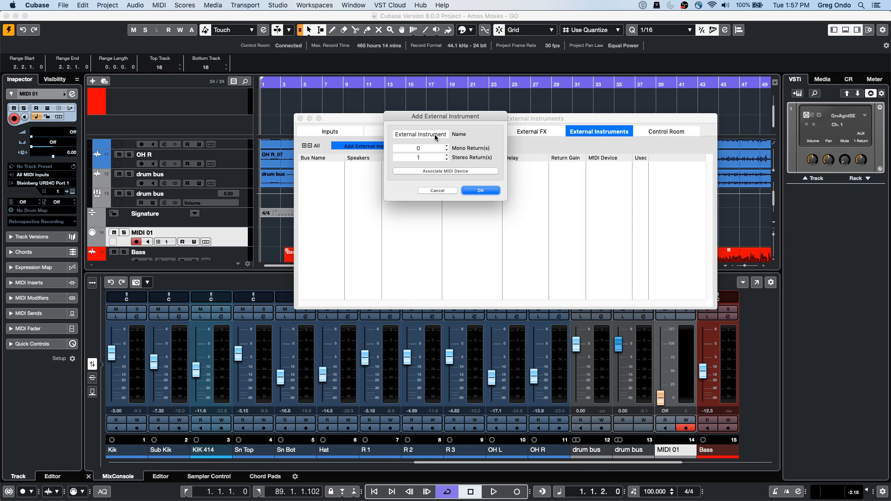
pyautogui.click(439, 137)
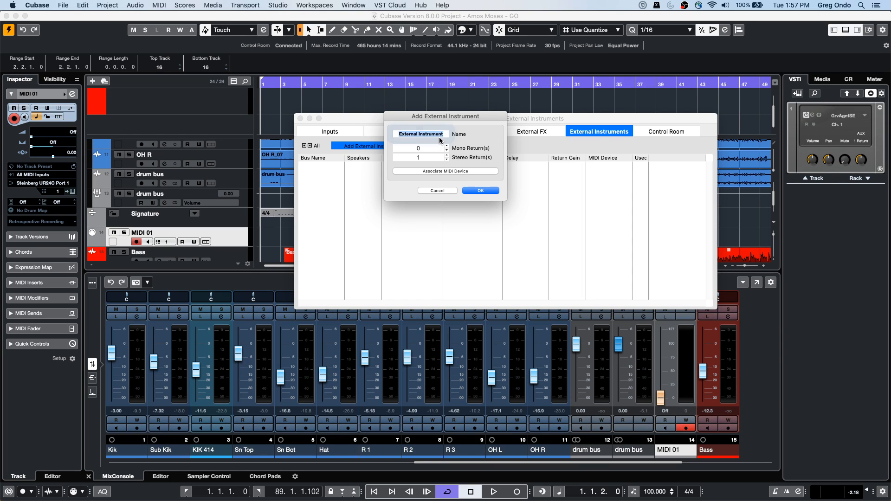
pyautogui.write('Montage')
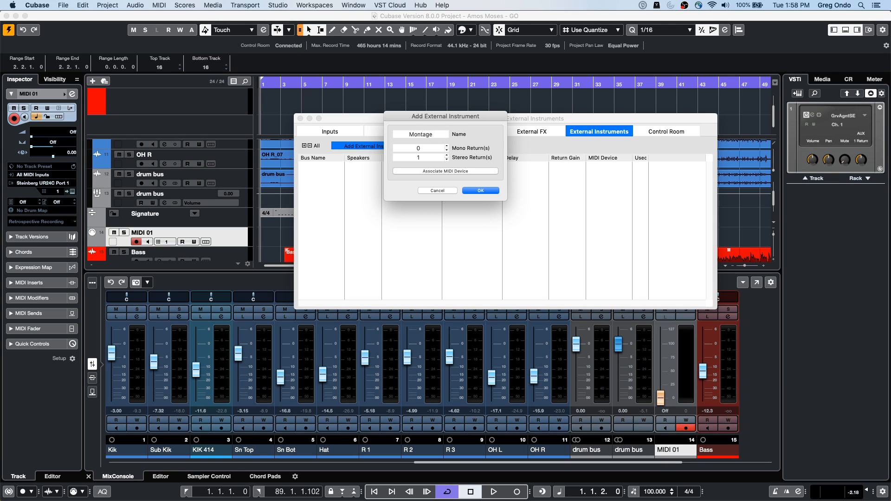
pyautogui.click(478, 191)
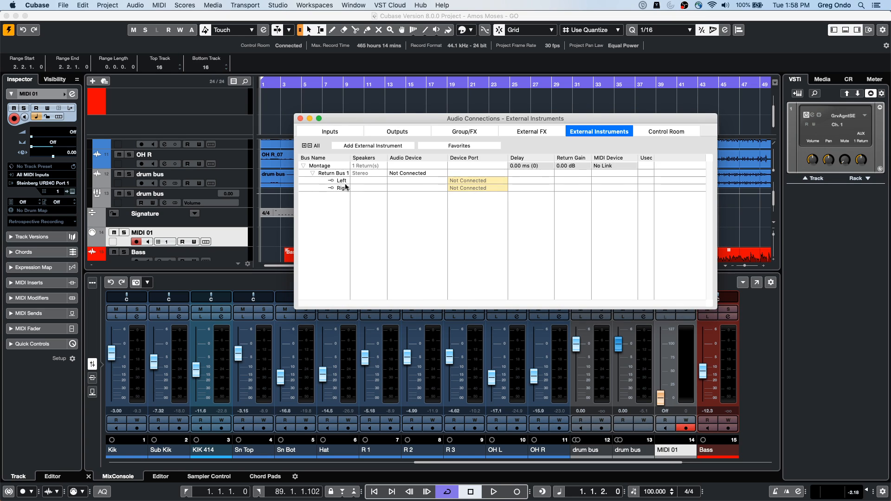
# Step: Try to connect Montage's stereo return bus to the Steinberg UR24C and assign device ports to its left and right channels
pyautogui.click(421, 174)
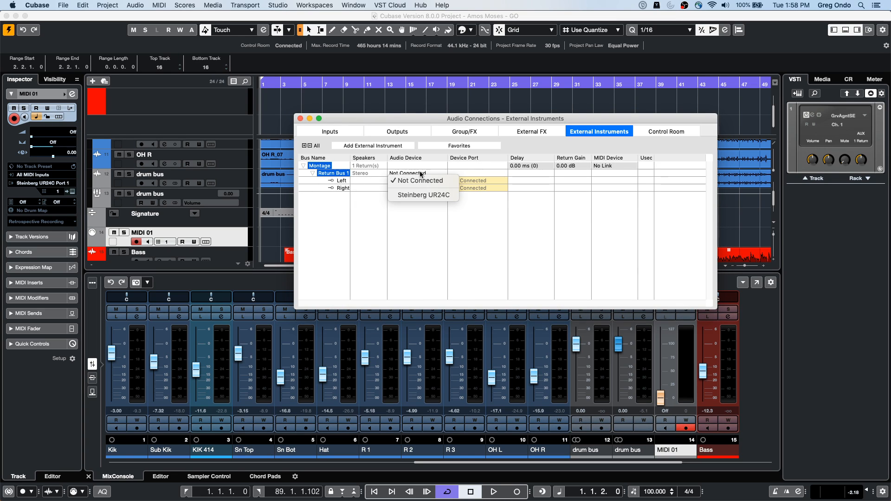
pyautogui.click(445, 195)
pyautogui.click(484, 179)
pyautogui.click(482, 203)
pyautogui.click(478, 188)
pyautogui.click(479, 212)
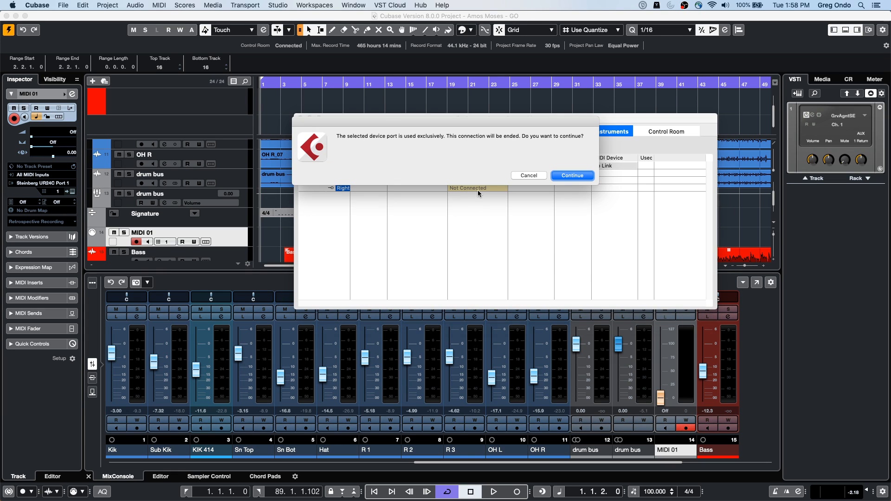
pyautogui.click(521, 175)
pyautogui.click(484, 180)
pyautogui.click(470, 185)
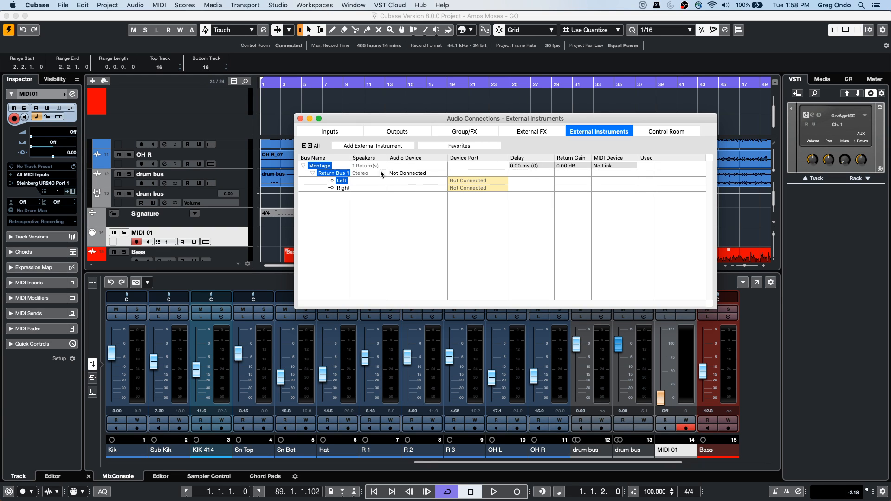
pyautogui.click(235, 180)
pyautogui.rightClick(235, 180)
pyautogui.moveTo(279, 182)
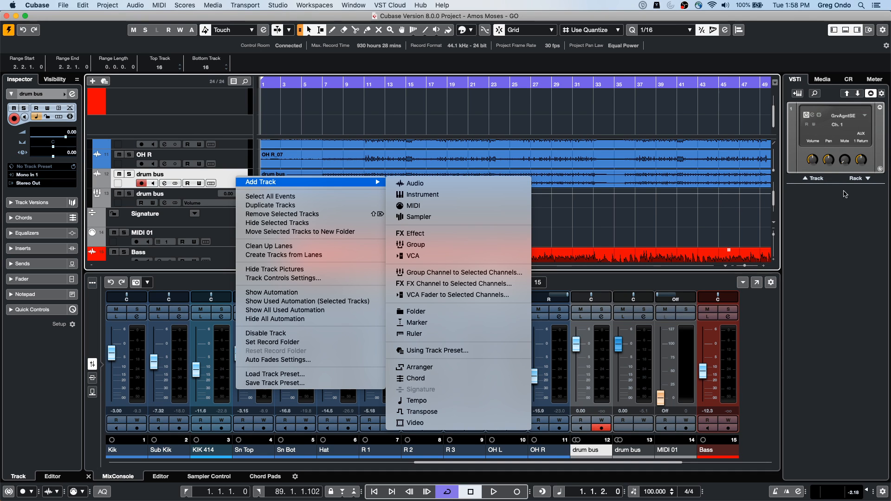
pyautogui.click(862, 181)
# Step: Load the Montage external plug-in as a rack instrument without adding a MIDI track for it
pyautogui.click(864, 186)
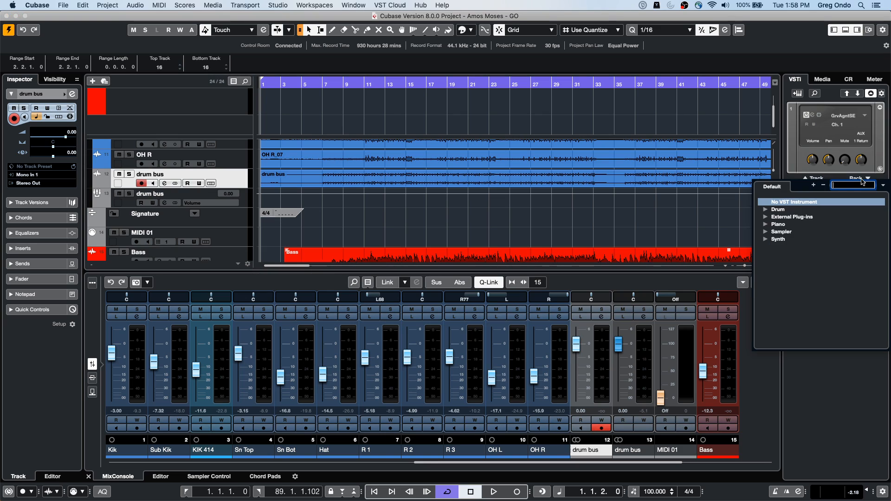
pyautogui.click(767, 220)
pyautogui.click(765, 219)
pyautogui.click(785, 225)
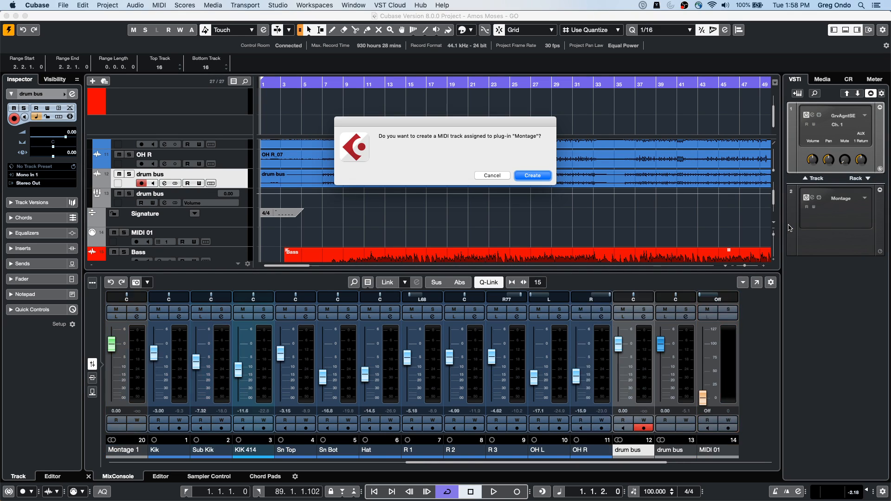
pyautogui.click(542, 176)
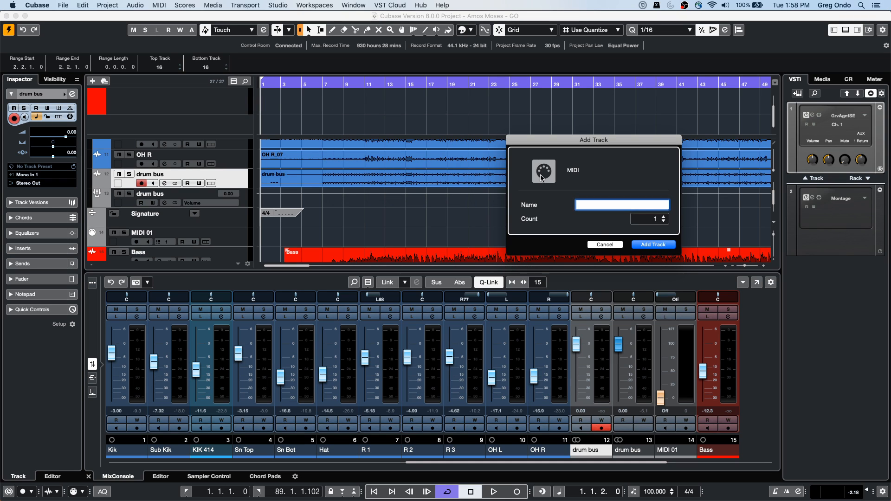
pyautogui.click(605, 245)
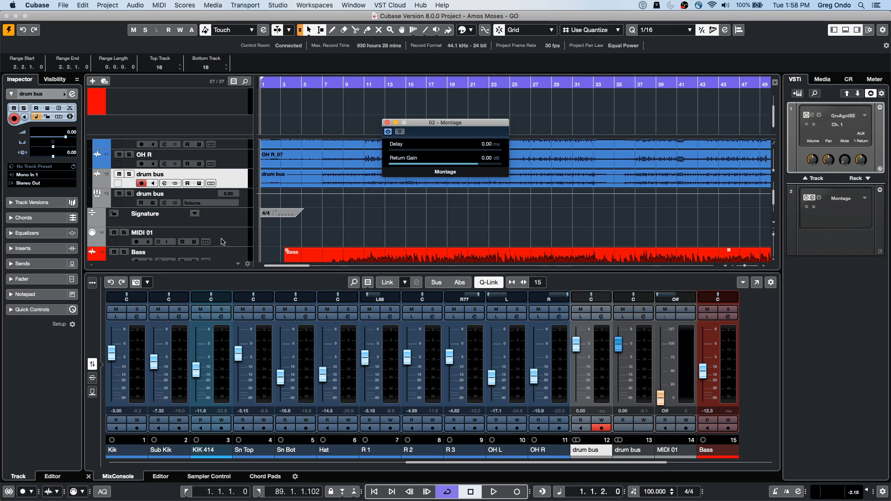
# Step: Shape the Montage 1 channel's EQ with about -2.6 dB at 91 Hz, 4.3 dB at 271 Hz, -2.4 dB at 2326 Hz and 8.3 dB at 5472 Hz
pyautogui.scroll(-5, 222, 236)
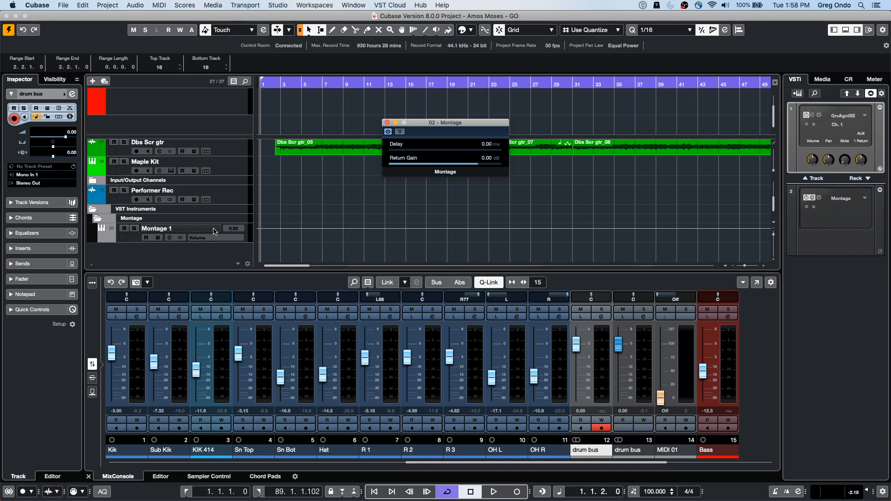
pyautogui.click(132, 242)
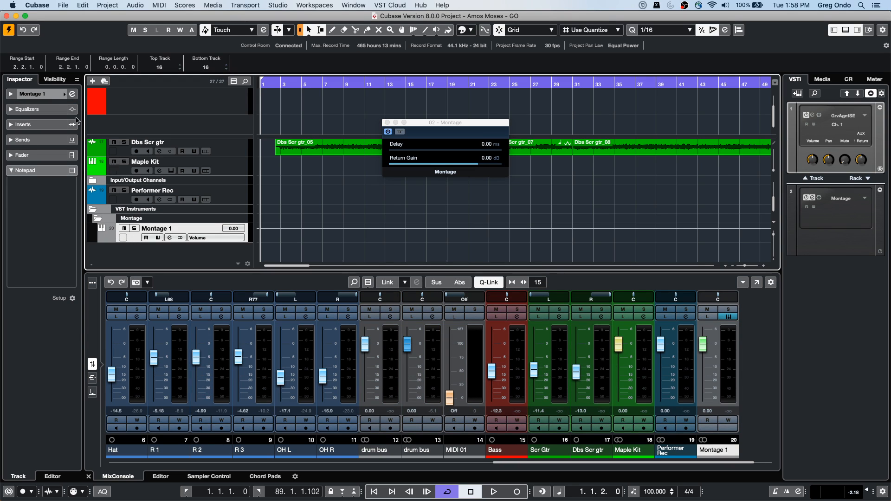
pyautogui.click(71, 94)
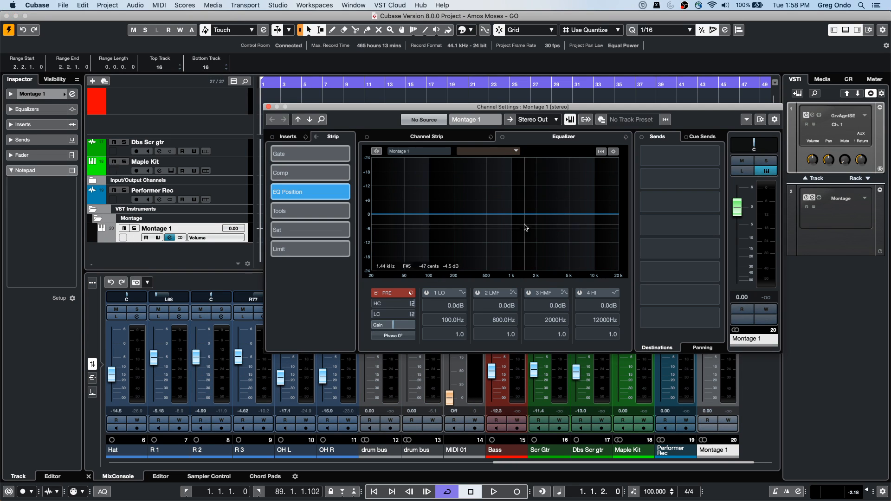
pyautogui.click(465, 205)
pyautogui.click(542, 220)
pyautogui.moveTo(569, 213); pyautogui.dragTo(572, 194)
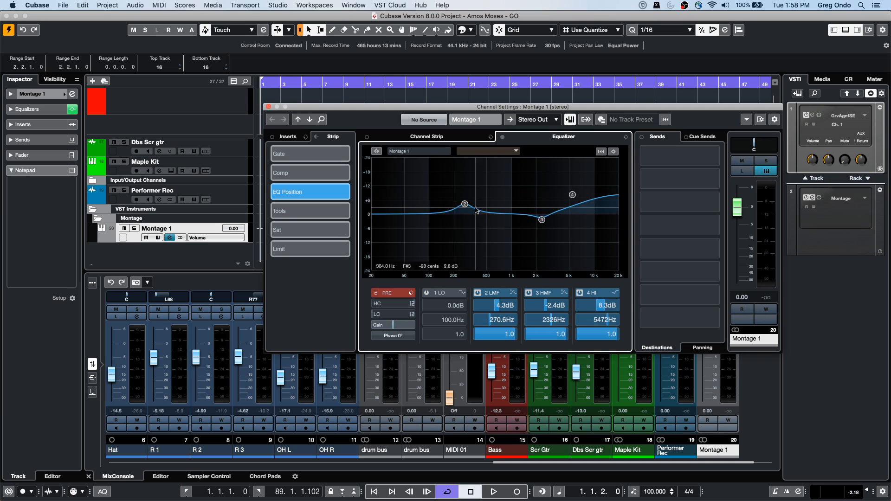
pyautogui.click(426, 220)
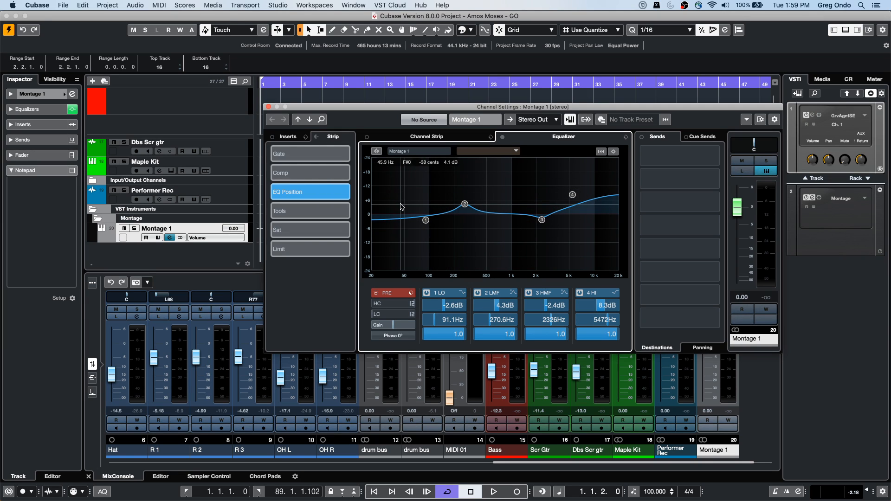
pyautogui.click(269, 108)
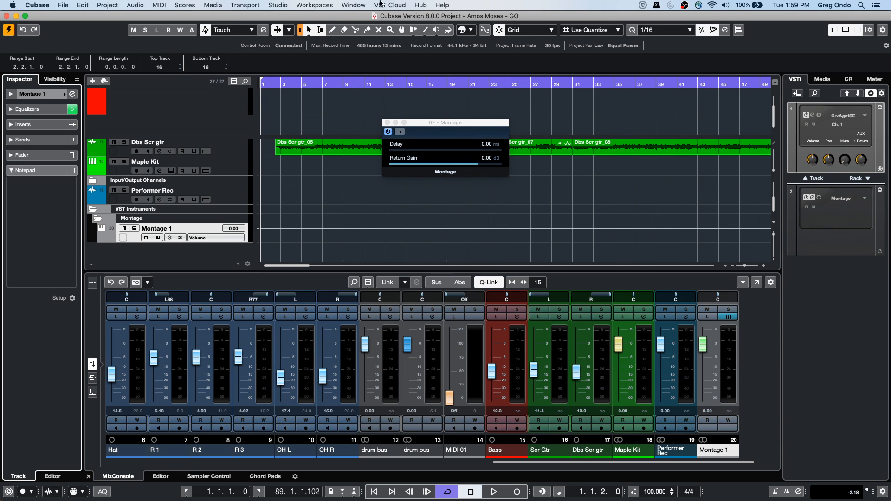
# Step: Start a new external effect in the audio connections and name it la2a
pyautogui.click(278, 5)
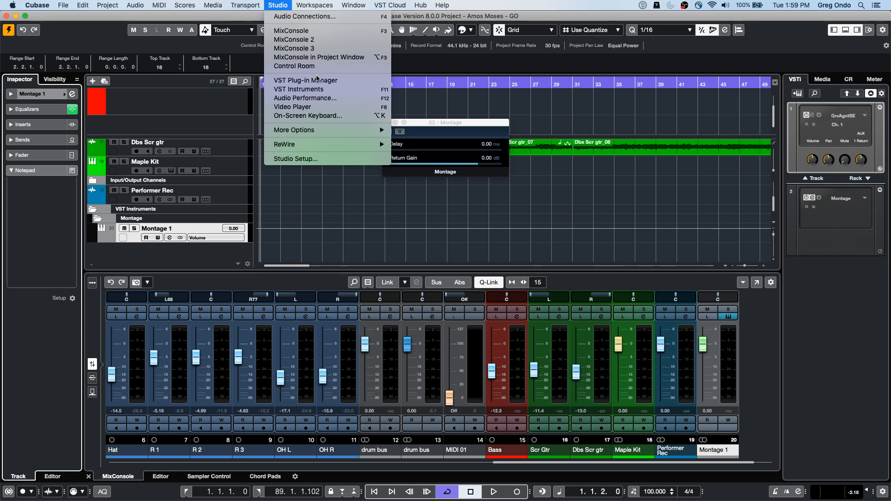
pyautogui.click(304, 17)
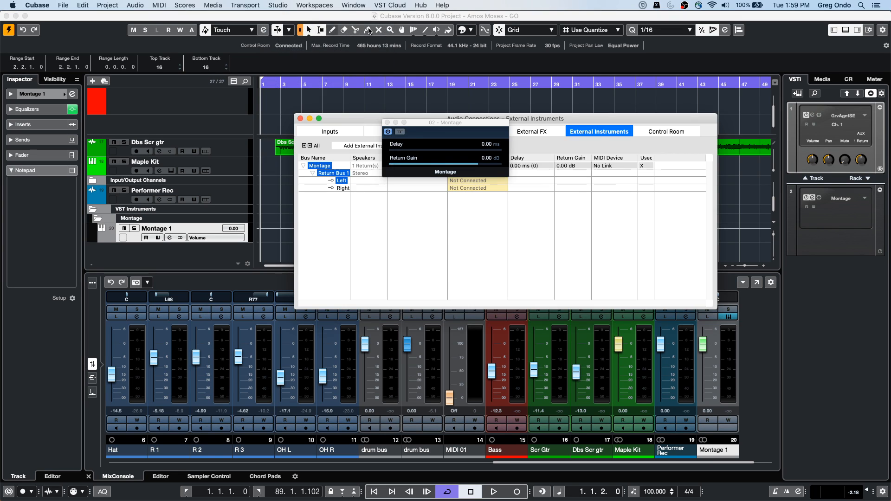
pyautogui.click(388, 123)
pyautogui.click(534, 132)
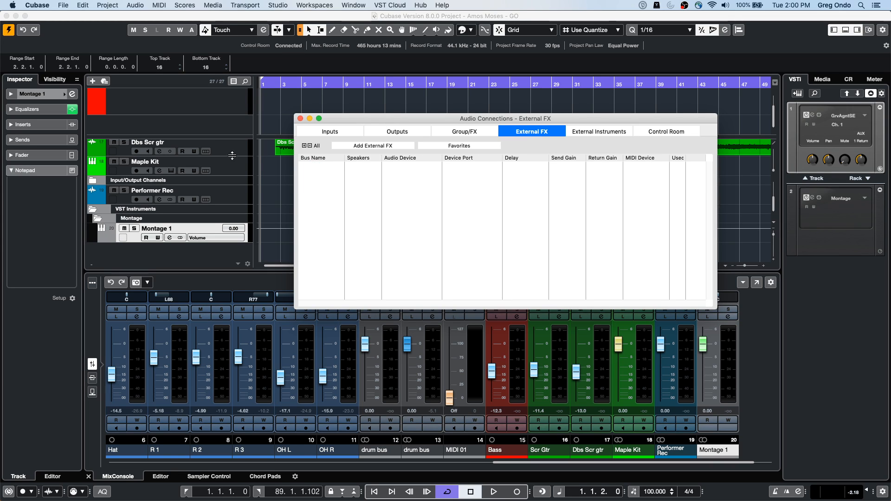
pyautogui.click(374, 147)
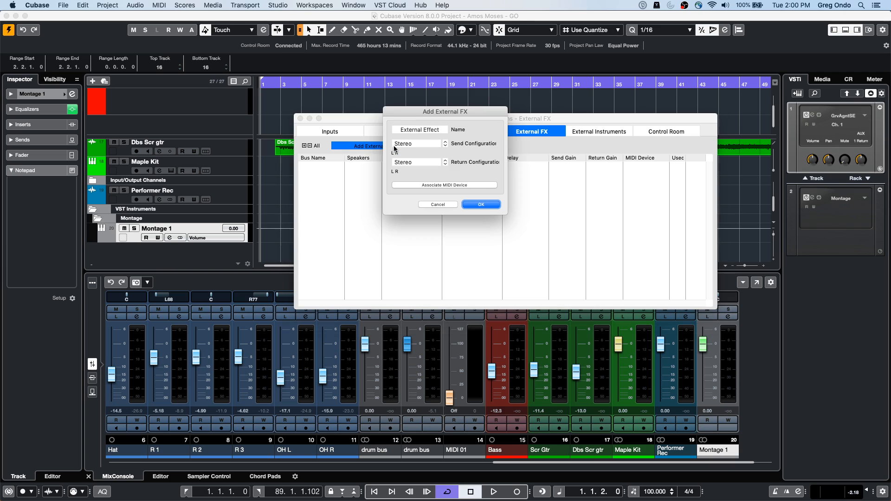
pyautogui.click(433, 130)
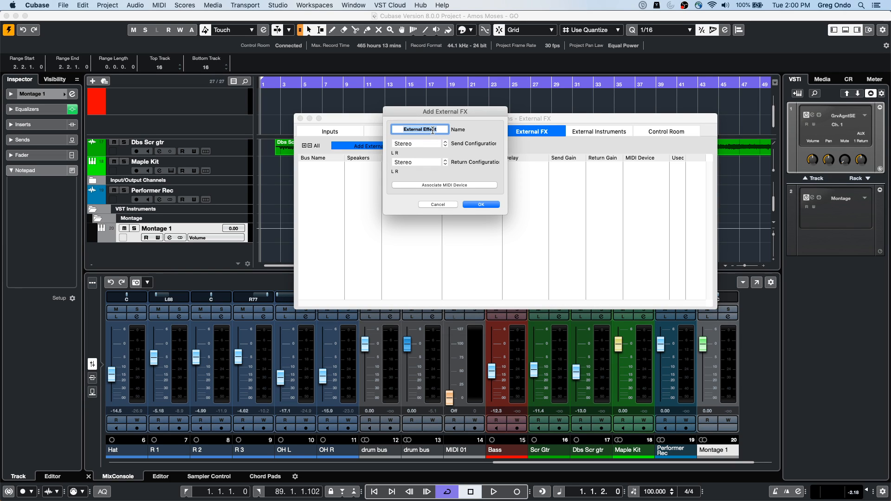
pyautogui.press('BackSpace')
pyautogui.write('la2a')
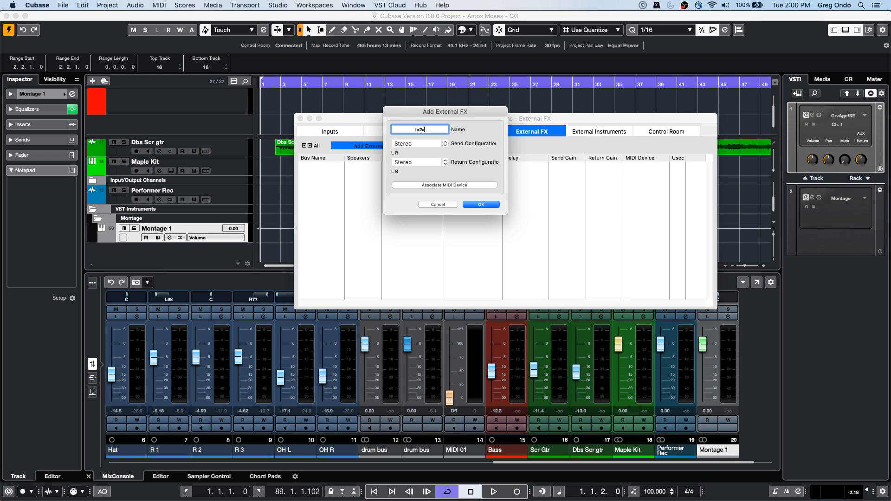
pyautogui.press('Return')
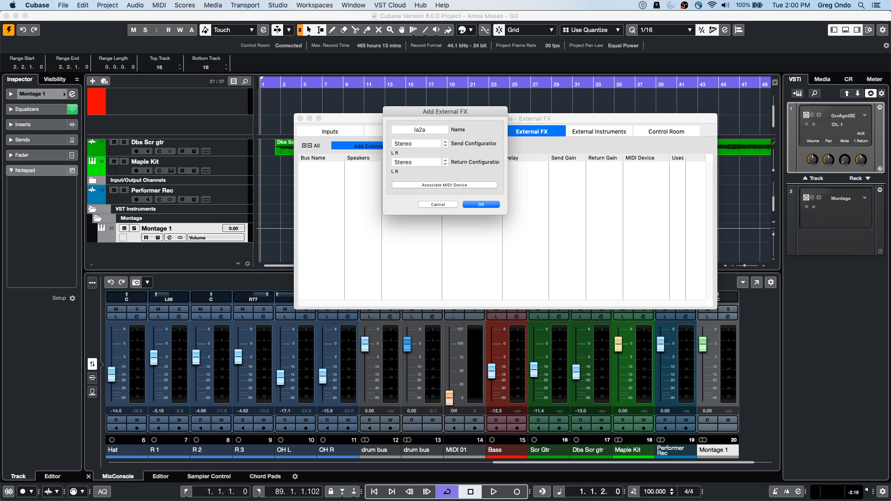
# Step: Create the la2a effect with mono send and mono return configurations and close the audio connections
pyautogui.click(426, 147)
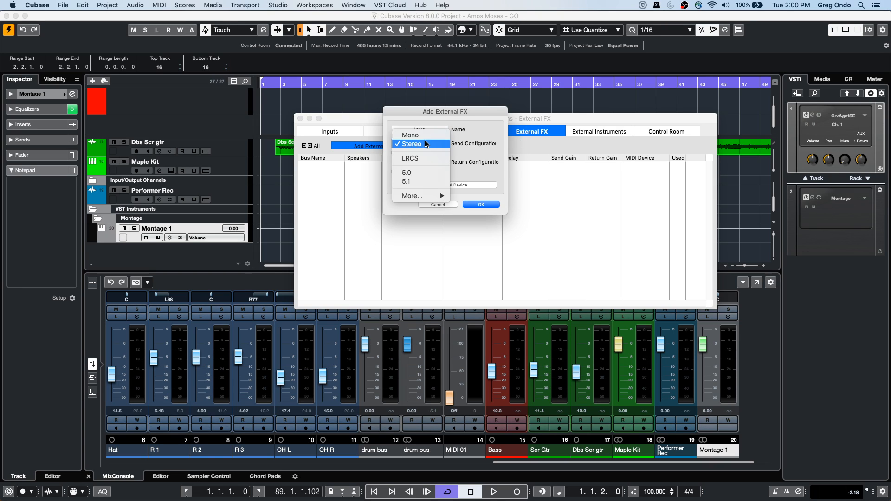
pyautogui.click(420, 134)
pyautogui.click(418, 163)
pyautogui.click(411, 153)
pyautogui.click(481, 204)
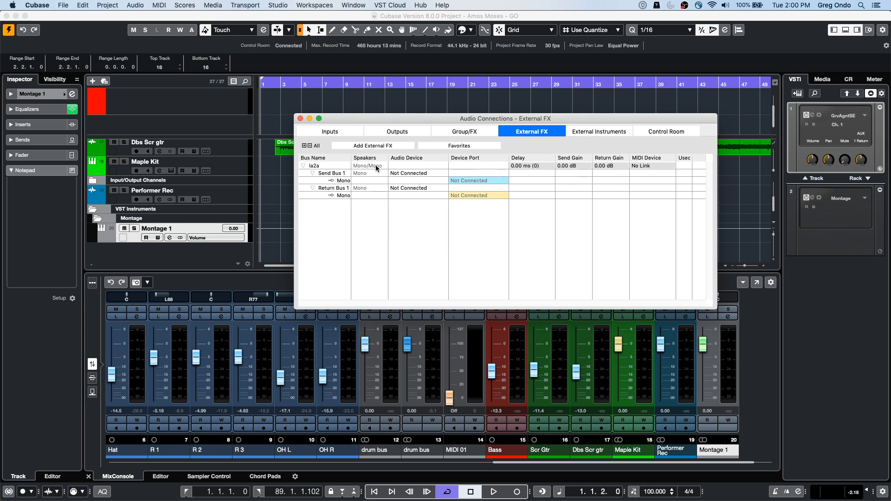
pyautogui.click(300, 119)
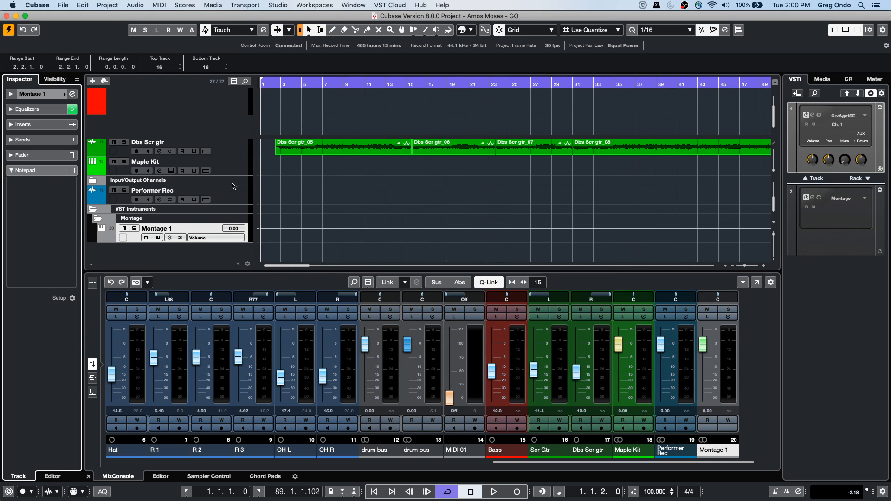
# Step: Insert the la2a external effect in the first insert slot of the Dbs Scr gtr track and measure its loop delay for delay compensation
pyautogui.click(221, 168)
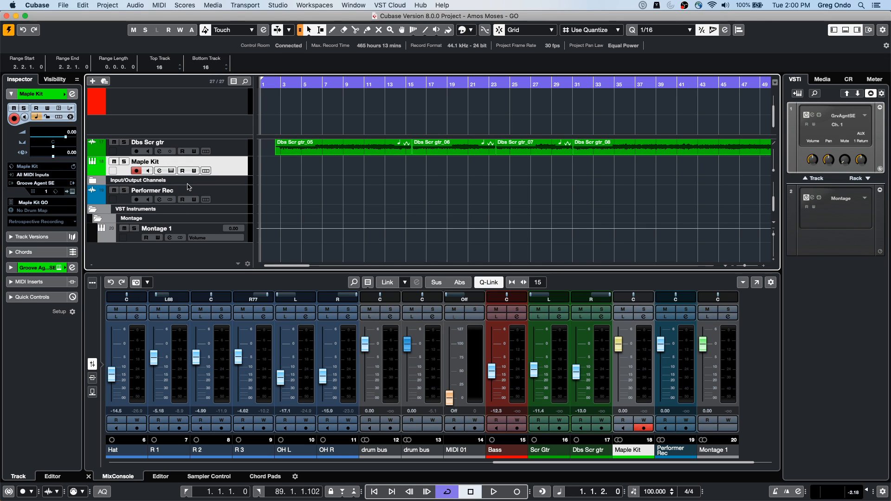
pyautogui.click(228, 152)
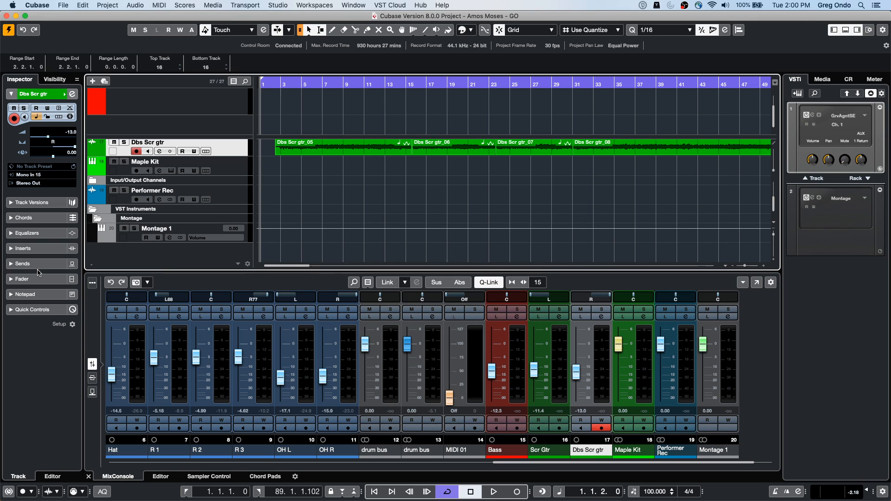
pyautogui.click(36, 249)
pyautogui.click(40, 172)
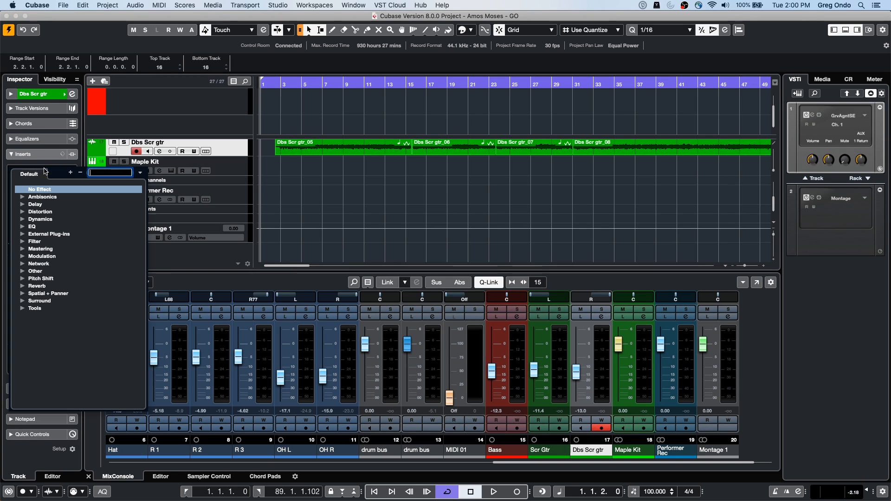
pyautogui.click(20, 235)
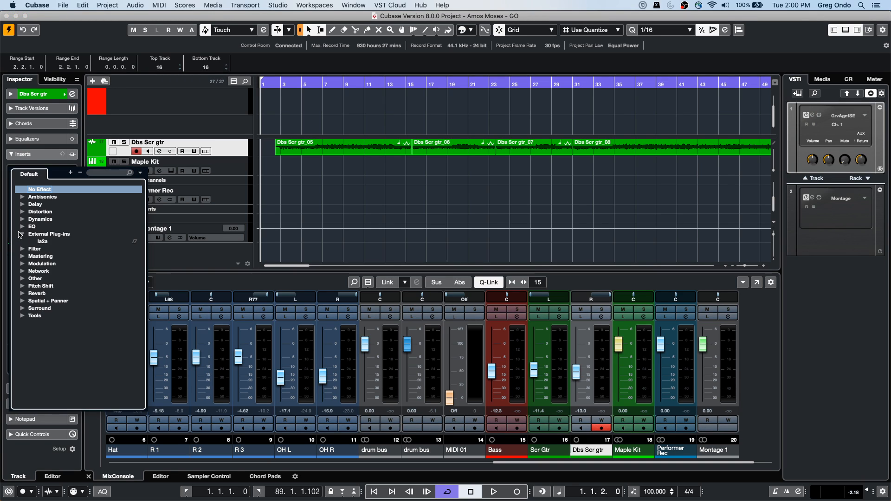
pyautogui.click(42, 242)
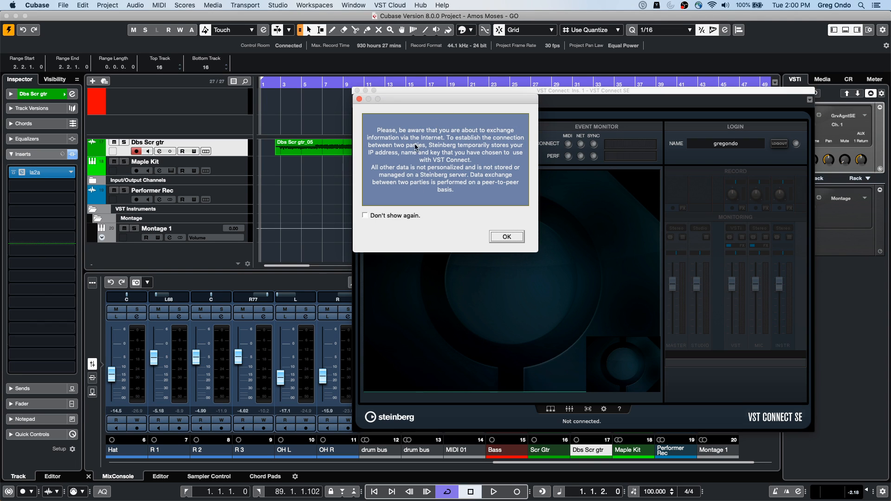
pyautogui.click(506, 237)
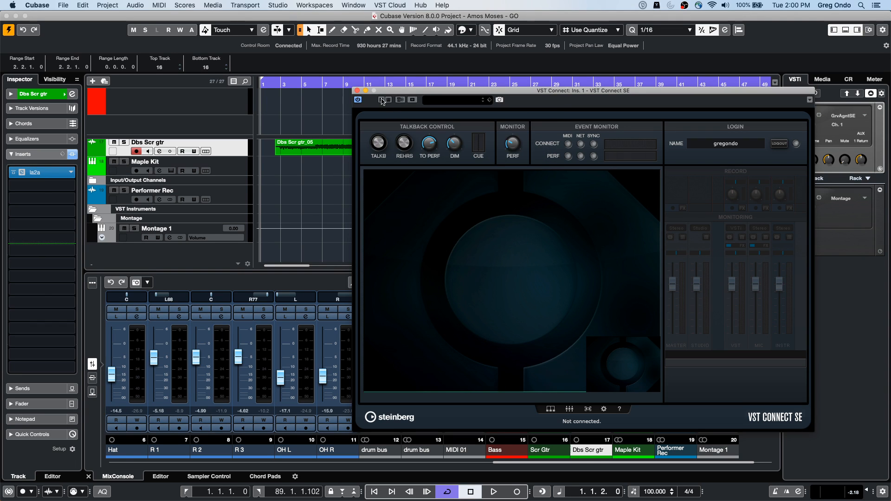
pyautogui.click(357, 91)
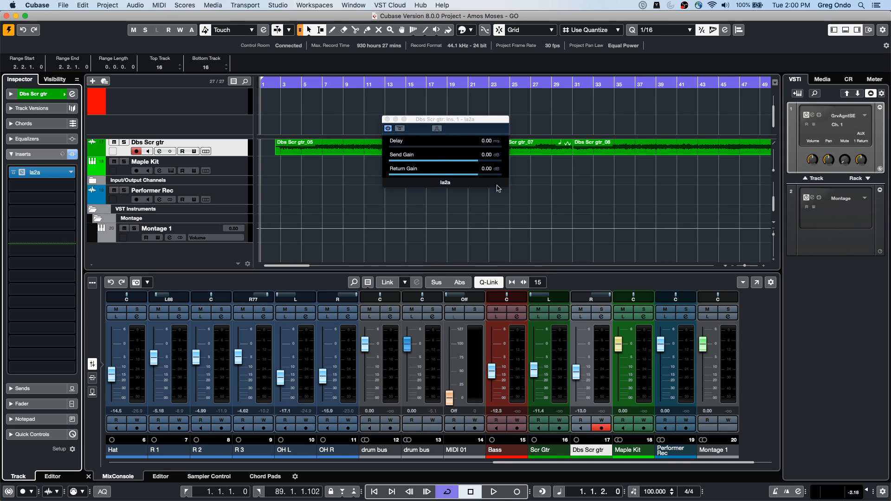
pyautogui.click(440, 135)
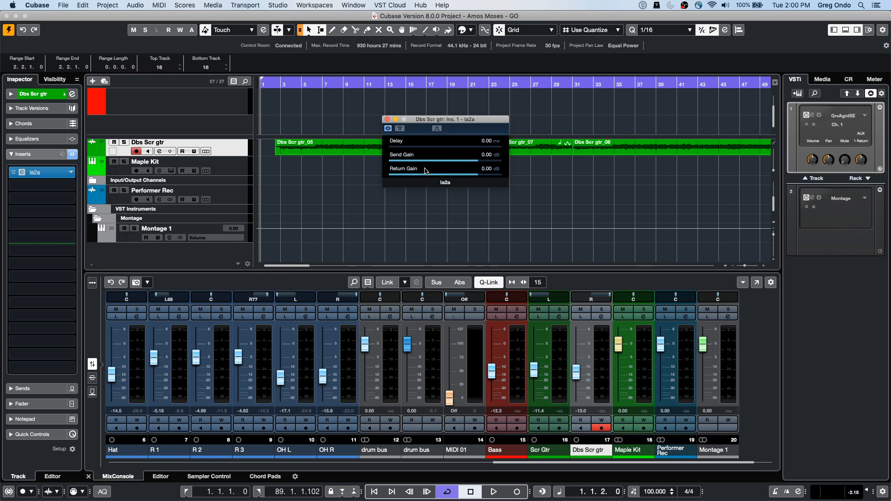
pyautogui.click(437, 129)
# Step: Reopen the external FX audio connections and move the la2a effect window clear of the bus list
pyautogui.click(277, 5)
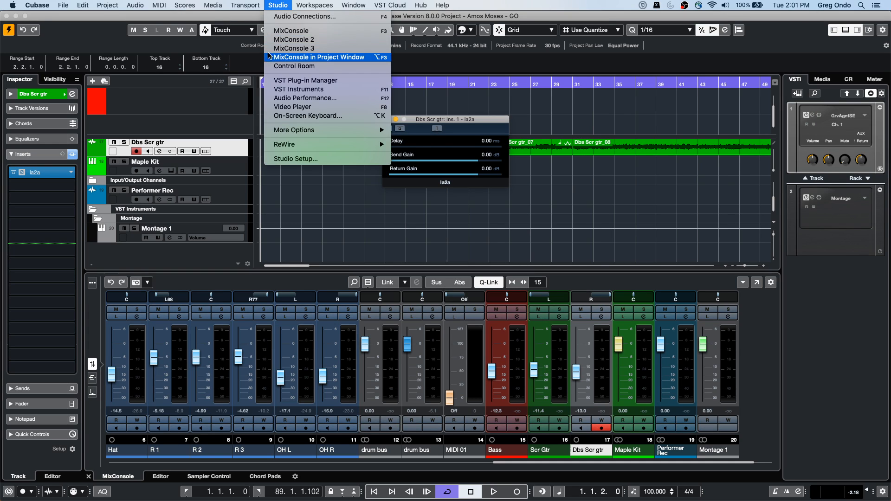
pyautogui.click(298, 17)
pyautogui.moveTo(468, 120); pyautogui.dragTo(472, 215)
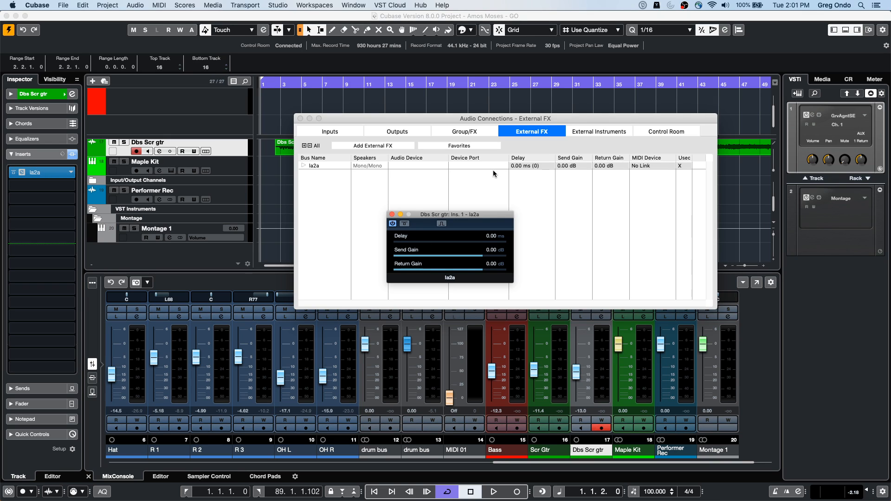
# Step: Close the audio connections and the la2a effect window
pyautogui.click(598, 132)
pyautogui.click(301, 119)
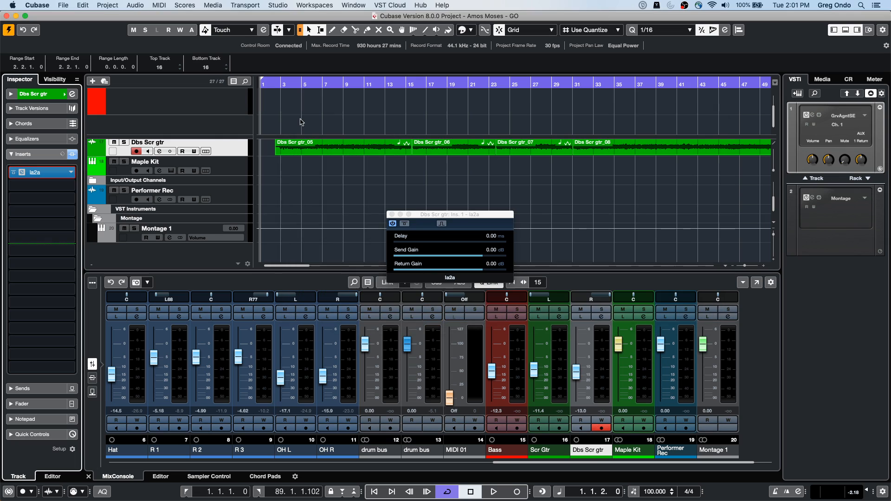
pyautogui.click(393, 215)
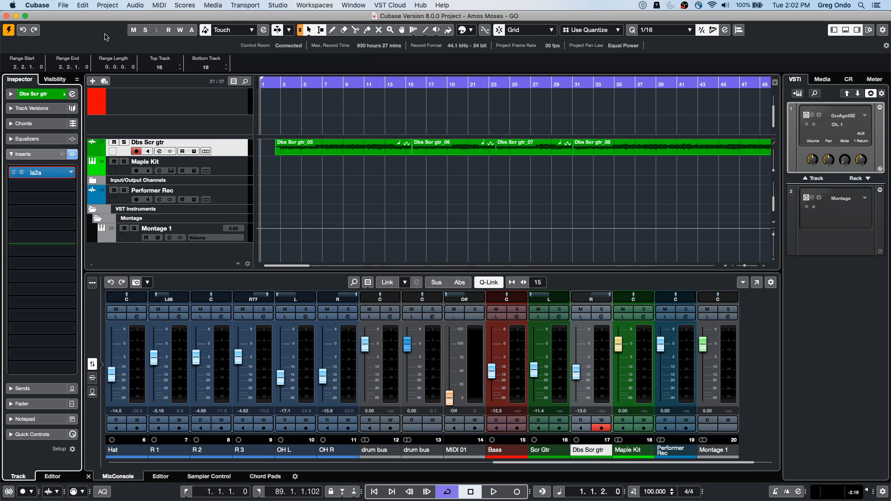
# Step: Create a new project in the working timecode folder
pyautogui.click(64, 7)
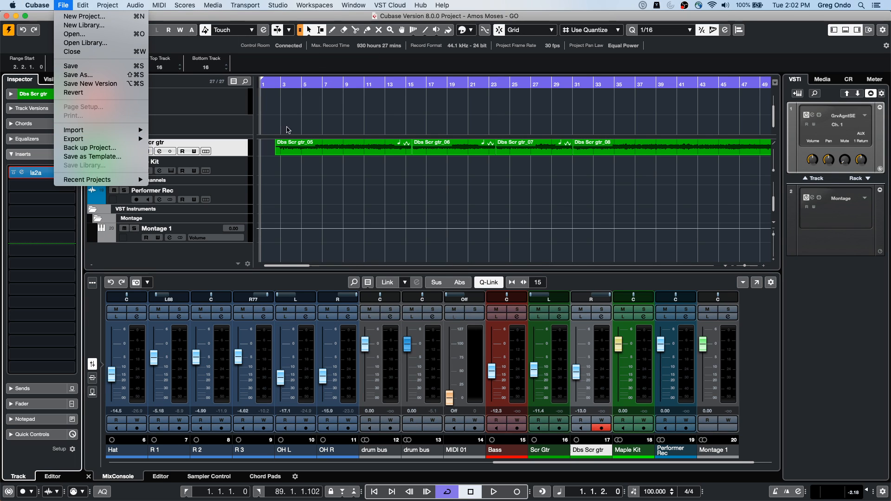
pyautogui.click(391, 83)
pyautogui.click(63, 5)
pyautogui.moveTo(95, 179)
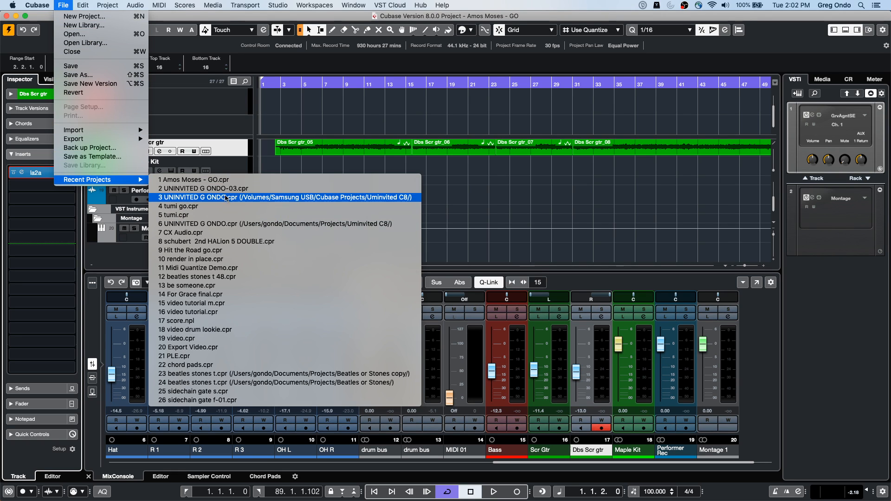
pyautogui.click(118, 20)
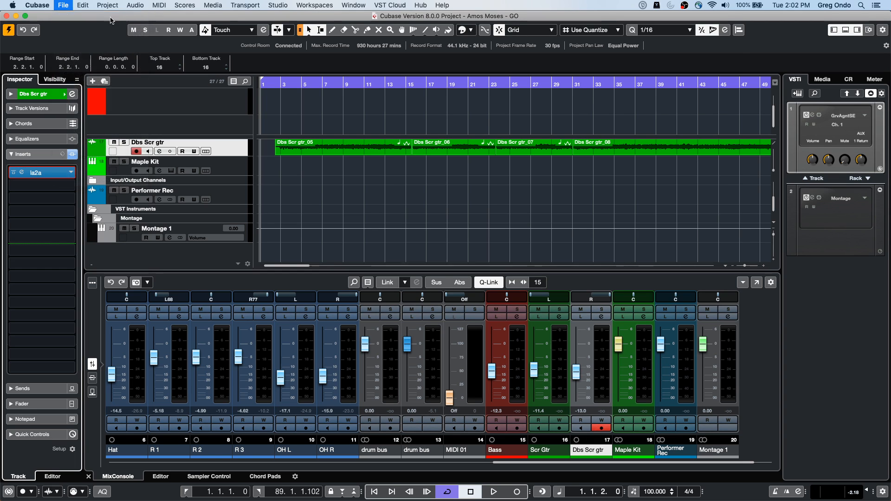
pyautogui.click(671, 374)
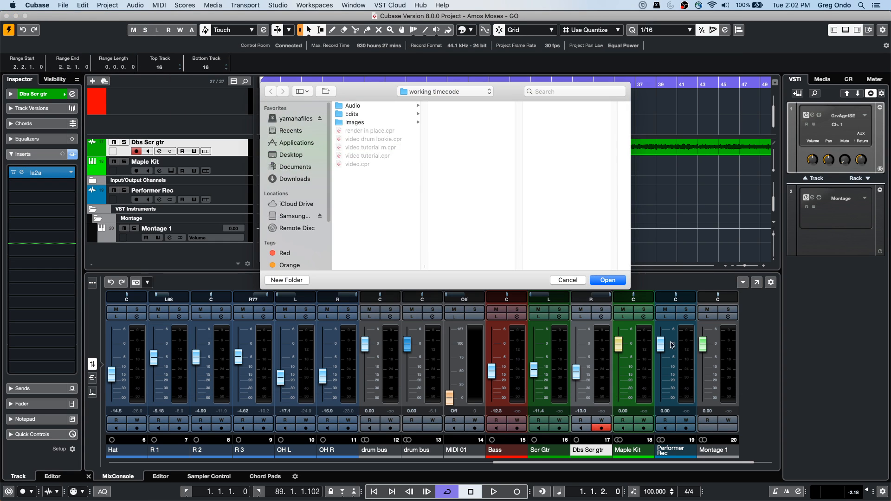
pyautogui.click(605, 280)
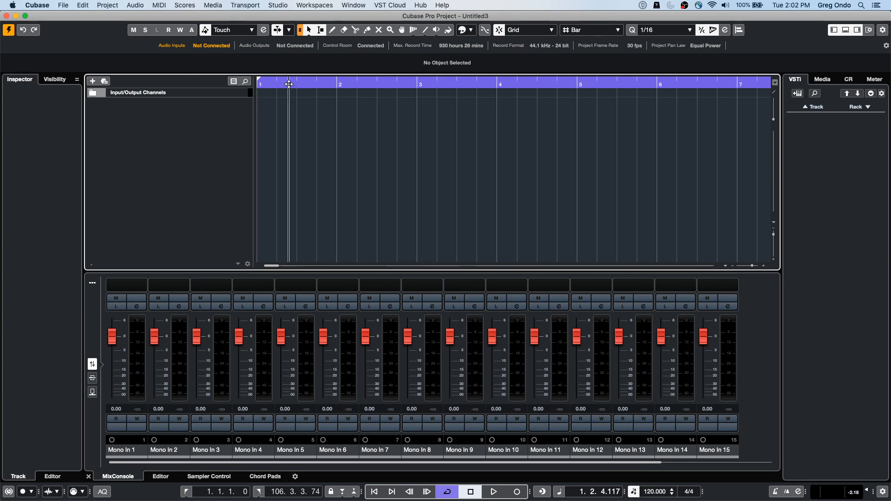
# Step: Import jazz.wav from the WaveLab Audio files folder into the project without copying or converting the file
pyautogui.click(63, 5)
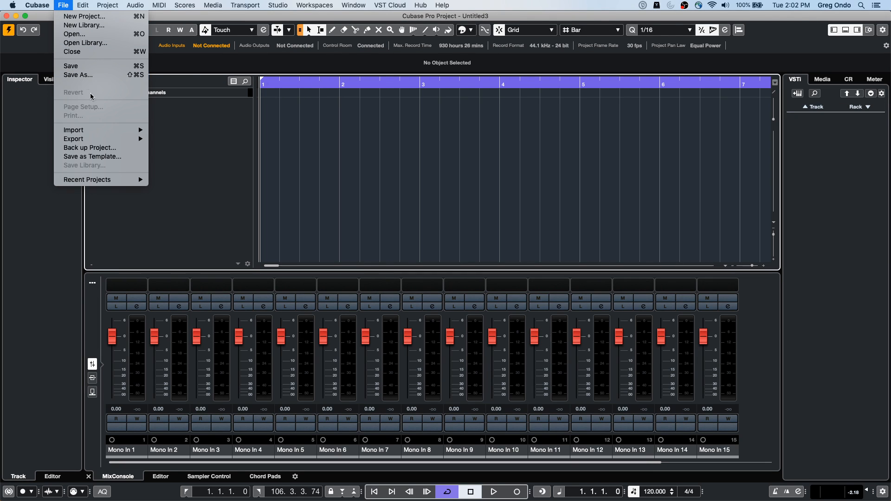
pyautogui.moveTo(104, 134)
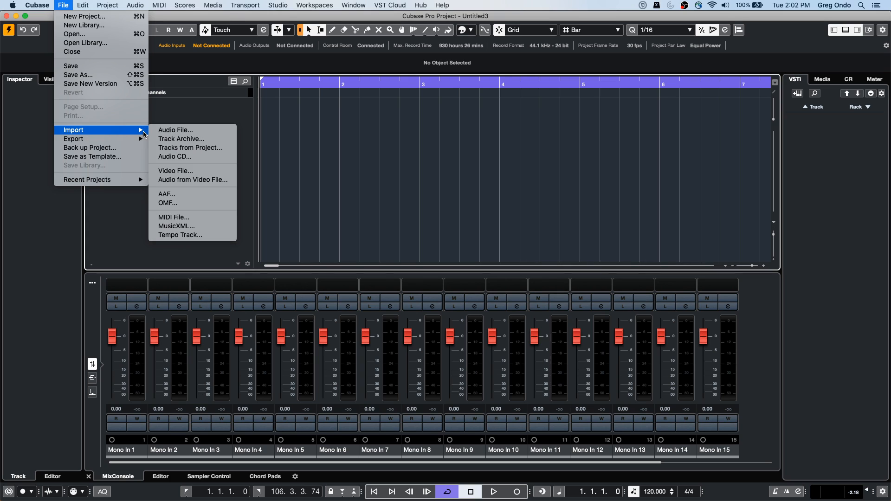
pyautogui.click(181, 132)
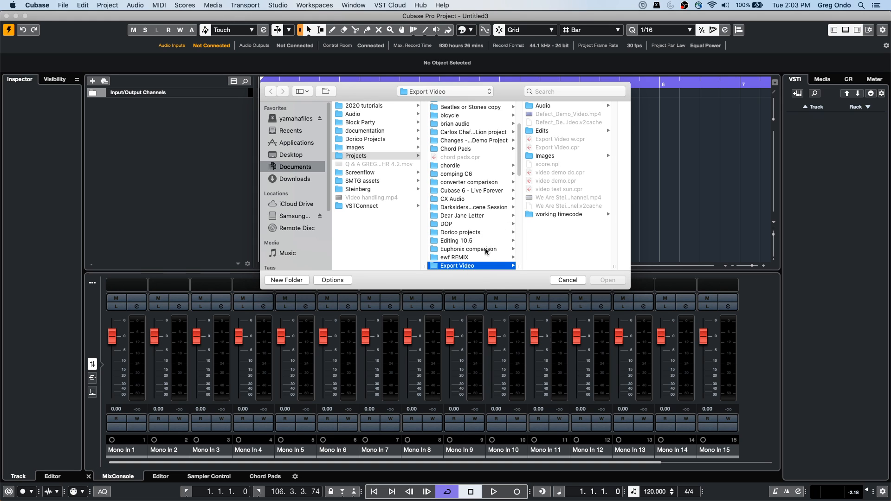
pyautogui.scroll(-10, 471, 161)
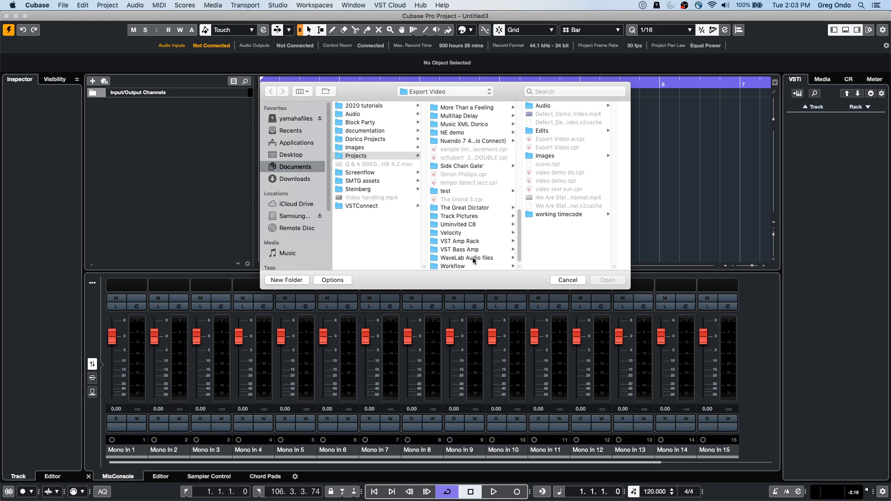
pyautogui.click(473, 259)
pyautogui.scroll(-1, 565, 185)
pyautogui.scroll(-5, 565, 185)
pyautogui.scroll(-6, 566, 185)
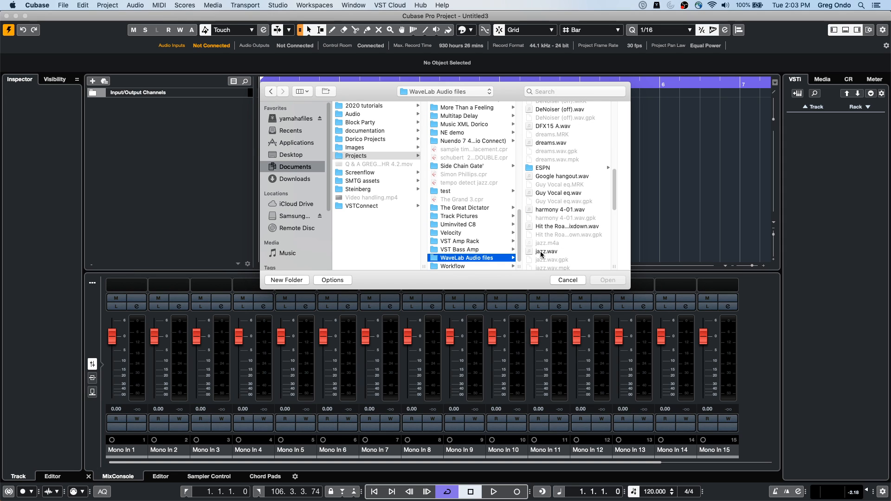
pyautogui.click(543, 251)
pyautogui.click(608, 280)
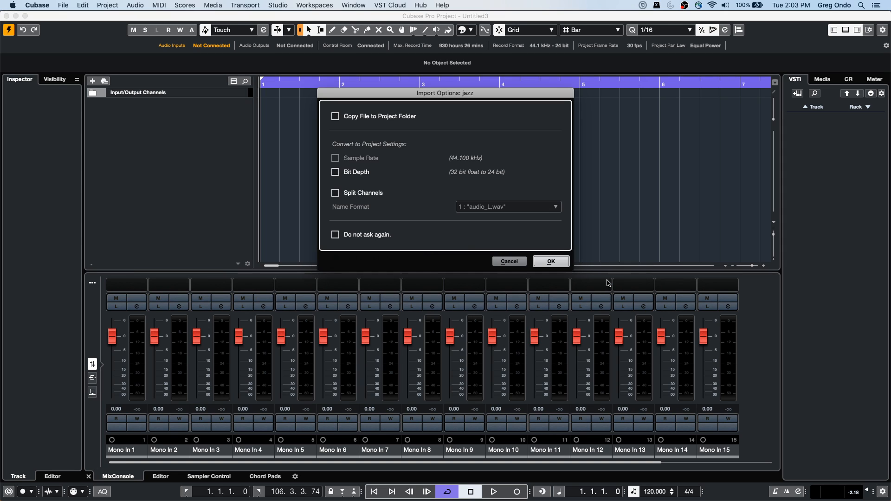
pyautogui.click(551, 261)
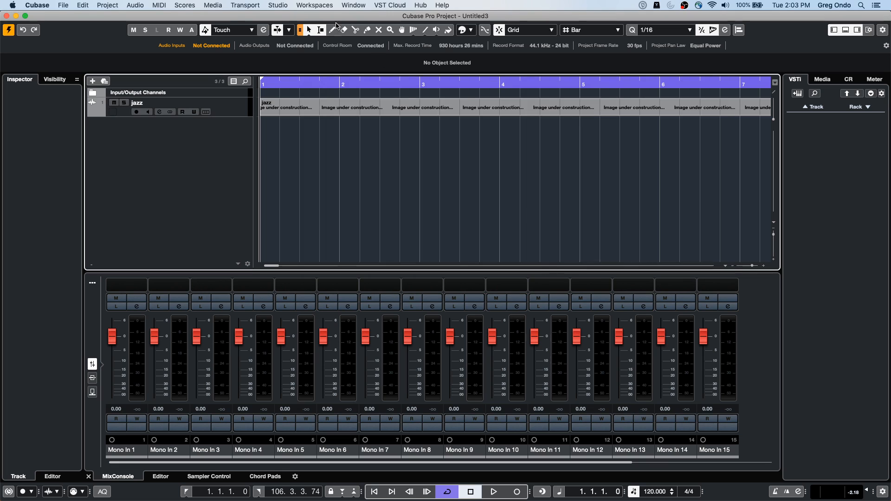
# Step: Increase the height of the jazz track and show more bars of its waveform
pyautogui.moveTo(239, 116); pyautogui.dragTo(238, 145)
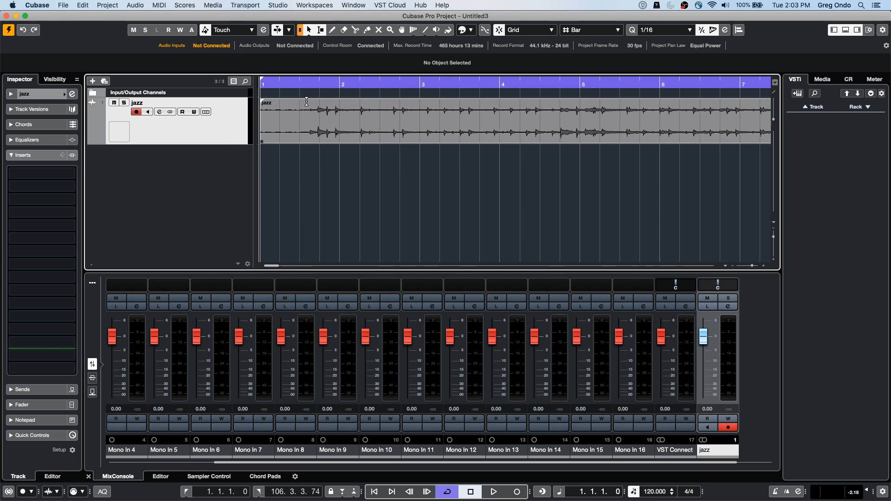
pyautogui.moveTo(290, 83); pyautogui.dragTo(279, 23)
pyautogui.press('KP_Decimal')
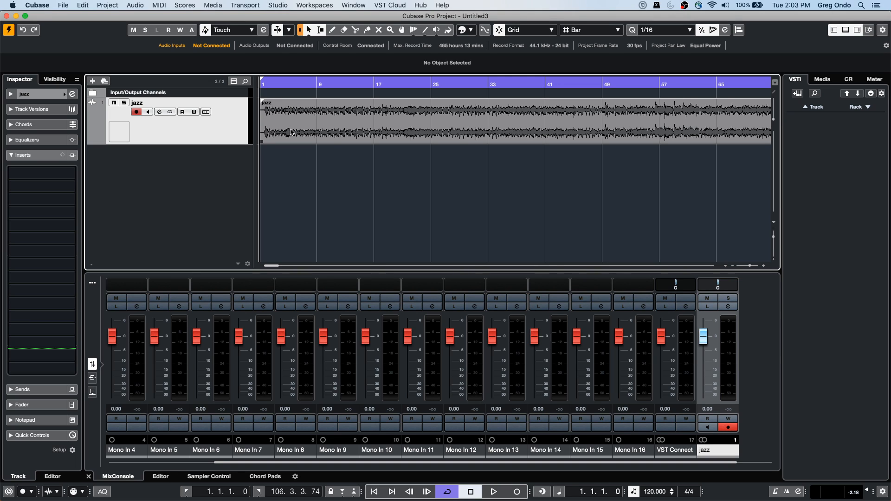
# Step: Select the jazz audio event and play back its opening bars
pyautogui.click(292, 133)
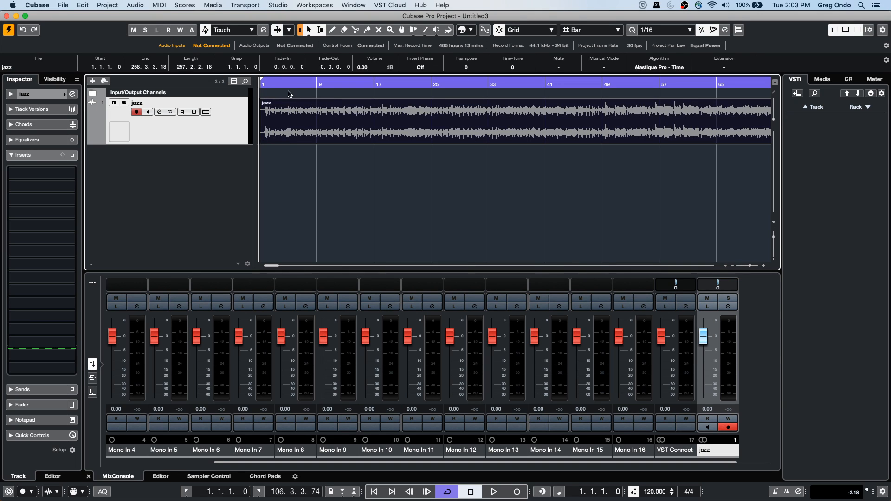
pyautogui.press('space')
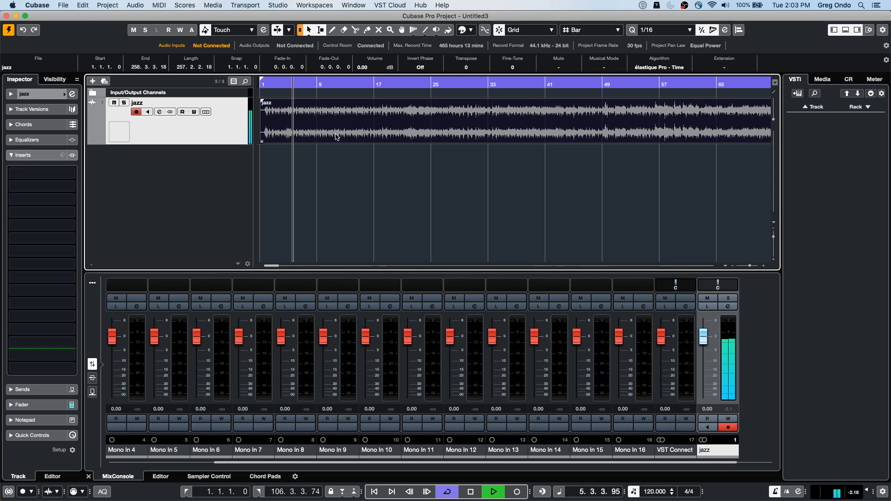
pyautogui.press('space')
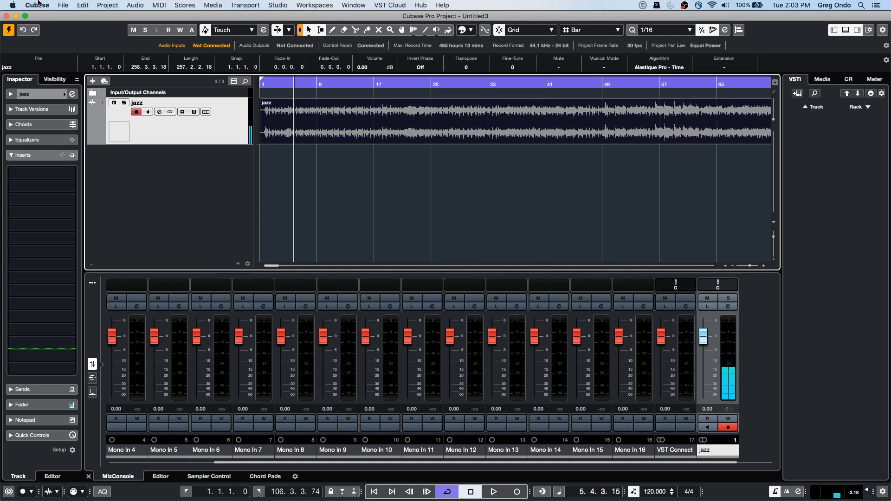
# Step: Analyze the jazz event with Tempo Detection and play it back against the detected tempo
pyautogui.click(113, 5)
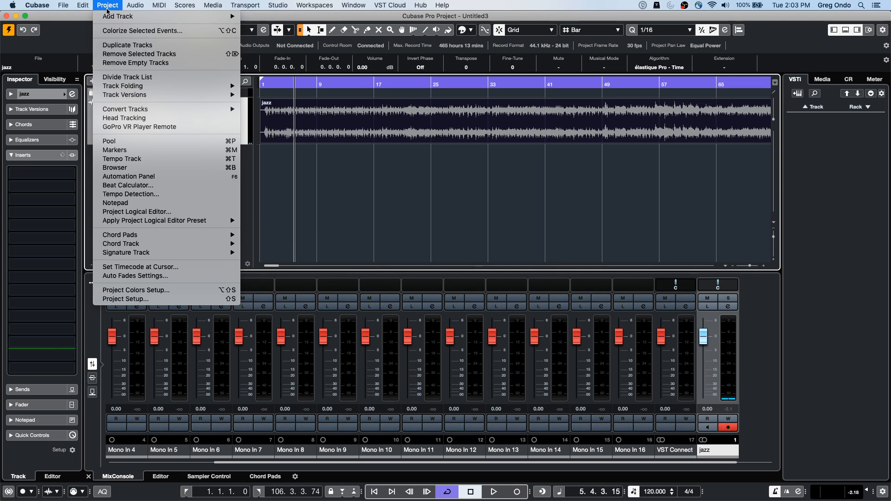
pyautogui.moveTo(90, 7)
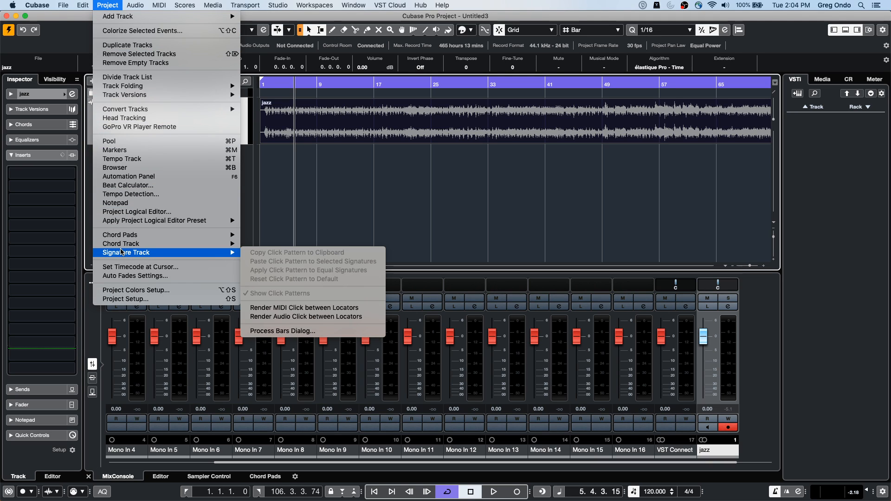
pyautogui.click(150, 194)
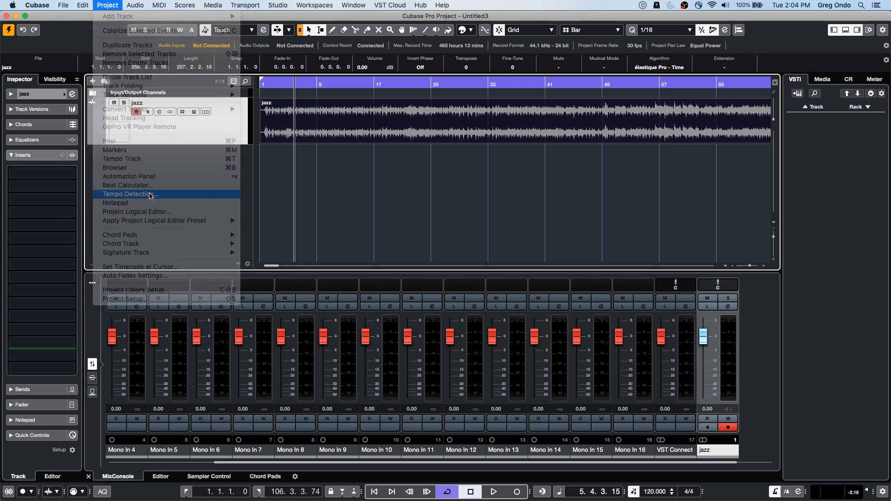
pyautogui.click(434, 256)
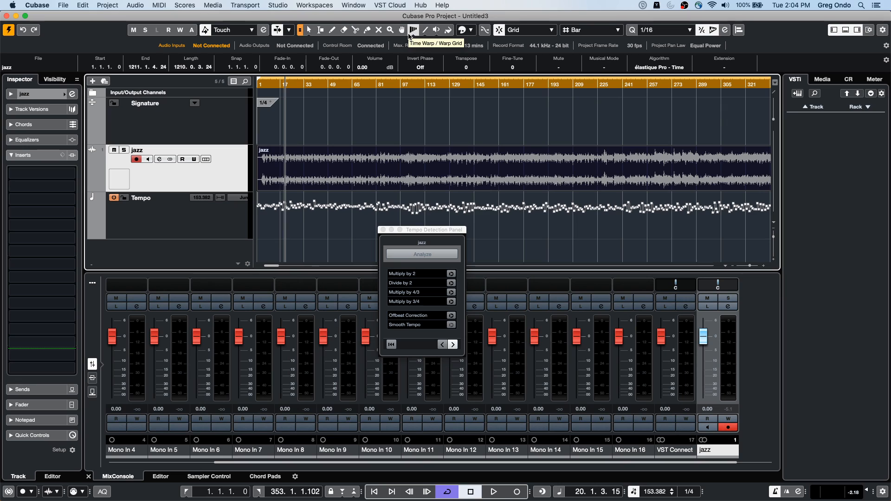
pyautogui.press('space')
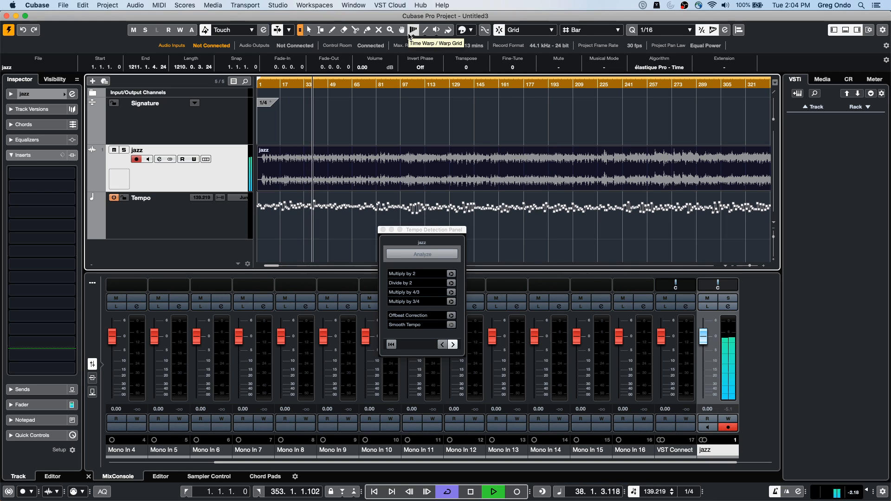
pyautogui.press('space')
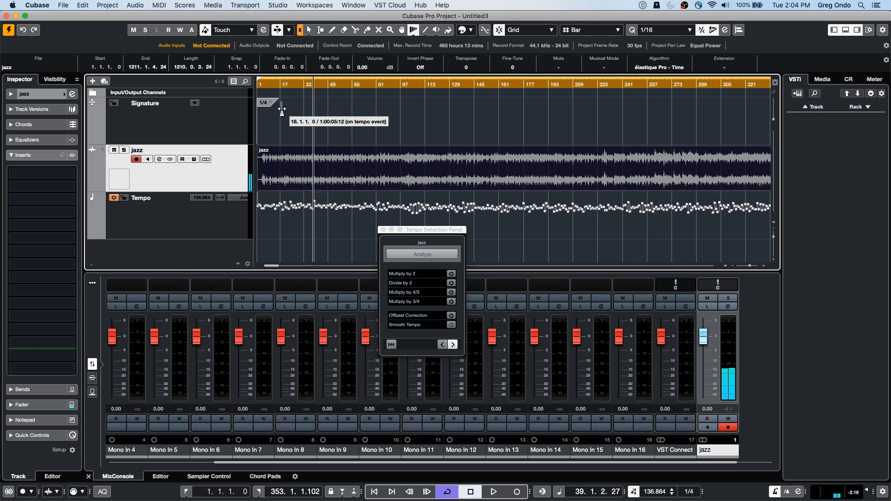
# Step: Go back to the start of the project, switch to the Draw tool on the signature track and end the tempo detection session
pyautogui.click(275, 86)
pyautogui.press('h')
pyautogui.press('h')
pyautogui.click(273, 78)
pyautogui.moveTo(272, 85); pyautogui.dragTo(252, 142)
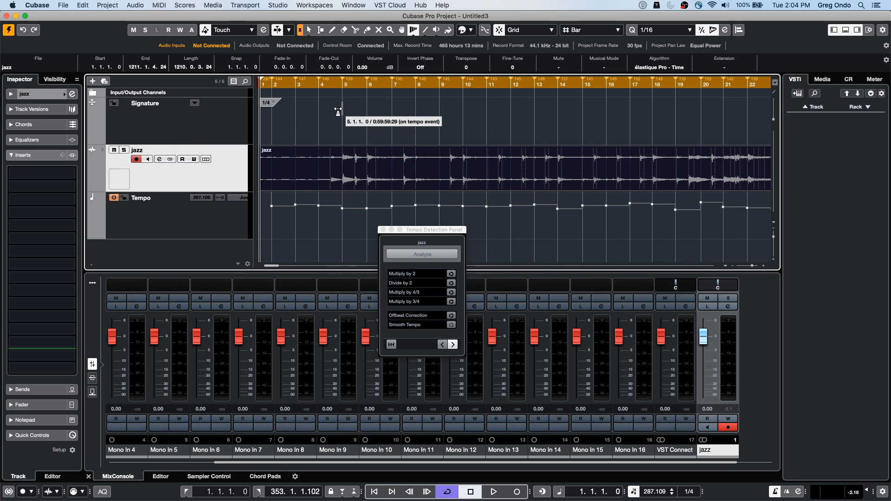
pyautogui.rightClick(442, 109)
pyautogui.click(362, 110)
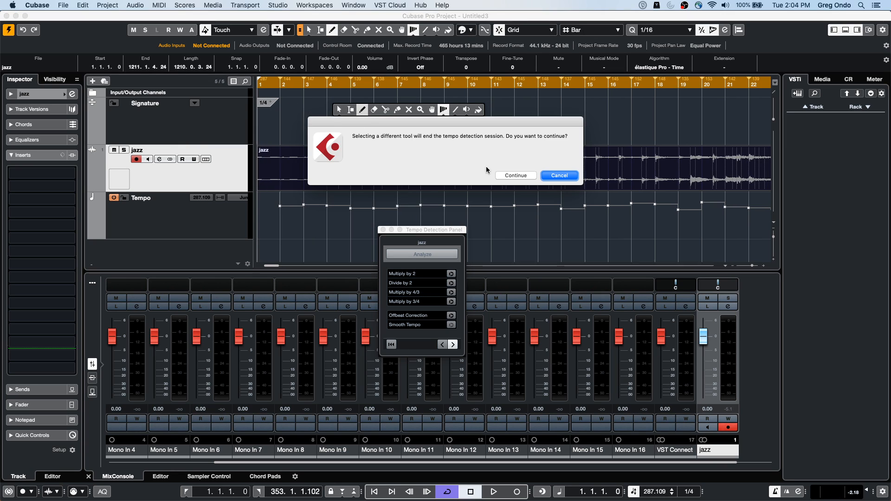
pyautogui.click(515, 176)
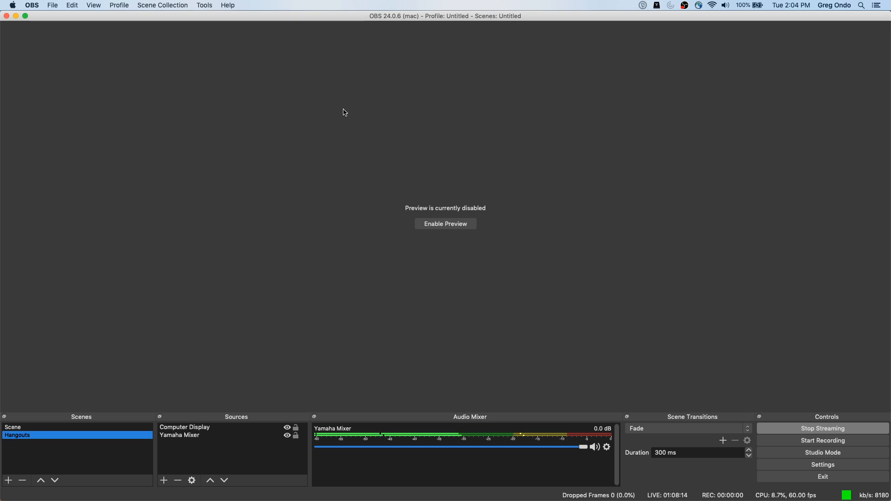
# Step: Relaunch Cubase 10.5 as Cubase Pro 10 and dismiss the problem report
pyautogui.press('super+Tab')
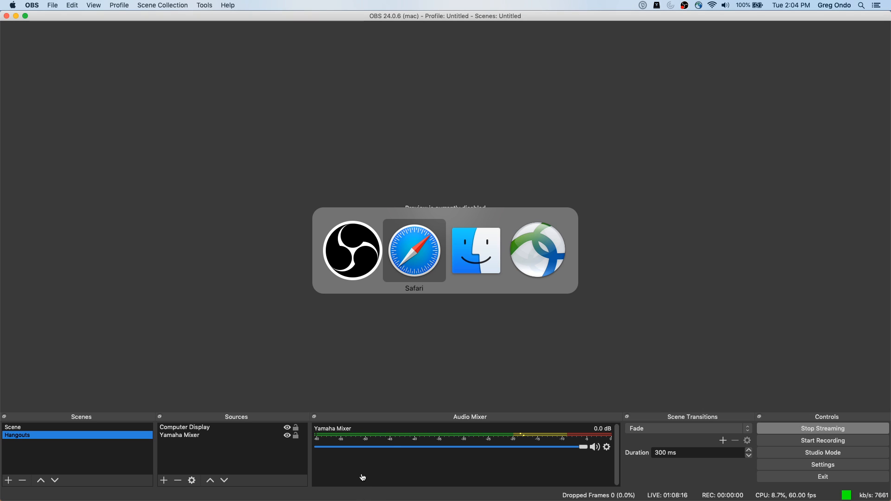
pyautogui.press('super+Tab')
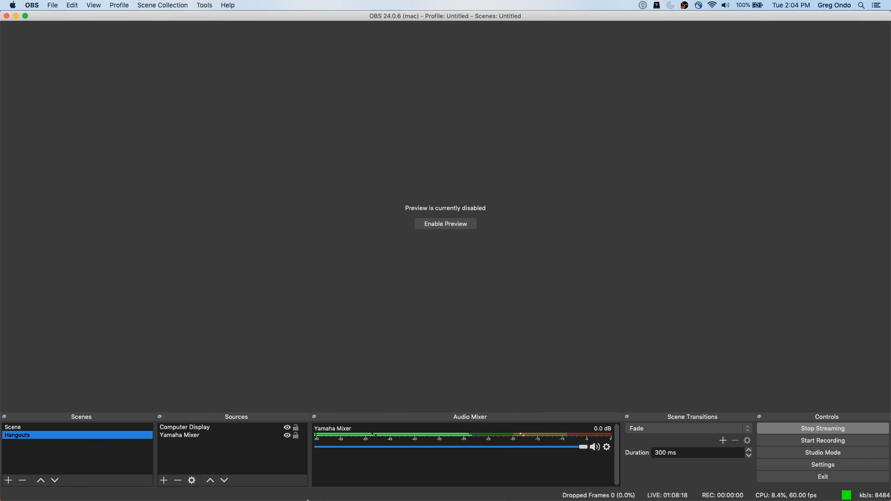
pyautogui.moveTo(325, 493)
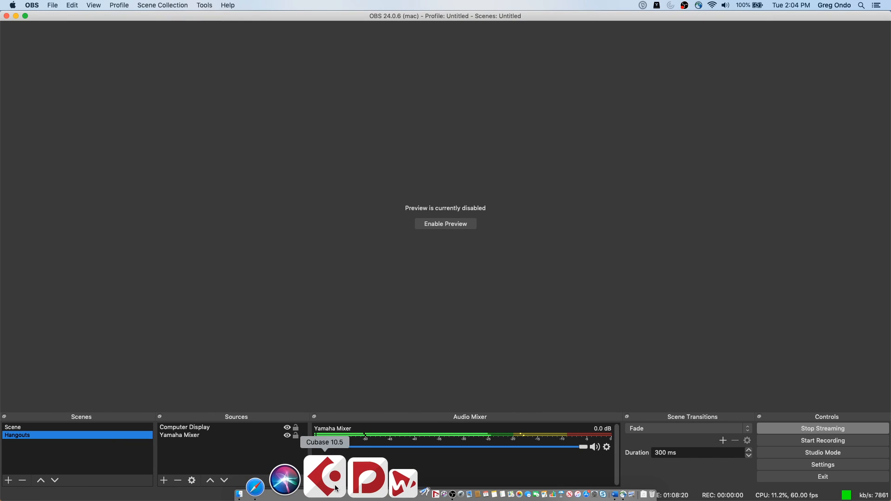
pyautogui.click(335, 488)
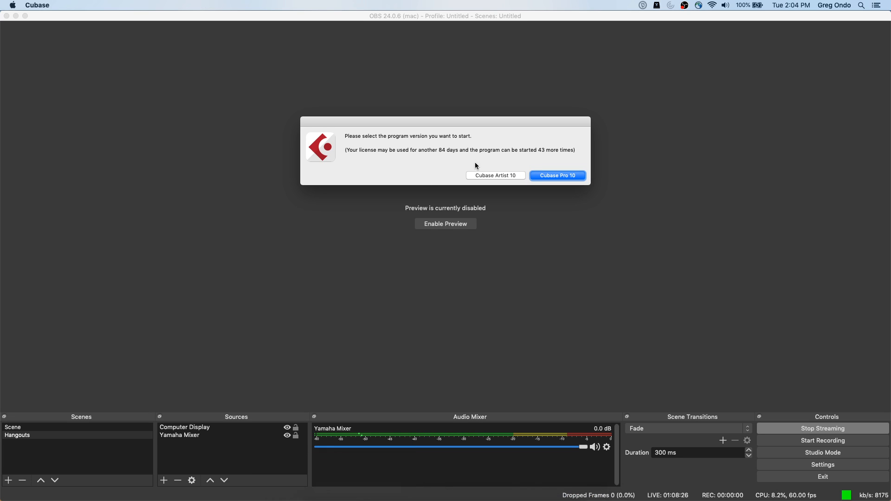
pyautogui.click(543, 176)
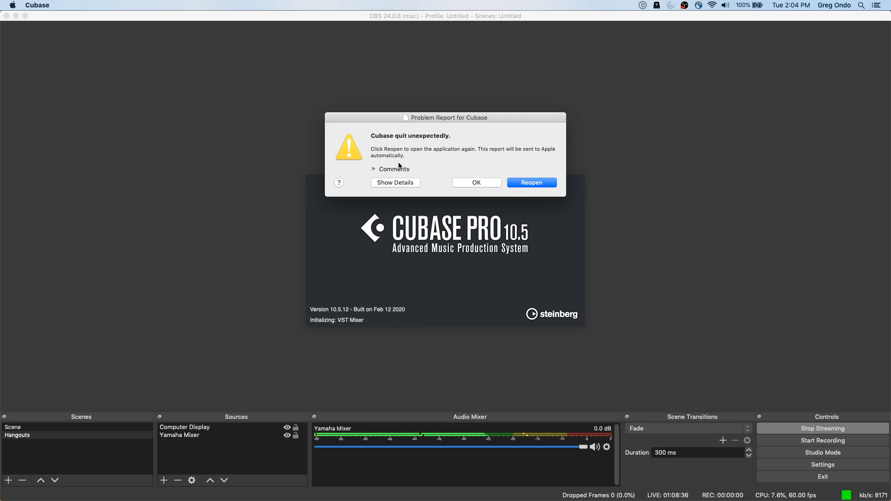
pyautogui.click(490, 184)
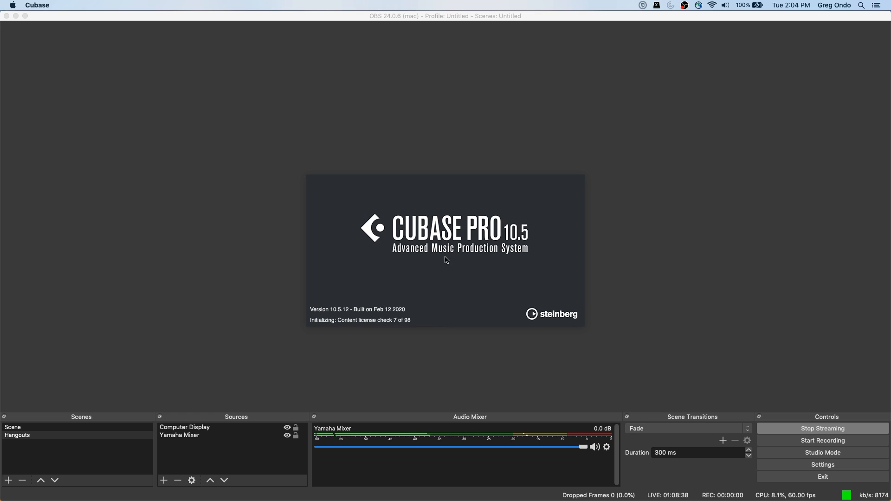
# Step: Create a new empty project in the working timecode folder
pyautogui.doubleClick(462, 168)
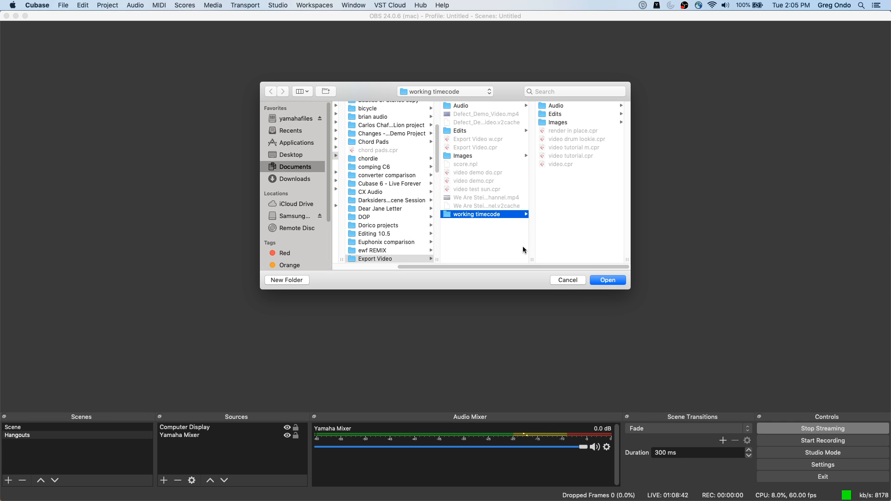
pyautogui.click(604, 284)
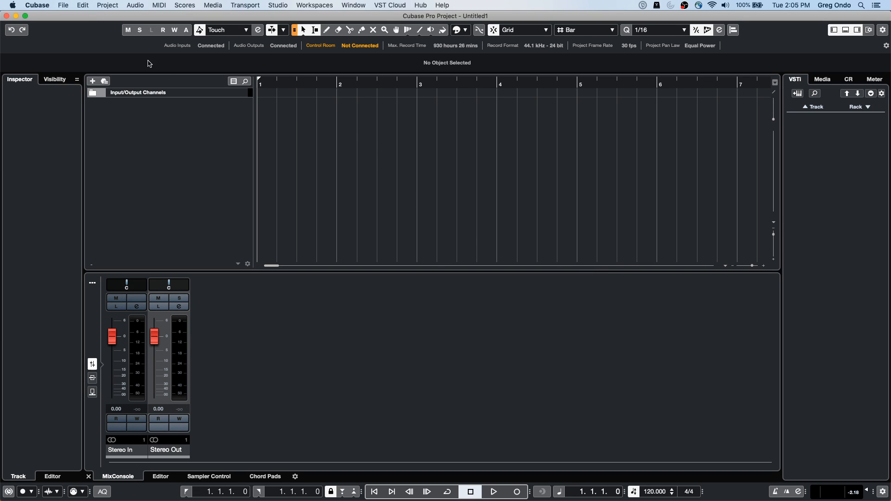
# Step: Import jazz.wav from the WaveLab Audio files folder in Projects without copying, converting or splitting it
pyautogui.click(60, 6)
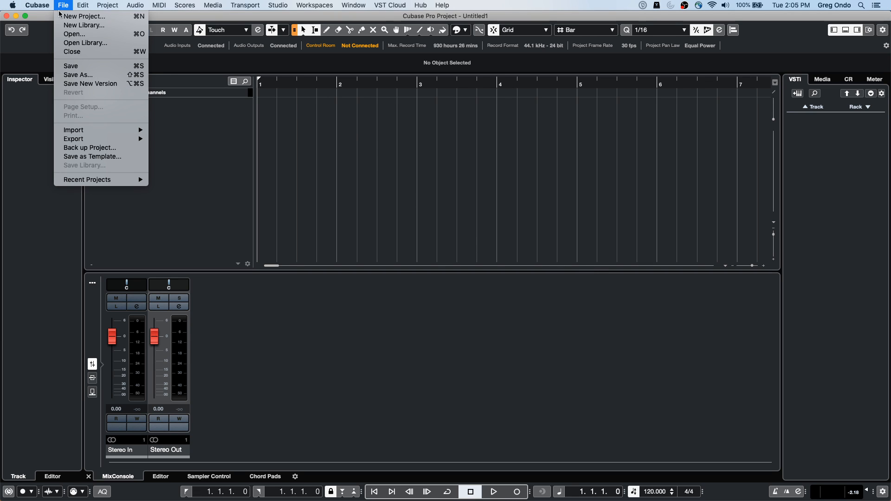
pyautogui.moveTo(89, 133)
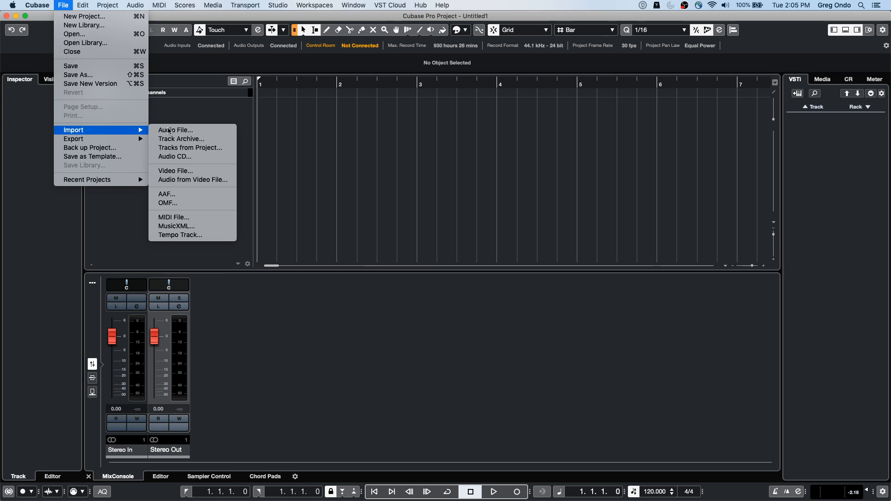
pyautogui.click(206, 133)
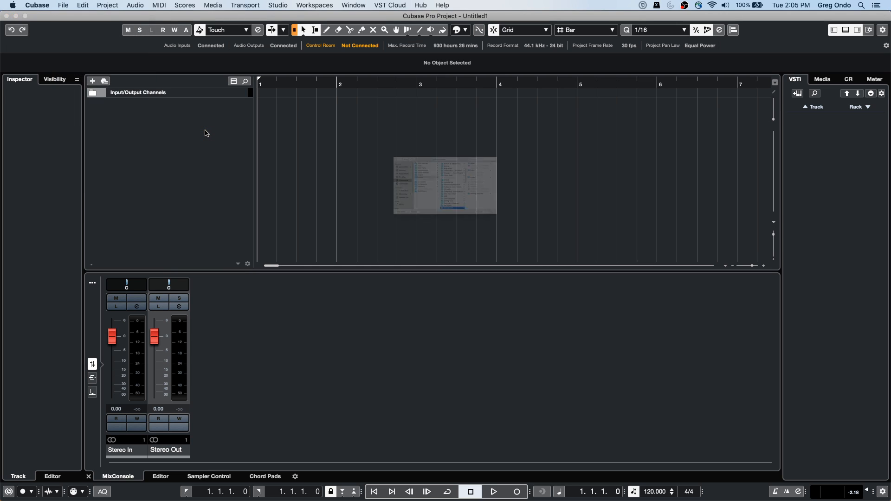
pyautogui.scroll(-5, 486, 248)
pyautogui.scroll(-5, 485, 249)
pyautogui.click(457, 234)
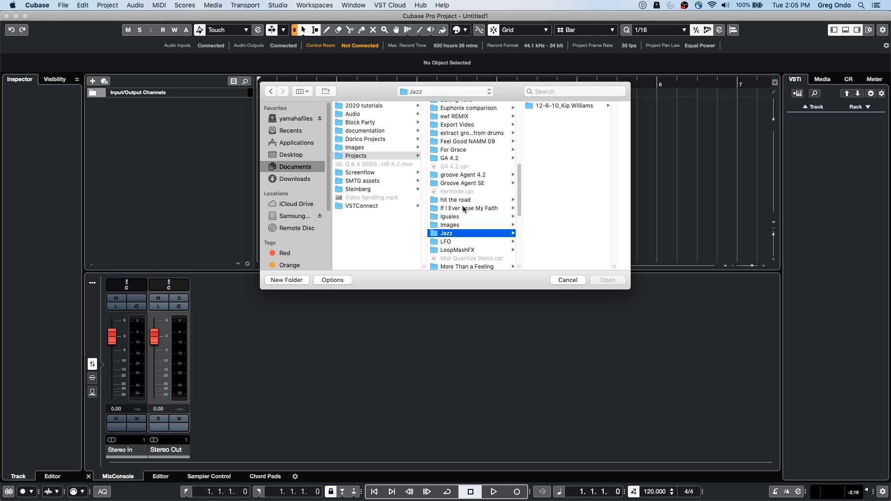
pyautogui.scroll(-10, 465, 213)
pyautogui.click(465, 262)
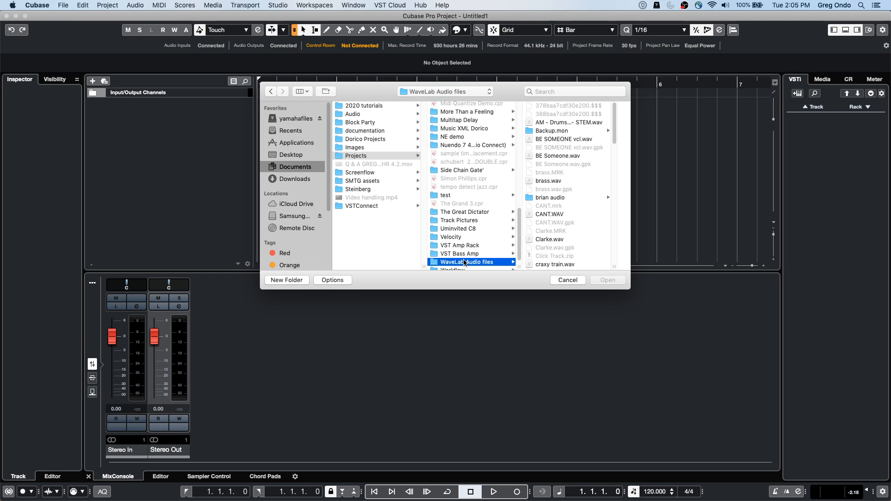
pyautogui.scroll(-10, 565, 235)
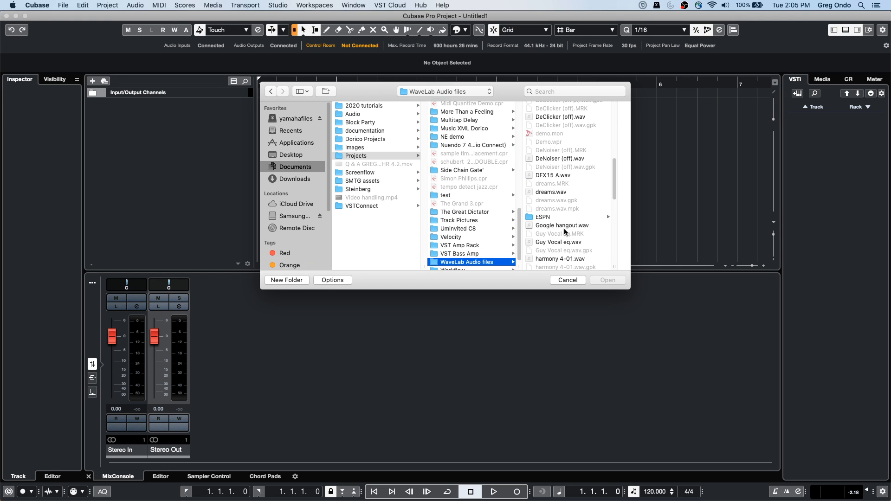
pyautogui.scroll(-3, 565, 229)
pyautogui.click(552, 241)
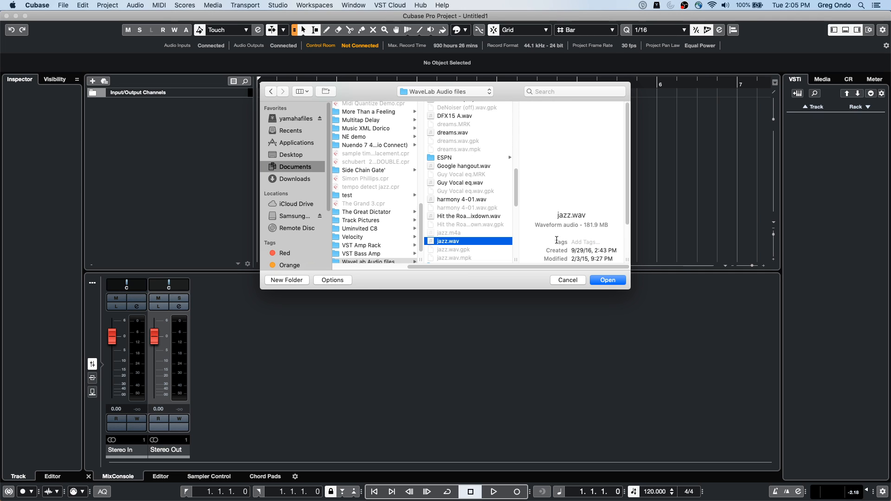
pyautogui.press('Return')
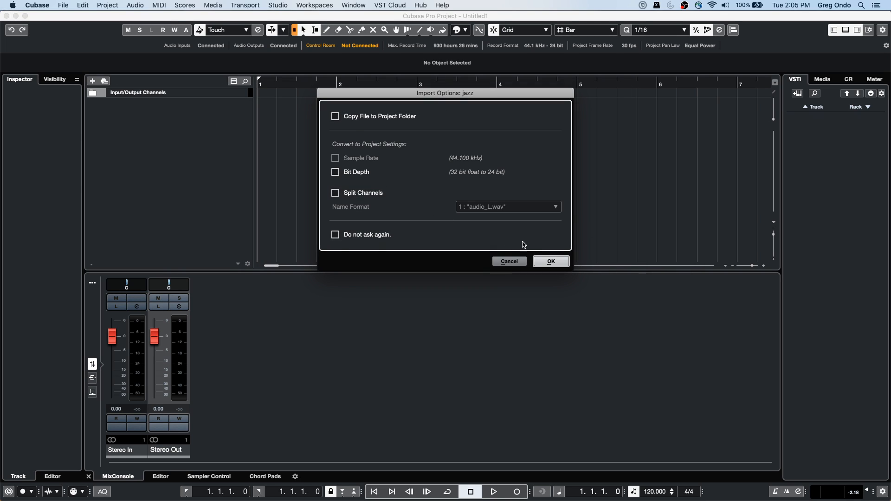
pyautogui.click(548, 262)
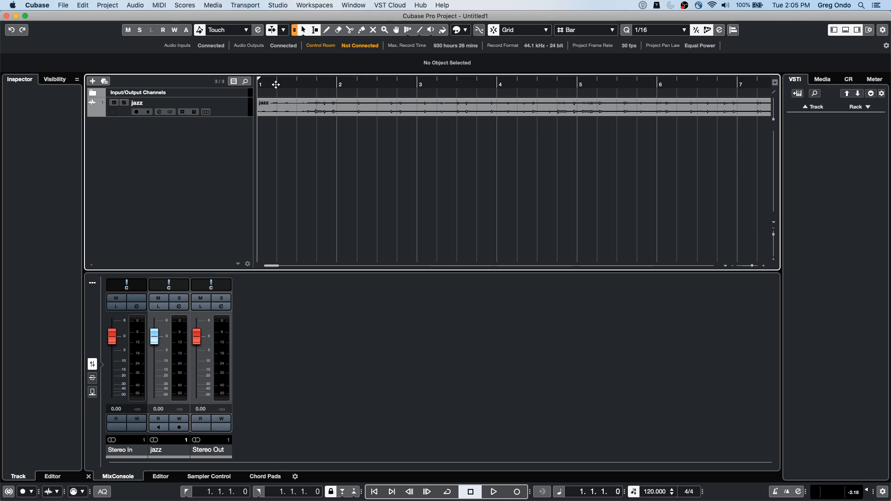
# Step: Enlarge the jazz track's height and pull bar 2 back onto the first strong beat with the Time Warp tool
pyautogui.moveTo(232, 115); pyautogui.dragTo(232, 143)
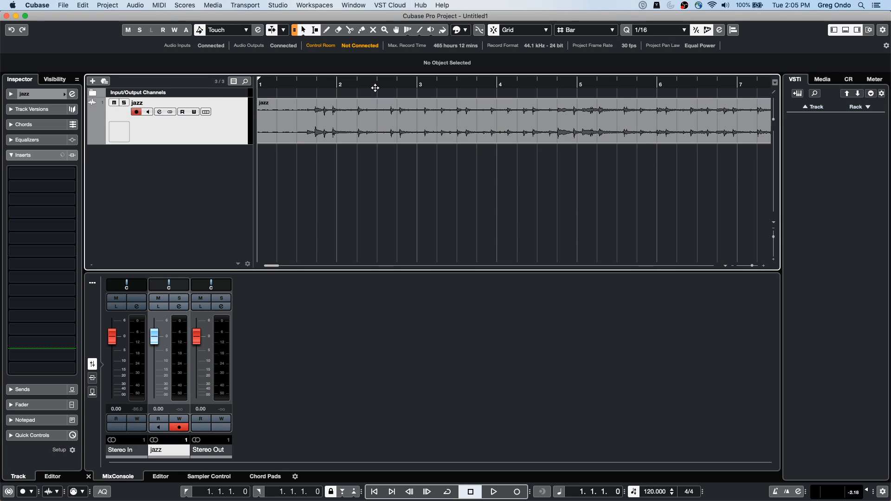
pyautogui.rightClick(344, 98)
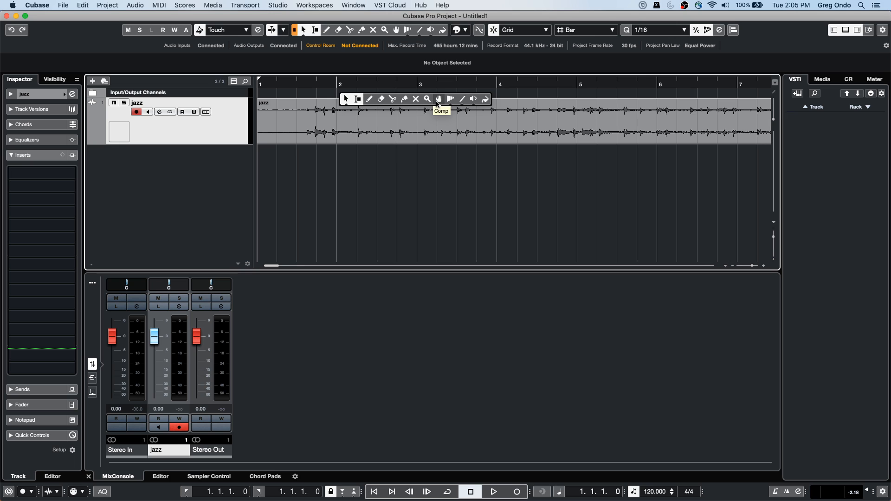
pyautogui.click(450, 102)
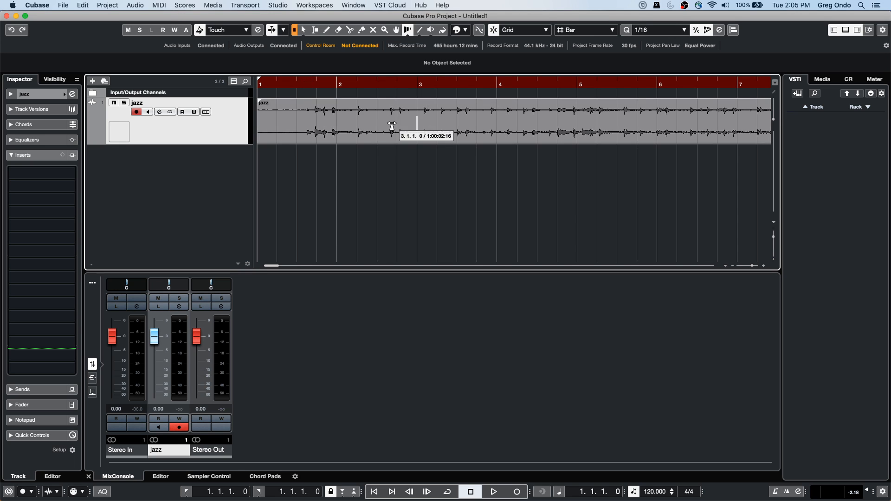
pyautogui.moveTo(337, 92); pyautogui.dragTo(315, 96)
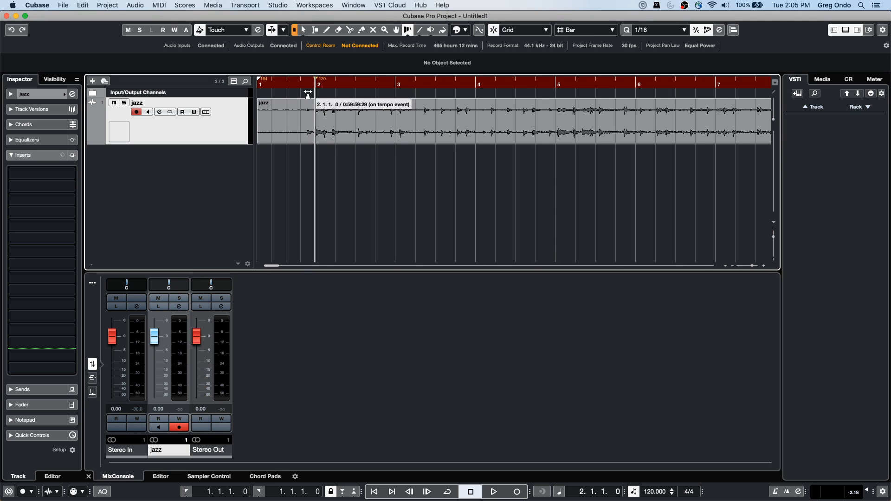
# Step: Play the recording from bar 2 and warp bar 3 onto its matching downbeat in the waveform
pyautogui.press('space')
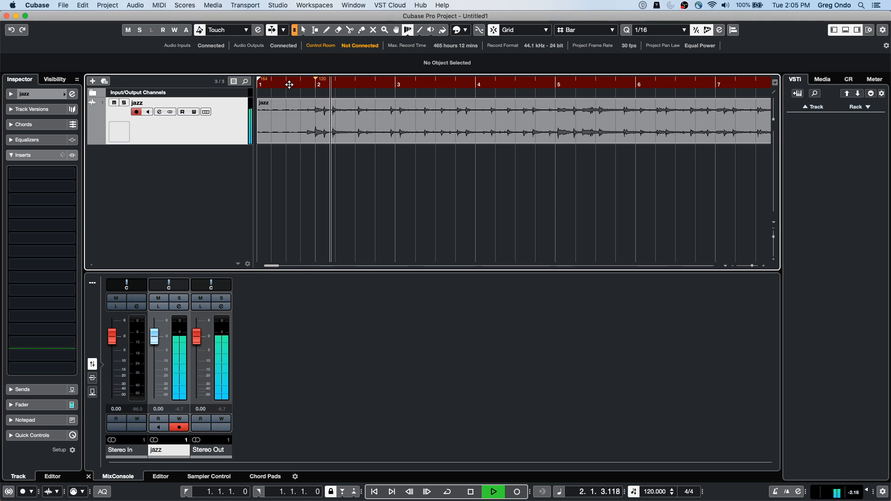
pyautogui.press('space')
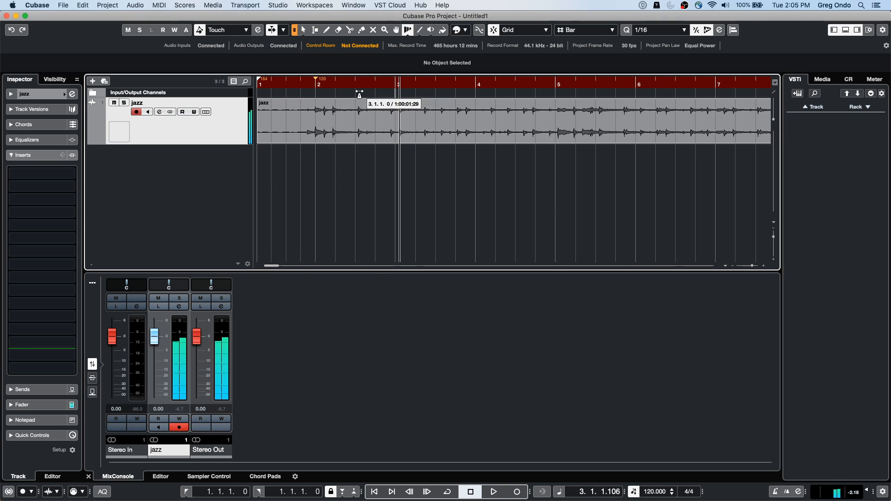
pyautogui.moveTo(396, 93); pyautogui.dragTo(400, 94)
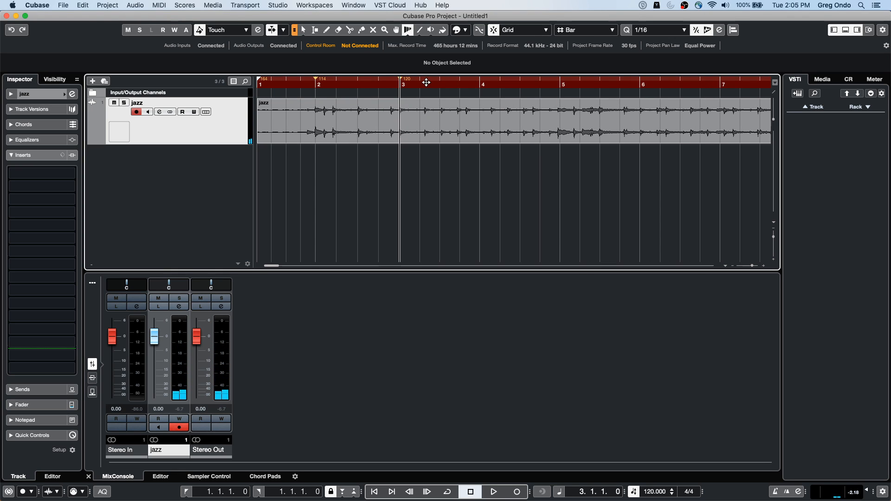
# Step: Play on from bar 3 and warp bars 4 and 5 onto their downbeats in the waveform
pyautogui.press('space')
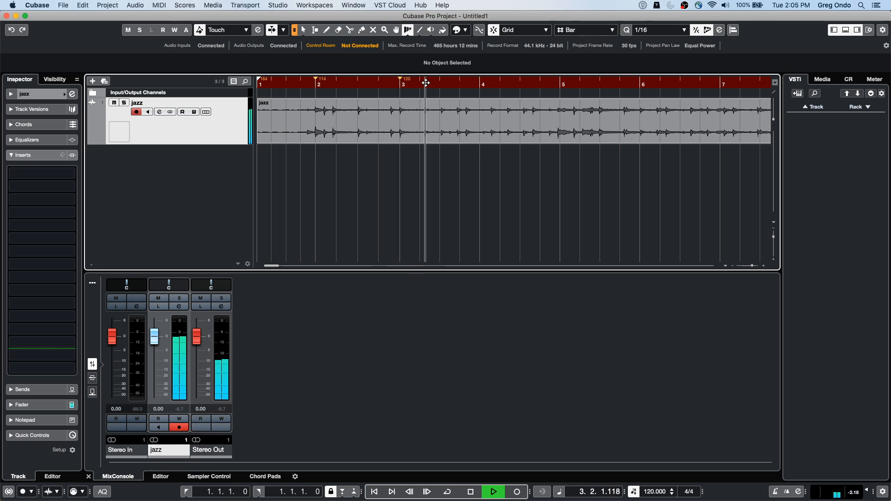
pyautogui.press('space')
pyautogui.moveTo(480, 94); pyautogui.dragTo(466, 94)
pyautogui.moveTo(552, 93)
pyautogui.mouseDown()
pyautogui.moveTo(521, 94)
pyautogui.moveTo(541, 94)
pyautogui.mouseUp()
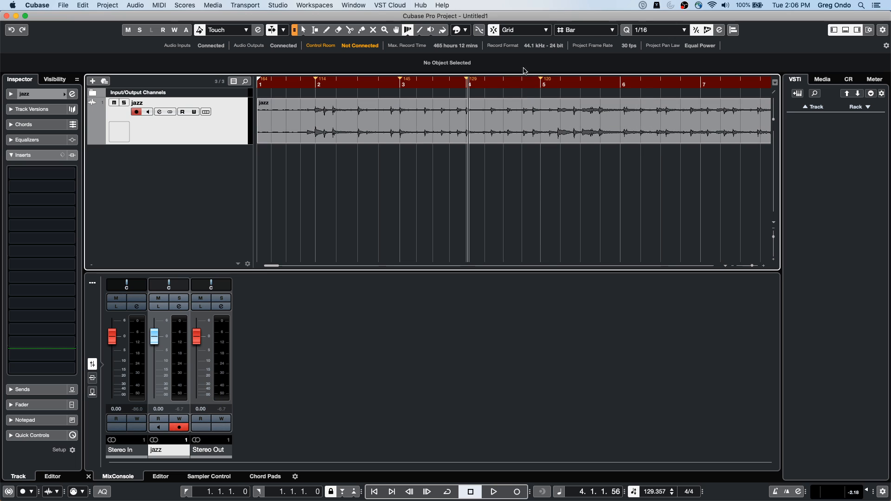
pyautogui.moveTo(545, 92)
pyautogui.mouseDown()
pyautogui.moveTo(555, 93)
pyautogui.moveTo(533, 91)
pyautogui.mouseUp()
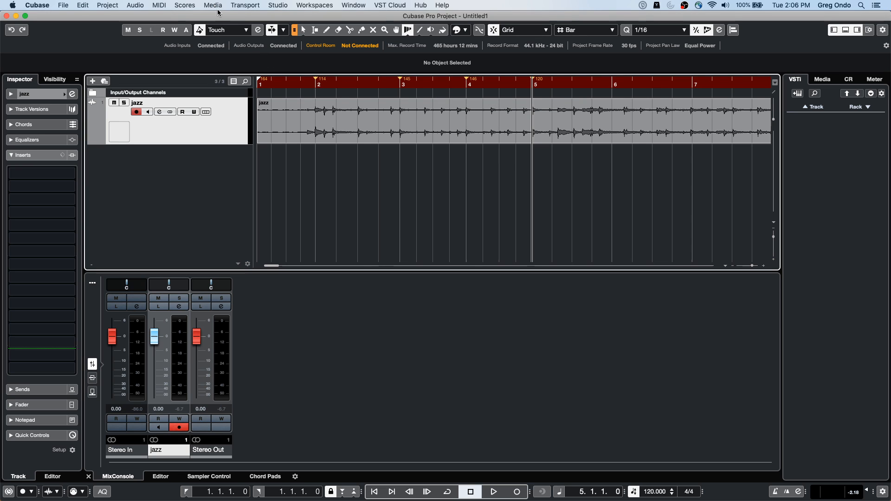
pyautogui.click(108, 5)
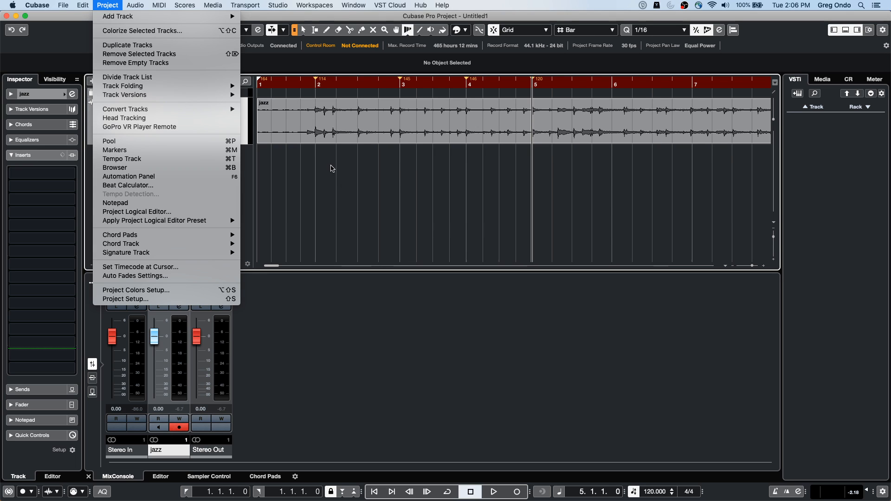
pyautogui.click(332, 168)
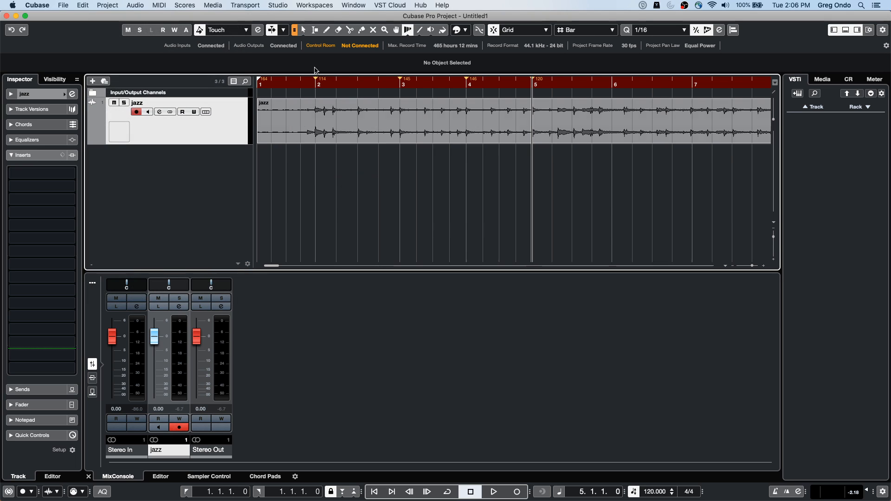
pyautogui.click(163, 6)
pyautogui.click(367, 199)
# Step: Add one MIDI track below the jazz track and start playback
pyautogui.rightClick(220, 159)
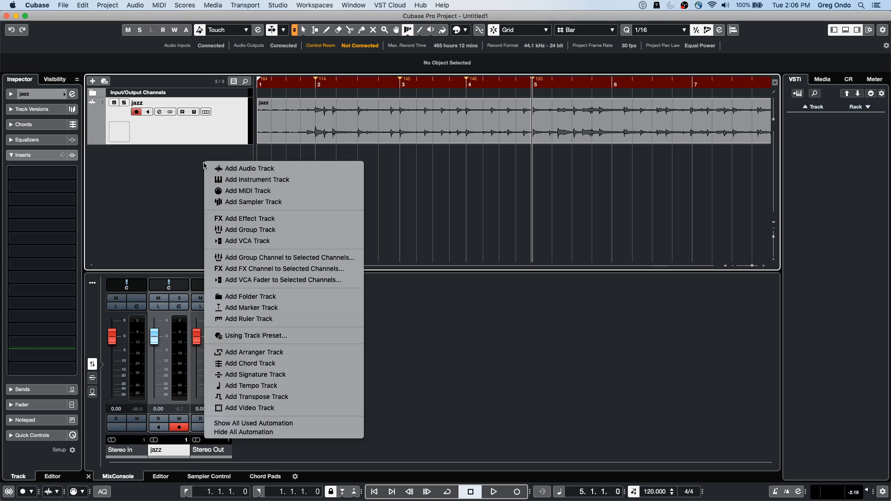
pyautogui.click(280, 195)
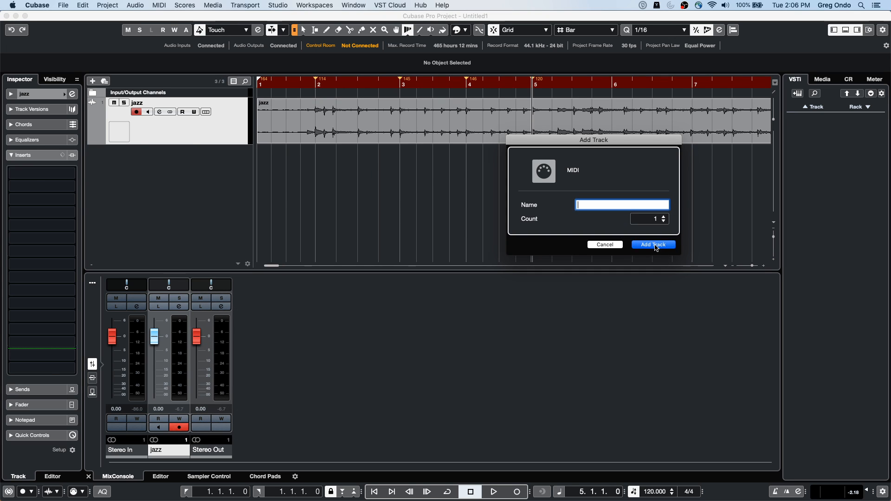
pyautogui.click(654, 245)
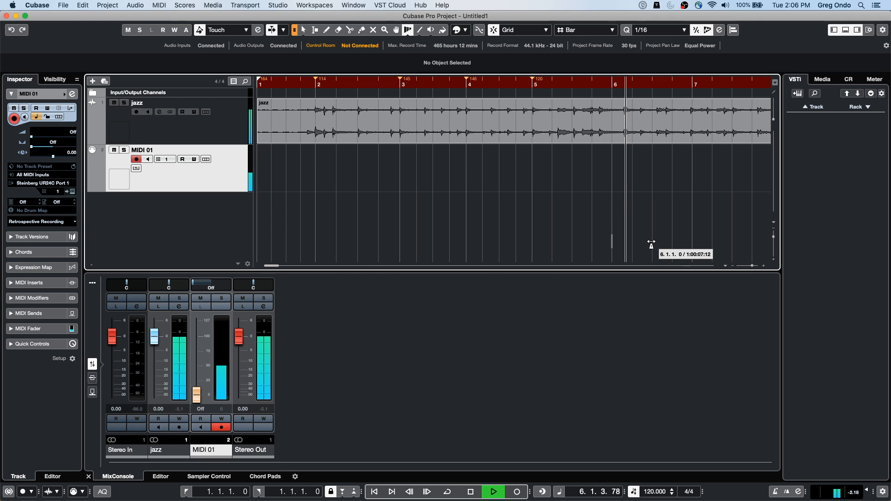
# Step: Record tapped beats on the new MIDI track along with the jazz recording from bar 8 through bar 16
pyautogui.moveTo(556, 494)
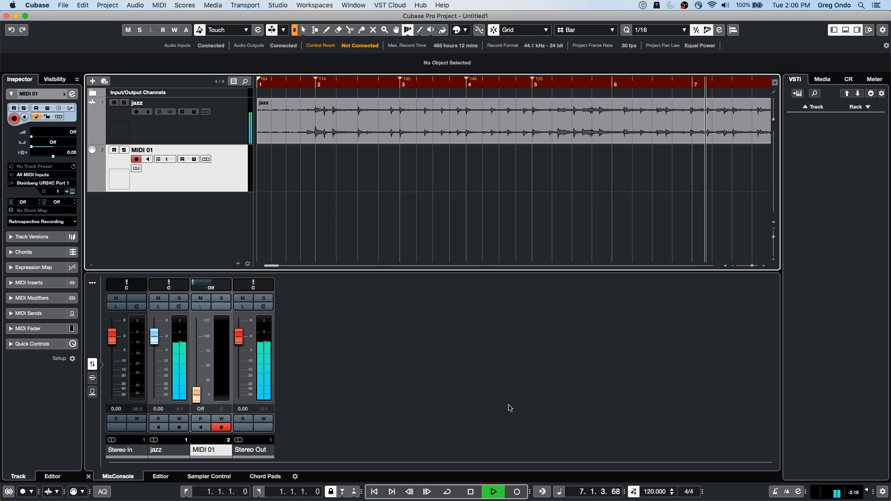
pyautogui.click(516, 492)
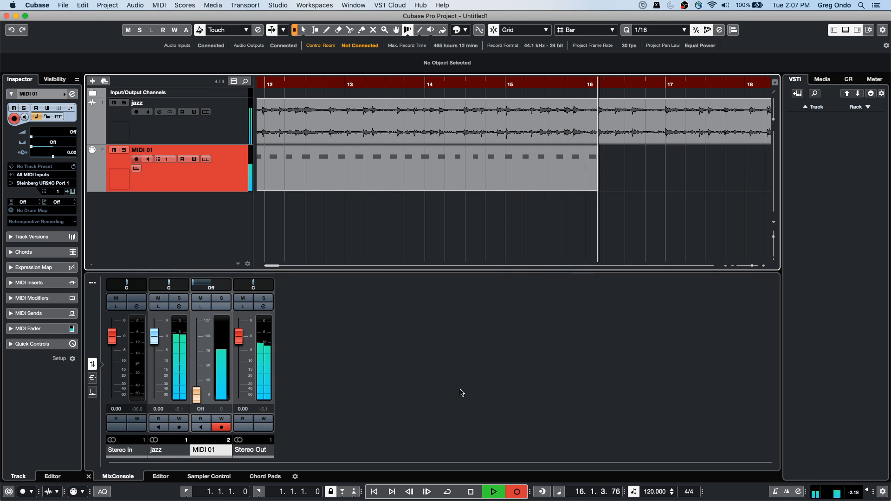
pyautogui.press('space')
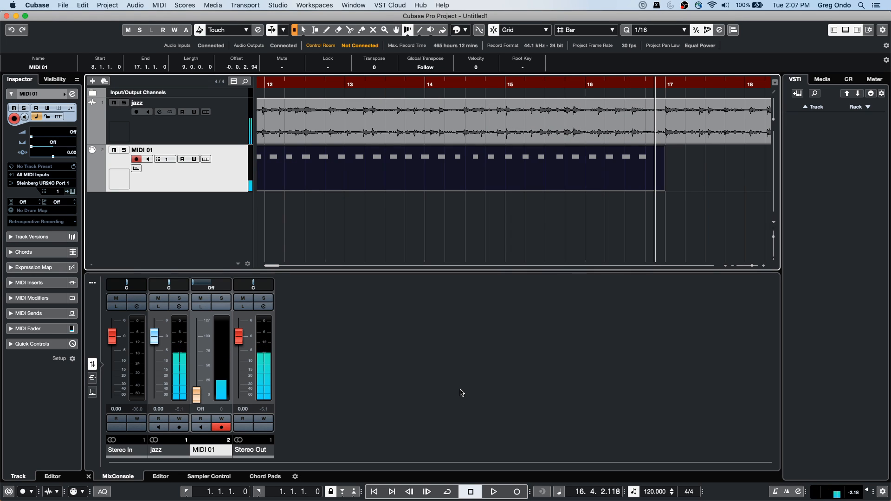
# Step: Apply Merge Tempo from Tapping to the recorded MIDI part with 1/4 tapping and Begin at Bar Start off
pyautogui.click(159, 5)
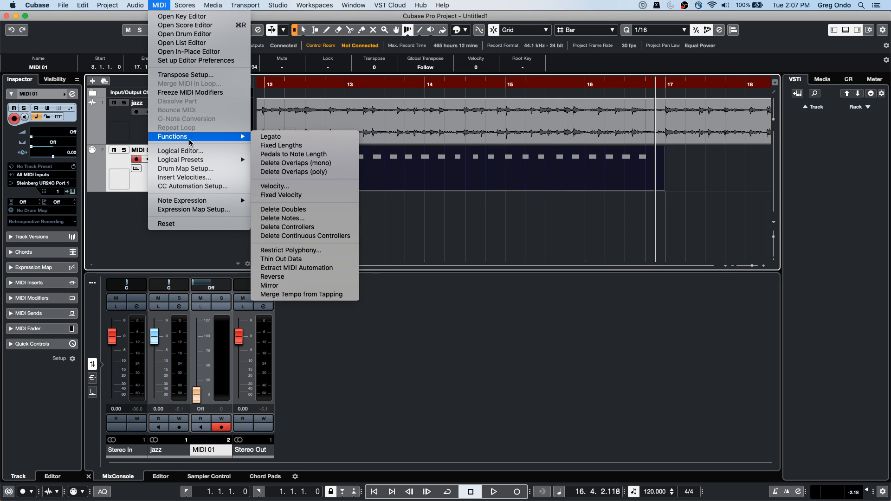
pyautogui.click(297, 294)
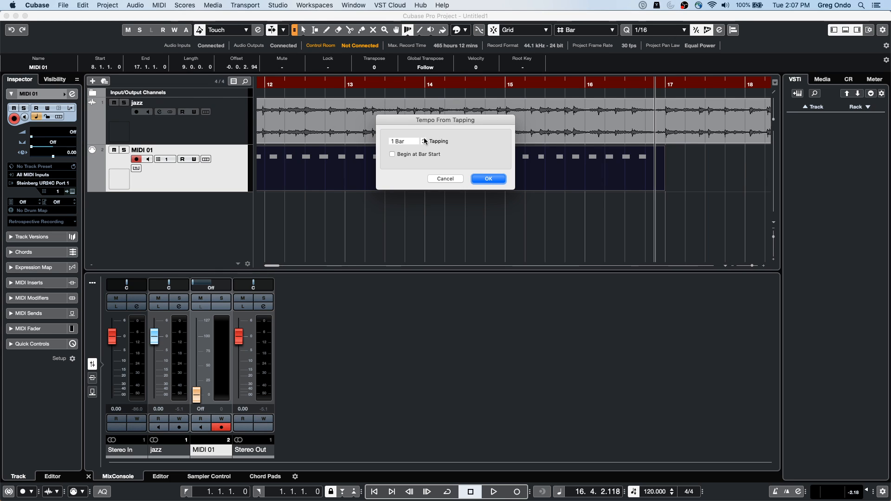
pyautogui.click(422, 141)
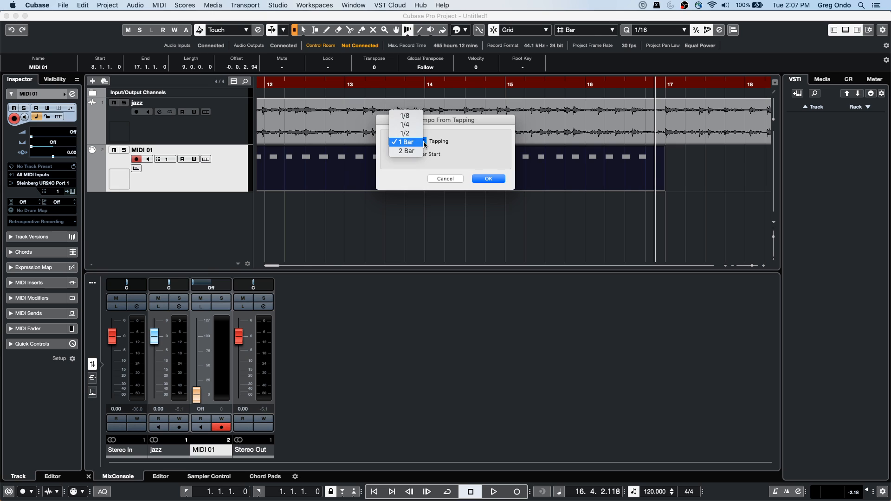
pyautogui.click(414, 125)
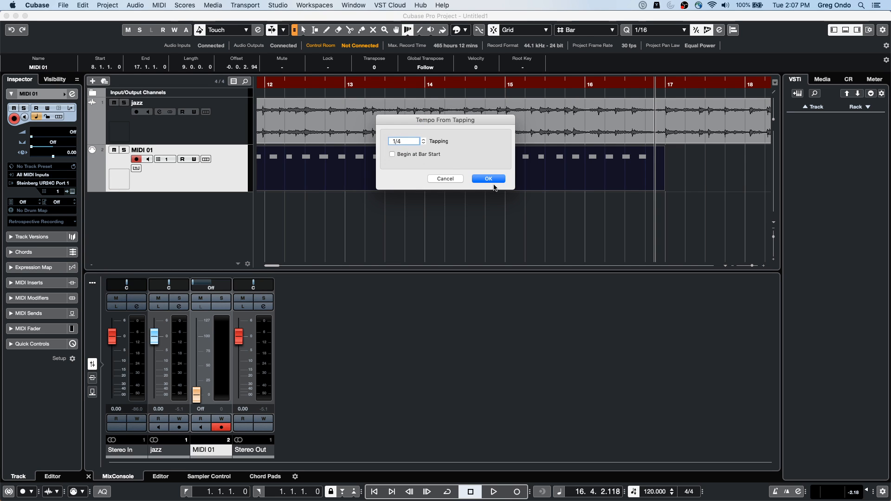
pyautogui.click(491, 180)
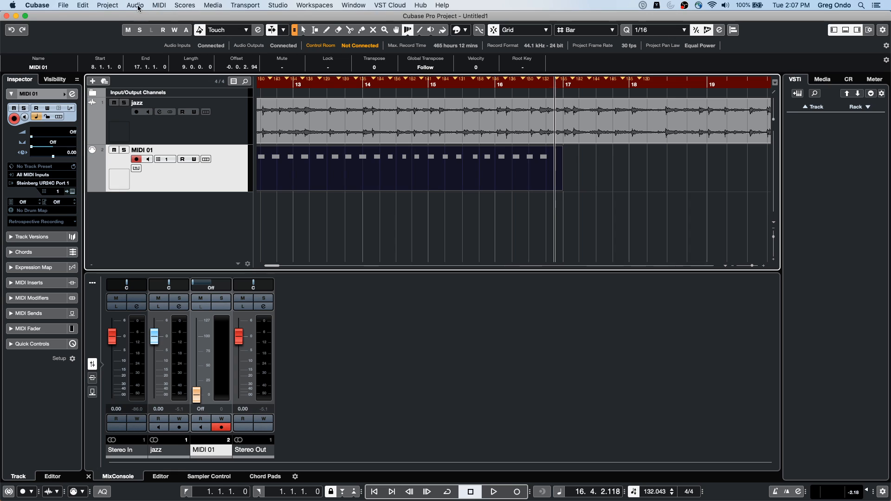
pyautogui.click(159, 5)
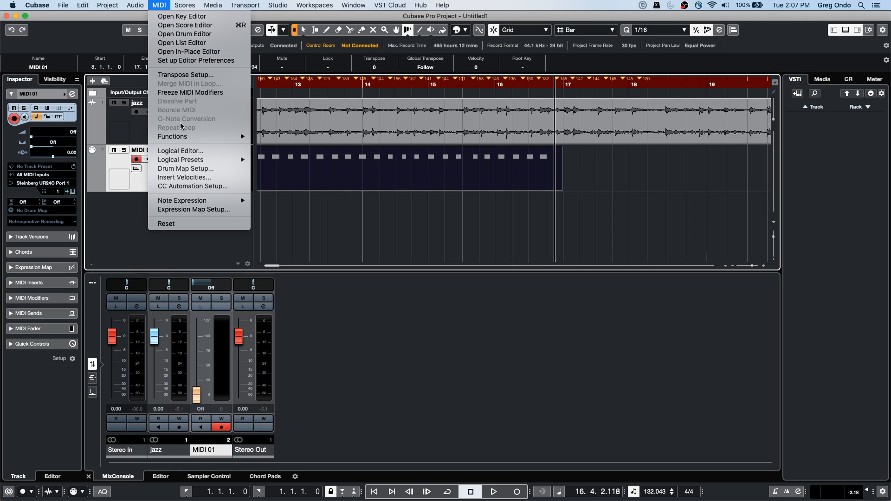
pyautogui.moveTo(195, 201)
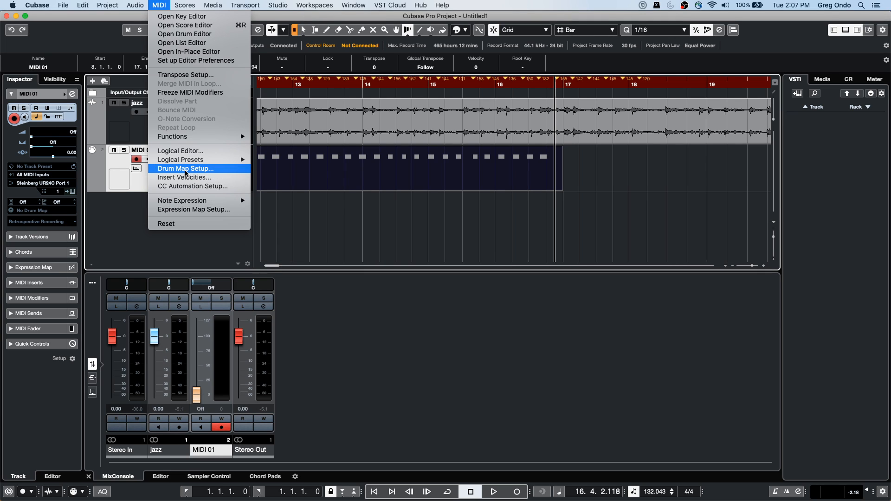
pyautogui.moveTo(188, 135)
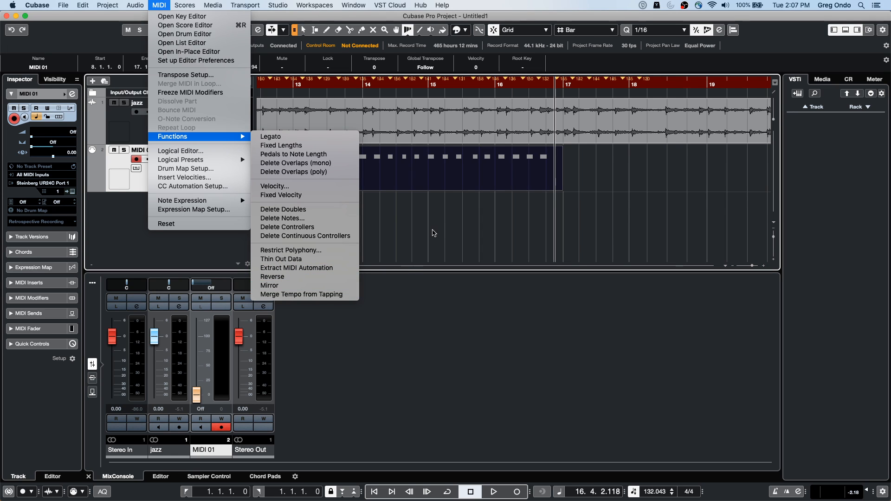
pyautogui.click(430, 226)
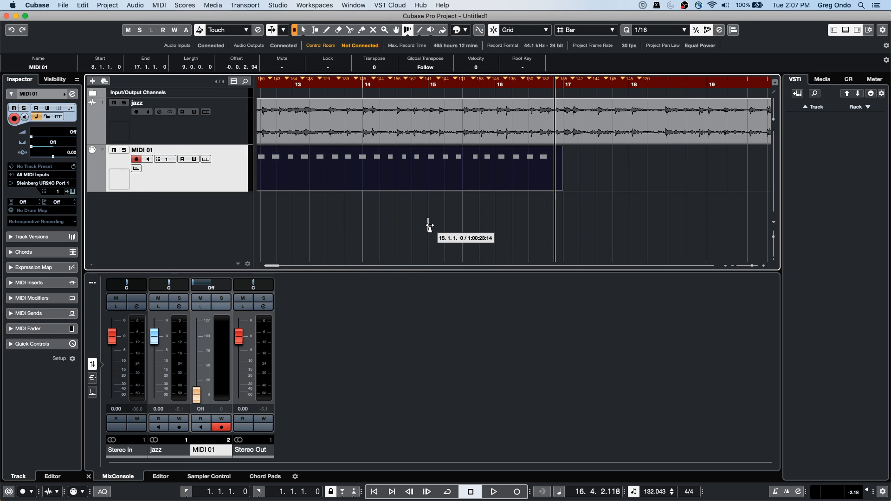
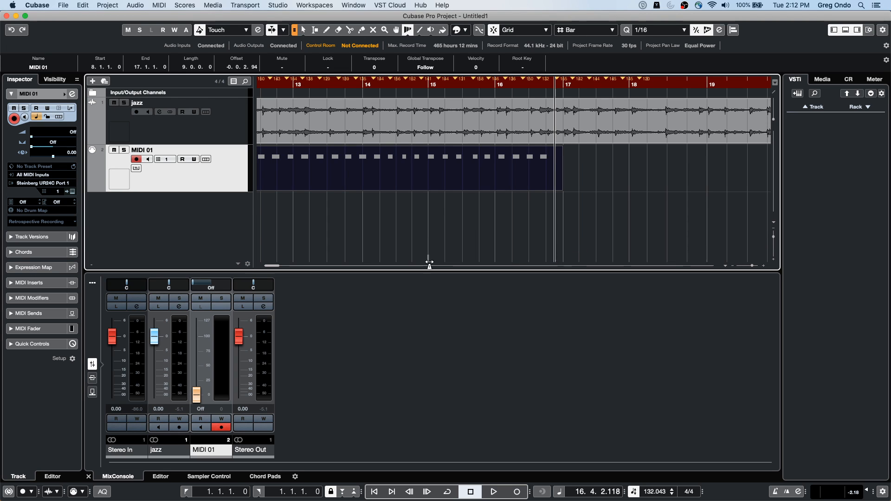
# Step: Switch to the Finder and launch Steinberg Library Manager from the Applications folder
pyautogui.moveTo(279, 500)
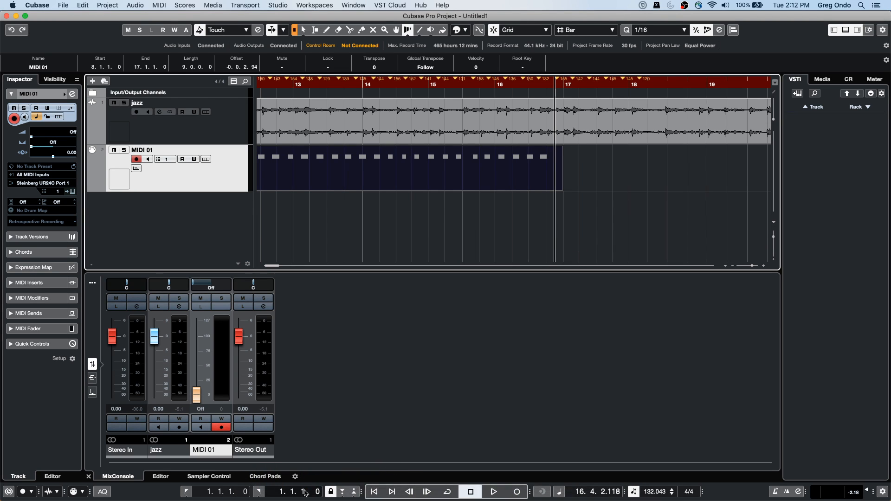
pyautogui.moveTo(308, 499)
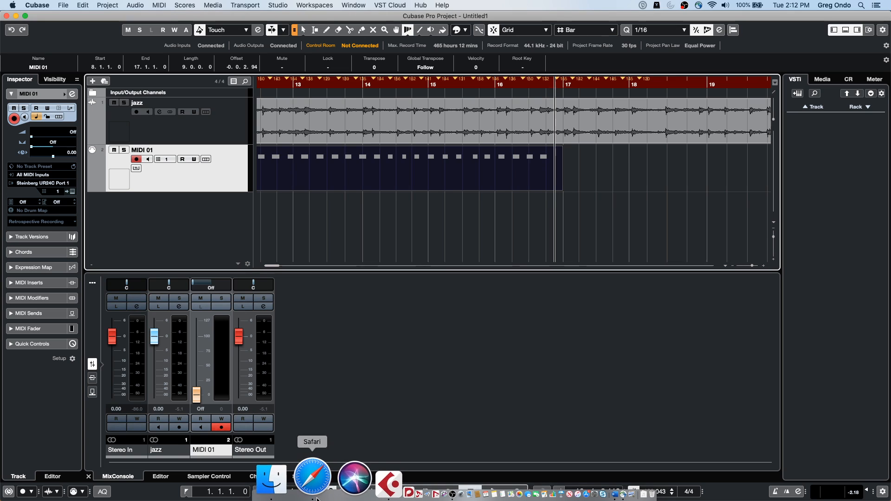
pyautogui.click(308, 492)
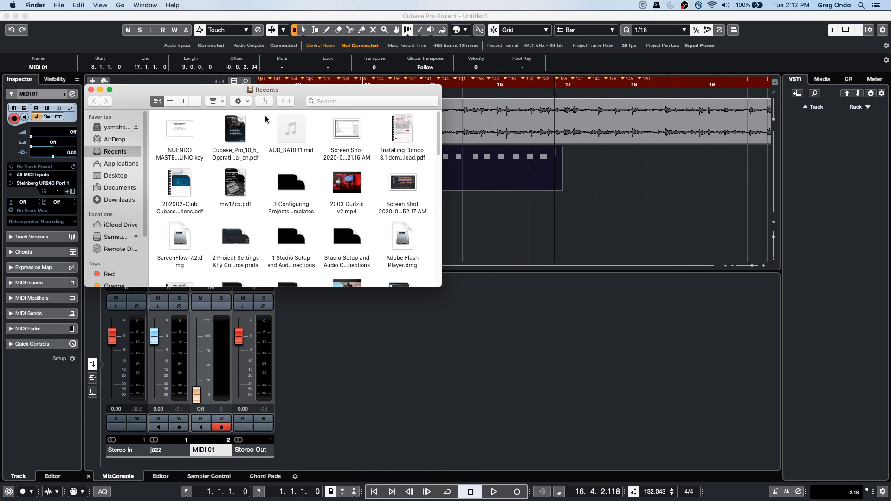
pyautogui.click(123, 166)
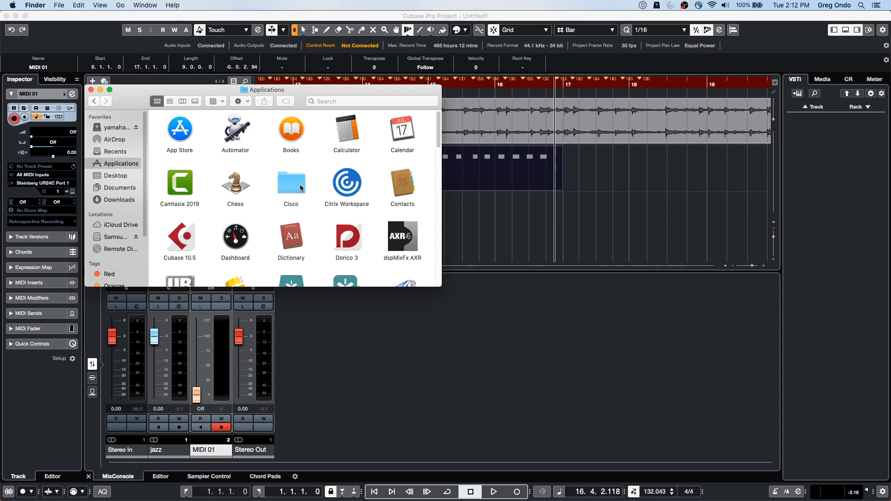
pyautogui.scroll(-6, 301, 188)
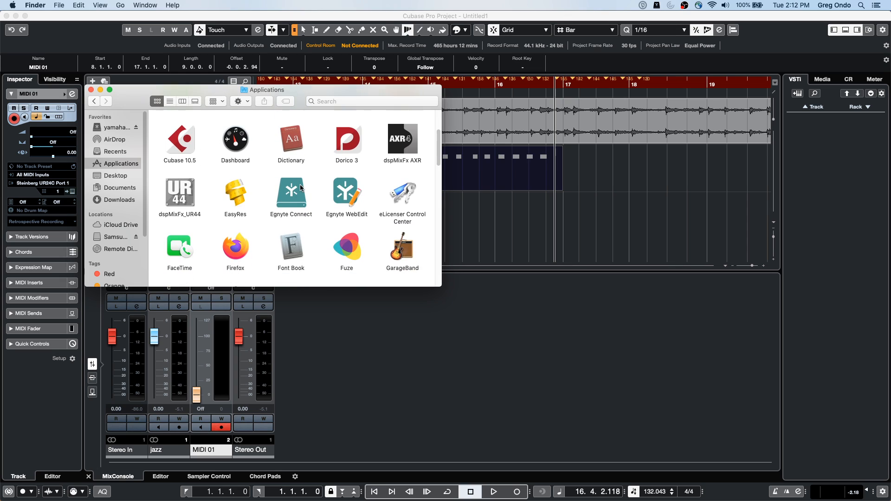
pyautogui.scroll(-8, 300, 188)
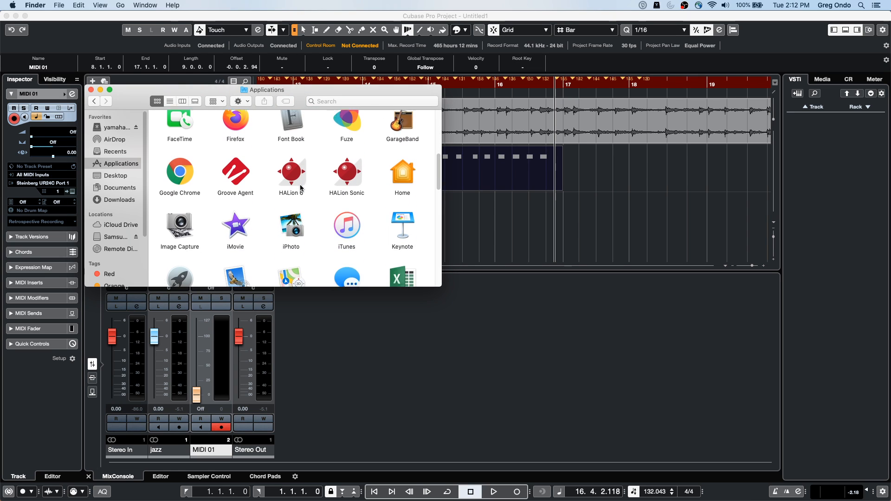
pyautogui.scroll(-10, 300, 188)
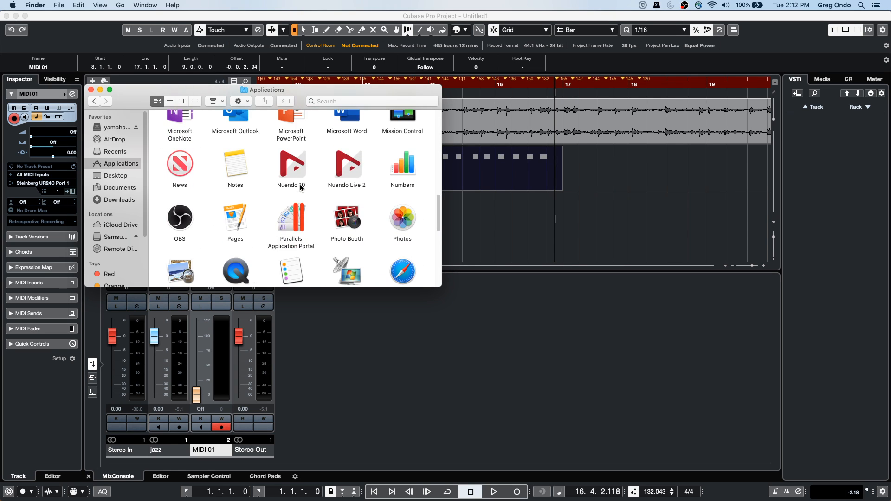
pyautogui.scroll(-6, 301, 189)
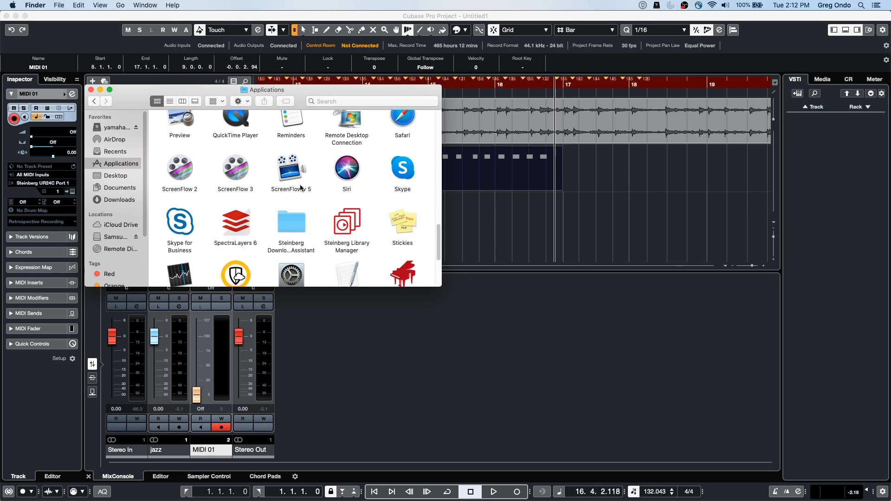
pyautogui.scroll(-2, 301, 188)
pyautogui.doubleClick(343, 175)
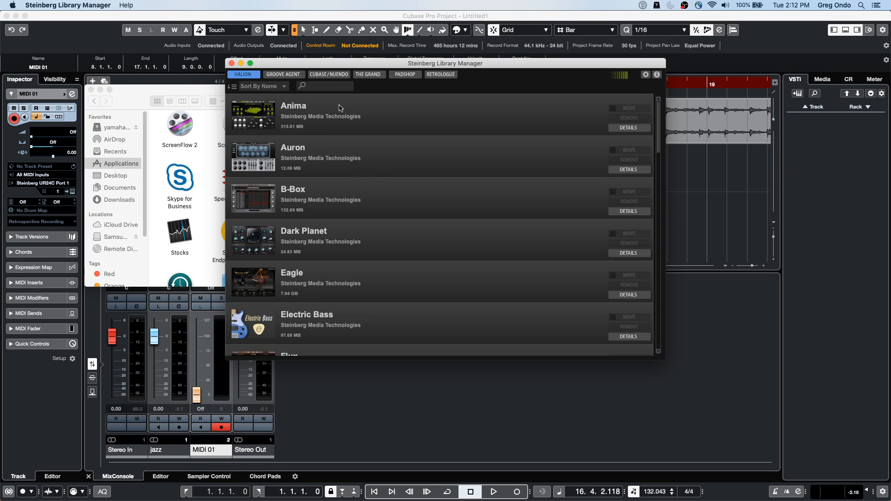
# Step: Review the installed content libraries for The Grand, Cubase/Nuendo, Groove Agent and HALion
pyautogui.click(370, 77)
pyautogui.click(329, 74)
pyautogui.click(284, 75)
pyautogui.click(237, 73)
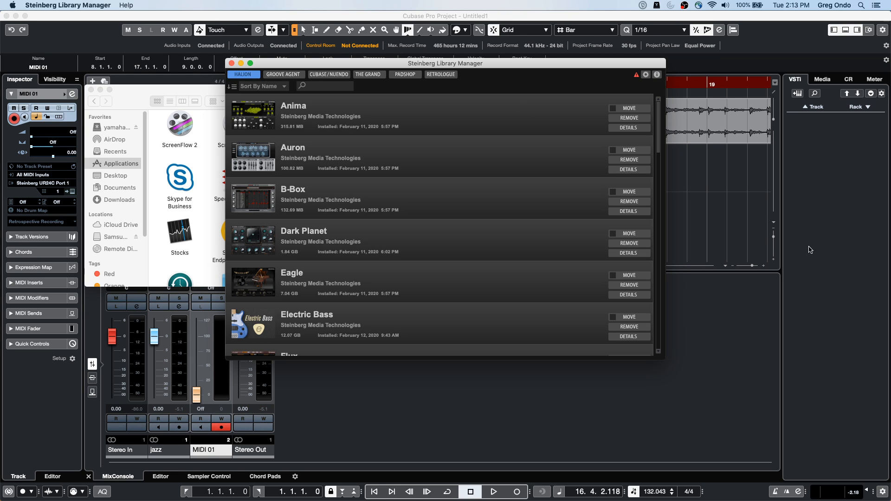
# Step: Return to Cubase, open the recent UNINVITED project version 03, and activate it
pyautogui.click(715, 189)
pyautogui.click(315, 5)
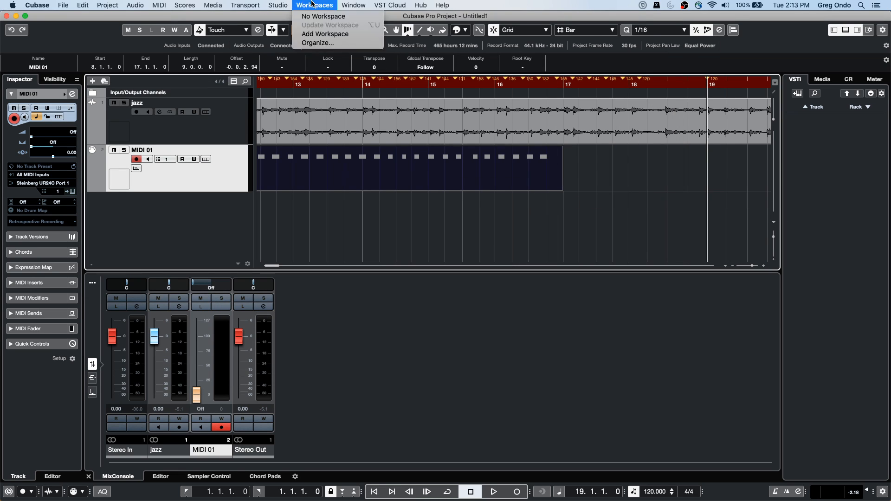
pyautogui.moveTo(278, 5)
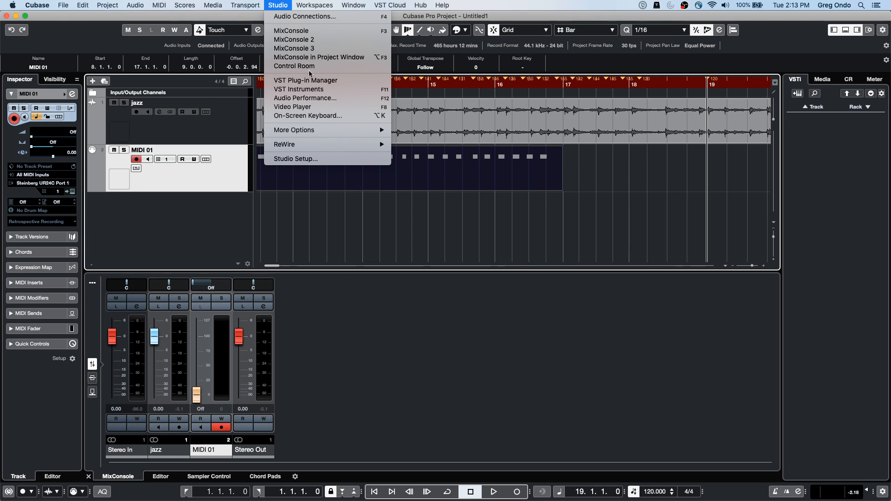
pyautogui.moveTo(352, 6)
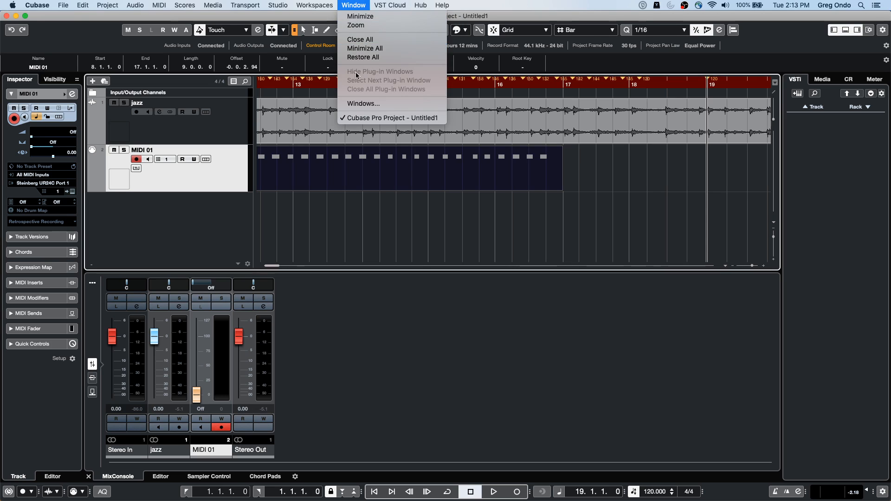
pyautogui.moveTo(63, 5)
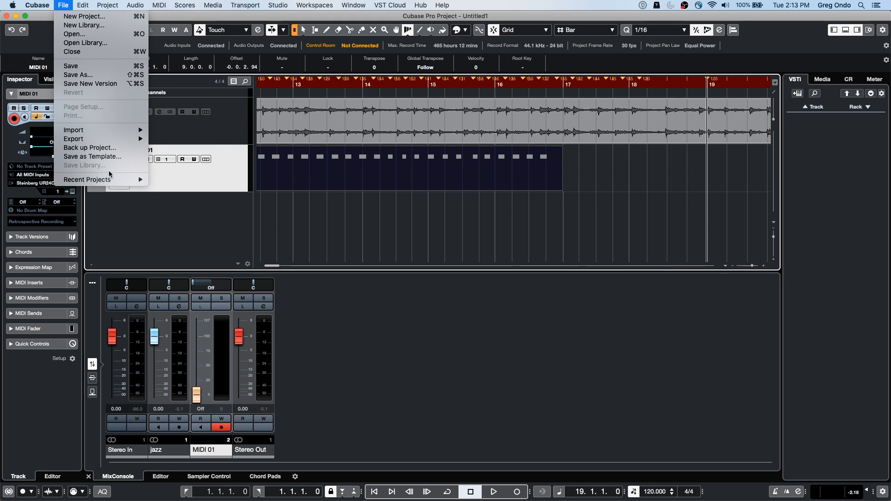
pyautogui.moveTo(102, 180)
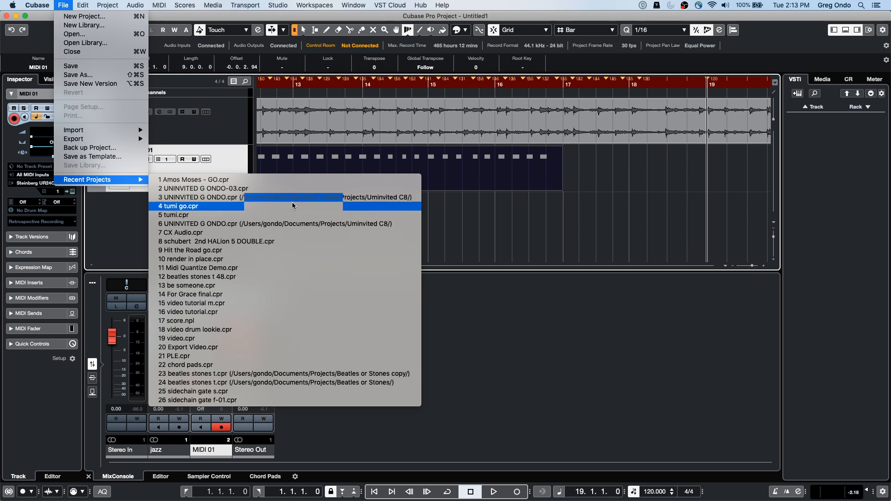
pyautogui.click(300, 189)
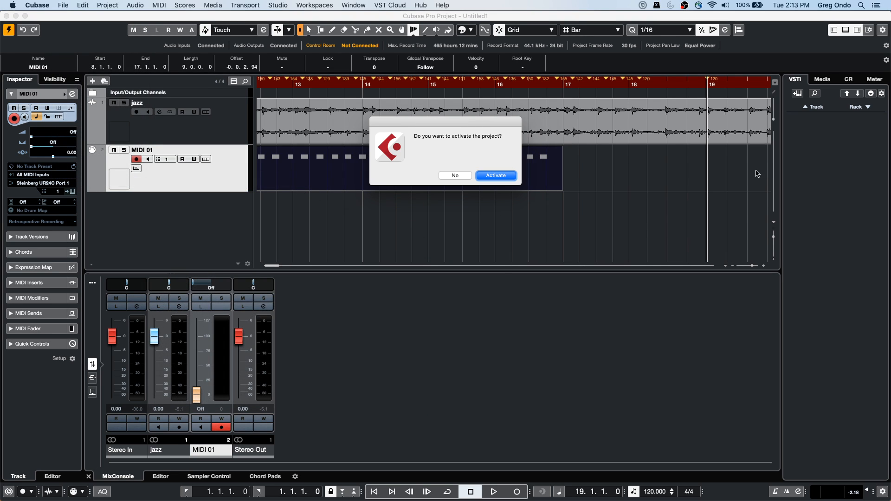
pyautogui.click(499, 176)
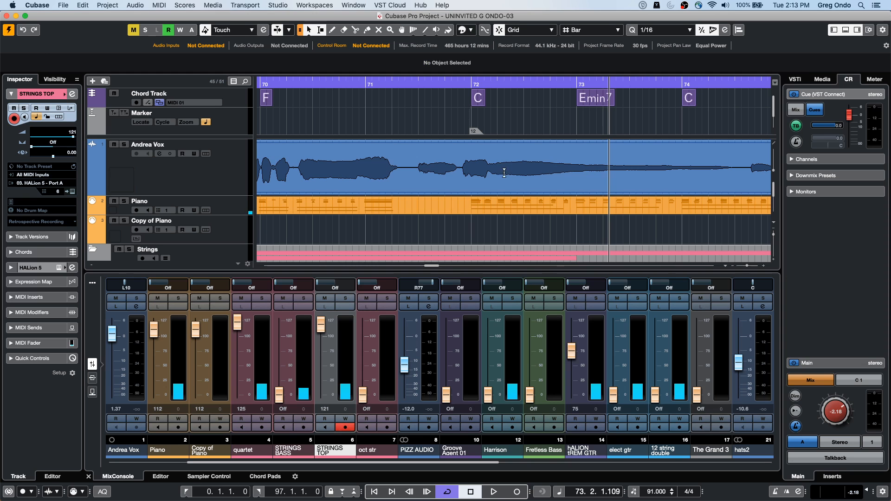
# Step: Open the TruePianos 06 part on the Piano track in a separate Key Editor window
pyautogui.moveTo(323, 83); pyautogui.dragTo(211, 26)
pyautogui.press('Home')
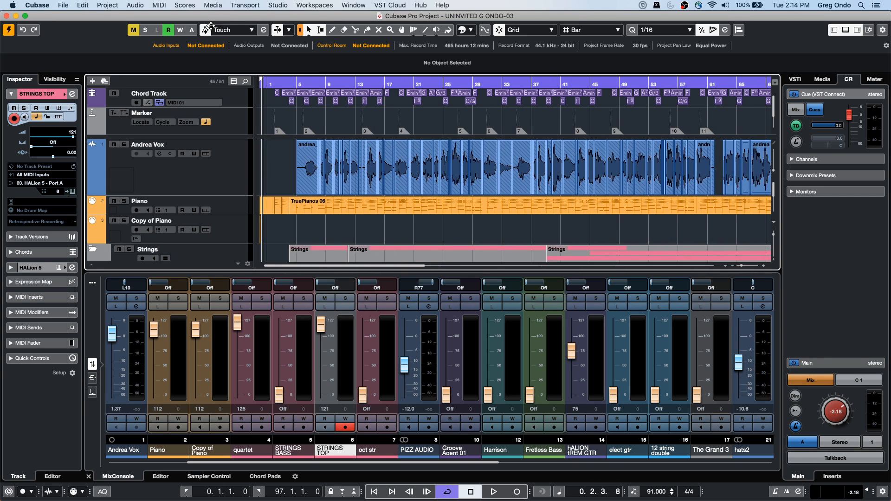
pyautogui.click(391, 213)
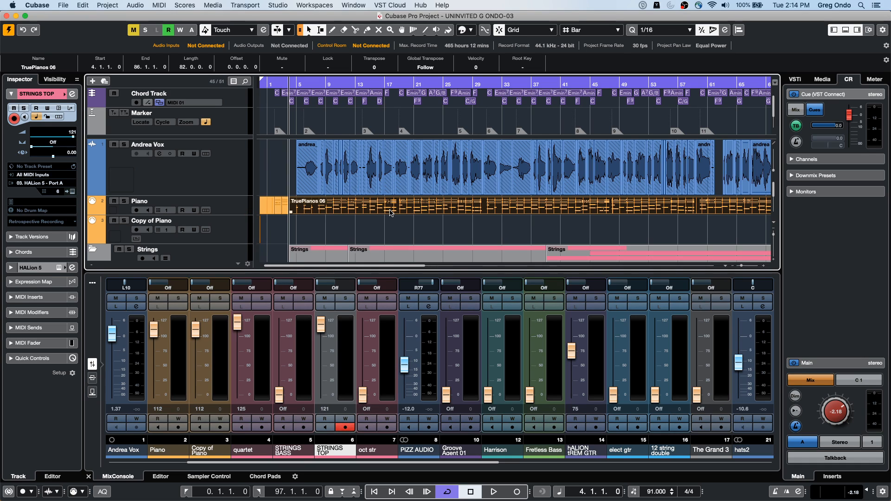
pyautogui.doubleClick(392, 213)
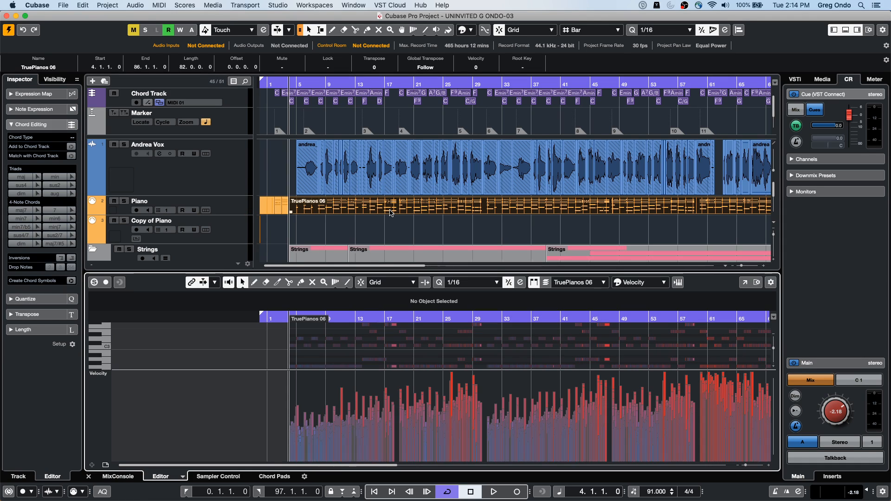
pyautogui.click(744, 282)
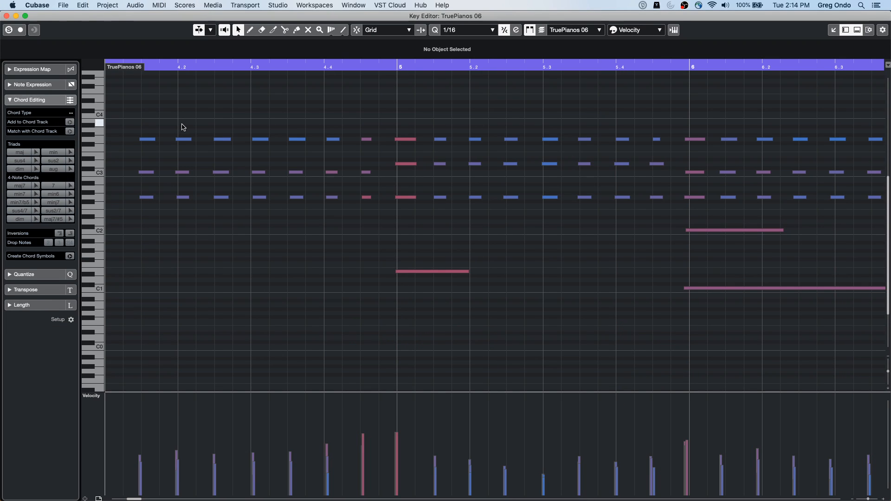
# Step: Inspect the piano notes' timing around beat 4.2 and open the part in the Score Editor
pyautogui.moveTo(167, 67); pyautogui.dragTo(168, 93)
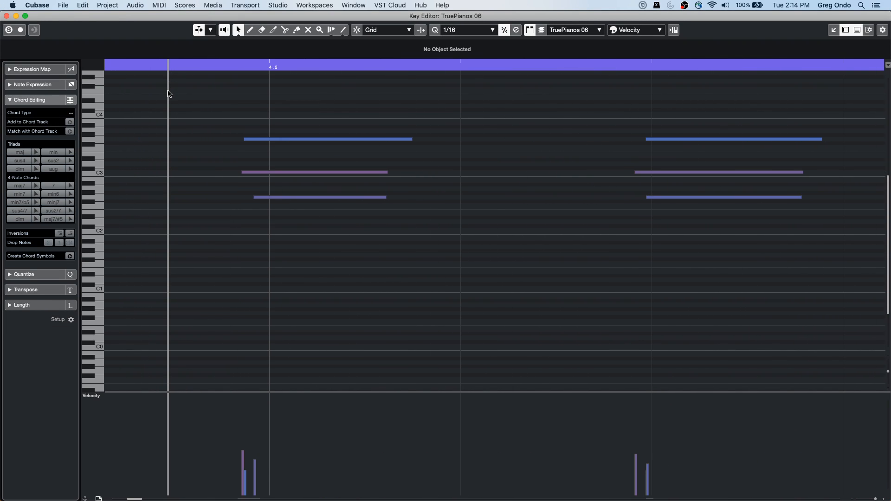
pyautogui.click(239, 64)
pyautogui.moveTo(239, 65)
pyautogui.mouseDown()
pyautogui.moveTo(241, 40)
pyautogui.moveTo(252, 55)
pyautogui.mouseUp()
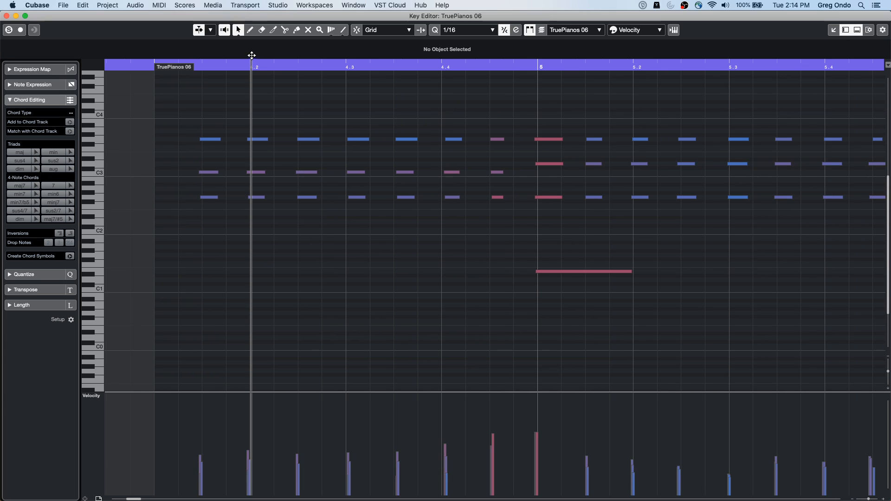
pyautogui.click(194, 4)
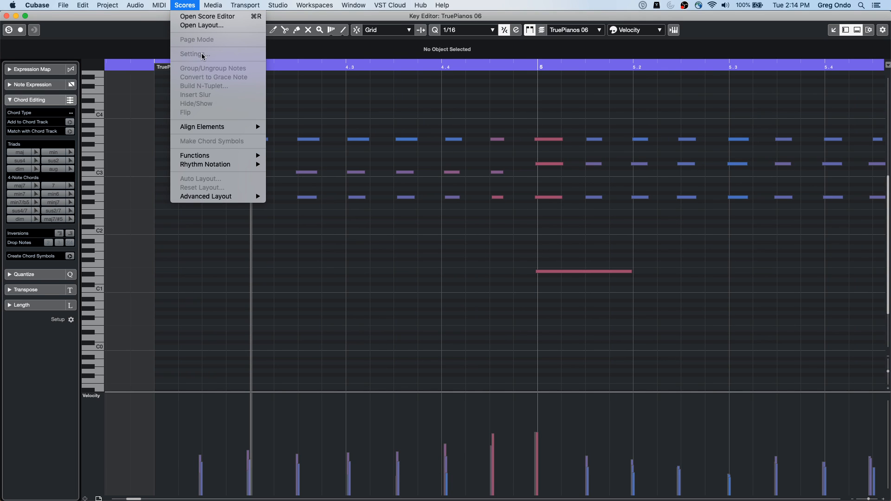
pyautogui.click(198, 17)
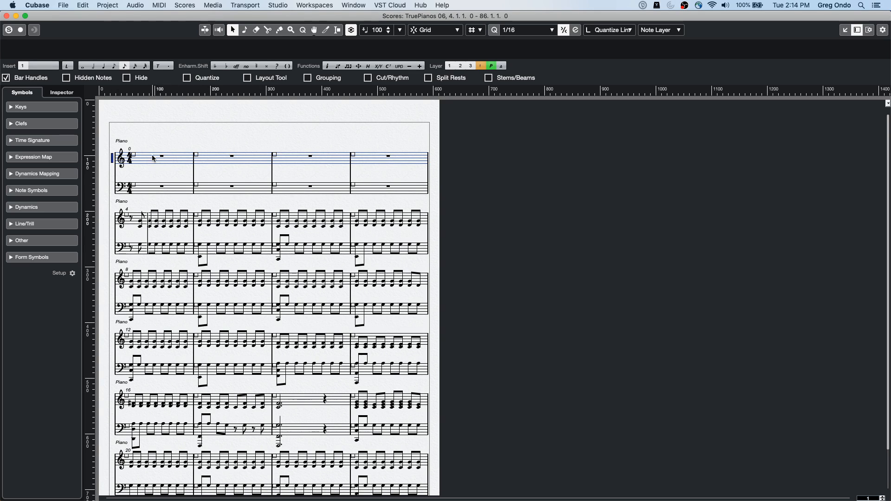
# Step: Open the Score Settings for the Piano staff and show its main staff options
pyautogui.doubleClick(112, 162)
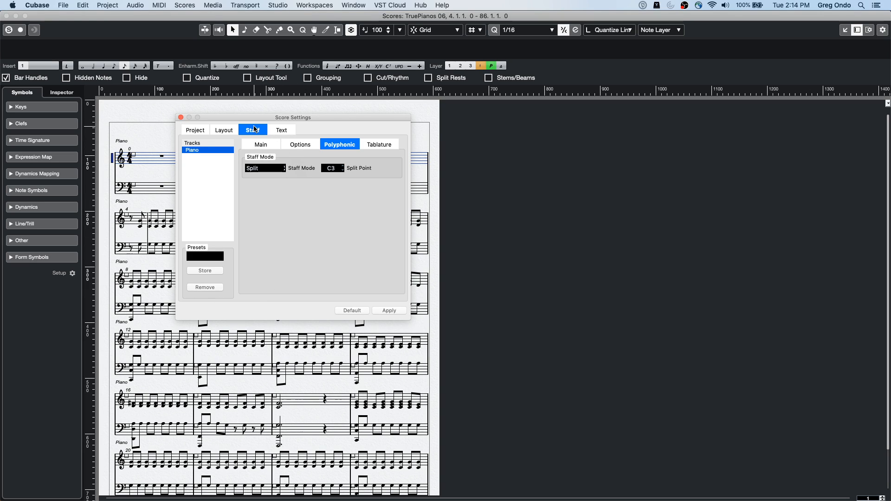
pyautogui.click(197, 135)
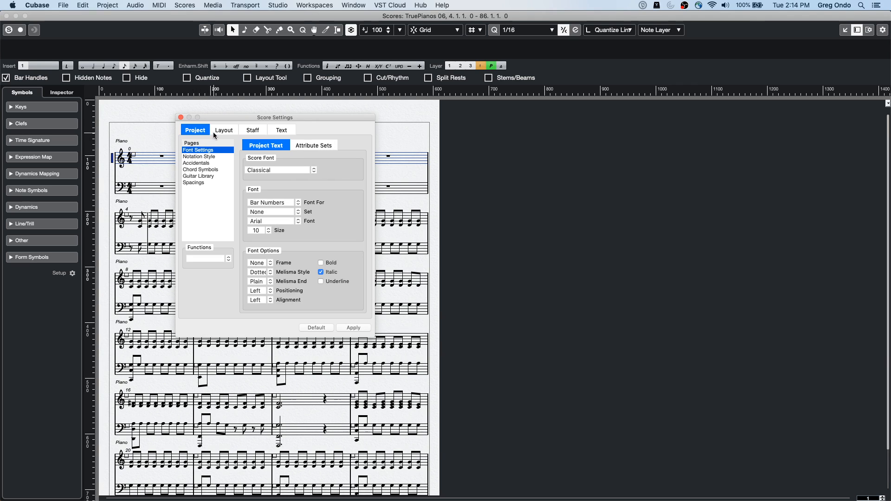
pyautogui.click(256, 132)
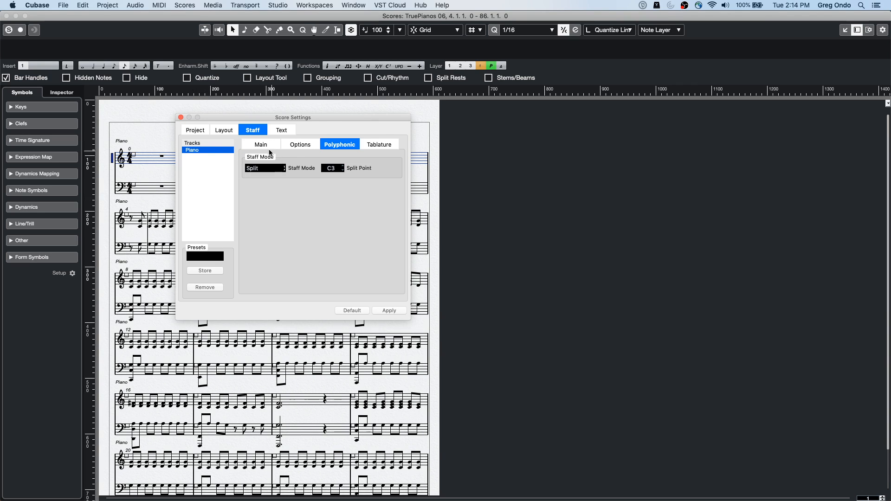
pyautogui.click(258, 145)
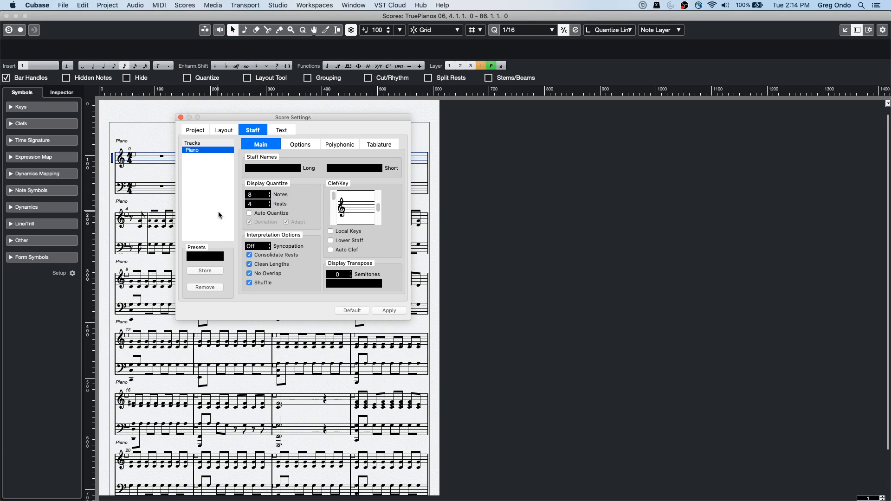
# Step: Set the Piano staff's Display Quantize to 16 for notes and rests, enable Auto Quantize, and apply the settings
pyautogui.click(267, 195)
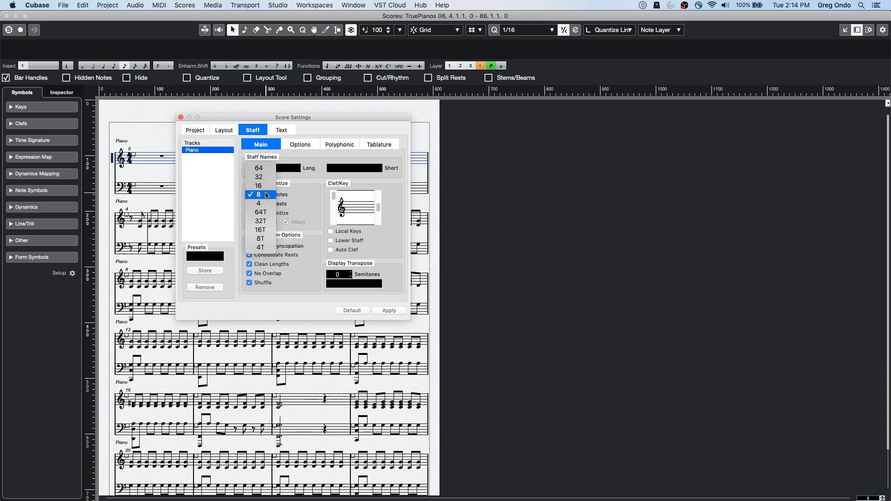
pyautogui.click(266, 187)
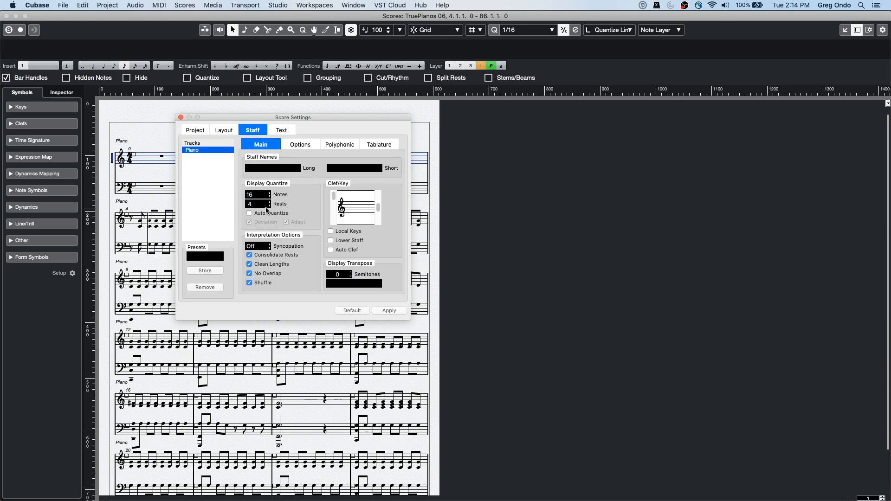
pyautogui.click(265, 204)
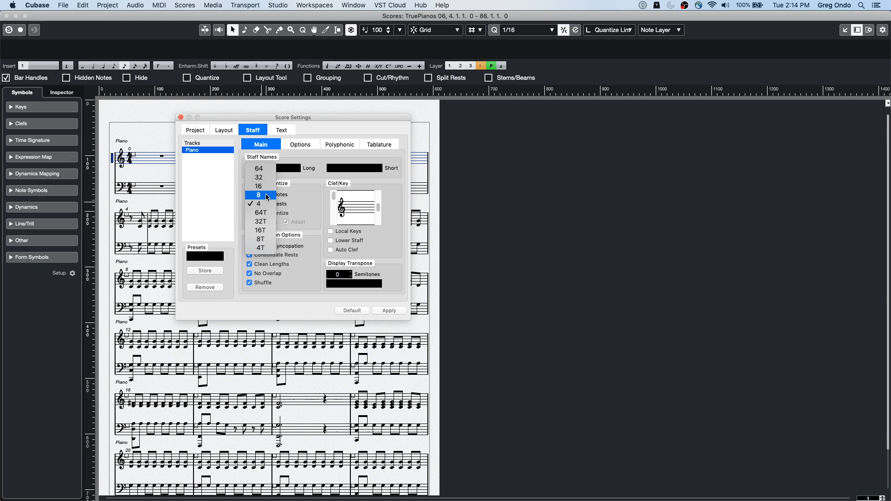
pyautogui.click(265, 186)
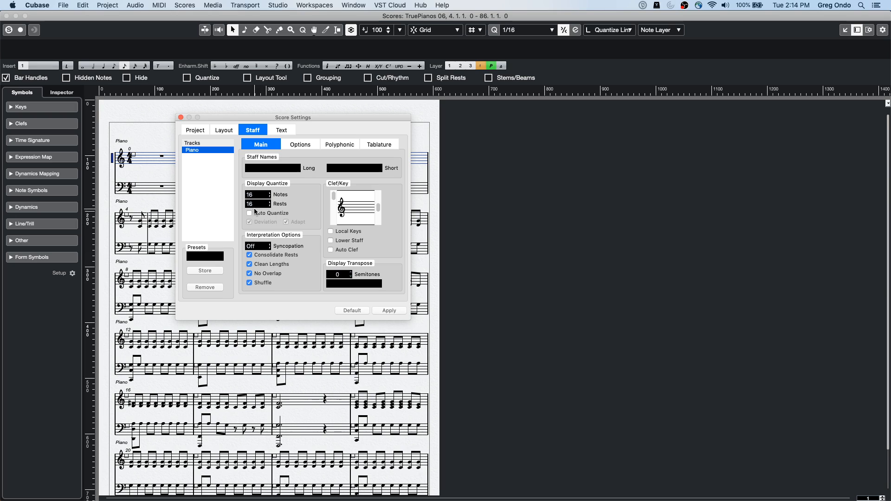
pyautogui.click(250, 213)
pyautogui.click(388, 311)
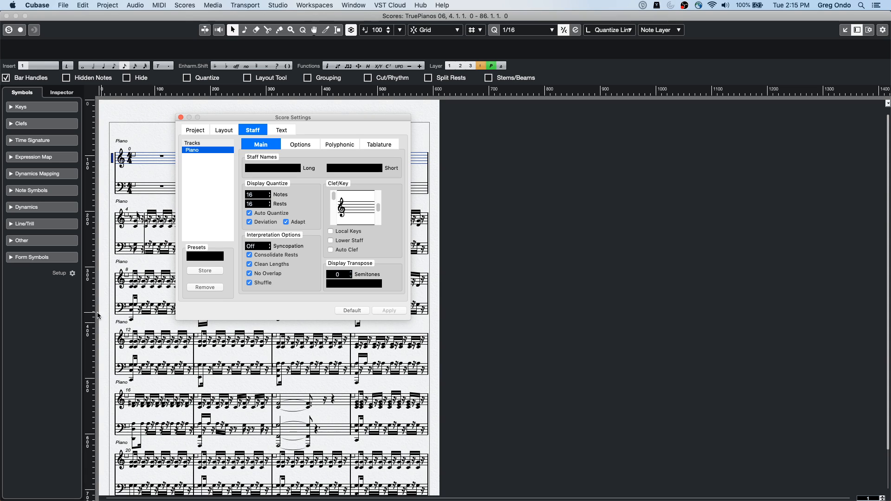
pyautogui.moveTo(311, 117); pyautogui.dragTo(619, 149)
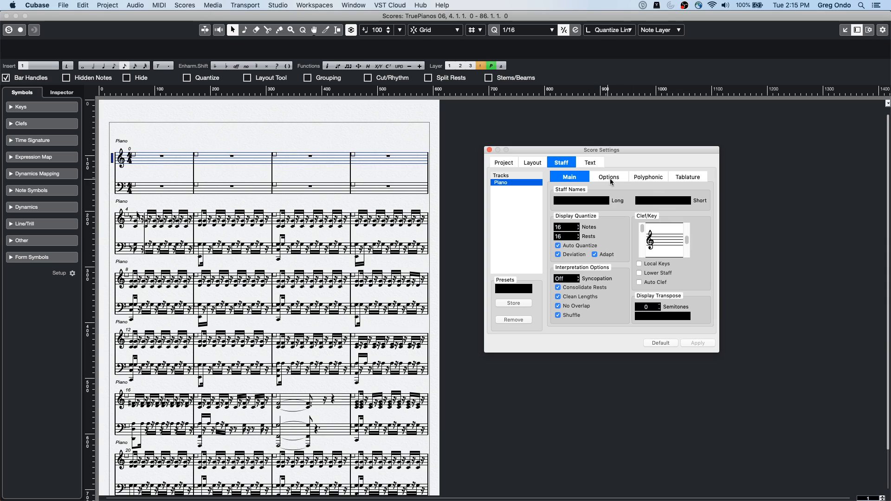
# Step: Check the Piano staff's polyphonic staff mode choices and return to its main staff options
pyautogui.click(651, 182)
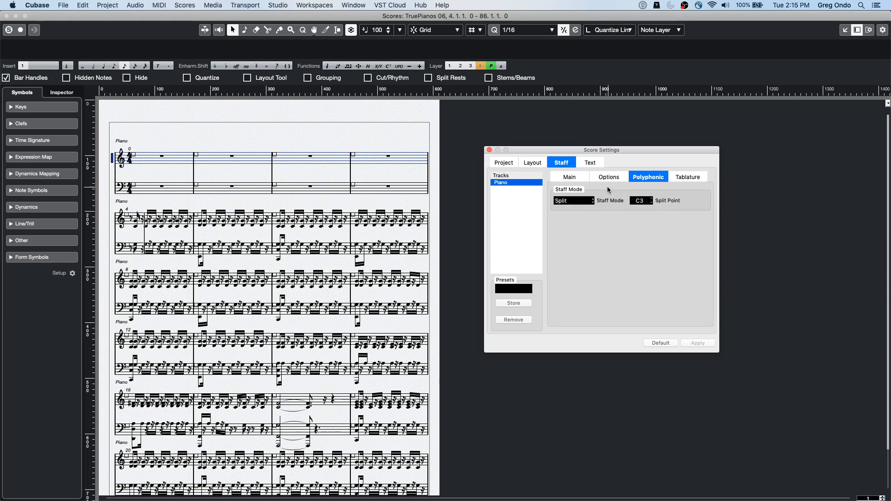
pyautogui.click(585, 202)
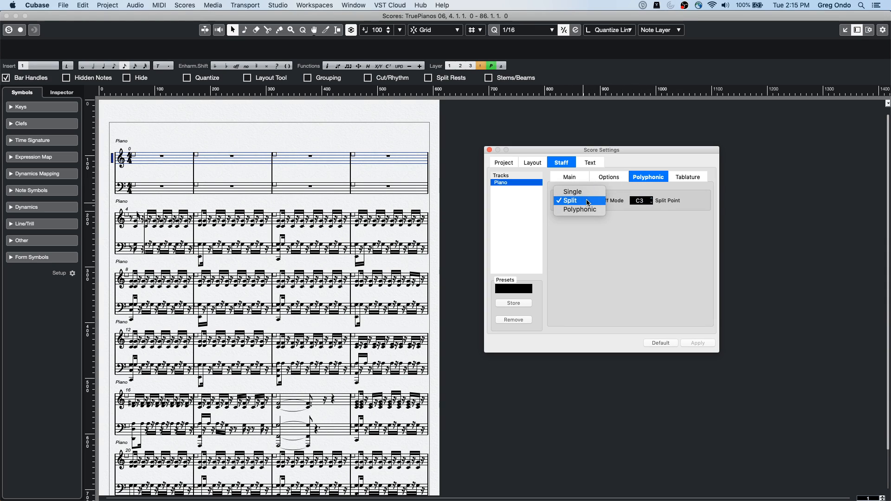
pyautogui.click(574, 176)
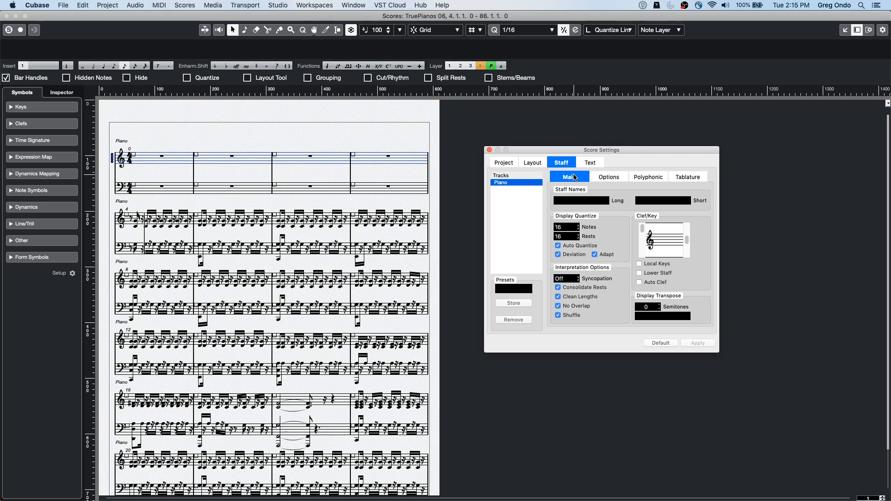
# Step: Set the Piano staff's Display Quantize to 8 for notes and 4 for rests, disable Auto Quantize, apply, and close the settings
pyautogui.click(575, 227)
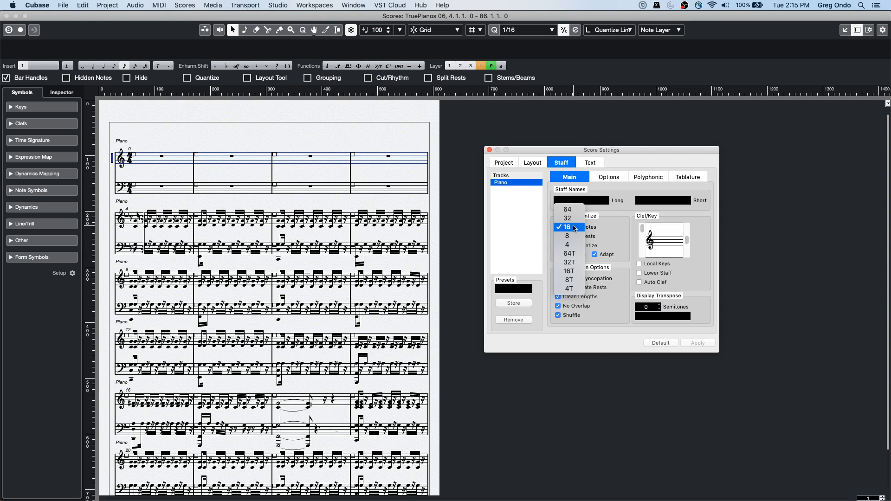
pyautogui.click(573, 236)
pyautogui.click(573, 236)
pyautogui.click(574, 255)
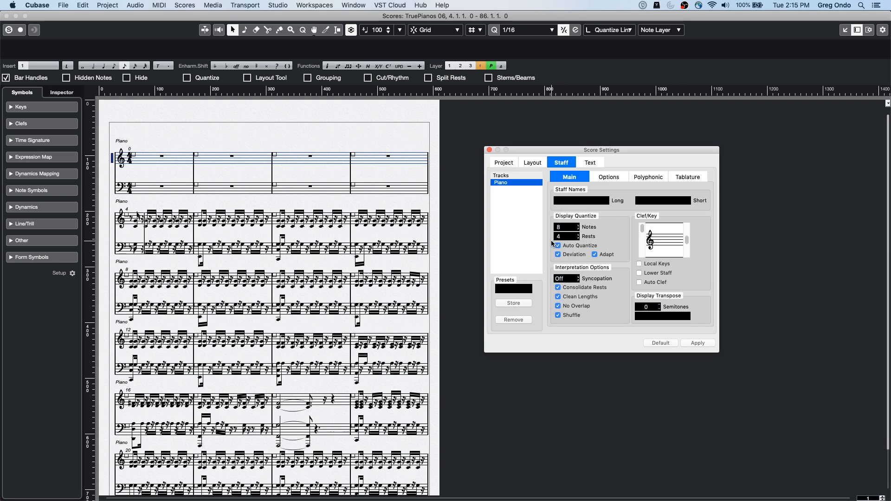
pyautogui.click(558, 246)
pyautogui.click(704, 344)
pyautogui.click(700, 344)
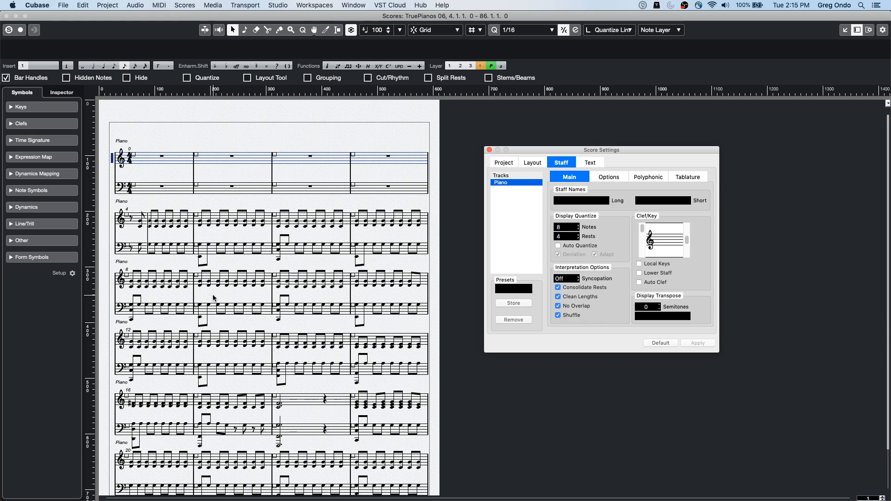
pyautogui.scroll(-10, 204, 293)
pyautogui.scroll(-5, 216, 298)
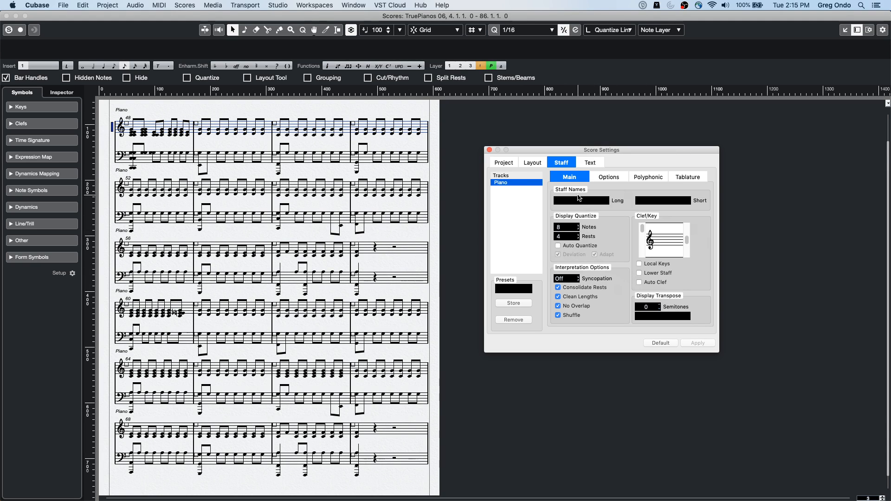
pyautogui.click(490, 150)
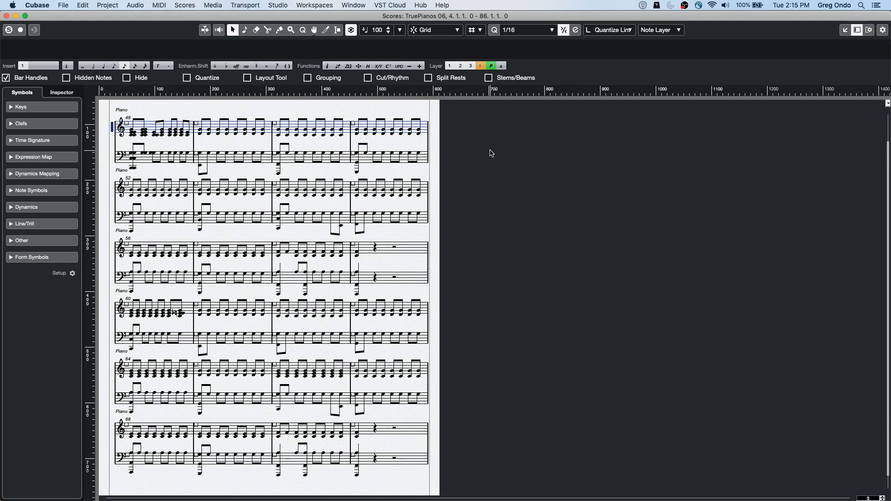
# Step: Select all notes in the piano score, generate chord symbols from them, and clear the selection
pyautogui.click(135, 5)
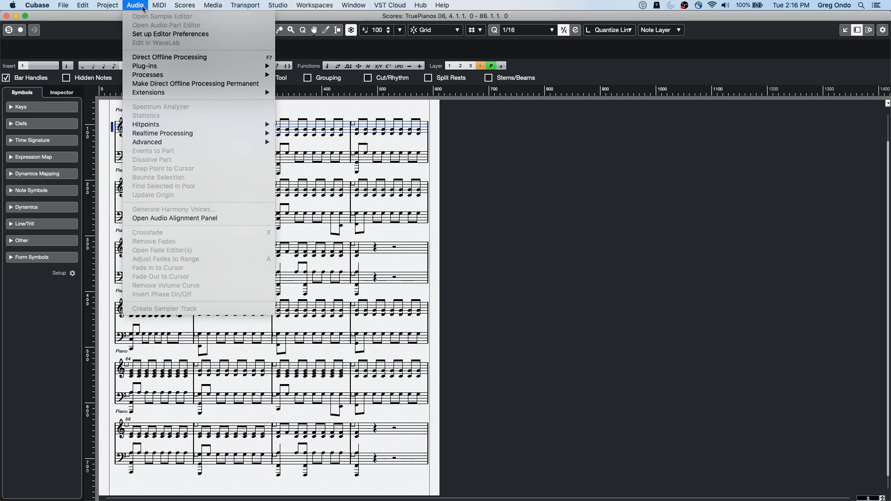
pyautogui.moveTo(185, 5)
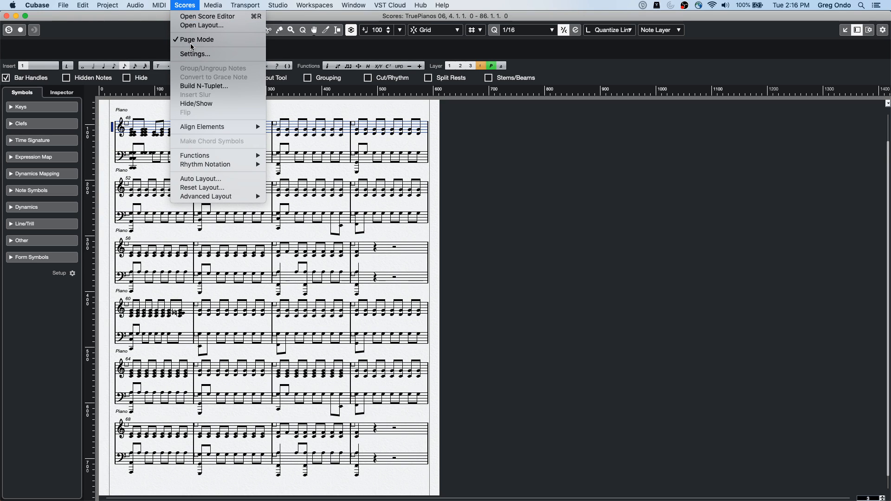
pyautogui.click(450, 381)
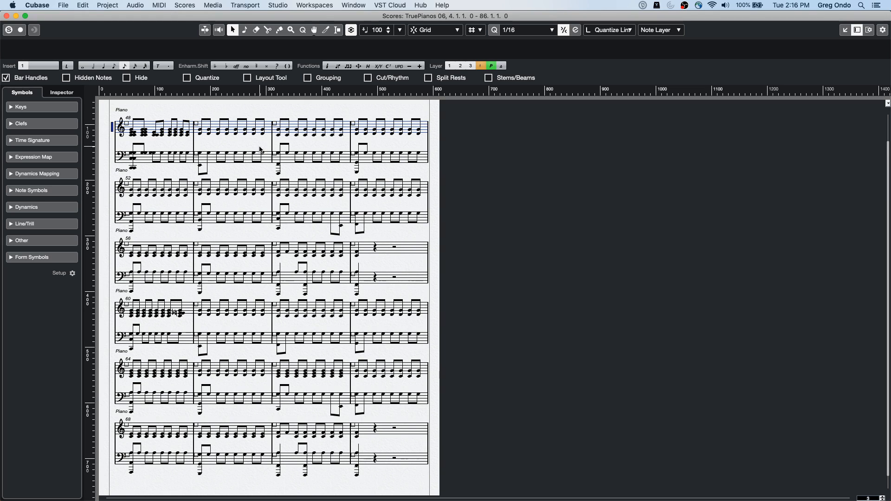
pyautogui.press('super+a')
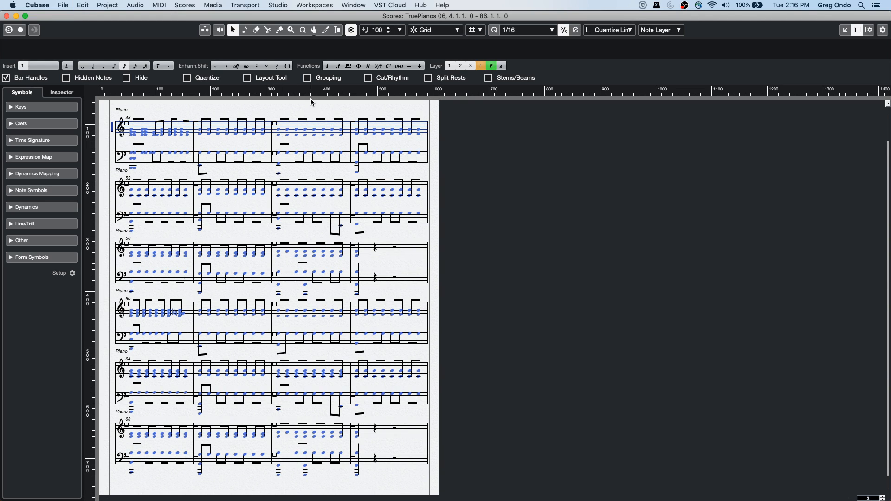
pyautogui.click(389, 68)
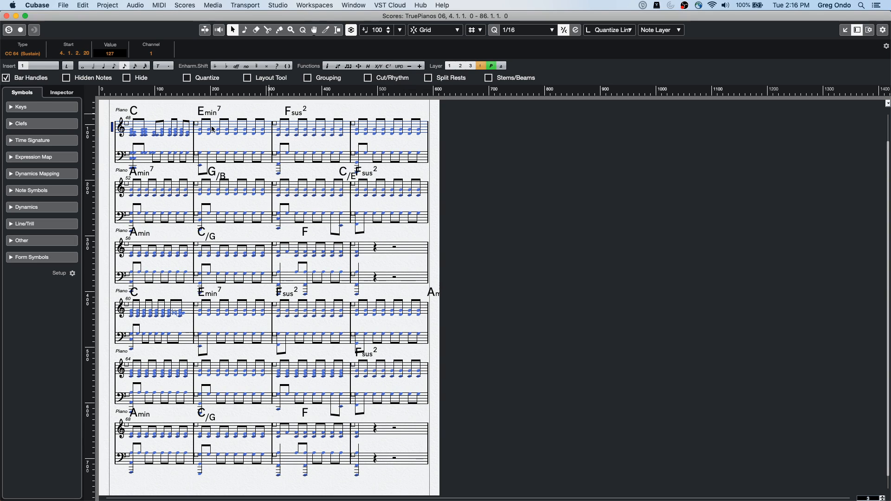
pyautogui.click(255, 171)
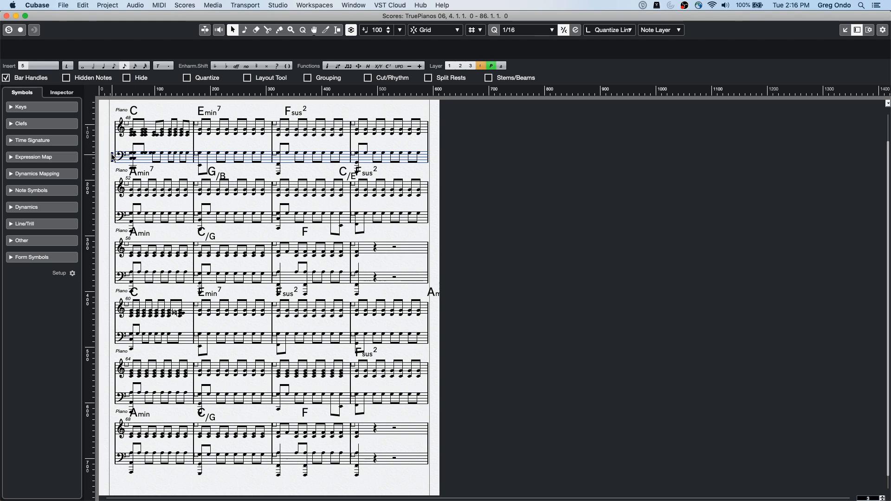
# Step: Open the Piano staff's settings, then close the score and the separate Key Editor window
pyautogui.doubleClick(113, 157)
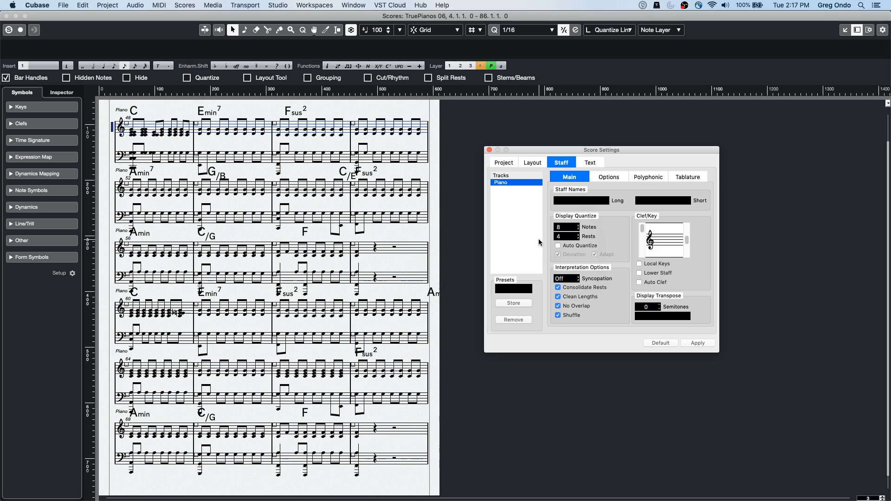
pyautogui.click(7, 17)
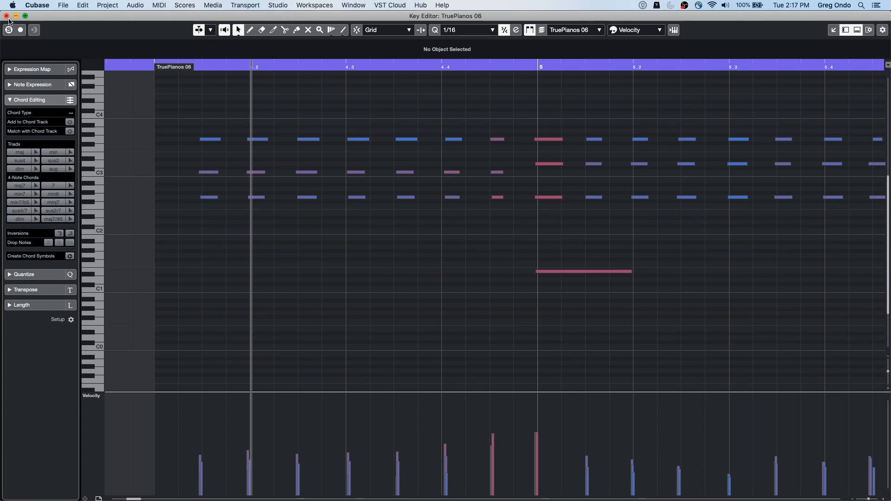
pyautogui.click(7, 16)
# Step: Open the project CX Audio.cpr from the CX Audio folder and activate it
pyautogui.click(83, 5)
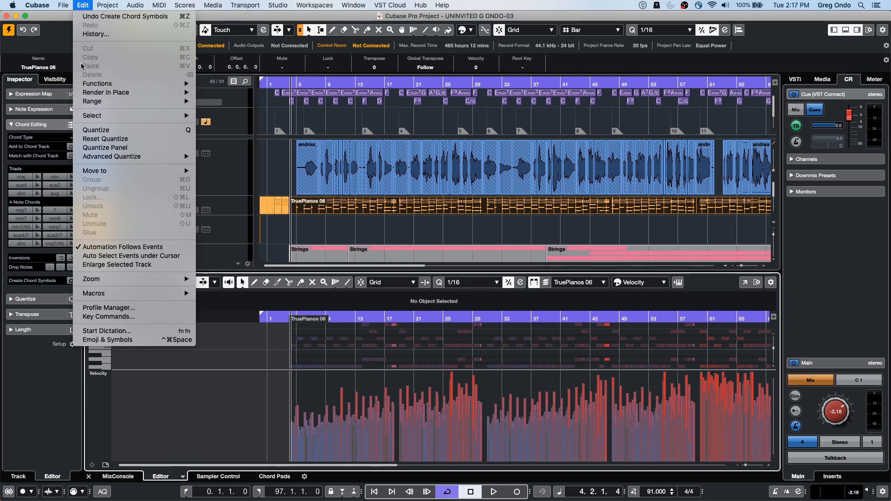
pyautogui.moveTo(64, 5)
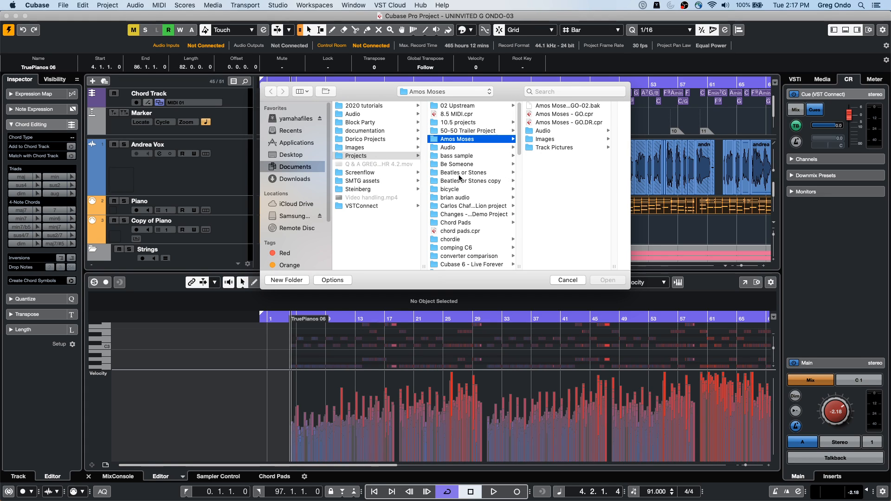
pyautogui.scroll(-1, 460, 246)
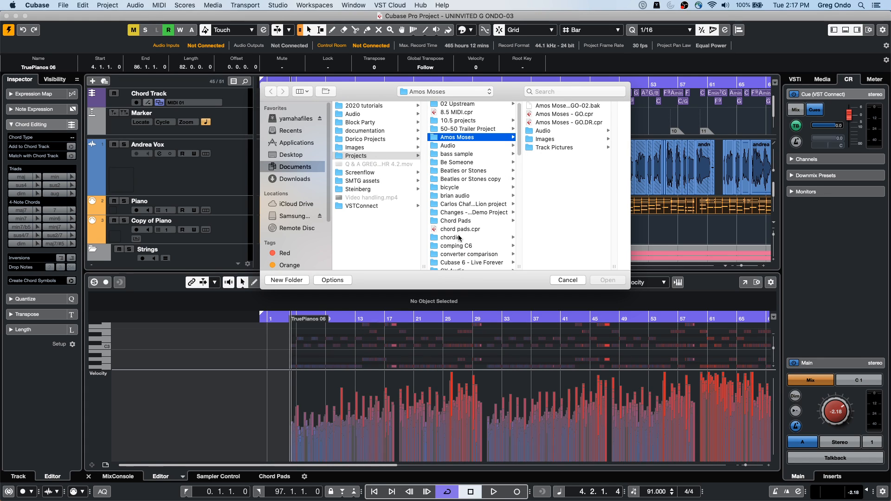
pyautogui.click(459, 265)
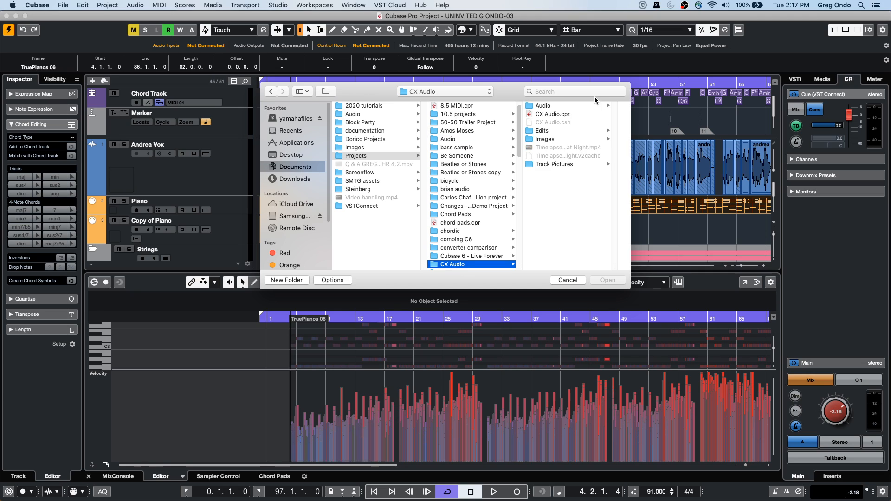
pyautogui.doubleClick(553, 114)
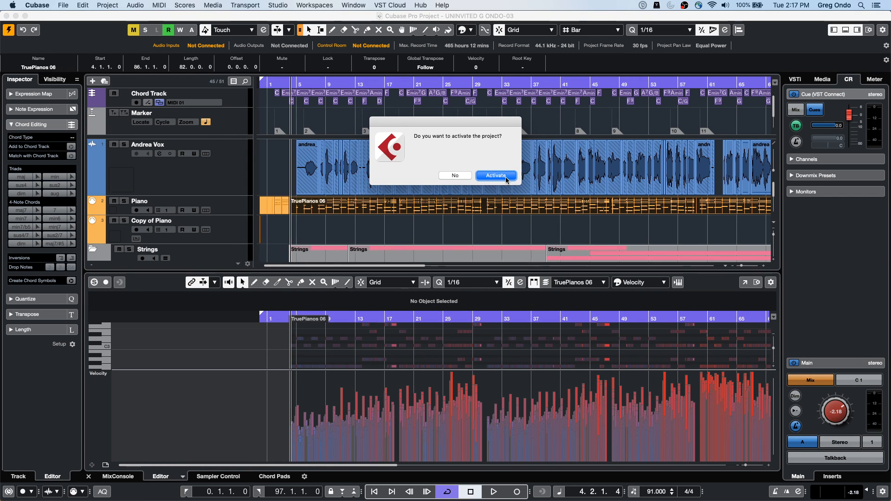
pyautogui.click(505, 179)
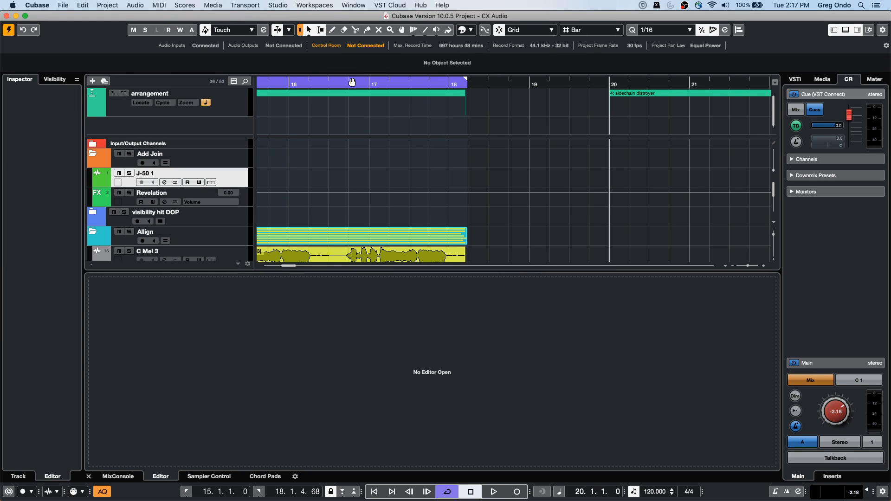
# Step: Set the Control Room level to -9.13 and play the side chain distroyer section from bar 20
pyautogui.click(353, 83)
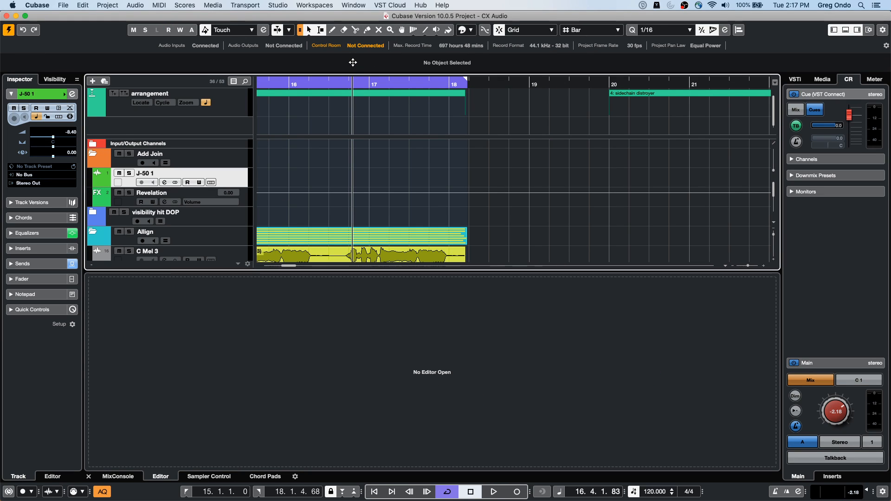
pyautogui.scroll(-10, 527, 175)
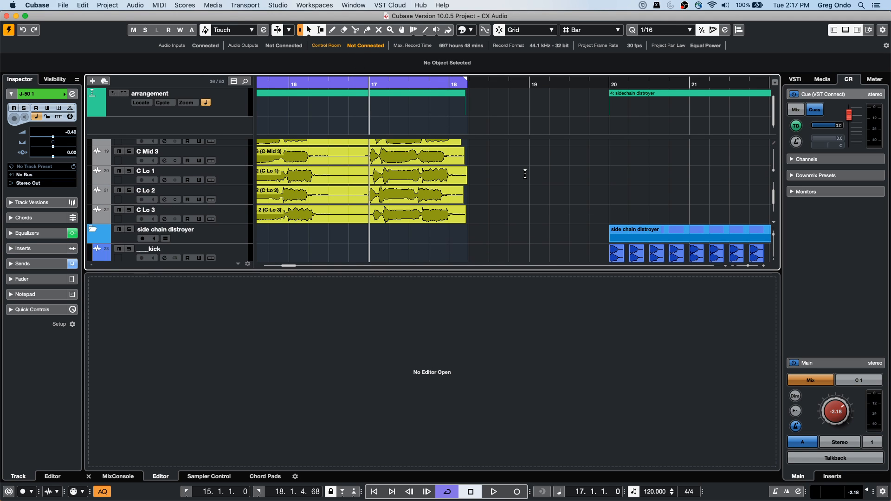
pyautogui.scroll(1, 526, 178)
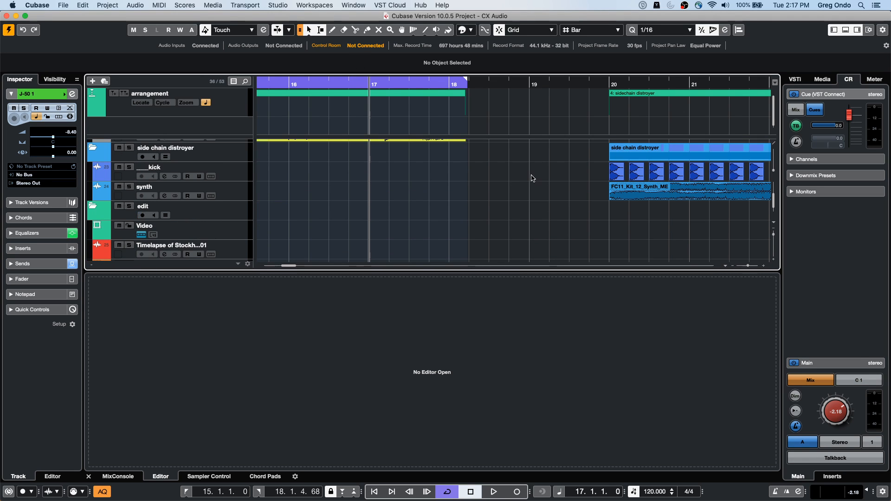
pyautogui.click(548, 85)
pyautogui.moveTo(549, 85); pyautogui.dragTo(359, 94)
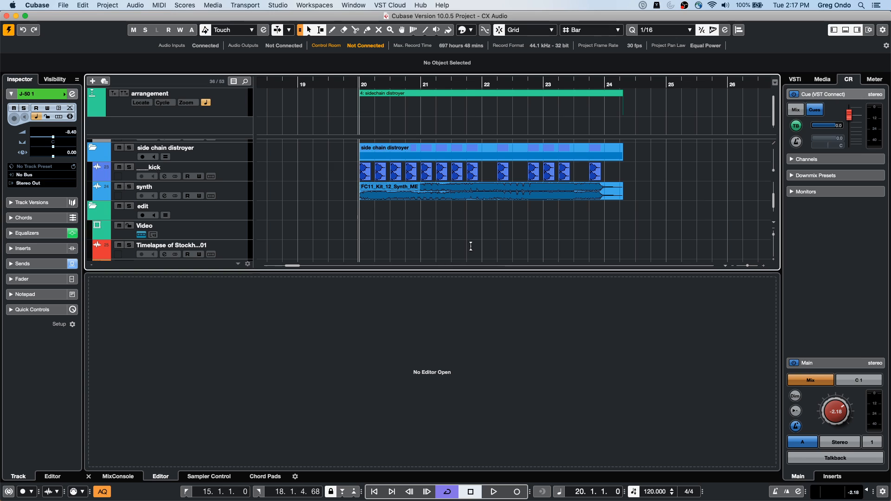
pyautogui.moveTo(835, 412); pyautogui.dragTo(835, 436)
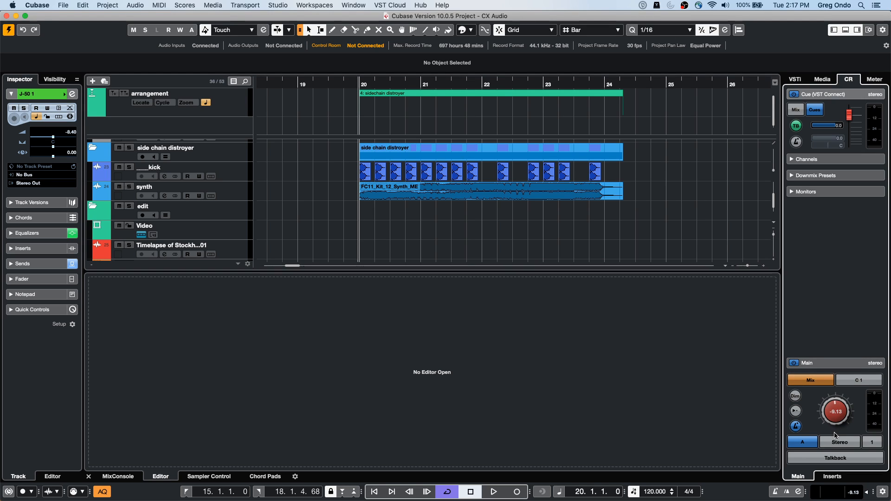
pyautogui.press('space')
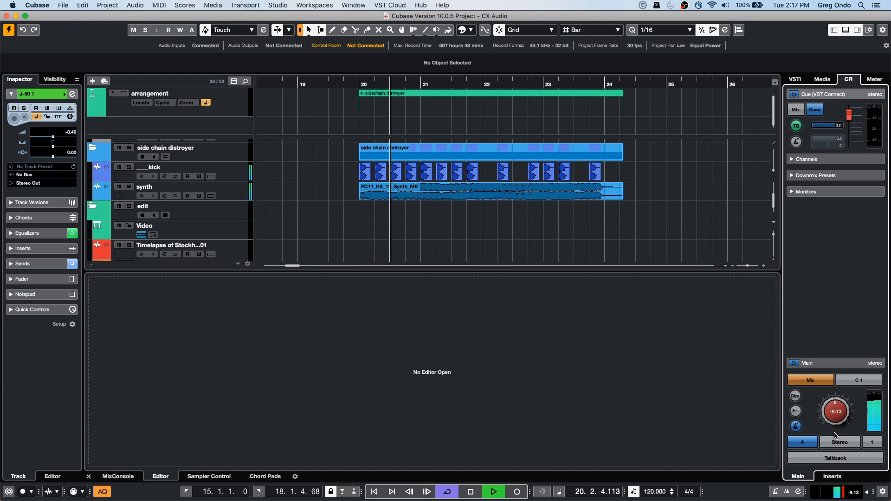
pyautogui.press('space')
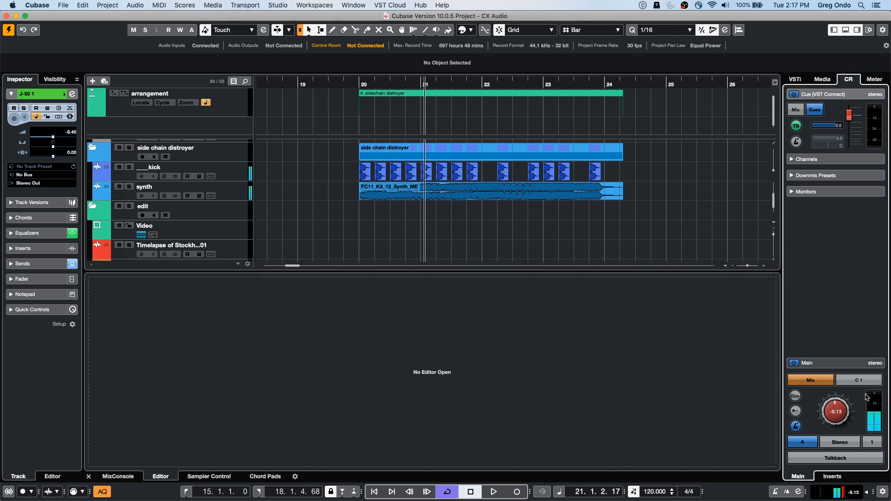
# Step: Assign the Control Room's Monitor 1 to the Steinberg UR24C audio device and close the audio connections
pyautogui.press('F4')
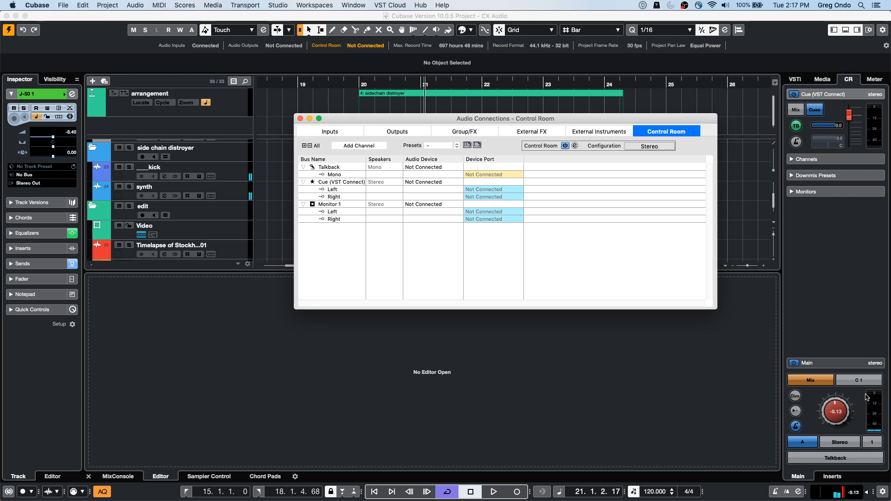
pyautogui.click(424, 204)
pyautogui.click(427, 204)
pyautogui.press('Return')
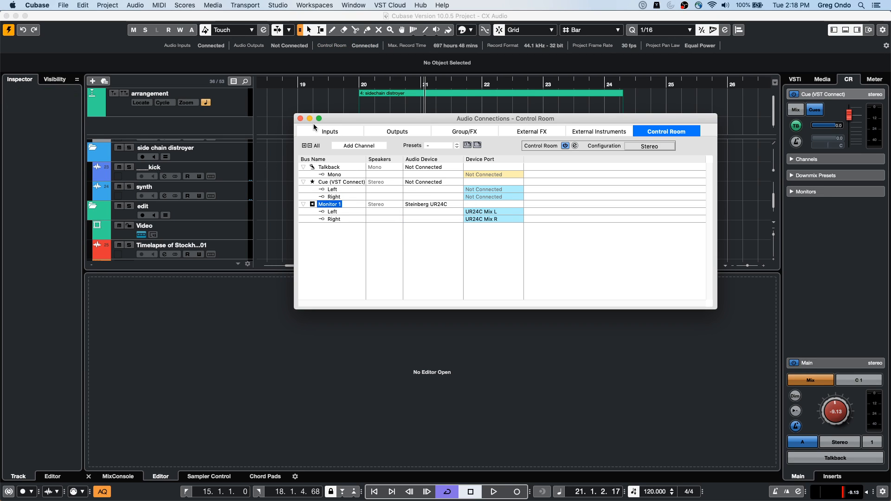
pyautogui.click(300, 119)
# Step: Play the side chain distroyer section from bar 20 and open the FC11_Kit_12_Synth_ME event in the Sample Editor
pyautogui.click(351, 82)
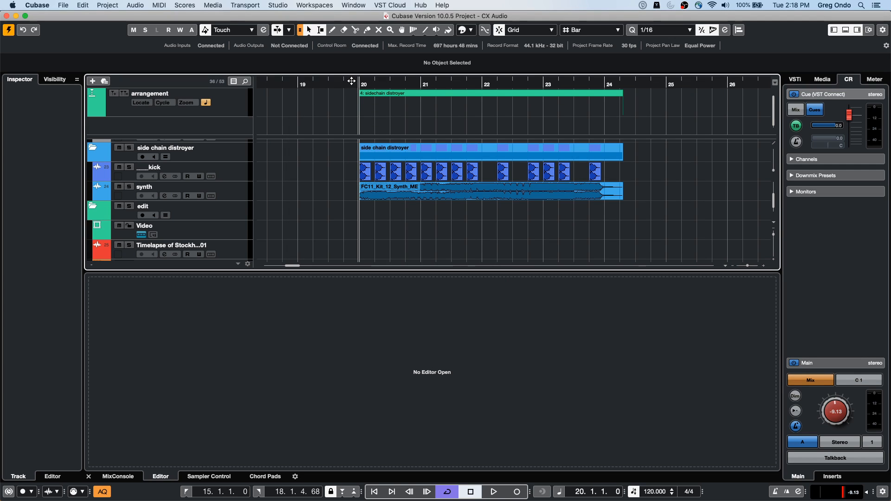
pyautogui.press('space')
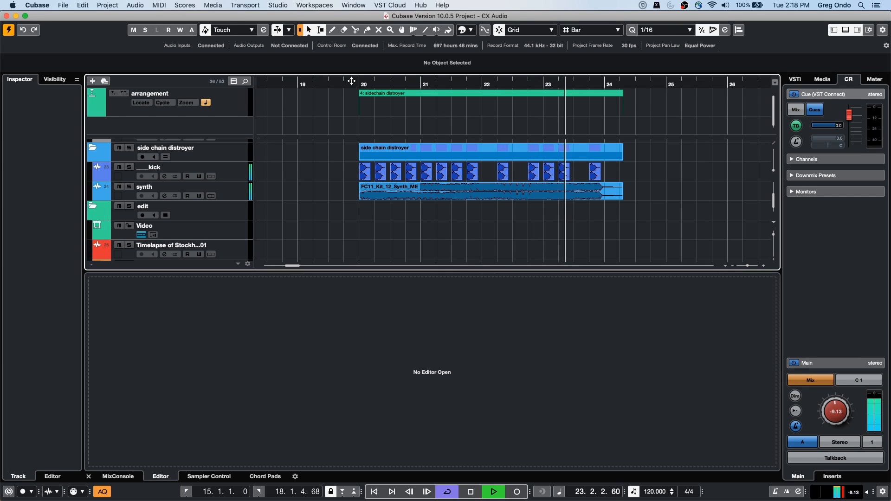
pyautogui.press('space')
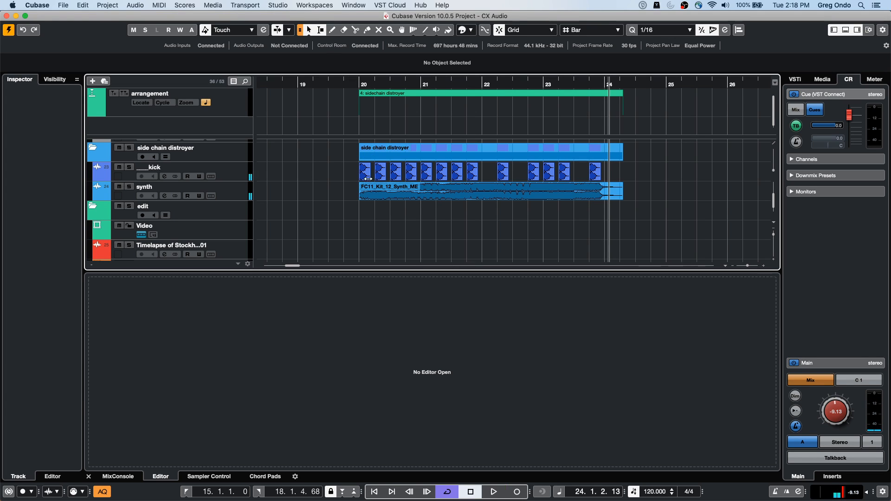
pyautogui.doubleClick(418, 201)
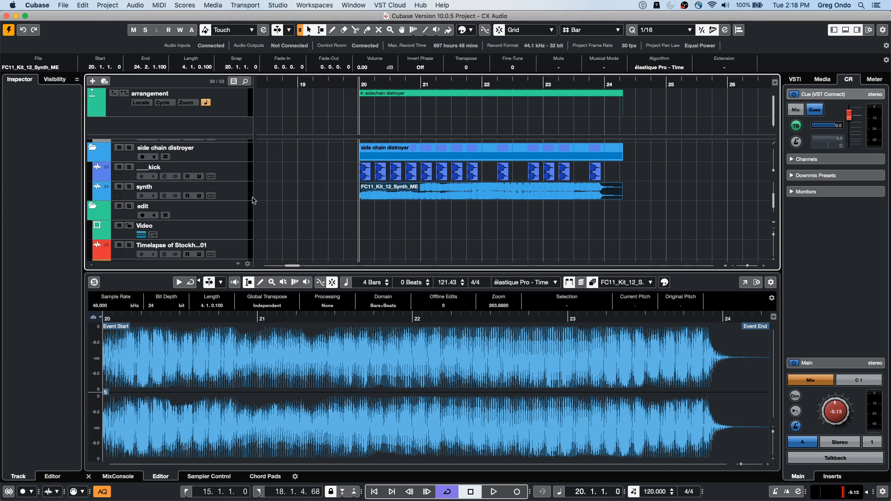
# Step: Open the Compressor insert on the synth track, activate its side-chain and add the ___kick track as the side-chain input
pyautogui.click(236, 201)
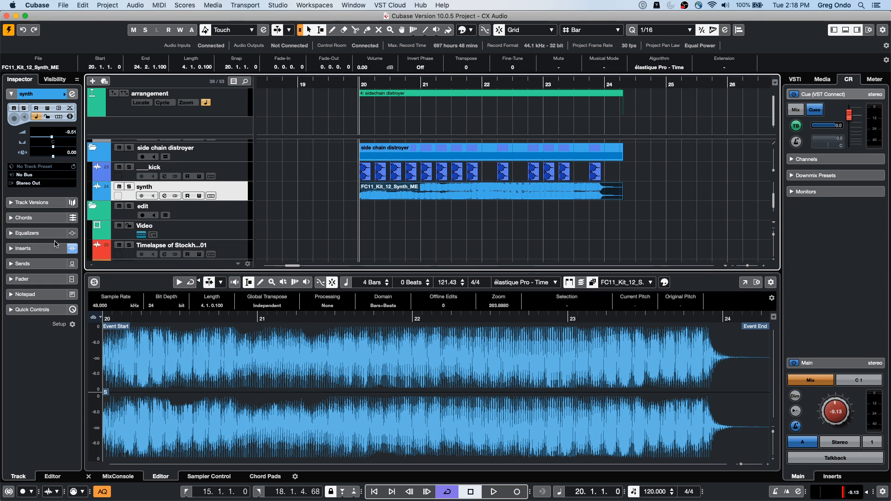
pyautogui.click(40, 249)
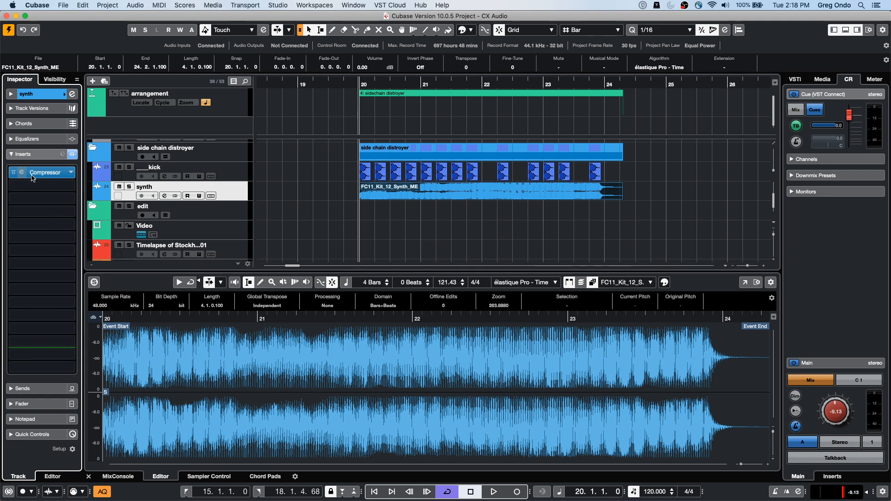
pyautogui.click(32, 178)
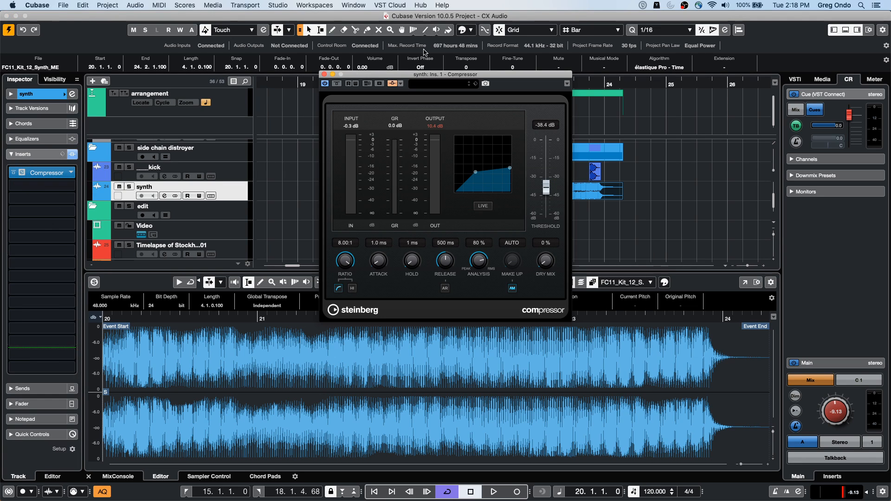
pyautogui.click(392, 84)
pyautogui.click(401, 84)
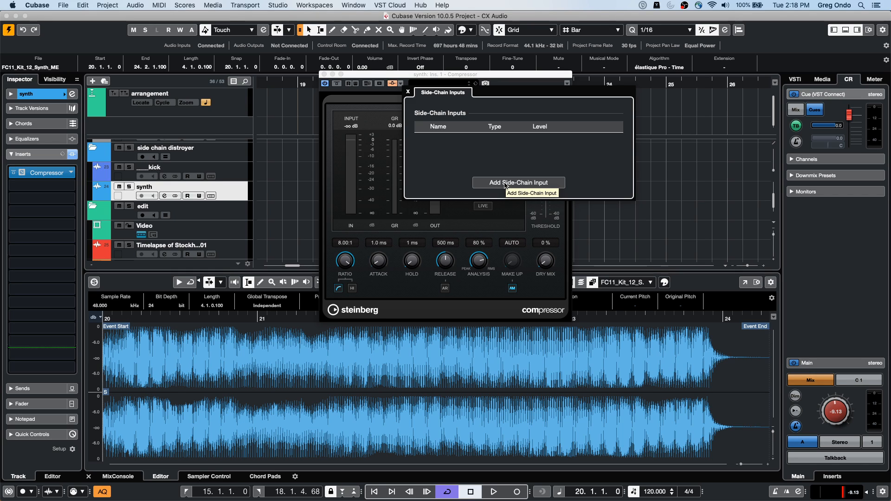
pyautogui.click(524, 183)
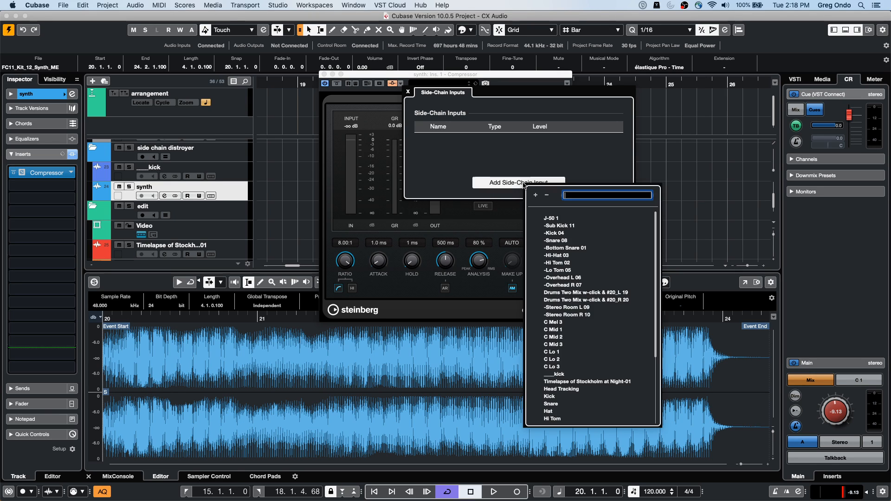
pyautogui.click(559, 374)
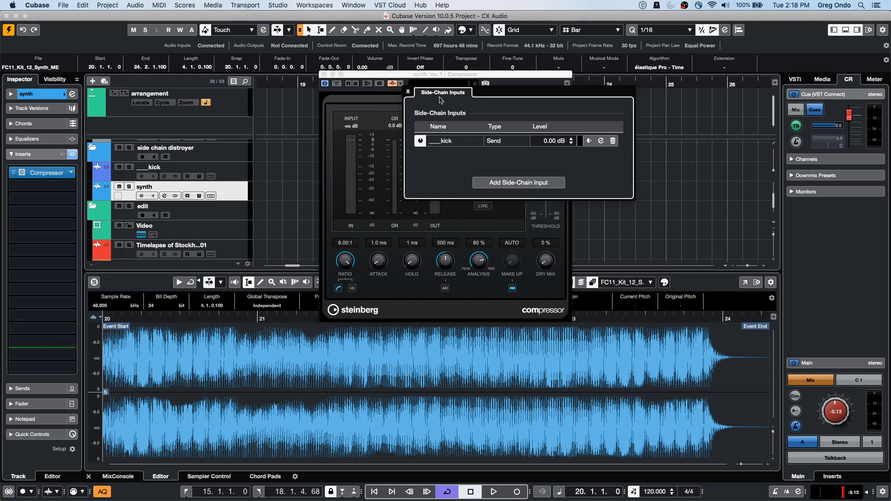
pyautogui.click(360, 78)
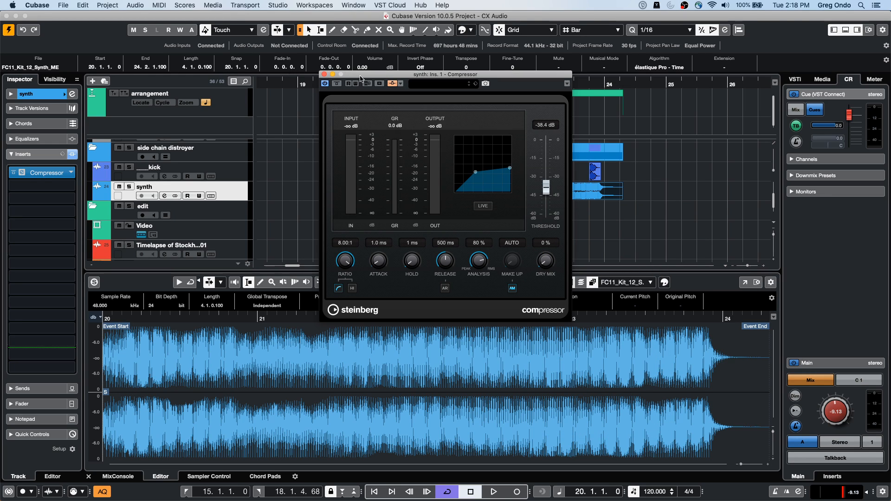
# Step: Play the side chain distroyer section while watching the synth track's Compressor, and close the plug-in
pyautogui.moveTo(376, 78); pyautogui.dragTo(152, 107)
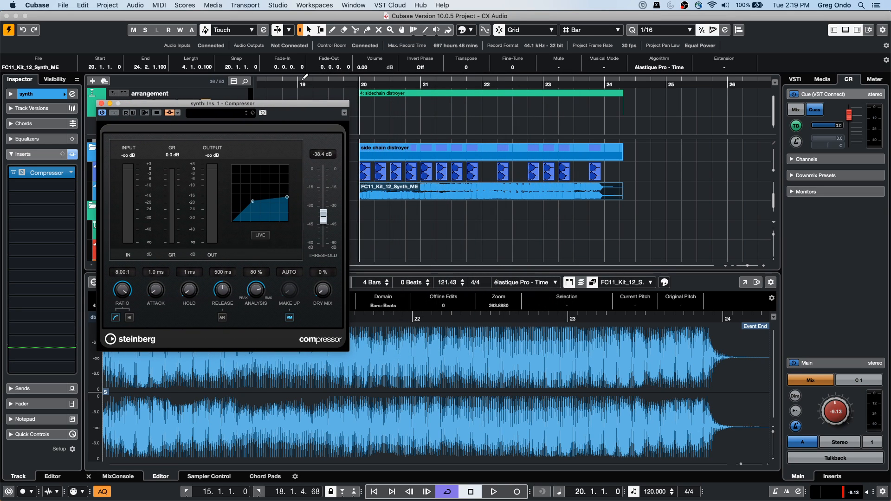
pyautogui.press('space')
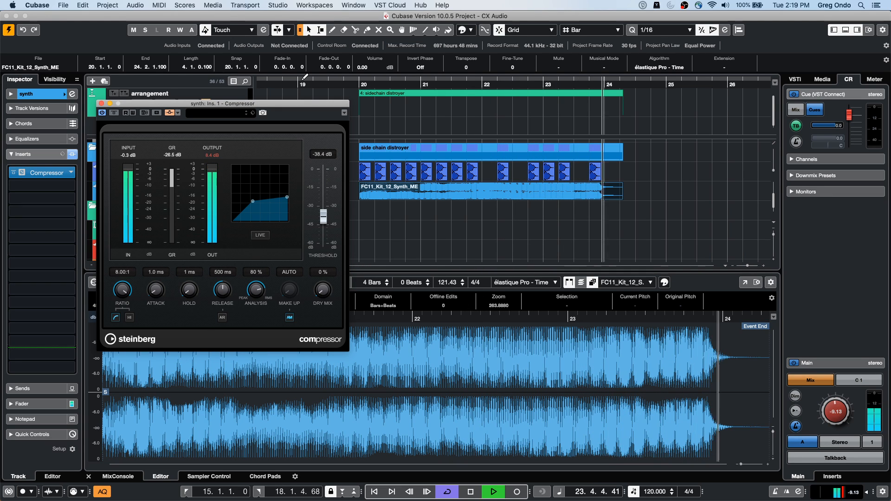
pyautogui.press('space')
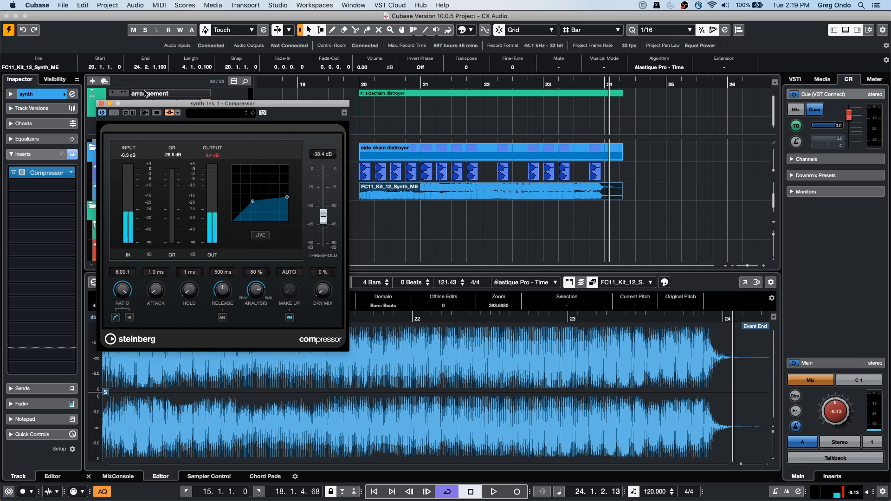
pyautogui.click(101, 103)
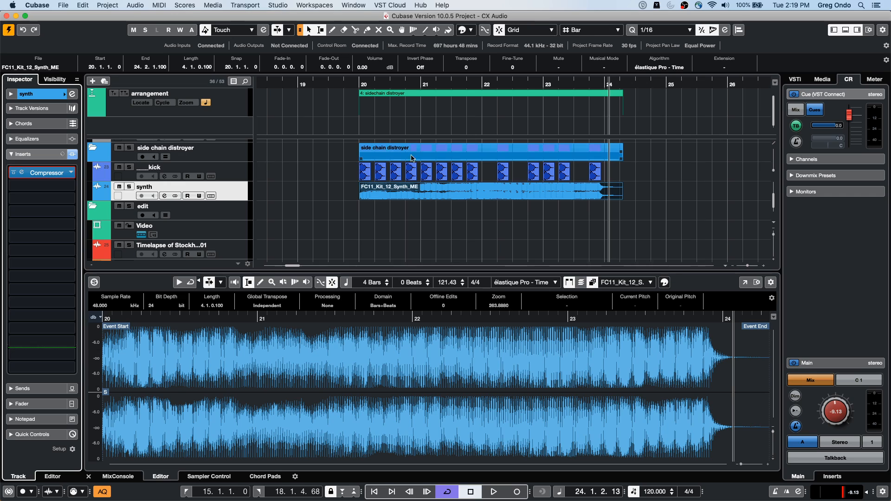
# Step: Browse the Drum Loops sample library and preview 02 075 drums, 02 097 drums, 02 175 drums01 and 02 175 drums02
pyautogui.click(239, 175)
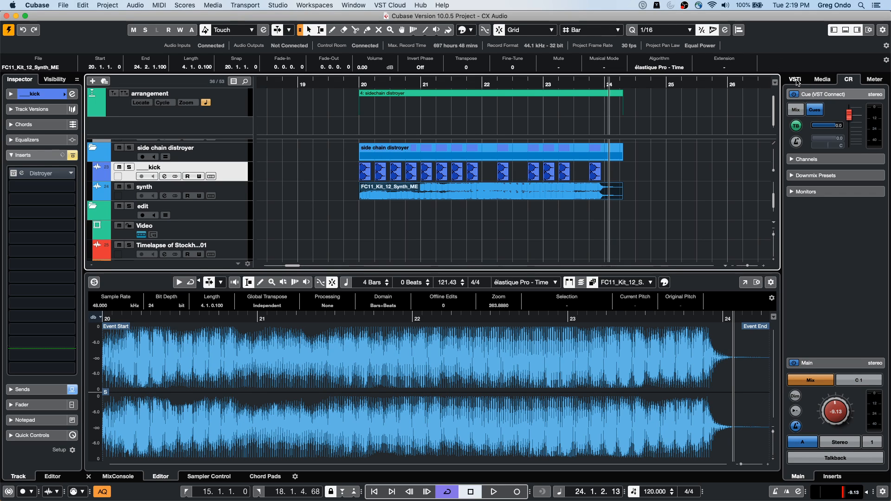
pyautogui.click(823, 81)
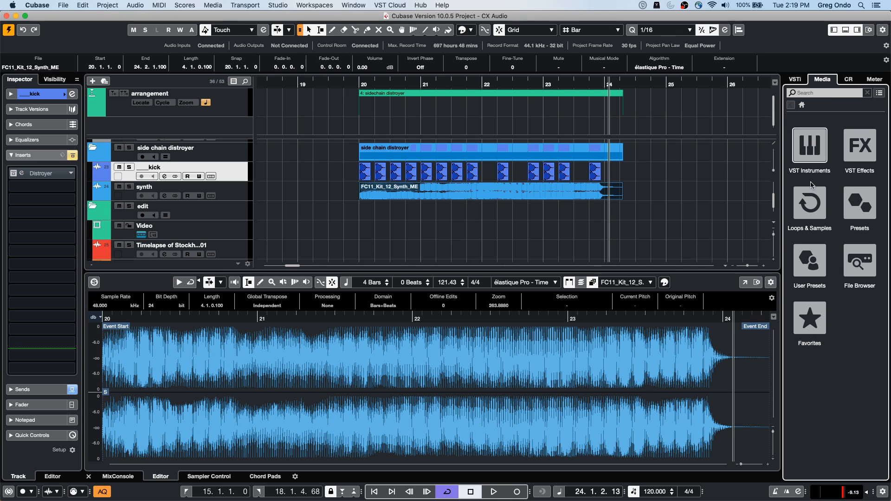
pyautogui.click(810, 204)
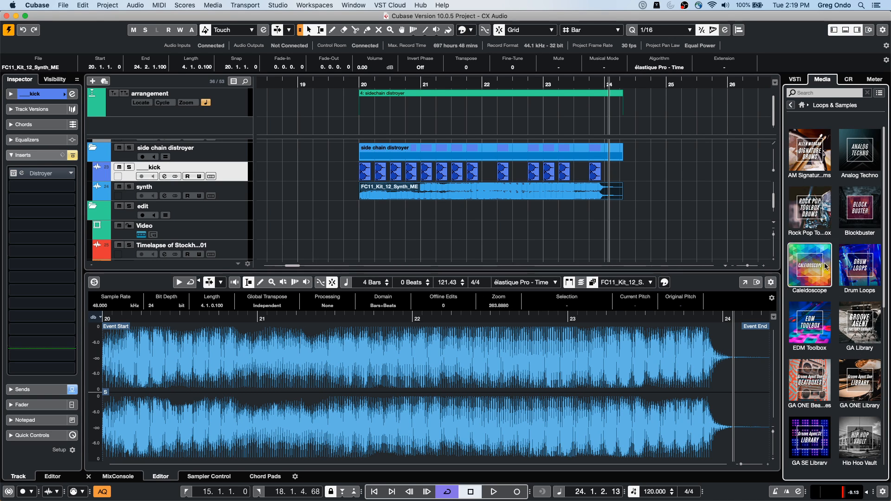
pyautogui.click(844, 251)
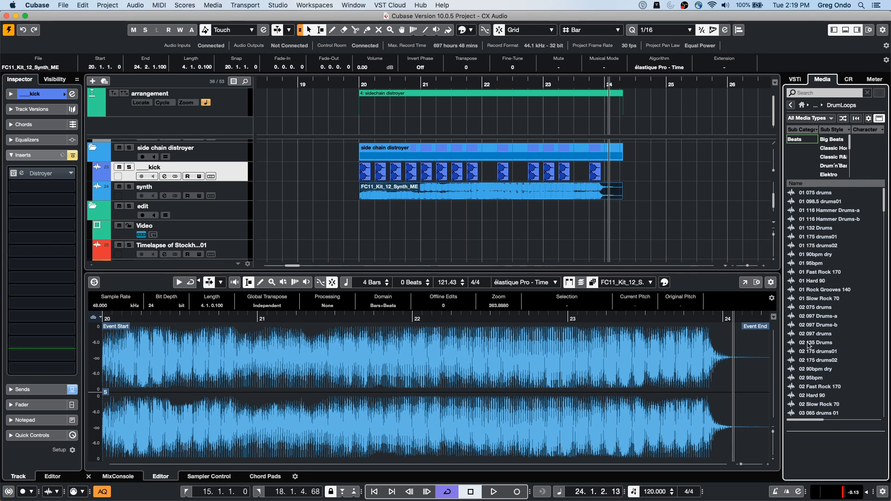
pyautogui.click(818, 308)
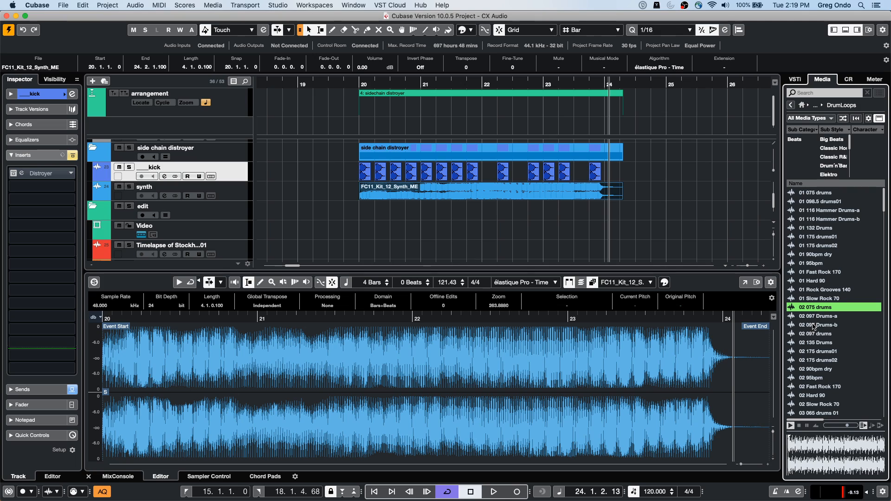
pyautogui.click(809, 332)
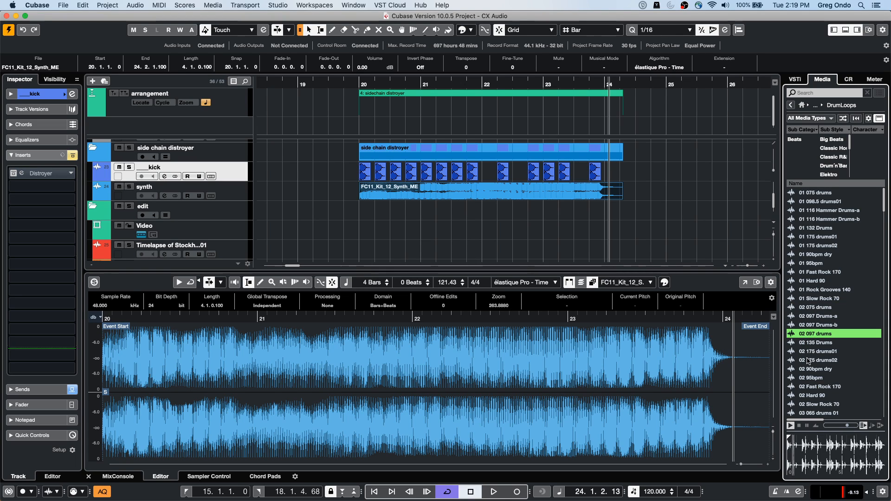
pyautogui.click(811, 351)
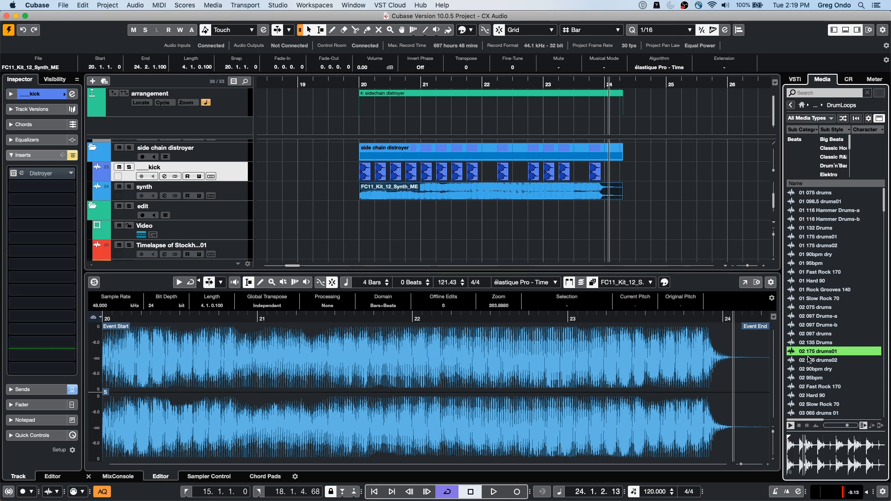
pyautogui.click(811, 360)
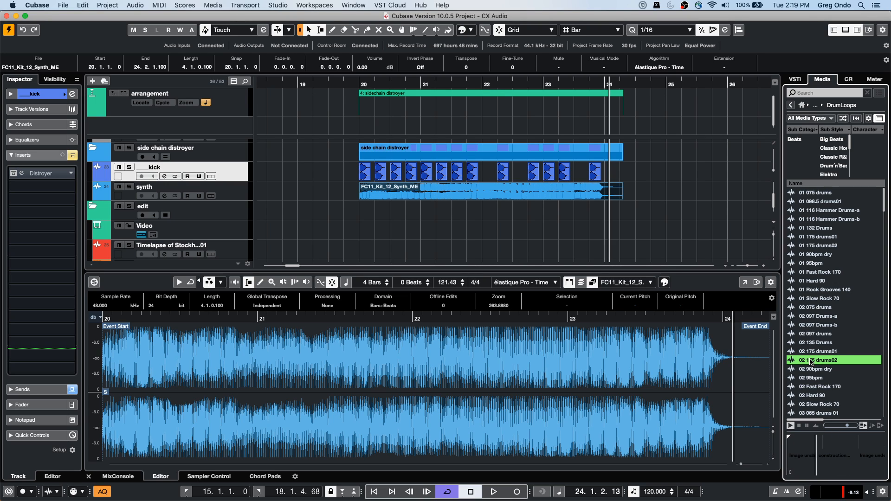
# Step: Add the 02 175 drums02 loop on a new track below synth, starting at bar 20, and duplicate it to bar 22
pyautogui.moveTo(811, 364); pyautogui.dragTo(232, 208)
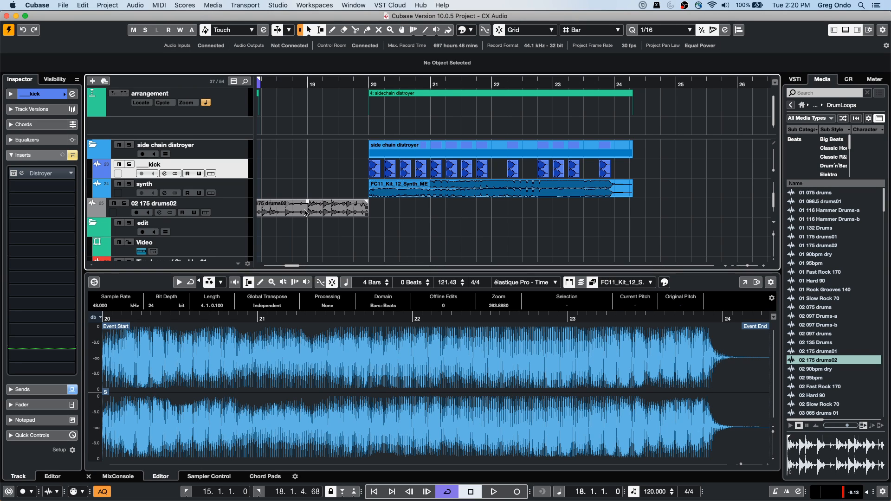
pyautogui.moveTo(281, 214); pyautogui.dragTo(404, 214)
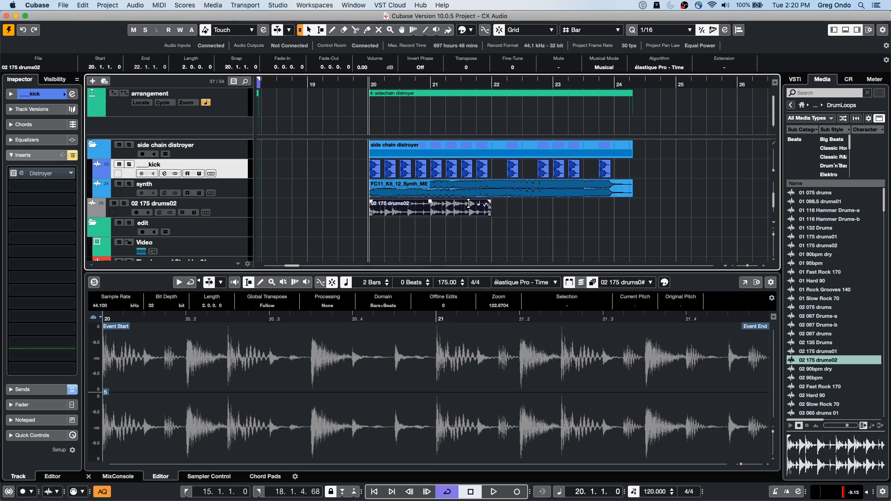
pyautogui.press('super+d')
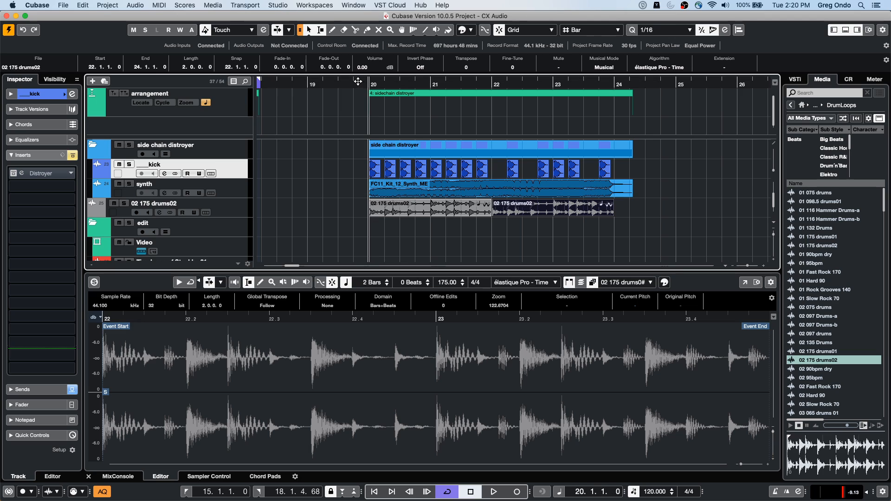
pyautogui.press('space')
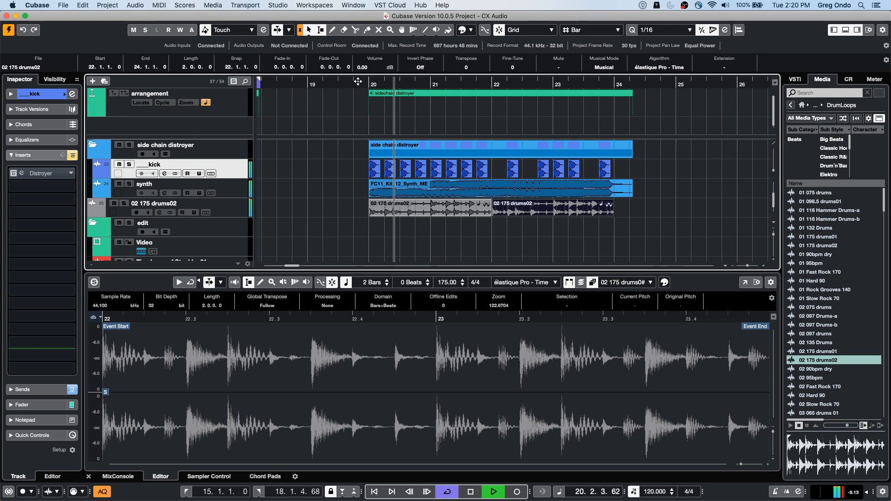
pyautogui.press('space')
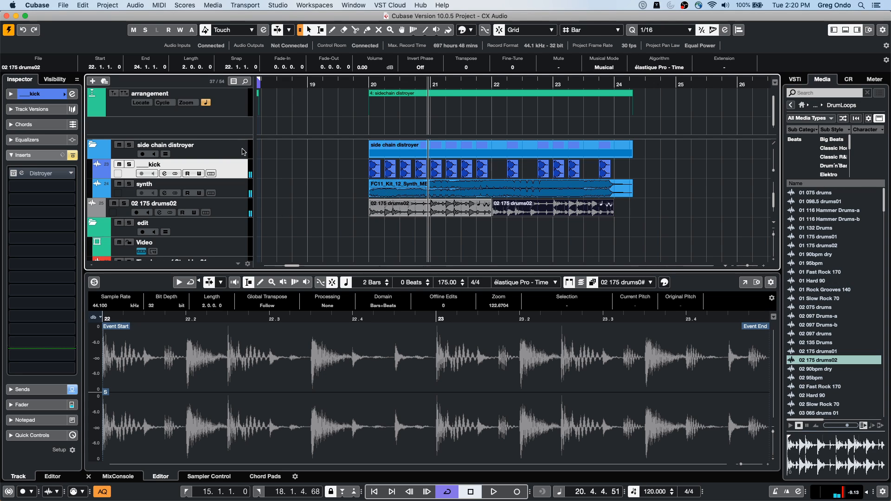
# Step: Deactivate the synth track's Compressor insert and load a Noise Gate with side-chain enabled in its channel strip
pyautogui.click(237, 192)
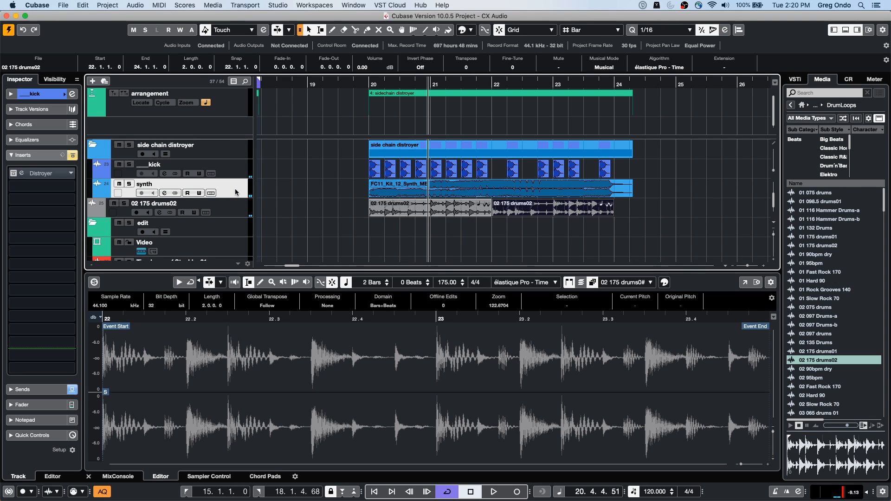
pyautogui.click(14, 174)
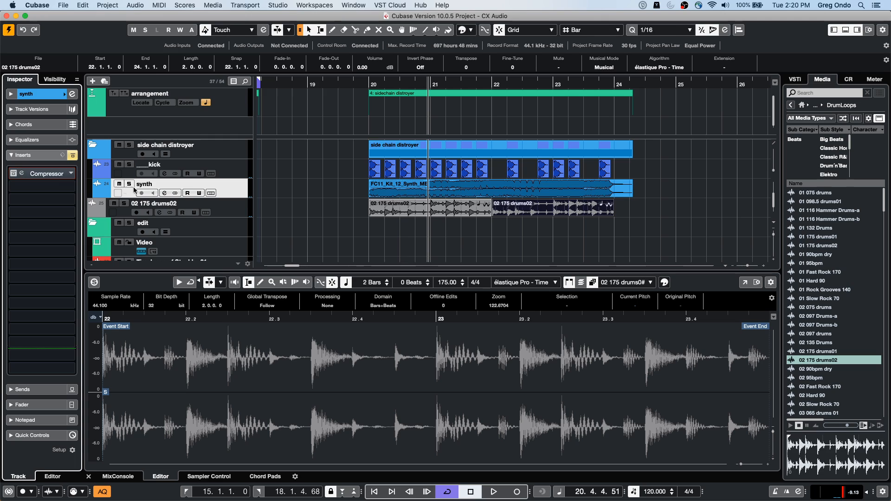
pyautogui.click(72, 94)
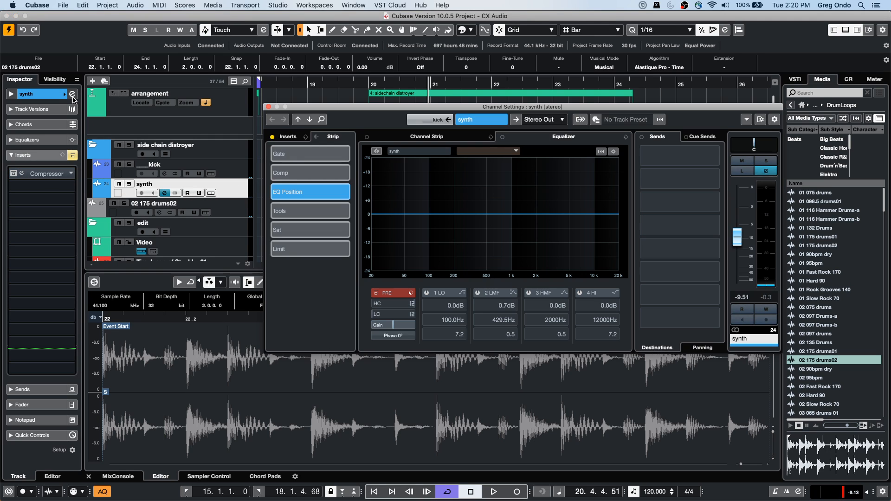
pyautogui.click(292, 138)
pyautogui.click(333, 136)
pyautogui.click(424, 138)
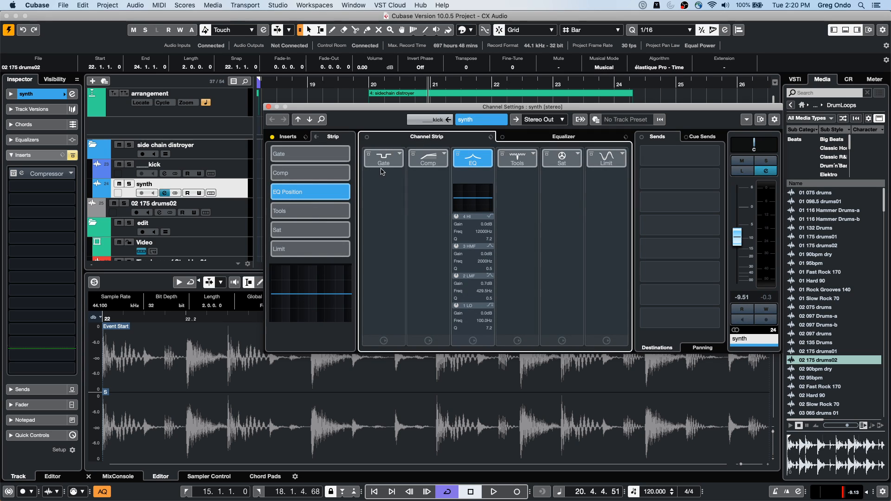
pyautogui.click(384, 159)
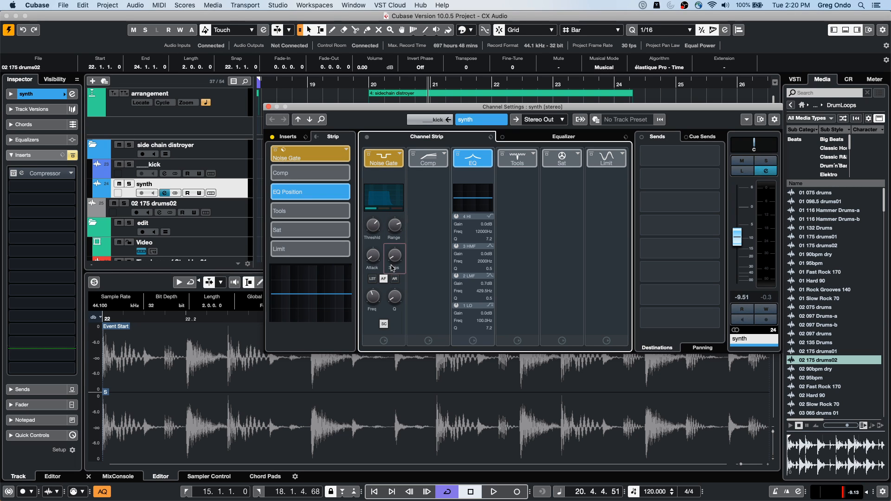
# Step: Route the output of the 02 175 drums02 track to the side-chain synth: Strip 1 - Noise Gate
pyautogui.moveTo(379, 110); pyautogui.dragTo(422, 313)
pyautogui.click(251, 196)
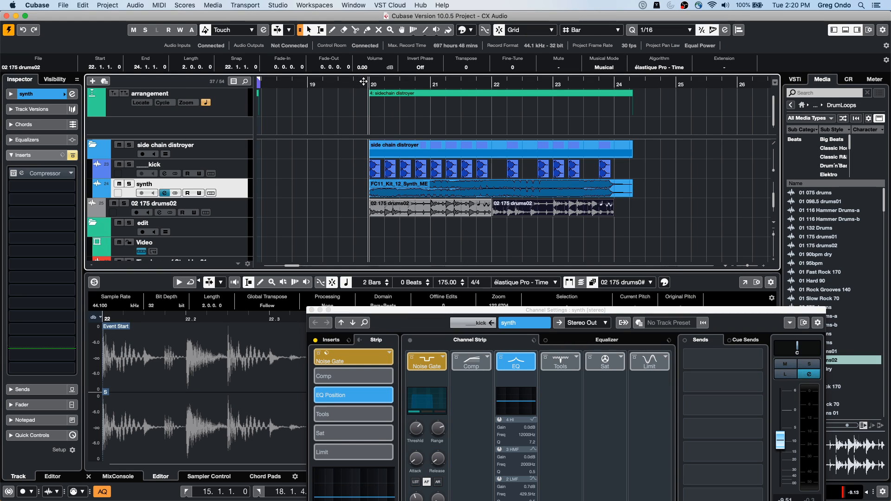
pyautogui.click(236, 214)
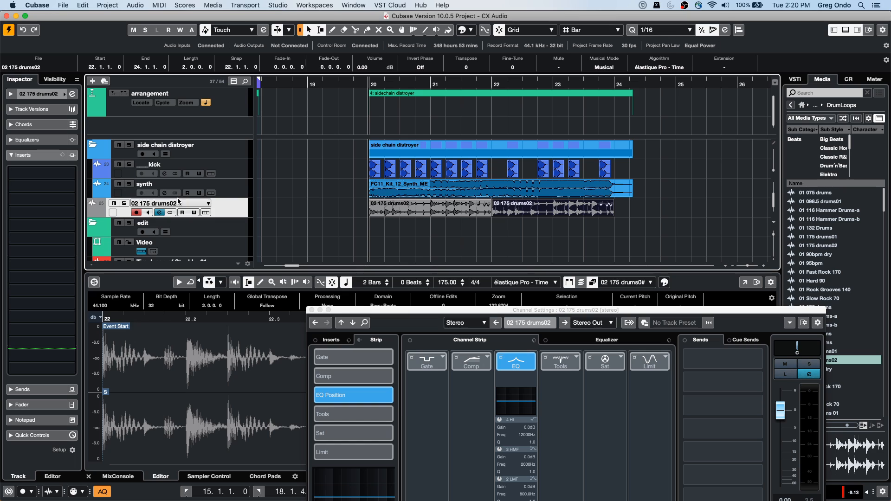
pyautogui.click(44, 173)
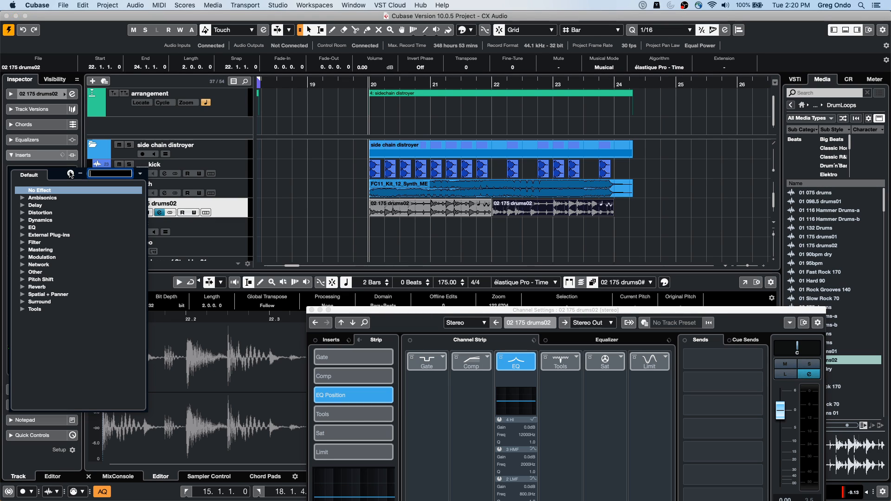
pyautogui.click(28, 96)
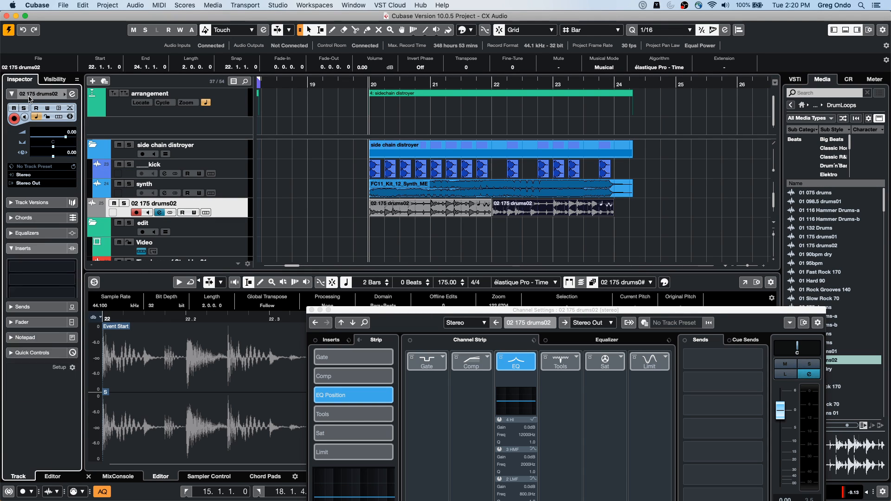
pyautogui.click(37, 183)
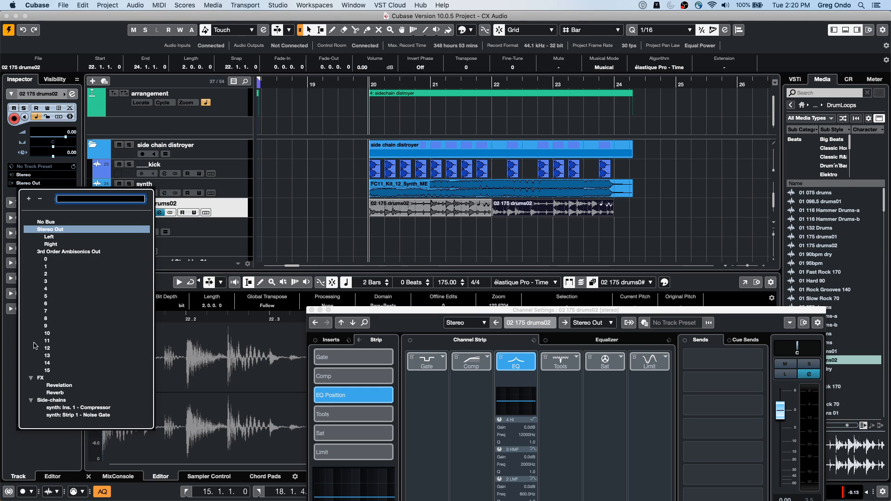
pyautogui.click(90, 415)
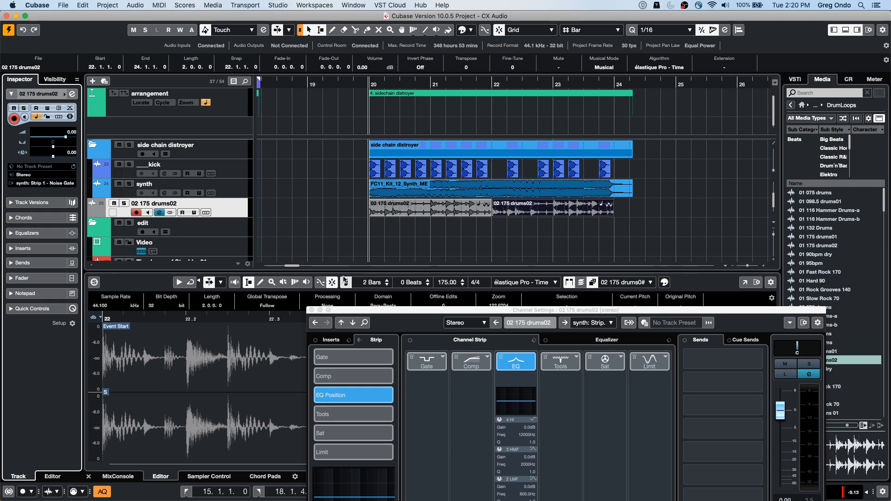
# Step: Play the project to hear the drum loop gating the synth, and close the loop track's channel settings
pyautogui.press('space')
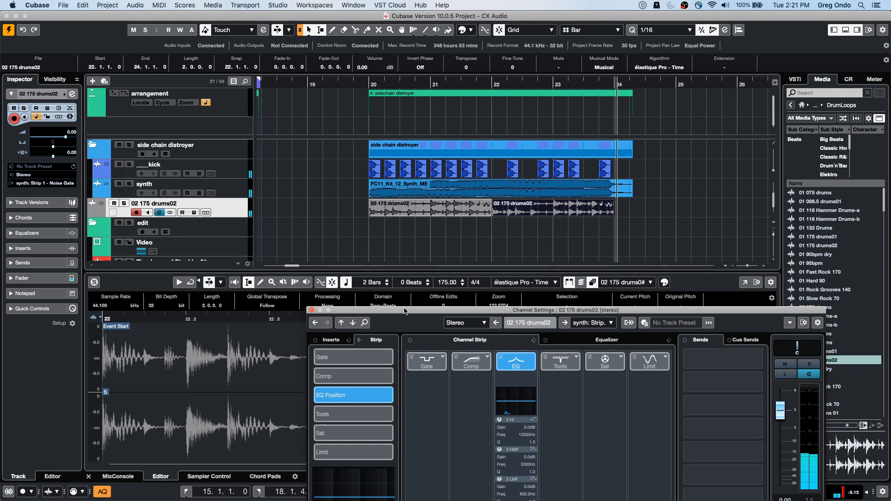
pyautogui.moveTo(400, 311); pyautogui.dragTo(420, 190)
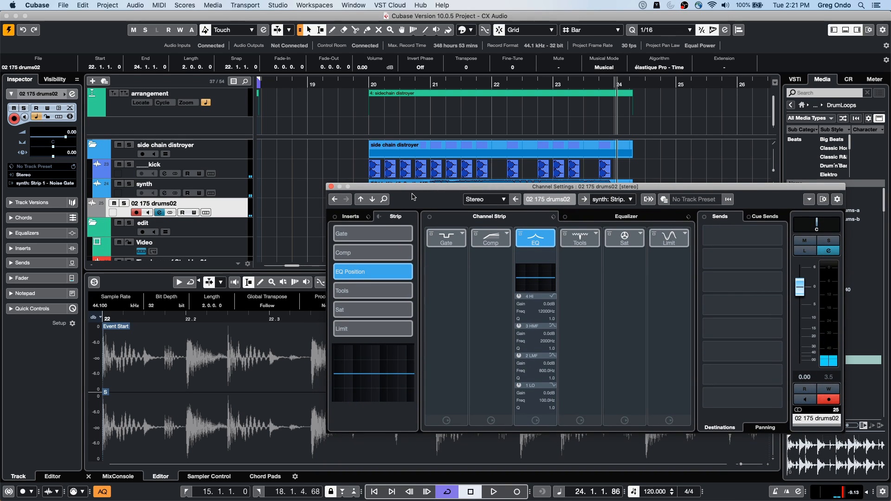
pyautogui.click(332, 187)
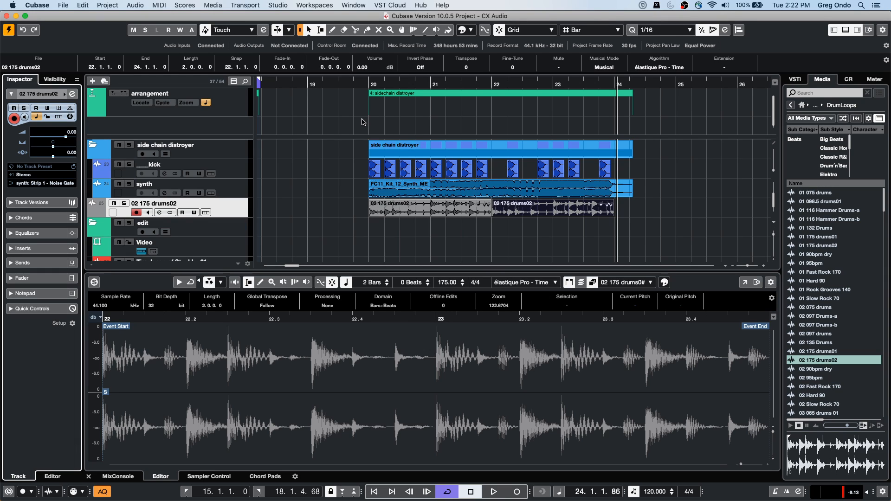
# Step: Open the recent UNINVITED project numbered 03 and activate it
pyautogui.click(61, 4)
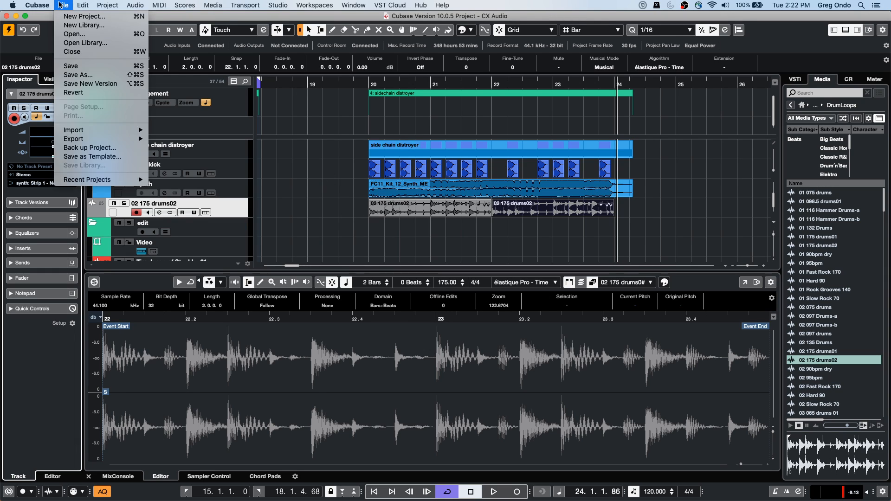
pyautogui.moveTo(95, 181)
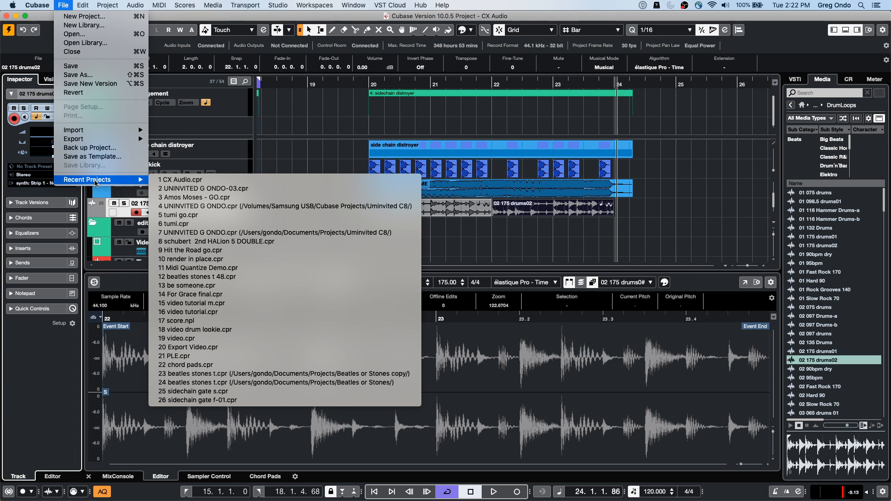
pyautogui.click(307, 190)
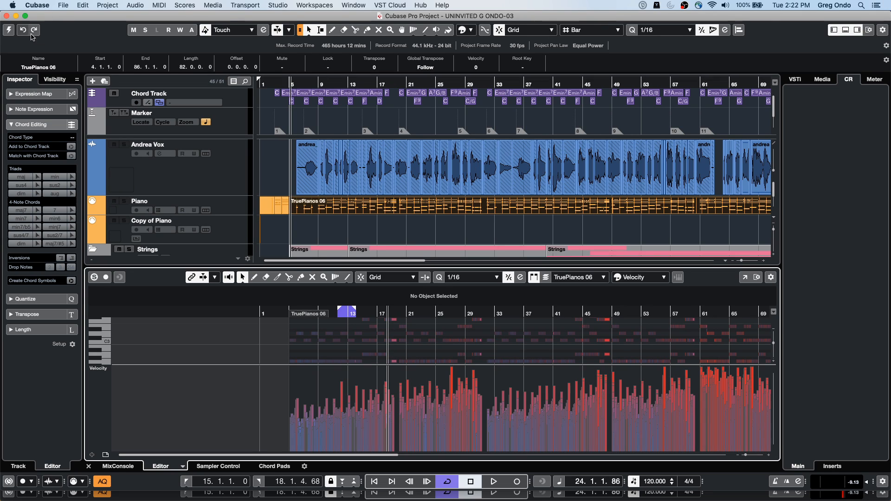
pyautogui.click(8, 31)
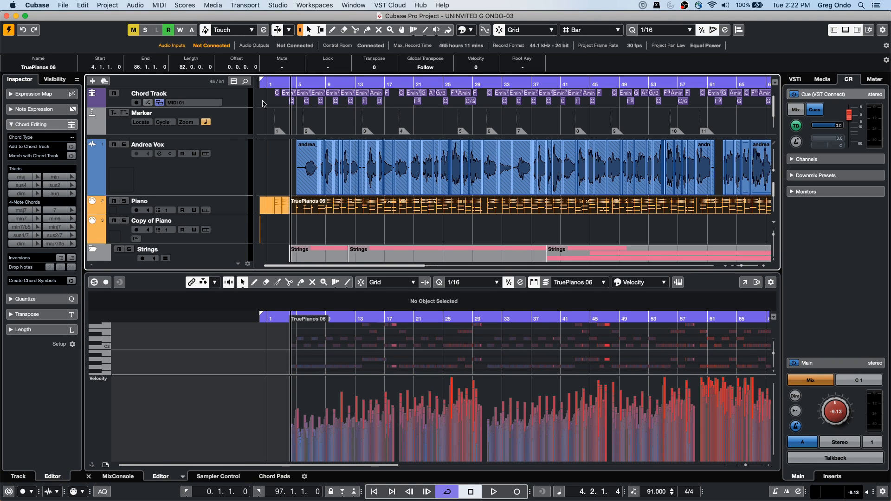
# Step: Play the song from bar 4, select the vocal track and raise the Control Room level to -8.24 dB
pyautogui.press('space')
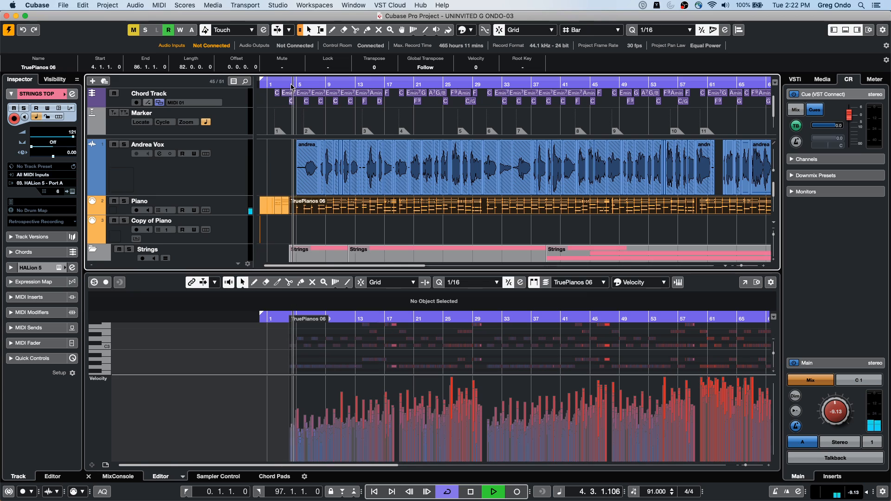
pyautogui.click(231, 166)
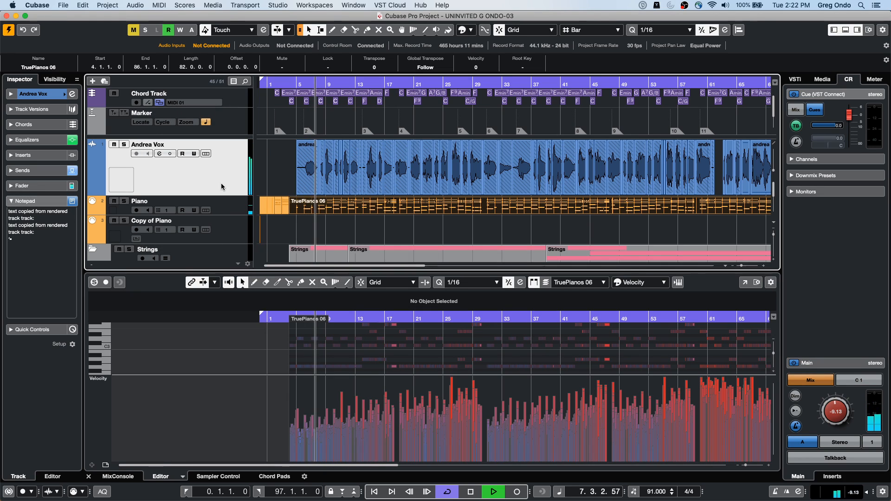
pyautogui.moveTo(837, 414); pyautogui.dragTo(837, 410)
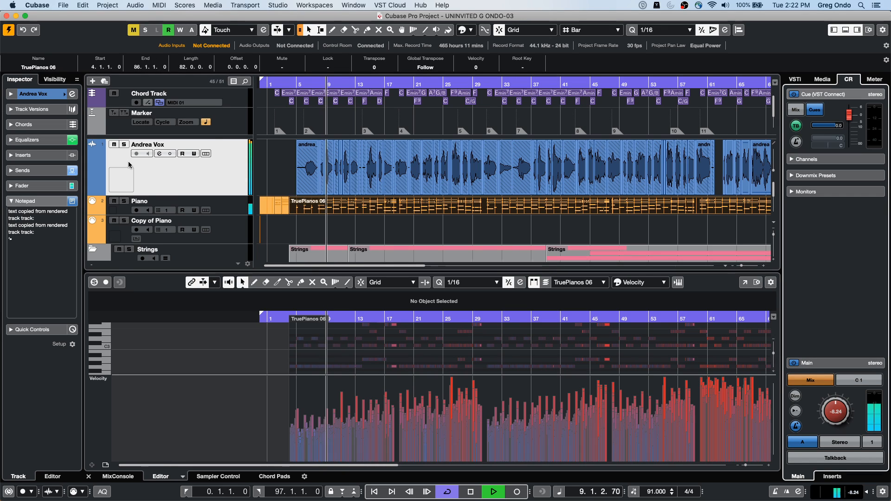
pyautogui.press('space')
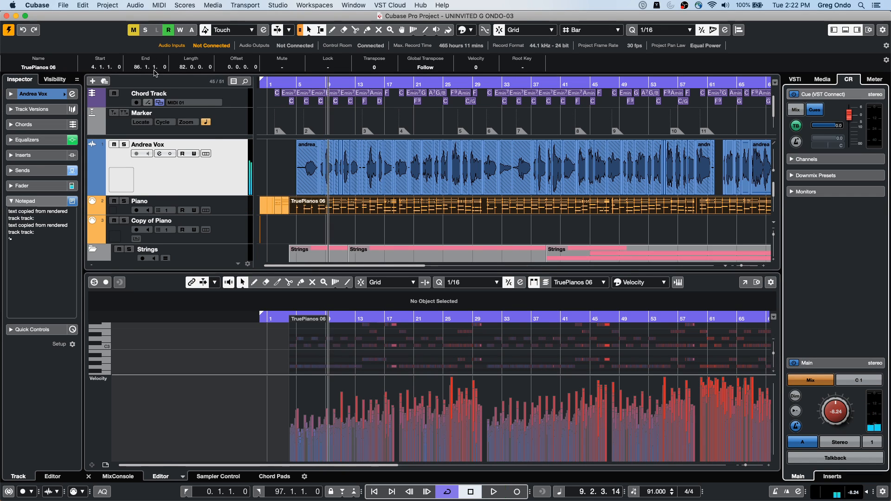
# Step: Raise the event volume of the short vocal events at bar 8 and just before bar 9
pyautogui.moveTo(302, 81); pyautogui.dragTo(302, 116)
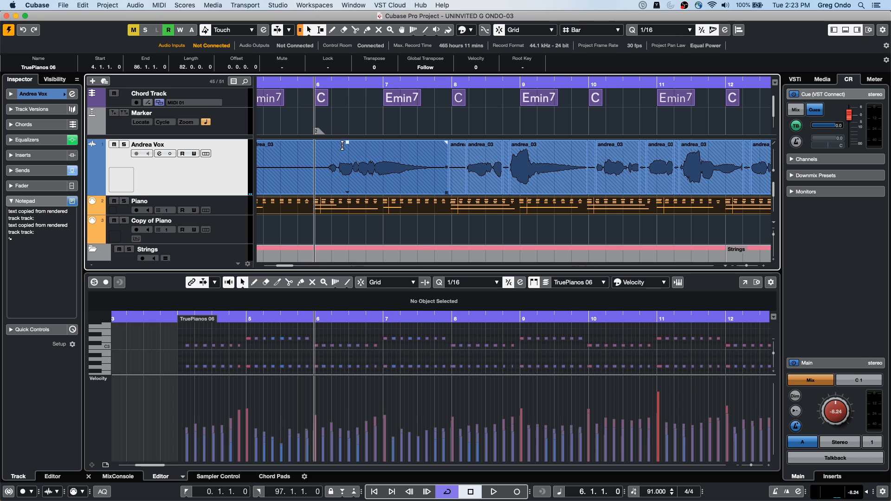
pyautogui.moveTo(334, 83); pyautogui.dragTo(540, 99)
pyautogui.press('KP_Add')
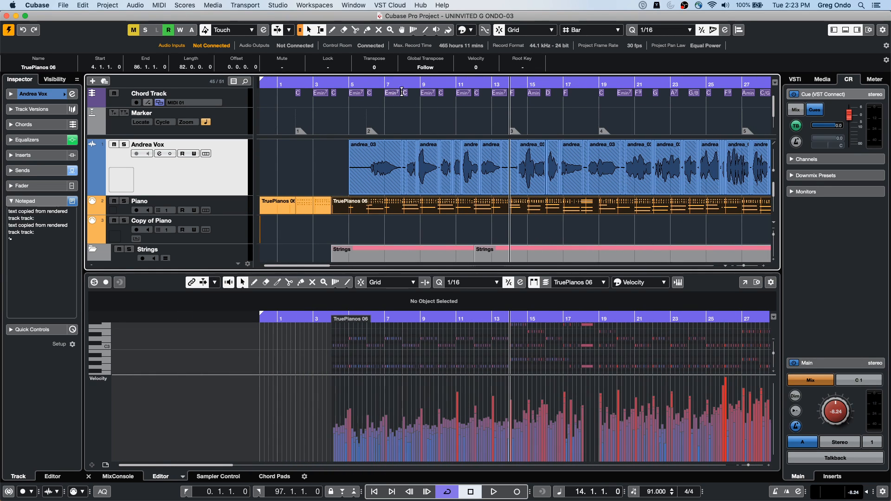
pyautogui.moveTo(402, 87); pyautogui.dragTo(413, 153)
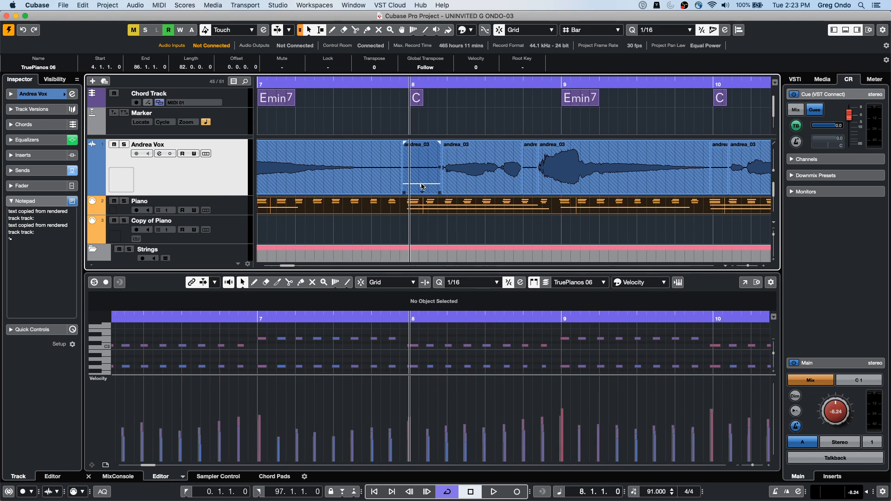
pyautogui.moveTo(422, 185); pyautogui.dragTo(426, 78)
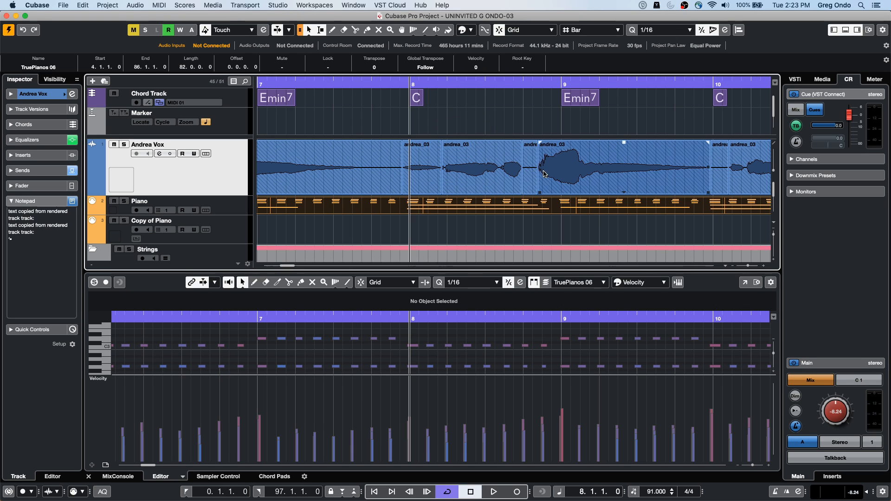
pyautogui.moveTo(530, 187); pyautogui.dragTo(529, 100)
# Step: Play the opening vocal phrases through bar 9 to hear the louder short events
pyautogui.moveTo(337, 87); pyautogui.dragTo(245, 83)
pyautogui.press('space')
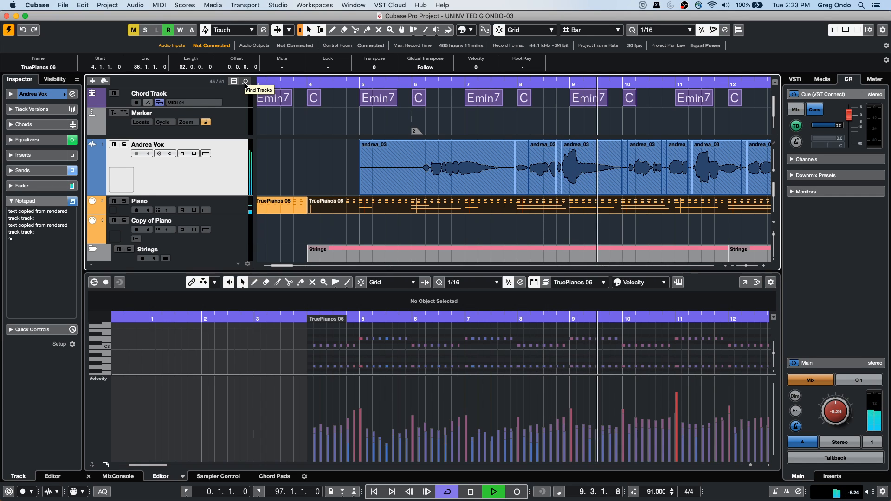
pyautogui.press('space')
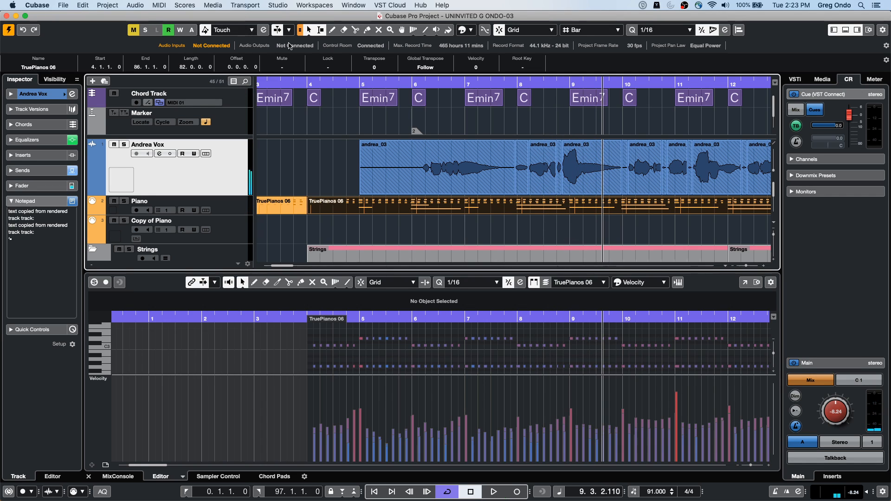
# Step: Lower the event volume of the short vocal events at bar 8 and just before bar 9 to near silence
pyautogui.moveTo(512, 85); pyautogui.dragTo(529, 130)
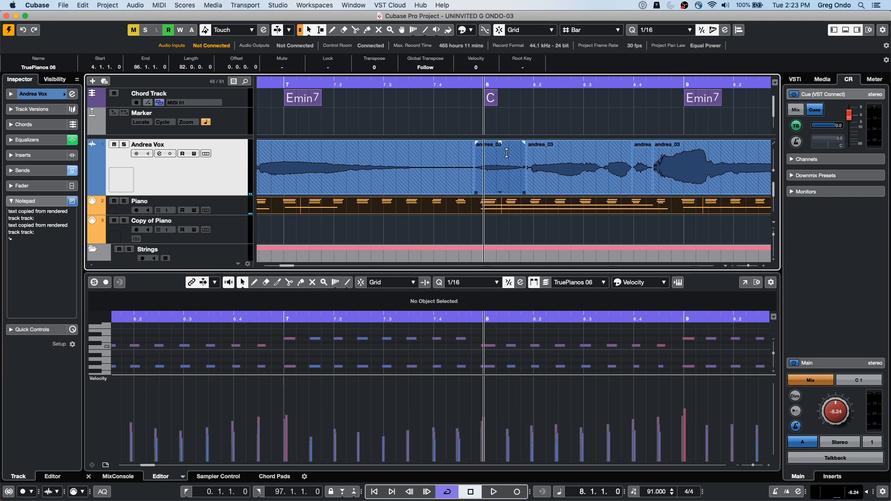
pyautogui.click(502, 148)
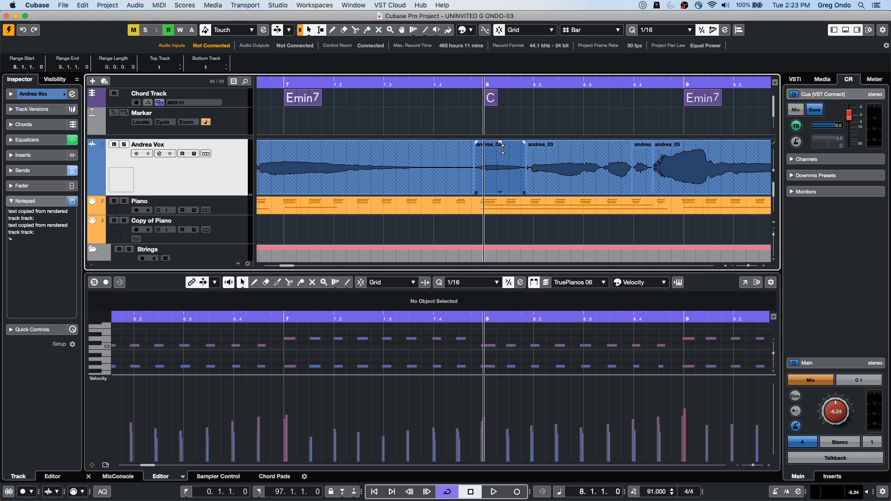
pyautogui.moveTo(500, 142); pyautogui.dragTo(501, 195)
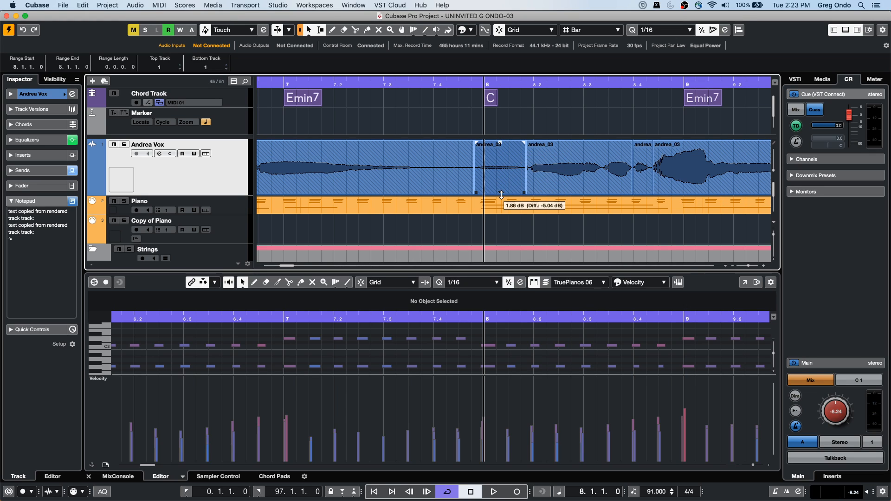
pyautogui.moveTo(501, 167); pyautogui.dragTo(501, 195)
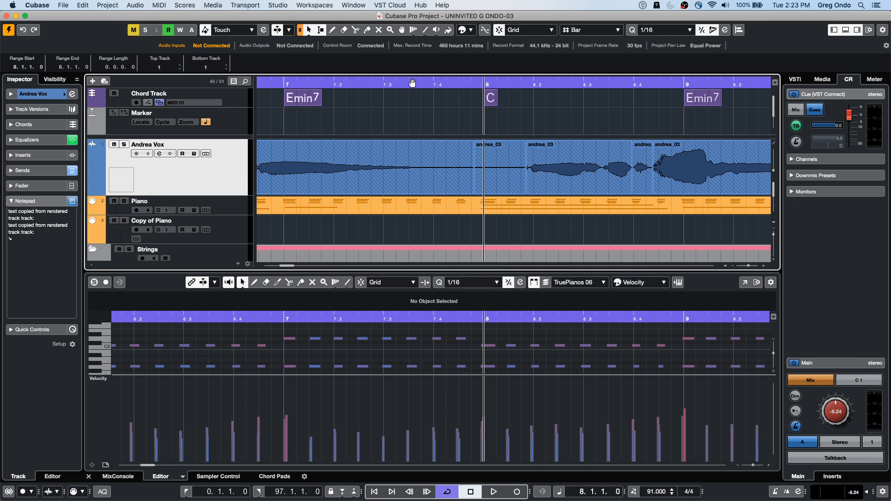
pyautogui.moveTo(408, 84); pyautogui.dragTo(406, 68)
pyautogui.moveTo(558, 84); pyautogui.dragTo(546, 237)
pyautogui.click(440, 82)
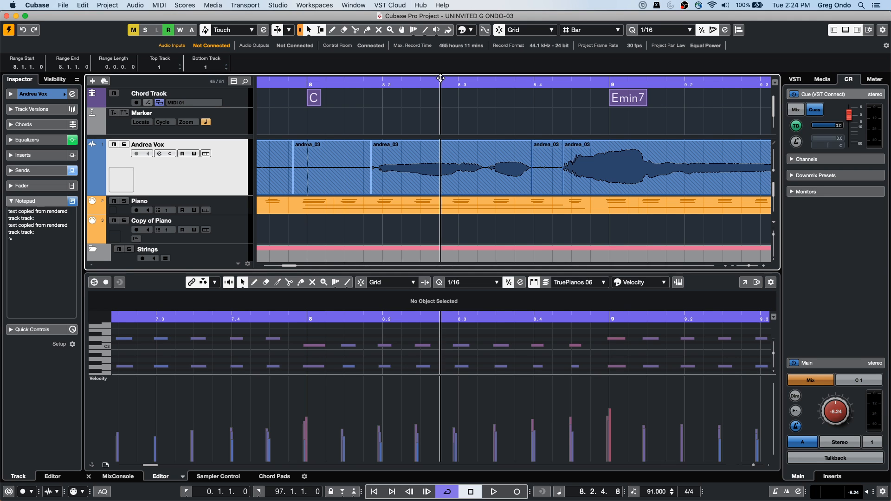
# Step: Play the vocal from bar 6 through bar 9 to hear the reduced short events
pyautogui.moveTo(440, 67); pyautogui.dragTo(310, 29)
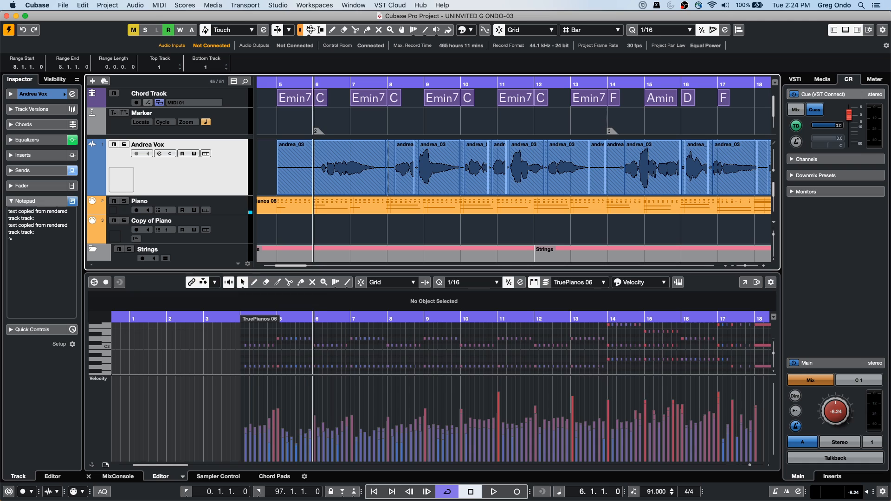
pyautogui.press('space')
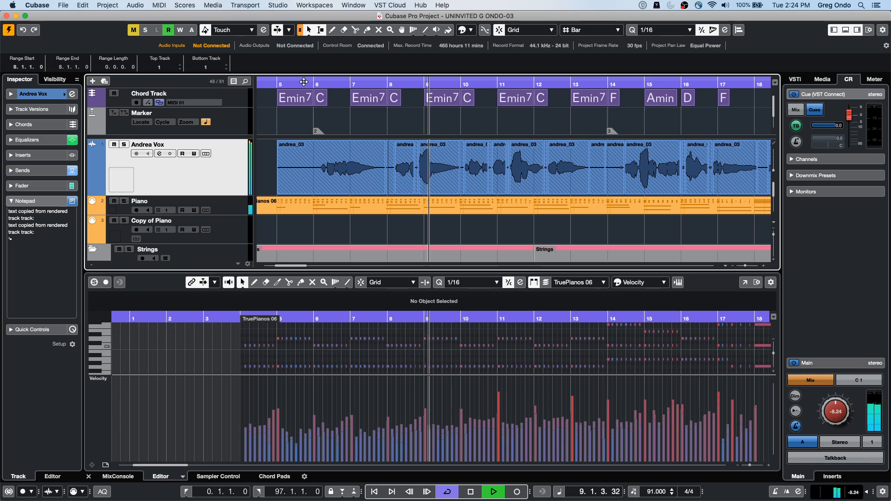
pyautogui.press('space')
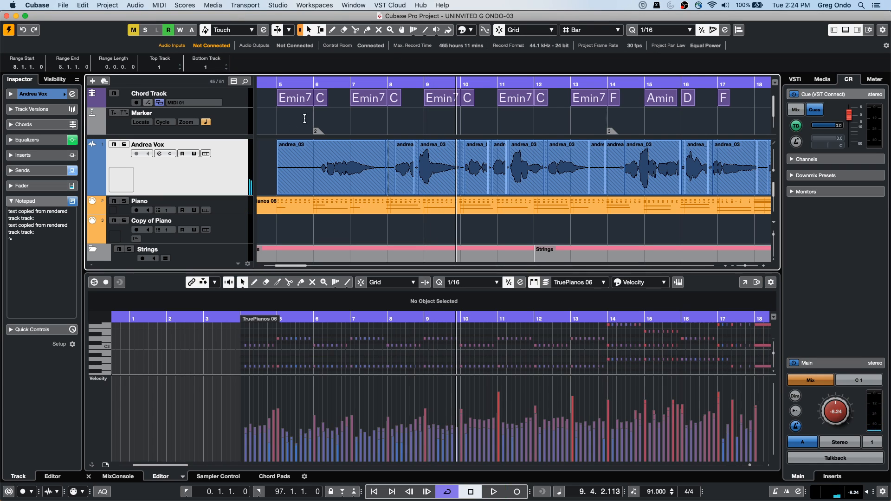
# Step: Show the Volume automation lane under the vocal track and enlarge its height, with the cursor at bar 8
pyautogui.click(385, 87)
pyautogui.moveTo(385, 86)
pyautogui.mouseDown()
pyautogui.moveTo(387, 98)
pyautogui.moveTo(387, 80)
pyautogui.mouseUp()
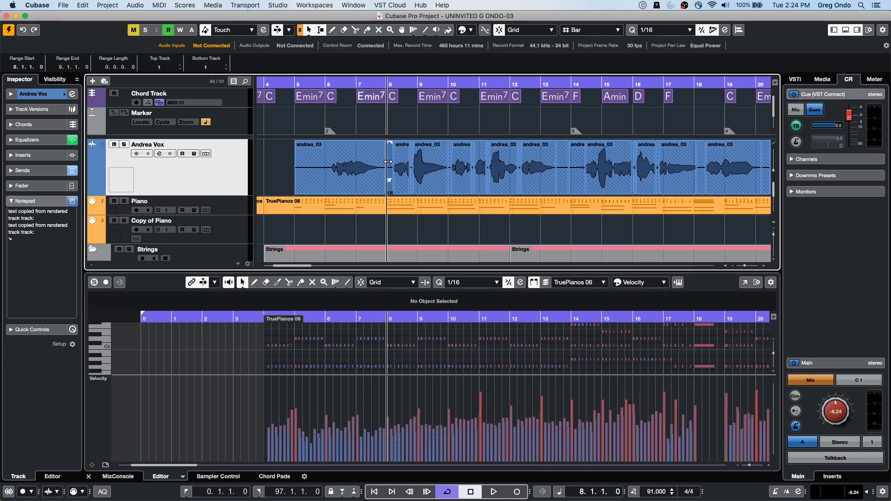
pyautogui.click(91, 190)
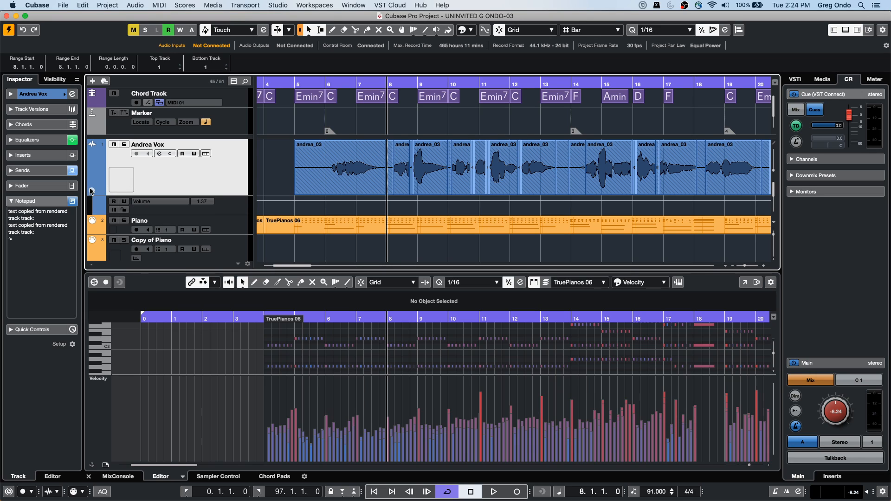
pyautogui.moveTo(228, 213); pyautogui.dragTo(227, 246)
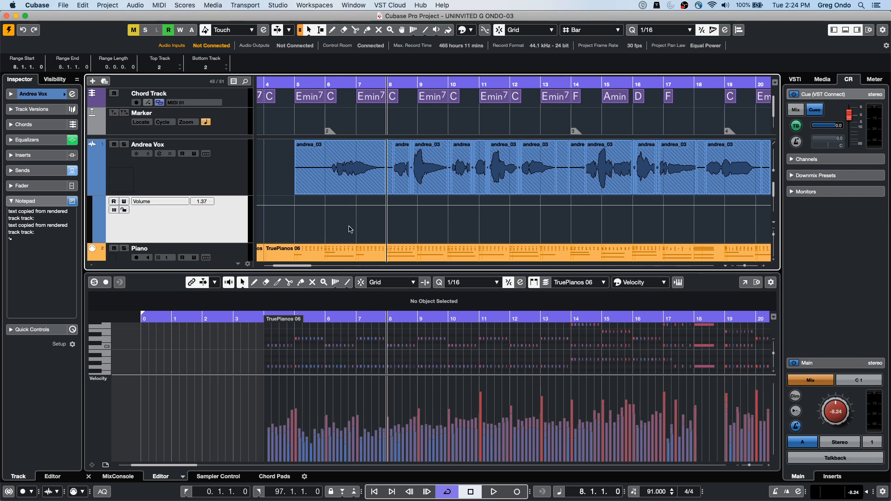
# Step: With snap off, lower the vocal's Volume automation in ranges around the bar 8 event to about 0.16 and around bar 9 to about 0.78
pyautogui.moveTo(336, 209); pyautogui.dragTo(374, 208)
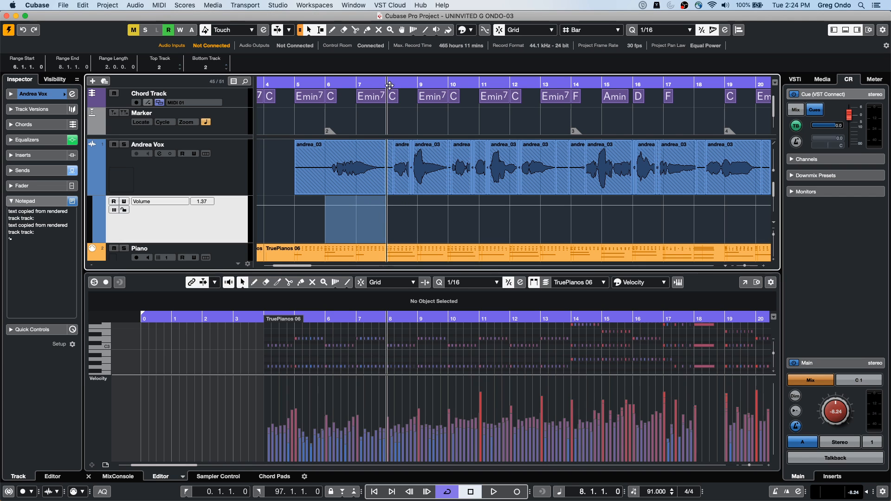
pyautogui.moveTo(386, 85); pyautogui.dragTo(381, 212)
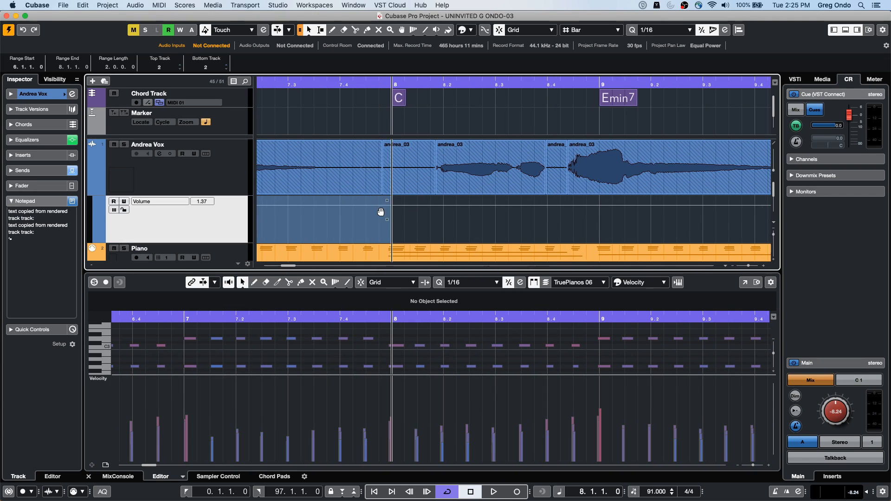
pyautogui.click(435, 208)
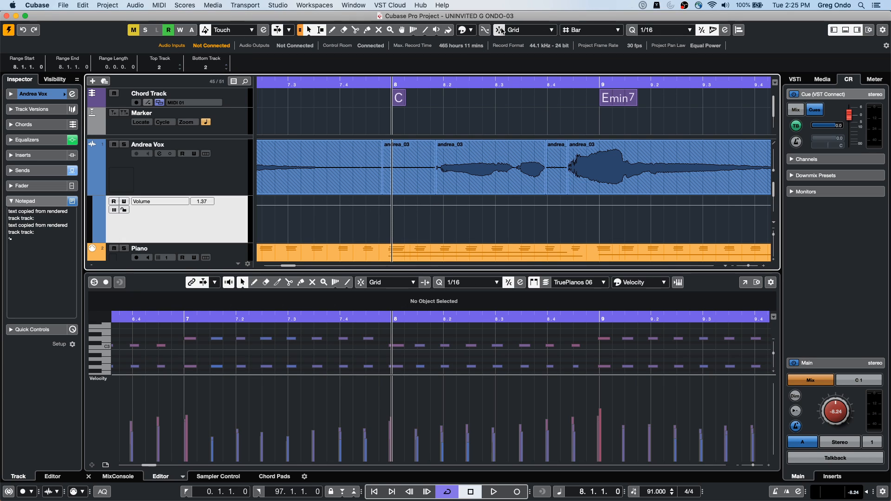
pyautogui.moveTo(378, 209); pyautogui.dragTo(414, 208)
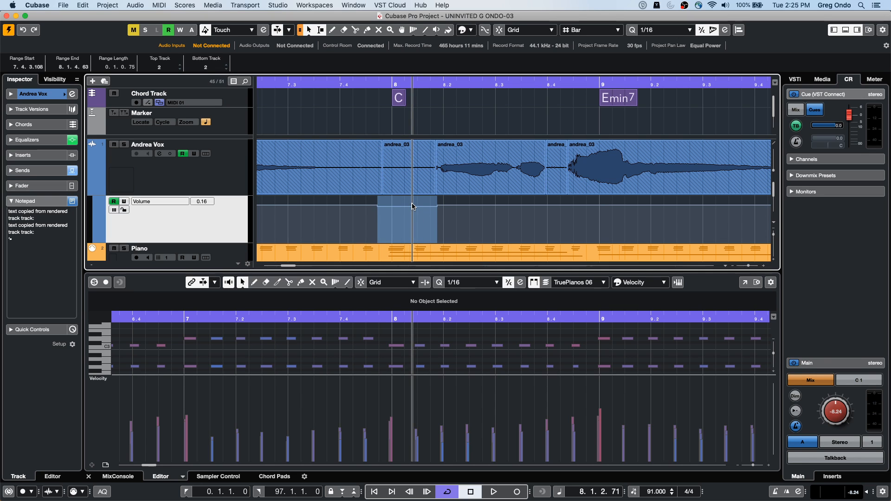
pyautogui.moveTo(384, 83); pyautogui.dragTo(385, 75)
pyautogui.moveTo(431, 209); pyautogui.dragTo(463, 205)
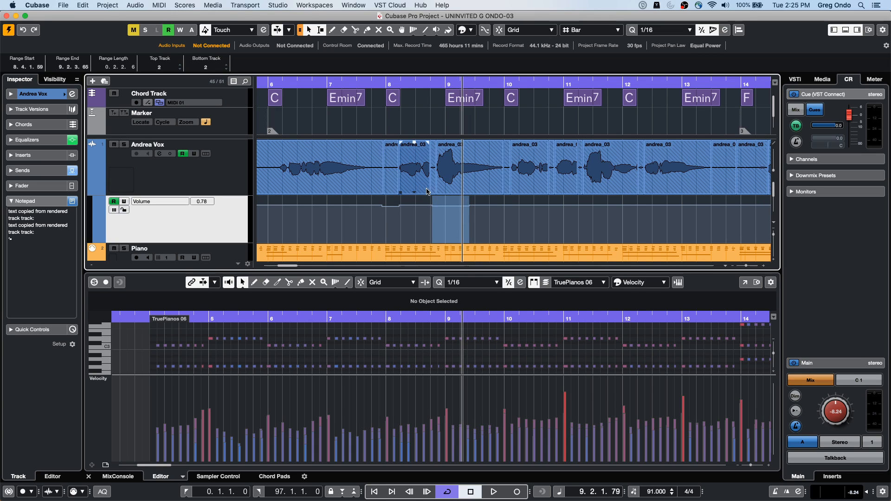
# Step: Open the vocal track's channel settings and show the full Vintage Compressor panel from its channel strip
pyautogui.click(197, 171)
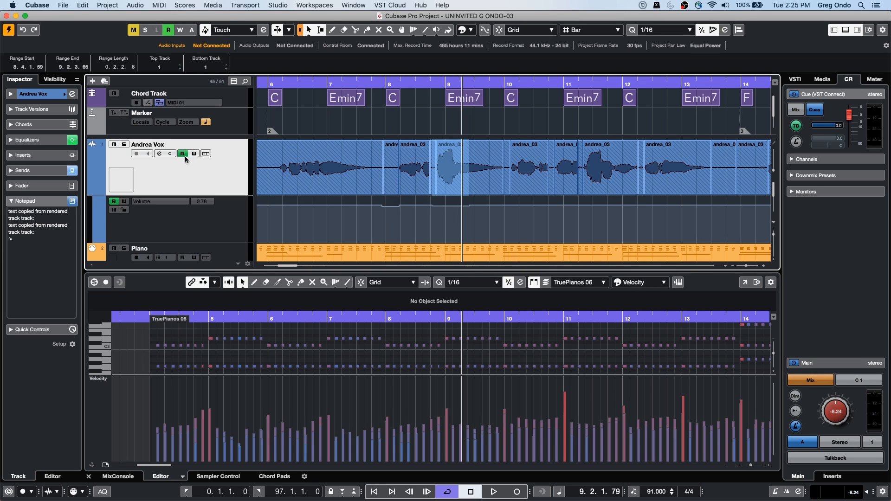
pyautogui.click(160, 153)
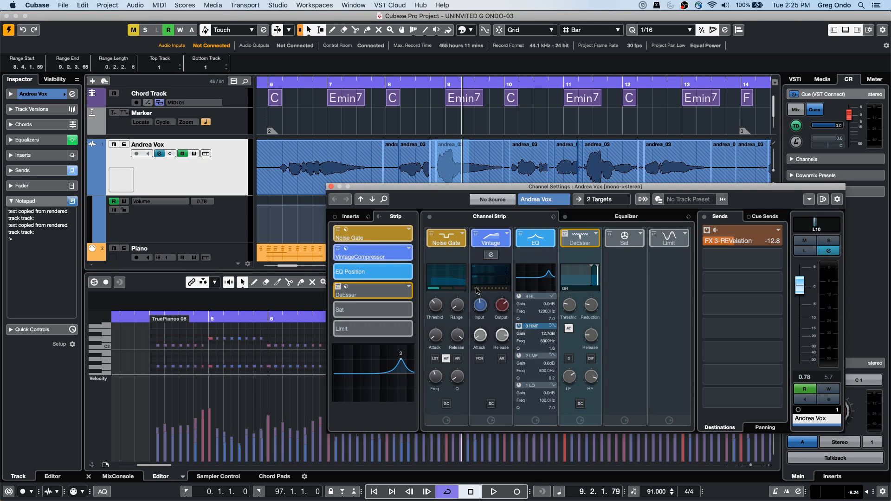
pyautogui.click(491, 255)
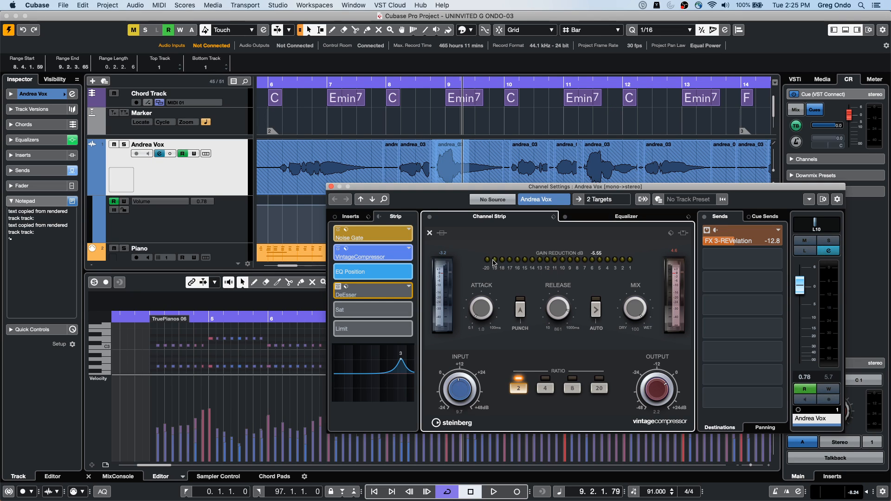
pyautogui.moveTo(379, 188); pyautogui.dragTo(349, 188)
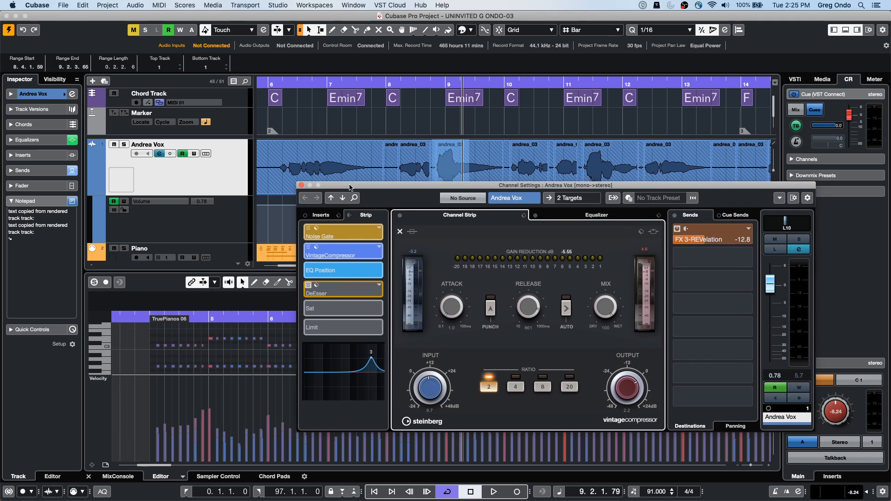
pyautogui.click(206, 184)
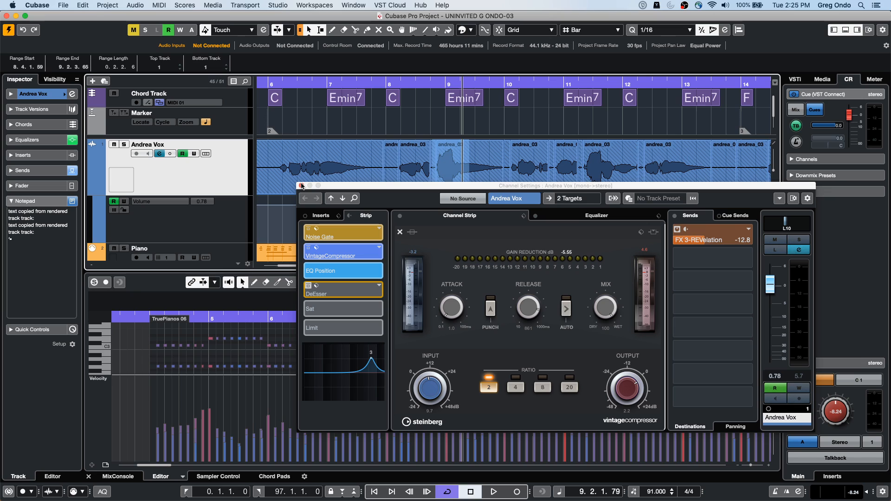
# Step: Play the project from the second half of bar 6 to watch the compressor work on the vocal
pyautogui.click(313, 87)
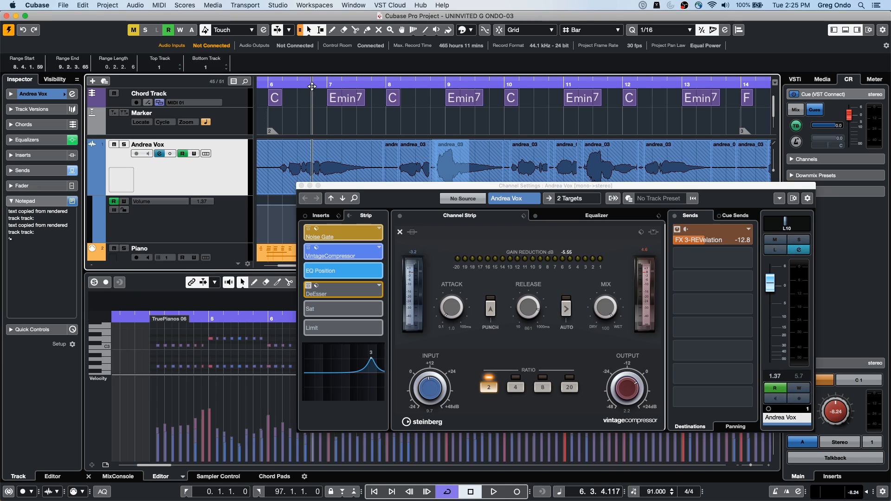
pyautogui.press('space')
pyautogui.click(279, 185)
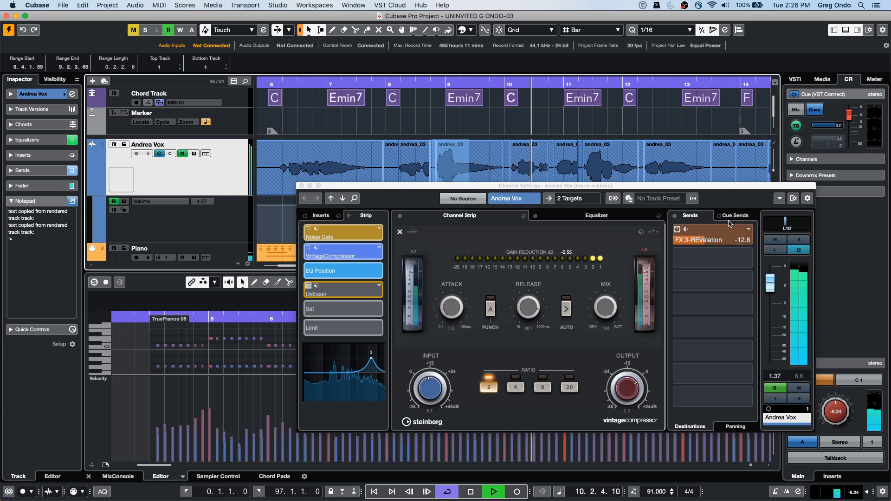
# Step: Open the REVelation reverb from the vocal's FX 3 send, move it aside, and close the channel settings
pyautogui.click(703, 240)
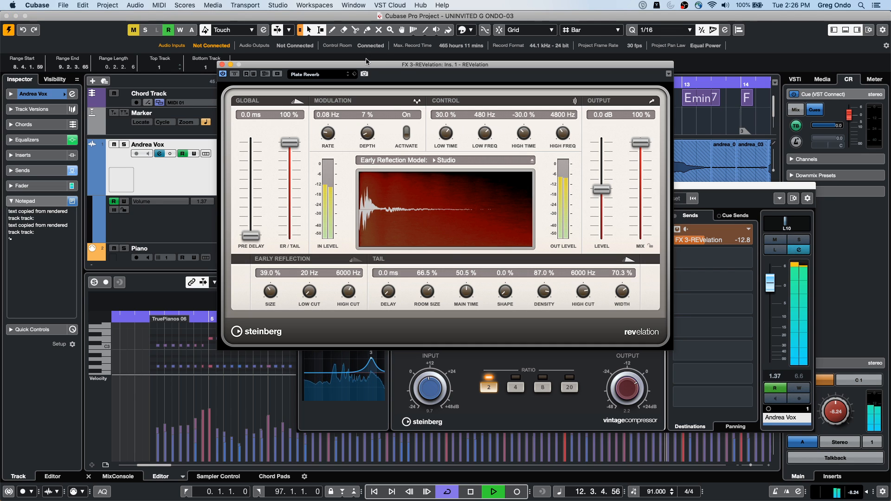
pyautogui.moveTo(326, 63); pyautogui.dragTo(161, 169)
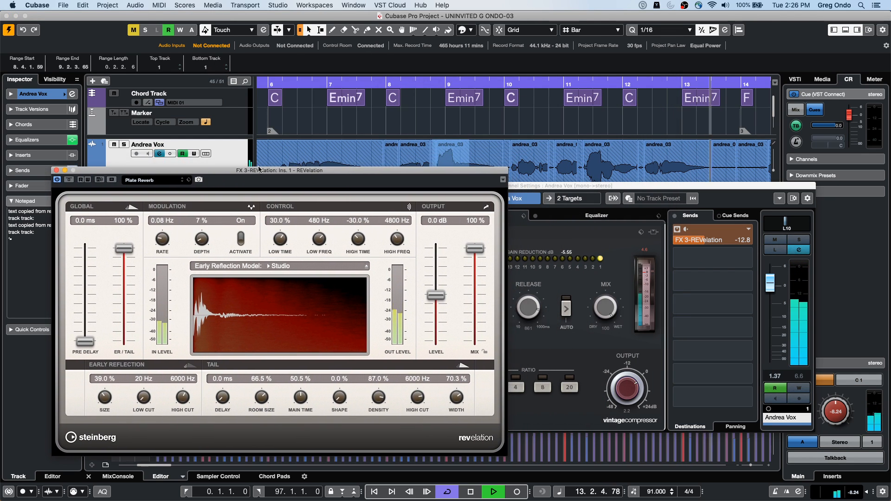
pyautogui.moveTo(613, 185); pyautogui.dragTo(715, 159)
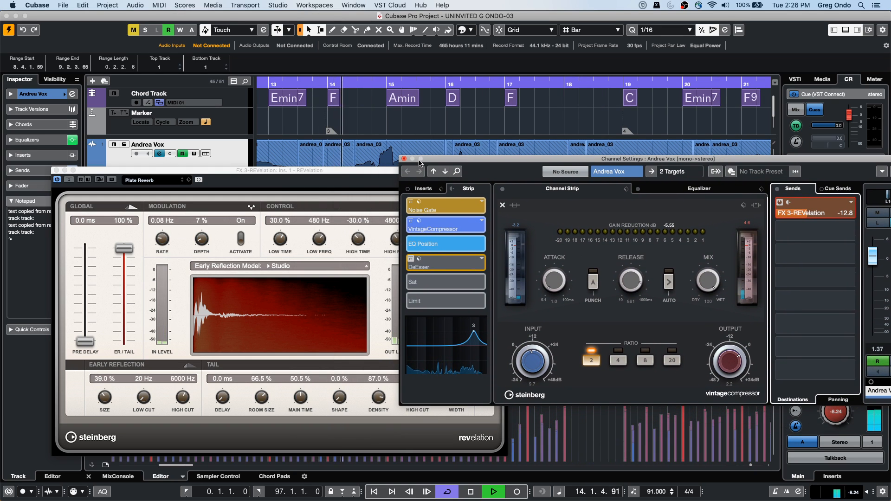
pyautogui.click(404, 159)
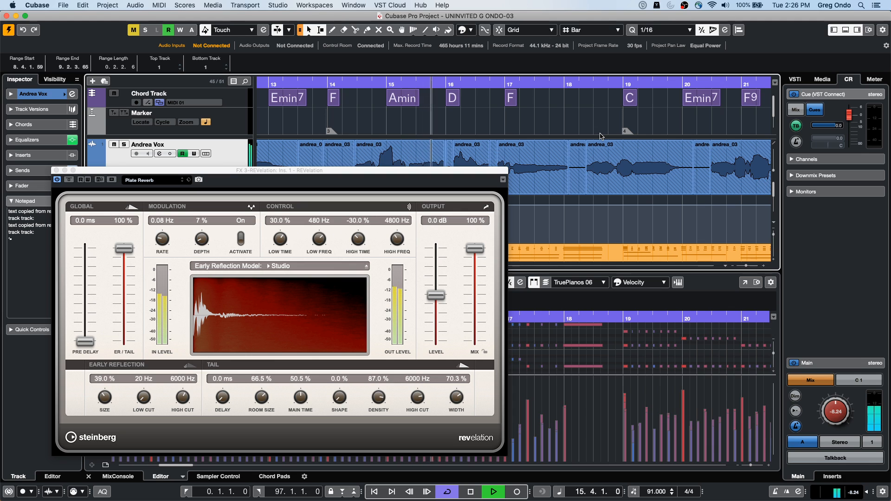
# Step: Zoom the arrangement out to about 60 bars and continue playback from around bar 30 with the strings tracks in view
pyautogui.press('g')
pyautogui.press('g')
pyautogui.press('g')
pyautogui.press('g')
pyautogui.press('g')
pyautogui.press('g')
pyautogui.press('g')
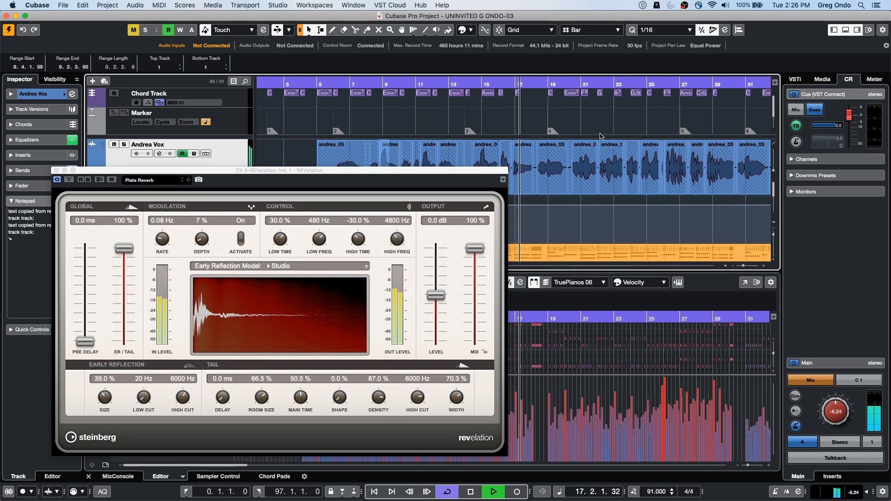
pyautogui.press('g')
pyautogui.press('g')
pyautogui.press('g')
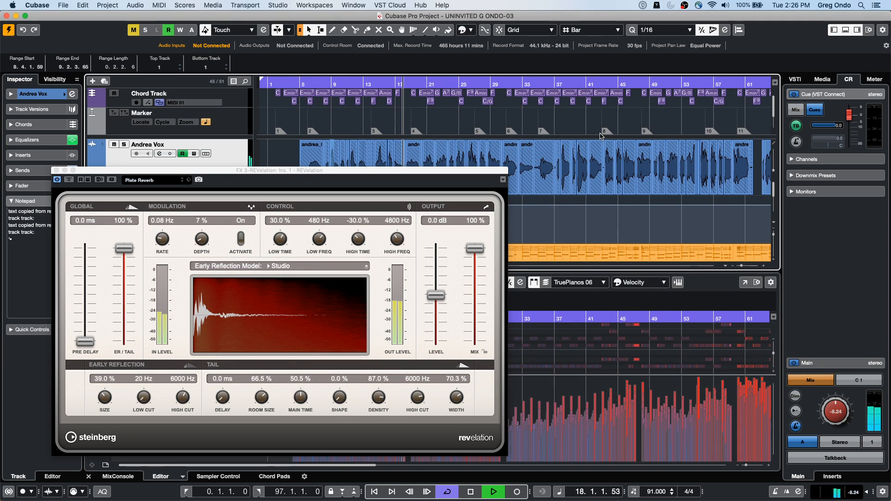
pyautogui.click(493, 84)
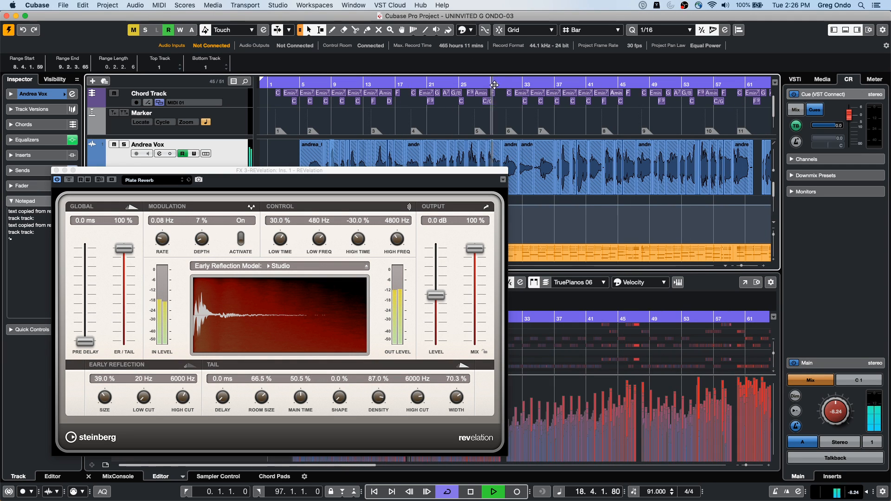
pyautogui.scroll(-3, 578, 233)
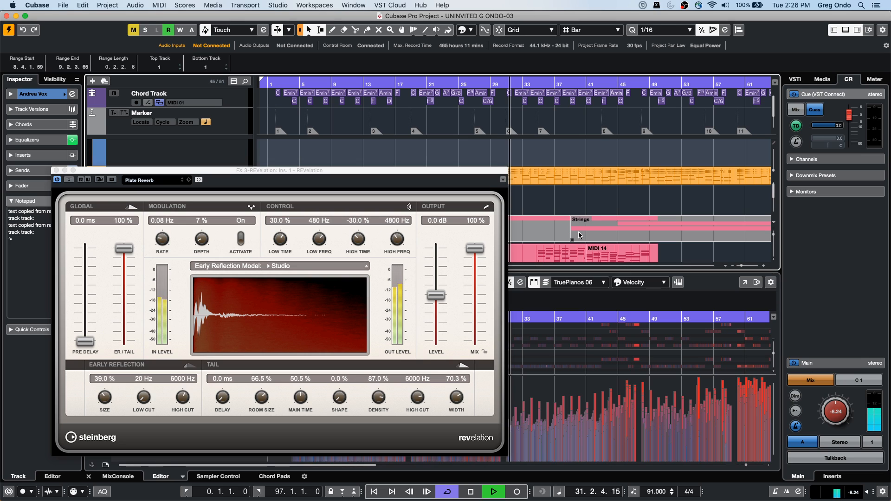
# Step: Stop playback near bar 36 and close the REVelation reverb window
pyautogui.moveTo(457, 172); pyautogui.dragTo(692, 195)
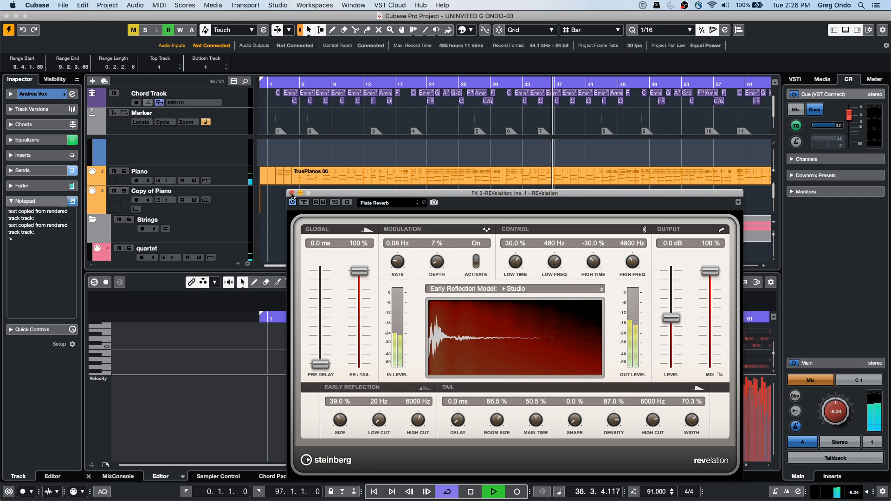
pyautogui.press('space')
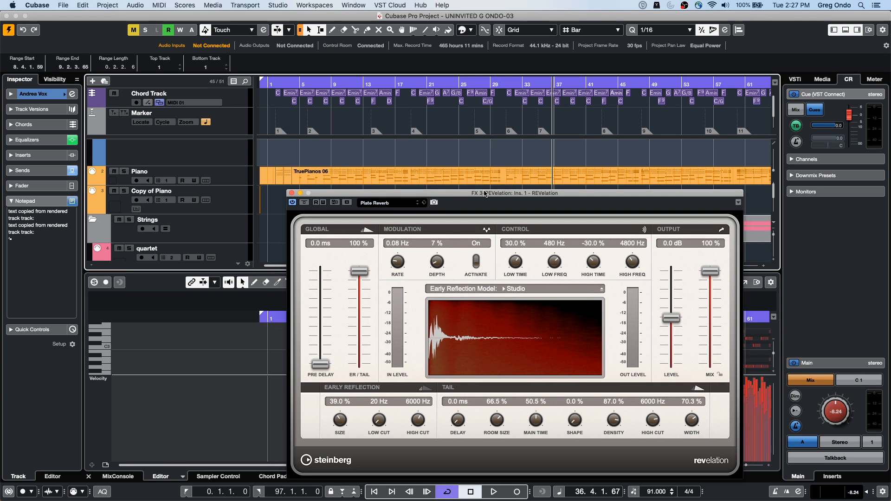
pyautogui.moveTo(485, 194); pyautogui.dragTo(542, 170)
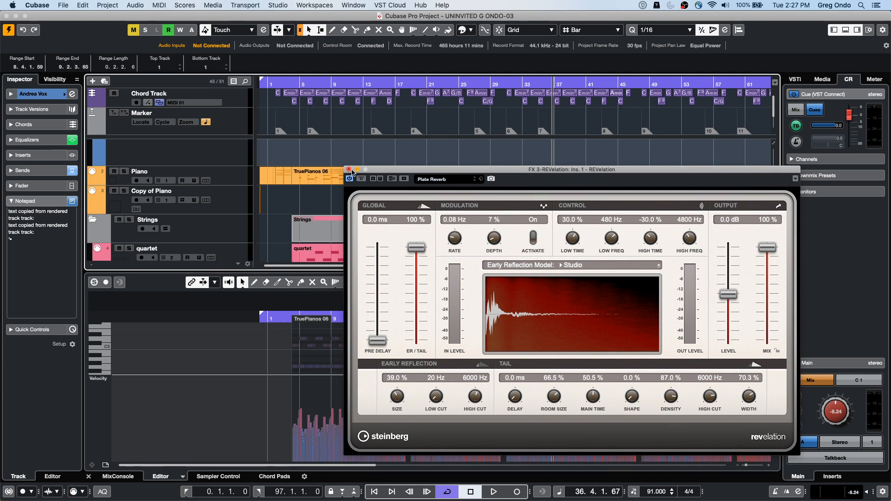
pyautogui.click(350, 169)
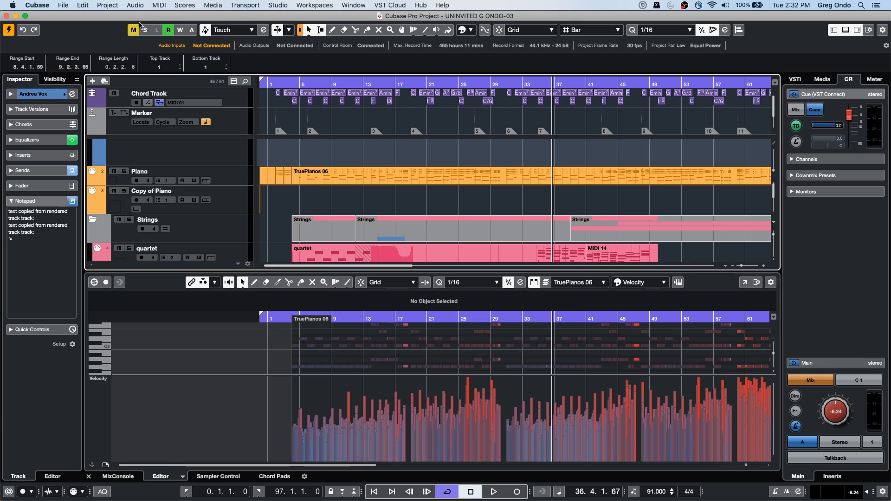
# Step: Open the Project Colors Setup and examine its color set, options and preset settings
pyautogui.click(108, 5)
pyautogui.click(143, 291)
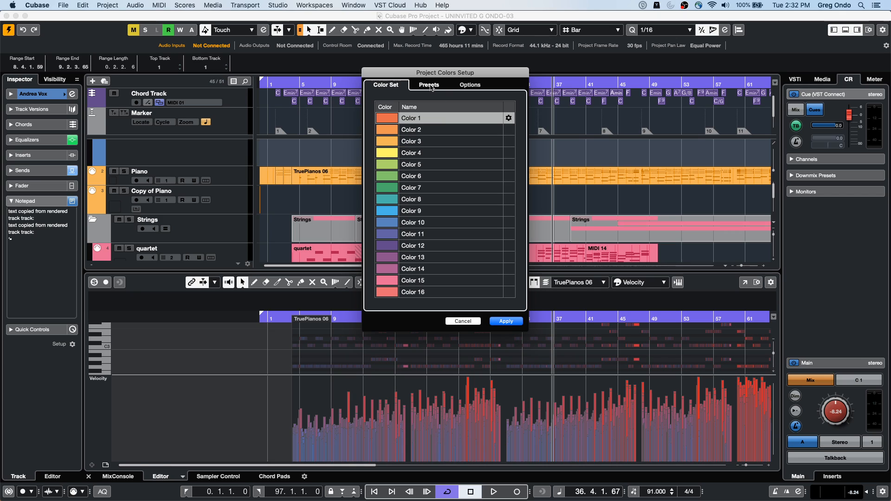
pyautogui.click(470, 85)
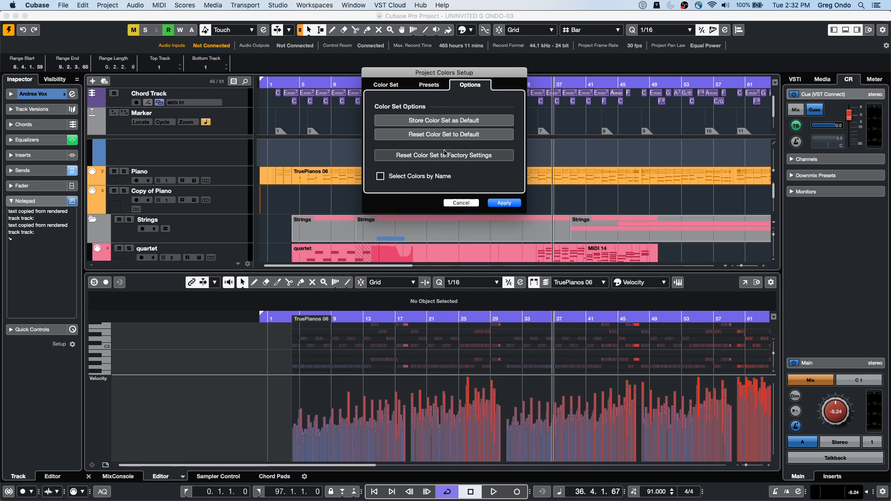
pyautogui.click(429, 85)
pyautogui.click(390, 86)
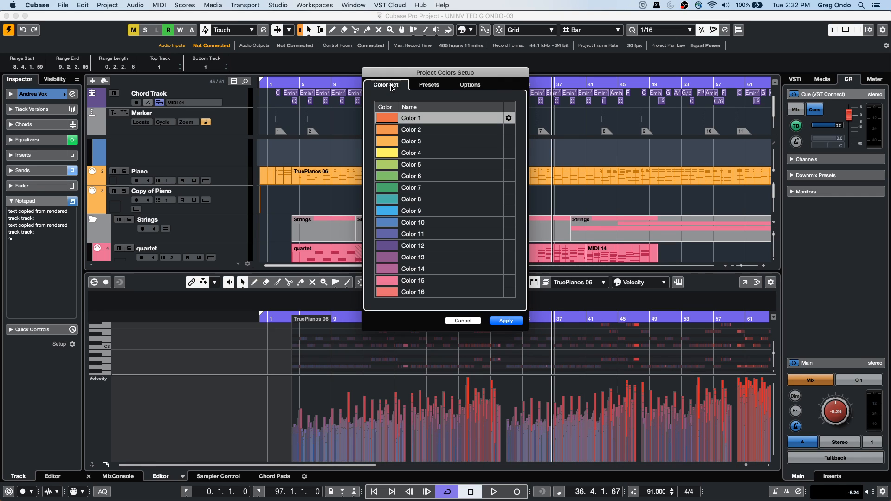
pyautogui.click(428, 86)
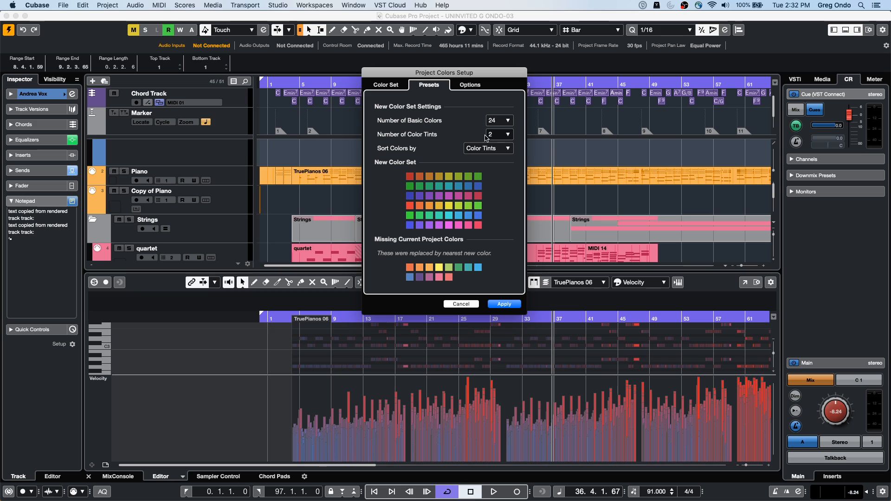
# Step: Apply a new project color set with 32 basic colors and 4 color tints, and show it in the Colorize palette
pyautogui.click(508, 121)
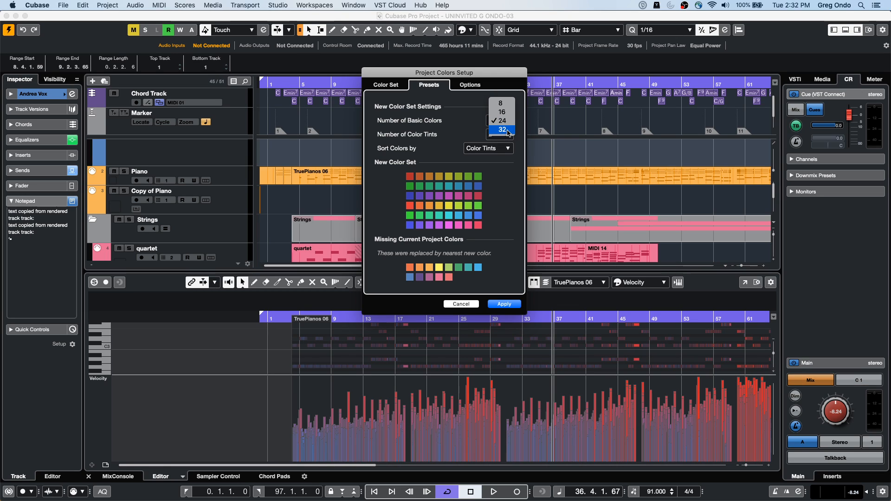
pyautogui.click(505, 130)
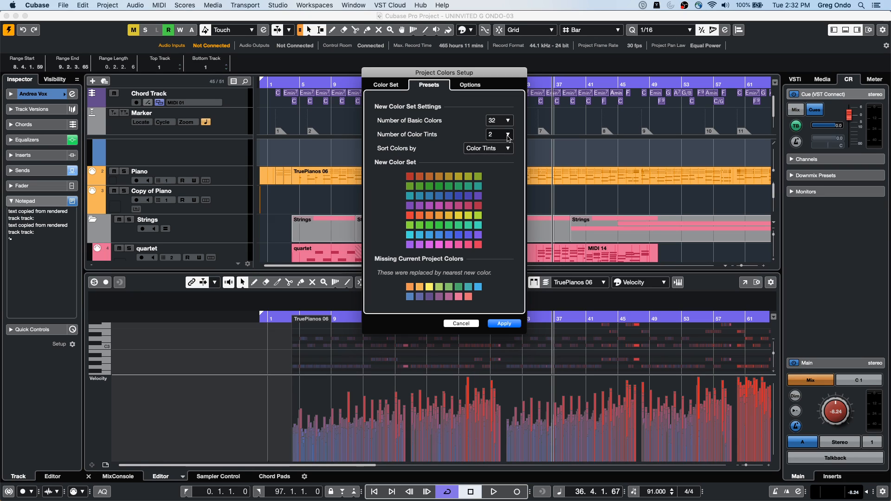
pyautogui.click(509, 135)
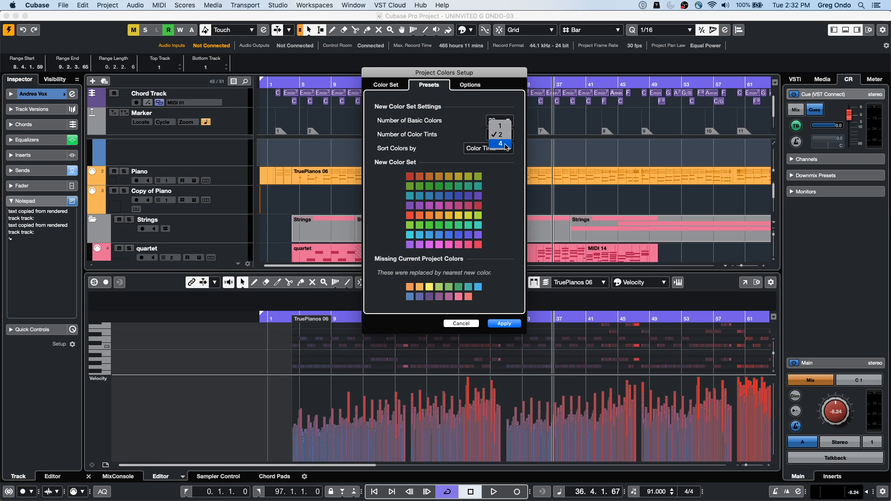
pyautogui.click(501, 143)
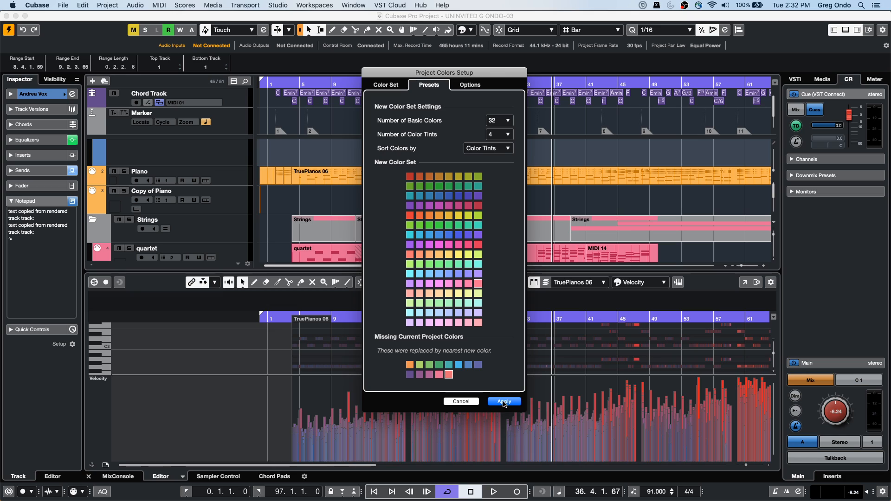
pyautogui.click(505, 402)
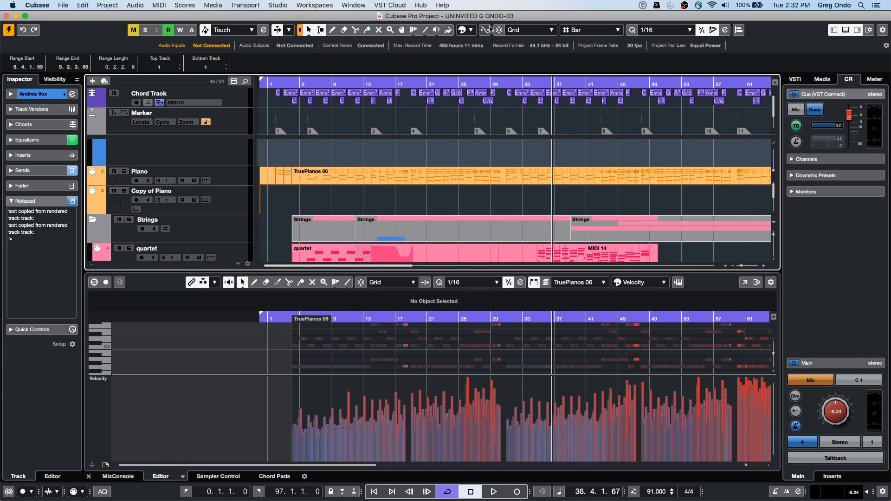
pyautogui.click(448, 31)
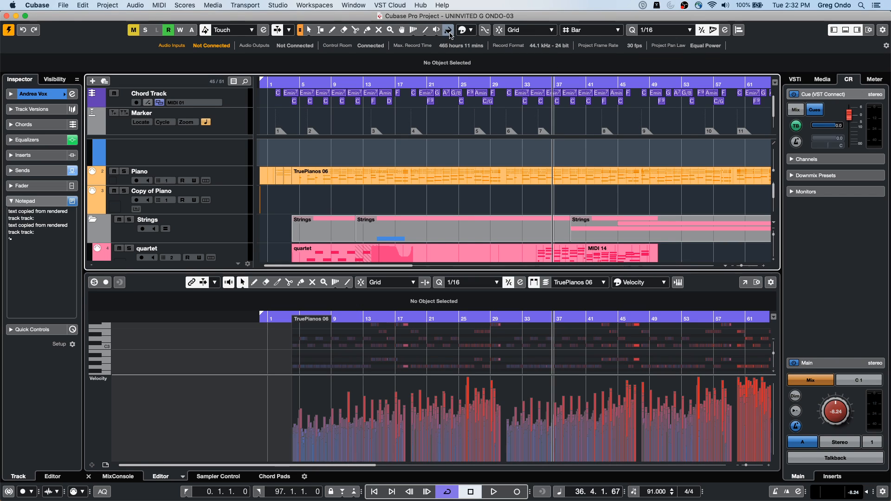
pyautogui.click(470, 31)
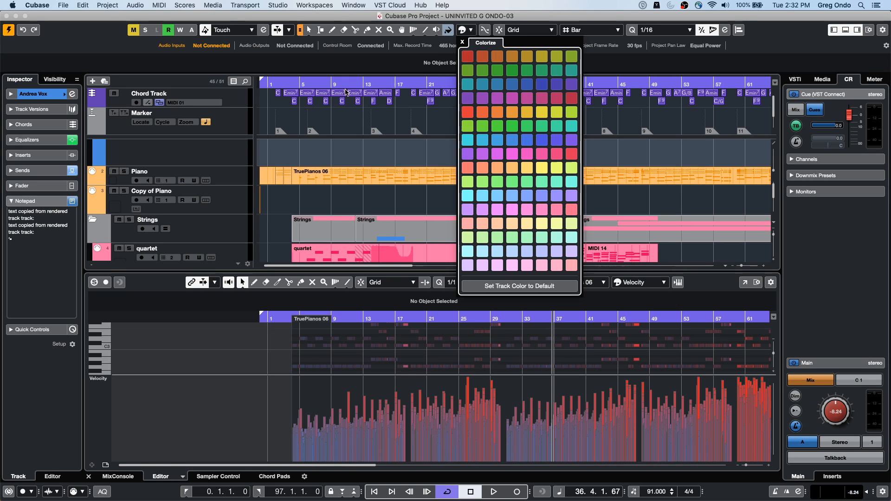
# Step: Reopen the Project Colors Setup presets, preview the new color set sorted by Basic Colors, and return the sorting to Color Tints
pyautogui.click(116, 6)
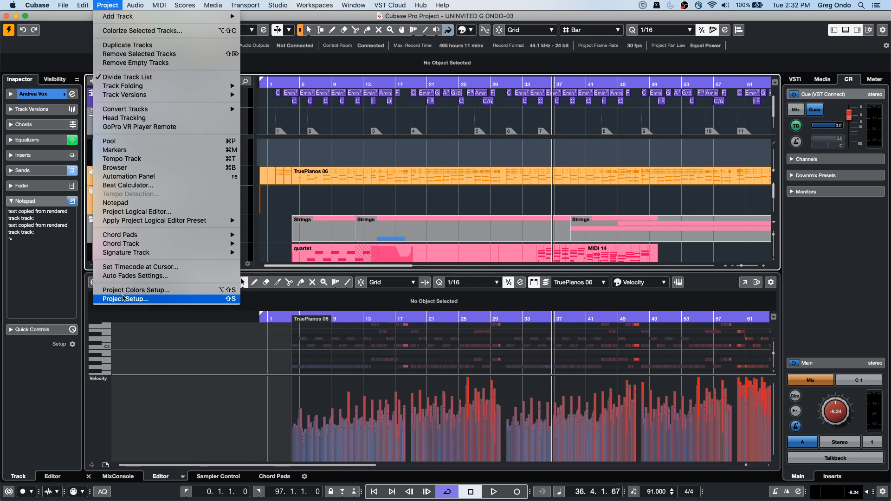
pyautogui.click(133, 291)
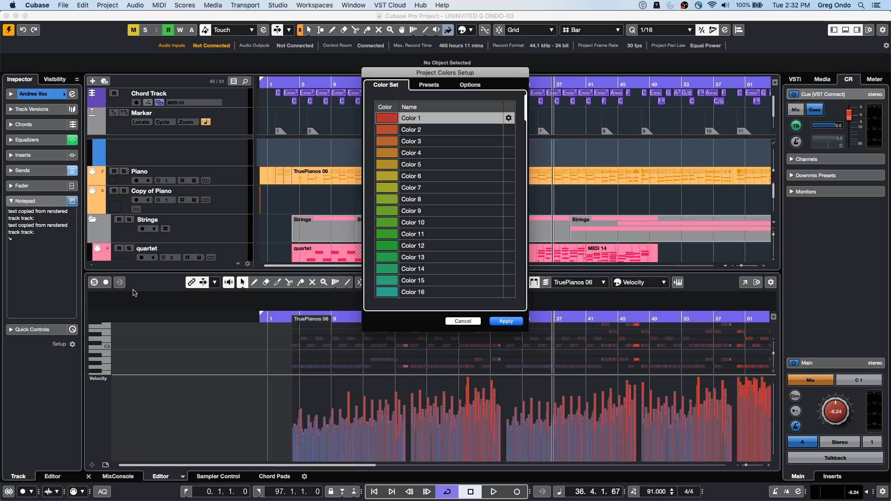
pyautogui.click(436, 85)
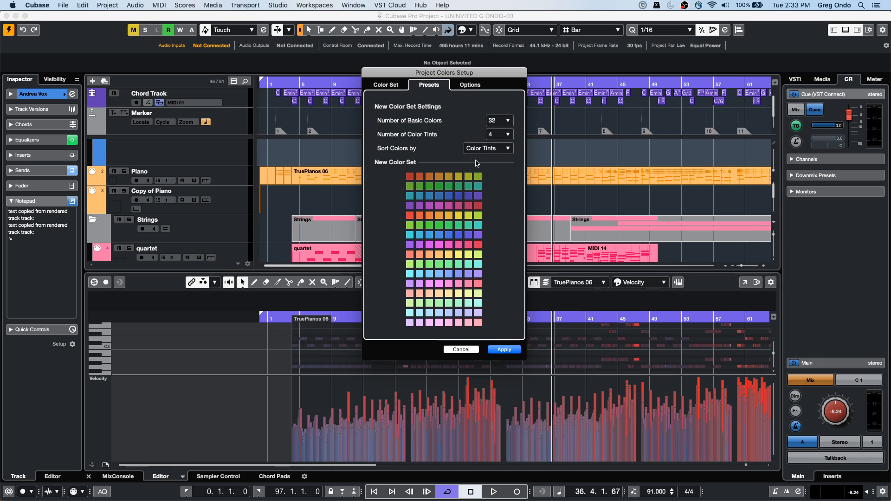
pyautogui.click(505, 149)
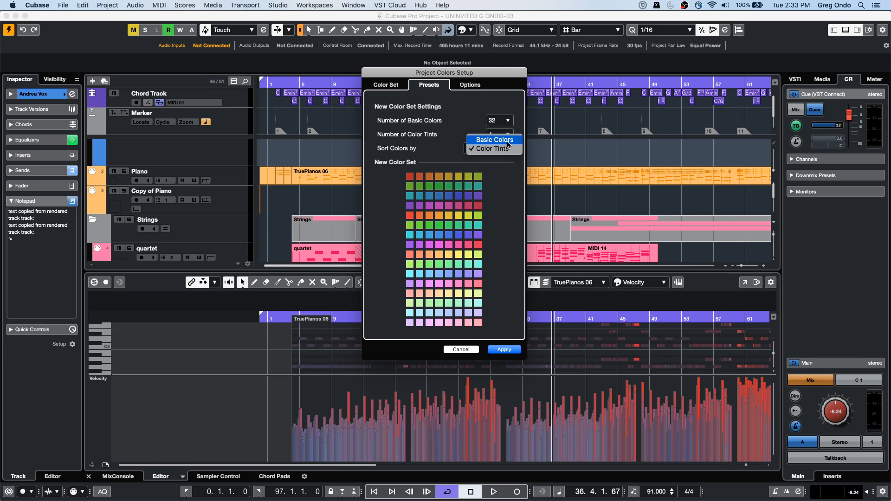
pyautogui.click(507, 140)
pyautogui.click(501, 148)
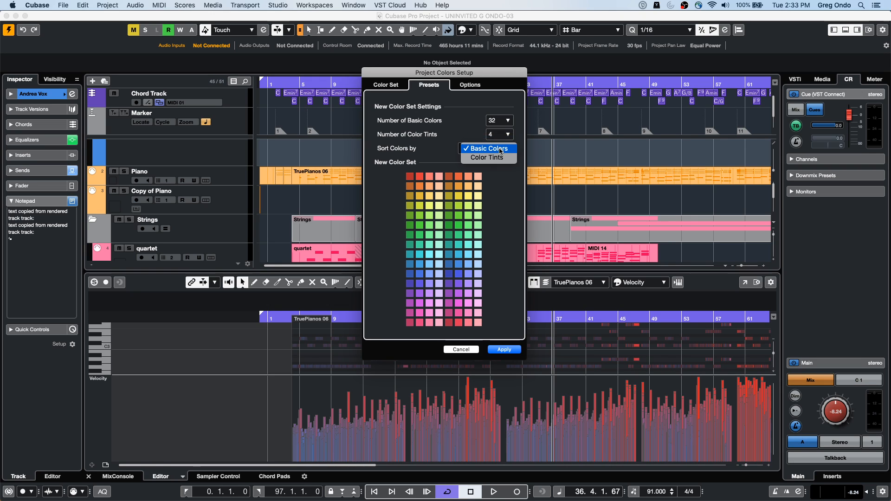
pyautogui.click(497, 157)
# Step: Apply the color set sorted by Color Tints, check it in the Colorize palette, and close the palette
pyautogui.click(518, 349)
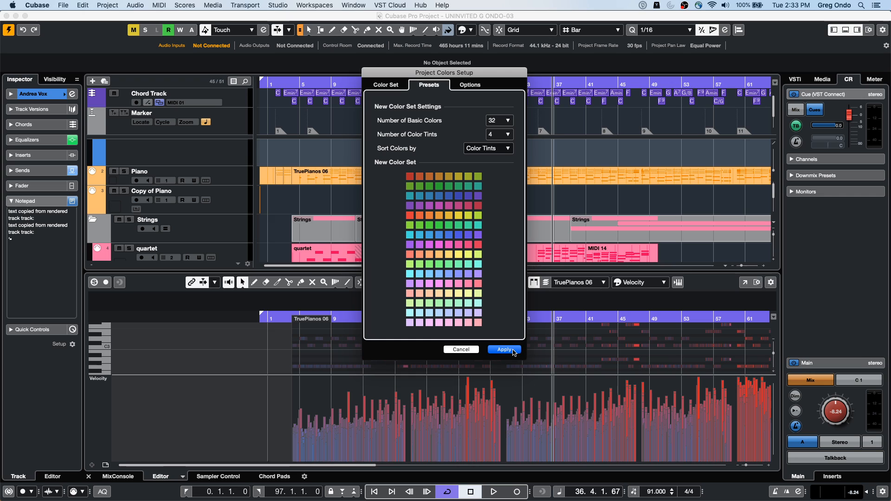
pyautogui.click(471, 30)
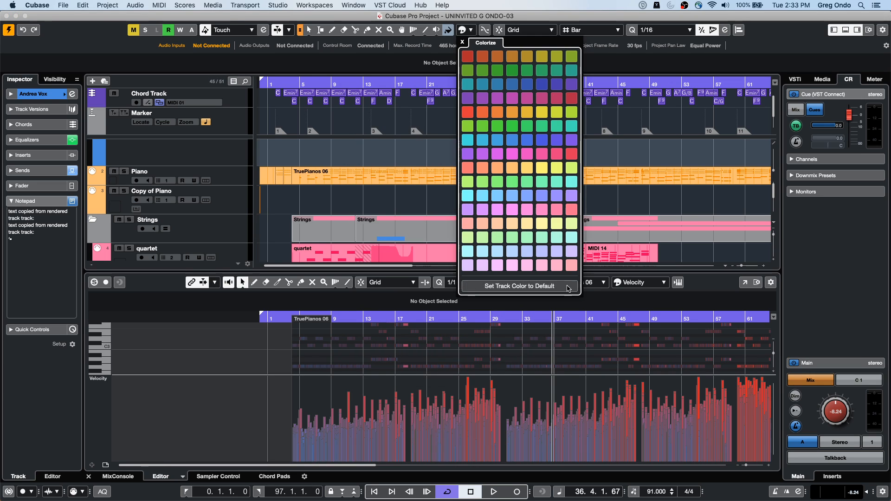
pyautogui.click(359, 116)
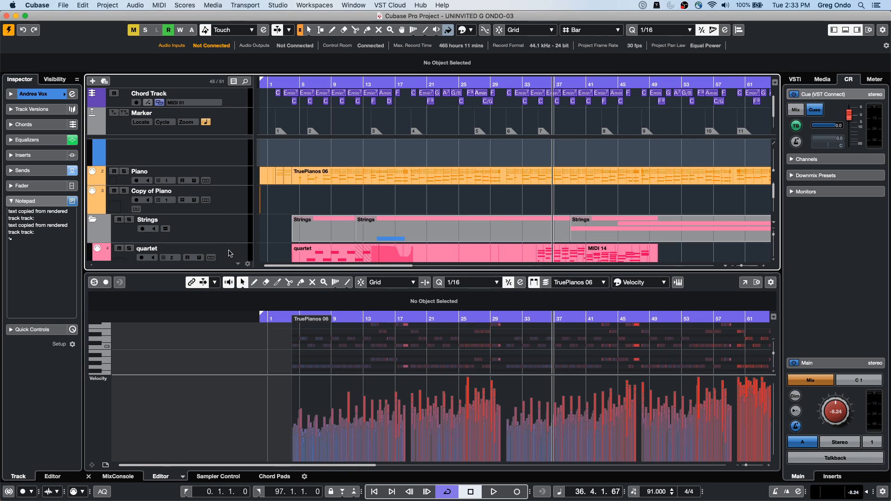
# Step: Show the vocal track's sends, move its REVelation send to pre-fader, and switch it back to post-fader
pyautogui.scroll(-5, 264, 216)
pyautogui.scroll(6, 263, 216)
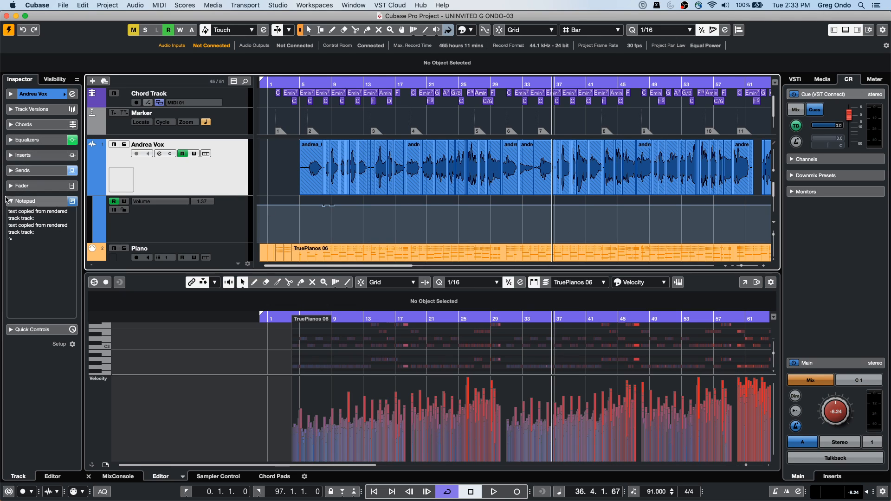
pyautogui.click(22, 171)
pyautogui.rightClick(32, 197)
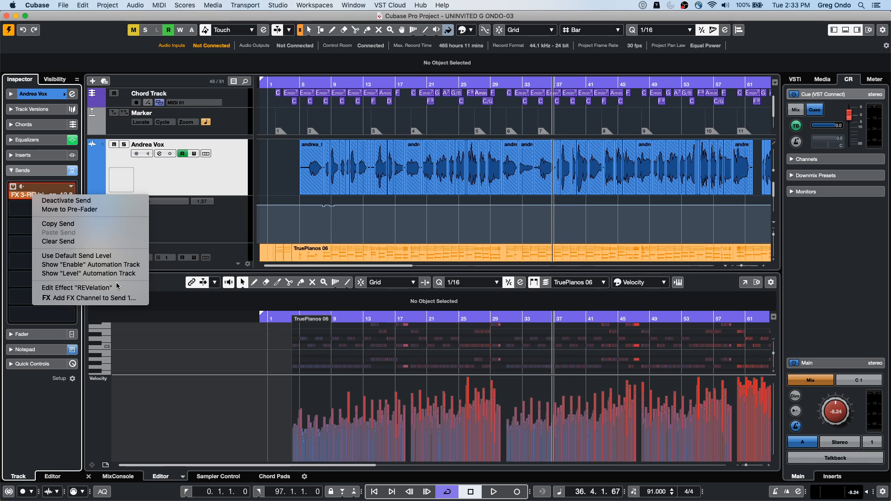
pyautogui.click(102, 210)
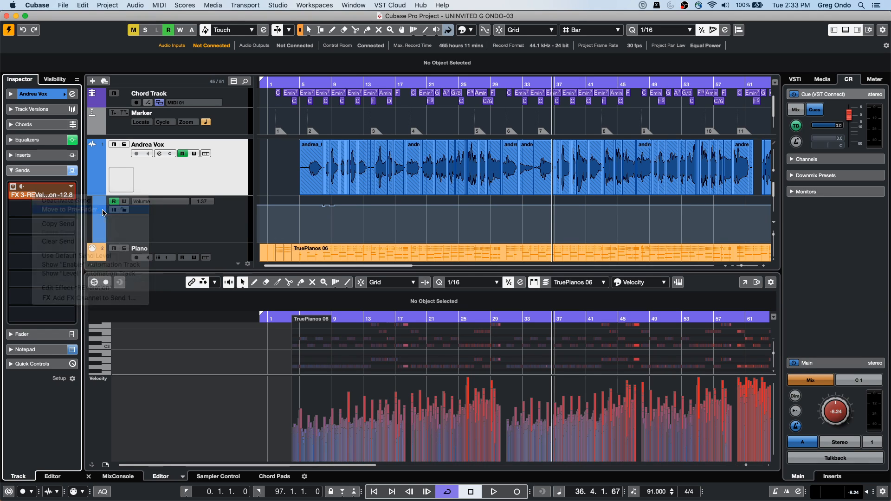
pyautogui.rightClick(37, 195)
pyautogui.click(22, 187)
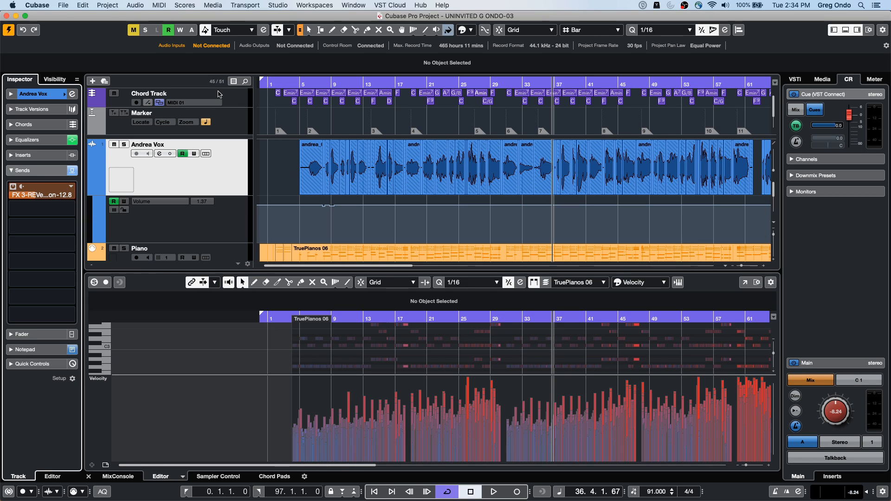
# Step: Disable the quartet track and enable it again
pyautogui.click(222, 173)
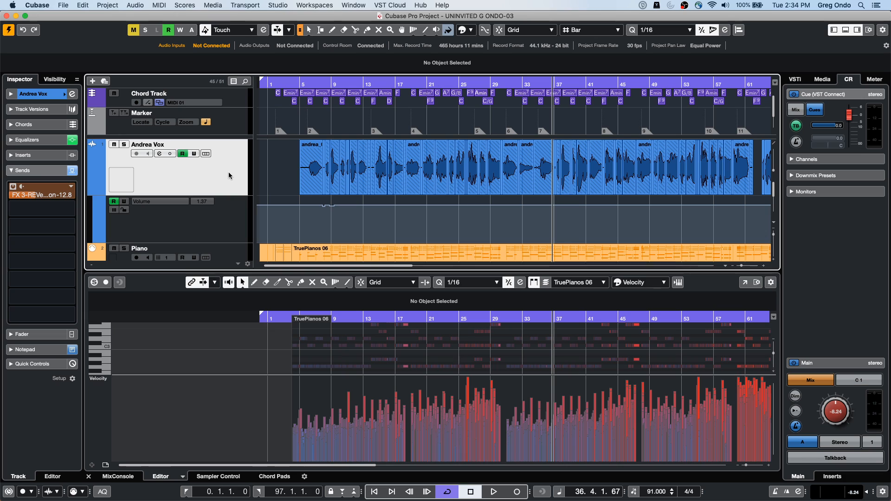
pyautogui.scroll(-4, 223, 195)
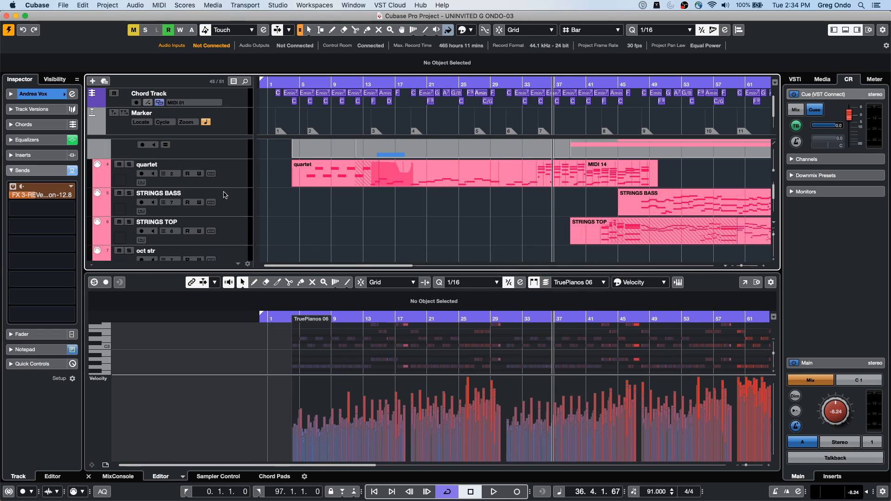
pyautogui.rightClick(245, 179)
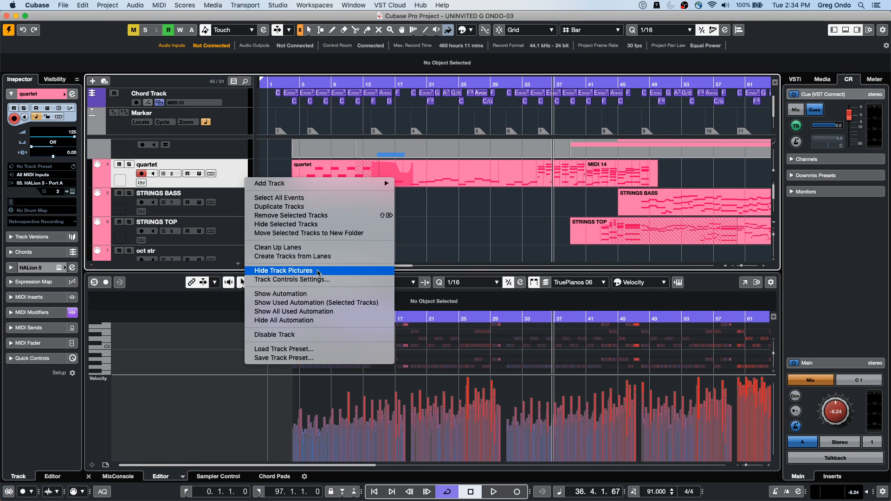
pyautogui.click(319, 335)
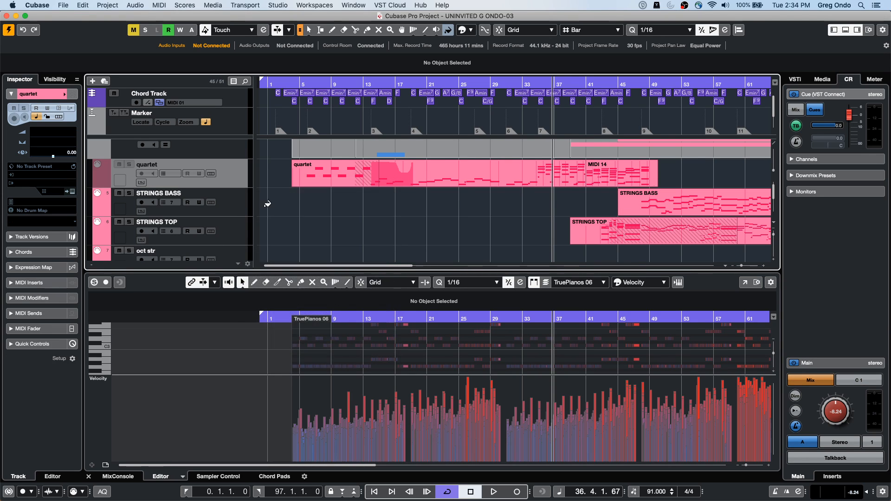
pyautogui.rightClick(230, 173)
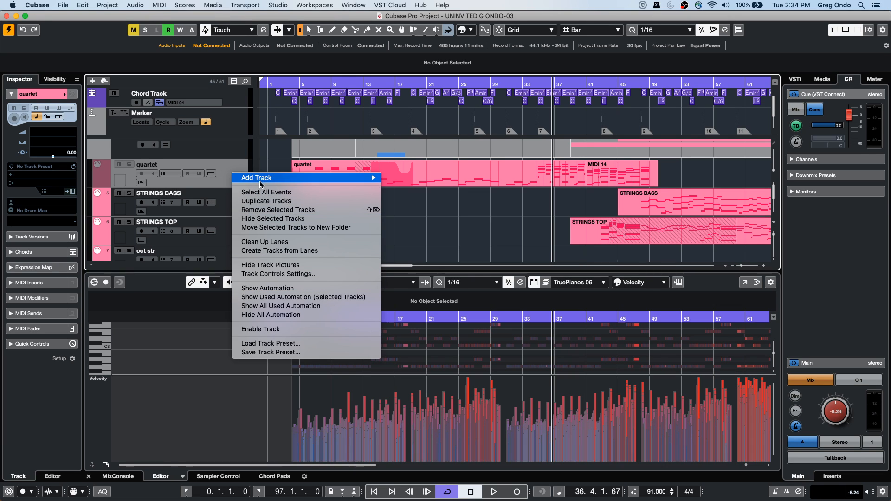
pyautogui.click(261, 329)
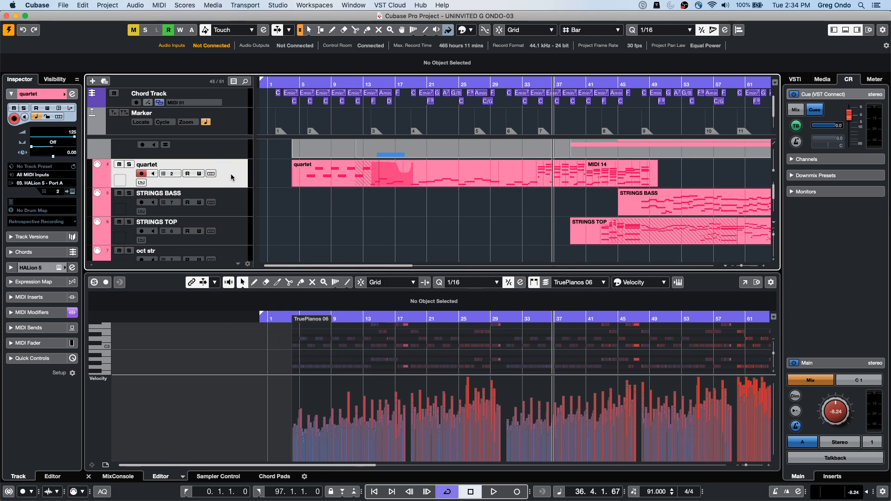
# Step: Set the quartet track's MIDI output to Not Connected, and route it back to HALion 5 - Port A
pyautogui.click(47, 183)
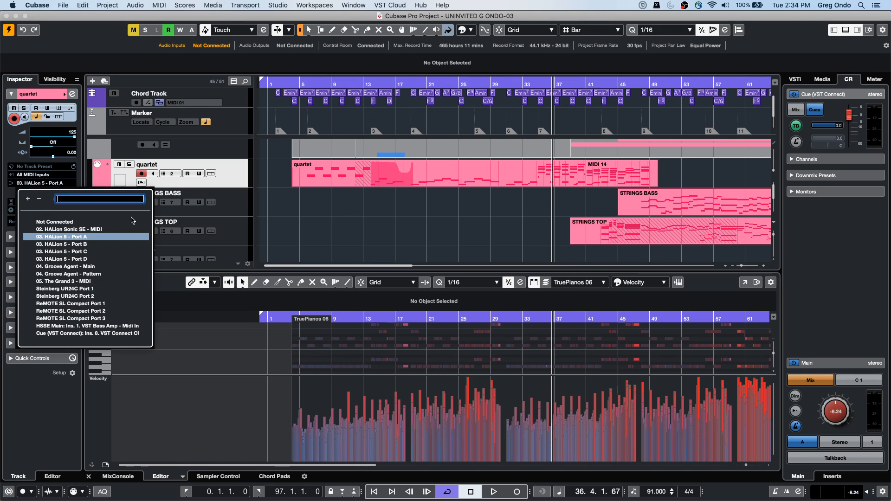
pyautogui.click(75, 222)
pyautogui.click(55, 183)
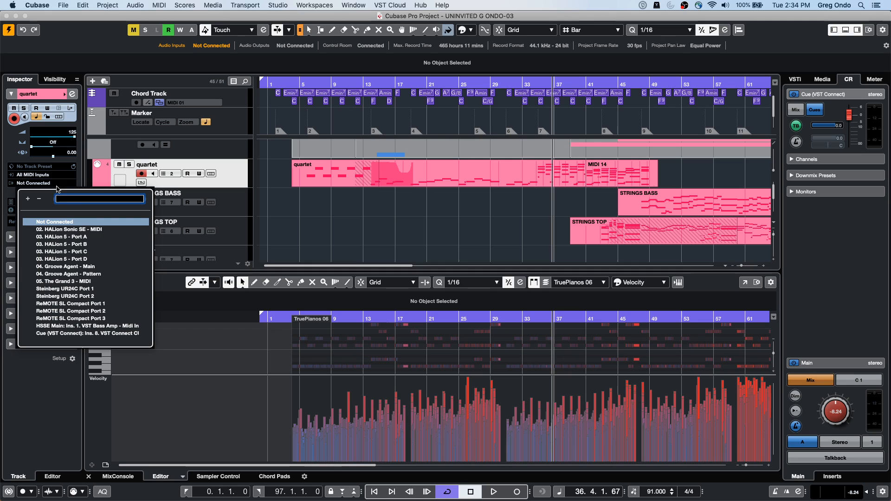
pyautogui.click(84, 237)
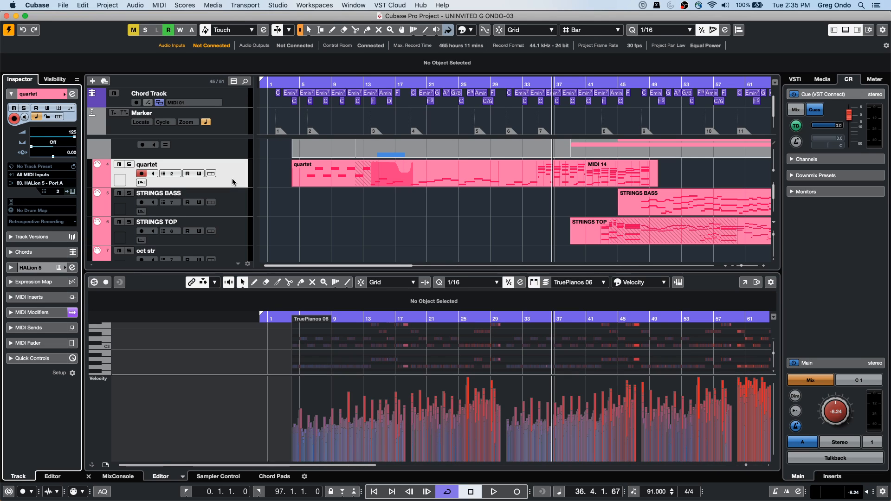
# Step: Open the first vocal event in the Sample Editor and turn on VariAudio editing
pyautogui.scroll(-6, 328, 183)
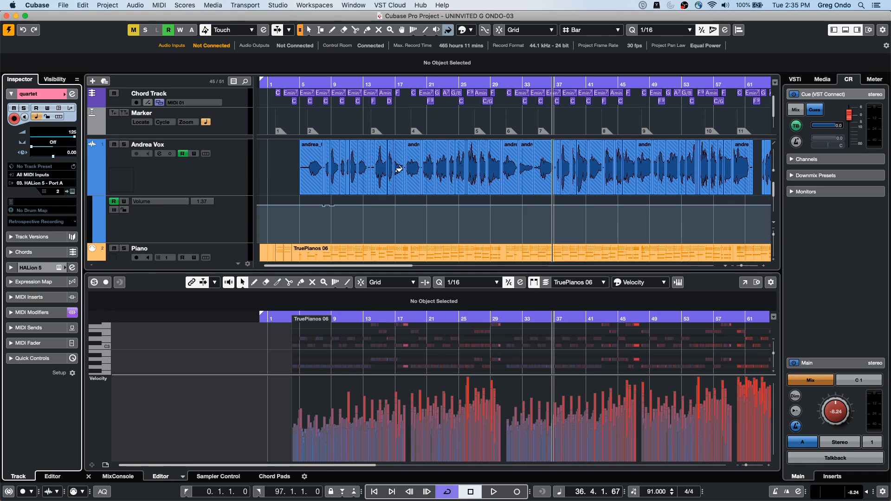
pyautogui.rightClick(298, 170)
pyautogui.click(293, 172)
pyautogui.doubleClick(305, 170)
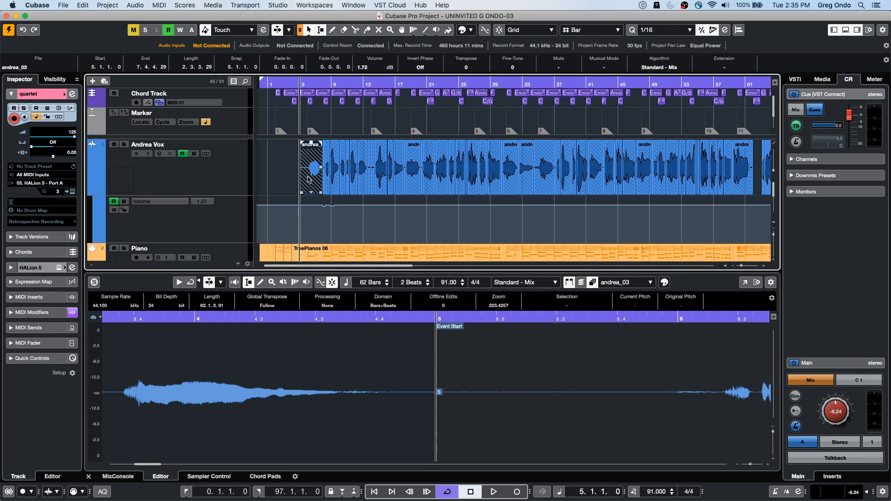
pyautogui.click(255, 432)
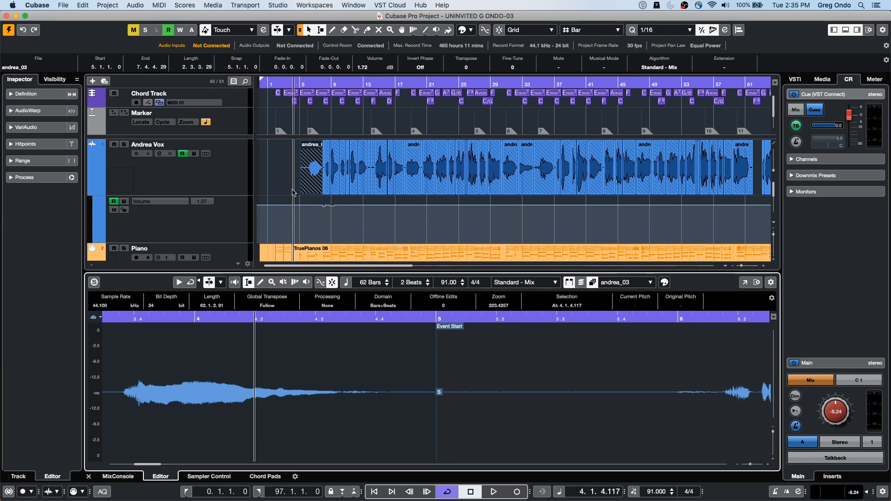
pyautogui.click(19, 131)
pyautogui.click(71, 142)
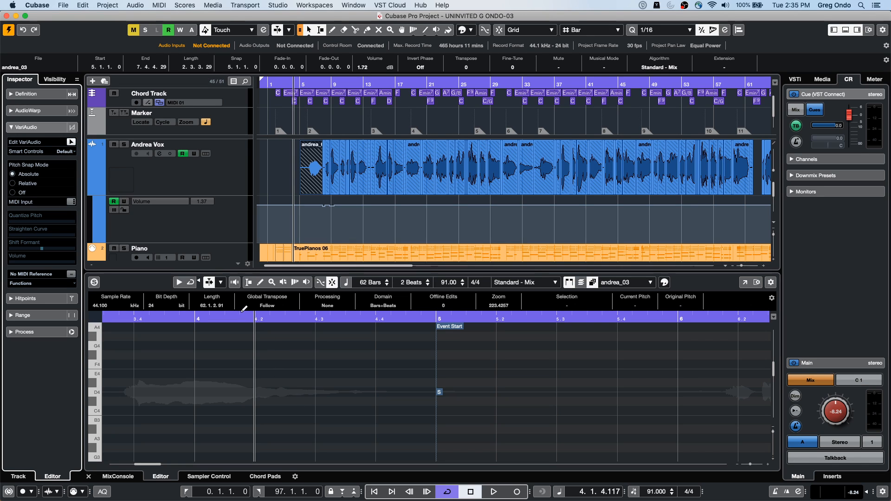
# Step: Zoom the Sample Editor in and out to examine the vocal's VariAudio pitch segments across about bars 2 to 13
pyautogui.moveTo(241, 313); pyautogui.dragTo(380, 418)
pyautogui.scroll(-5, 380, 418)
pyautogui.scroll(-3, 379, 418)
pyautogui.scroll(7, 380, 419)
pyautogui.scroll(-5, 380, 418)
pyautogui.scroll(3, 381, 418)
pyautogui.scroll(-5, 380, 418)
pyautogui.scroll(6, 380, 418)
pyautogui.scroll(-3, 381, 417)
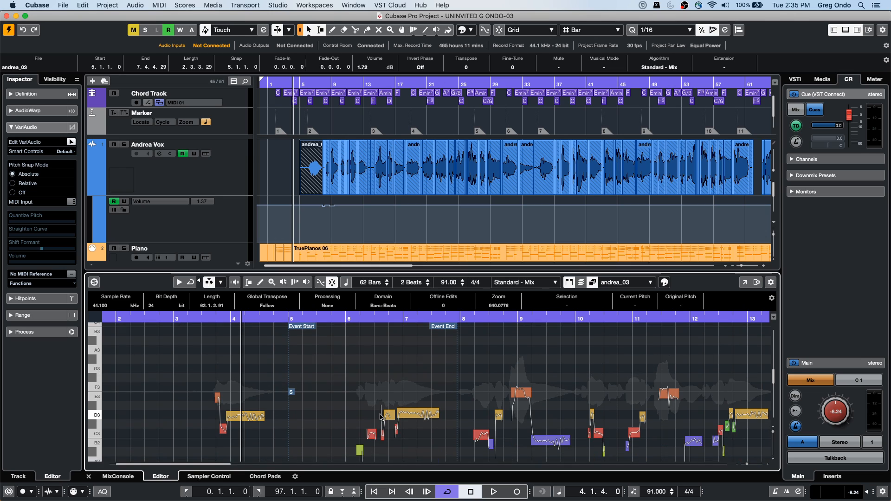
pyautogui.scroll(2, 381, 414)
pyautogui.scroll(-3, 380, 415)
pyautogui.scroll(1, 379, 415)
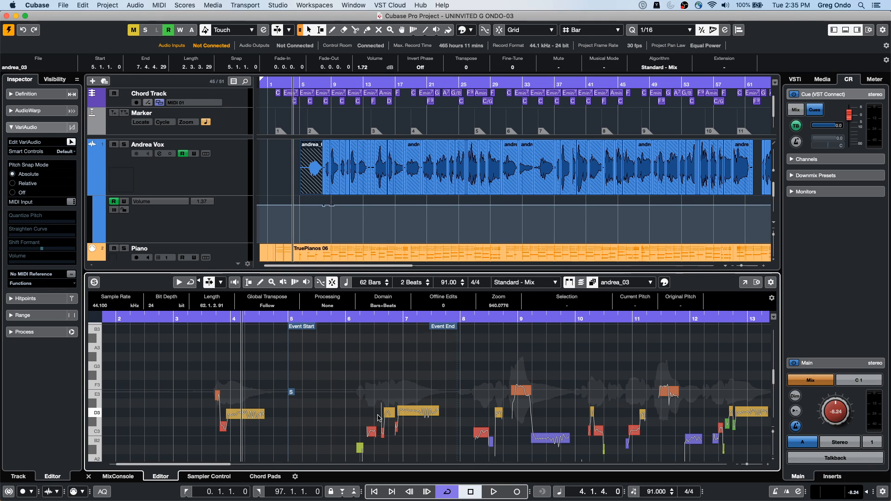
pyautogui.press('h')
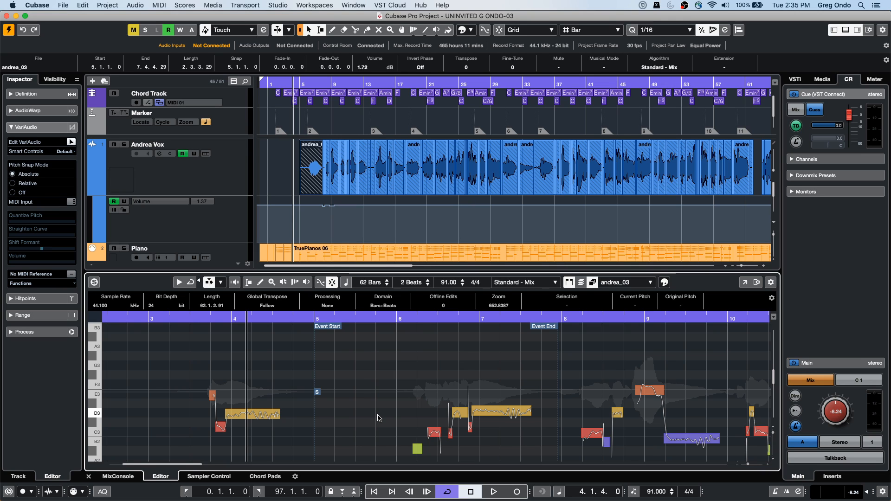
# Step: Zoom the arrangement in around the cursor near bar 4 and back out to about bars 0 to 12
pyautogui.click(398, 120)
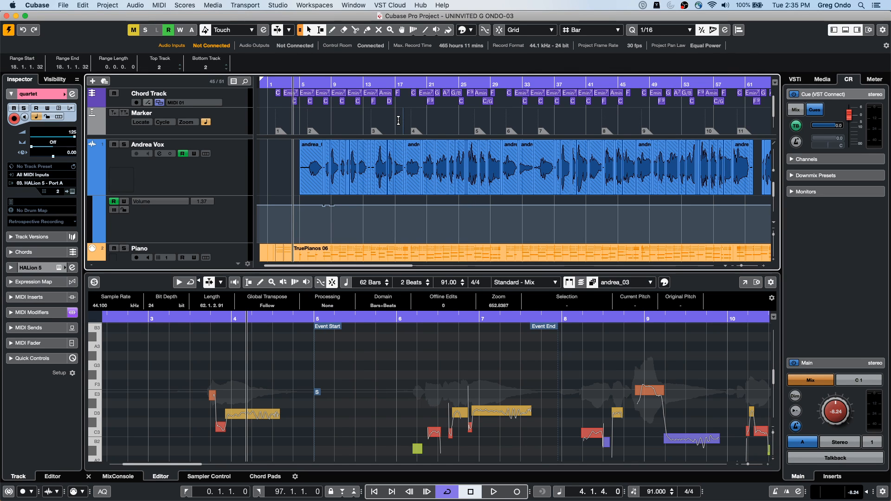
pyautogui.press('h')
pyautogui.press('h')
pyautogui.press('h')
pyautogui.press('h')
pyautogui.press('h')
pyautogui.press('h')
pyautogui.press('h')
pyautogui.press('h')
pyautogui.press('g')
pyautogui.press('g')
pyautogui.press('g')
pyautogui.press('g')
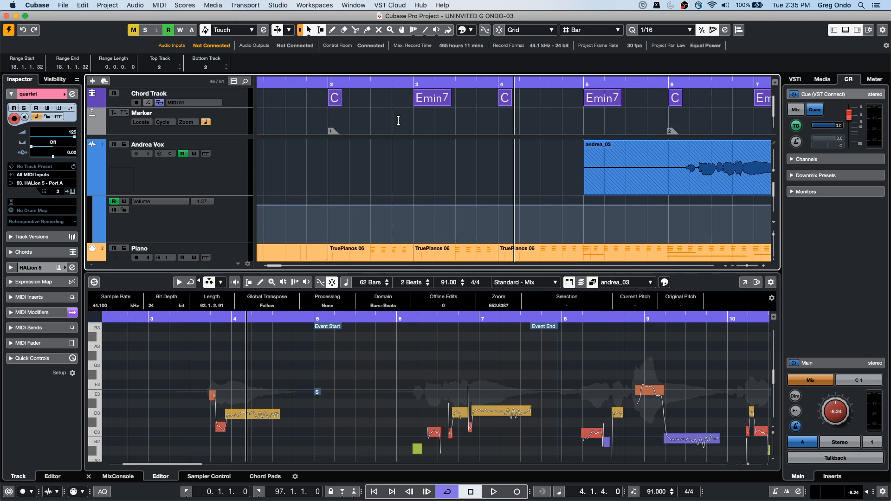
pyautogui.press('g')
pyautogui.press('g')
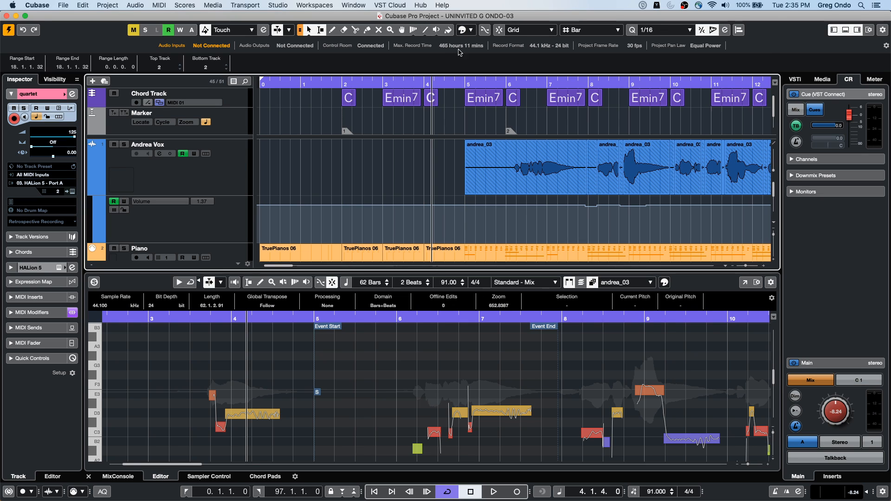
# Step: Use the arrangement ruler to reposition the cursor to about bar 55 and zoom out to the whole song
pyautogui.click(542, 85)
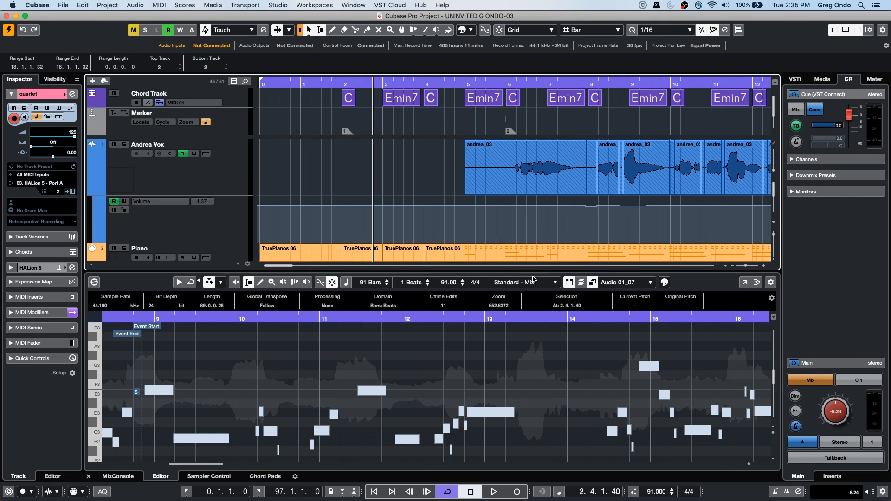
pyautogui.moveTo(534, 83); pyautogui.dragTo(520, 4)
pyautogui.click(331, 81)
pyautogui.moveTo(331, 82); pyautogui.dragTo(373, 73)
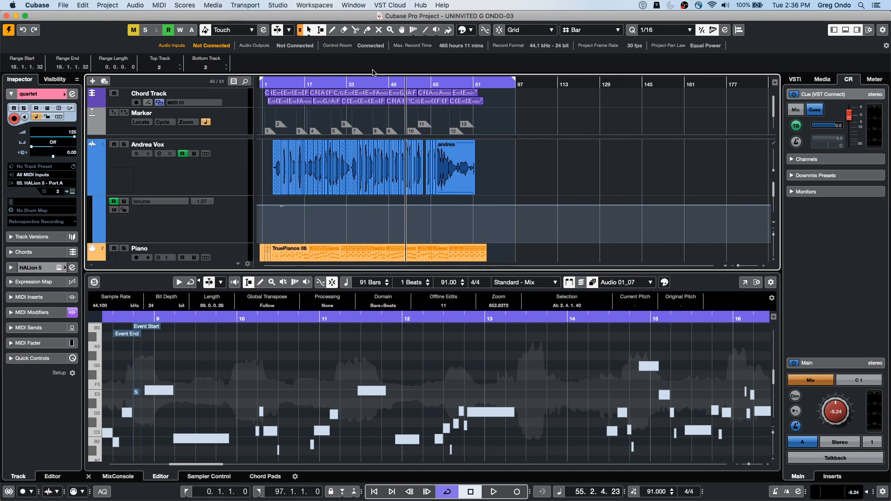
# Step: Zoom the Sample Editor in on about bars 7 to 11 and the arrangement in on about bars 21 to 85
pyautogui.moveTo(748, 464)
pyautogui.mouseDown()
pyautogui.moveTo(761, 464)
pyautogui.moveTo(750, 464)
pyautogui.mouseUp()
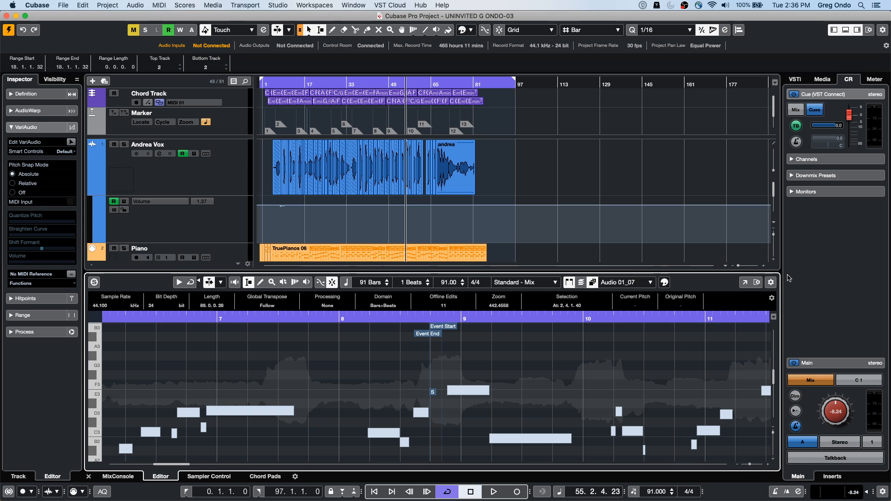
pyautogui.moveTo(739, 266)
pyautogui.mouseDown()
pyautogui.moveTo(753, 267)
pyautogui.moveTo(742, 267)
pyautogui.mouseUp()
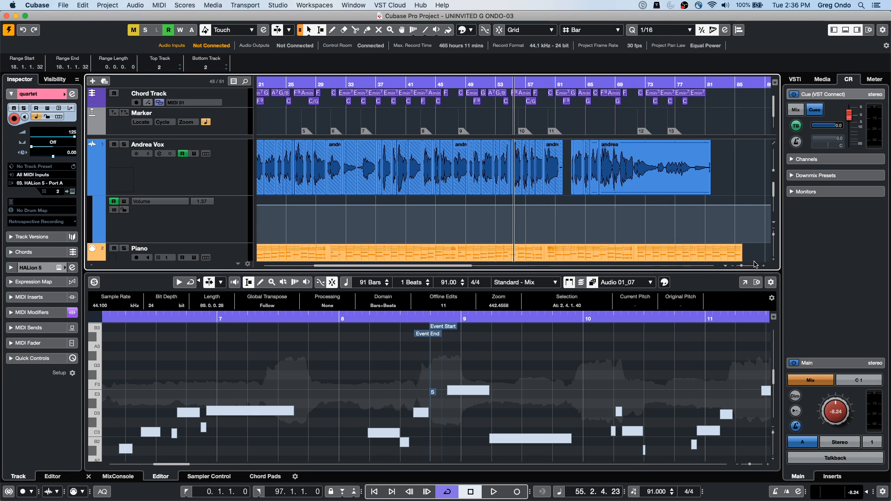
# Step: Increase the arrangement's vertical zoom to enlarge the Andrea Vox track and apply the ~1 second horizontal zoom preset
pyautogui.click(775, 264)
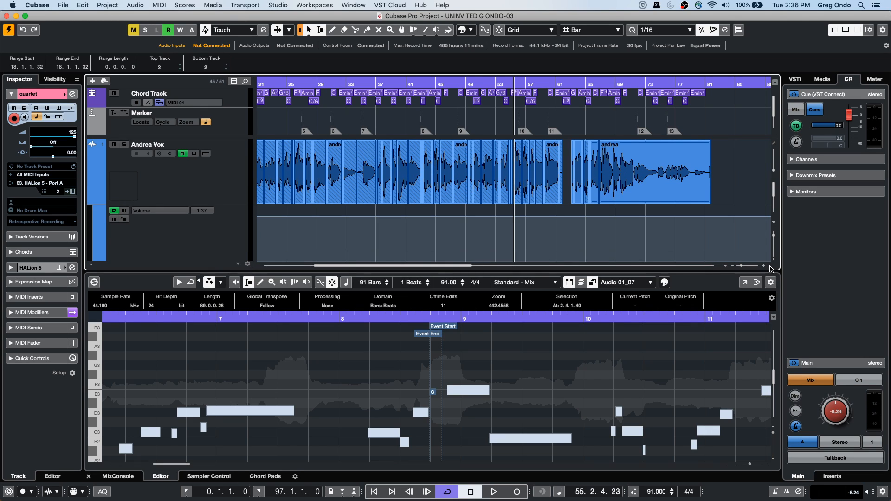
pyautogui.click(727, 267)
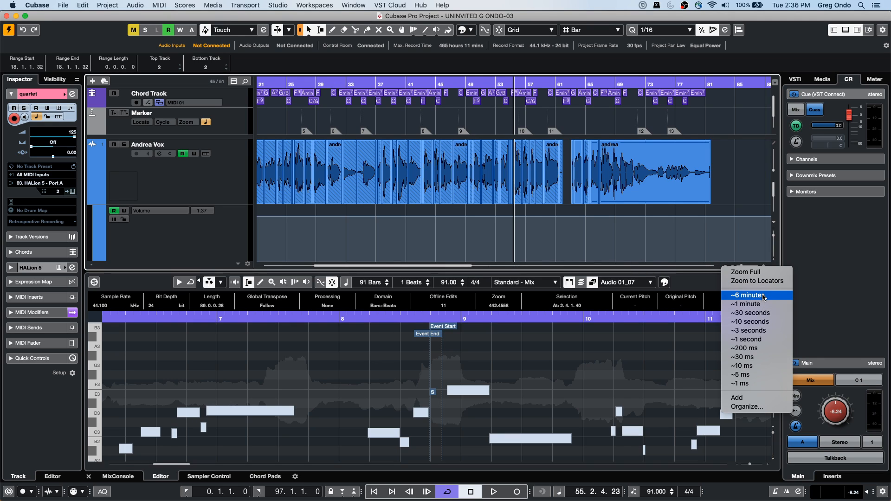
pyautogui.click(714, 263)
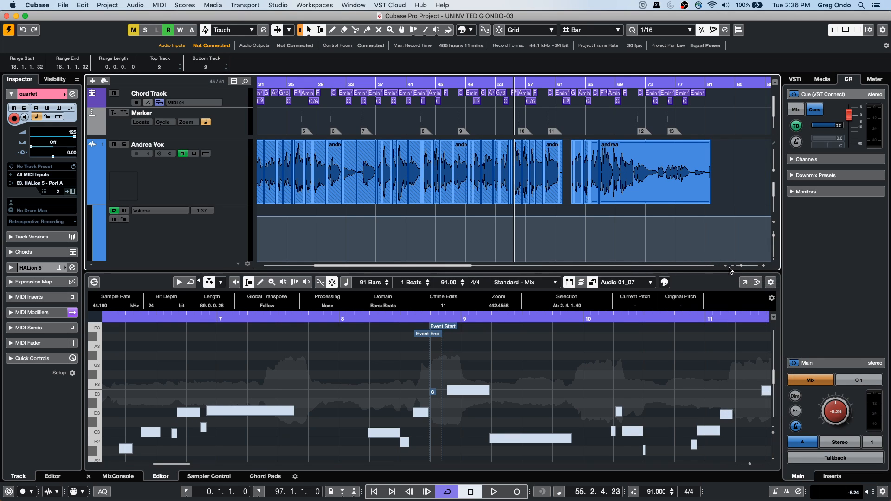
pyautogui.click(726, 267)
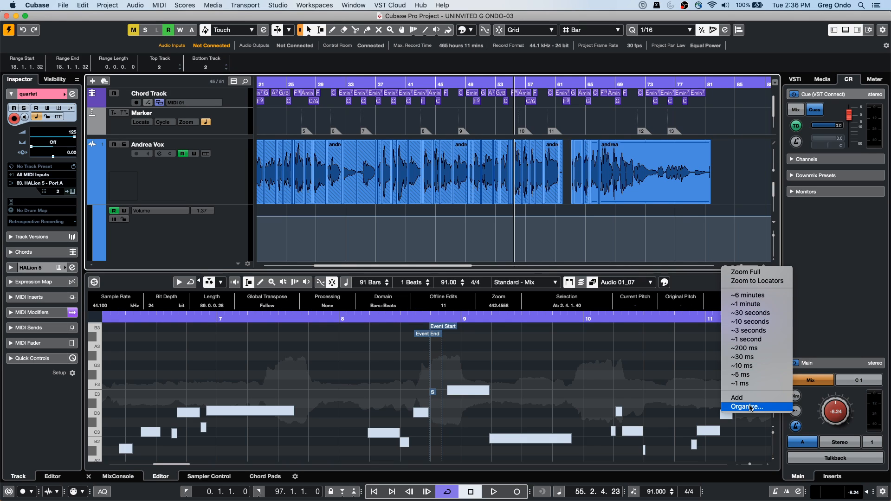
pyautogui.click(763, 339)
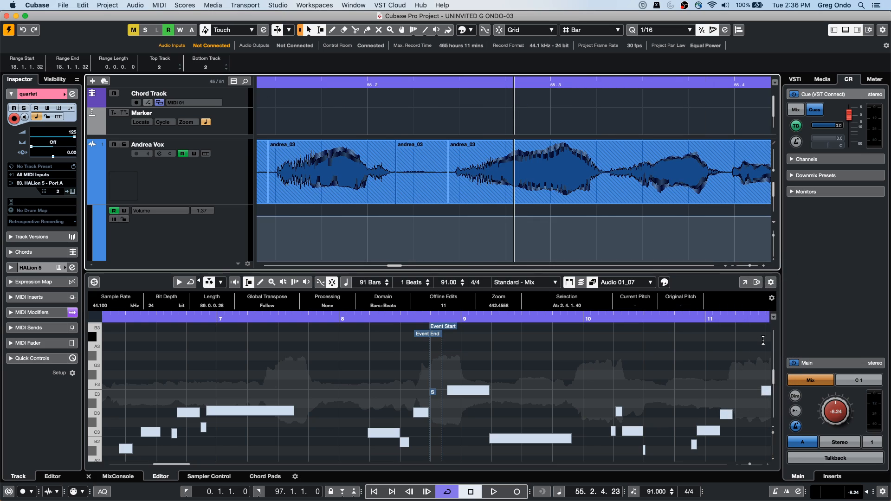
pyautogui.click(726, 266)
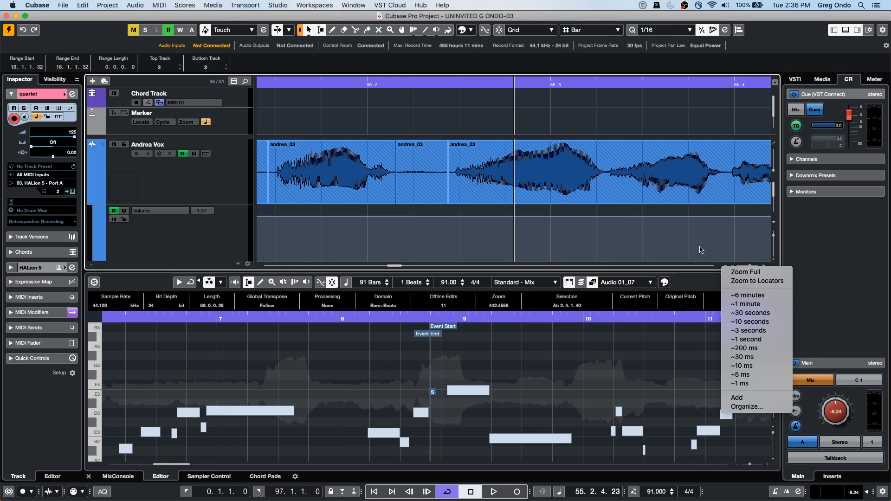
pyautogui.click(621, 210)
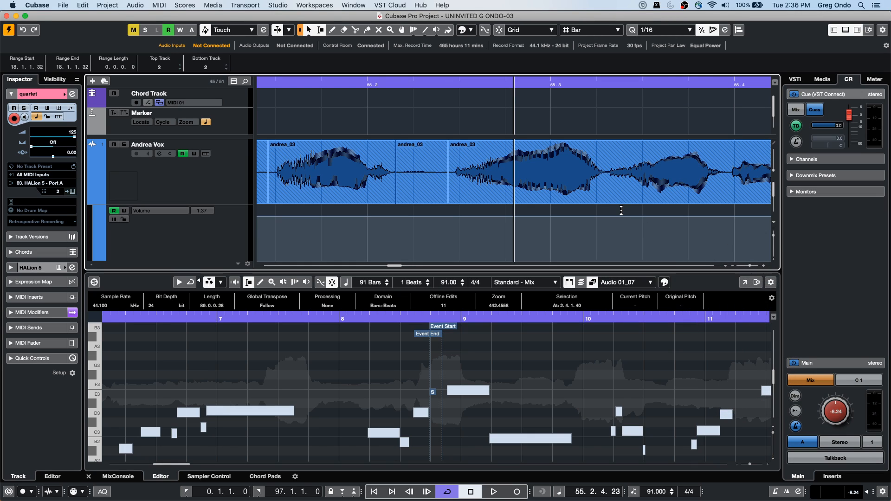
# Step: Zoom the arrangement repeatedly out and in around the cursor near bar 55 to examine the Andrea Vox waveform
pyautogui.press('g')
pyautogui.press('g')
pyautogui.press('g')
pyautogui.press('g')
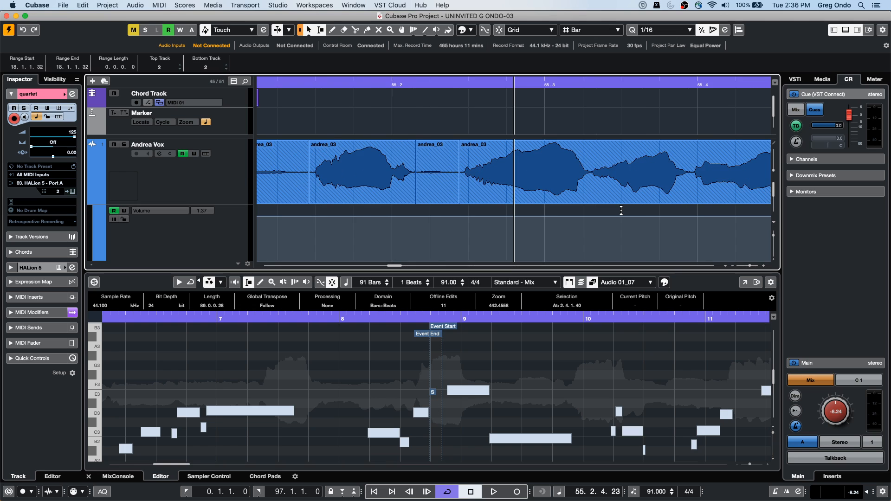
pyautogui.press('h')
pyautogui.press('h')
pyautogui.press('h')
pyautogui.press('h')
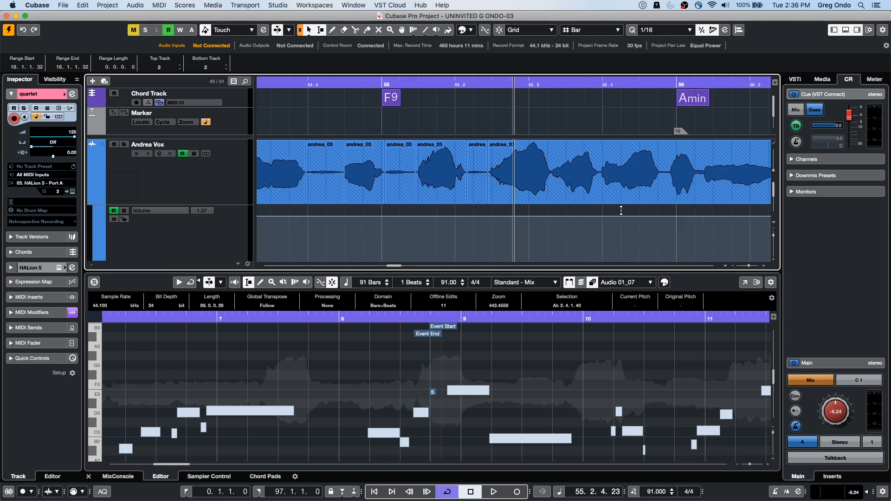
pyautogui.press('g')
pyautogui.press('g')
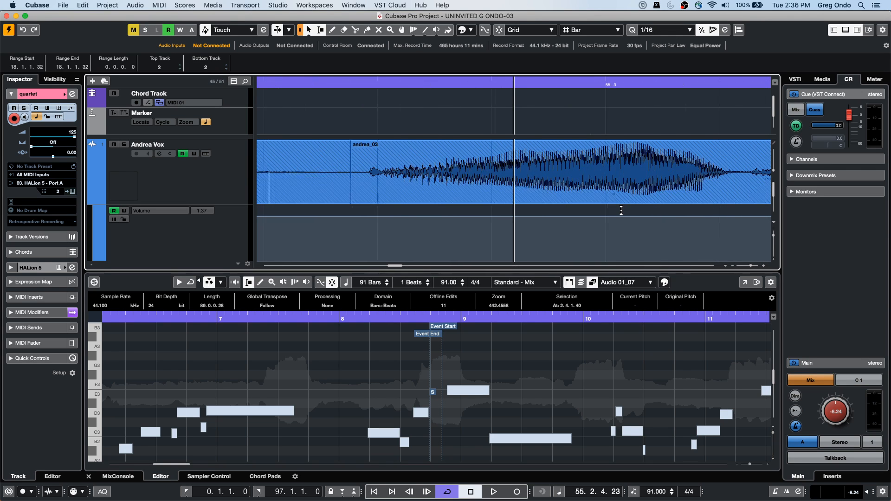
pyautogui.press('h')
pyautogui.press('h')
pyautogui.press('h')
pyautogui.press('h')
pyautogui.press('h')
pyautogui.press('h')
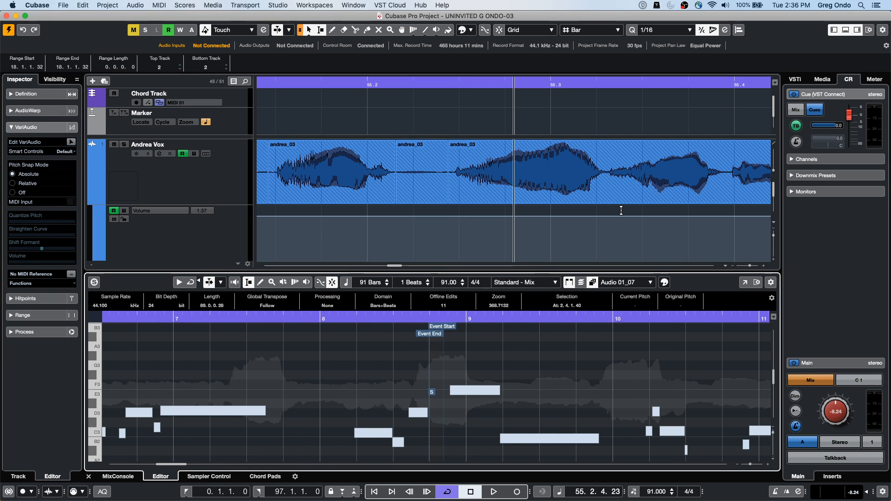
# Step: Switch focus between the arrangement and Sample Editor, zooming out to about bars 55 to 56 and about bars 4 to 13 respectively
pyautogui.press('g')
pyautogui.press('g')
pyautogui.press('g')
pyautogui.press('g')
pyautogui.press('g')
pyautogui.press('g')
pyautogui.press('g')
pyautogui.press('g')
pyautogui.press('g')
pyautogui.press('Tab')
pyautogui.press('Tab')
pyautogui.press('Tab')
pyautogui.press('g')
pyautogui.press('g')
pyautogui.press('g')
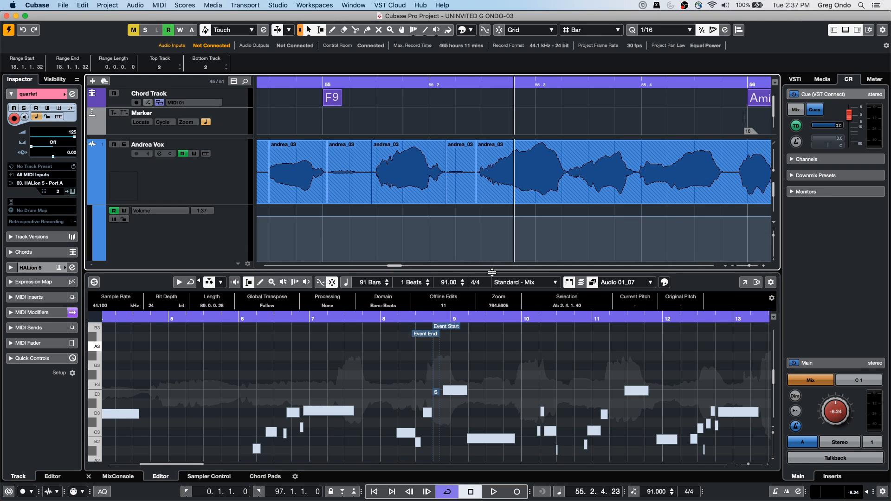
# Step: Open the Preferences, review the MediaBay options, and close the dialog without changing any of them
pyautogui.click(64, 5)
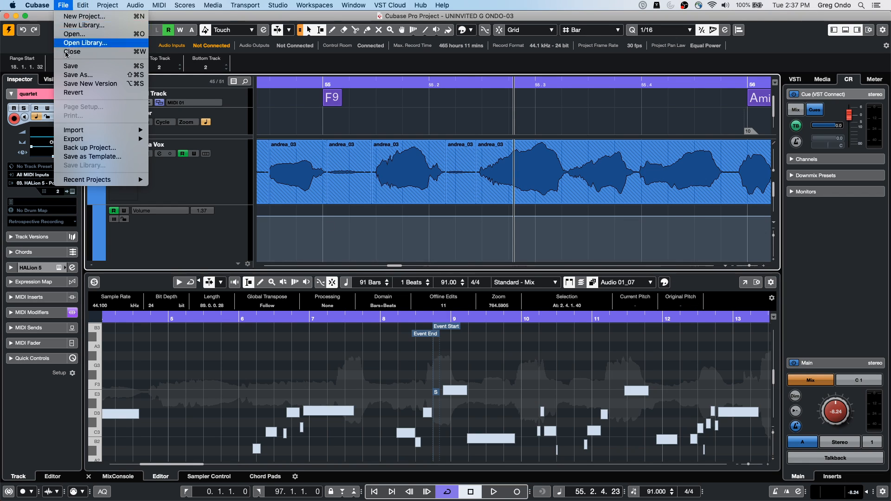
pyautogui.moveTo(85, 138)
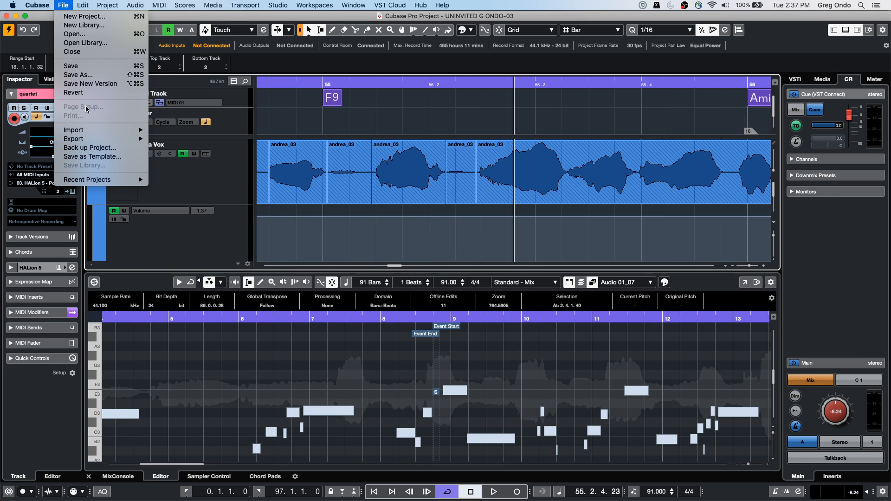
pyautogui.moveTo(42, 3)
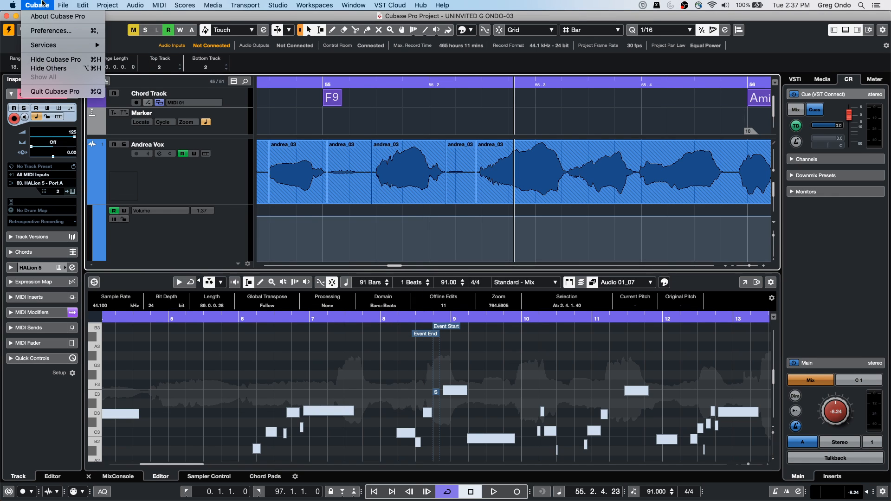
pyautogui.click(51, 30)
pyautogui.click(324, 227)
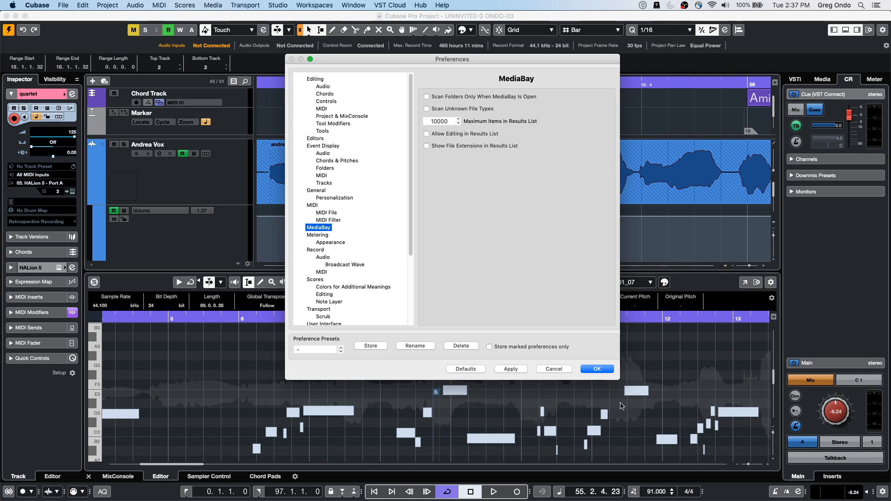
pyautogui.click(596, 368)
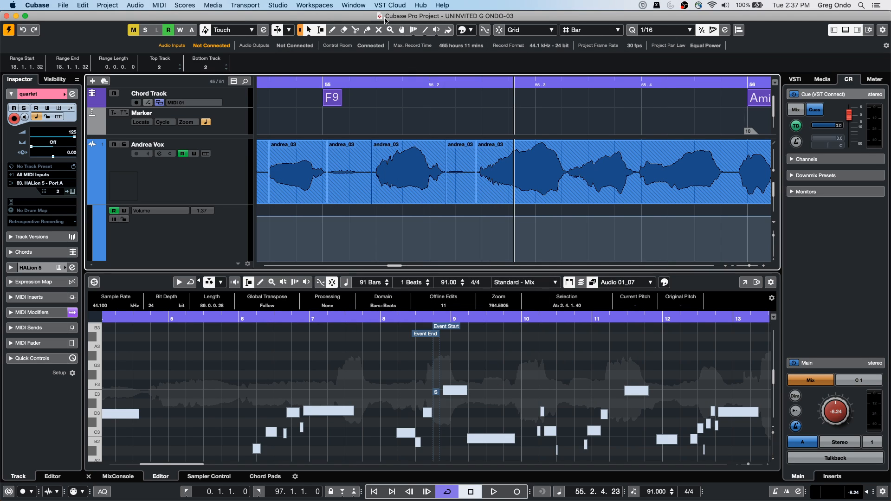
# Step: Open MediaBay and expand the Factory Content, VST Sound and This Computer locations in its file browser
pyautogui.click(286, 4)
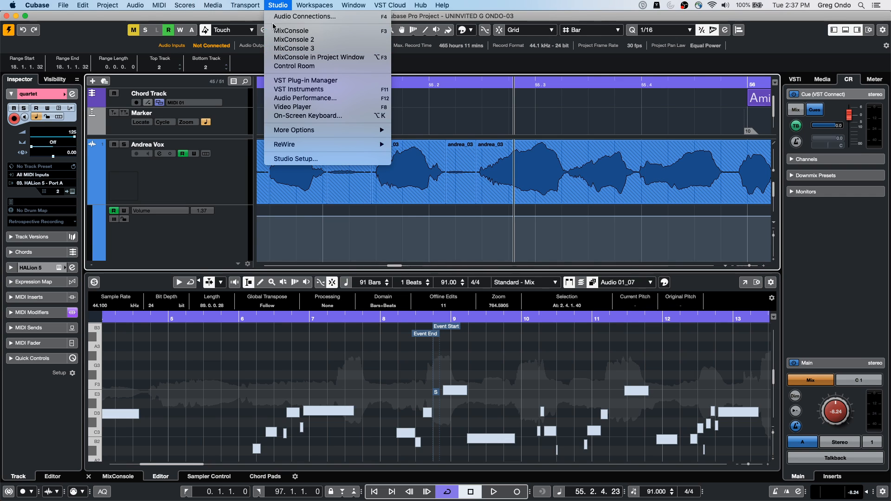
pyautogui.moveTo(188, 4)
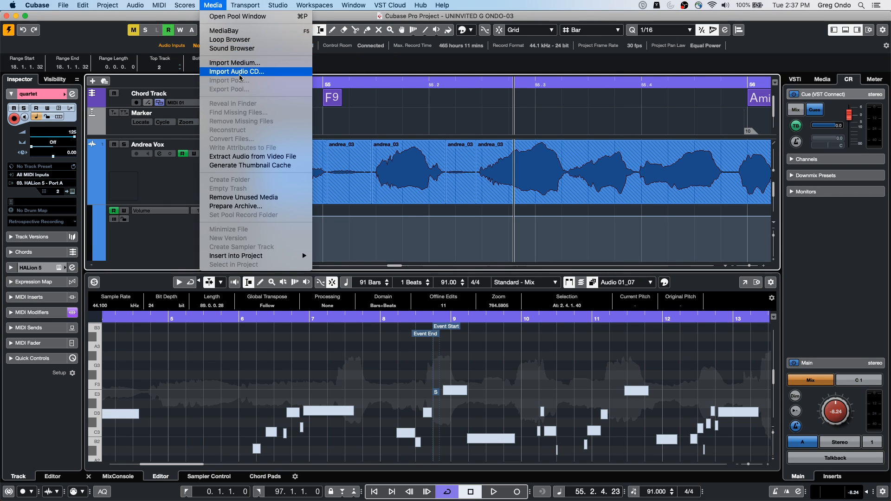
pyautogui.click(232, 33)
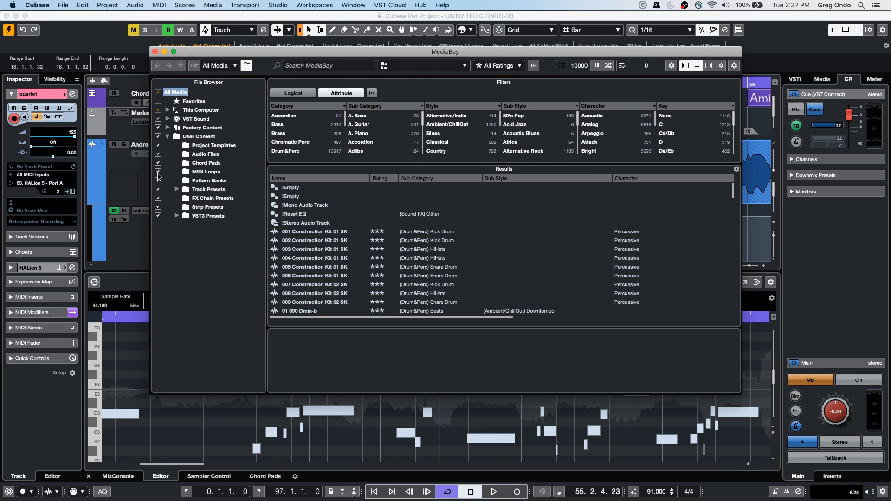
pyautogui.click(167, 119)
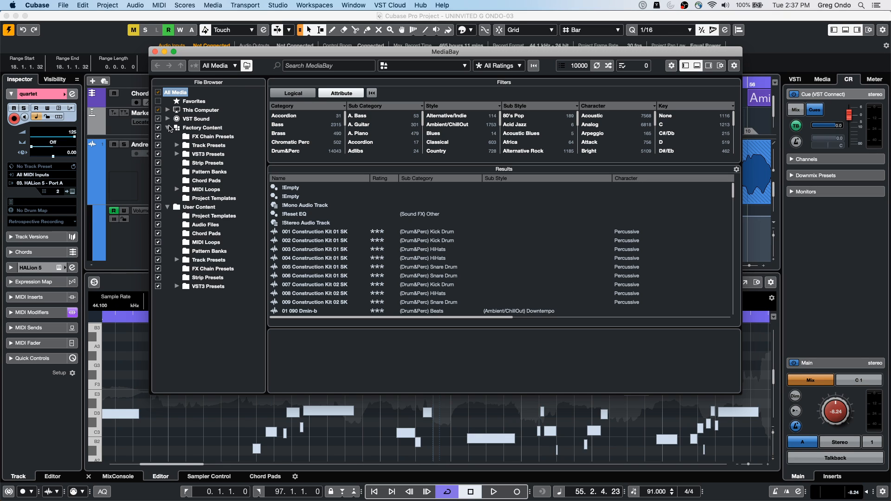
pyautogui.click(167, 110)
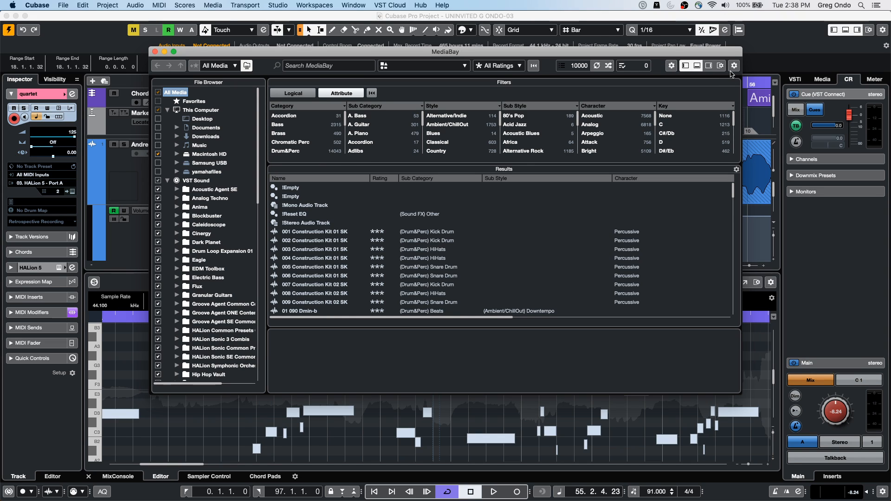
# Step: Review MediaBay's toolbar display options and the visible items in its Setup dialog, and close MediaBay
pyautogui.click(734, 66)
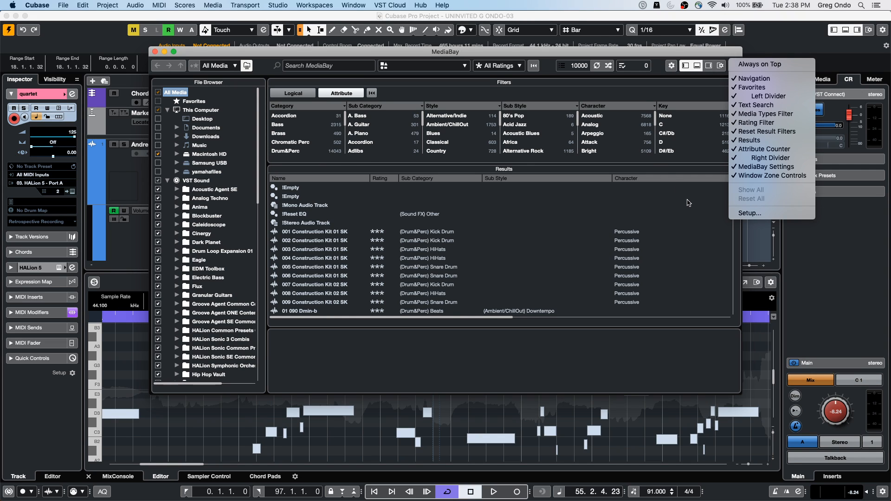
pyautogui.click(733, 65)
pyautogui.click(734, 68)
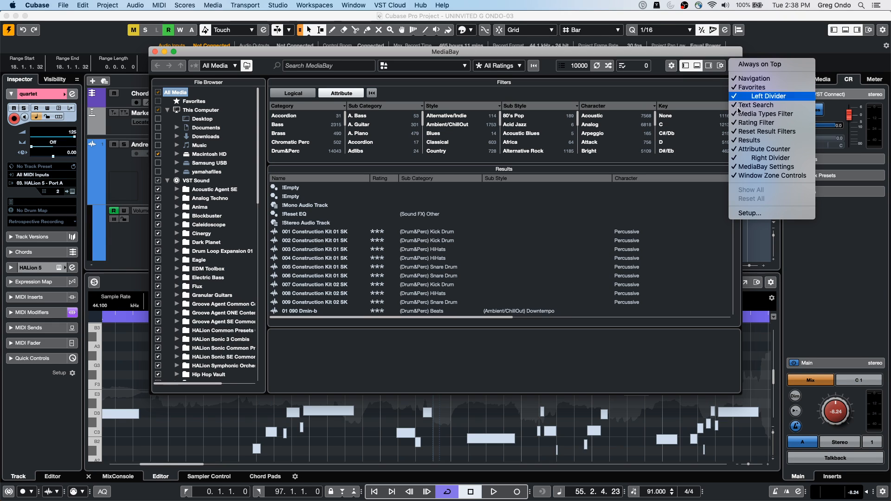
pyautogui.click(744, 213)
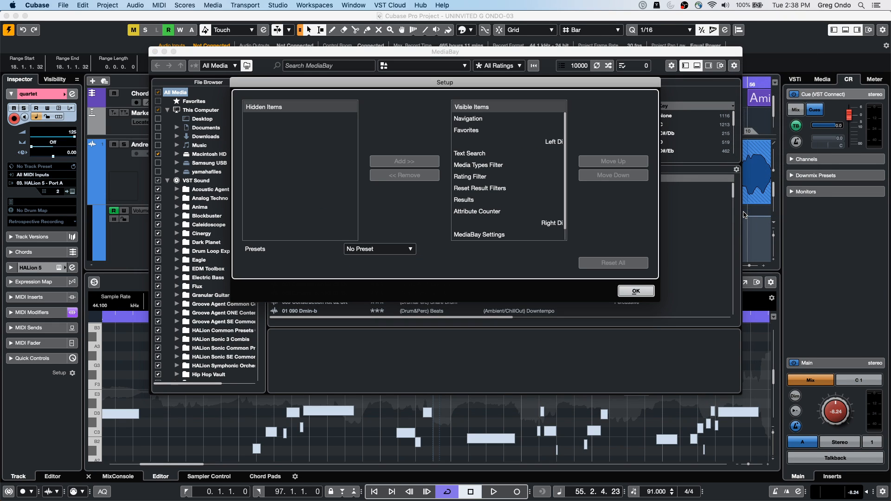
pyautogui.click(634, 291)
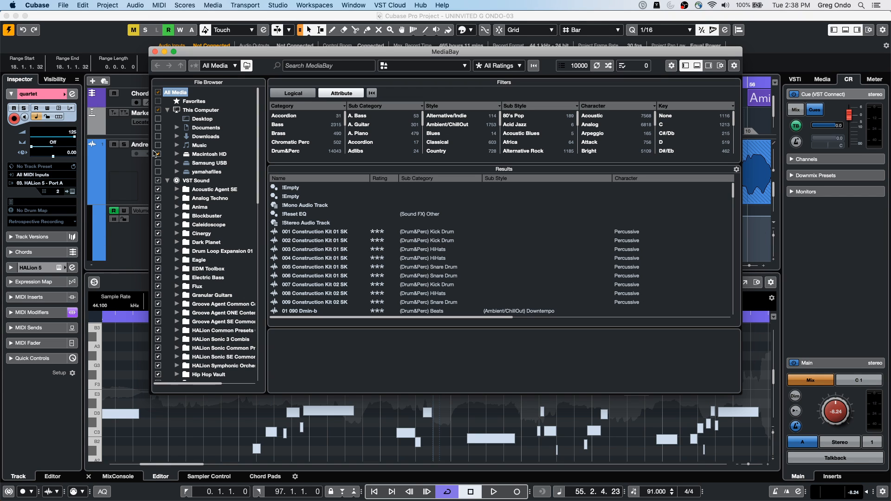
pyautogui.click(155, 51)
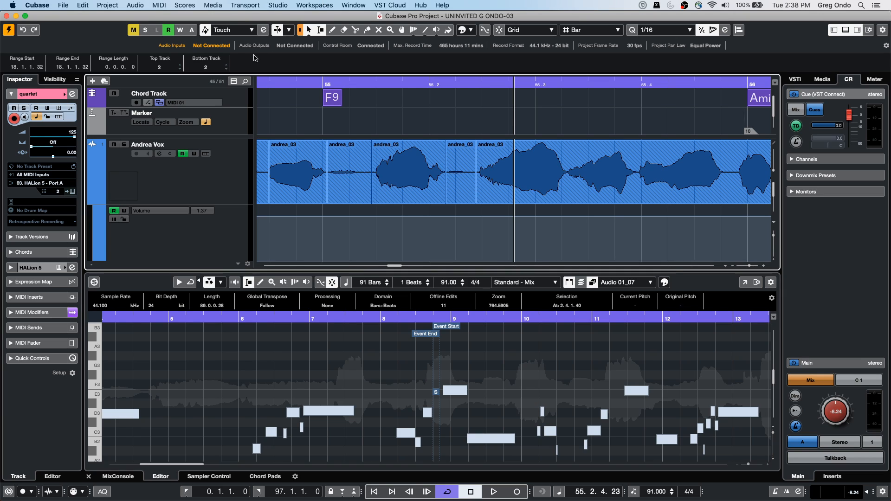
# Step: Create a new empty project and choose the working timecode folder as its location
pyautogui.rightClick(172, 178)
pyautogui.moveTo(216, 181)
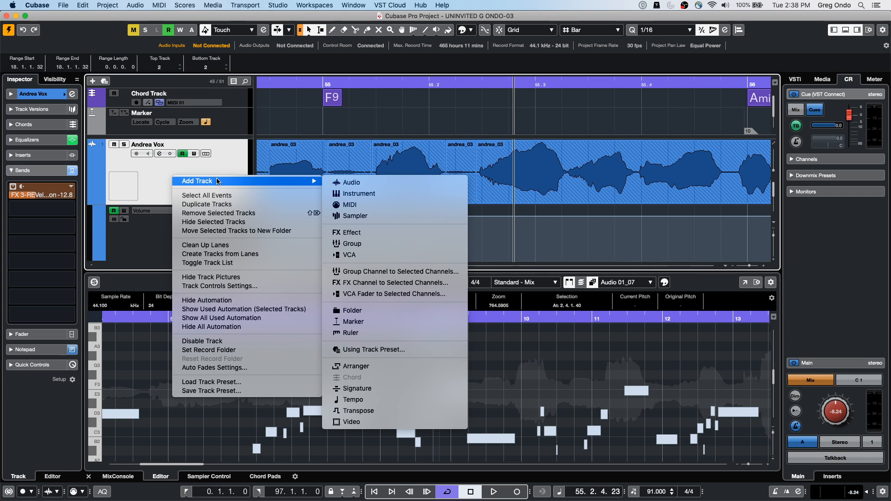
pyautogui.click(63, 6)
pyautogui.click(69, 16)
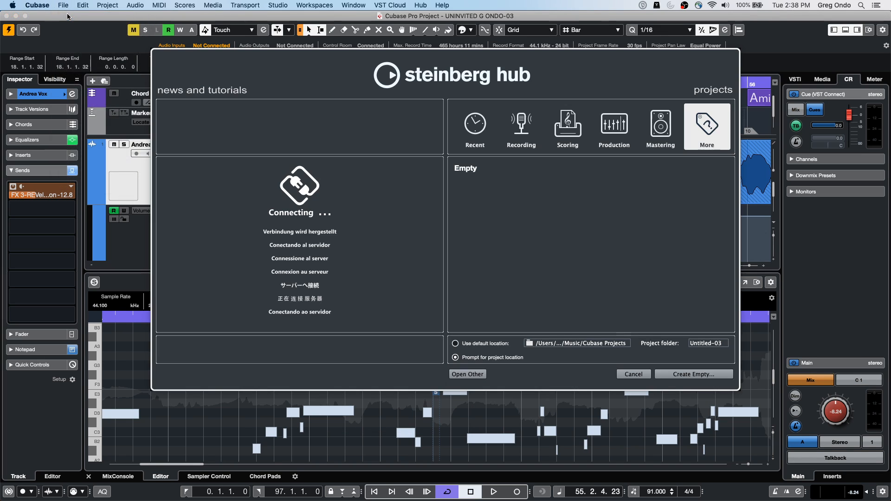
pyautogui.press('Return')
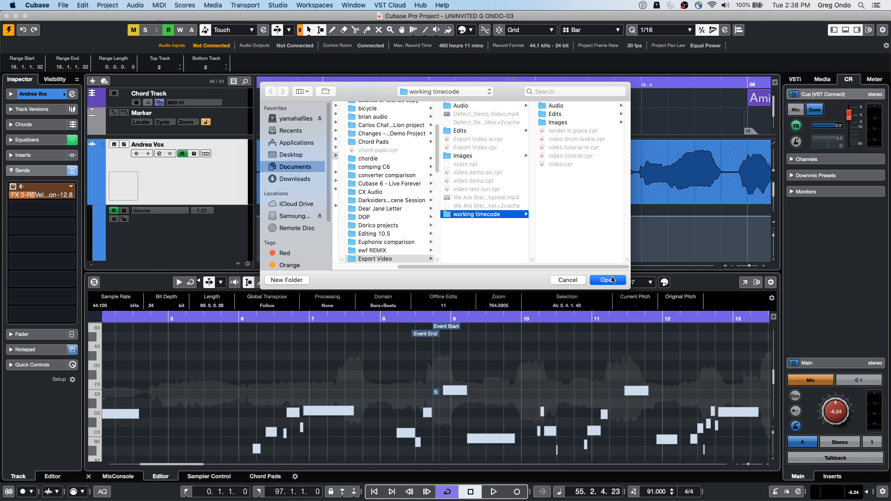
pyautogui.click(607, 280)
# Step: Add one stereo effect track with StereoDelay, routed to Stereo Out and created inside a folder
pyautogui.rightClick(241, 125)
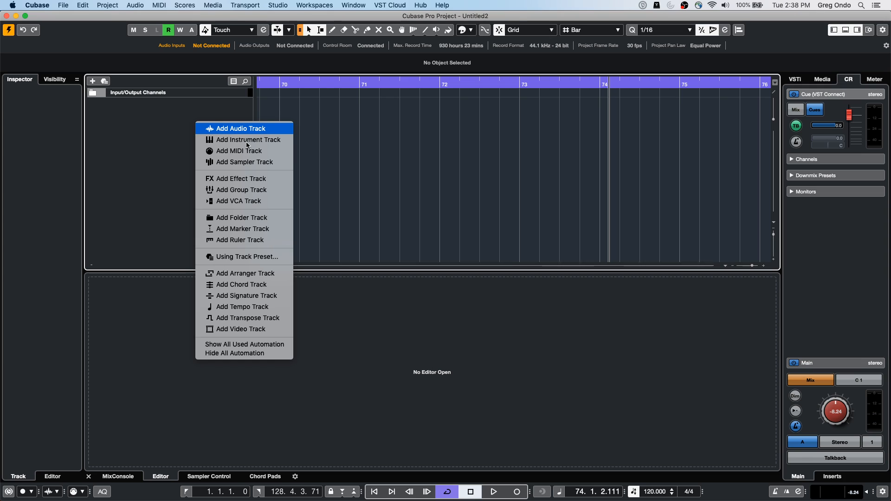
pyautogui.click(248, 179)
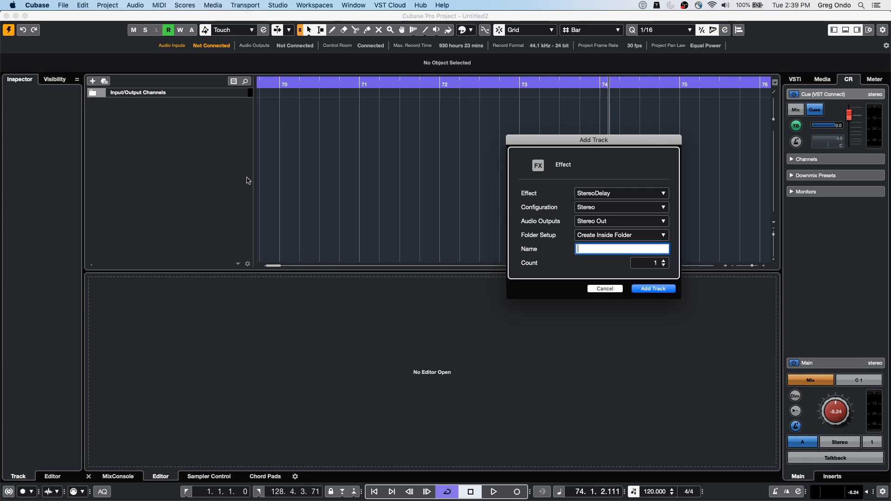
pyautogui.click(651, 289)
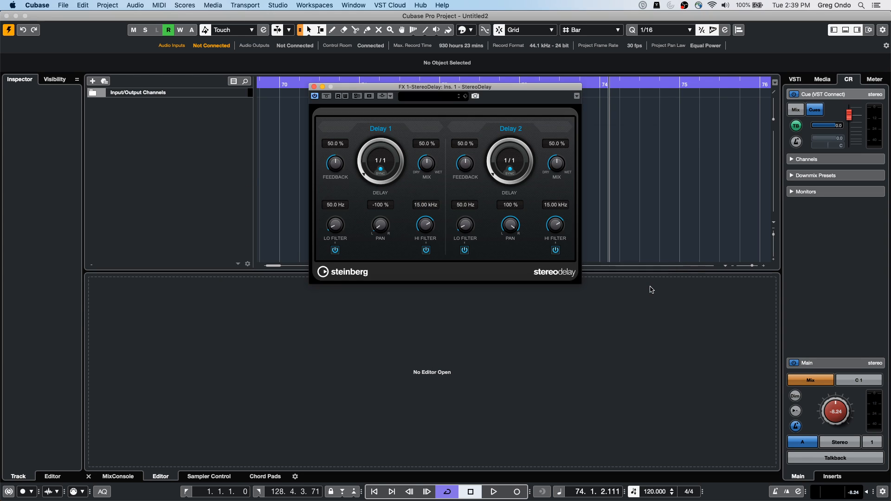
# Step: Set StereoDelay's Delay 2 time to 1/2 T, and Delay 1's pan to -29 % and high filter to 2.69 kHz
pyautogui.moveTo(488, 152); pyautogui.dragTo(489, 124)
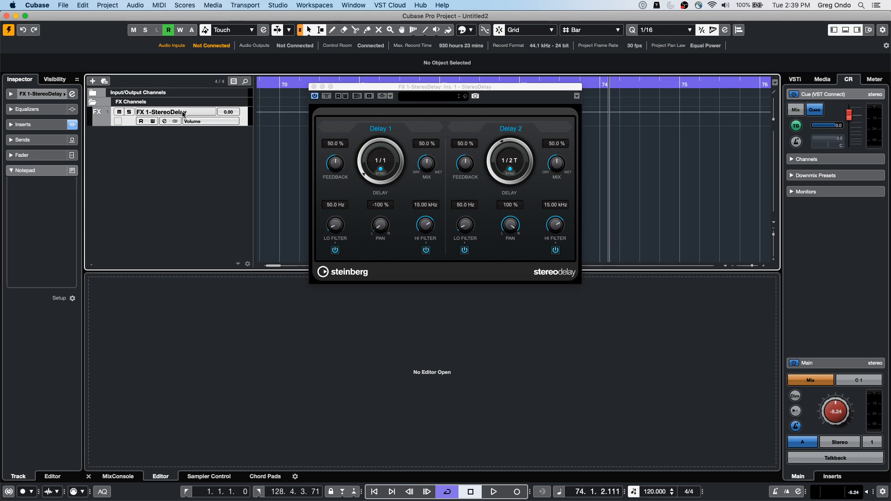
pyautogui.moveTo(380, 224); pyautogui.dragTo(384, 201)
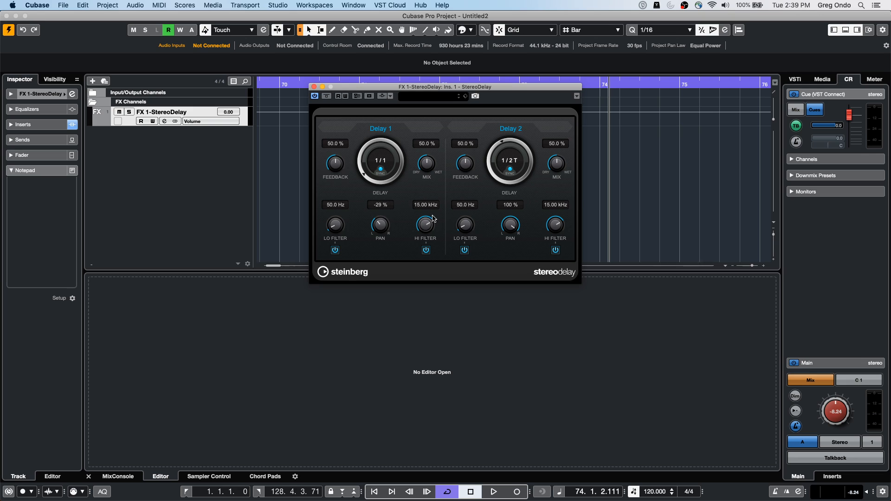
pyautogui.moveTo(437, 222); pyautogui.dragTo(388, 230)
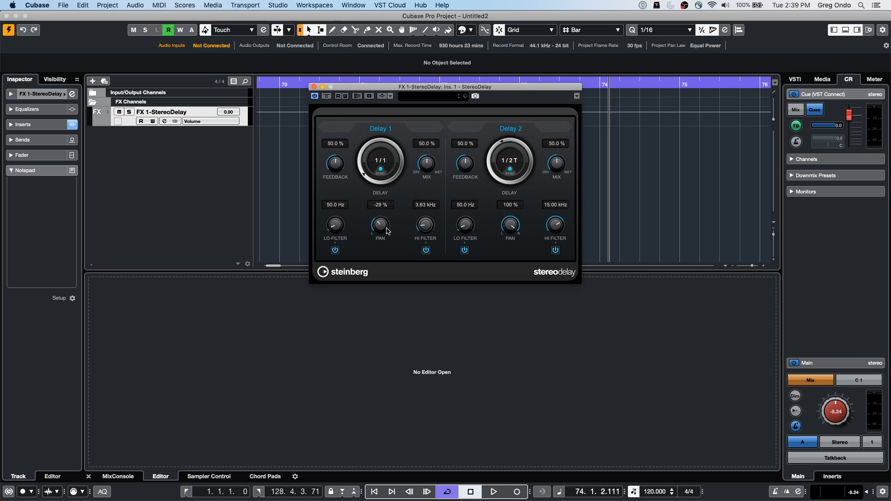
# Step: Save the StereoDelay effect track as a track preset named "fx test"
pyautogui.rightClick(206, 122)
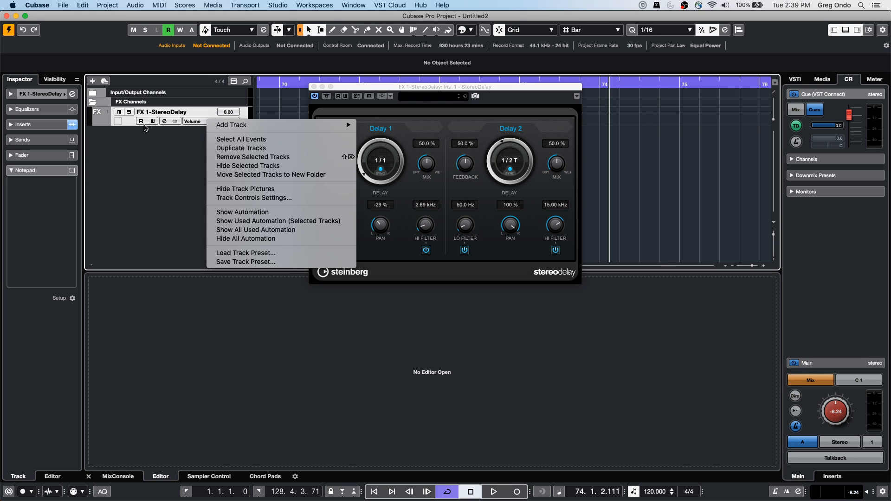
pyautogui.rightClick(130, 121)
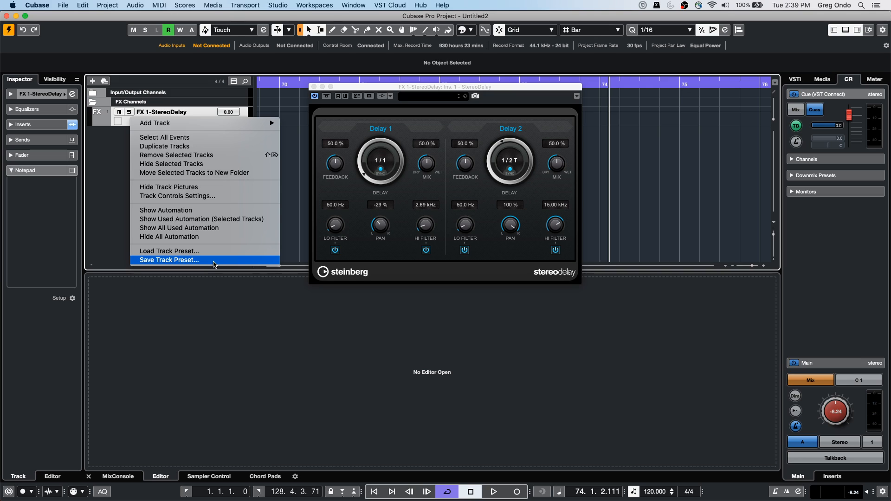
pyautogui.click(214, 263)
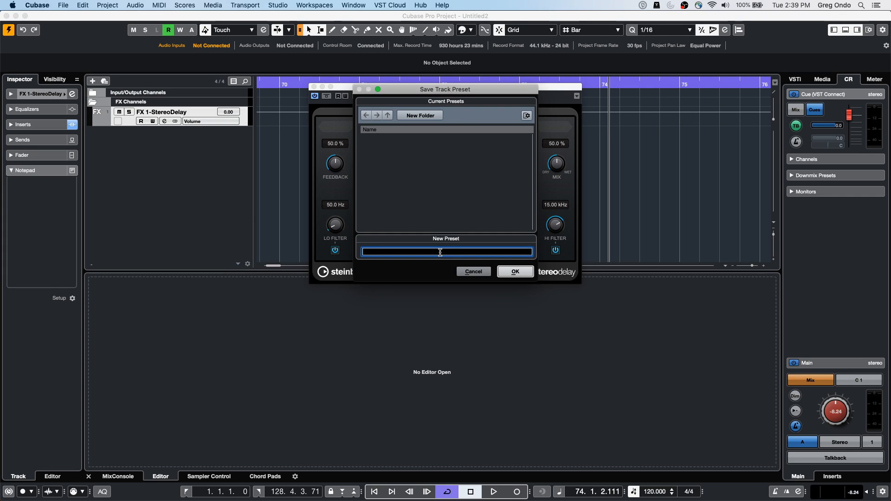
pyautogui.write('fx test')
pyautogui.press('Return')
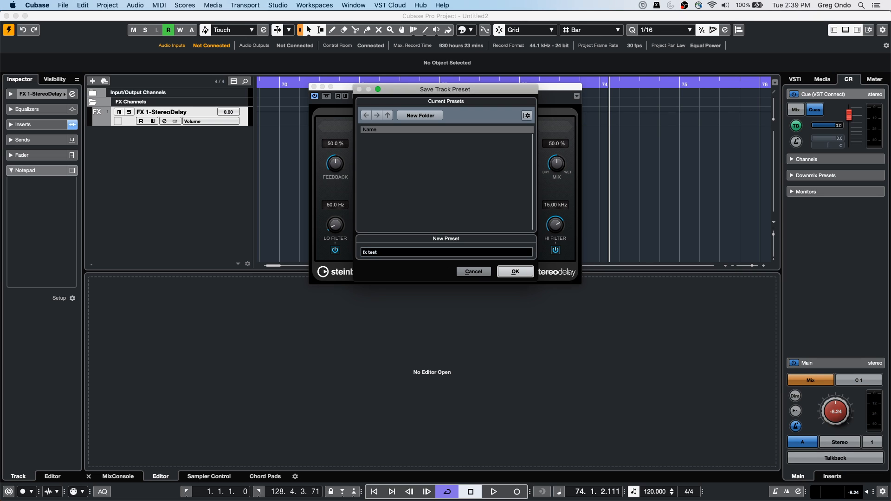
pyautogui.click(515, 272)
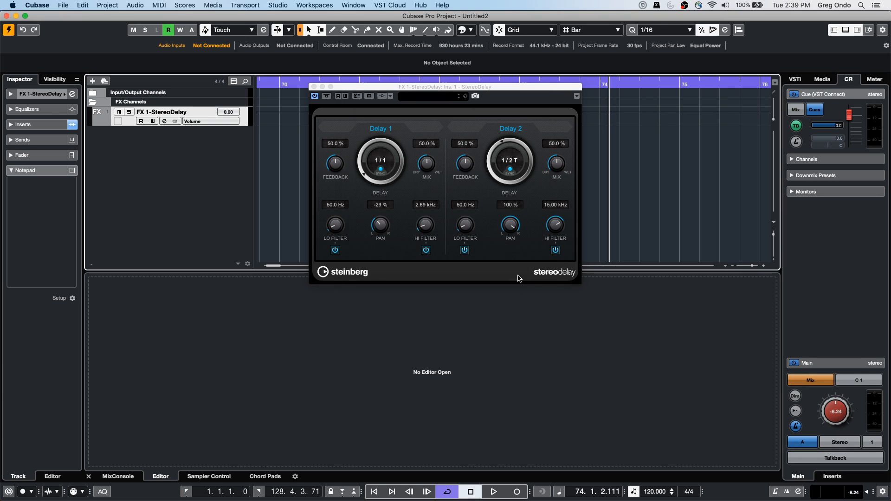
# Step: Start adding a track from a track preset and search the sampler track presets for "fx"
pyautogui.rightClick(110, 156)
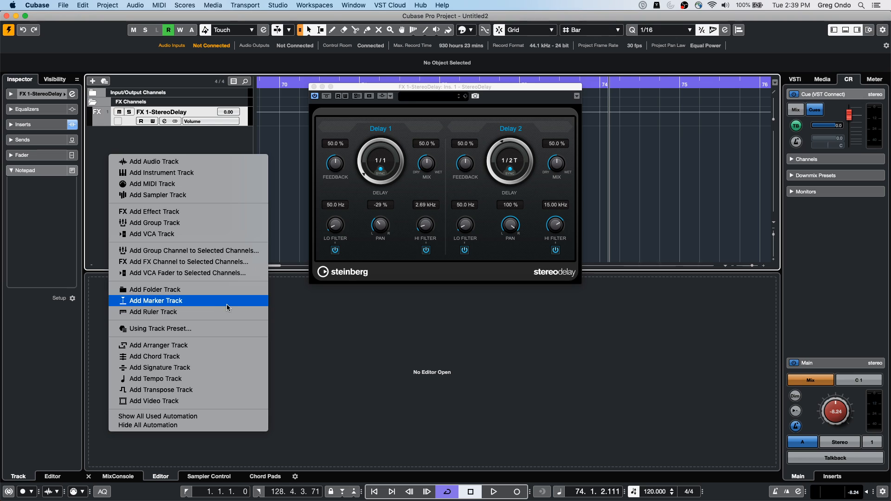
pyautogui.click(221, 329)
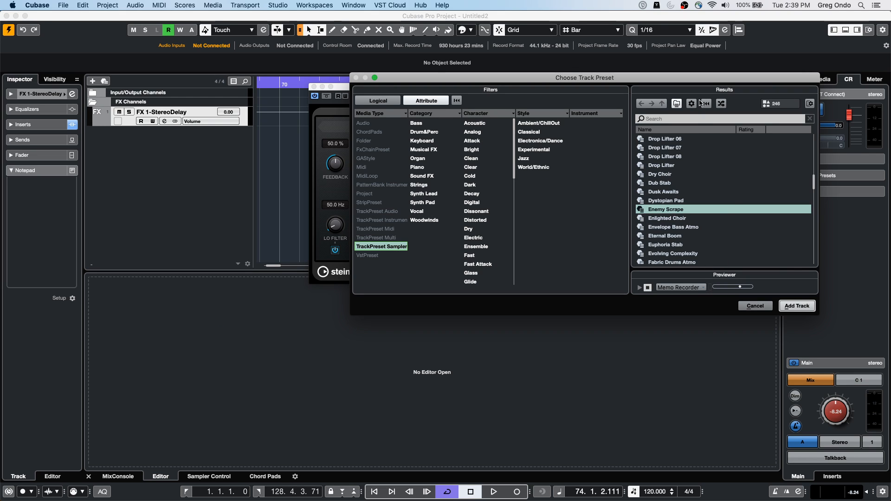
pyautogui.click(675, 119)
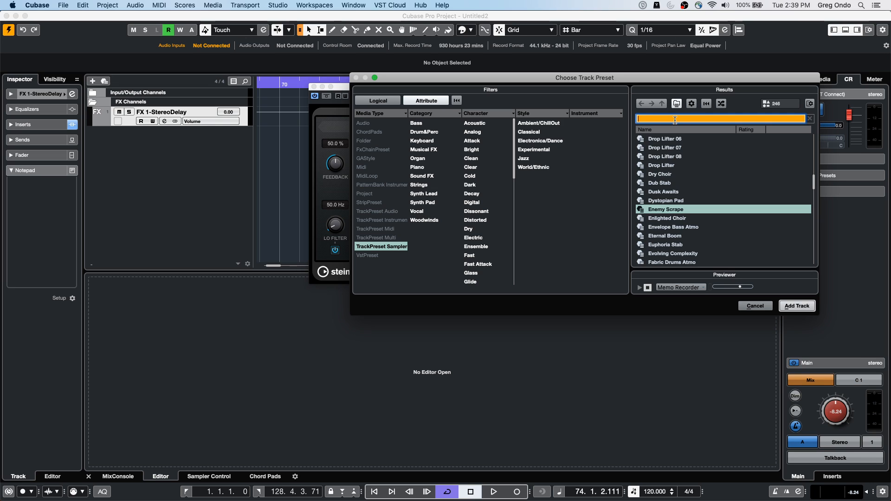
pyautogui.write('fx')
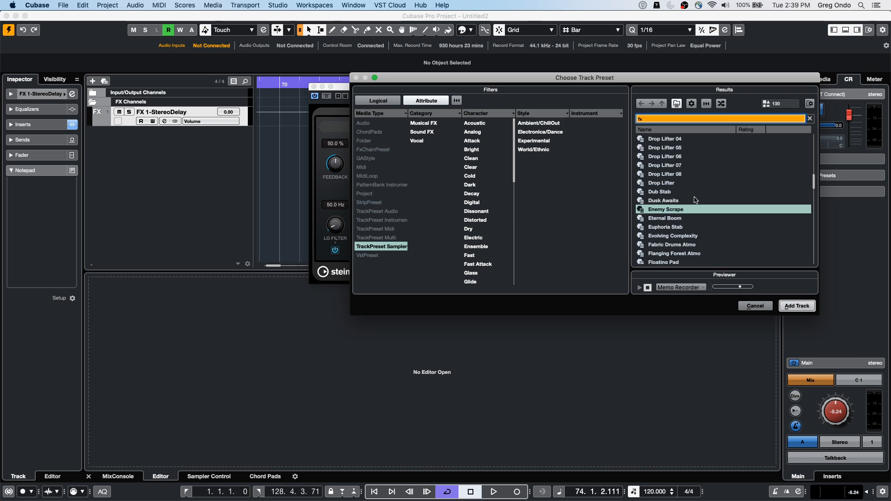
pyautogui.scroll(3, 694, 200)
pyautogui.scroll(-2, 695, 203)
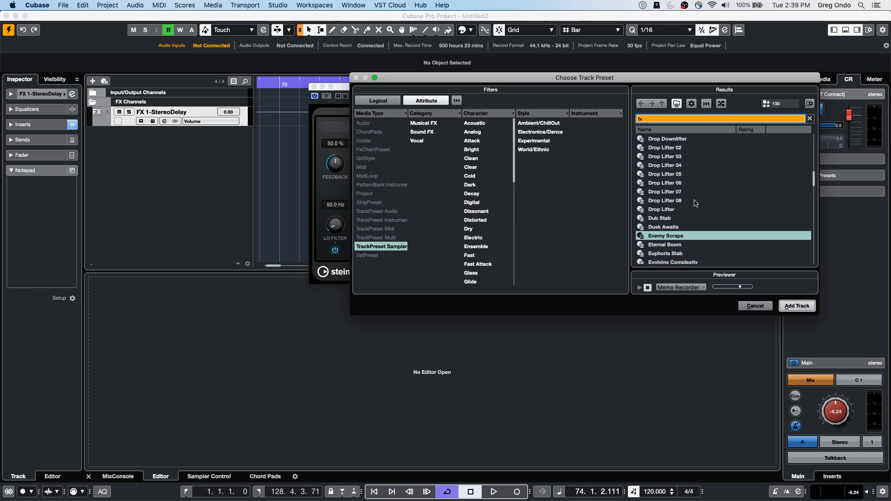
# Step: Remove the TrackPreset Sampler filter, search all media types for "fx", and cancel the preset selection
pyautogui.click(390, 246)
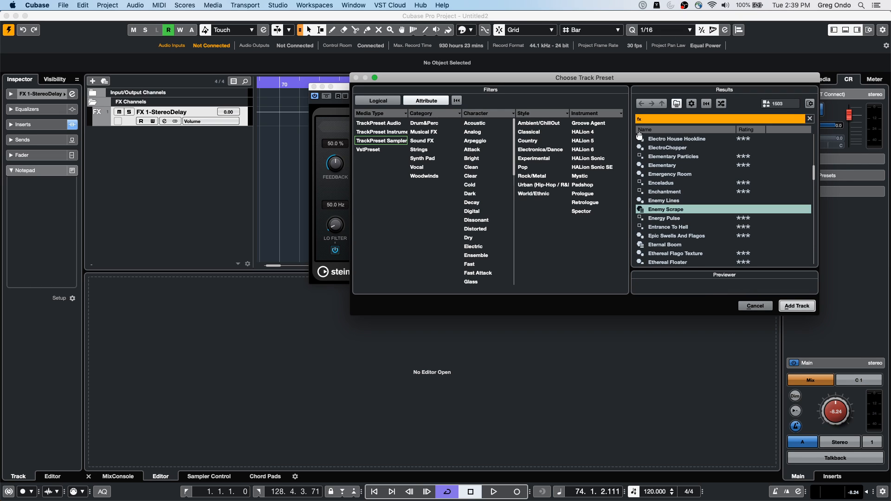
pyautogui.click(653, 117)
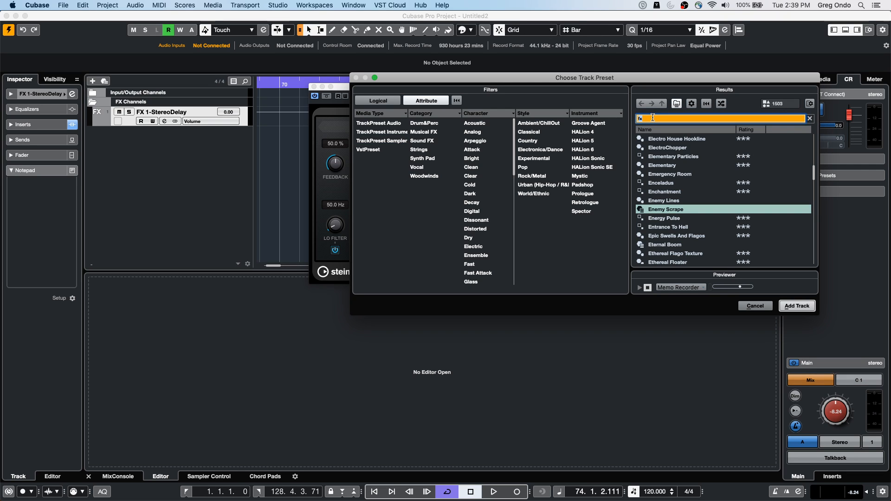
pyautogui.write('fx')
pyautogui.click(795, 307)
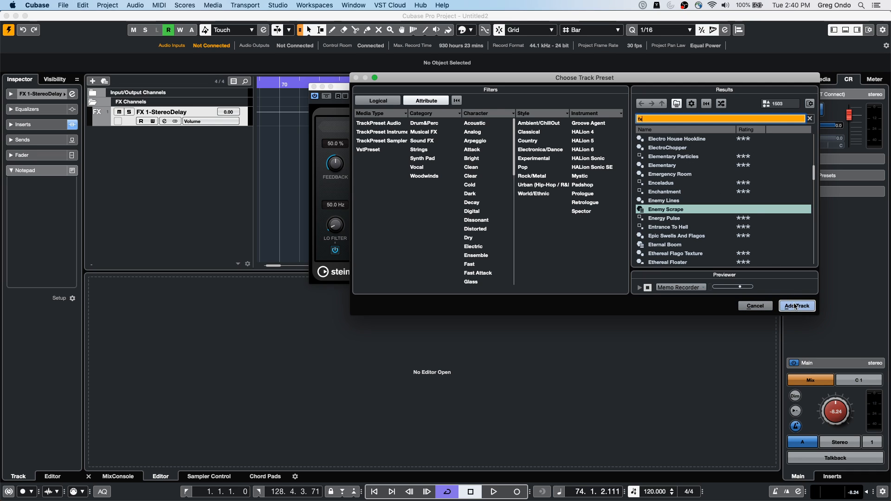
pyautogui.click(755, 306)
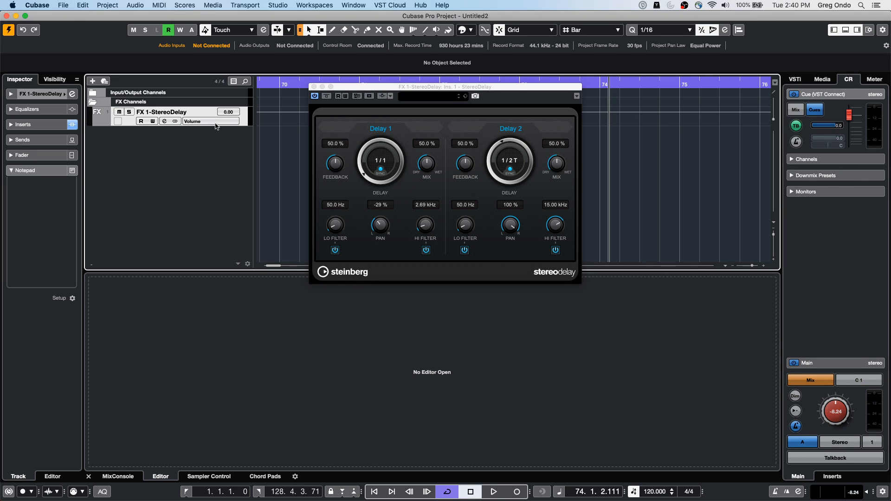
# Step: Check for the "fx test" preset in the effect track's Save Track Preset dialog and cancel without overwriting it
pyautogui.rightClick(215, 113)
pyautogui.moveTo(246, 119)
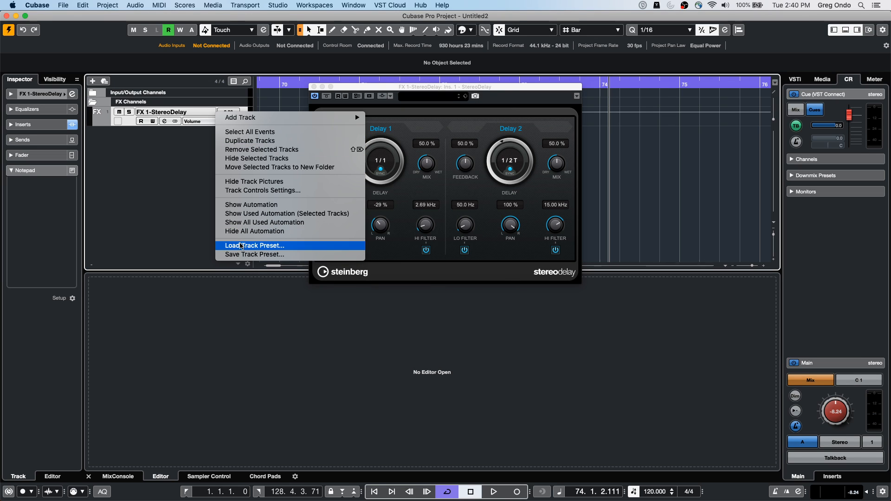
pyautogui.click(244, 255)
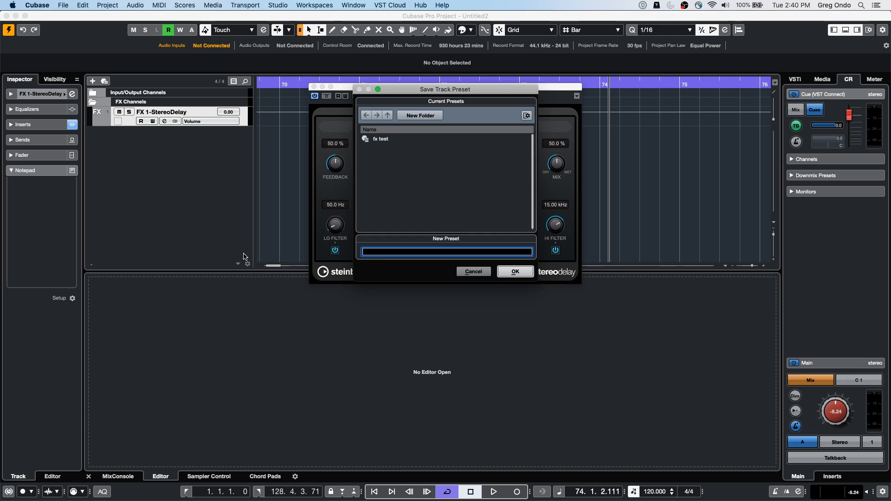
pyautogui.click(374, 139)
pyautogui.click(502, 272)
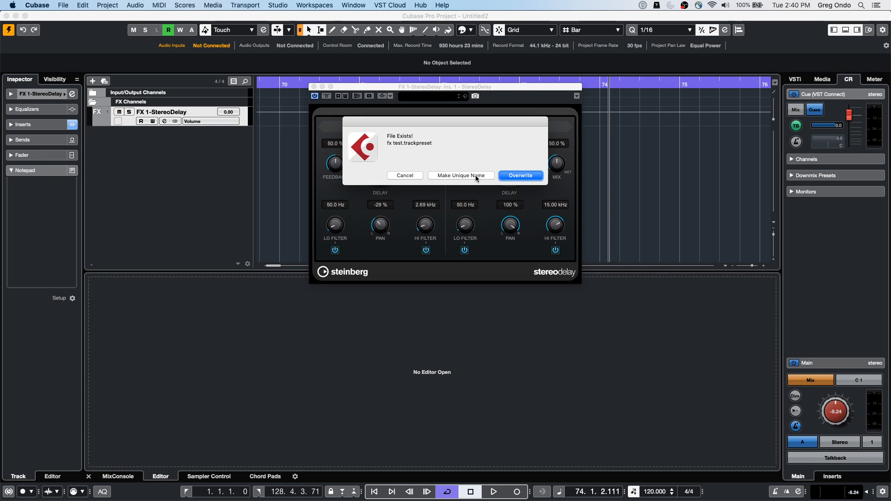
pyautogui.click(391, 178)
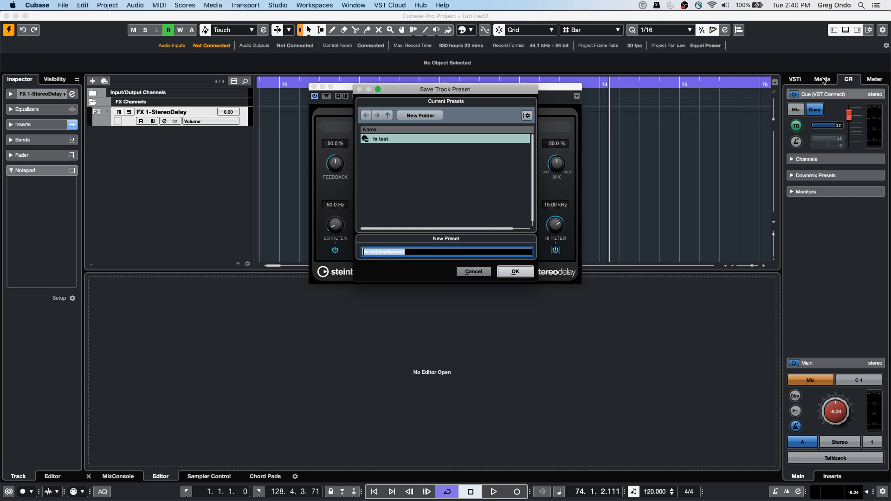
pyautogui.click(476, 272)
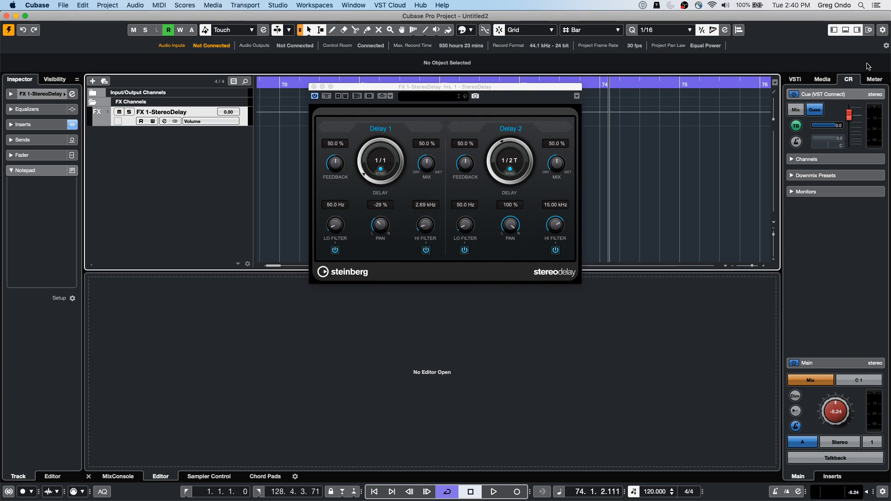
# Step: Browse the media presets down to the audio track presets
pyautogui.click(822, 80)
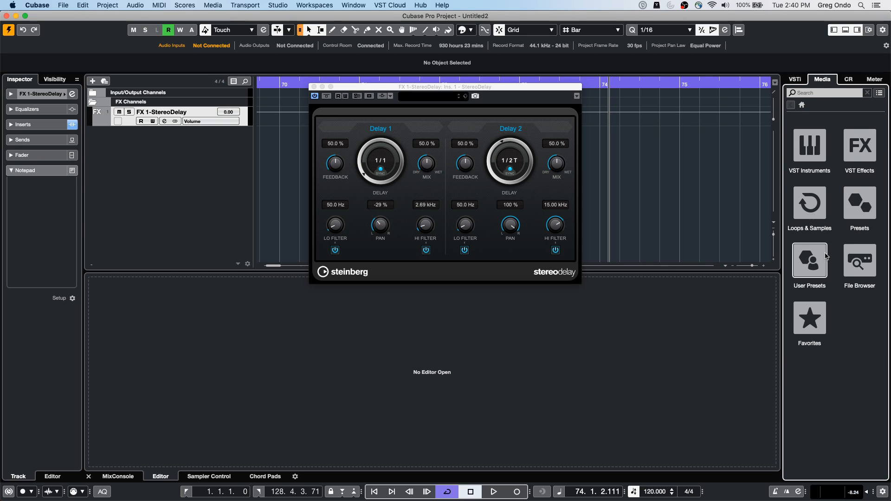
pyautogui.click(869, 211)
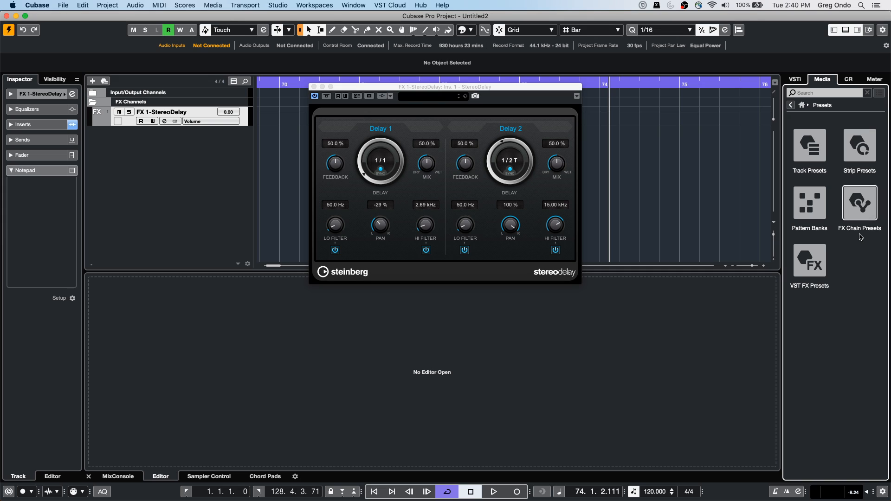
pyautogui.click(818, 154)
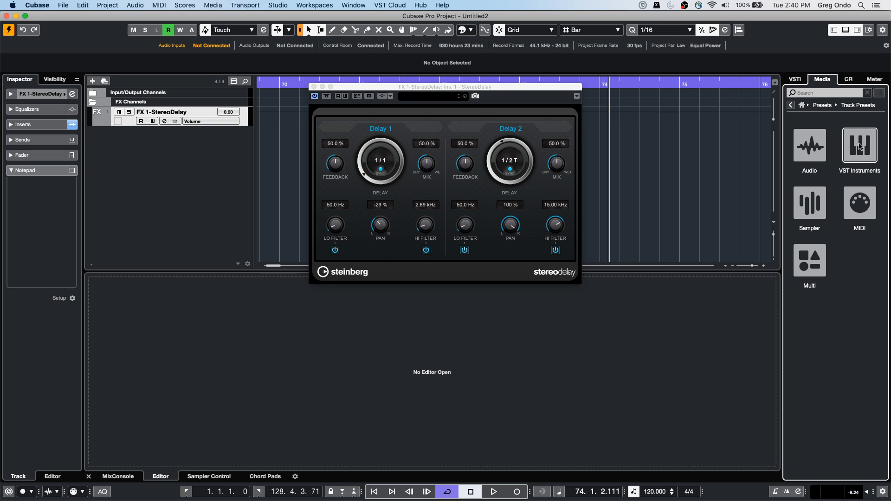
pyautogui.click(810, 145)
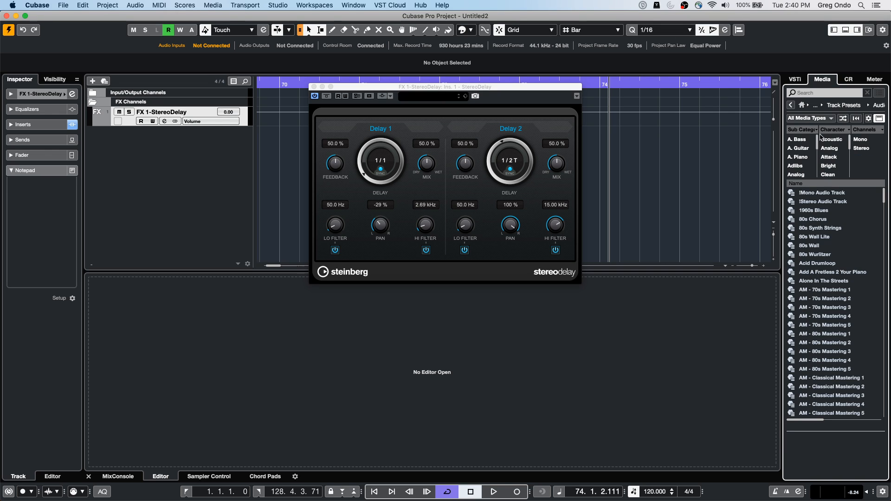
# Step: Go back to the track preset categories and search them for "fx"
pyautogui.click(817, 92)
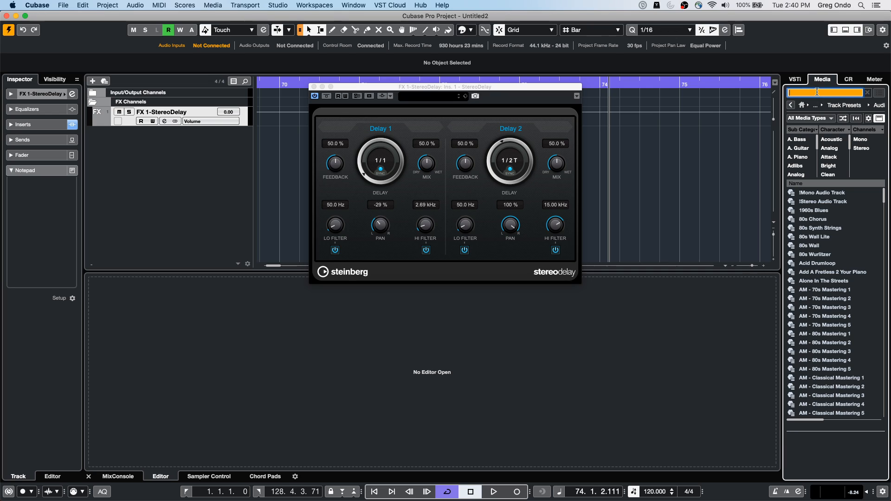
pyautogui.click(791, 105)
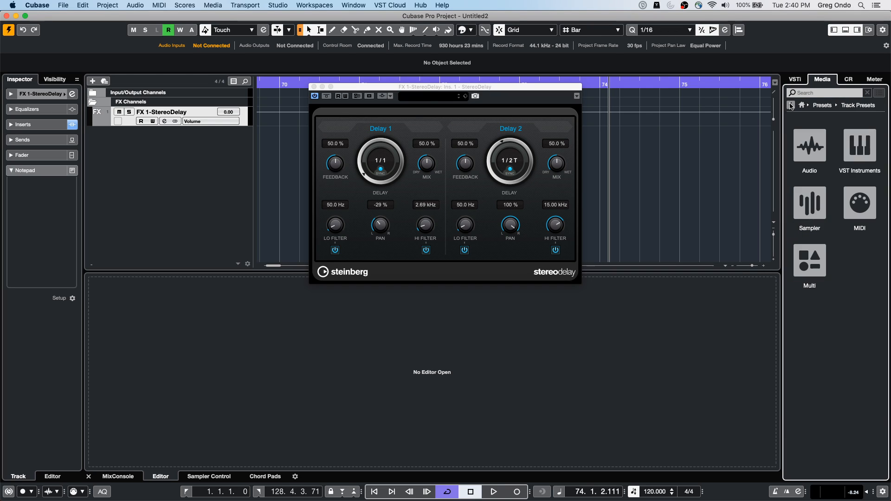
pyautogui.click(816, 92)
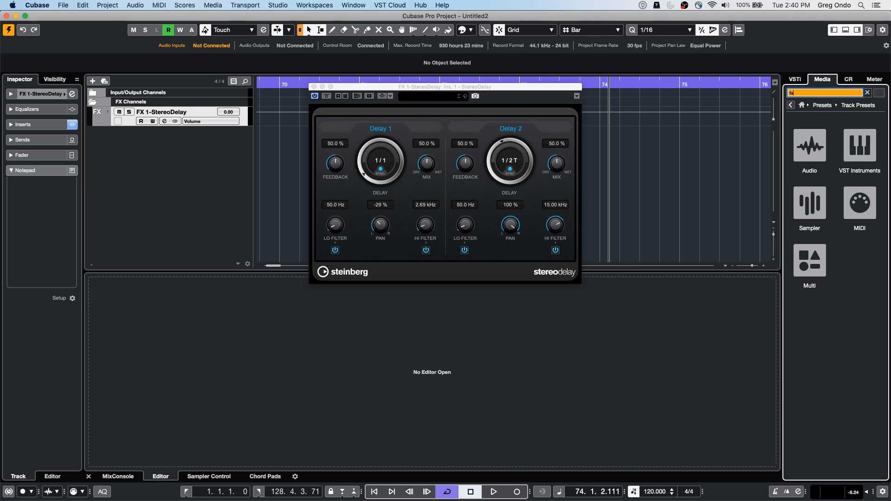
pyautogui.press('Return')
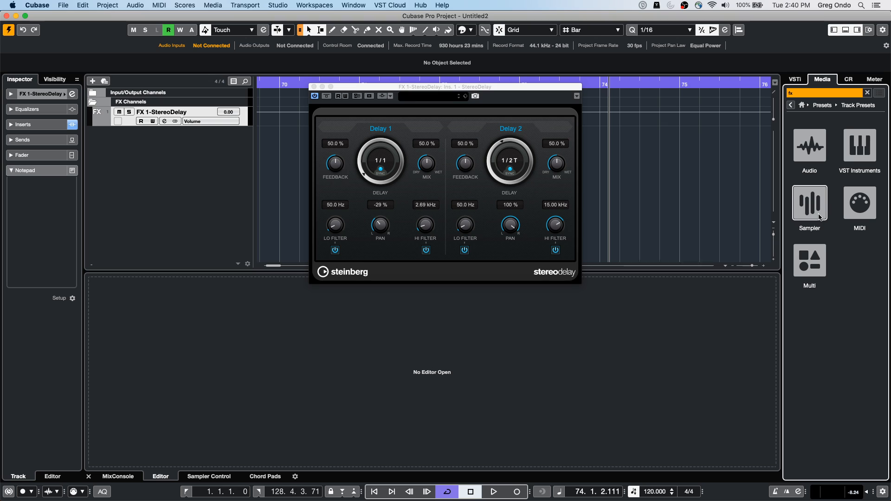
# Step: Look for the saved effect preset among the MIDI track presets using the "fx" search
pyautogui.click(875, 215)
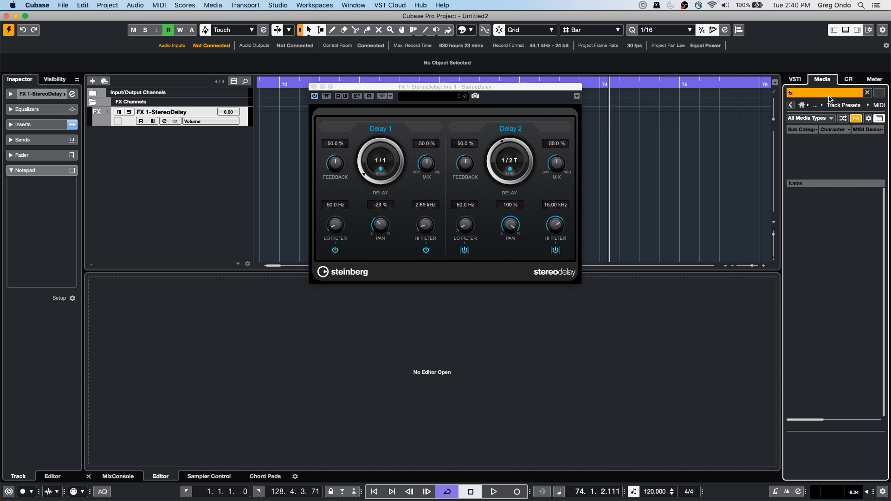
pyautogui.rightClick(135, 150)
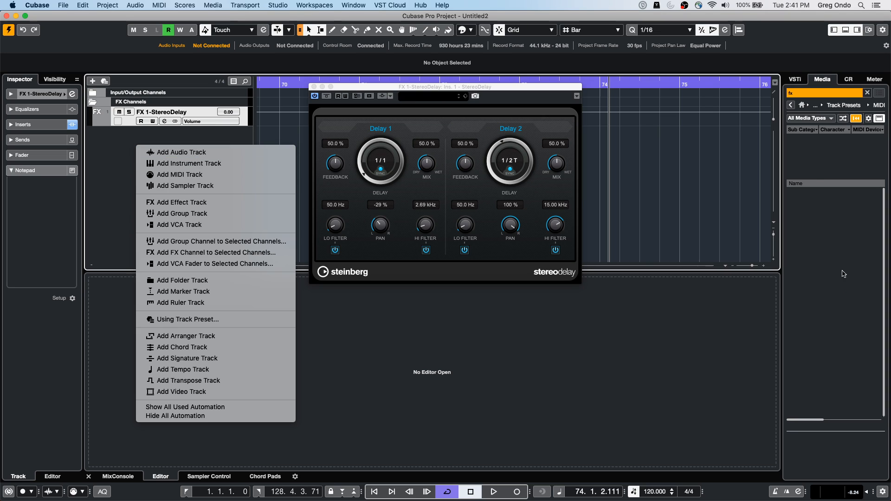
pyautogui.click(443, 102)
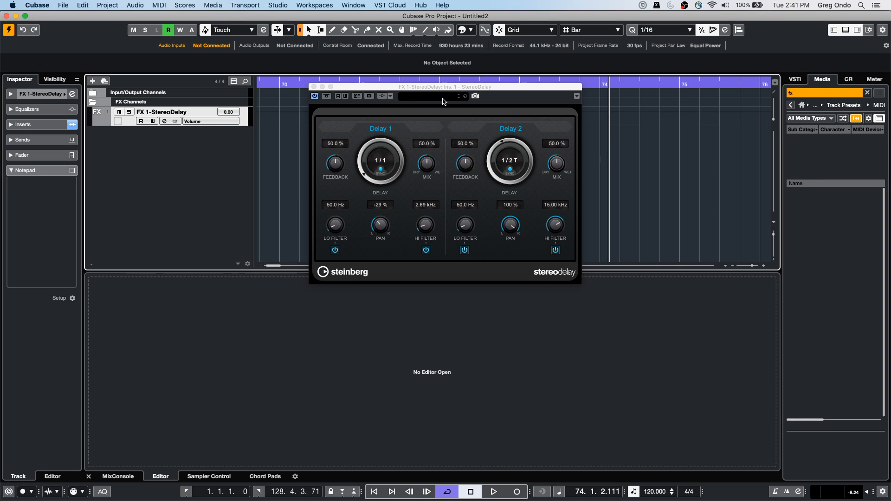
pyautogui.click(797, 92)
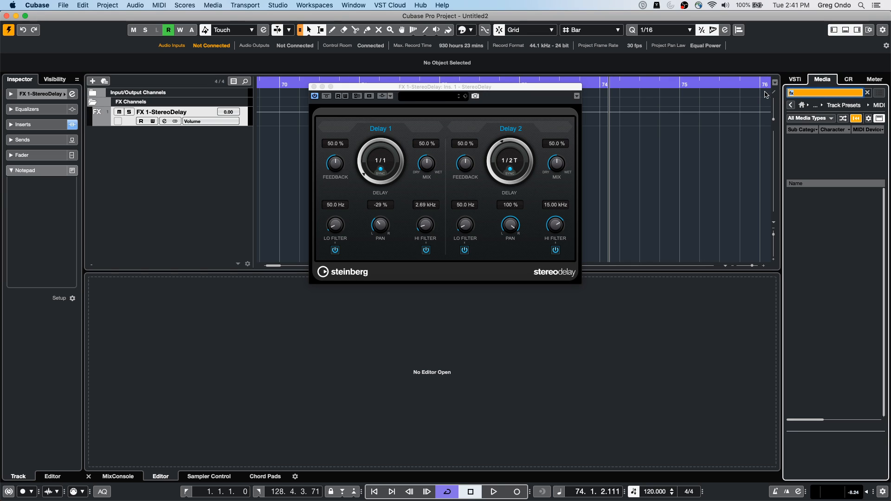
# Step: Add one stereo group track routed to Stereo Out, created outside a folder
pyautogui.rightClick(184, 150)
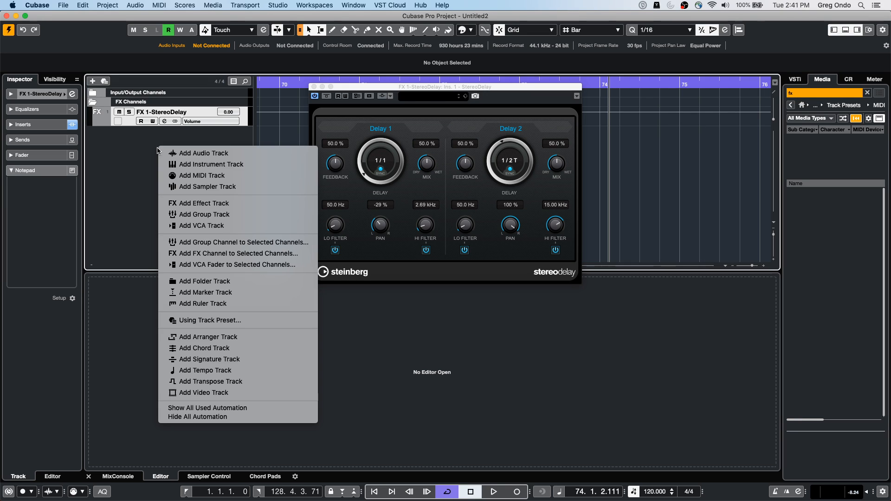
pyautogui.click(230, 215)
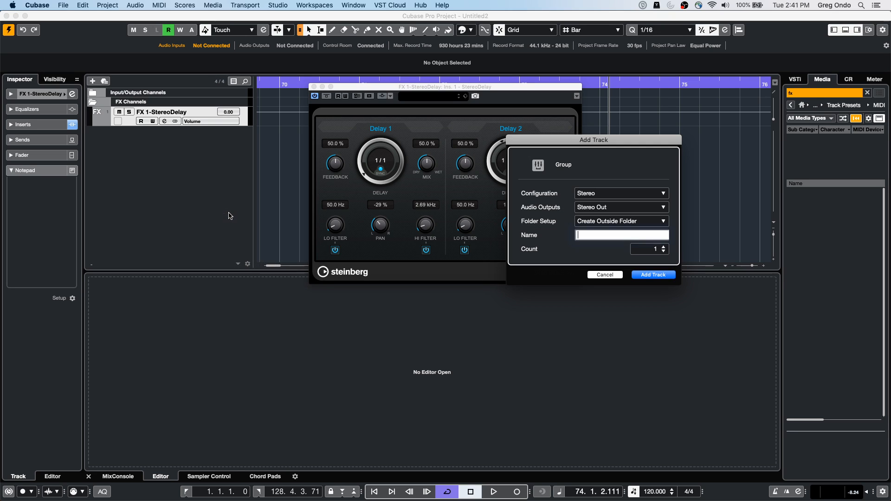
pyautogui.click(644, 274)
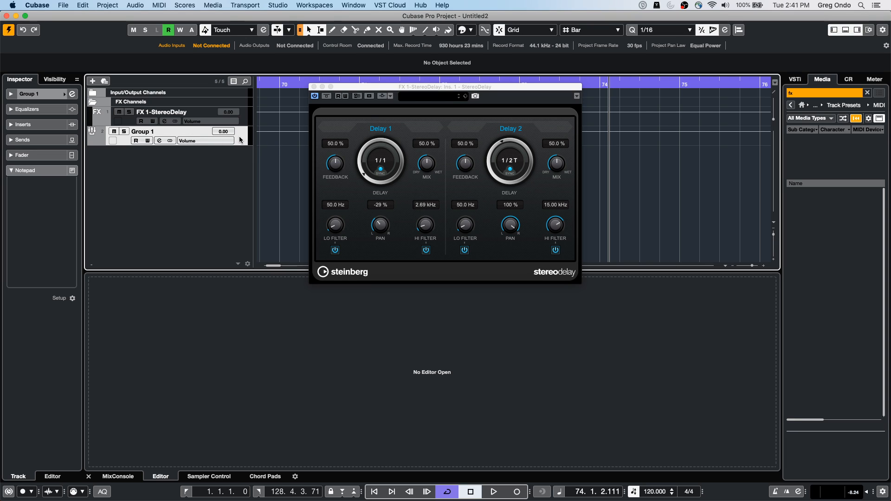
# Step: Load the StereoDelay effect into the first insert slot of the new group track
pyautogui.click(33, 125)
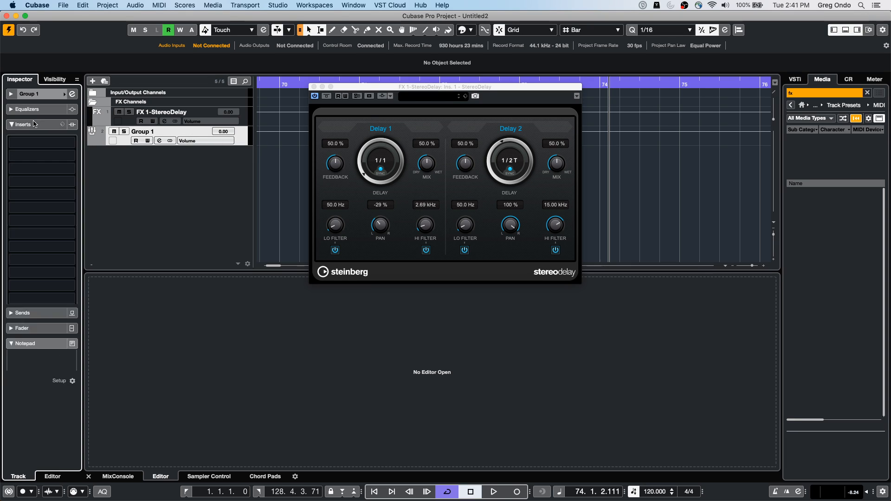
pyautogui.click(40, 143)
pyautogui.click(30, 175)
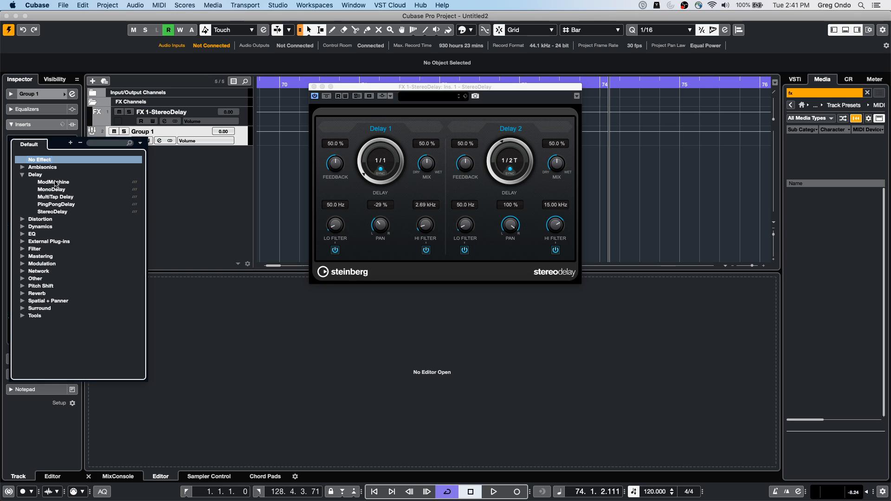
pyautogui.click(62, 213)
# Step: Rename the group track as "fx test 2"
pyautogui.click(164, 133)
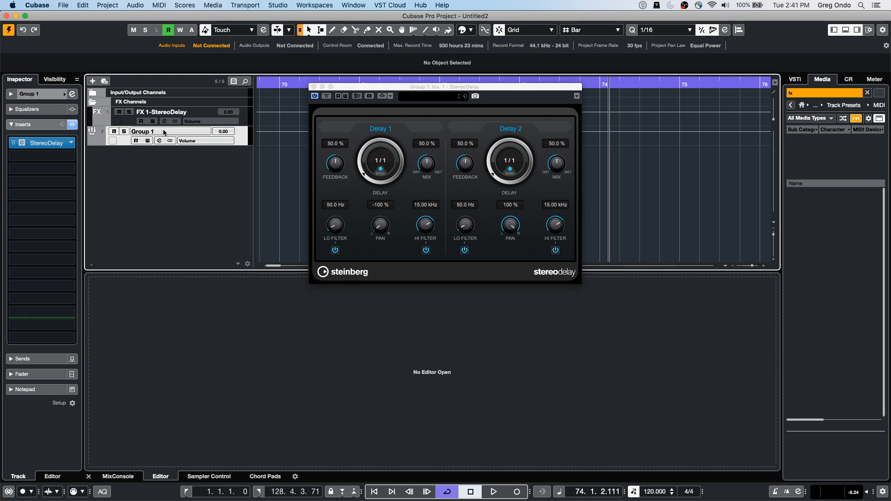
pyautogui.doubleClick(163, 132)
pyautogui.write('fx test 2')
pyautogui.press('Return')
# Step: Save the group track's settings as a track preset named "fx test 2"
pyautogui.rightClick(209, 138)
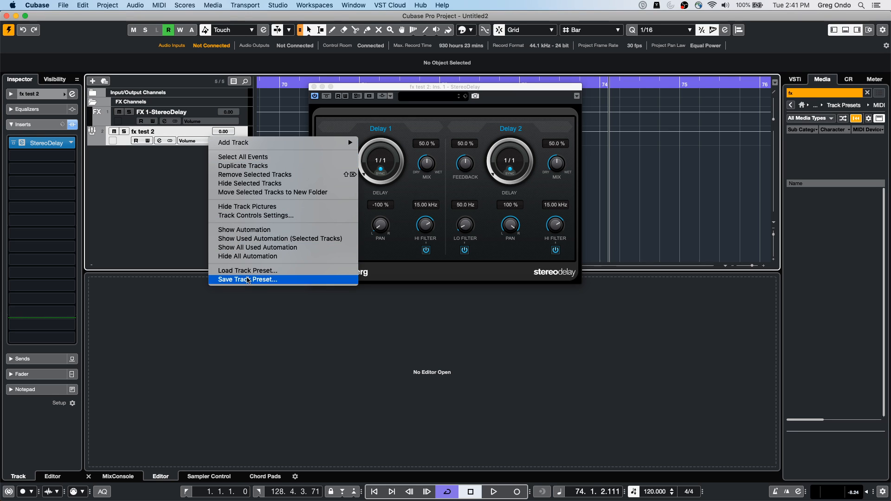
pyautogui.click(248, 280)
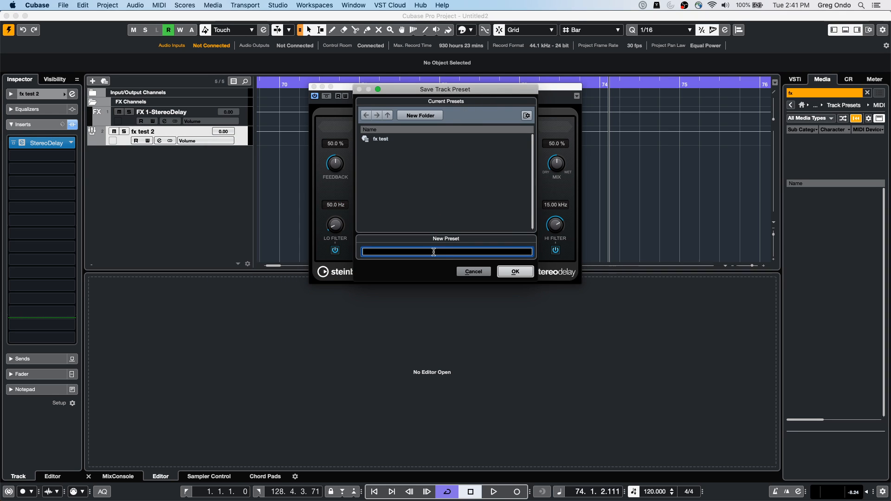
pyautogui.write('fx')
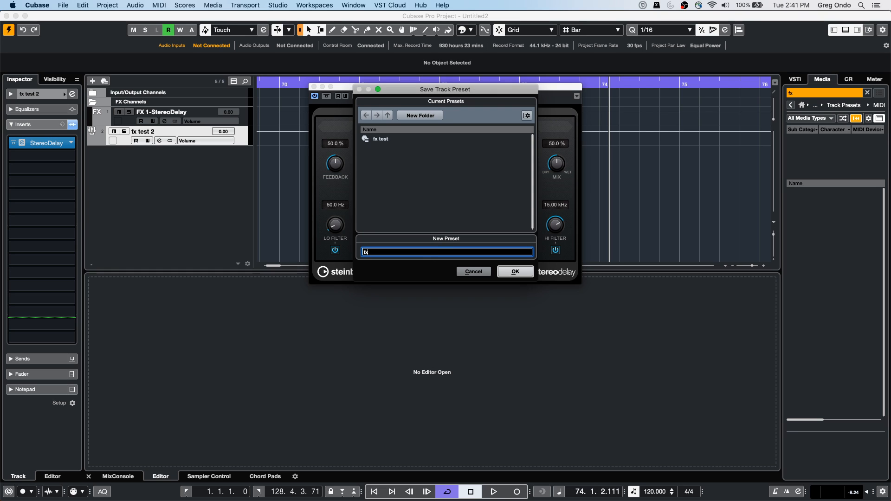
pyautogui.write(' test 2')
pyautogui.press('Return')
pyautogui.click(513, 274)
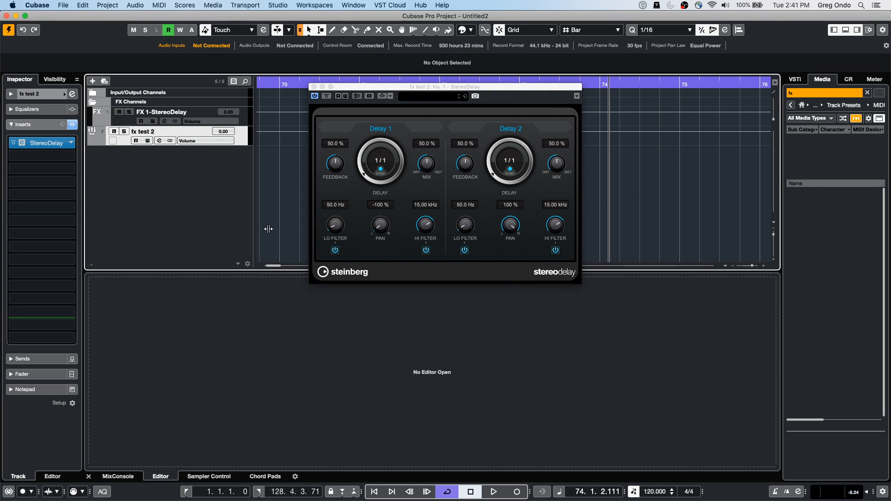
# Step: Filter the track presets to TrackPreset Audio and try to add a track from the "fx test" preset
pyautogui.rightClick(164, 177)
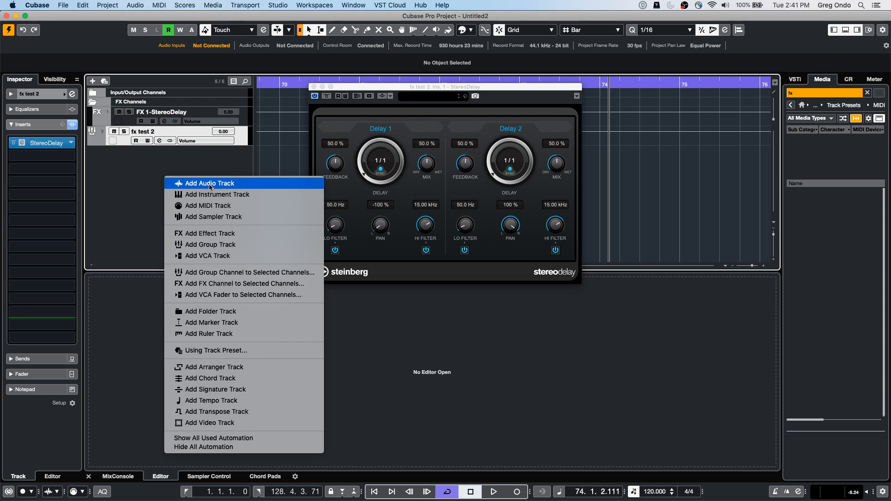
pyautogui.click(139, 173)
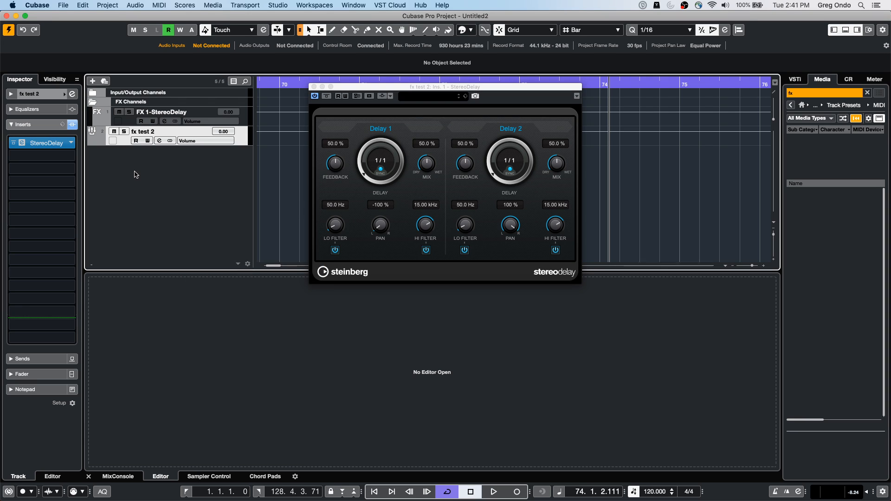
pyautogui.rightClick(223, 178)
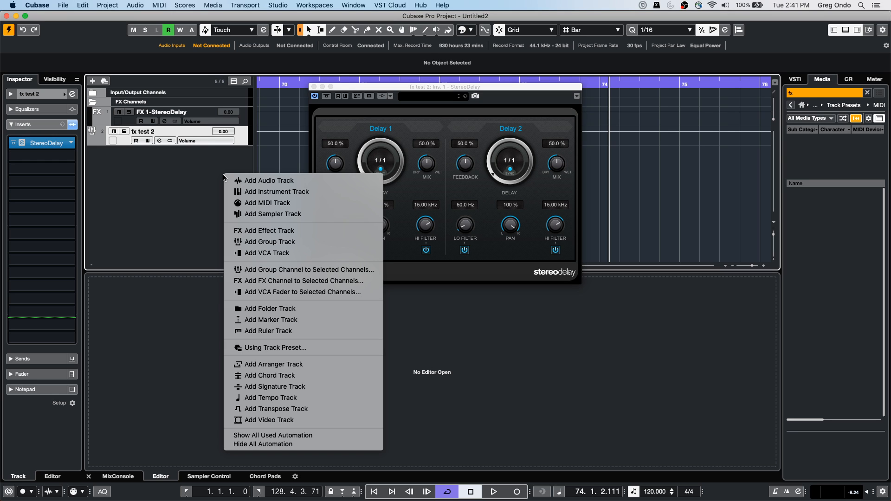
pyautogui.click(304, 348)
pyautogui.click(371, 247)
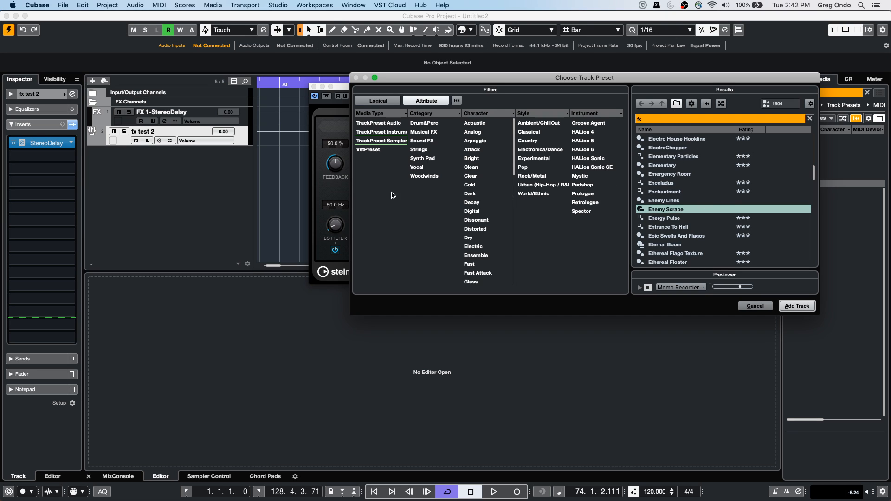
pyautogui.click(397, 124)
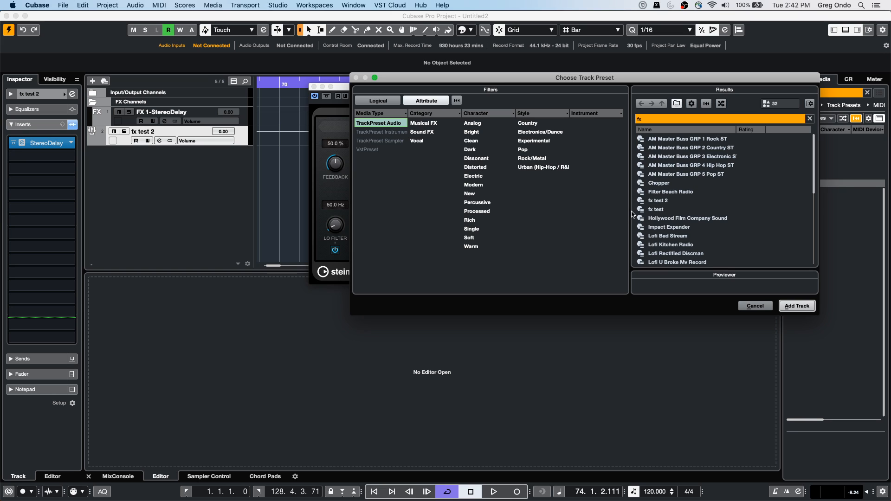
pyautogui.click(671, 211)
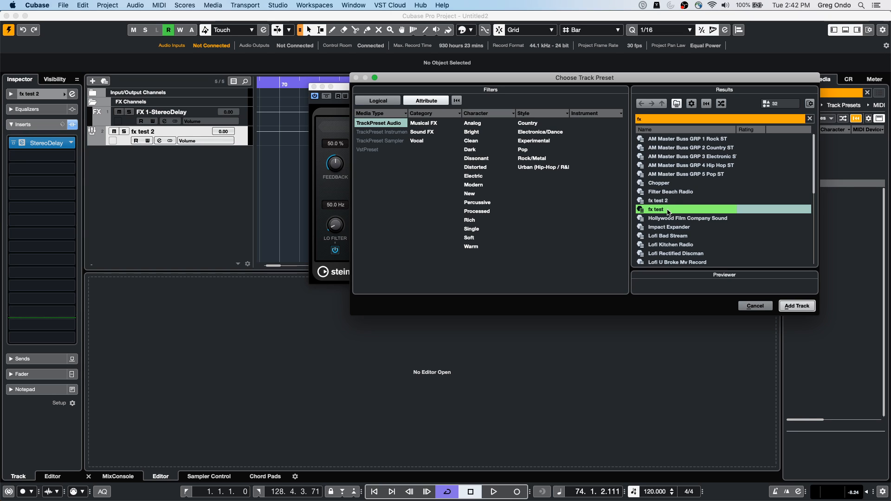
pyautogui.click(797, 305)
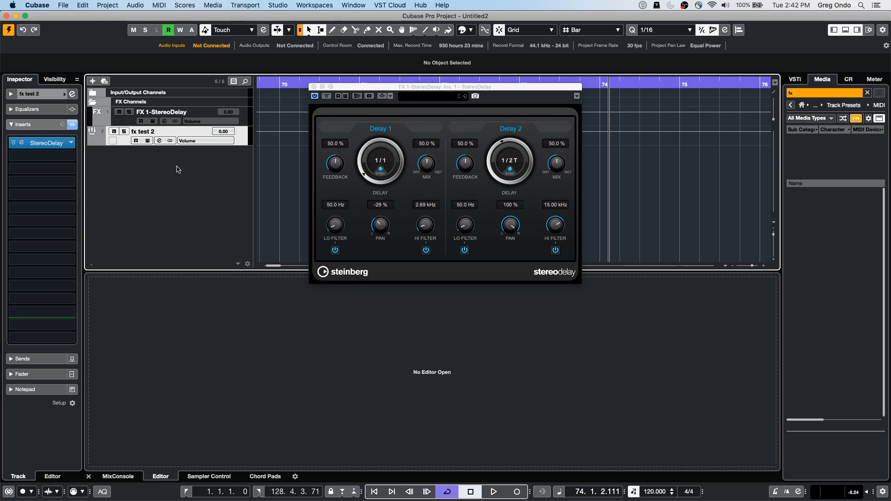
# Step: Close the StereoDelay window and remove the FX Channels folder, its effect track and the "fx test 2" group track
pyautogui.click(314, 87)
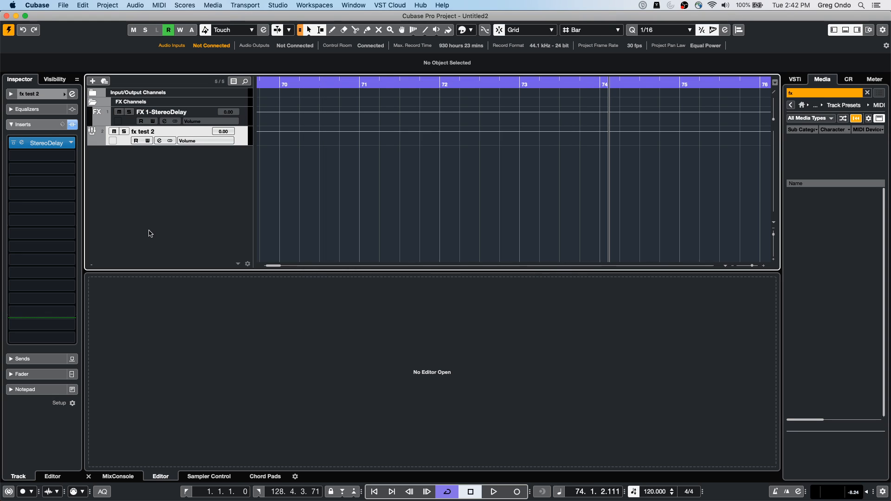
pyautogui.rightClick(161, 184)
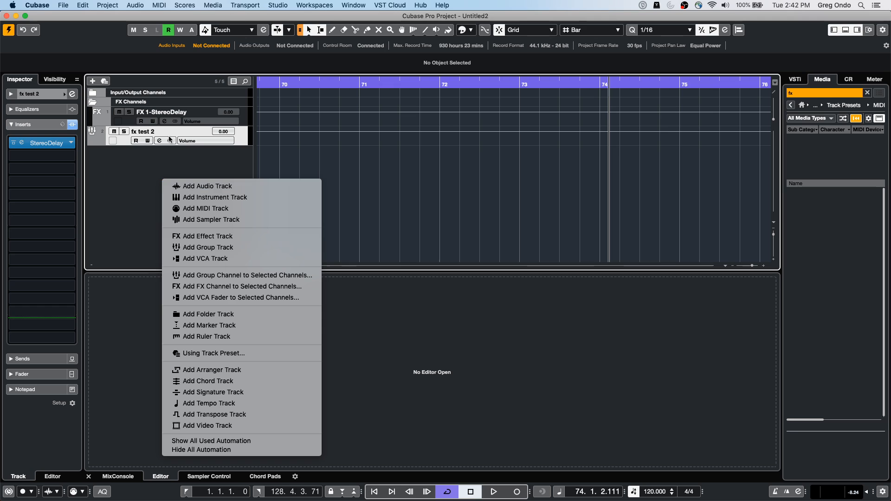
pyautogui.click(127, 181)
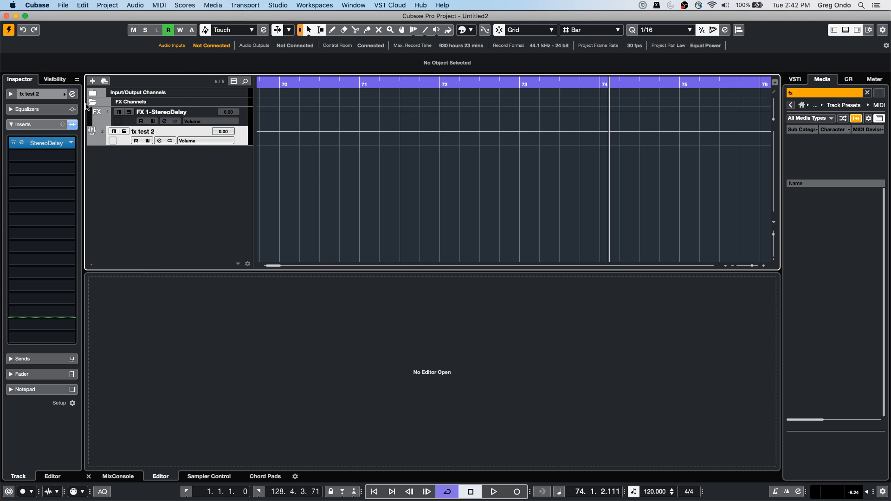
pyautogui.click(196, 101)
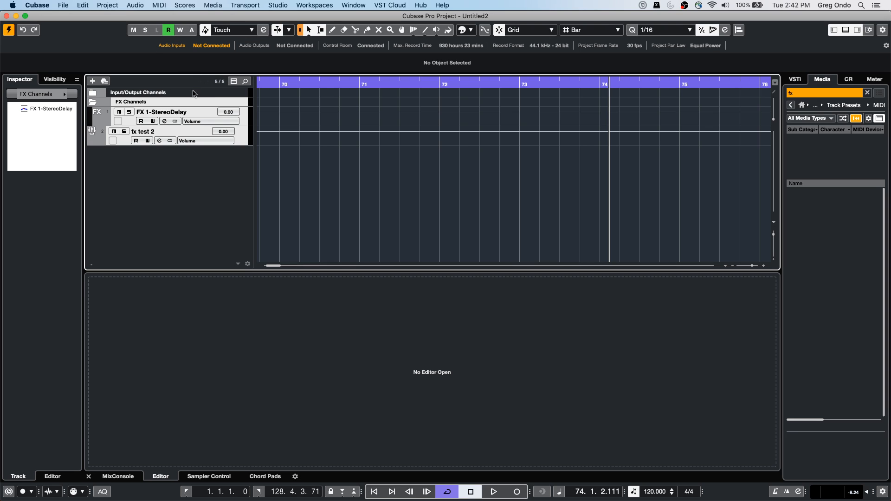
pyautogui.rightClick(195, 102)
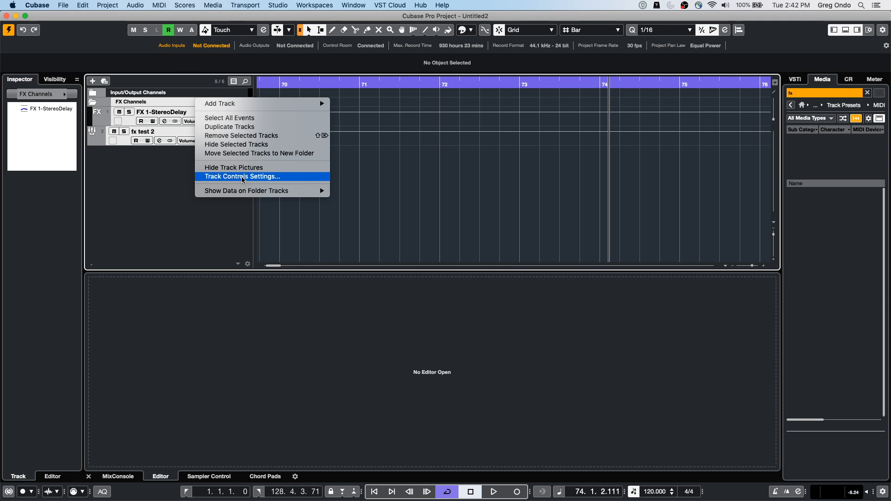
pyautogui.click(241, 135)
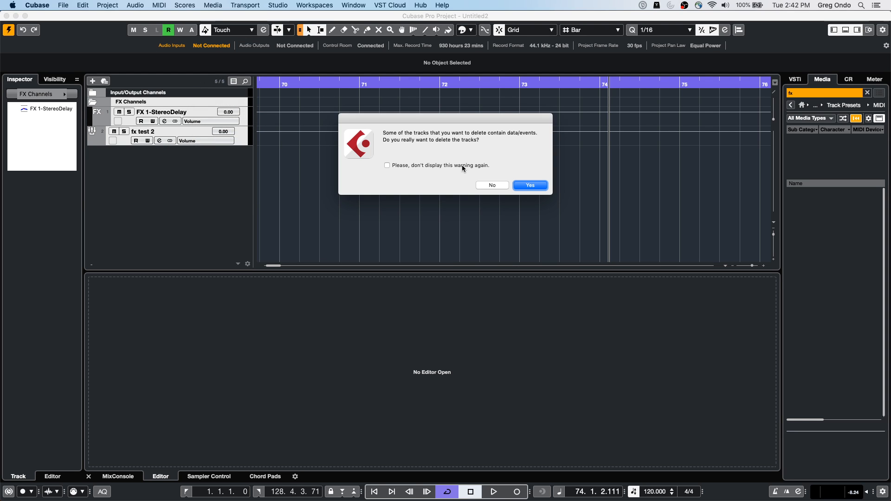
pyautogui.click(523, 186)
# Step: Try twice to add a track from the "fx test" preset in the emptied project
pyautogui.rightClick(166, 126)
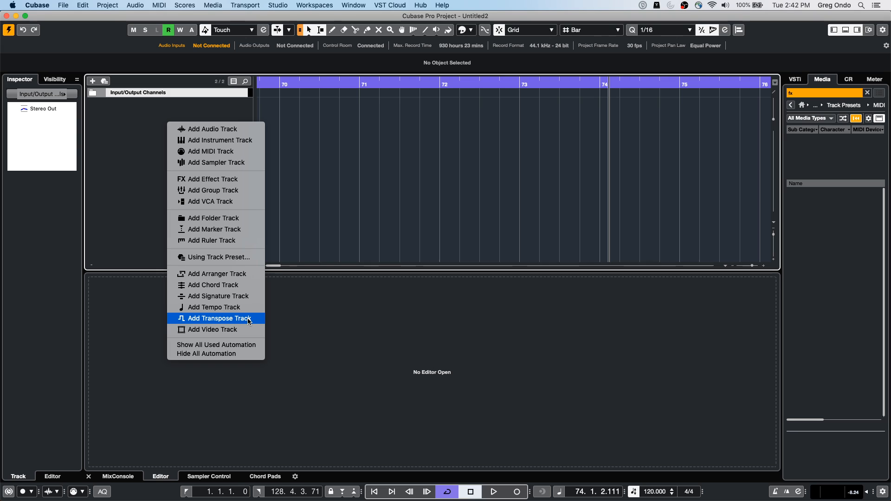
pyautogui.click(245, 258)
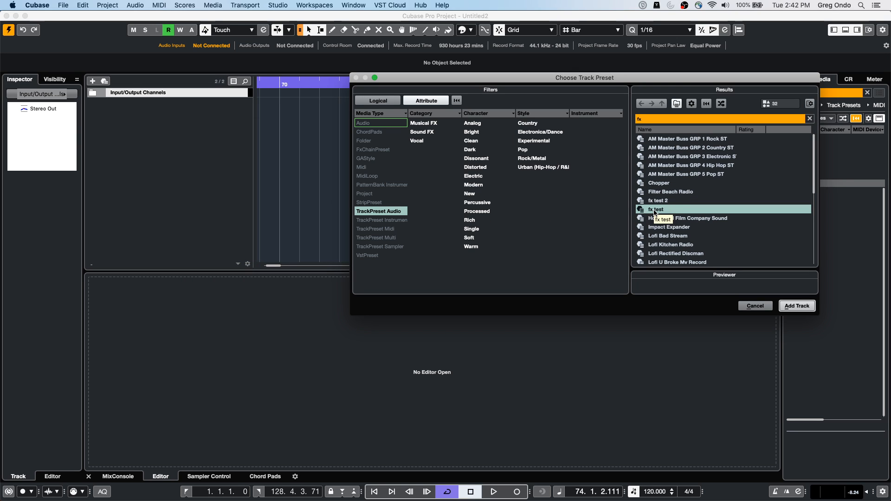
pyautogui.doubleClick(654, 210)
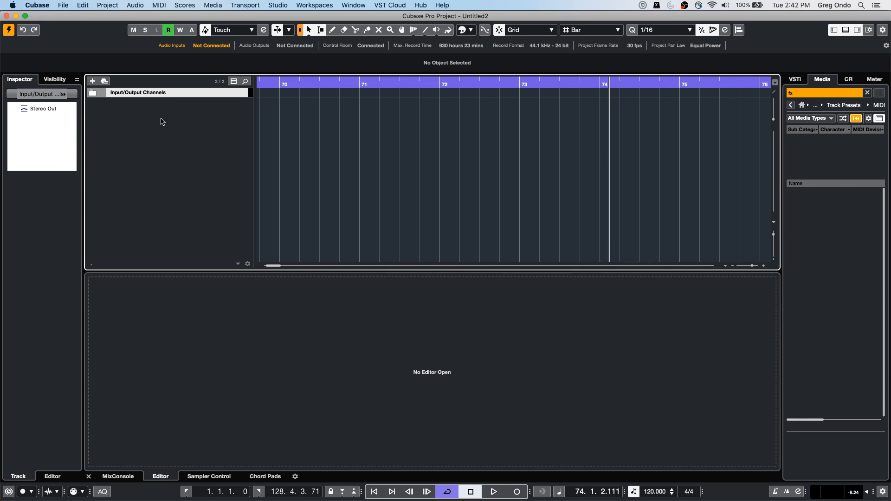
pyautogui.rightClick(161, 120)
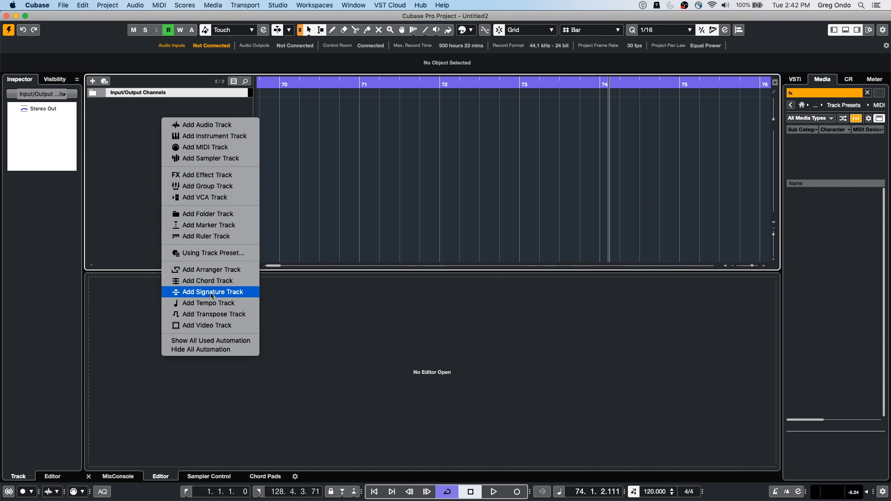
pyautogui.click(218, 254)
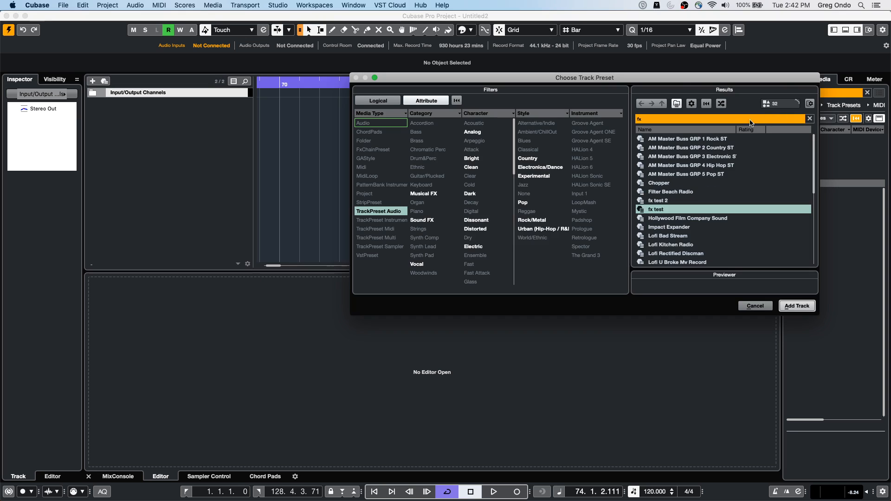
pyautogui.doubleClick(662, 209)
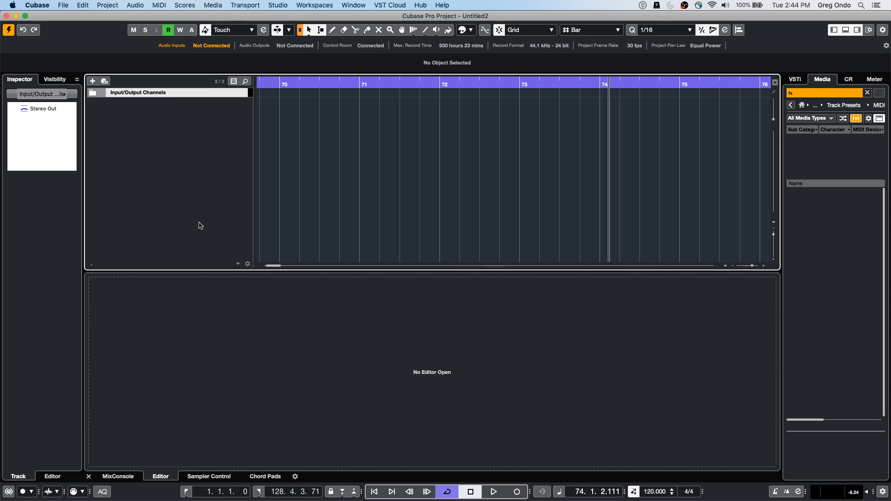
# Step: Add nine stereo audio tracks routed to Stereo Out, with UR24C Input 1 (Mono) as the audio input
pyautogui.rightClick(136, 129)
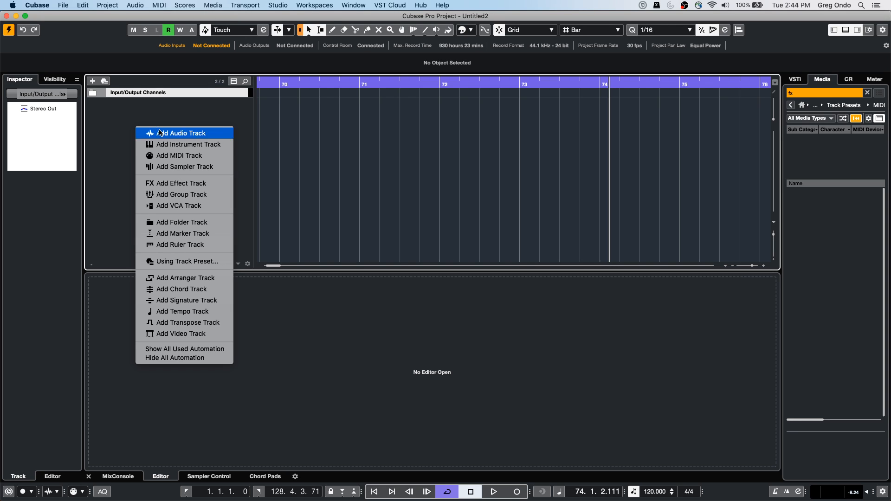
pyautogui.click(212, 135)
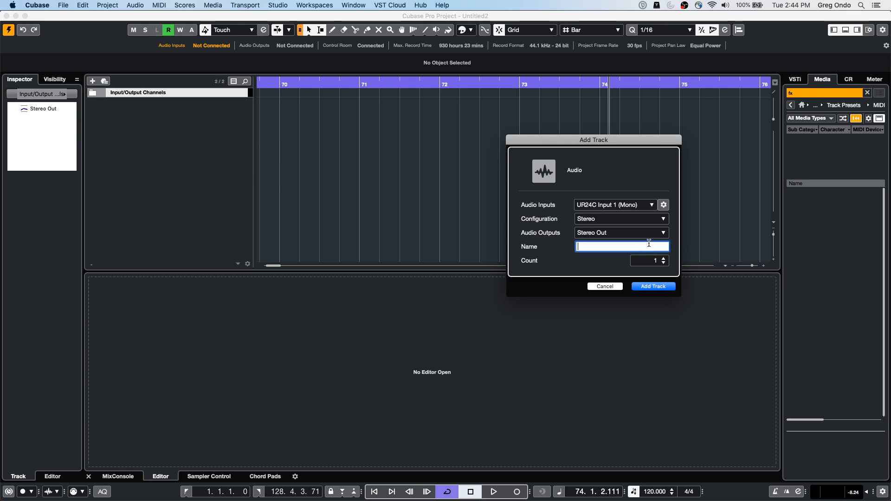
pyautogui.scroll(8, 662, 260)
pyautogui.click(653, 286)
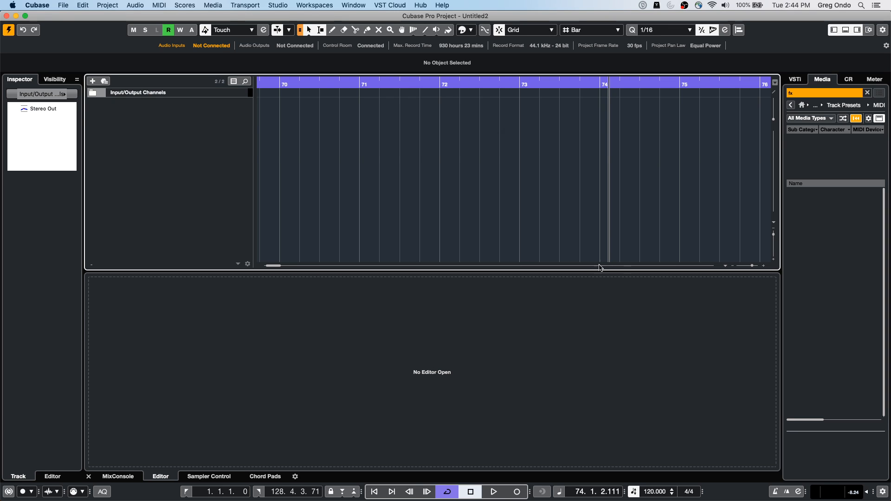
# Step: Hide individual audio tracks such as Audio 03, Audio 05 and Audio 07 through track visibility and show them again
pyautogui.click(55, 80)
pyautogui.click(13, 129)
pyautogui.click(13, 152)
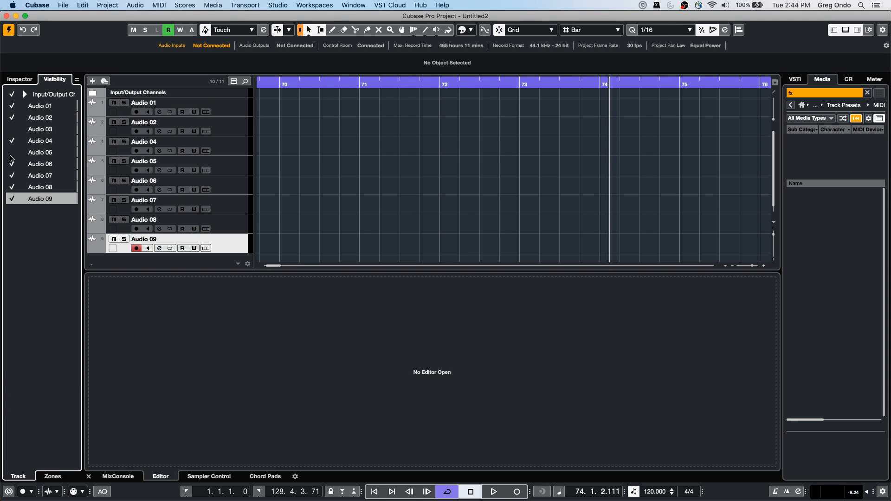
pyautogui.click(14, 176)
pyautogui.click(13, 129)
pyautogui.click(12, 153)
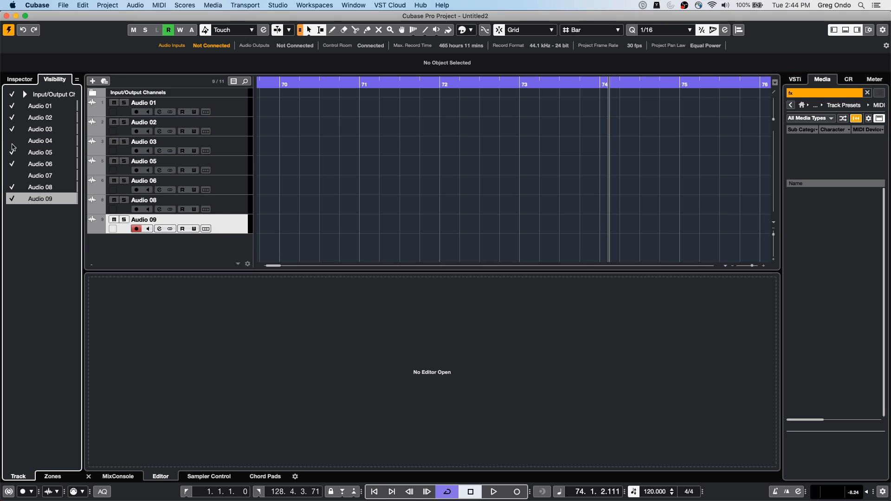
pyautogui.click(14, 175)
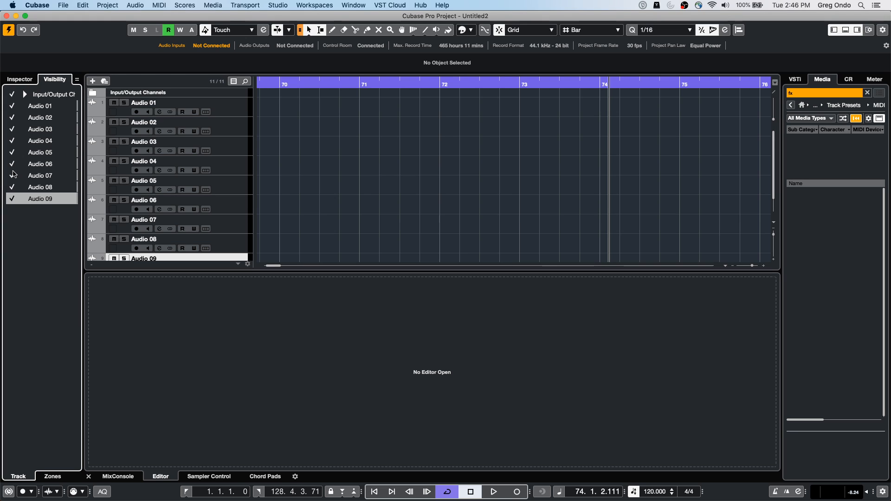
# Step: Switch to the CX Audio project, activate it and place the zoomed-in cursor at bar 20
pyautogui.click(355, 7)
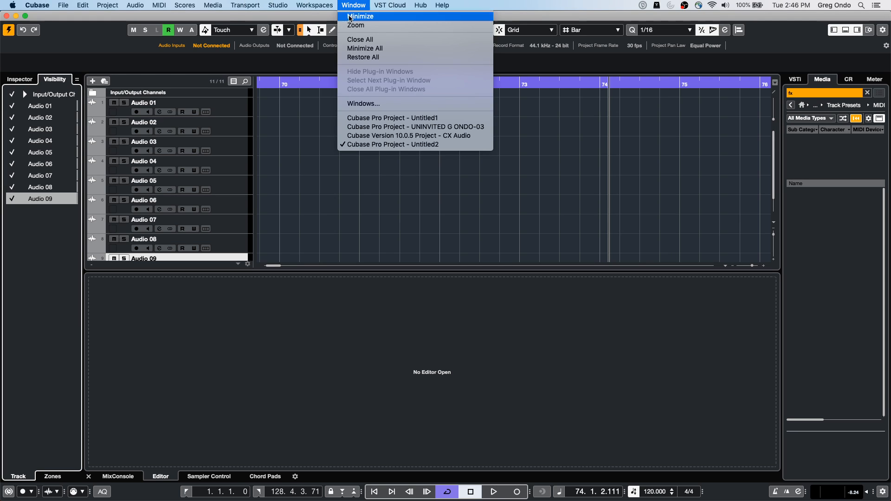
pyautogui.click(445, 137)
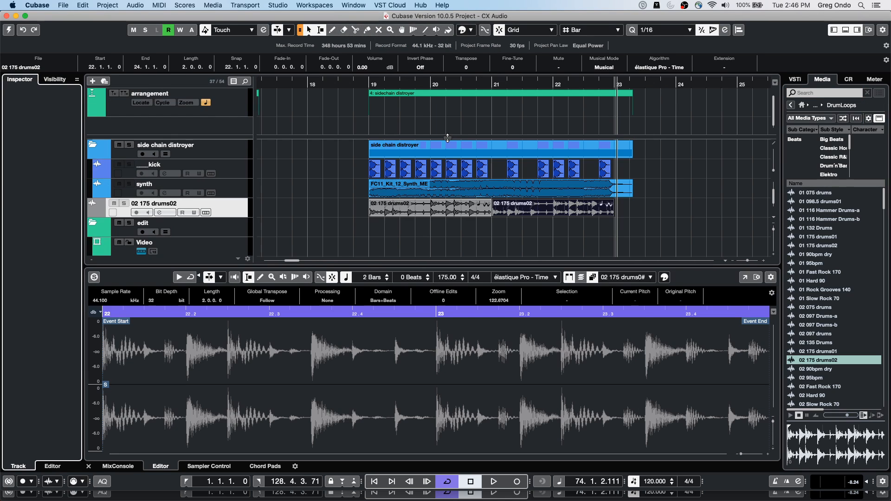
pyautogui.click(13, 31)
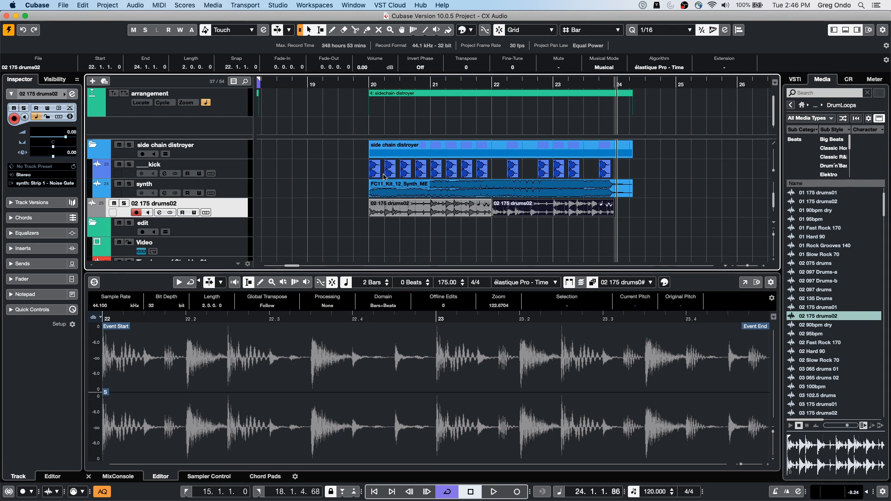
pyautogui.moveTo(369, 85); pyautogui.dragTo(370, 95)
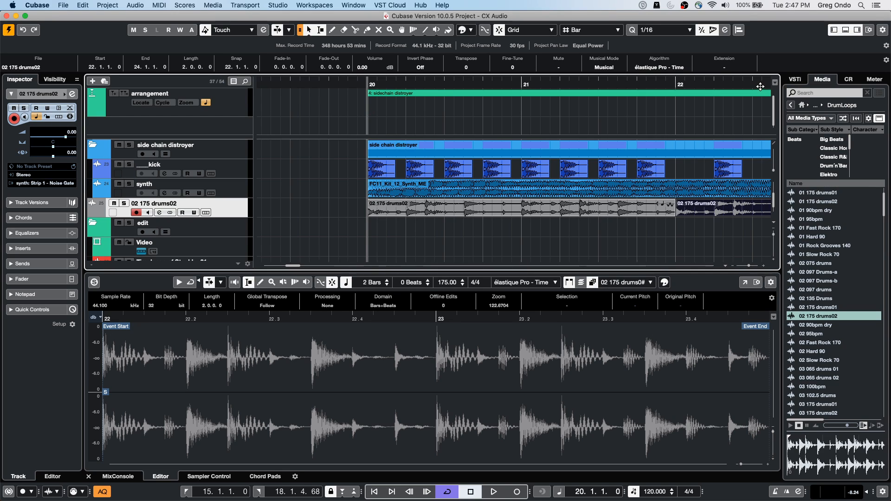
# Step: Browse Loops & Samples to the GA Library and filter its samples to the Kick Drum sub category
pyautogui.click(789, 109)
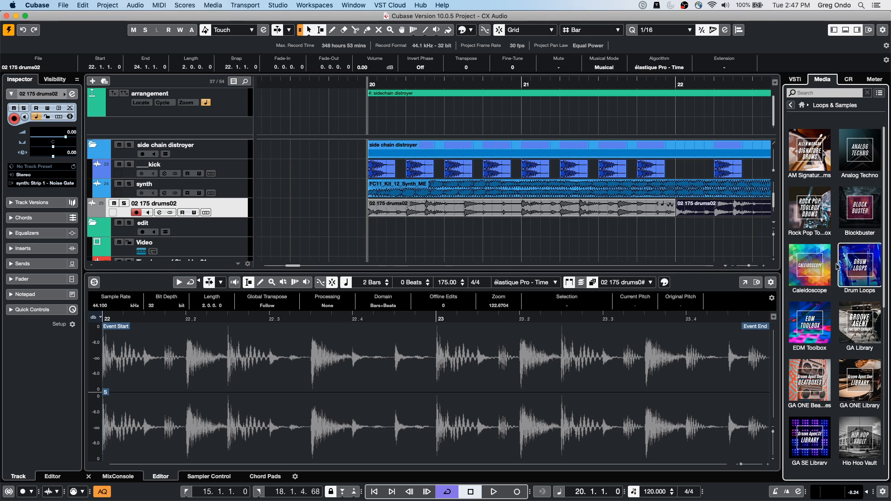
pyautogui.click(863, 383)
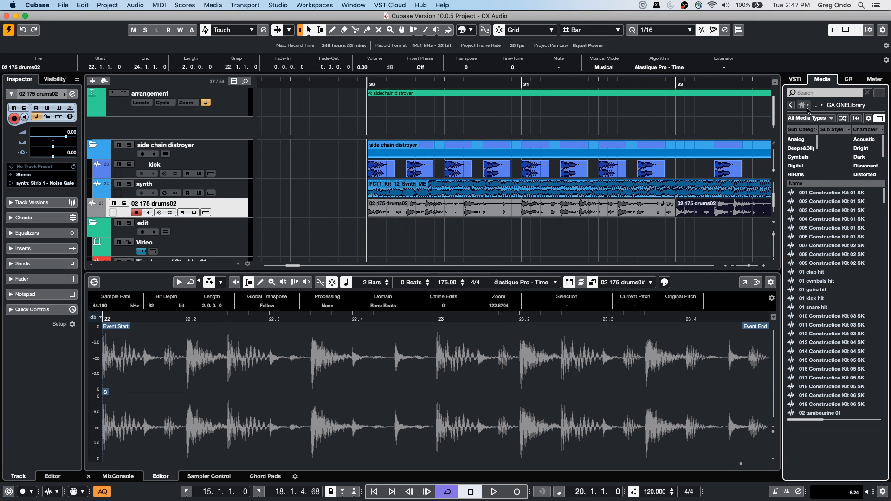
pyautogui.click(791, 105)
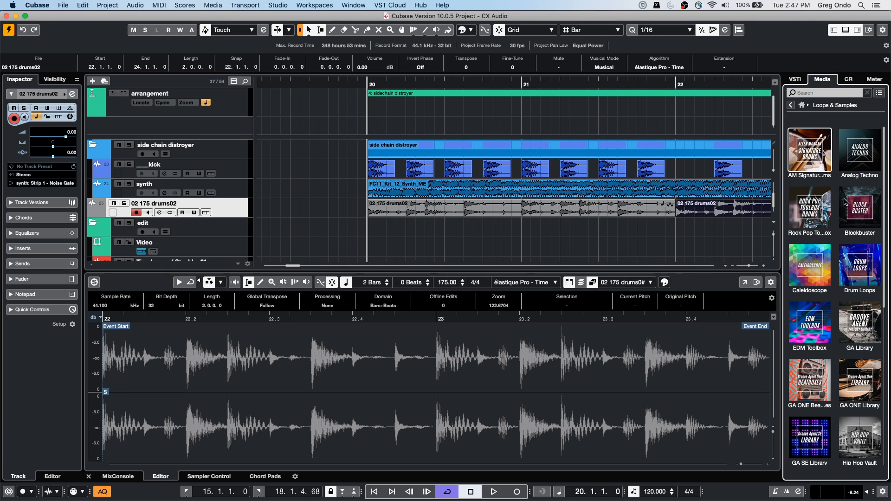
pyautogui.click(868, 330)
pyautogui.scroll(-3, 804, 166)
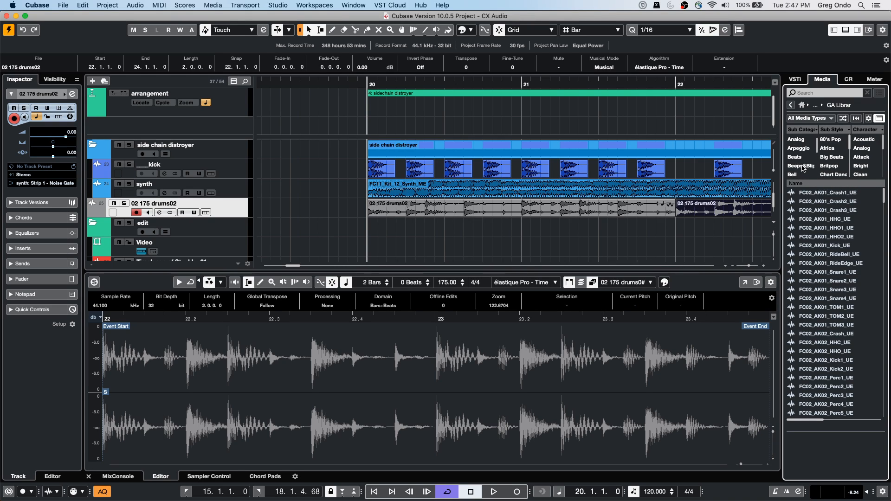
pyautogui.scroll(-5, 804, 168)
pyautogui.scroll(-3, 804, 168)
pyautogui.click(802, 174)
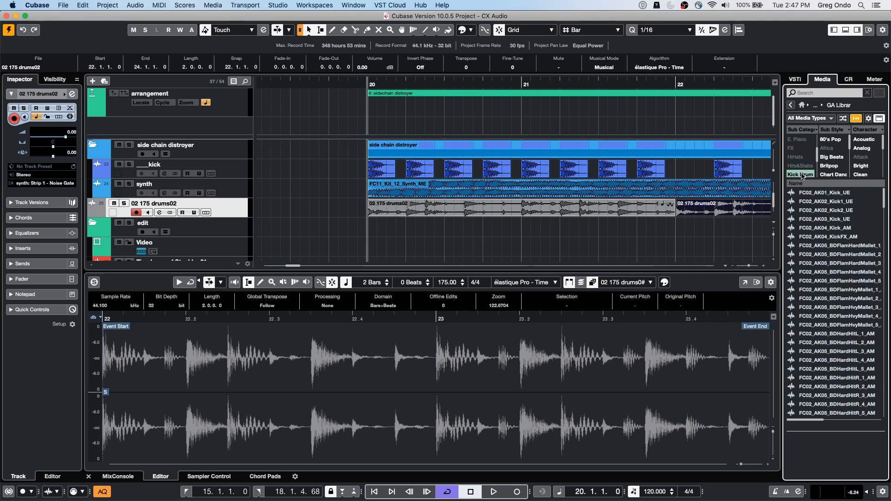
# Step: Audition kick drum samples from FC02_AK04_Kick_AM downward and return to that sample
pyautogui.click(817, 228)
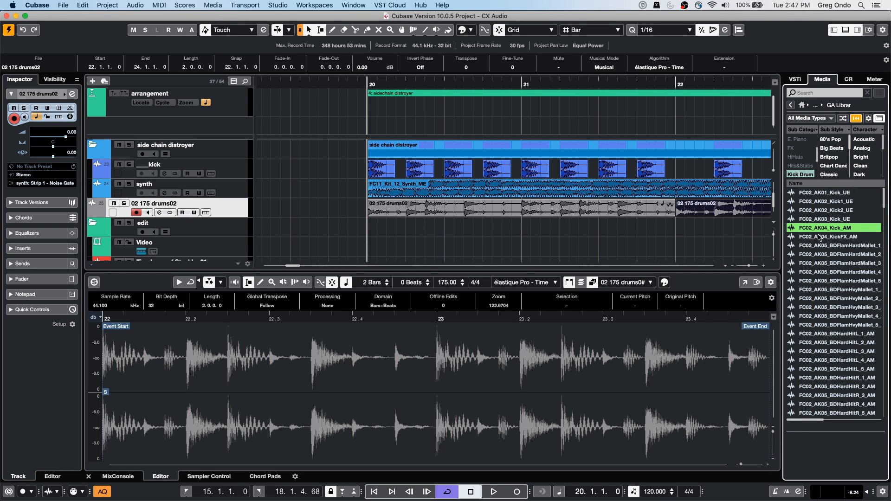
pyautogui.press('Down')
pyautogui.press('Down')
pyautogui.press('Down')
pyautogui.click(813, 228)
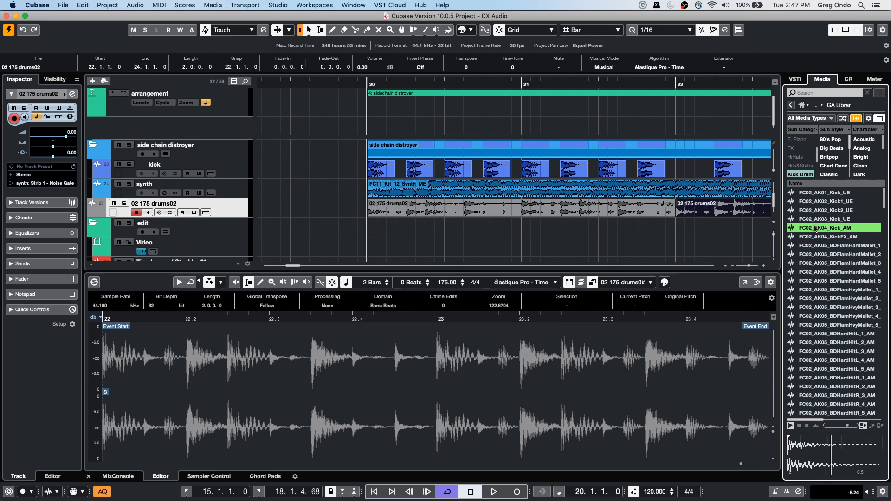
# Step: Replace all matching kick track events with FC02_AK04_Kick_AM and again with FC02_AK05_BDHardHitL_1_AM
pyautogui.moveTo(813, 228); pyautogui.dragTo(365, 177)
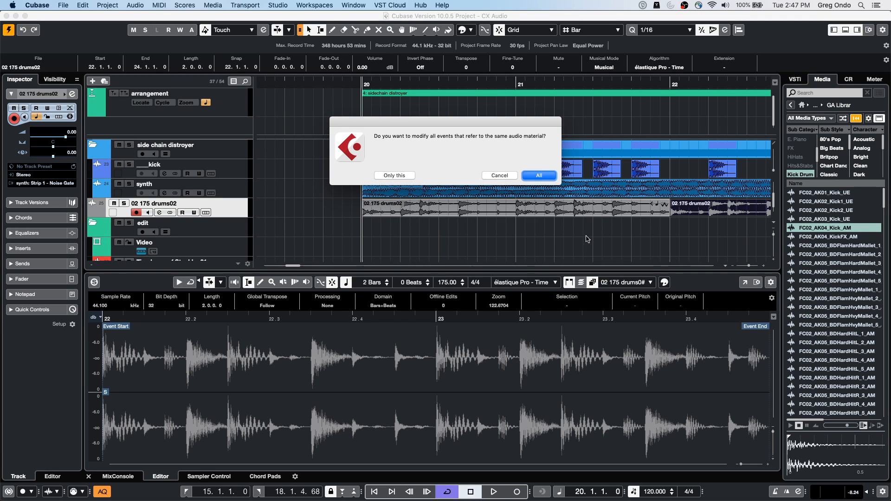
pyautogui.click(545, 177)
pyautogui.moveTo(819, 333); pyautogui.dragTo(403, 207)
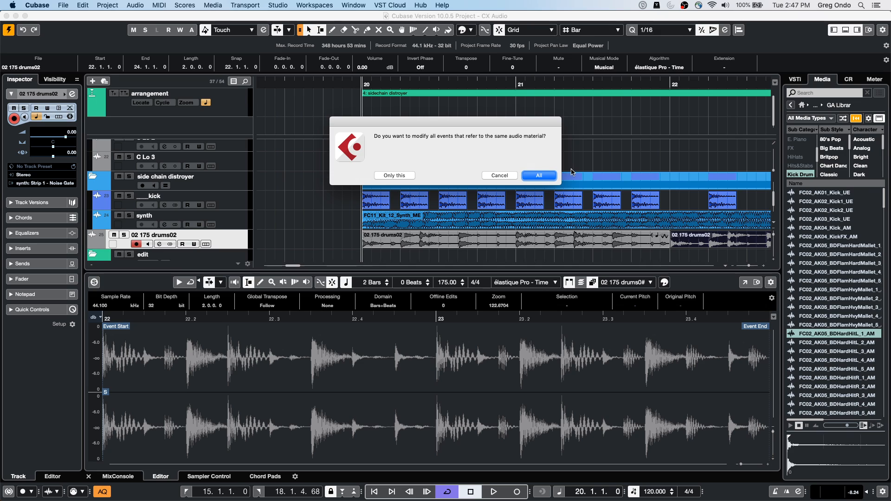
pyautogui.click(534, 175)
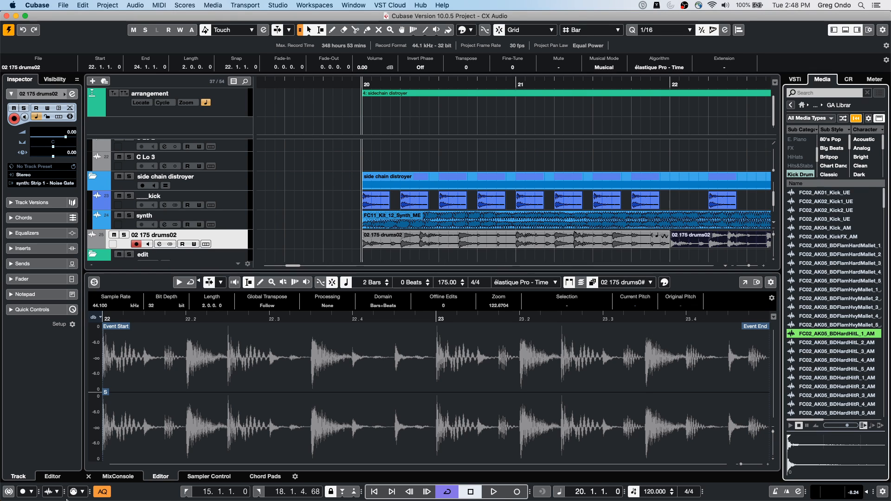
# Step: Show the MixConsole with its toolbar in the lower zone, and open and close it as a separate window
pyautogui.click(117, 478)
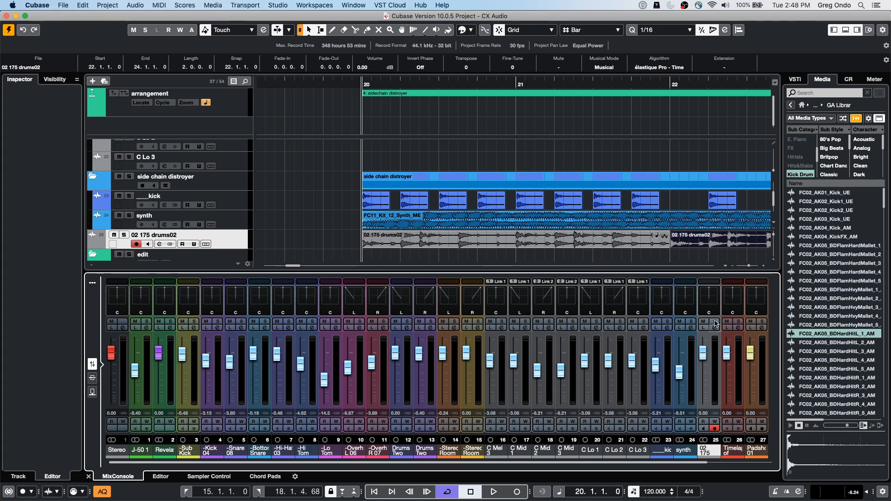
pyautogui.click(93, 284)
pyautogui.click(756, 283)
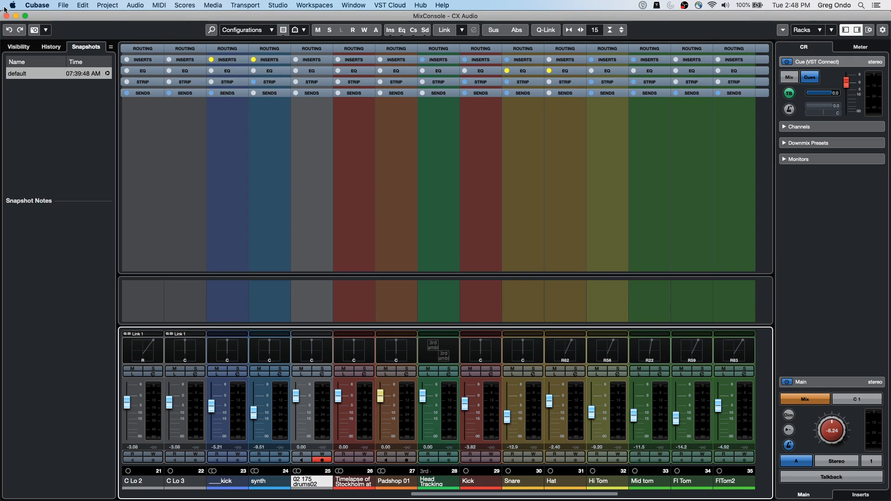
pyautogui.moveTo(47, 16); pyautogui.dragTo(190, 56)
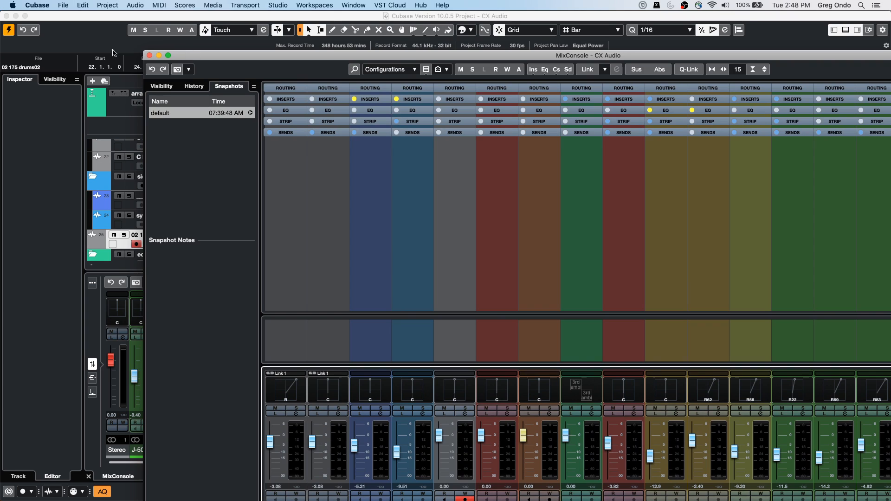
pyautogui.click(149, 56)
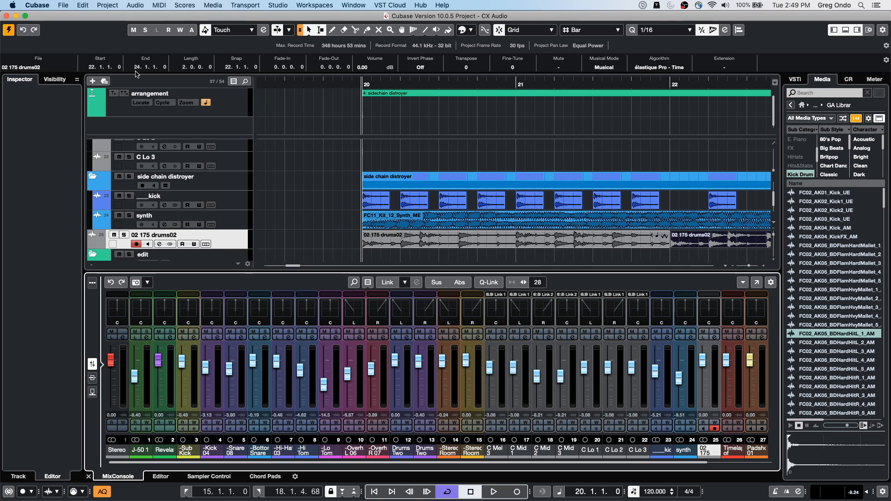
# Step: Switch back to the Untitled2 project and show the MixConsole in its lower zone
pyautogui.click(380, 6)
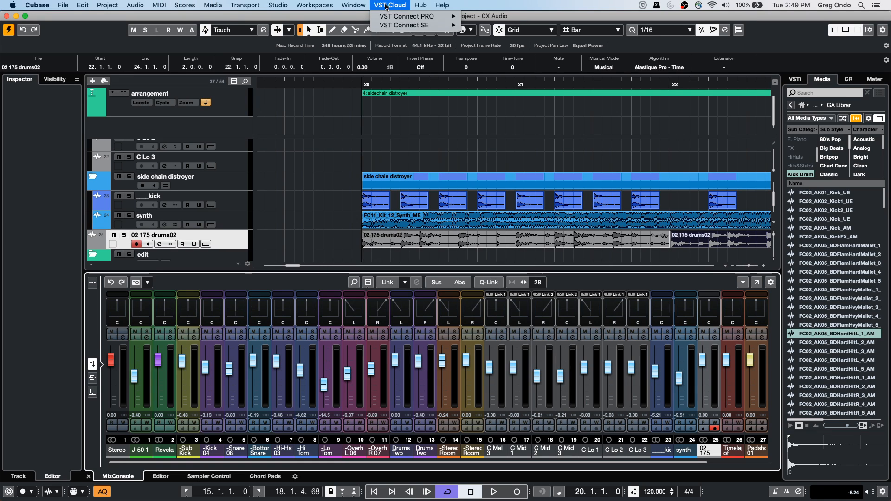
pyautogui.moveTo(354, 5)
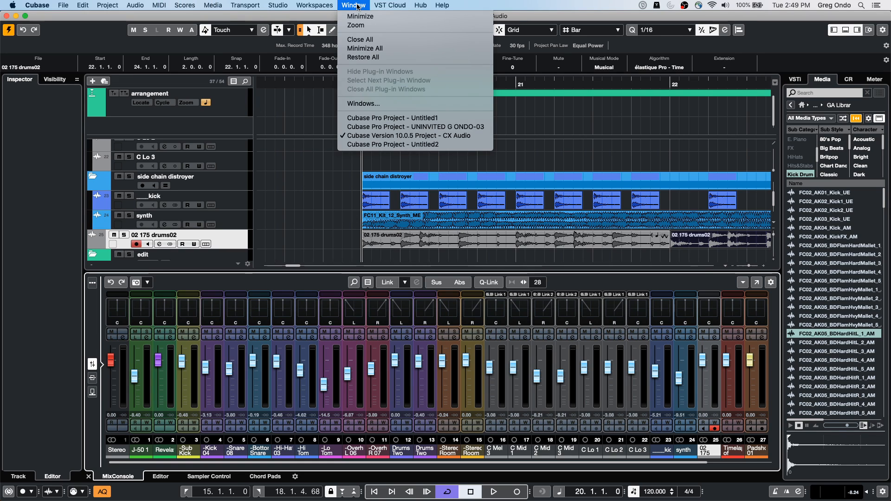
pyautogui.click(437, 145)
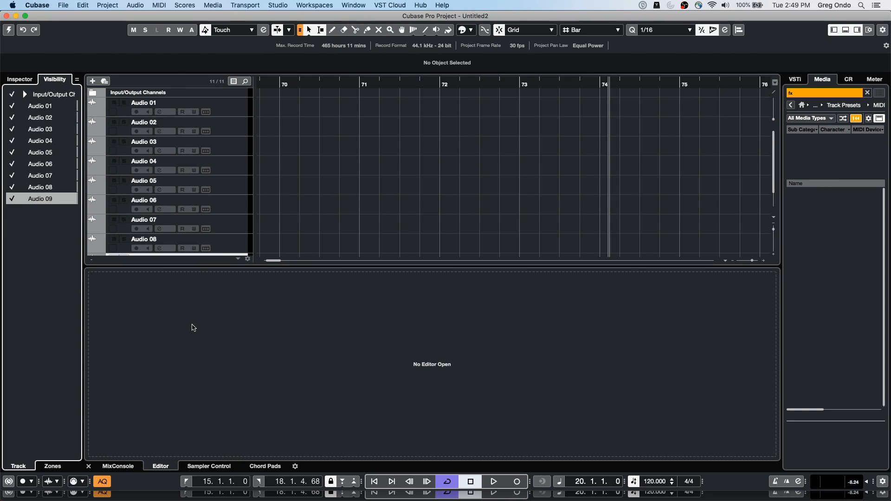
pyautogui.click(117, 467)
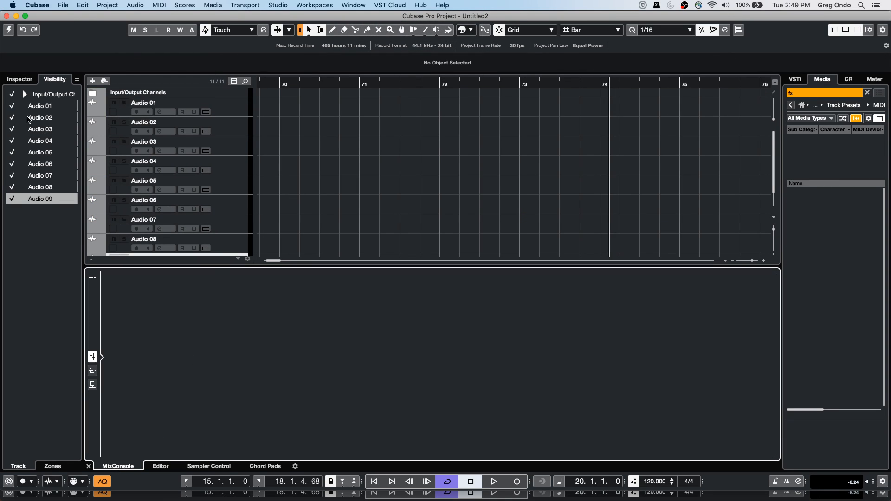
# Step: Activate the Untitled2 project and duplicate the tracks Audio 01 through Audio 08
pyautogui.click(234, 115)
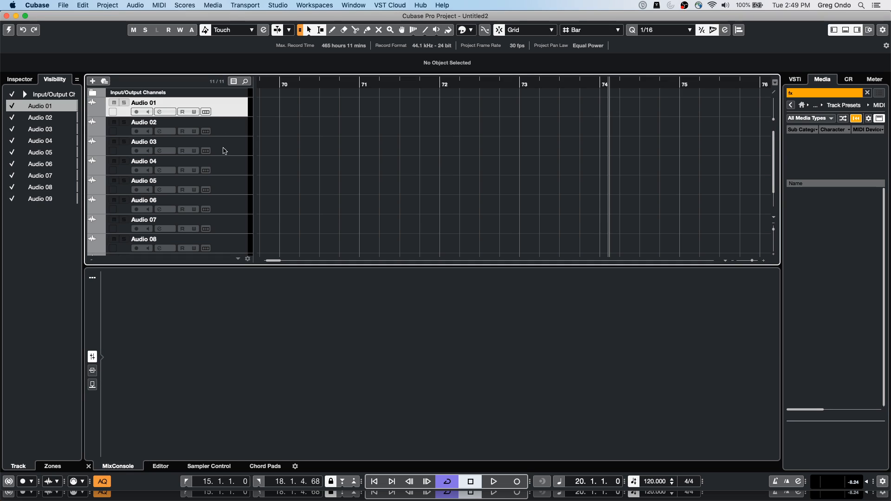
pyautogui.keyDown('shift'); pyautogui.click(228, 247); pyautogui.keyUp('shift')
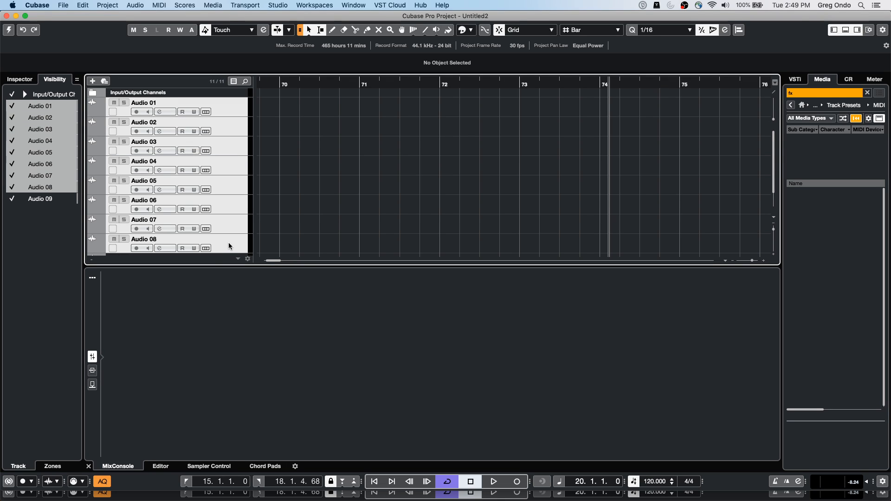
pyautogui.rightClick(216, 129)
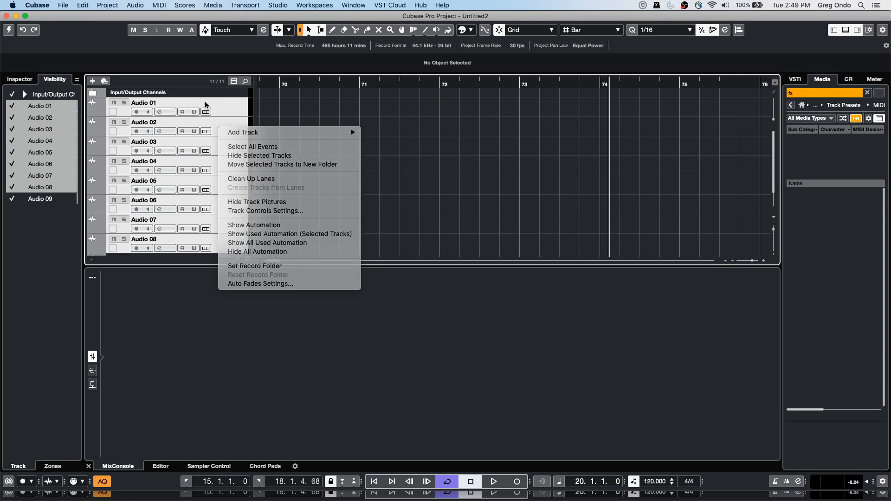
pyautogui.rightClick(206, 106)
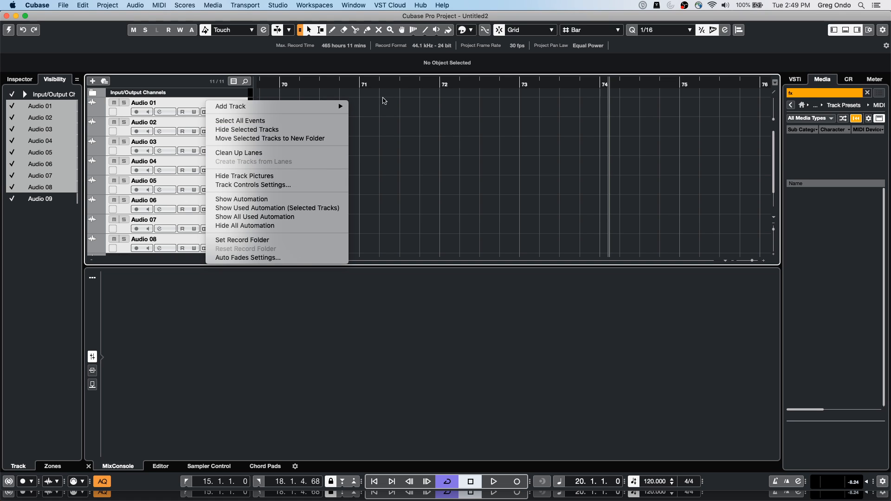
pyautogui.click(9, 30)
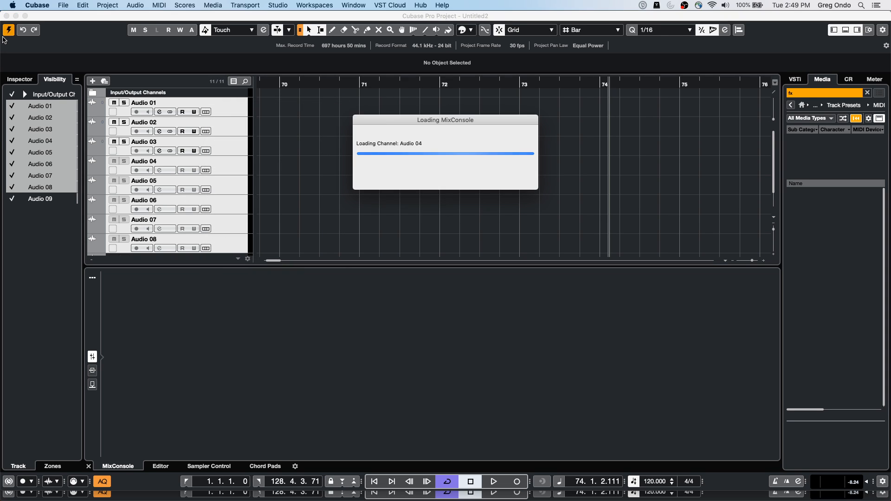
pyautogui.rightClick(235, 111)
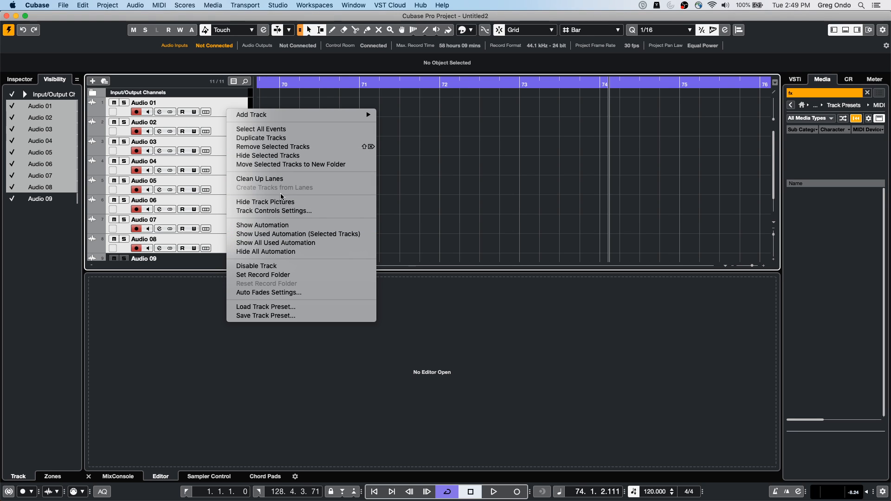
pyautogui.click(280, 142)
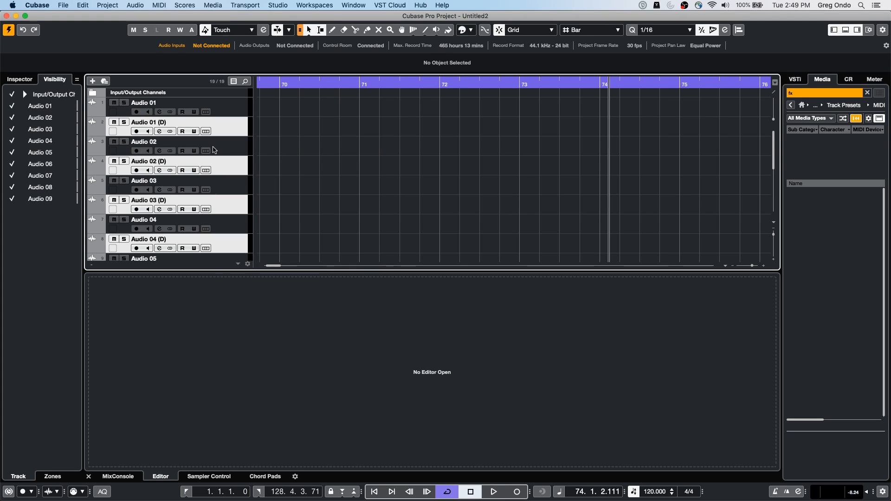
# Step: Select the tracks from Audio 01 through Audio 04 and move them to a new folder
pyautogui.scroll(-3, 297, 182)
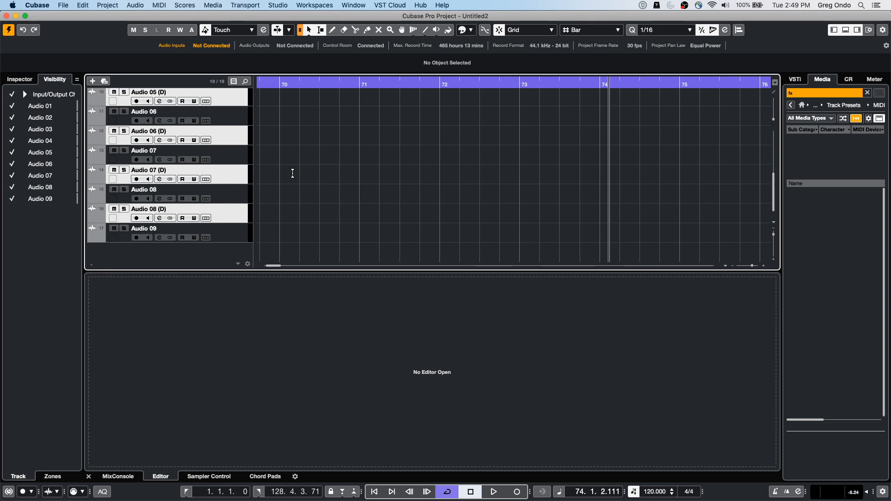
pyautogui.scroll(3, 302, 180)
pyautogui.click(232, 110)
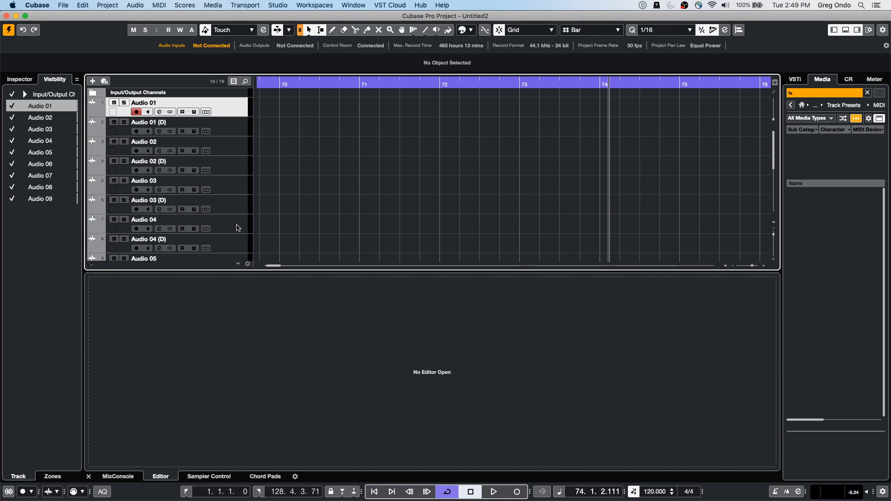
pyautogui.keyDown('shift'); pyautogui.click(238, 221); pyautogui.keyUp('shift')
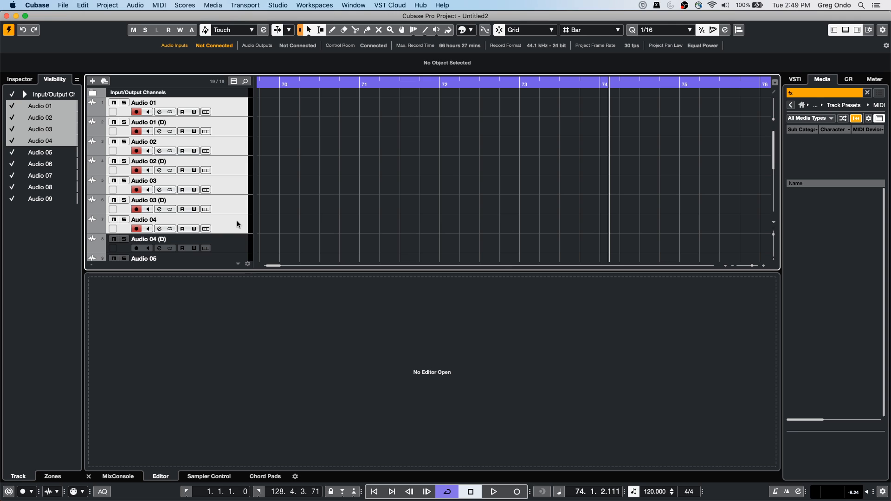
pyautogui.rightClick(237, 221)
pyautogui.click(273, 276)
# Step: Hide all tracks including the Input/Output Channels, leaving only the new folder and its tracks shown
pyautogui.click(13, 96)
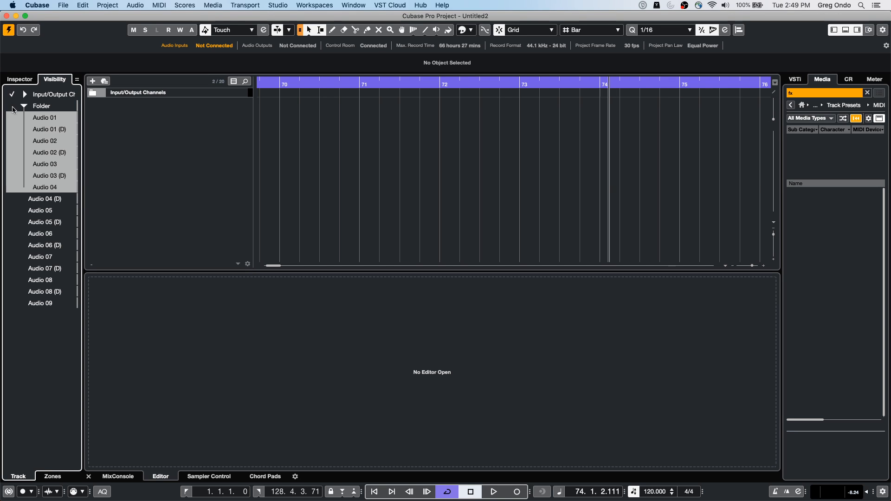
pyautogui.click(12, 106)
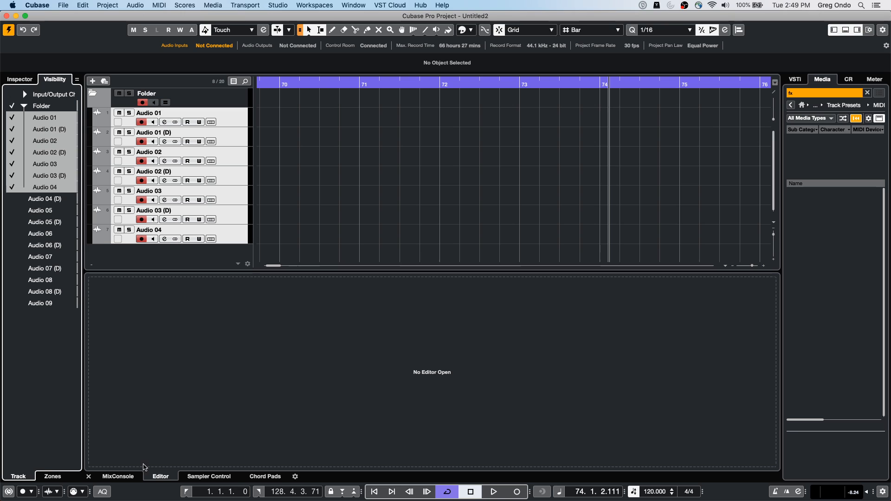
# Step: Show the MixConsole in the lower zone and check the Sync Project and MixConsole visibility option
pyautogui.click(120, 478)
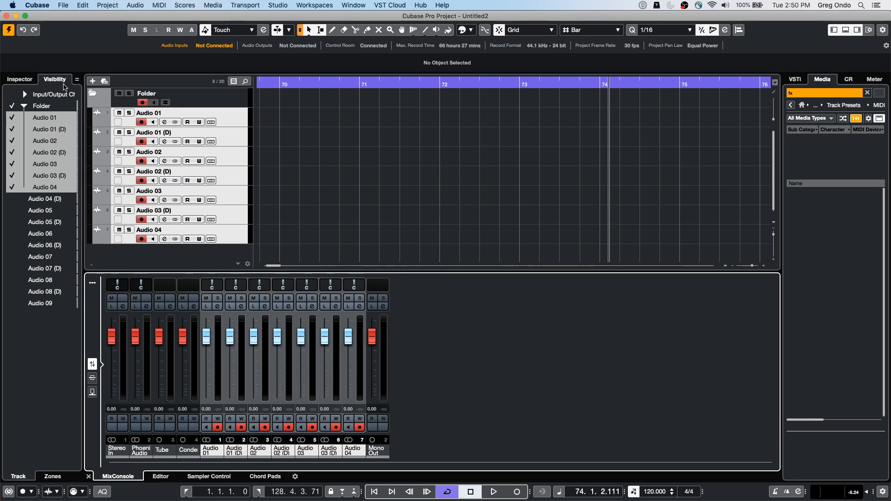
pyautogui.click(77, 80)
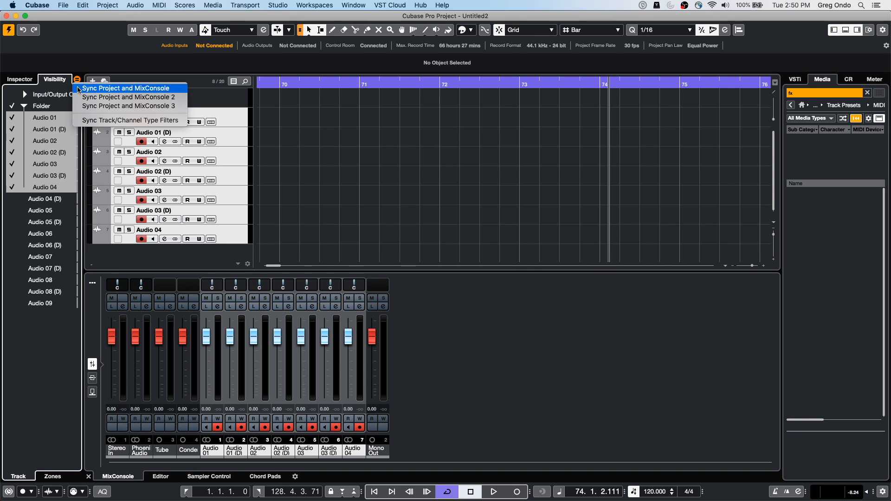
pyautogui.click(79, 89)
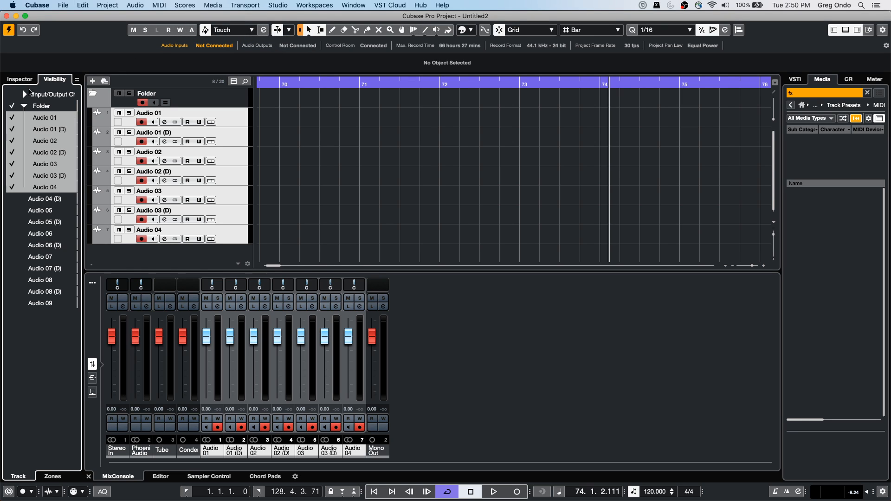
# Step: Make the tracks below the folder visible again, from Audio 04 (D) through Audio 09
pyautogui.click(12, 199)
pyautogui.click(13, 210)
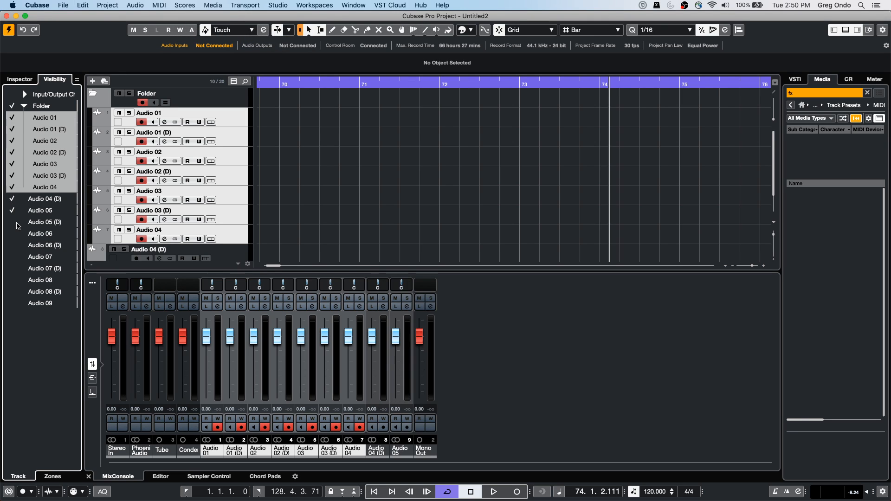
pyautogui.click(12, 222)
pyautogui.click(13, 246)
pyautogui.click(12, 256)
pyautogui.click(12, 269)
pyautogui.click(12, 280)
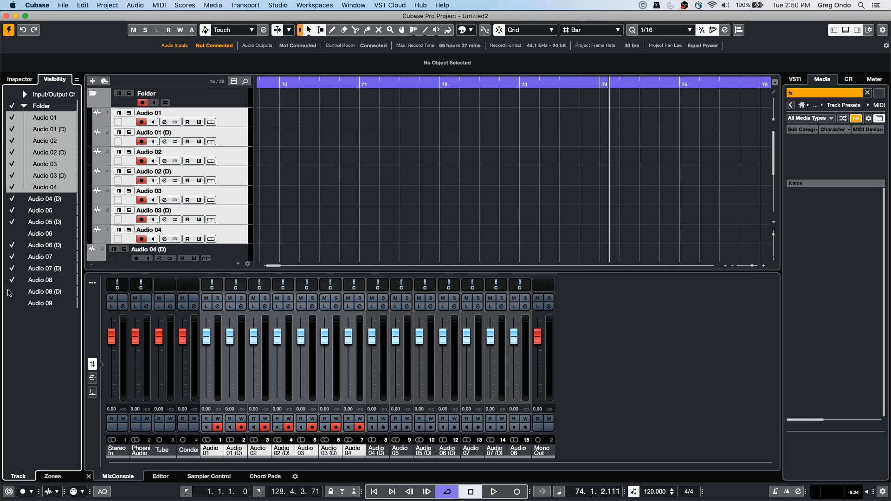
pyautogui.click(12, 291)
pyautogui.click(11, 303)
pyautogui.click(13, 234)
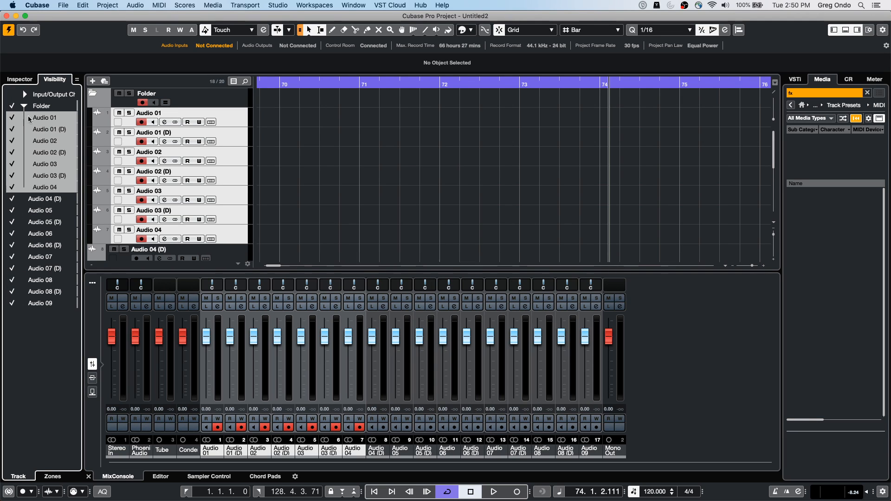
# Step: Toggle the folder's visibility repeatedly, and hide the folder and all remaining tracks from Audio 04 (D) through Audio 09
pyautogui.click(12, 107)
pyautogui.click(13, 105)
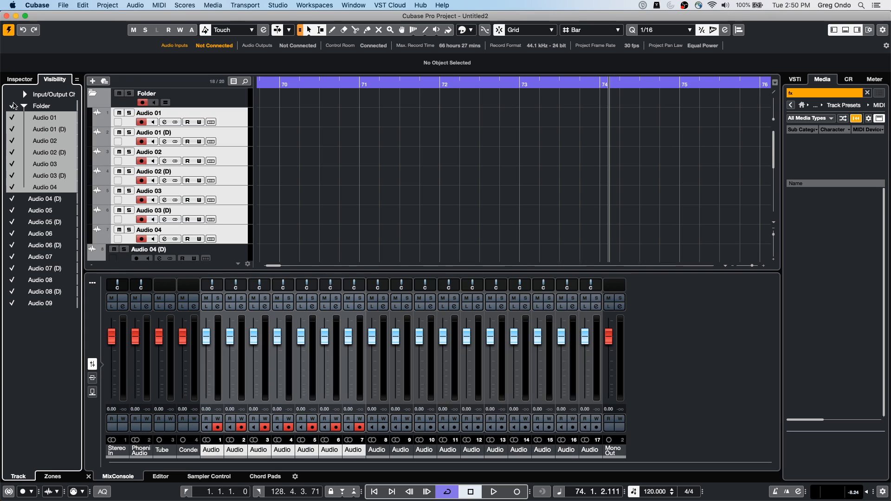
pyautogui.click(12, 106)
pyautogui.keyDown('alt'); pyautogui.click(13, 106); pyautogui.keyUp('alt')
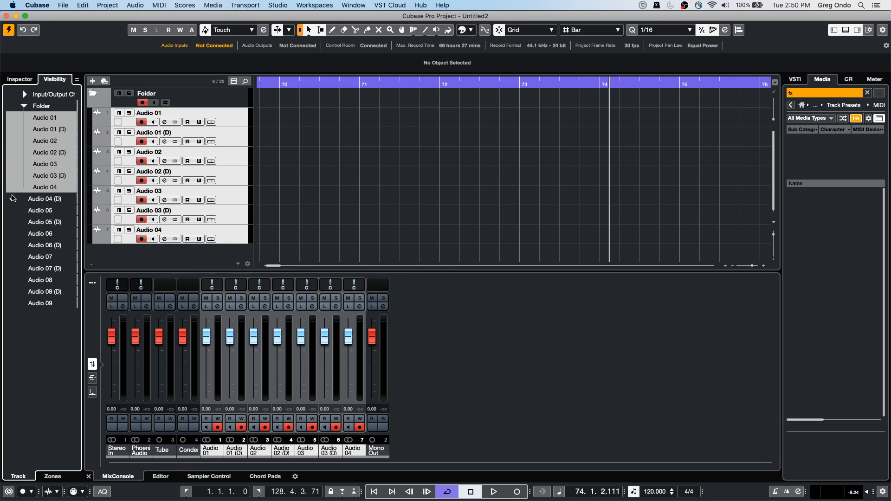
pyautogui.keyDown('alt'); pyautogui.click(12, 198); pyautogui.keyUp('alt')
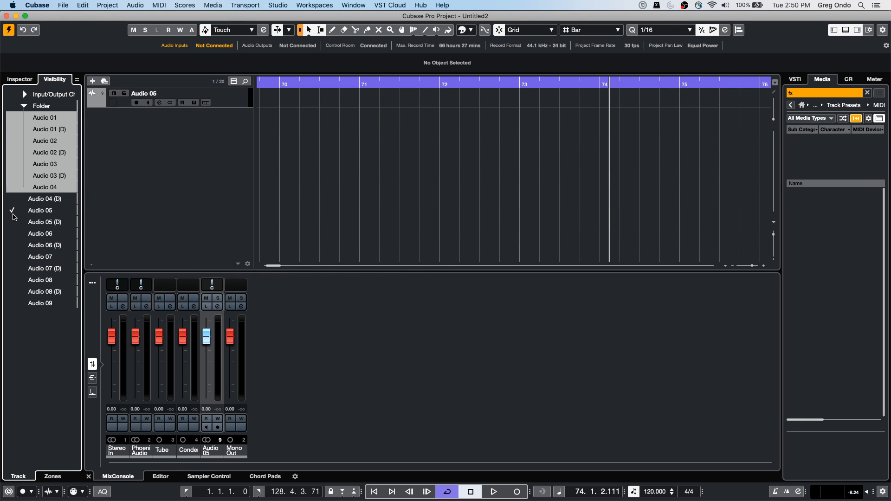
pyautogui.click(13, 211)
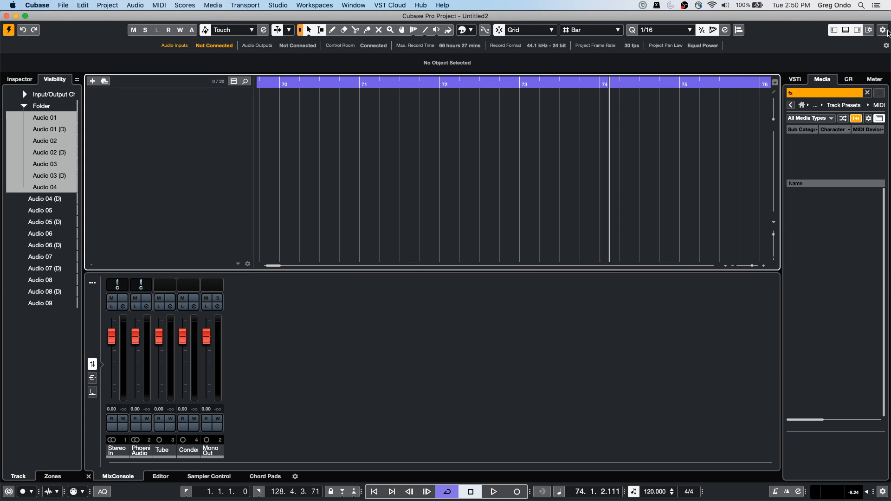
# Step: Add Track Visibility Configurations to the project toolbar and view the available configuration commands
pyautogui.rightClick(888, 27)
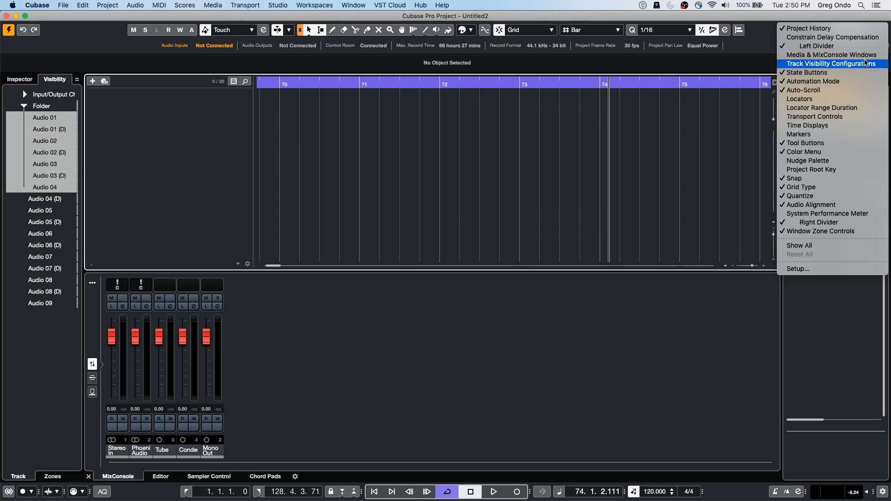
pyautogui.click(866, 63)
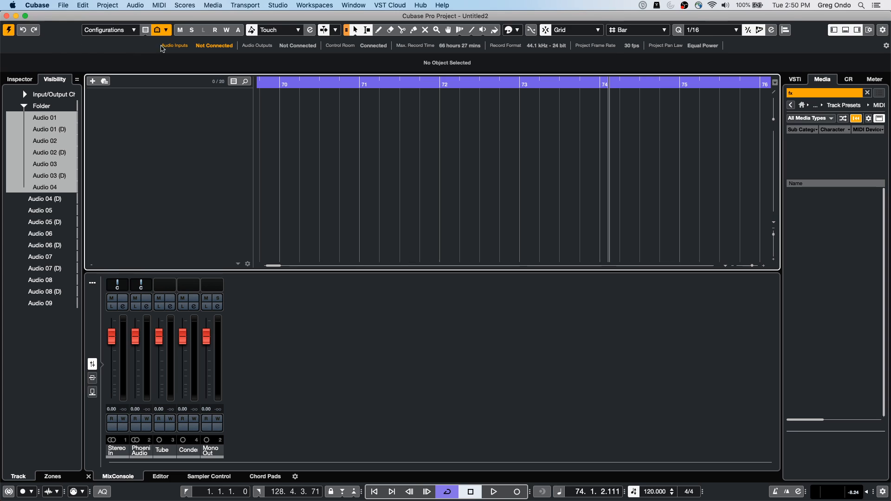
pyautogui.click(129, 30)
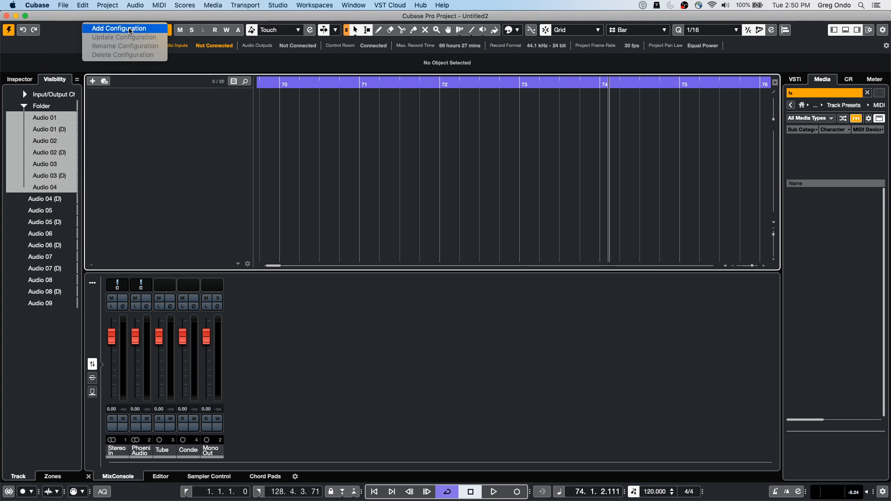
pyautogui.click(150, 96)
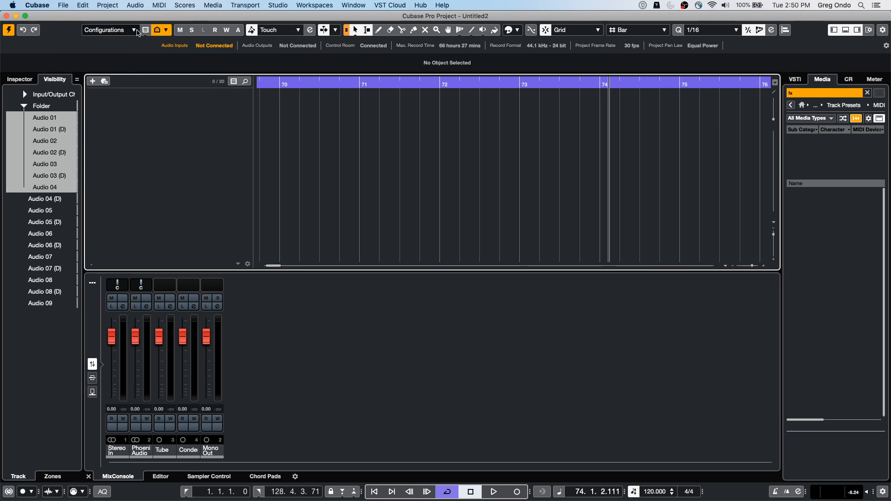
# Step: View the Filter Track Types list and close it without changing any filter
pyautogui.click(142, 31)
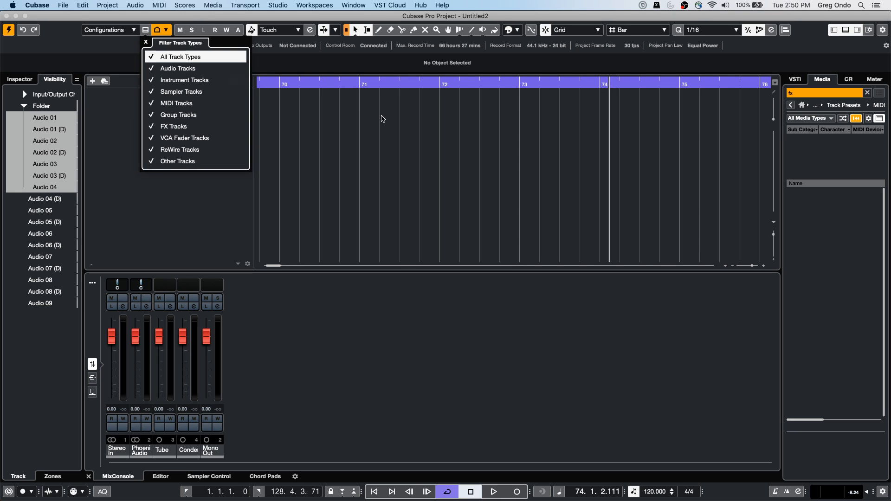
pyautogui.click(375, 119)
pyautogui.click(145, 31)
pyautogui.click(123, 96)
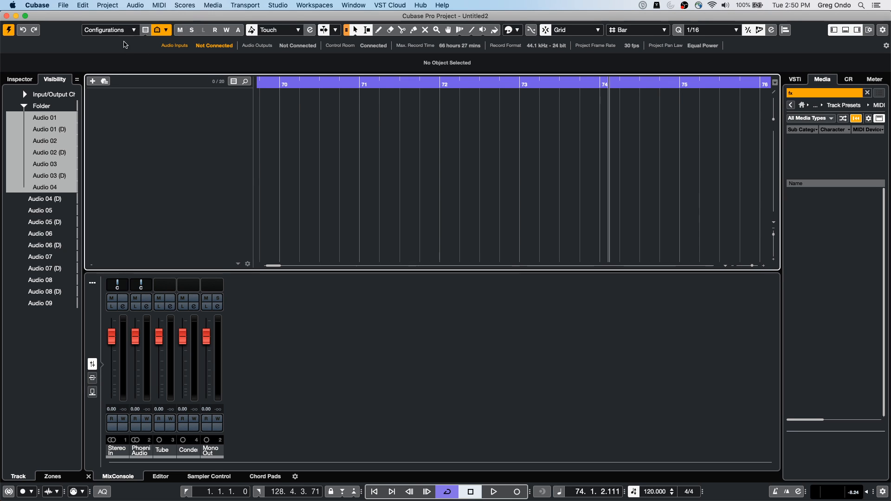
# Step: Make the folder with its tracks and all tracks from Audio 04 (D) through Audio 09 visible again
pyautogui.click(15, 116)
pyautogui.click(15, 199)
pyautogui.click(13, 210)
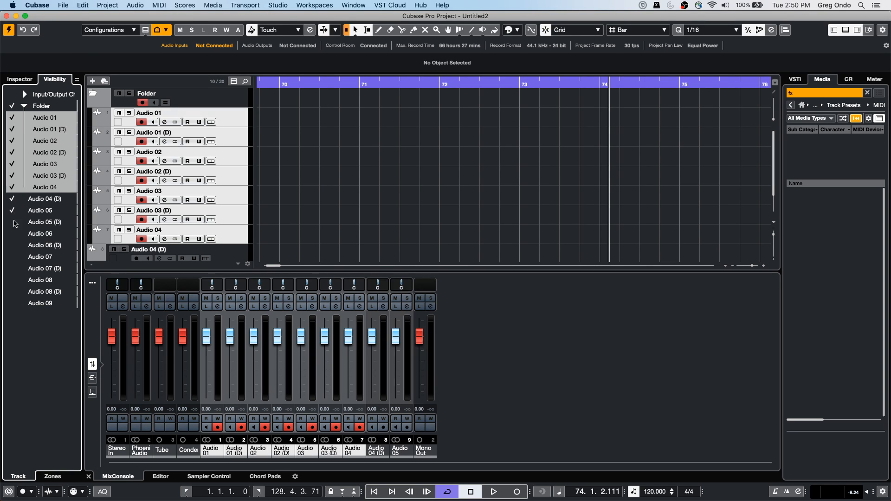
pyautogui.click(12, 234)
pyautogui.click(12, 268)
pyautogui.click(12, 291)
pyautogui.click(11, 304)
pyautogui.click(12, 280)
pyautogui.click(12, 268)
pyautogui.click(12, 256)
pyautogui.click(12, 222)
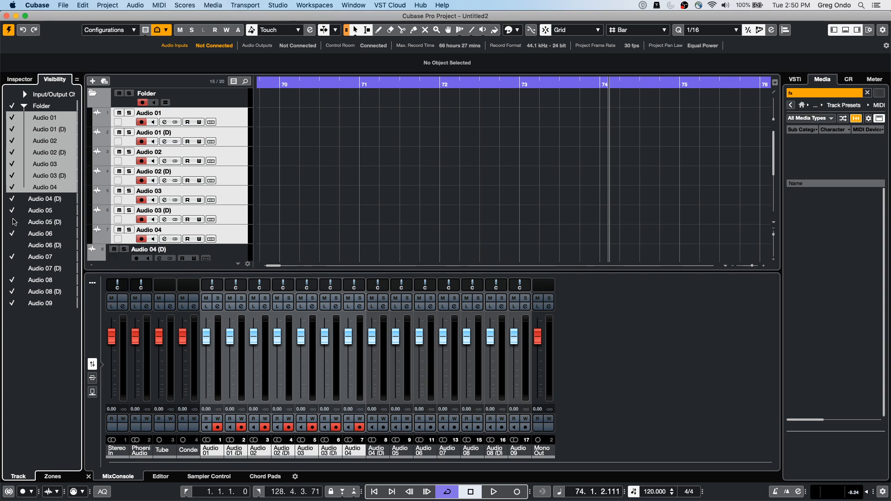
pyautogui.click(12, 269)
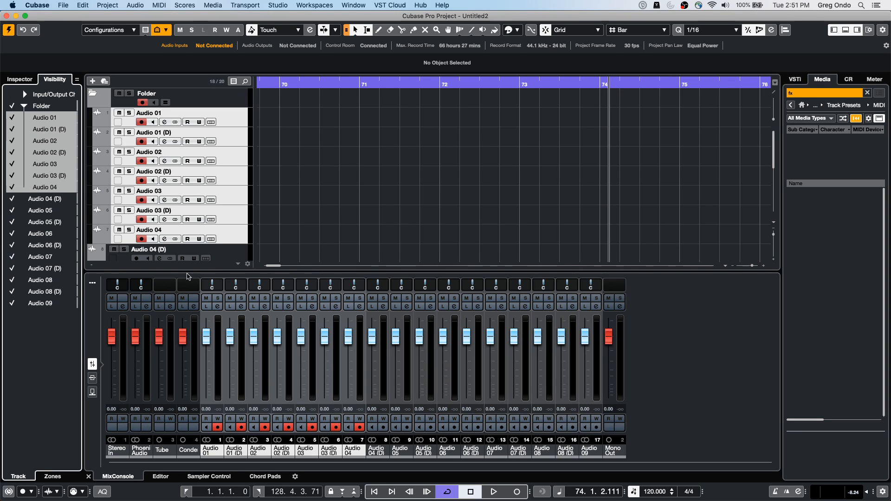
# Step: Display the channel zone assignments in the visibility list and show the lower-zone MixConsole's toolbar
pyautogui.click(52, 477)
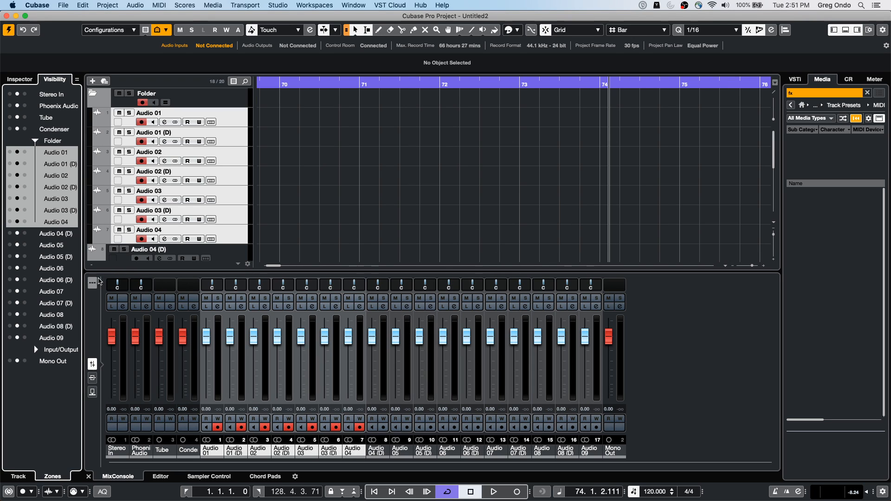
pyautogui.click(92, 283)
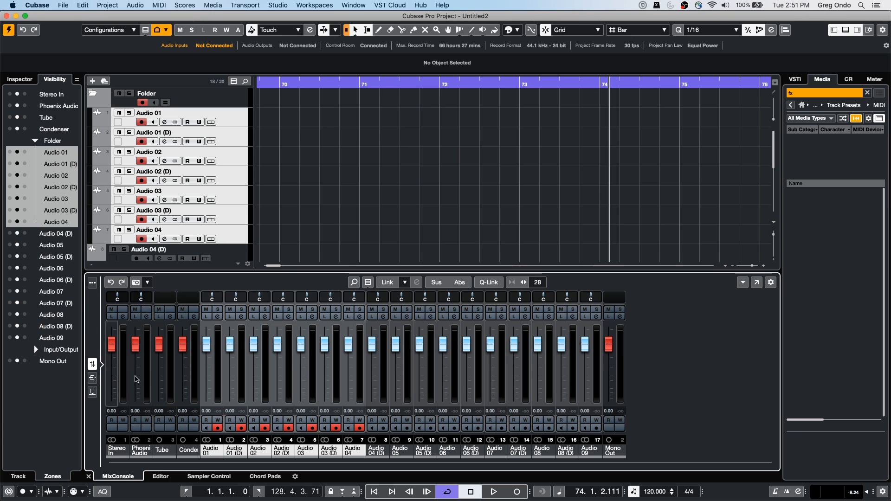
# Step: Open the MixConsole in a separate window and compare its visibility sync options with those of the project window
pyautogui.click(757, 283)
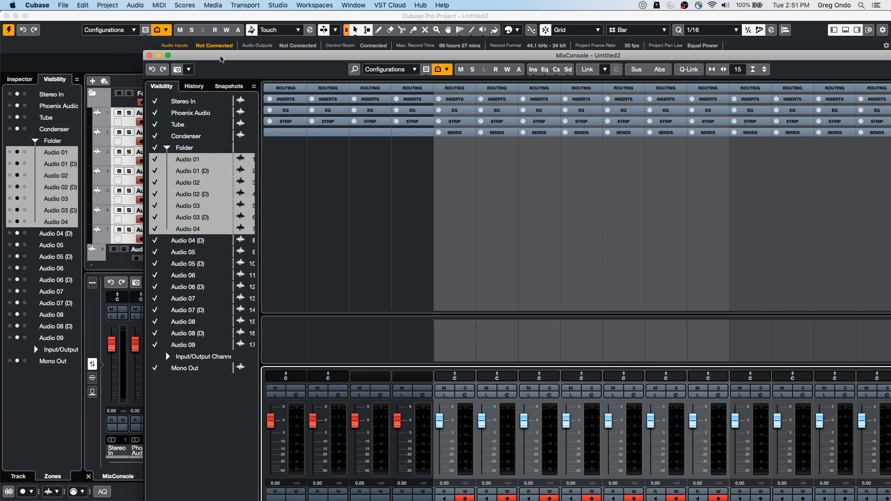
pyautogui.moveTo(220, 58); pyautogui.dragTo(275, 55)
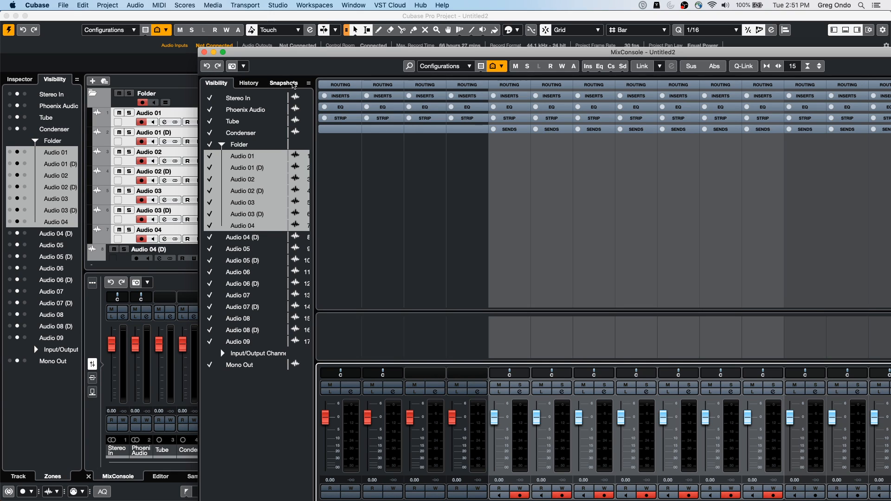
pyautogui.click(308, 83)
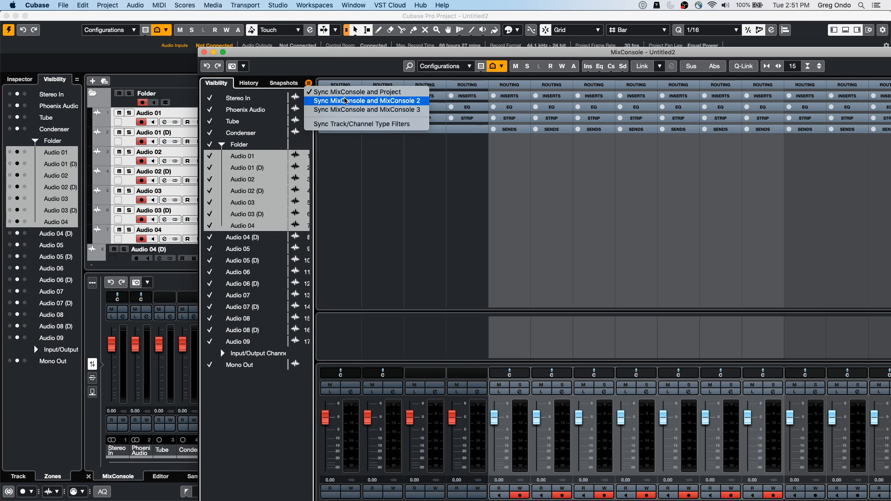
pyautogui.click(77, 79)
pyautogui.click(77, 79)
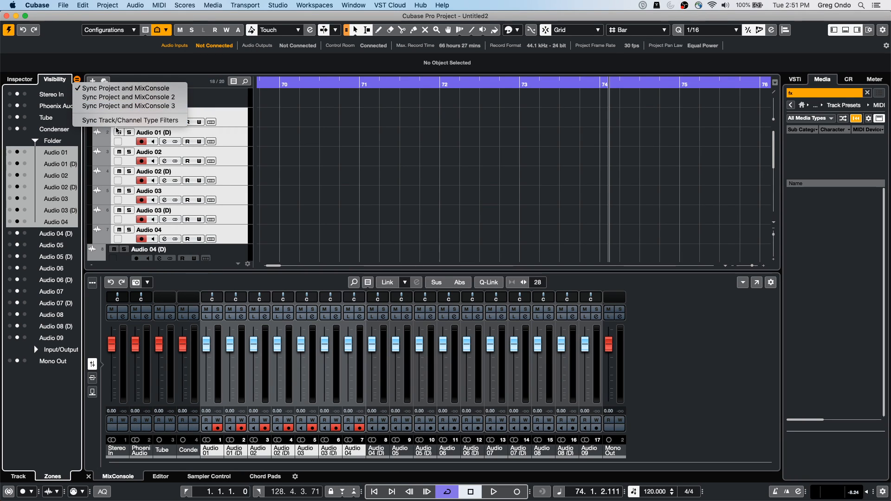
pyautogui.click(361, 160)
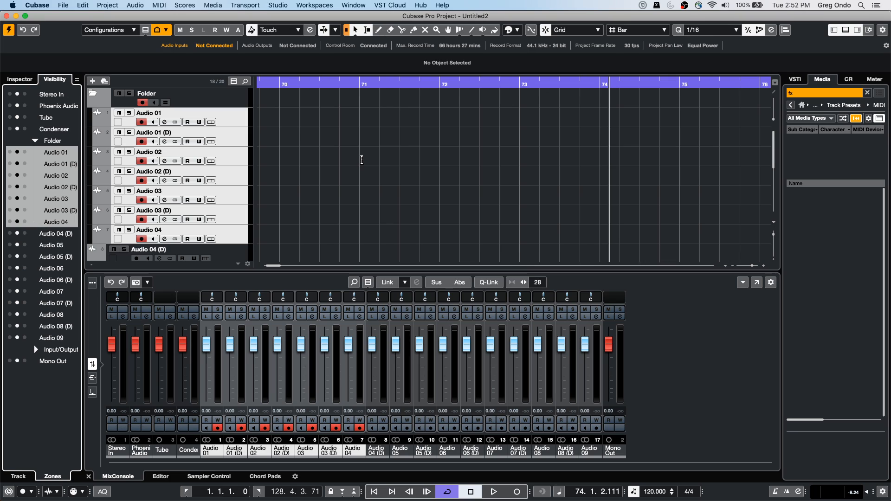
# Step: Add one MIDI track below Audio 04 in the folder
pyautogui.rightClick(229, 138)
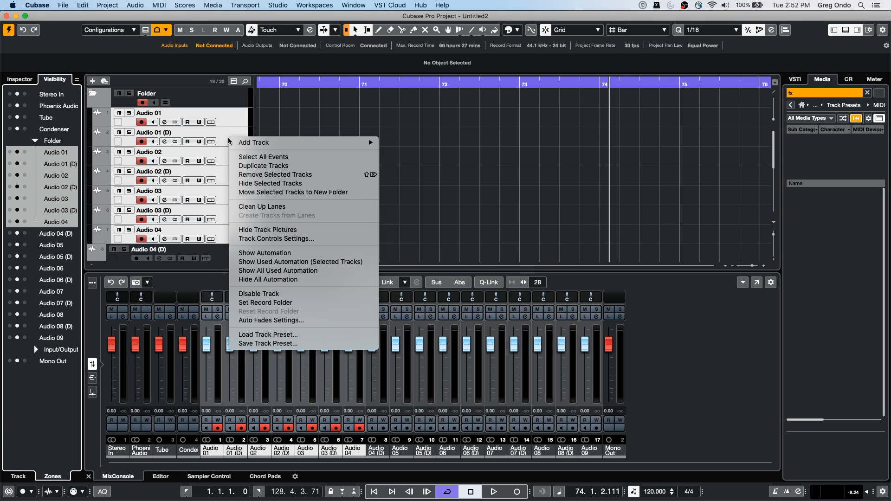
pyautogui.moveTo(309, 146)
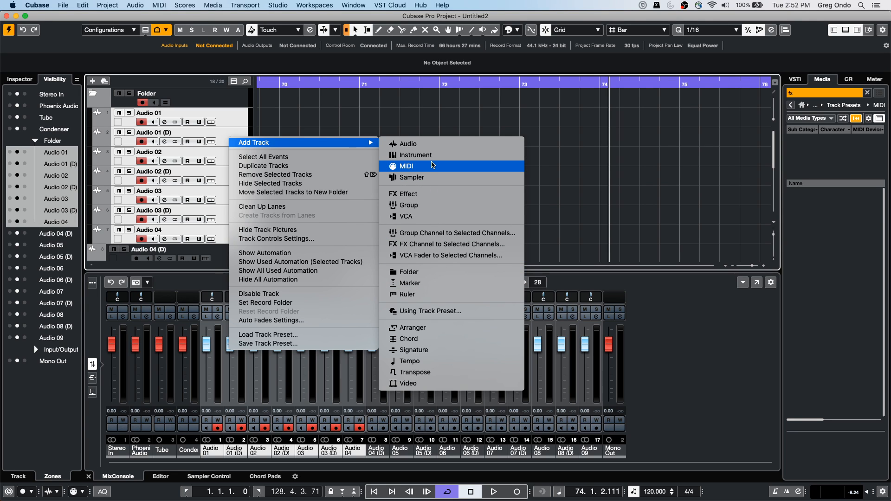
pyautogui.click(431, 168)
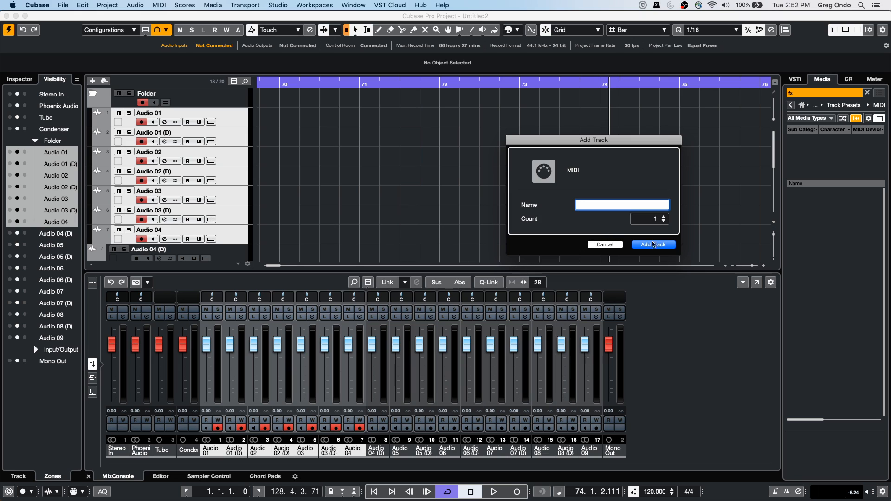
pyautogui.click(661, 248)
# Step: Draw a MIDI part on the MIDI 01 track from bar 69 to bar 72 and return to the selection tool
pyautogui.rightClick(272, 250)
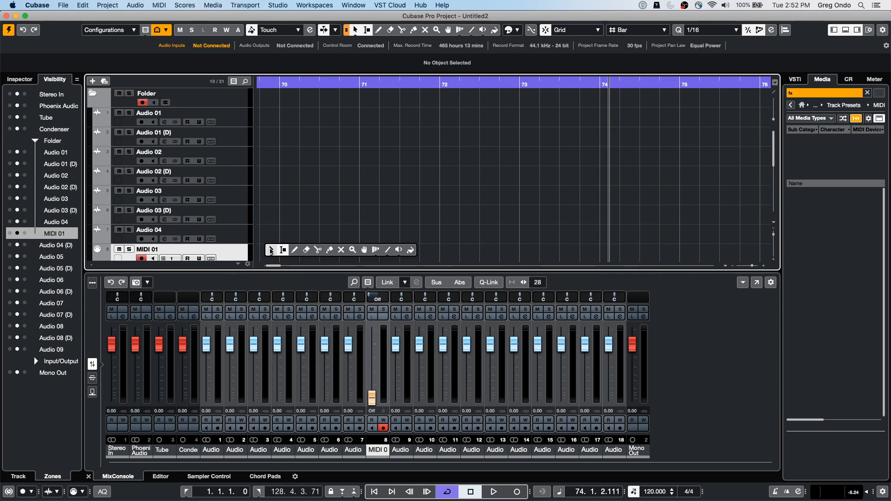
pyautogui.click(298, 251)
pyautogui.moveTo(265, 253); pyautogui.dragTo(418, 245)
pyautogui.rightClick(300, 254)
pyautogui.click(300, 254)
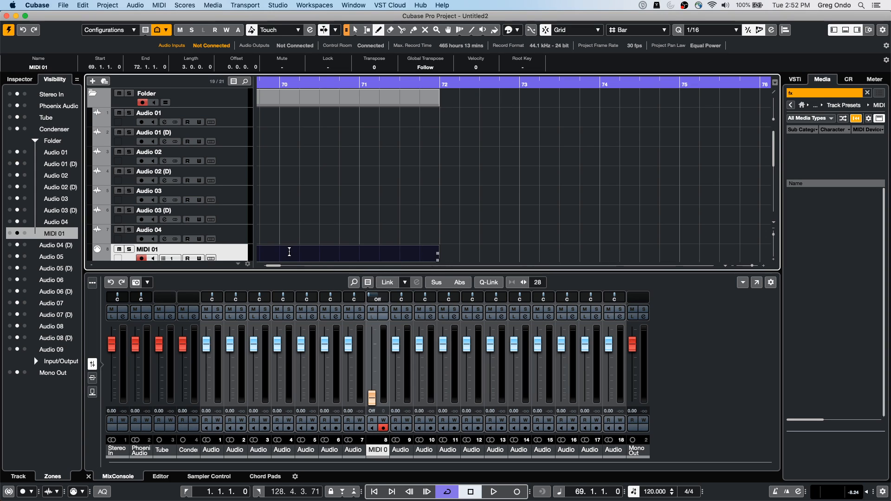
# Step: Open the MIDI 01 part for editing, enlarge the editor area, and draw a C3 note plus a run of lower notes ending near bar 73
pyautogui.doubleClick(322, 259)
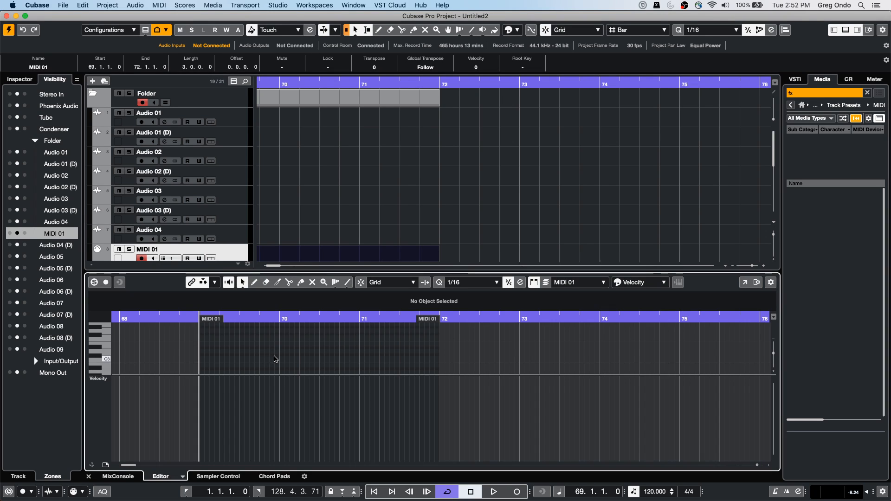
pyautogui.rightClick(223, 357)
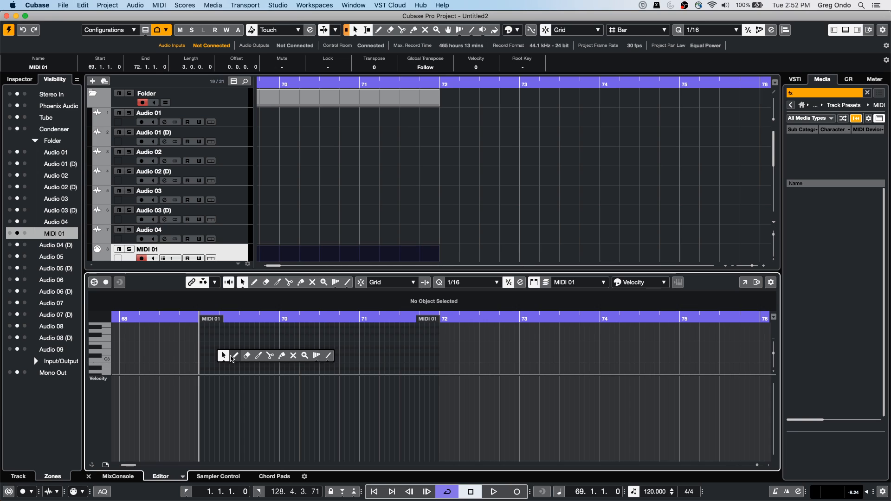
pyautogui.click(234, 357)
pyautogui.moveTo(233, 357); pyautogui.dragTo(247, 357)
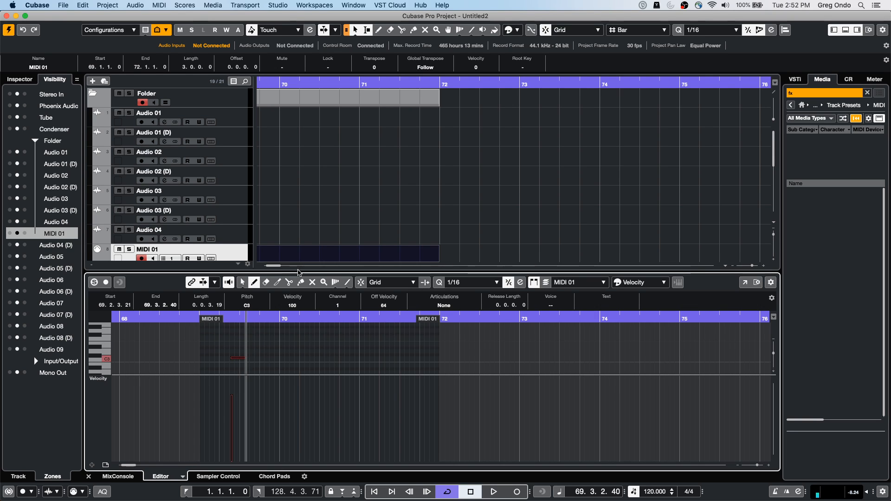
pyautogui.moveTo(298, 271); pyautogui.dragTo(299, 205)
pyautogui.moveTo(242, 334); pyautogui.dragTo(458, 336)
pyautogui.moveTo(460, 337); pyautogui.dragTo(514, 331)
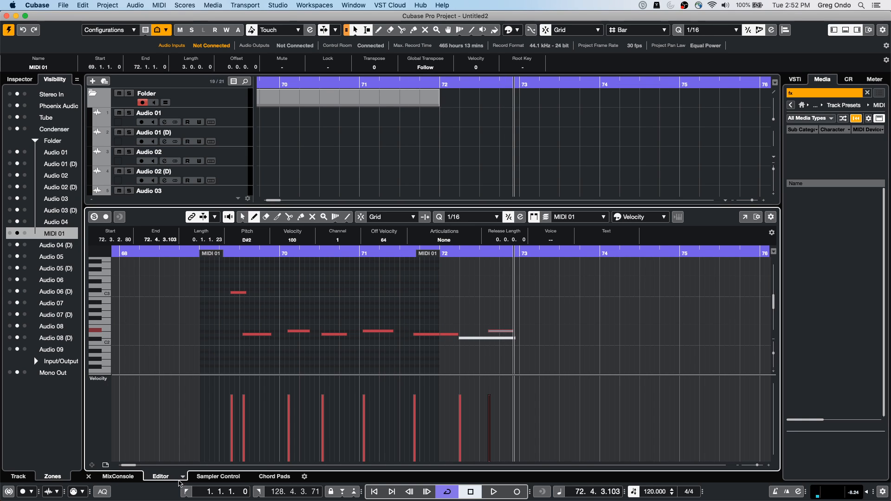
# Step: Switch to the Drum Editor and draw repeated High Bongo hits up to about bar 71 and Crash Cymbal 2 hits up to about bar 70
pyautogui.click(182, 478)
pyautogui.click(193, 467)
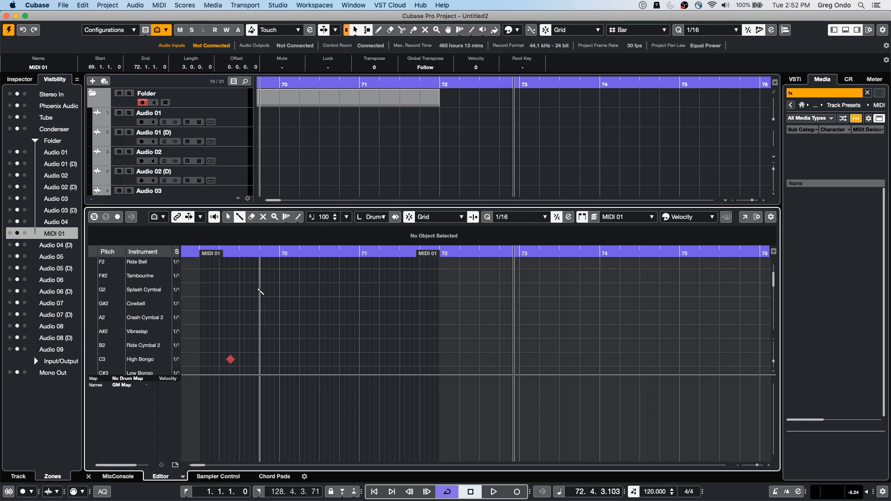
pyautogui.moveTo(258, 360); pyautogui.dragTo(373, 360)
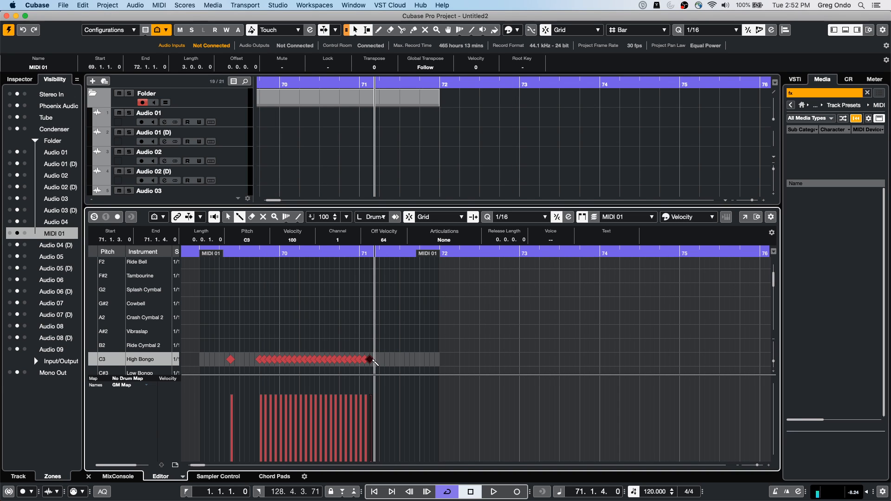
pyautogui.moveTo(248, 318); pyautogui.dragTo(307, 317)
# Step: Select all the High Bongo hits, and then all the Crash Cymbal 2 hits, with the selection tool
pyautogui.rightClick(226, 338)
pyautogui.click(224, 339)
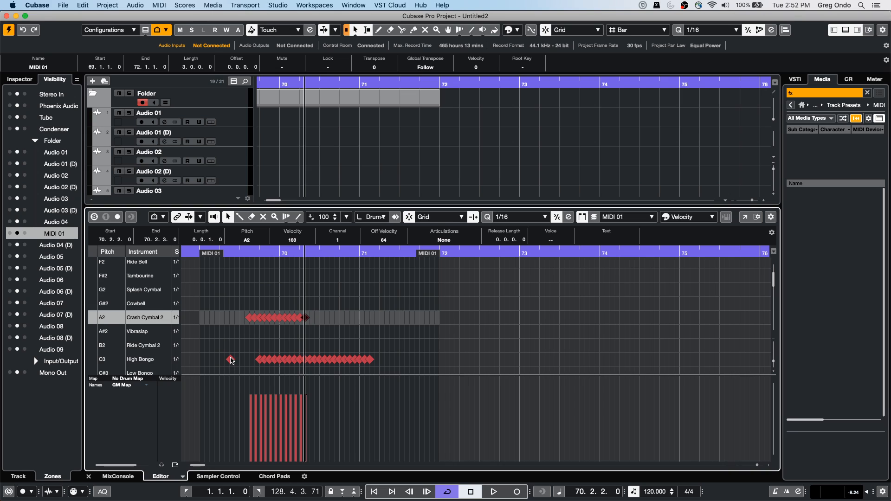
pyautogui.keyDown('shift'); pyautogui.doubleClick(230, 360); pyautogui.keyUp('shift')
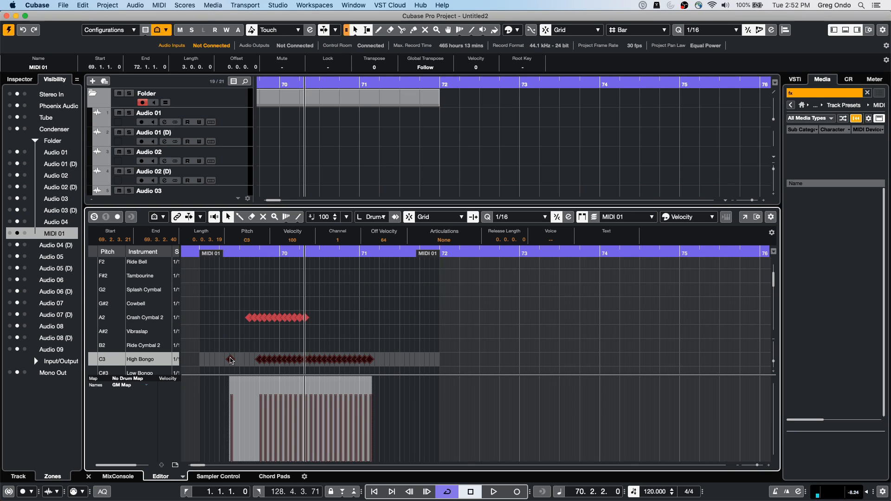
pyautogui.keyDown('shift'); pyautogui.doubleClick(263, 319); pyautogui.keyUp('shift')
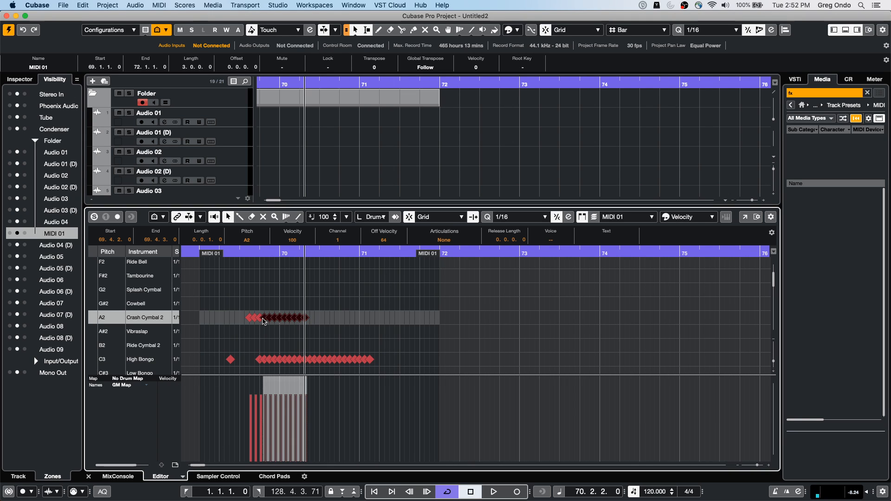
pyautogui.keyDown('shift'); pyautogui.doubleClick(248, 319); pyautogui.keyUp('shift')
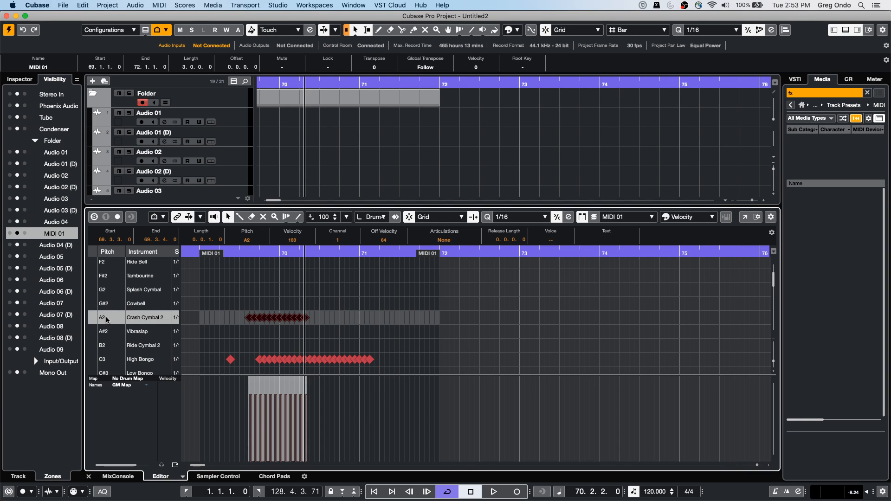
# Step: Select the drum rows from A2 to C3, then reselect all Crash Cymbal 2 hits from the first one onward
pyautogui.keyDown('shift'); pyautogui.click(106, 320); pyautogui.keyUp('shift')
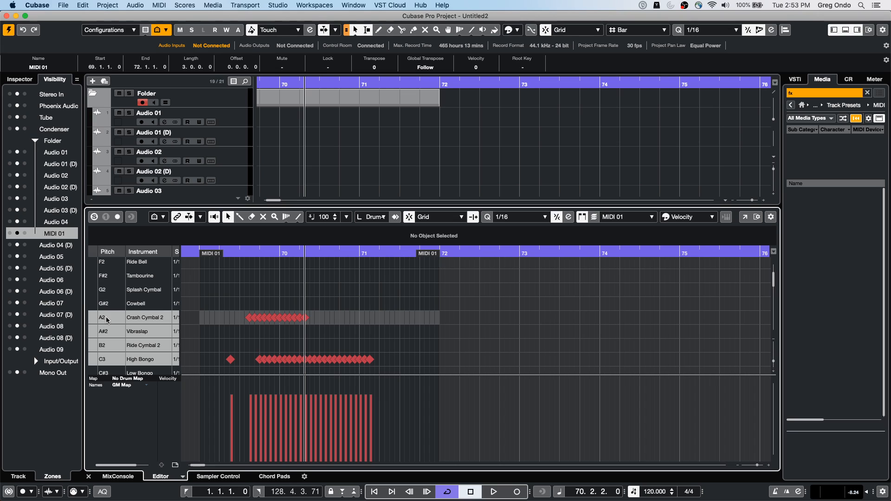
pyautogui.click(249, 317)
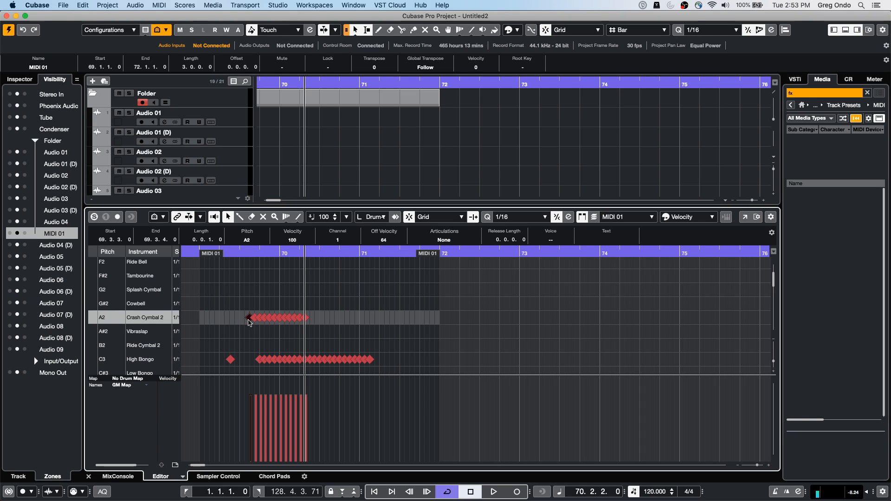
pyautogui.keyDown('shift'); pyautogui.doubleClick(249, 319); pyautogui.keyUp('shift')
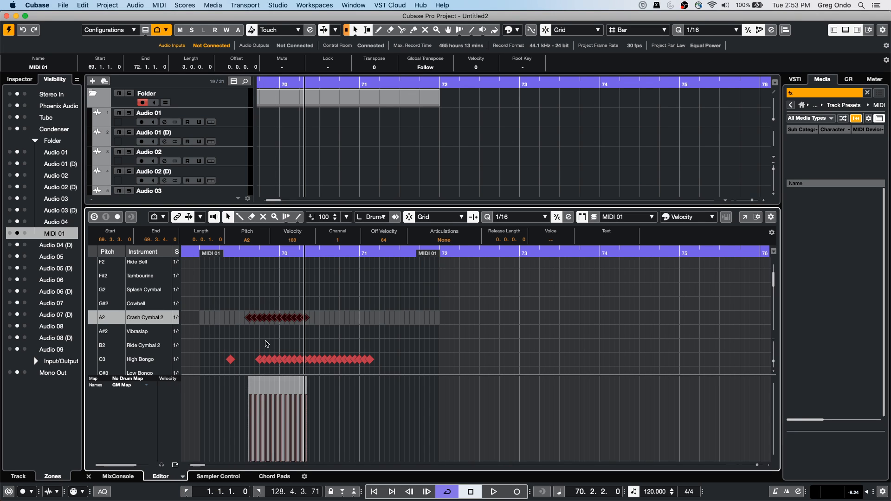
# Step: Draw a run of Ride Cymbal 2 hits ending at about 70.3 with the Drumstick tool
pyautogui.press('8')
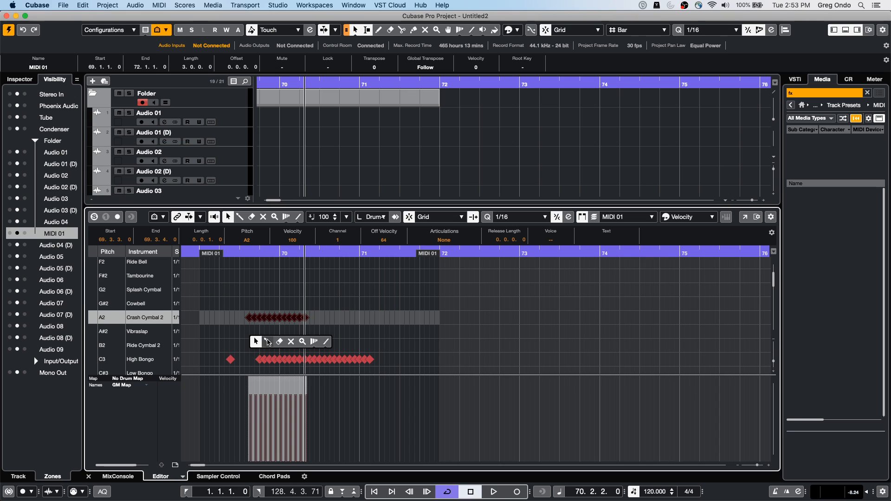
pyautogui.click(262, 345)
pyautogui.moveTo(271, 346); pyautogui.dragTo(319, 345)
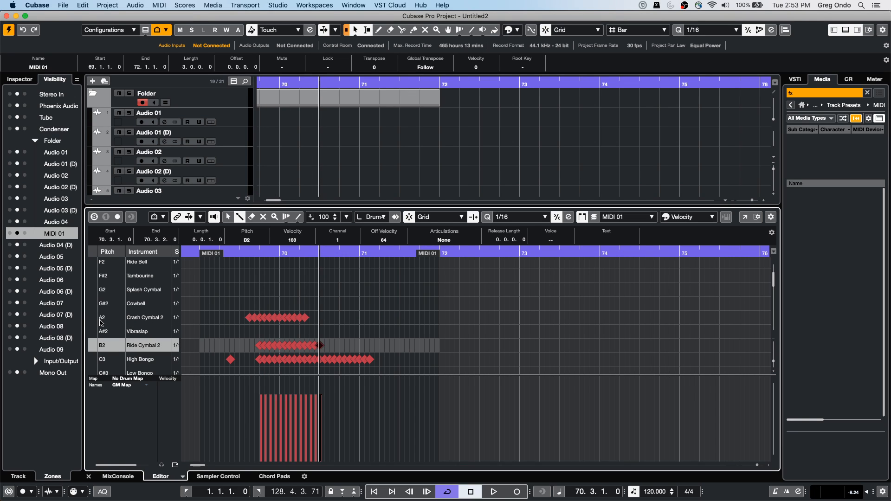
# Step: Select the drum rows from A2 Crash Cymbal 2 to B2 Ride Cymbal 2 and return to the selection tool
pyautogui.click(114, 320)
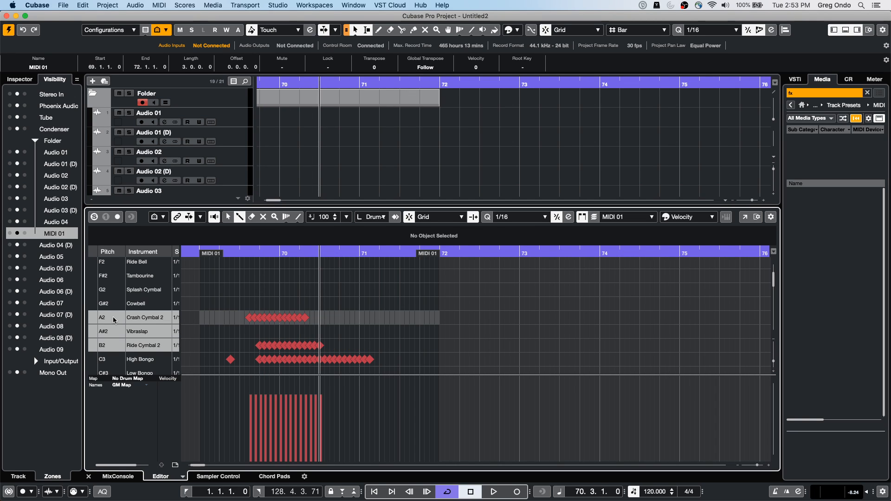
pyautogui.rightClick(114, 320)
pyautogui.click(320, 288)
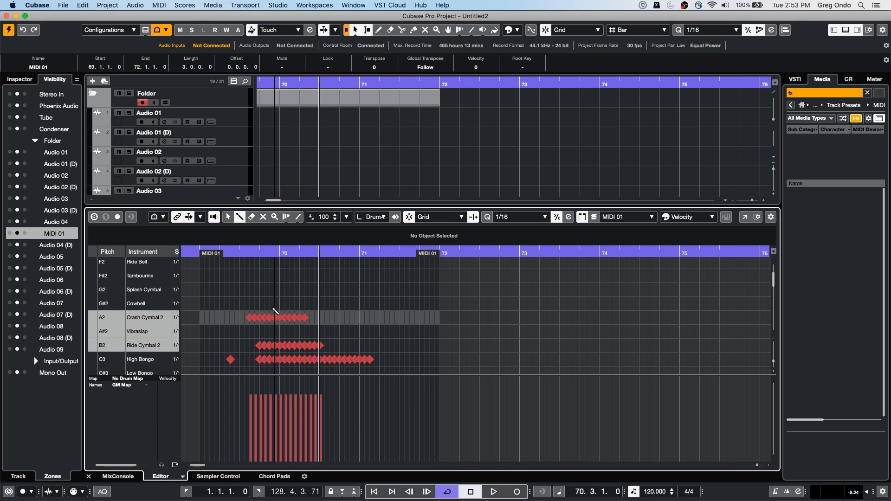
pyautogui.rightClick(245, 320)
pyautogui.click(246, 320)
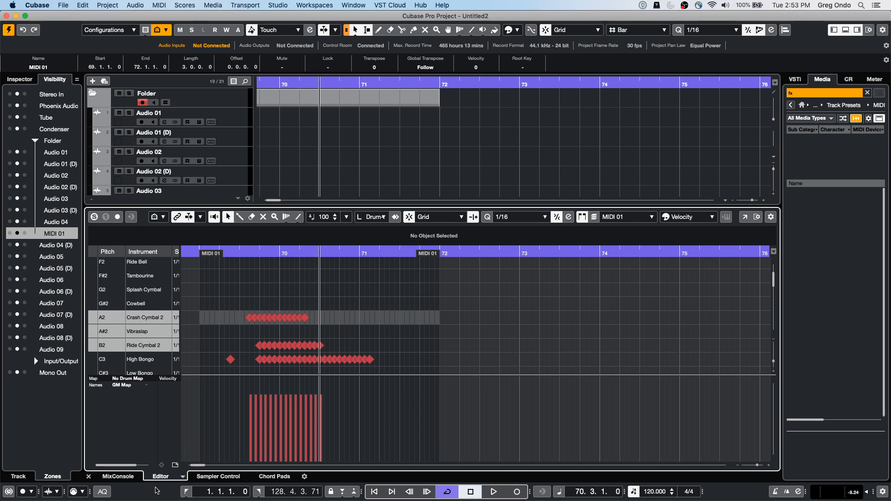
# Step: Switch to the Key Editor and select the repeated C3 notes, then the repeated B2 notes
pyautogui.click(183, 476)
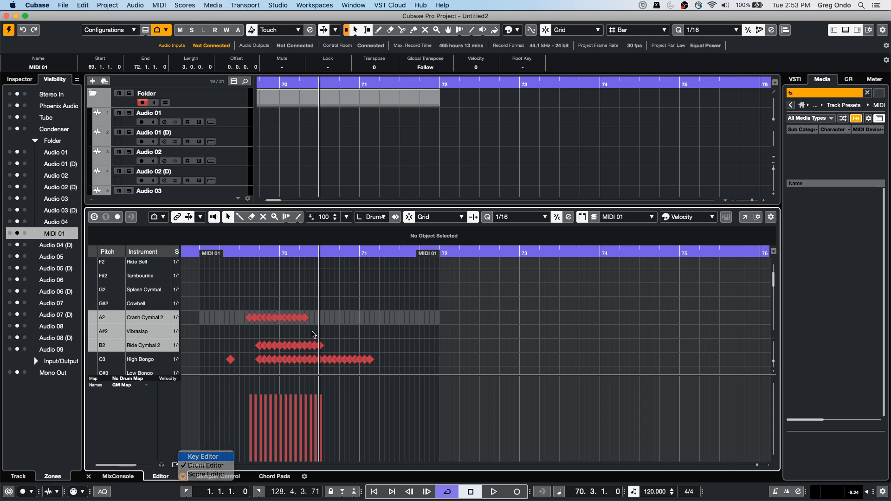
pyautogui.click(197, 457)
pyautogui.rightClick(263, 320)
pyautogui.click(263, 320)
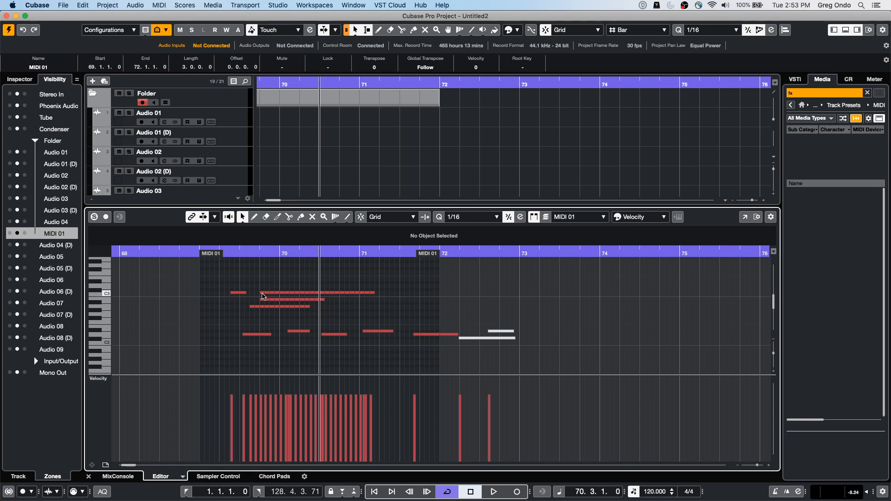
pyautogui.keyDown('shift'); pyautogui.doubleClick(262, 294); pyautogui.keyUp('shift')
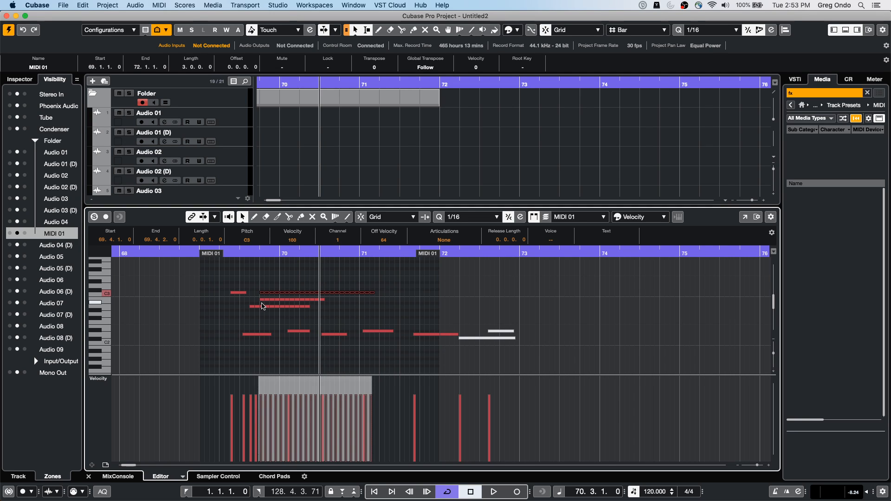
pyautogui.keyDown('shift'); pyautogui.doubleClick(262, 300); pyautogui.keyUp('shift')
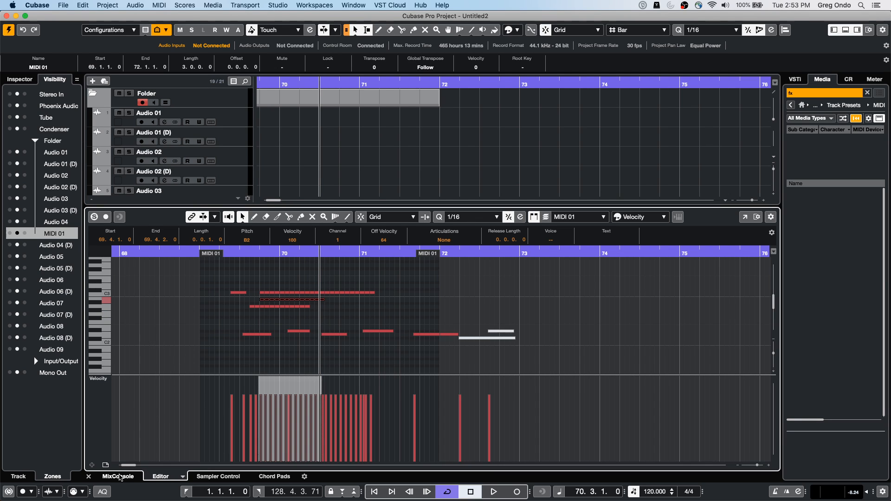
# Step: Show the MixConsole in the lower zone, reduce the zone's height, and widen the channel strips
pyautogui.click(119, 476)
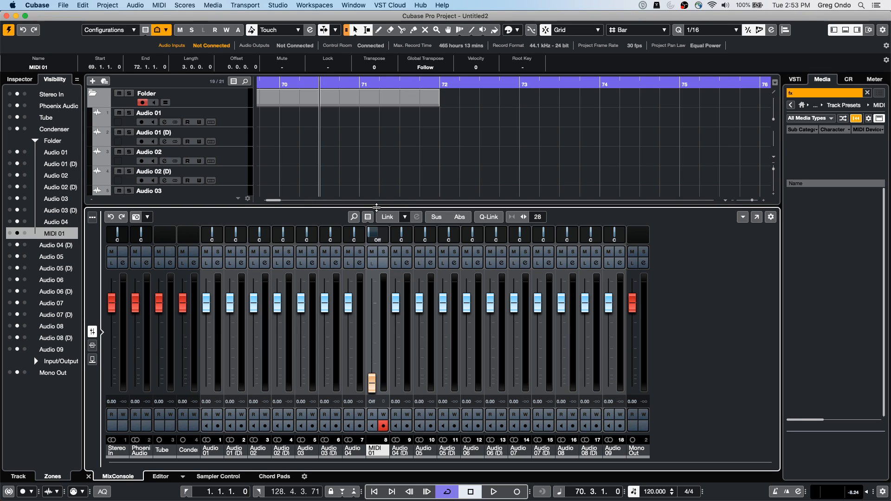
pyautogui.moveTo(377, 208); pyautogui.dragTo(373, 284)
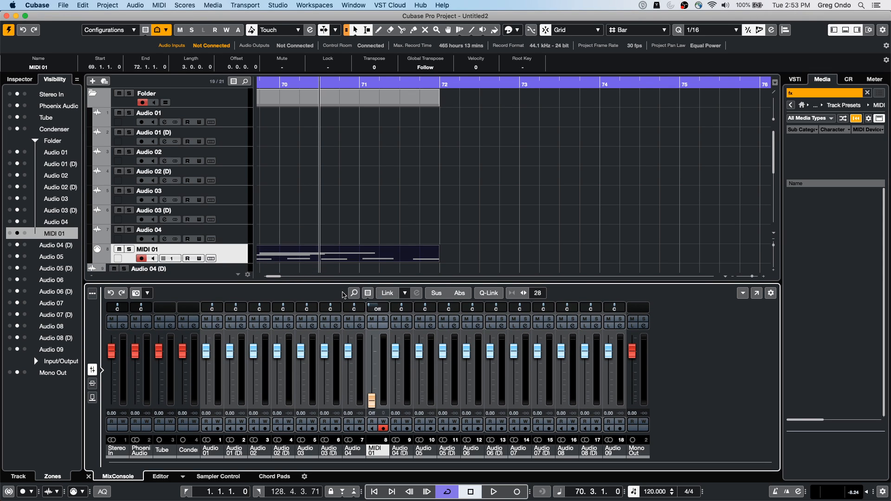
pyautogui.press('h')
pyautogui.press('h')
pyautogui.press('h')
pyautogui.press('h')
pyautogui.press('h')
pyautogui.press('h')
pyautogui.press('h')
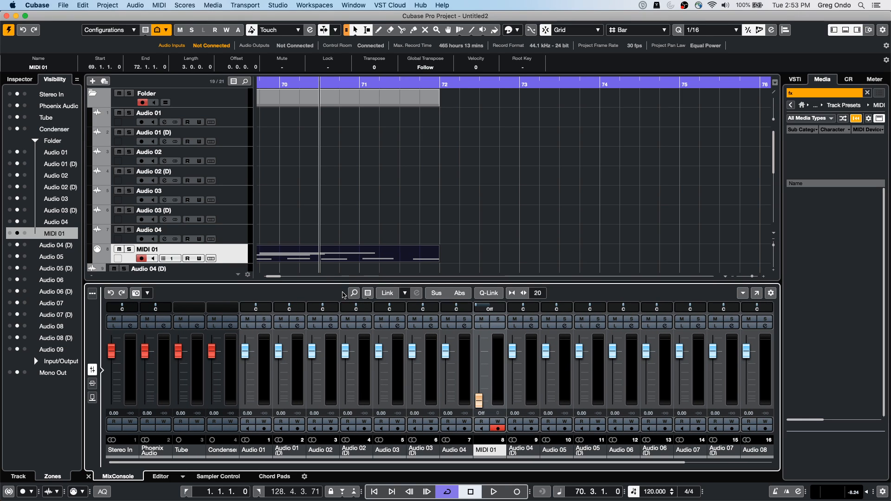
# Step: Lower the faders of Audio 01 (D) to about -13.5, Audio 02 to -12.5, Audio 02 (D) to -10.6, and Audio 03 through Audio 04 by varying amounts
pyautogui.moveTo(312, 351); pyautogui.dragTo(349, 378)
pyautogui.moveTo(279, 352); pyautogui.dragTo(279, 377)
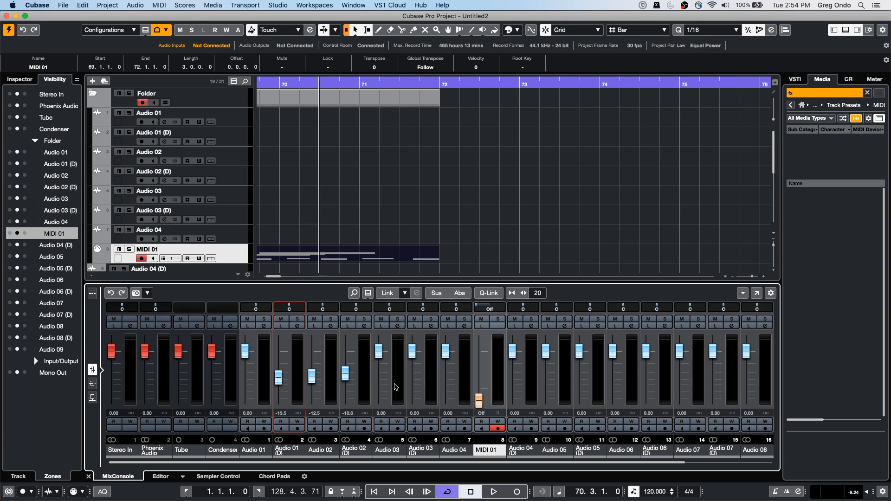
pyautogui.moveTo(379, 352); pyautogui.dragTo(379, 376)
pyautogui.moveTo(412, 351); pyautogui.dragTo(445, 353)
# Step: Display the channel inserts in the MixConsole and load AmpSimulator into Audio 02's second insert slot
pyautogui.click(92, 383)
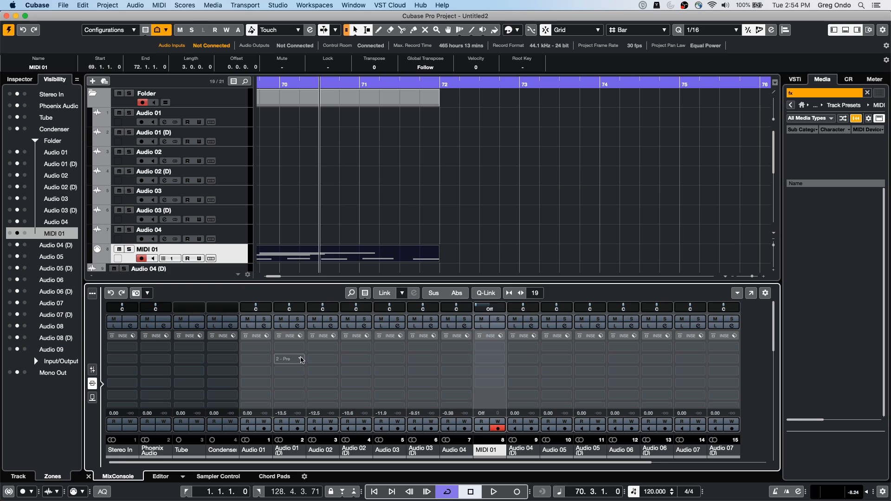
pyautogui.click(335, 360)
pyautogui.click(323, 400)
pyautogui.click(351, 407)
# Step: Load the DualFilter effect into the second insert slot of Audio 02 (D)
pyautogui.click(369, 360)
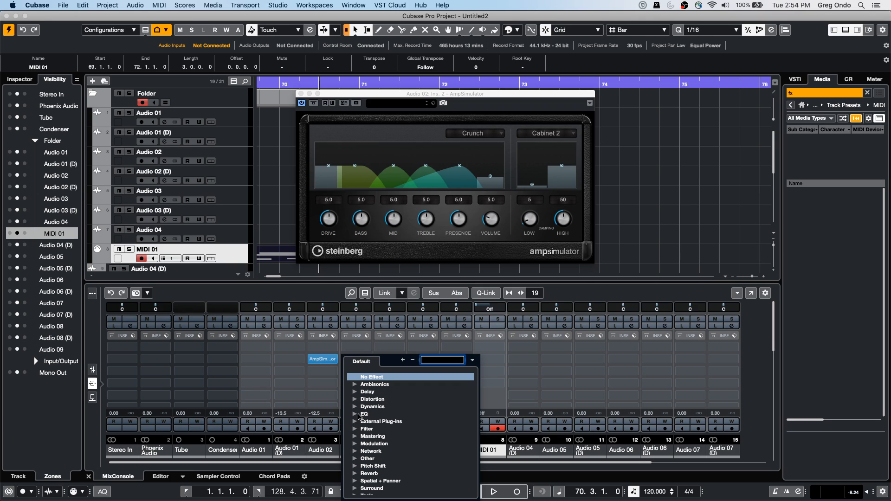
pyautogui.click(355, 429)
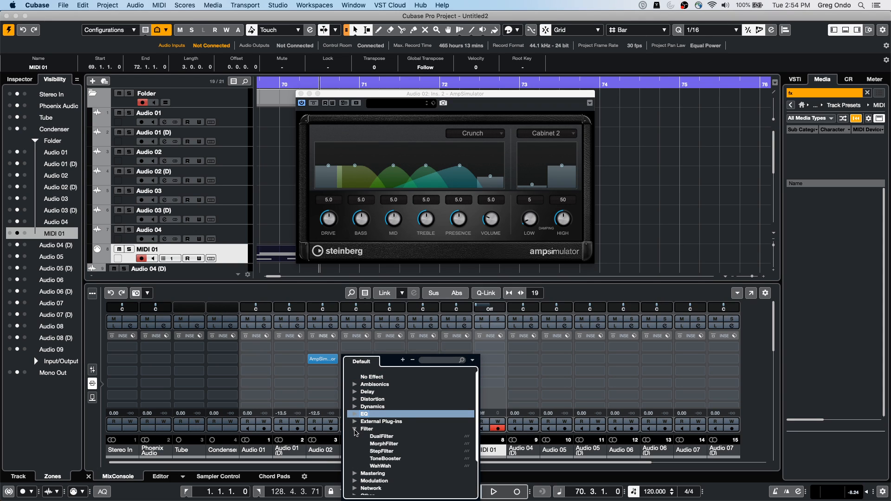
pyautogui.click(382, 438)
# Step: Load the Brickwall Limiter effect into the second insert slot of Audio 03
pyautogui.click(402, 362)
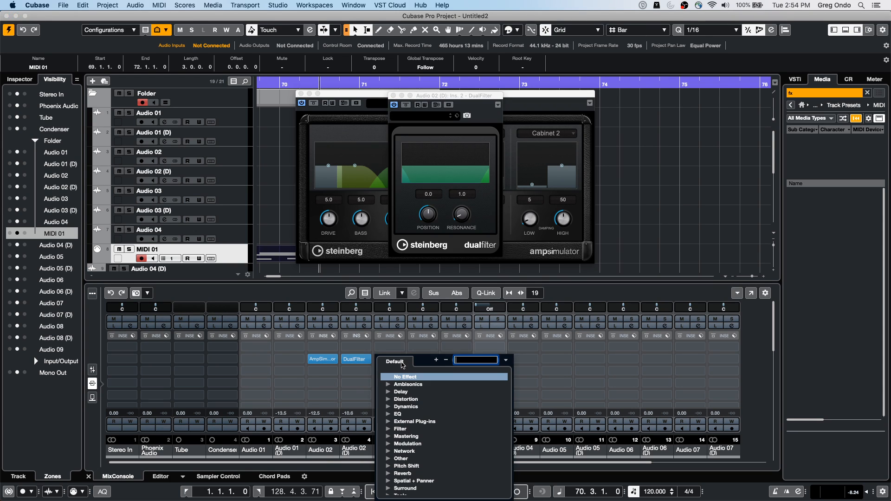
pyautogui.click(388, 451)
pyautogui.click(388, 437)
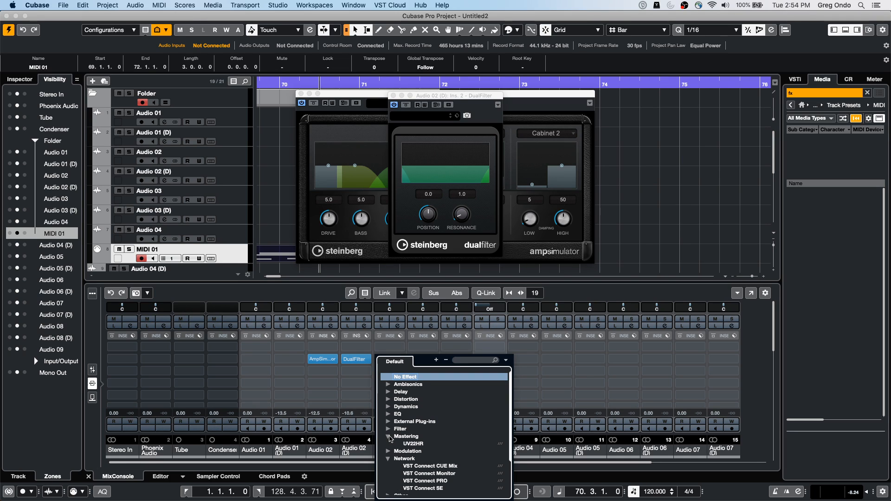
pyautogui.click(388, 407)
pyautogui.click(420, 414)
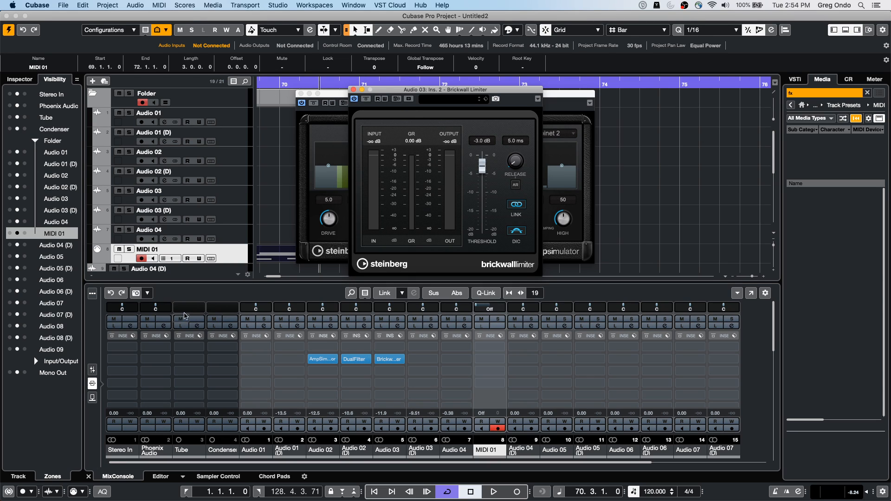
# Step: Display the faders and set Audio 01 (D) to 5.39, Audio 02 to -1.18, Audio 02 (D) and Audio 03 (D) to 6.02, Audio 03 to -oo, Audio 04 to -81.5
pyautogui.click(92, 369)
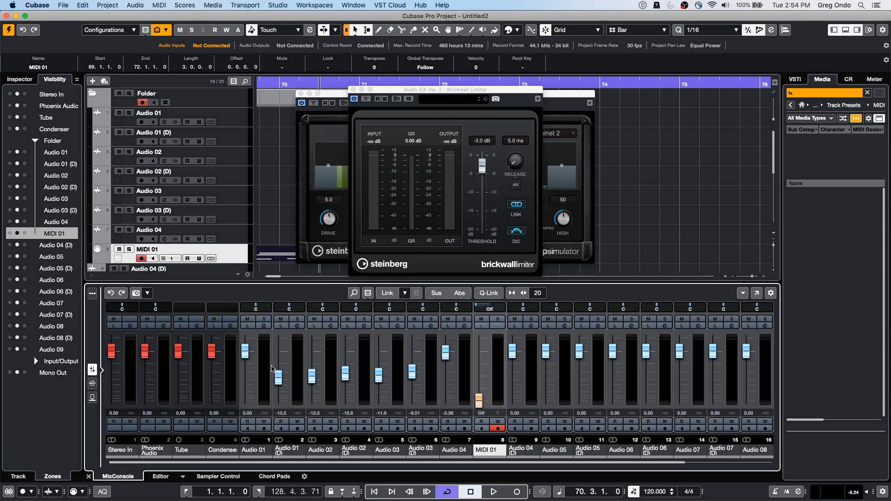
pyautogui.moveTo(279, 377); pyautogui.dragTo(278, 340)
pyautogui.moveTo(312, 376); pyautogui.dragTo(345, 338)
pyautogui.moveTo(378, 375); pyautogui.dragTo(379, 400)
pyautogui.moveTo(413, 371); pyautogui.dragTo(413, 339)
pyautogui.moveTo(446, 352); pyautogui.dragTo(446, 400)
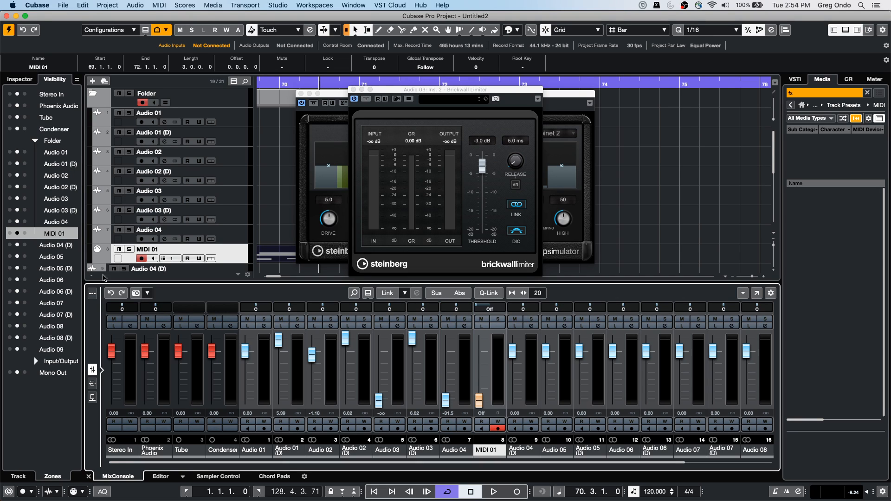
# Step: Recall MixConsole Snapshot 1 and switch back to Snapshot 2, accepting the deletion of insert automation each time
pyautogui.click(148, 294)
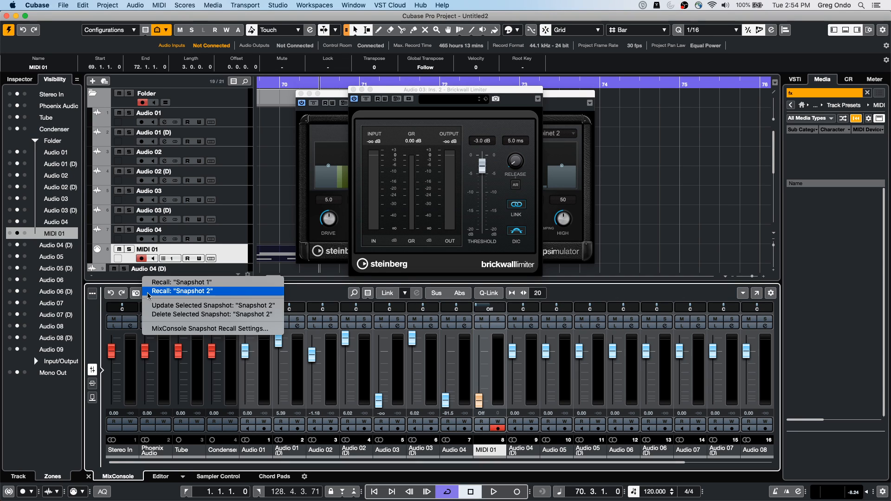
pyautogui.click(200, 282)
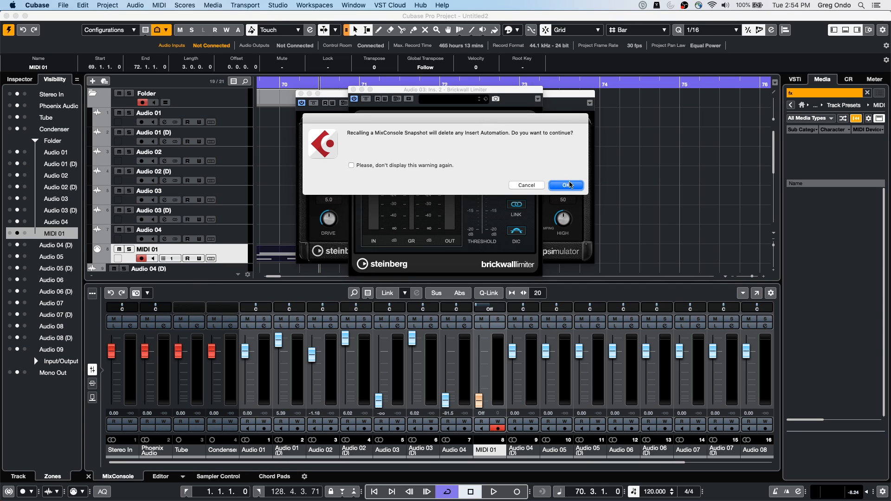
pyautogui.click(569, 186)
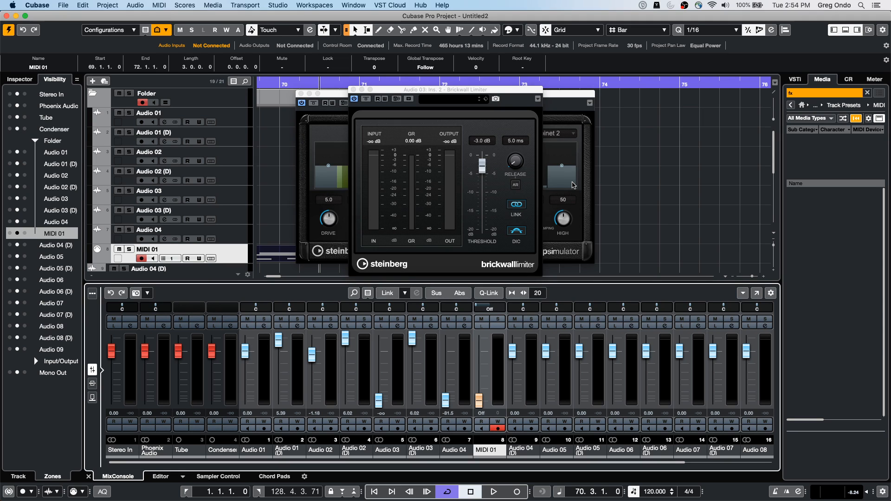
pyautogui.click(151, 293)
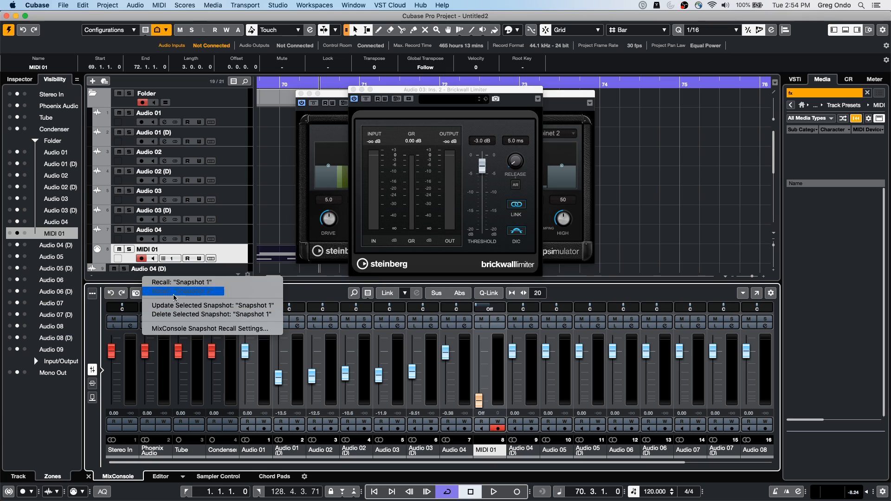
pyautogui.click(169, 282)
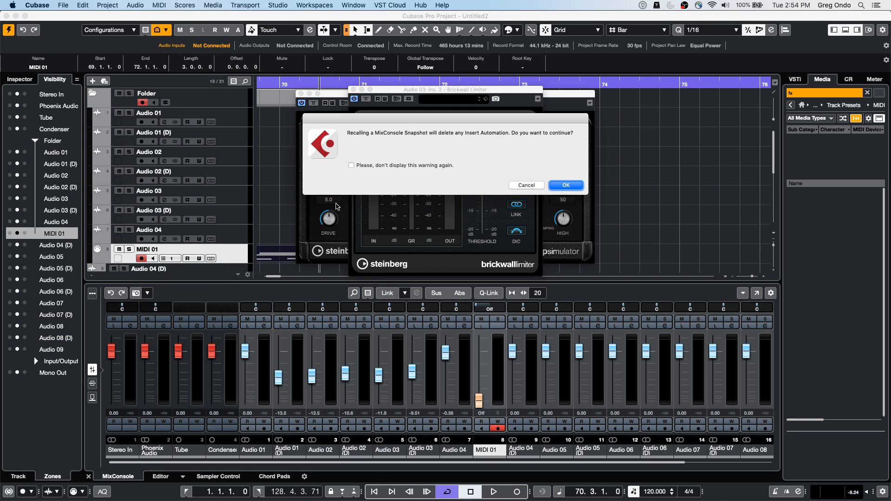
pyautogui.click(567, 185)
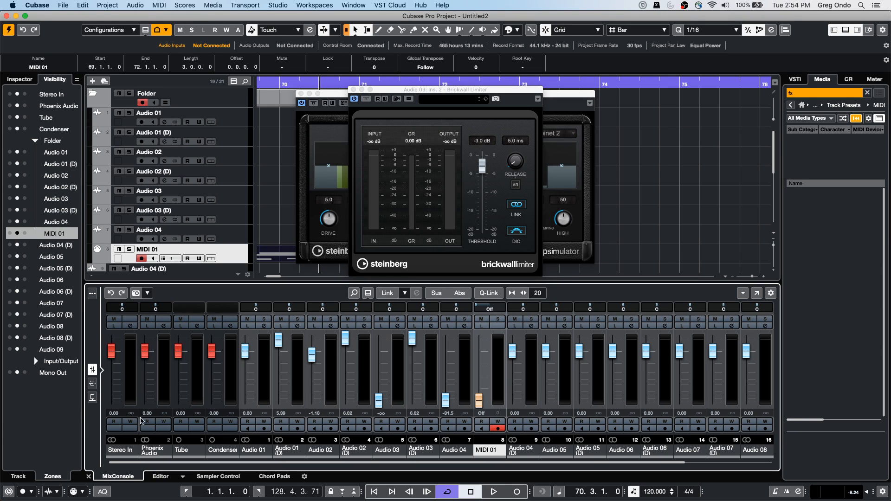
# Step: Display the inserts and move AmpSimulator to Audio 01 (D) slot 3, DualFilter to Audio 02 (D) slot 4, and Brickwall Limiter to Audio 03 (D) slot 1
pyautogui.click(92, 383)
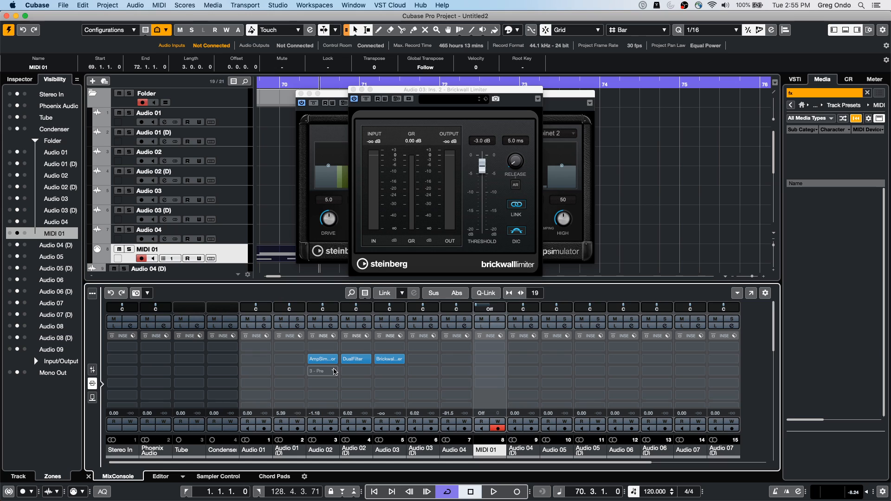
pyautogui.moveTo(324, 360); pyautogui.dragTo(329, 402)
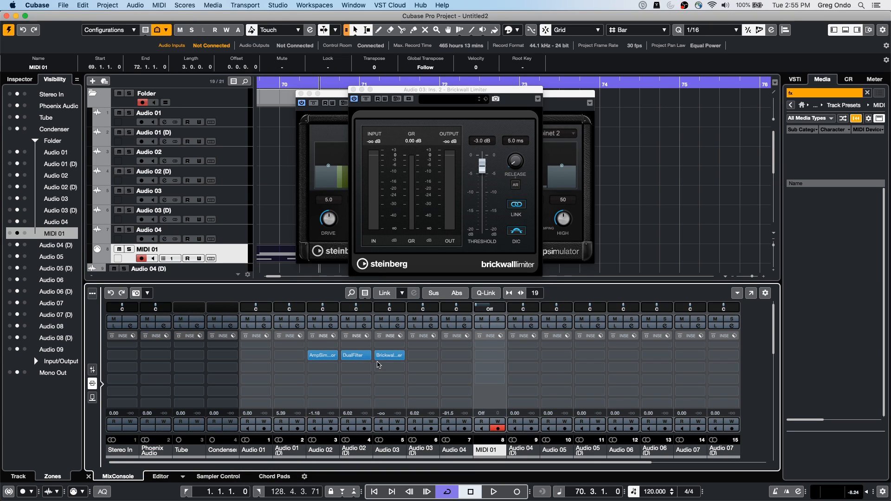
pyautogui.moveTo(356, 357); pyautogui.dragTo(432, 354)
pyautogui.moveTo(320, 360); pyautogui.dragTo(288, 371)
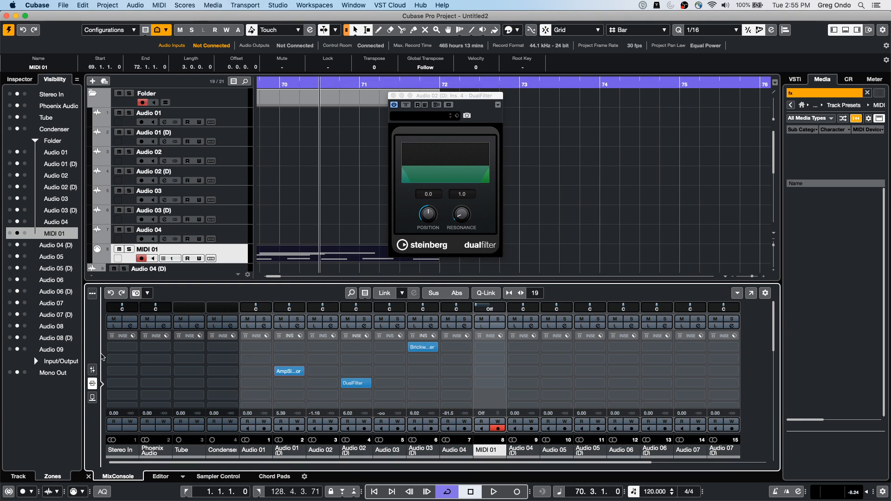
# Step: Display the channel faders and recall MixConsole Snapshot 1, accepting the deletion of insert automation
pyautogui.click(92, 370)
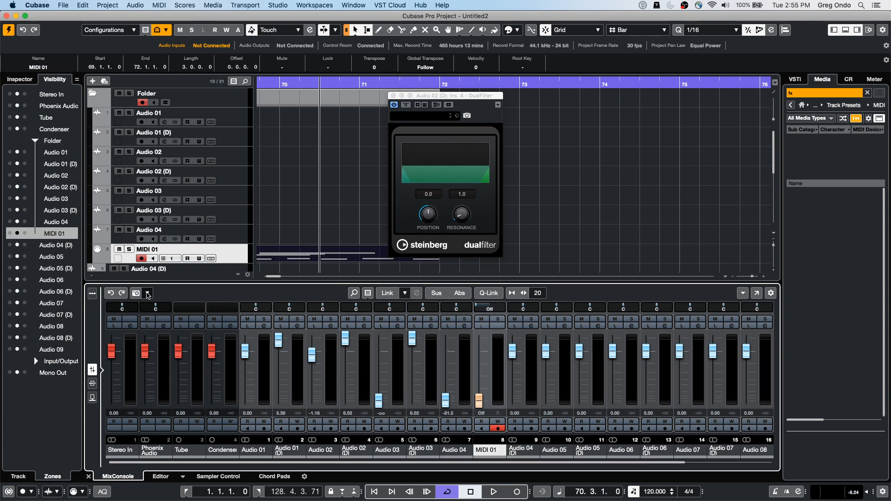
pyautogui.click(148, 292)
pyautogui.click(164, 292)
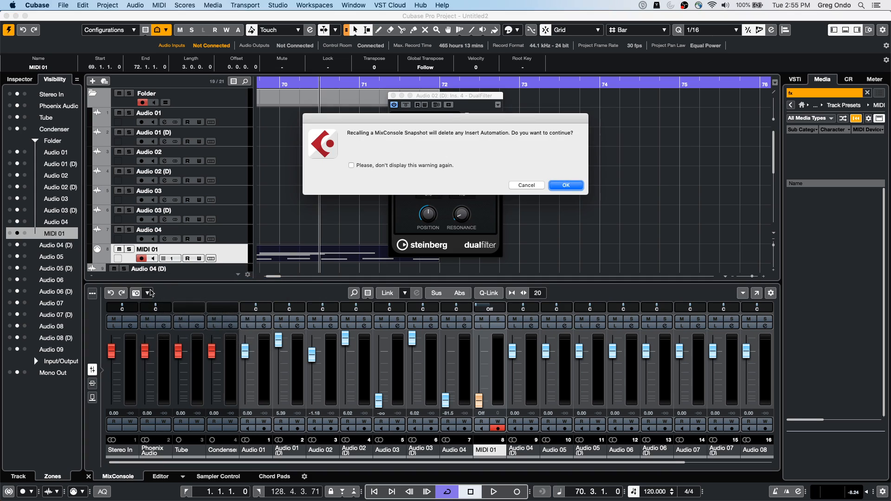
pyautogui.click(565, 184)
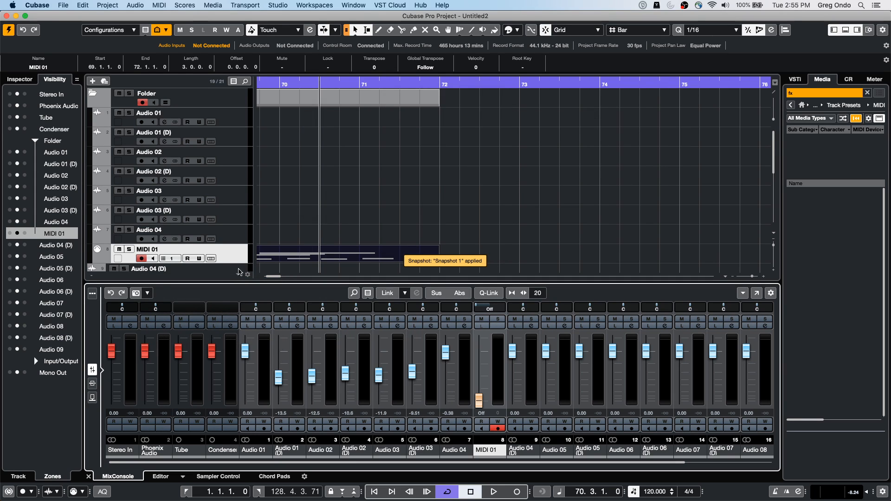
# Step: Recall MixConsole Snapshot 3 and display the channel inserts
pyautogui.click(147, 293)
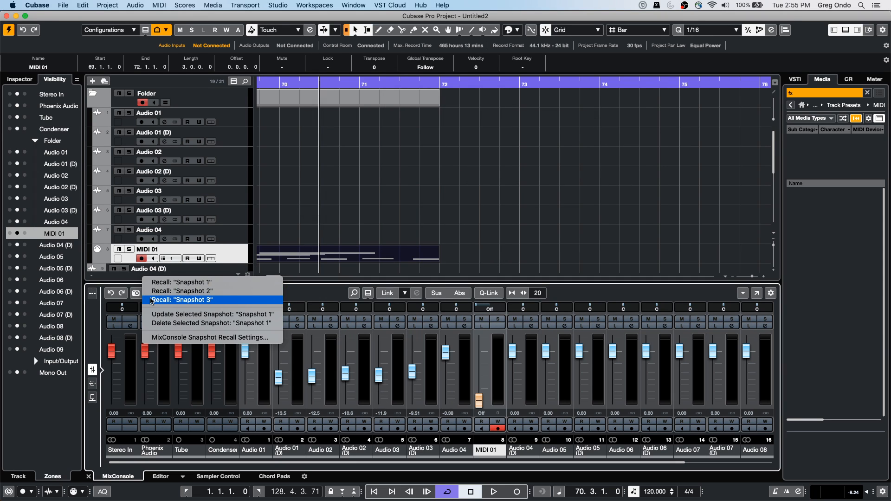
pyautogui.click(152, 300)
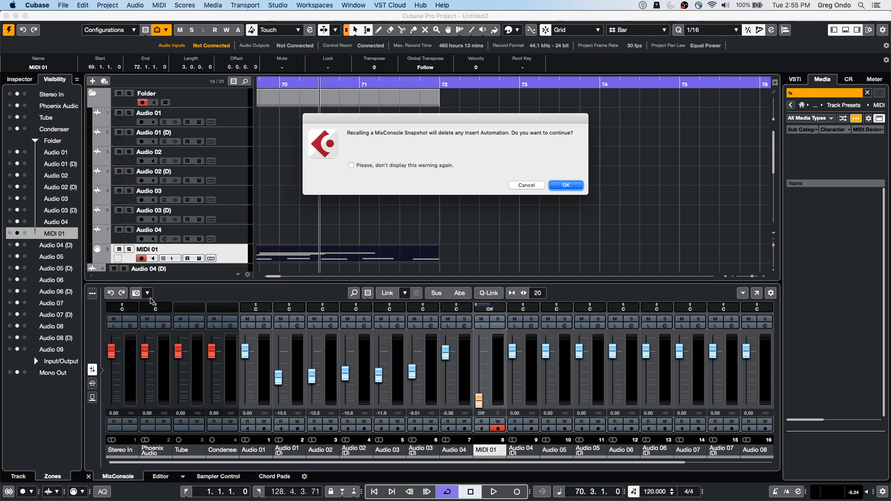
pyautogui.click(566, 185)
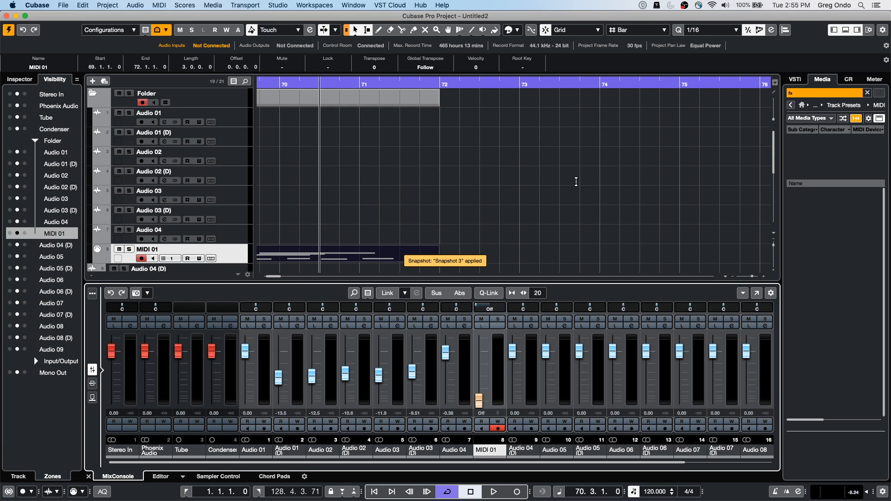
pyautogui.click(92, 385)
# Step: Recall MixConsole Snapshot 2 with the inserts displayed, accepting the deletion of insert automation
pyautogui.click(148, 293)
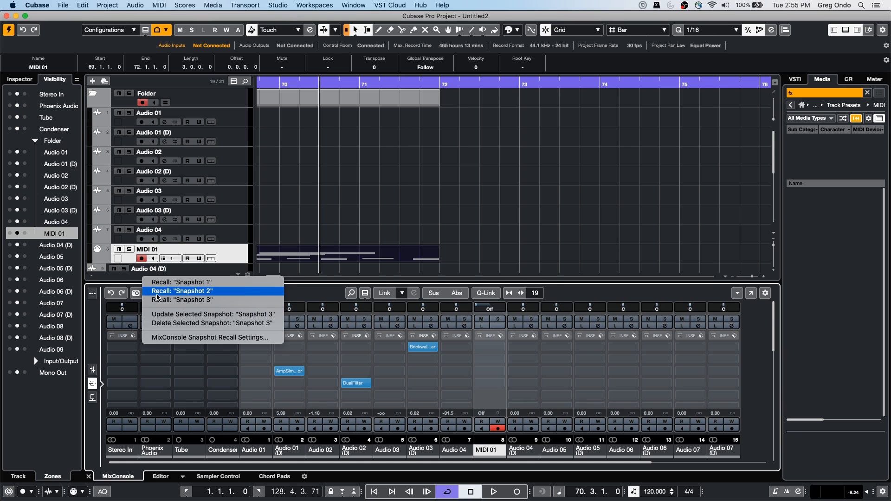
pyautogui.click(181, 292)
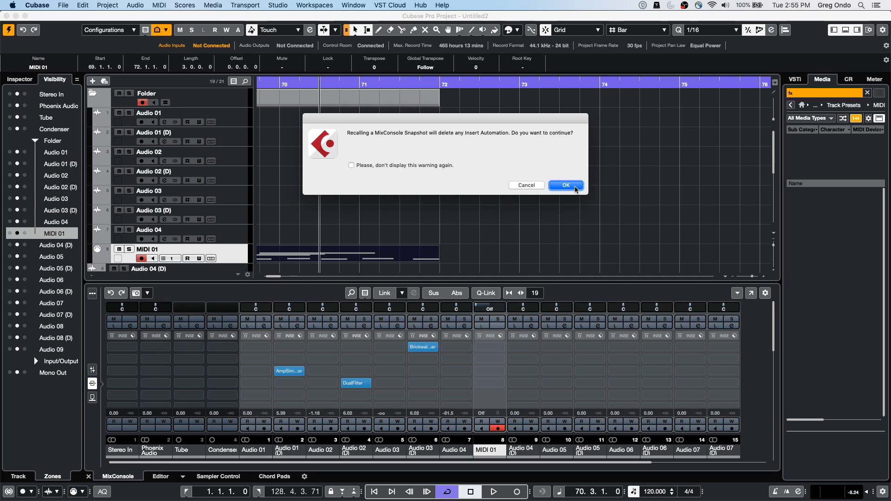
pyautogui.click(566, 185)
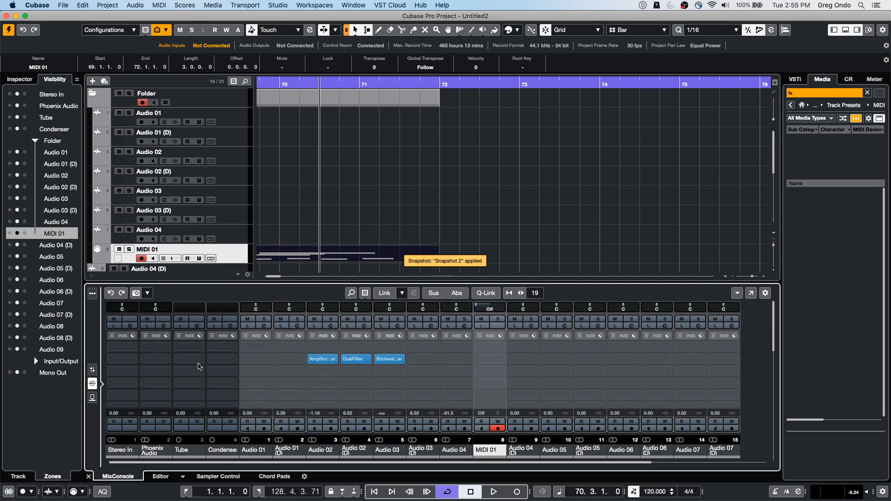
# Step: Open the MixConsole Snapshot Recall Settings and confirm them with Warn Before Deleting Plug-in Automation switched off
pyautogui.click(148, 293)
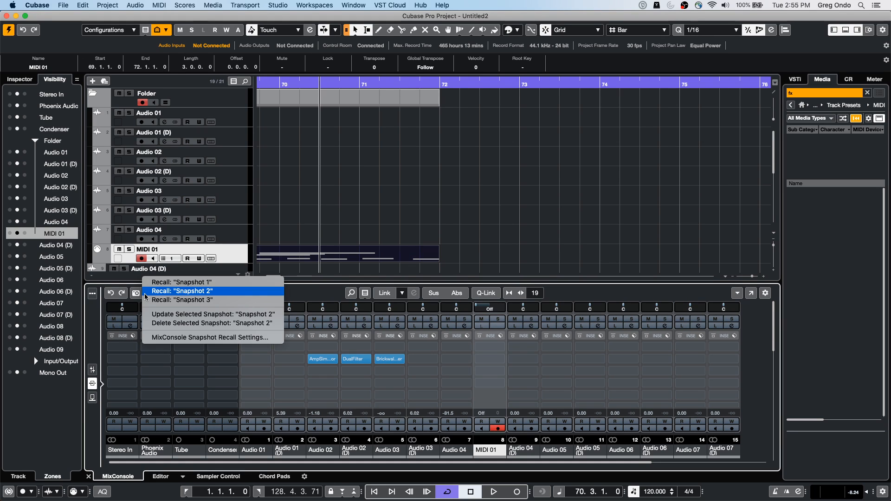
pyautogui.click(233, 338)
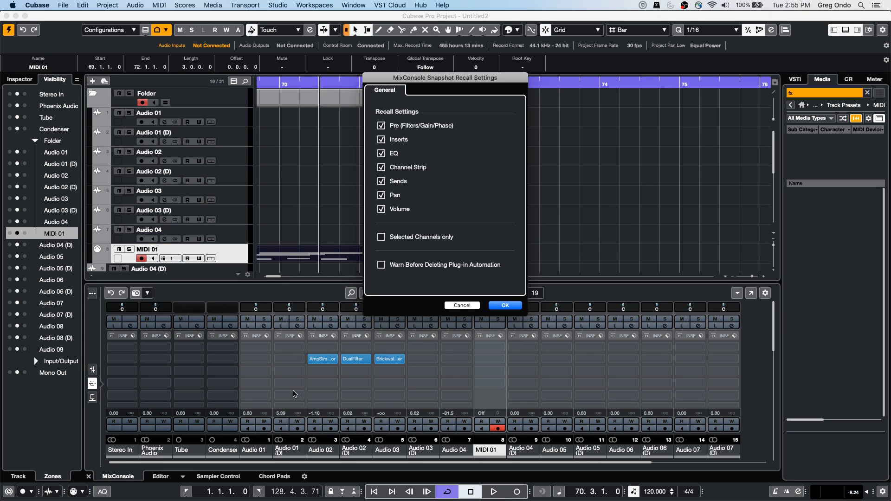
pyautogui.click(504, 307)
# Step: Open the MixConsole in a separate window and display its list of snapshots
pyautogui.click(148, 293)
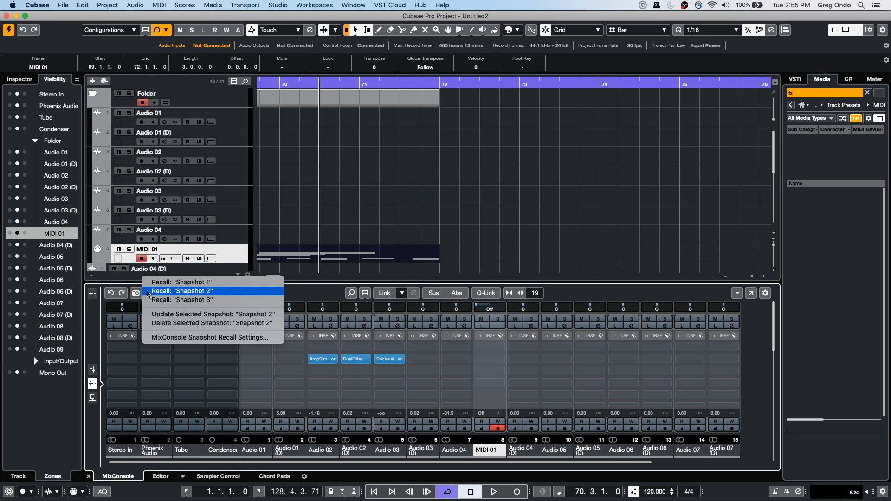
pyautogui.click(751, 298)
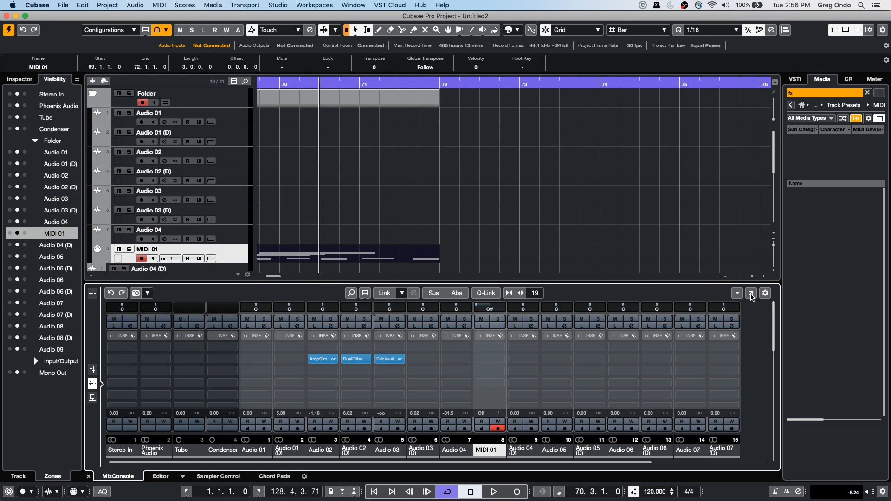
pyautogui.click(752, 293)
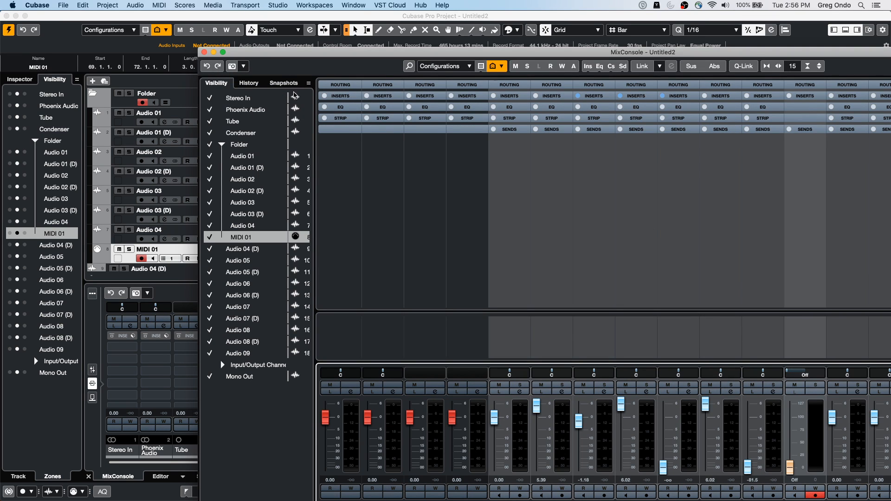
pyautogui.click(284, 83)
# Step: Look through Snapshots 1, 2 and 3 and the snapshot commands, and close the separate MixConsole window
pyautogui.click(227, 114)
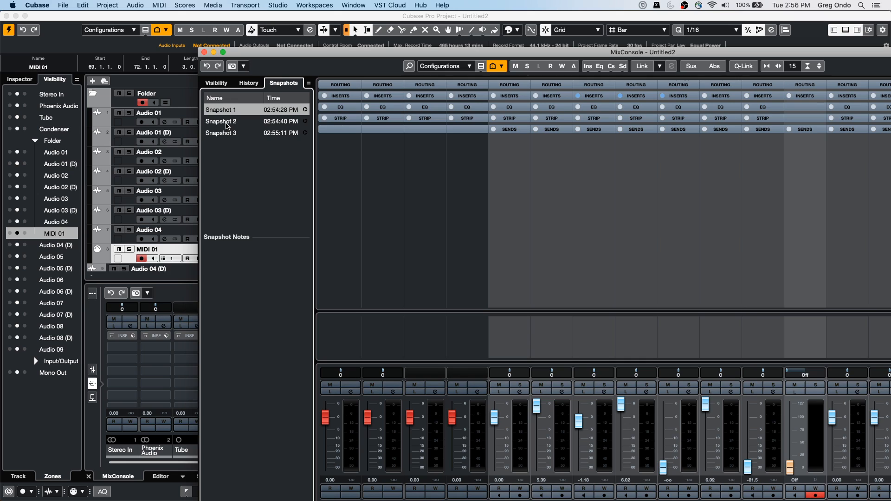
pyautogui.click(226, 123)
pyautogui.click(224, 133)
pyautogui.click(225, 122)
pyautogui.click(227, 111)
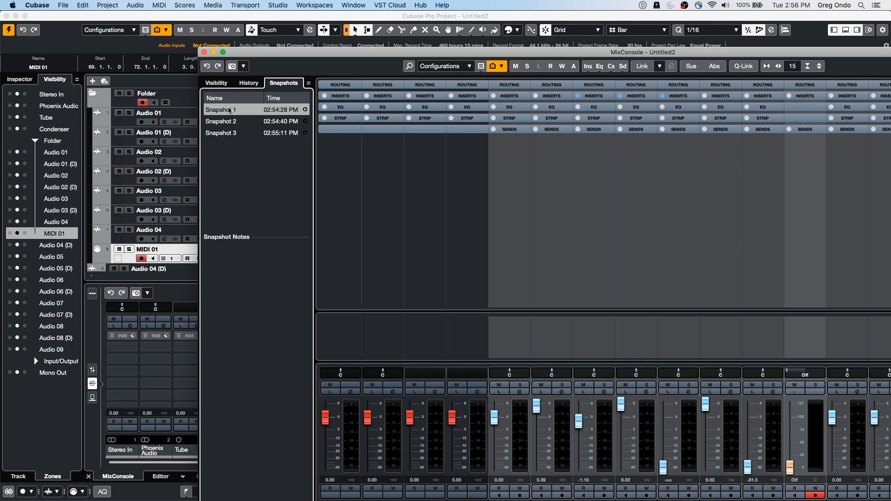
pyautogui.click(242, 68)
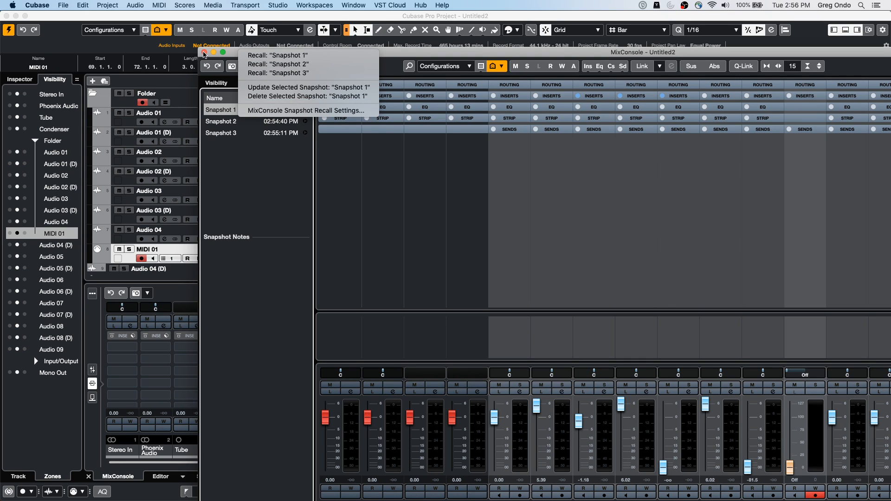
pyautogui.click(204, 55)
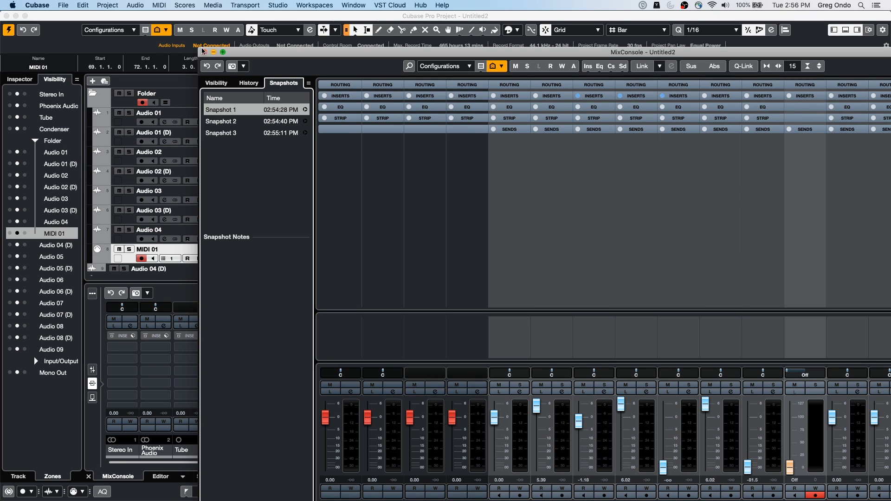
pyautogui.click(204, 53)
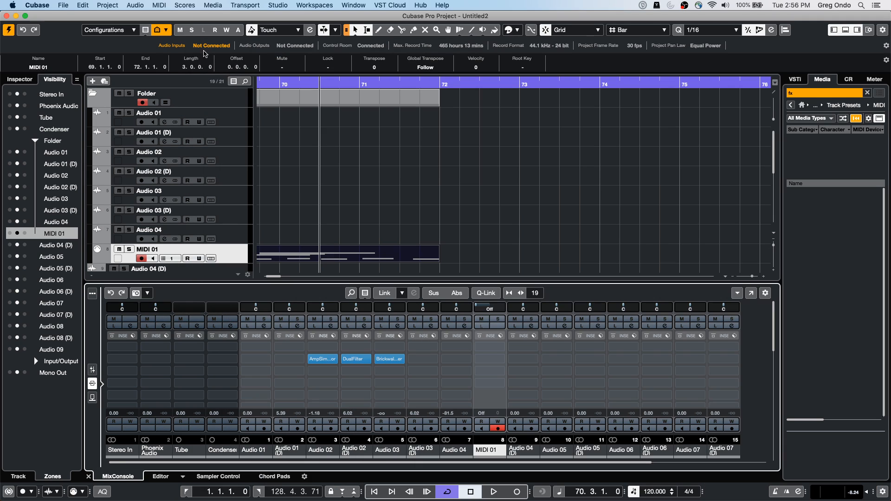
# Step: Open Studio Setup and display the settings of the Steinberg UR24C audio device
pyautogui.click(280, 5)
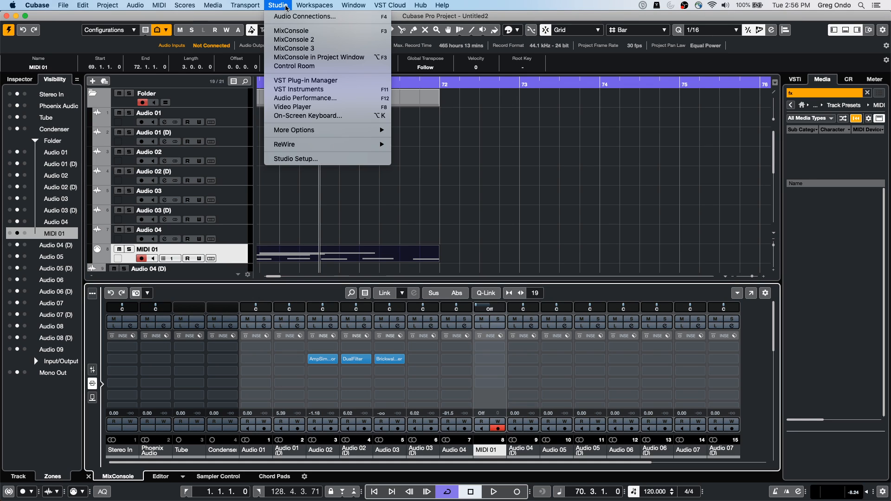
pyautogui.click(295, 159)
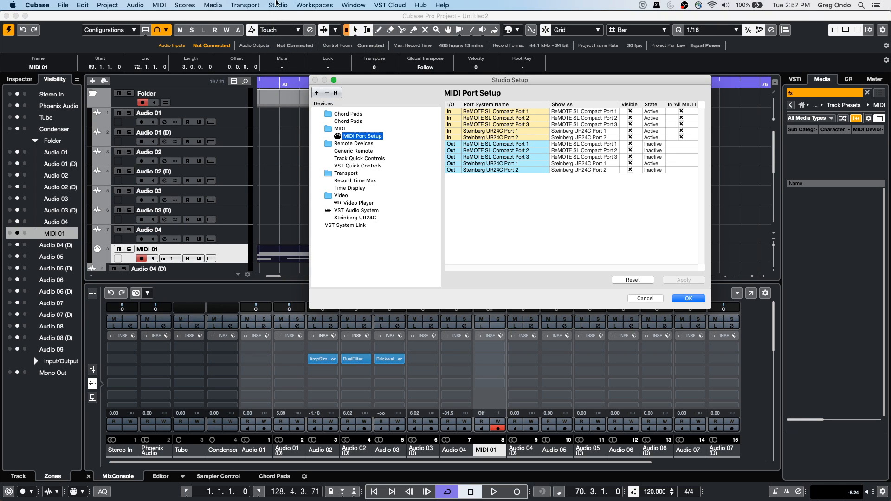
pyautogui.click(362, 218)
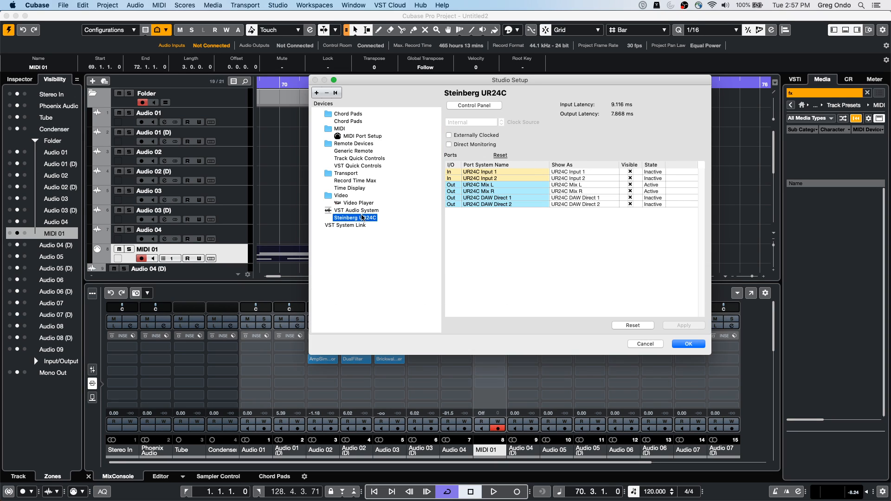
# Step: Review the VST Audio System settings and the Steinberg UR24C settings, and close Studio Setup
pyautogui.click(356, 210)
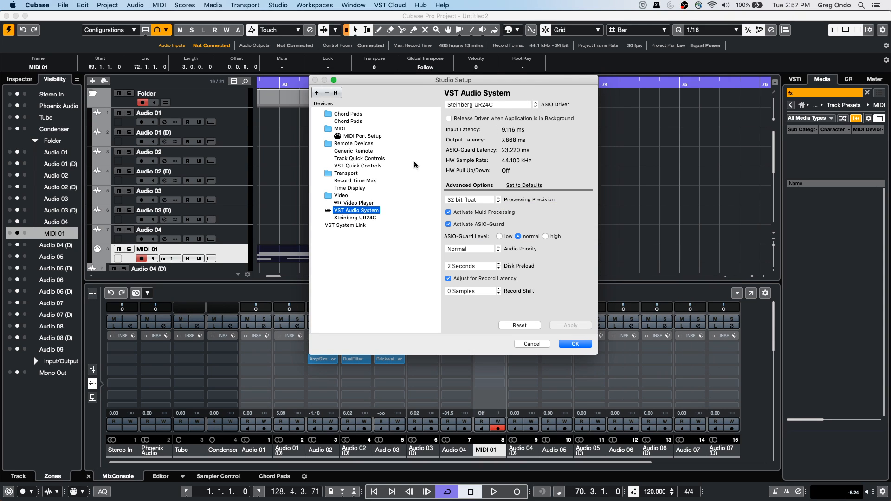
pyautogui.click(370, 219)
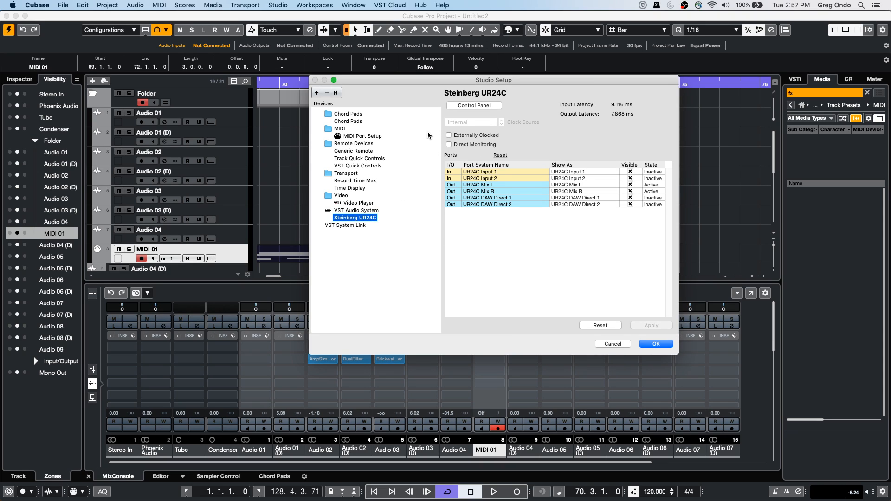
pyautogui.click(657, 344)
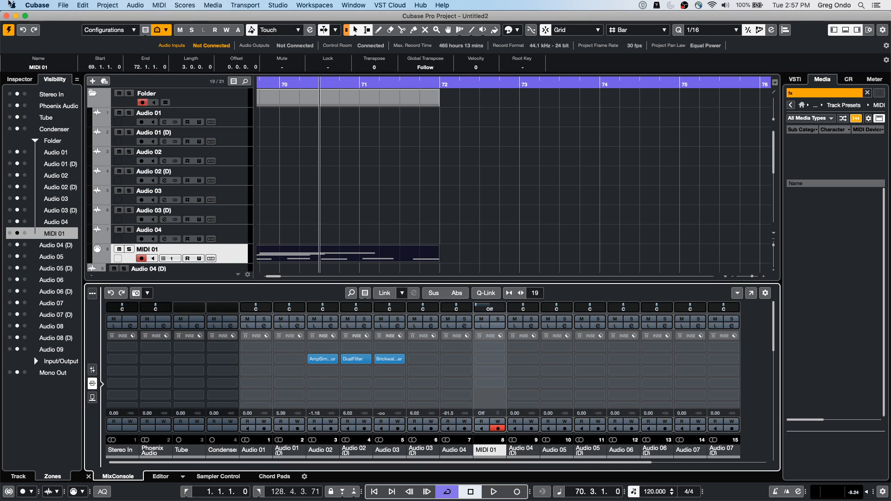
# Step: Reopen Studio Setup, switch on Direct Monitoring for the Steinberg UR24C and confirm the settings
pyautogui.click(277, 6)
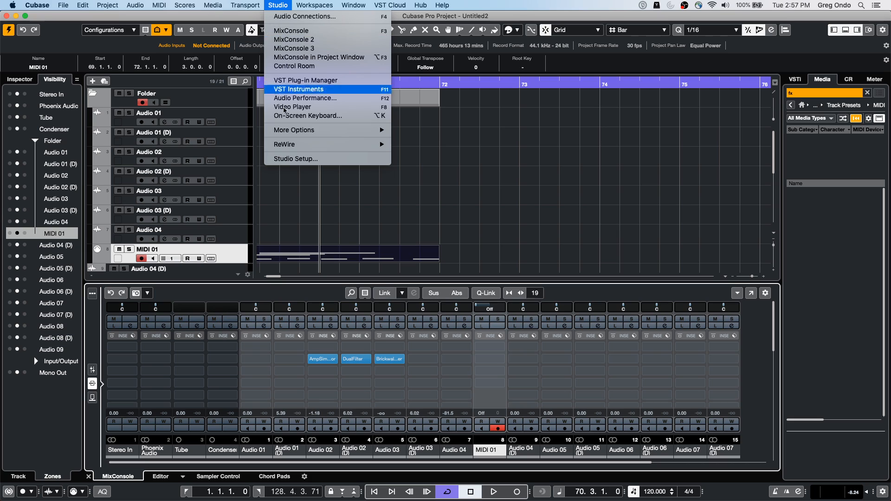
pyautogui.click(294, 158)
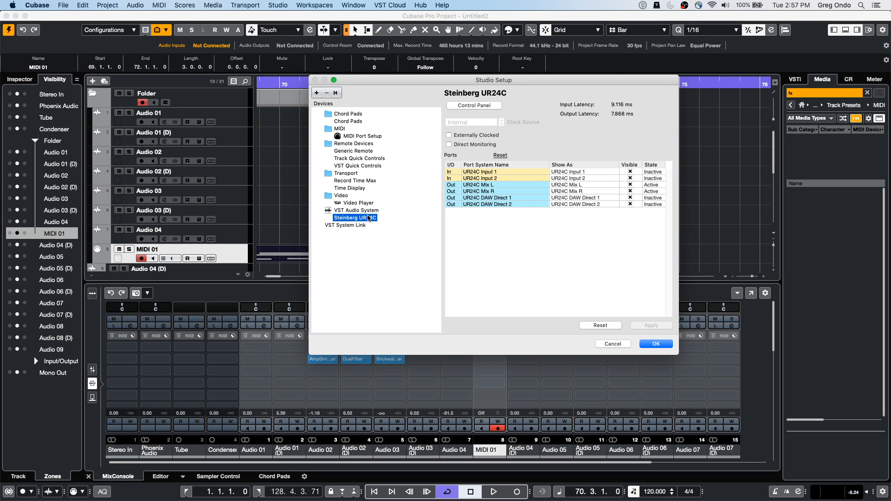
pyautogui.click(450, 145)
pyautogui.click(653, 344)
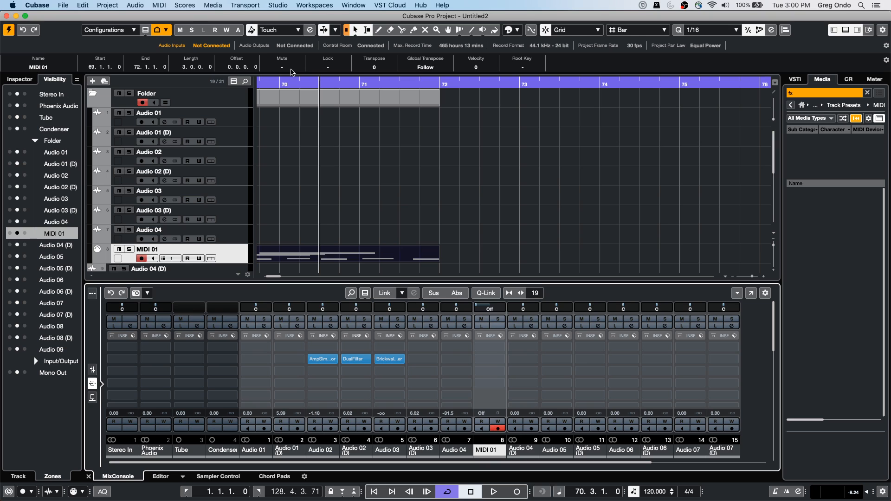
# Step: Switch to the open UNINVITED project, activate it and show the whole arrangement
pyautogui.moveTo(289, 83); pyautogui.dragTo(222, 65)
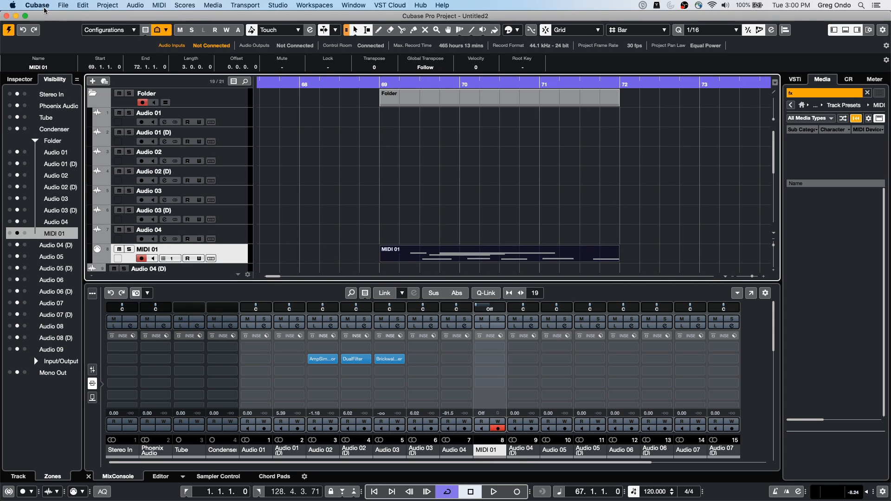
pyautogui.click(65, 6)
pyautogui.moveTo(135, 180)
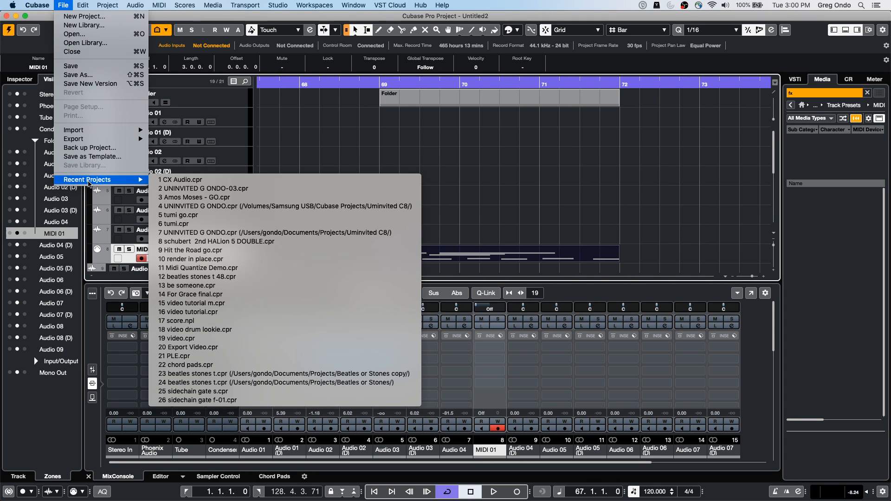
pyautogui.moveTo(398, 9)
pyautogui.moveTo(279, 5)
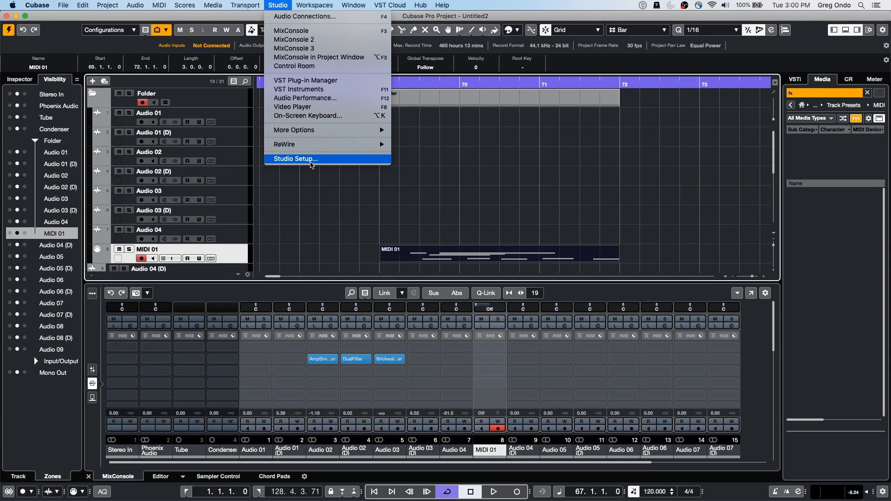
pyautogui.moveTo(354, 5)
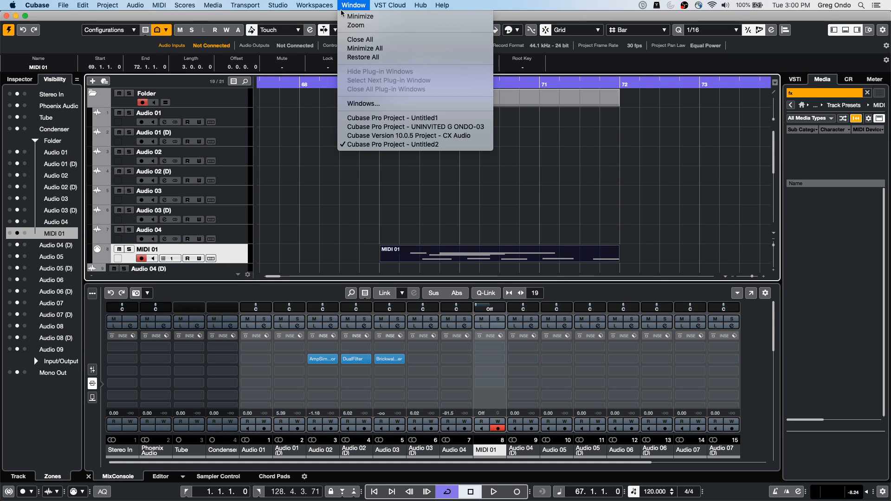
pyautogui.click(379, 131)
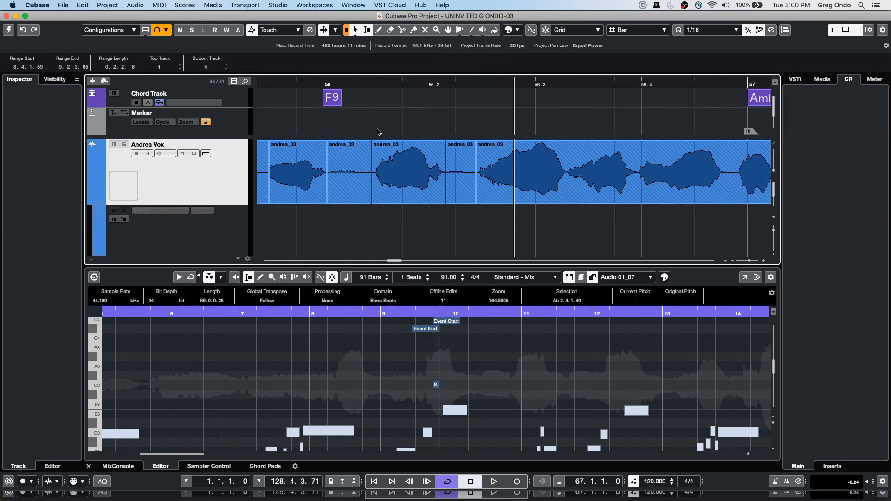
pyautogui.click(8, 30)
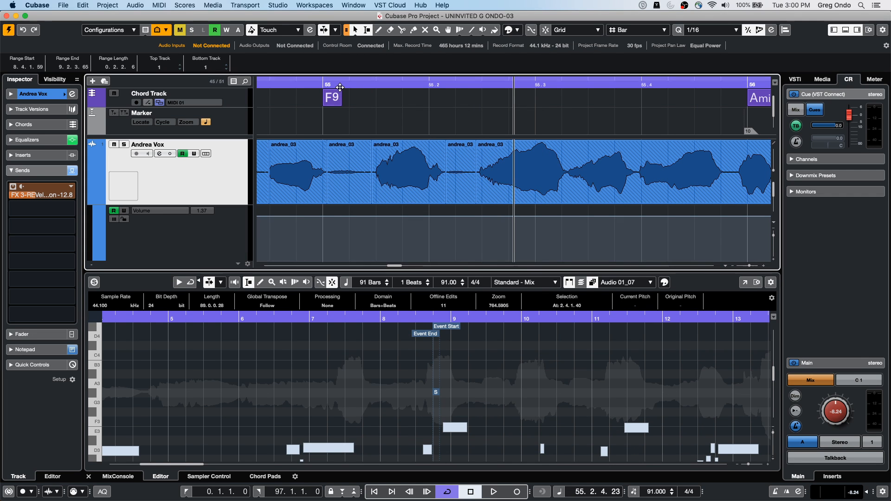
pyautogui.moveTo(340, 87); pyautogui.dragTo(350, 11)
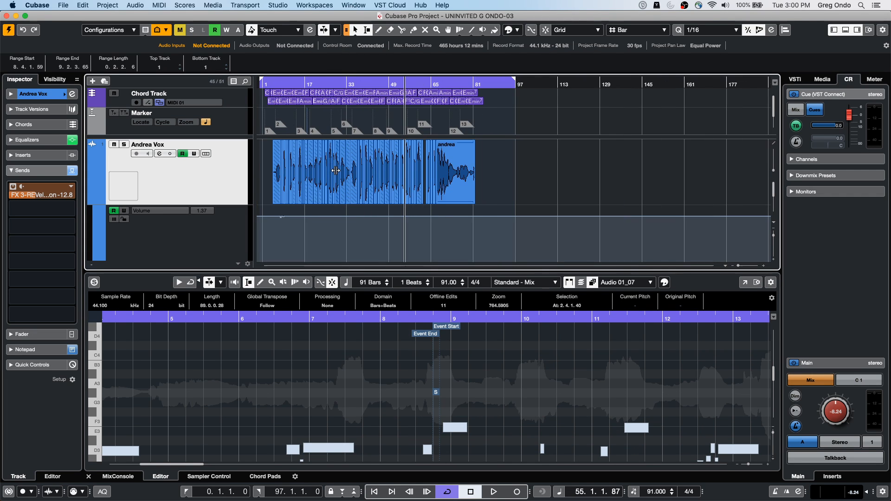
# Step: Select the Piano track, open the Render in Place settings for it, review the options and close the dialog
pyautogui.scroll(-3, 335, 169)
pyautogui.scroll(4, 320, 181)
pyautogui.click(184, 166)
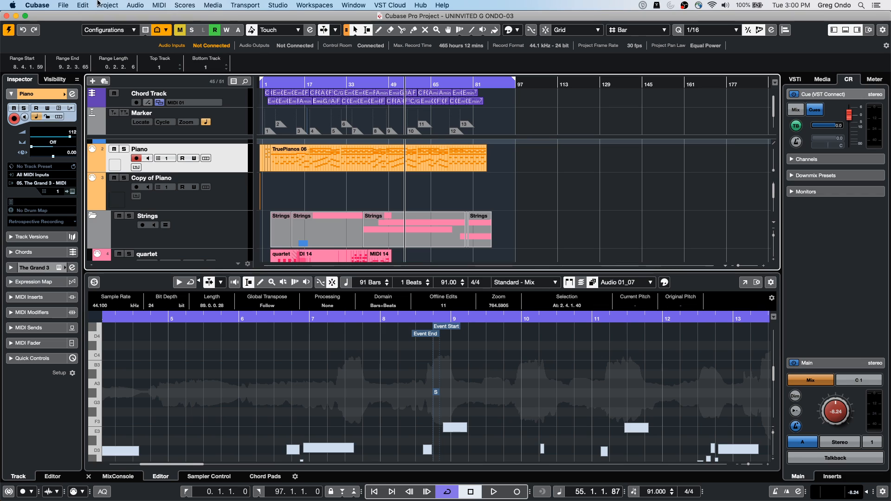
pyautogui.click(83, 5)
pyautogui.moveTo(103, 94)
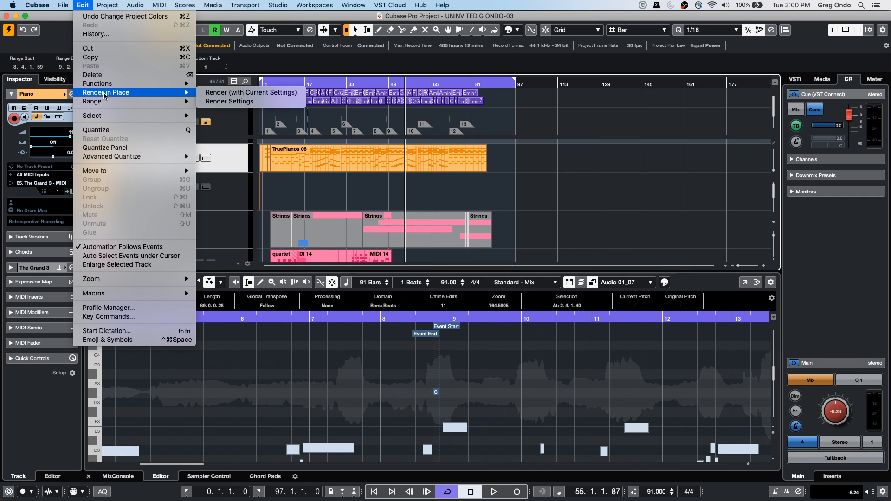
pyautogui.click(232, 103)
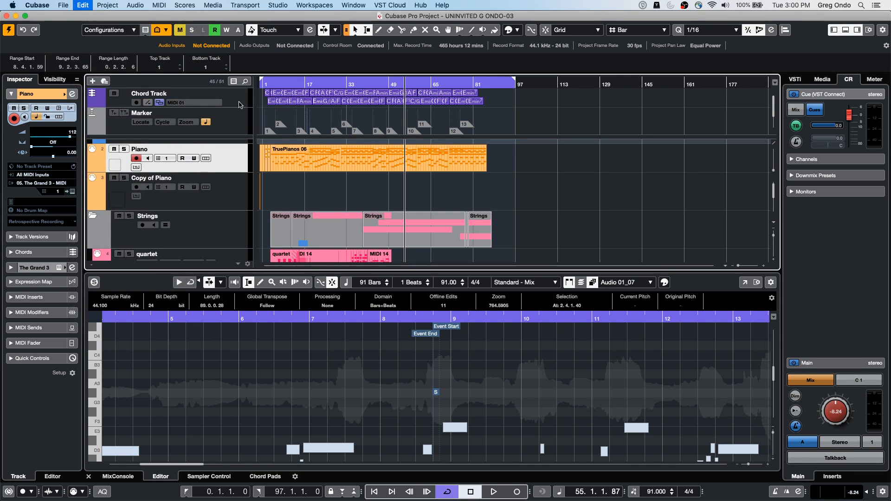
pyautogui.moveTo(427, 69); pyautogui.dragTo(165, 111)
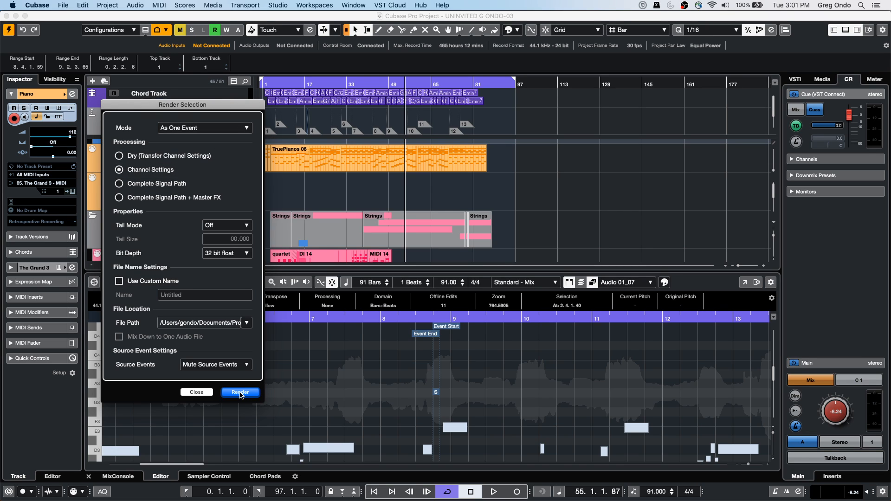
pyautogui.moveTo(216, 104); pyautogui.dragTo(633, 88)
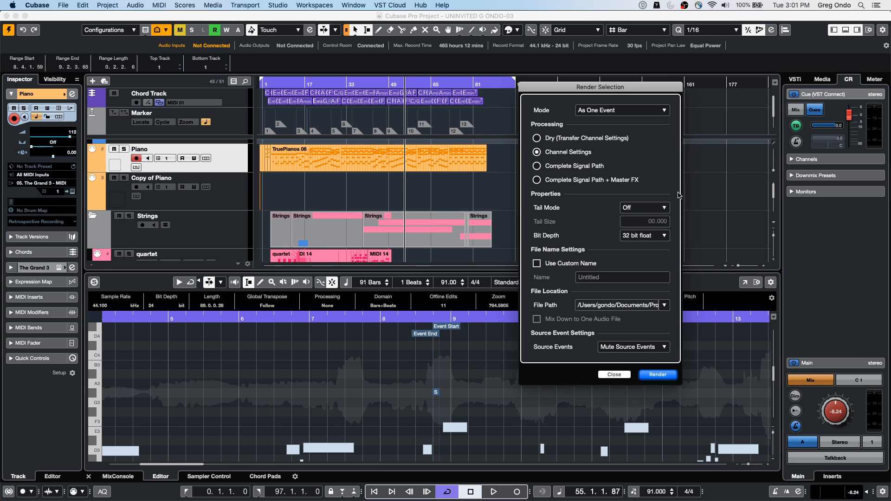
pyautogui.click(615, 374)
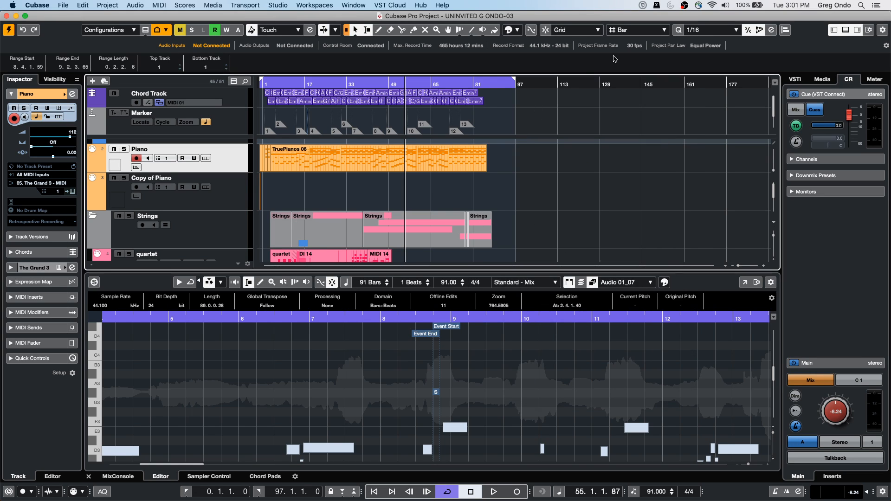
# Step: Select a range from about bar 45 to bar 57 on the quartet track
pyautogui.scroll(-2, 547, 159)
pyautogui.scroll(-5, 546, 159)
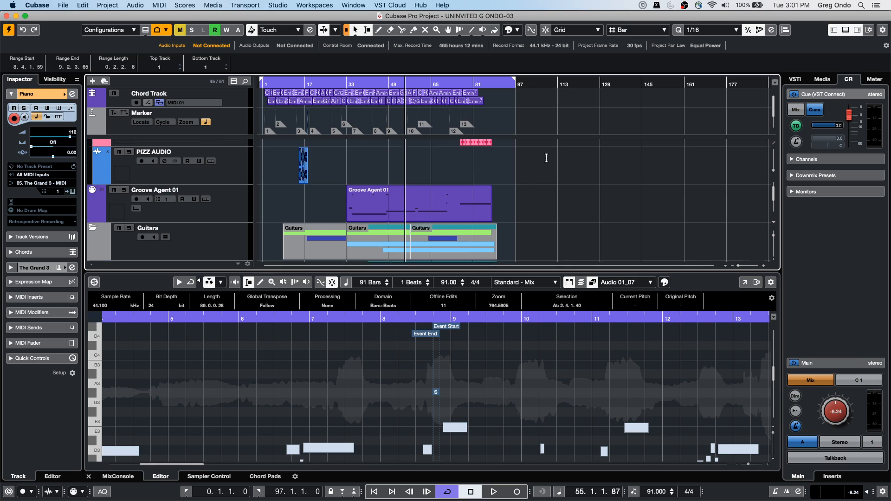
pyautogui.scroll(4, 546, 160)
pyautogui.moveTo(412, 176); pyautogui.dragTo(380, 187)
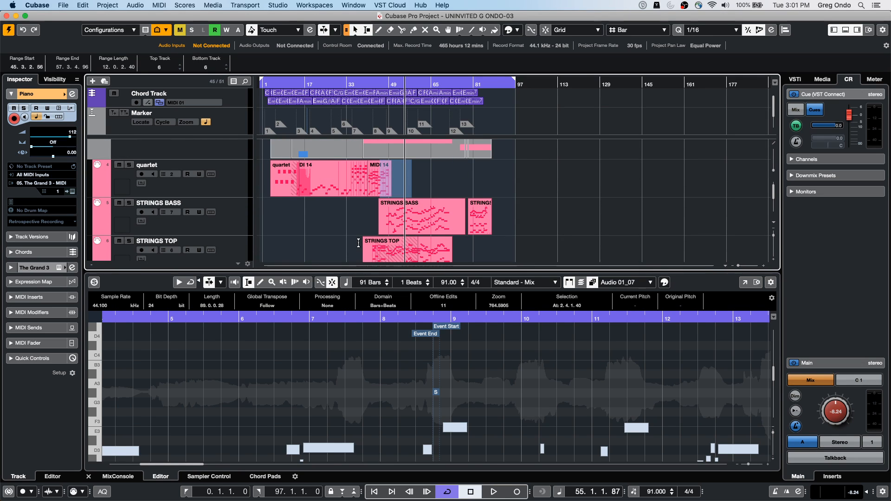
pyautogui.scroll(1, 359, 241)
pyautogui.scroll(-1, 359, 241)
pyautogui.scroll(-2, 359, 242)
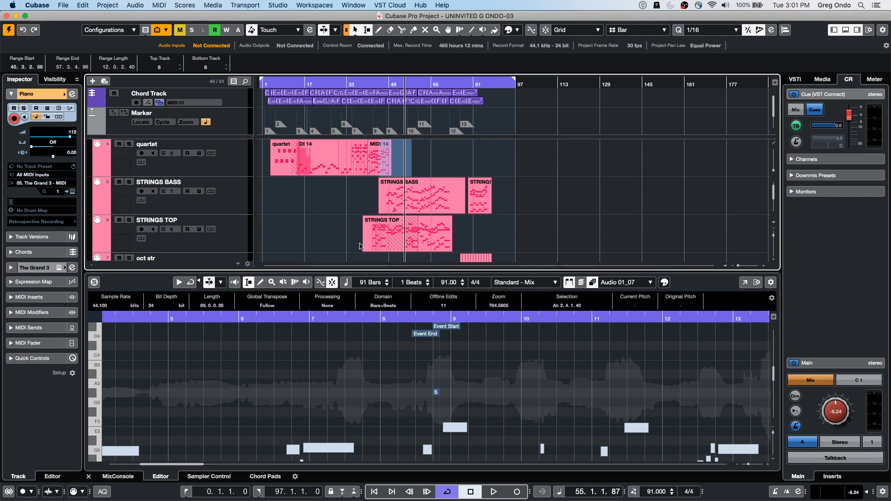
# Step: Extend the selection across the quartet, STRINGS BASS and STRINGS TOP tracks and set the locators to 36.4.1.77 and 58.3.2.106
pyautogui.click(235, 243)
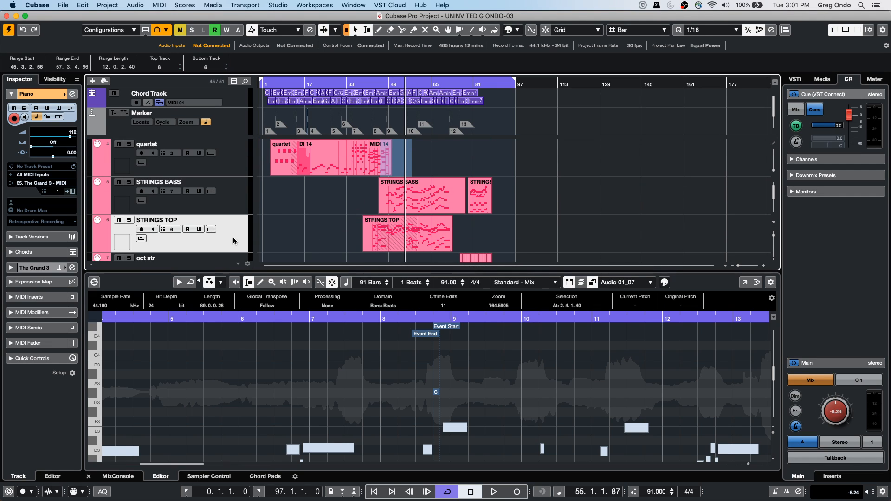
pyautogui.keyDown('shift'); pyautogui.click(233, 163); pyautogui.keyUp('shift')
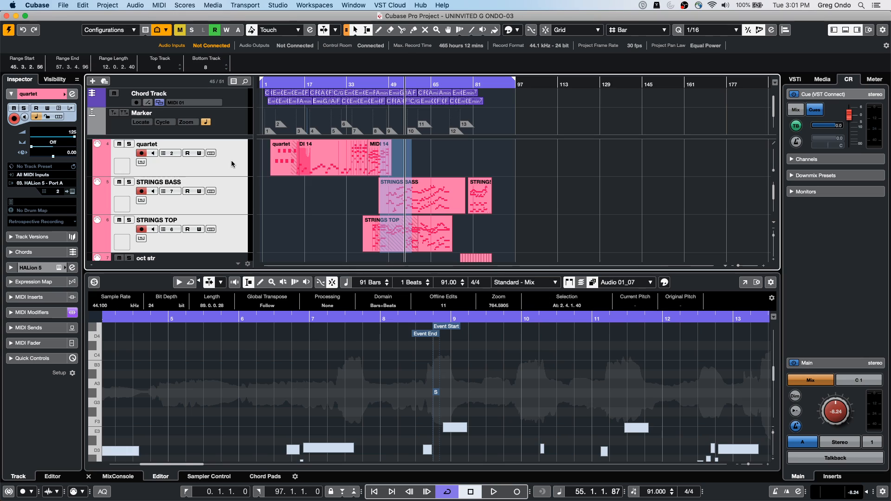
pyautogui.moveTo(261, 79); pyautogui.dragTo(357, 79)
pyautogui.moveTo(508, 78); pyautogui.dragTo(414, 86)
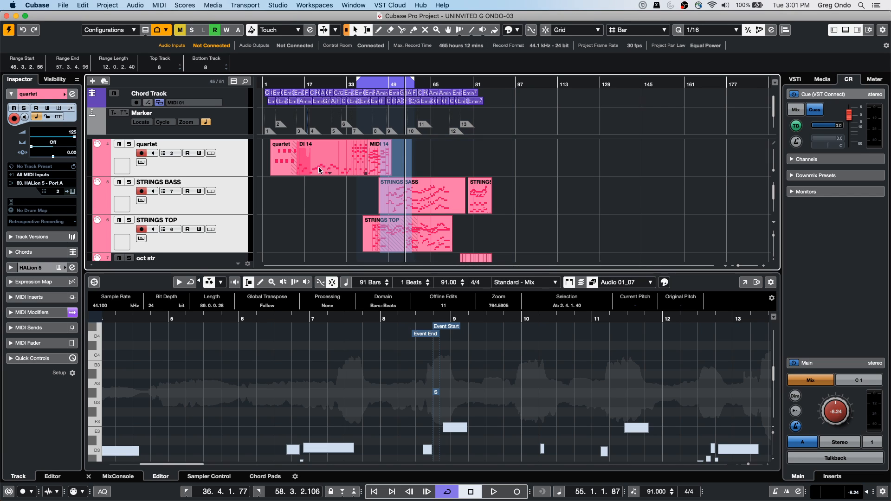
# Step: Render the selected ranges of the three string tracks in place with the current settings and look through the rendered audio tracks
pyautogui.click(84, 5)
pyautogui.moveTo(108, 6)
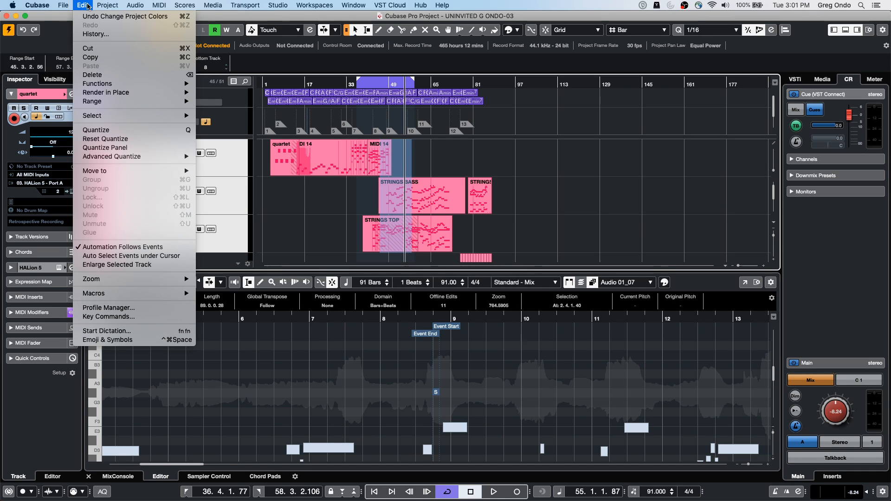
pyautogui.moveTo(176, 92)
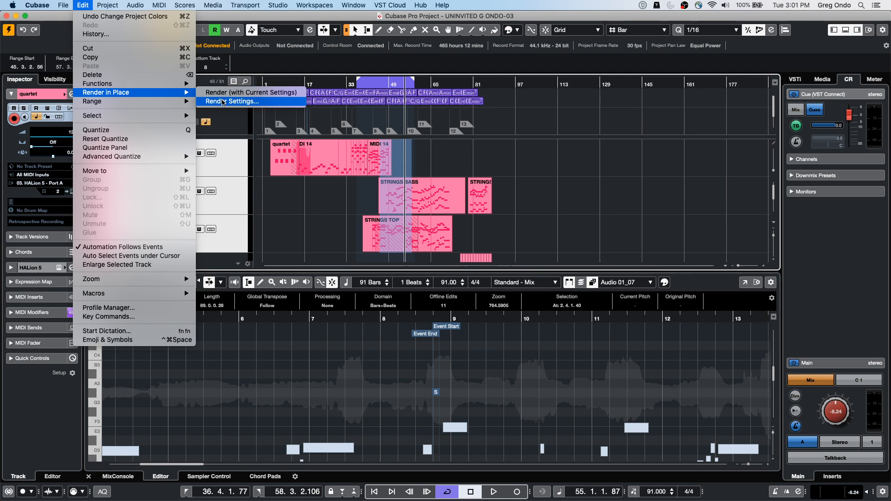
pyautogui.click(228, 96)
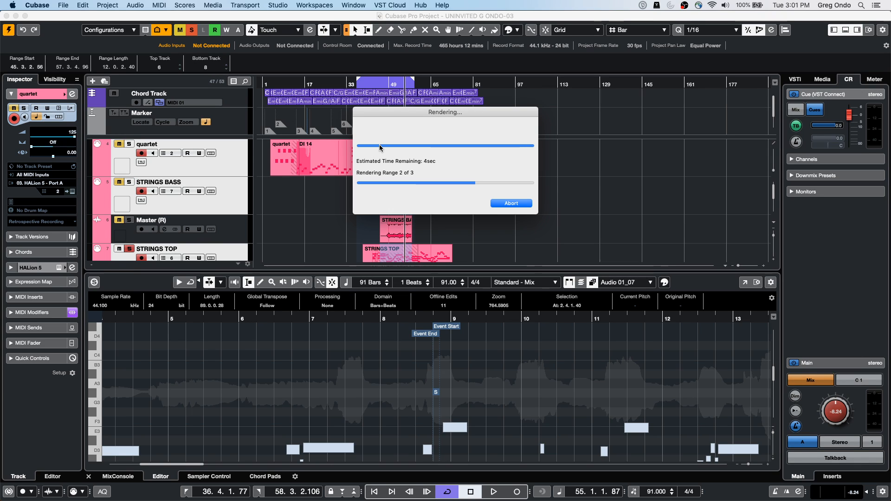
pyautogui.moveTo(401, 113); pyautogui.dragTo(583, 85)
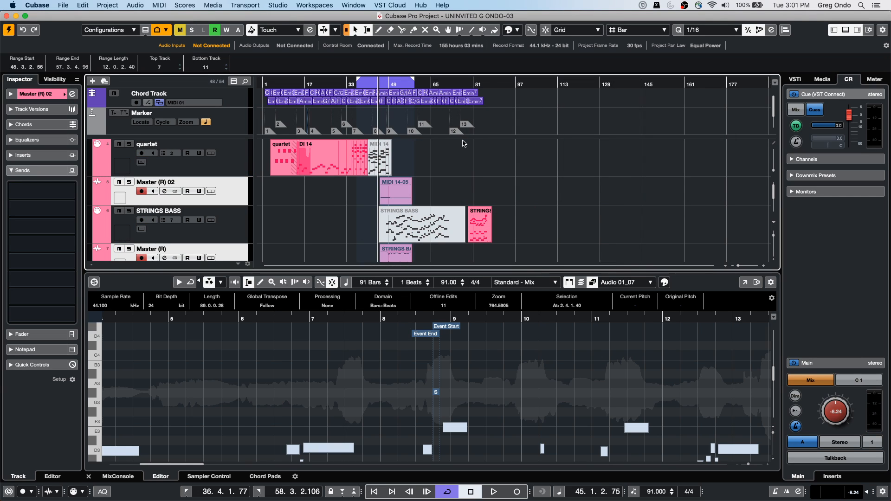
pyautogui.click(576, 180)
pyautogui.scroll(-2, 544, 183)
pyautogui.scroll(-2, 543, 182)
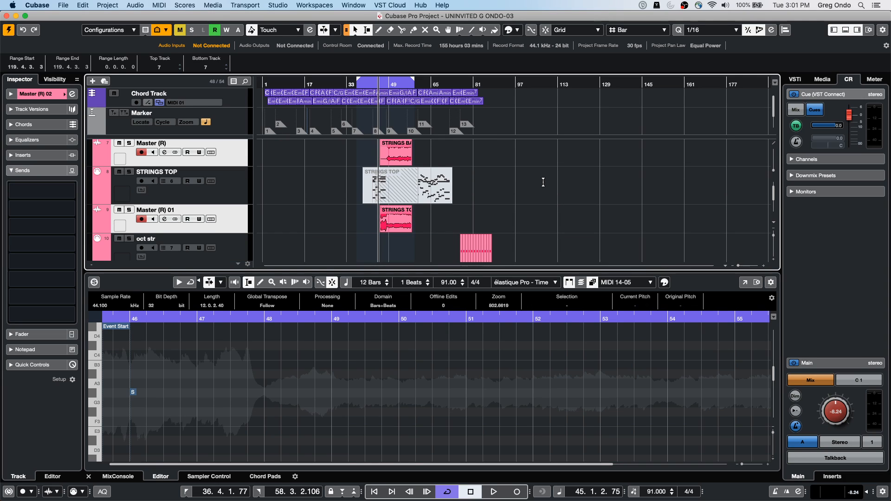
pyautogui.click(517, 197)
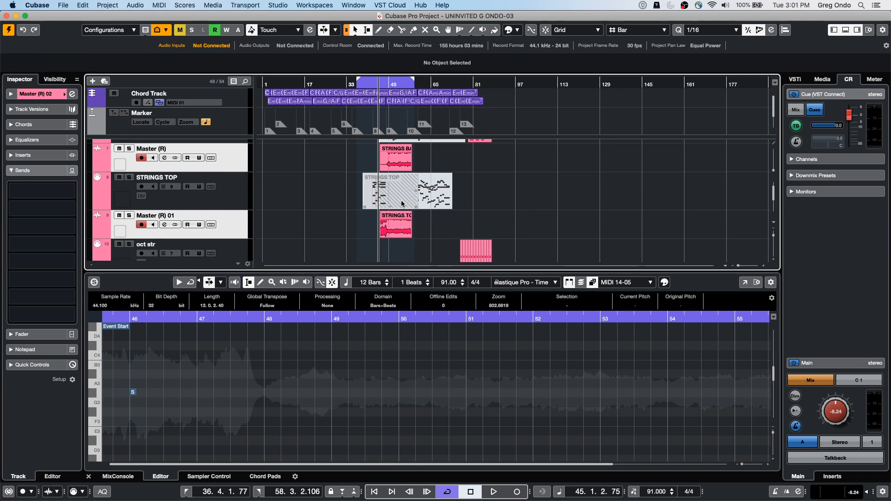
# Step: Undo the Render in Place of the string tracks
pyautogui.click(139, 5)
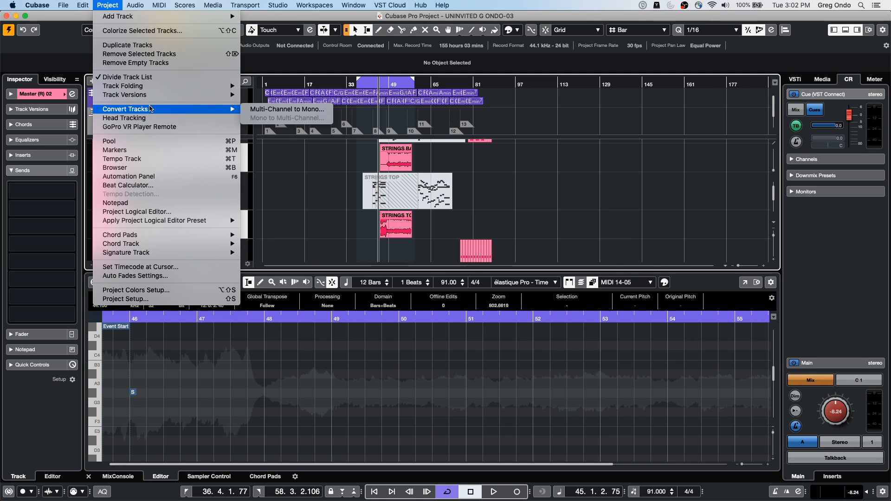
pyautogui.moveTo(83, 5)
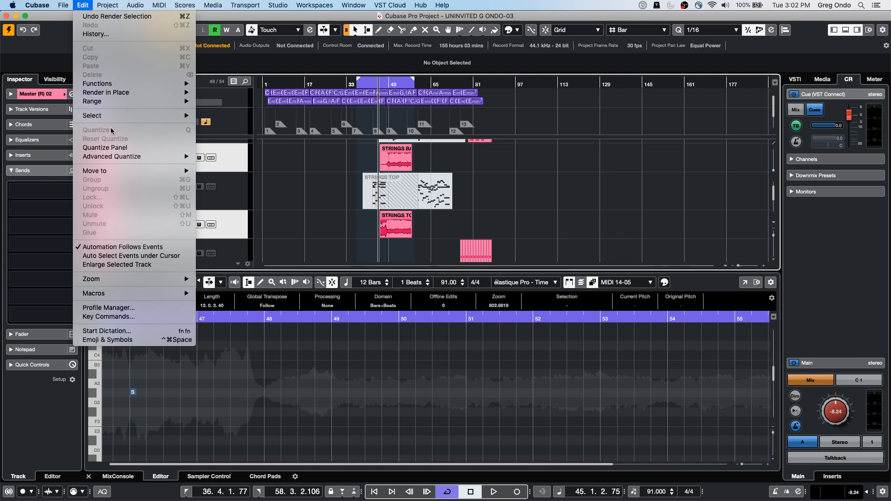
pyautogui.moveTo(120, 94)
pyautogui.click(384, 220)
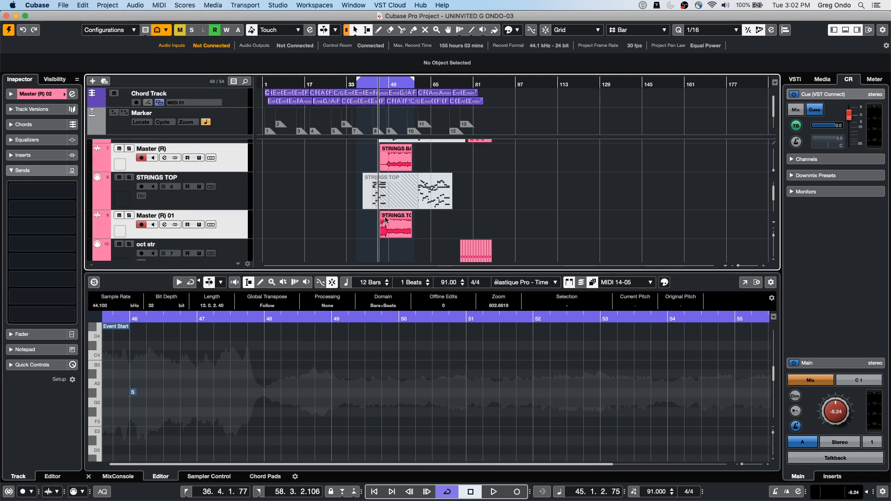
pyautogui.press('super+z')
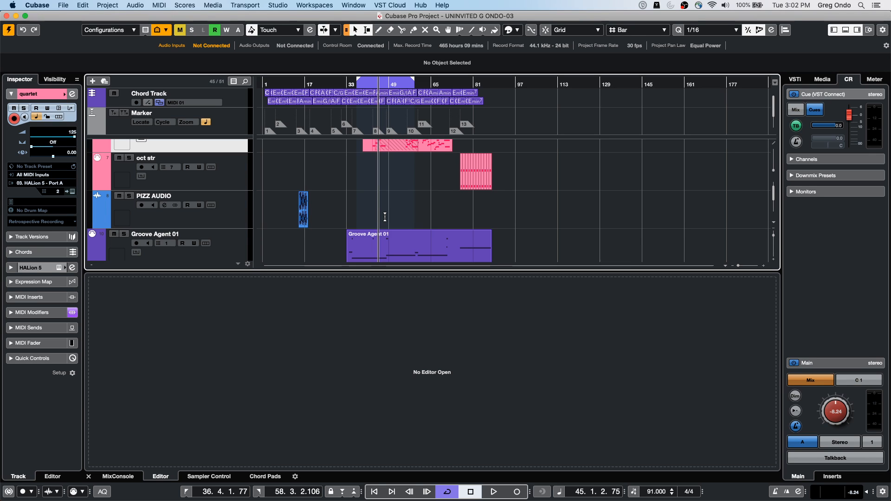
# Step: Load the last STRINGS TOP MIDI part into Sampler Control to create a sampler track, and undo it
pyautogui.scroll(-1, 410, 174)
pyautogui.scroll(-2, 409, 175)
pyautogui.scroll(8, 406, 179)
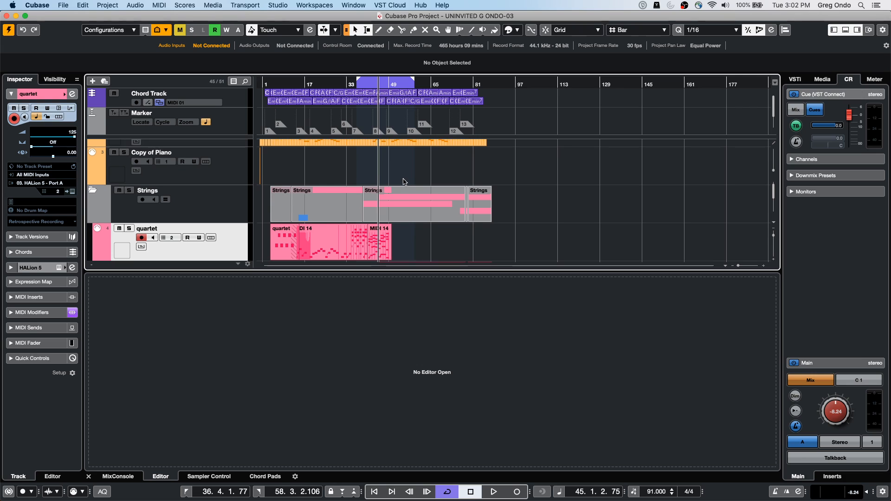
pyautogui.scroll(-5, 404, 181)
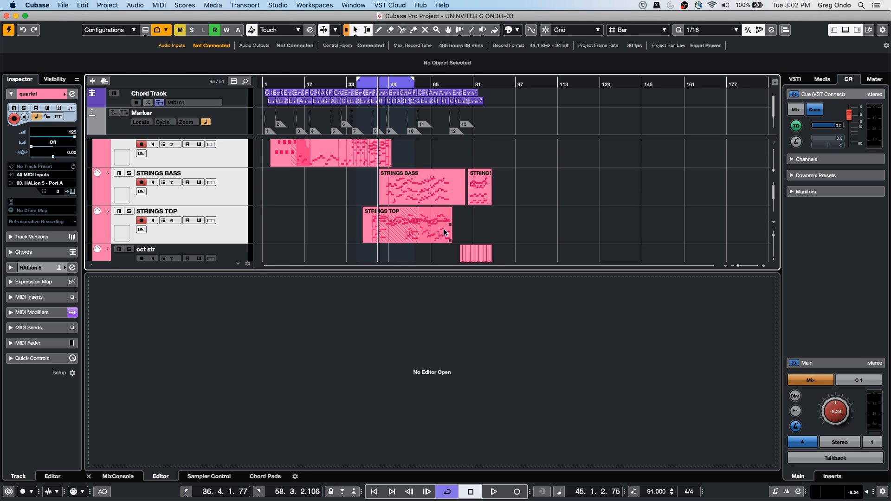
pyautogui.doubleClick(444, 229)
pyautogui.click(218, 477)
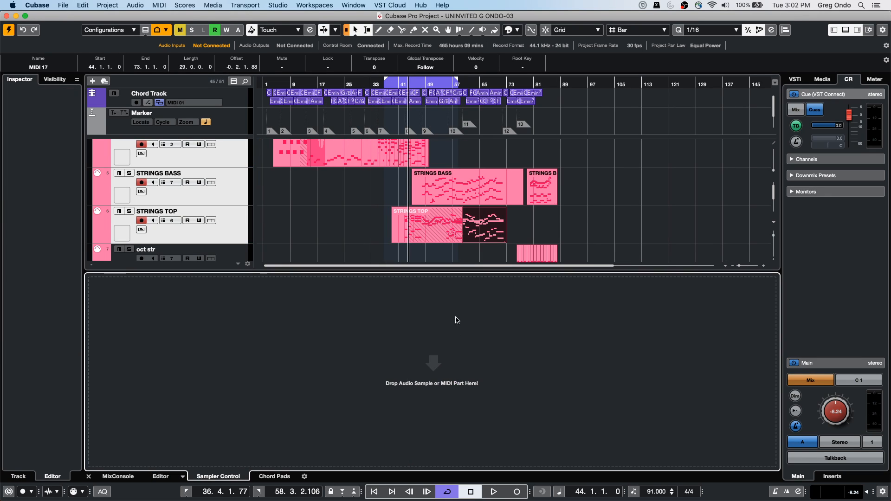
pyautogui.moveTo(483, 236); pyautogui.dragTo(466, 362)
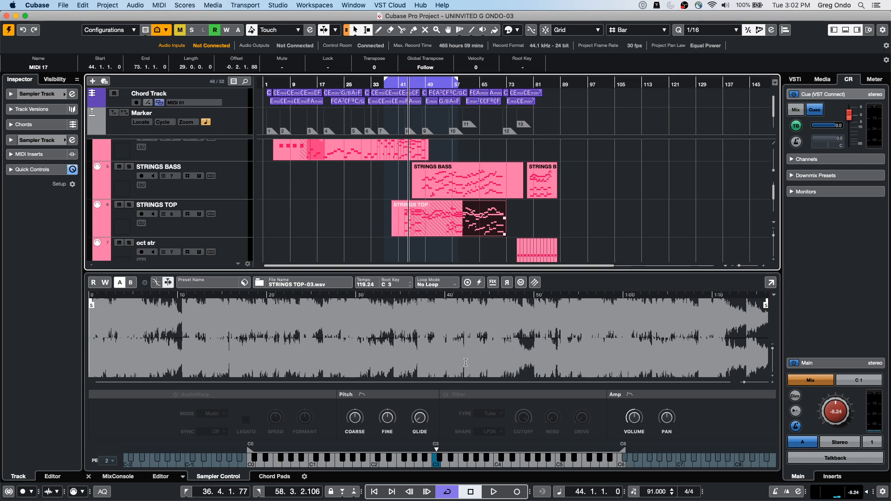
pyautogui.press('super+z')
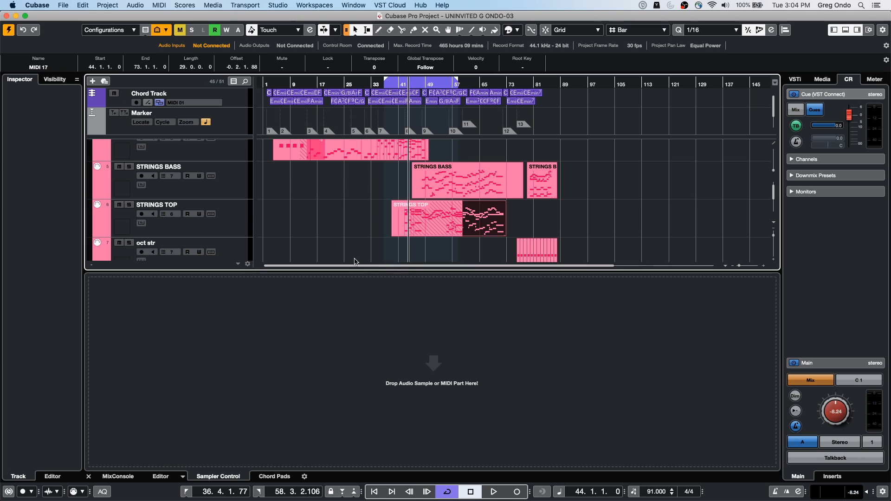
# Step: Open the project file Amos Moses - GO.cpr from the Amos Moses projects folder and activate it
pyautogui.click(351, 6)
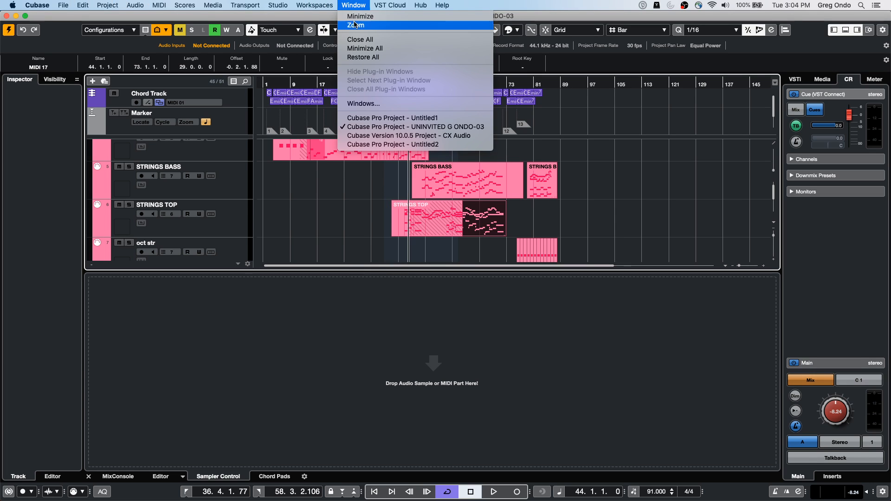
pyautogui.moveTo(85, 4)
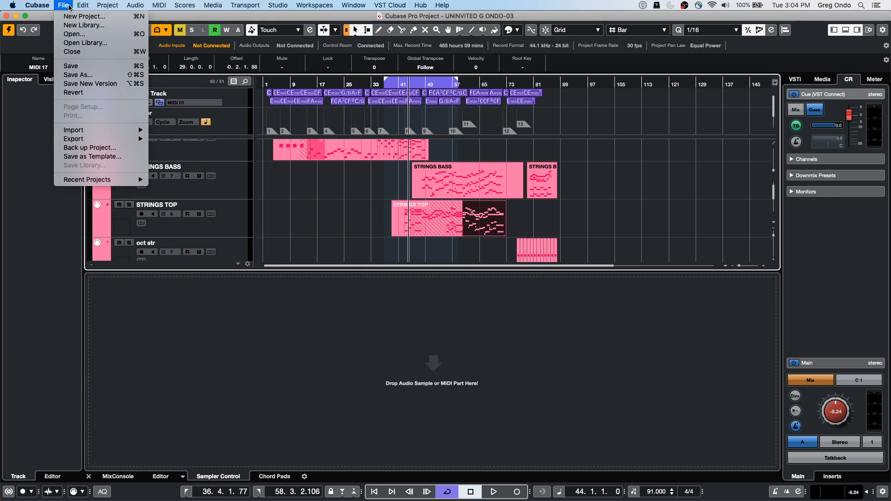
pyautogui.moveTo(107, 141)
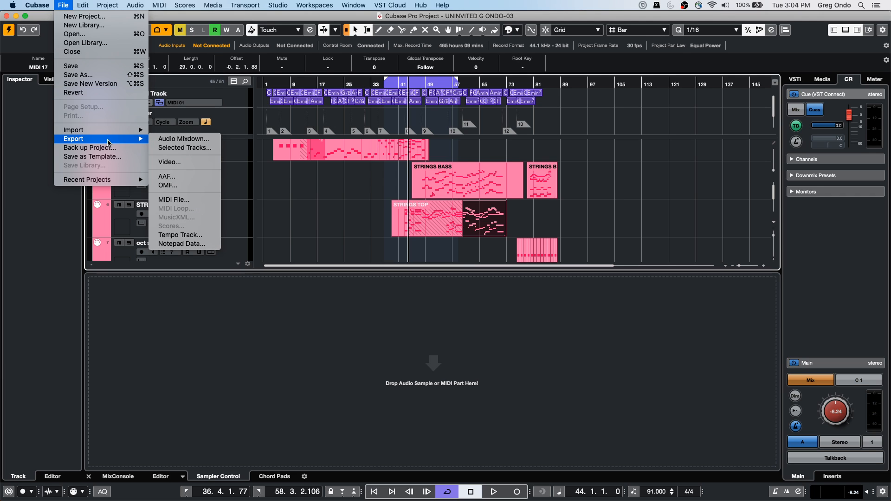
pyautogui.click(97, 35)
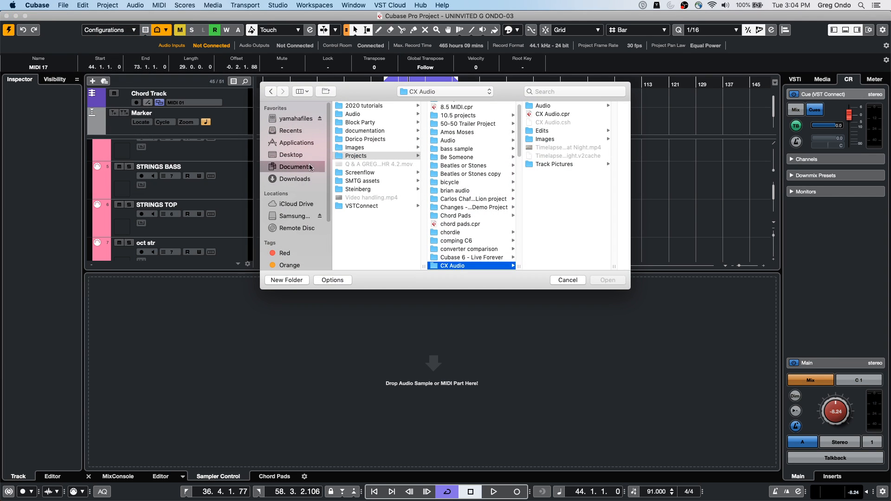
pyautogui.click(466, 133)
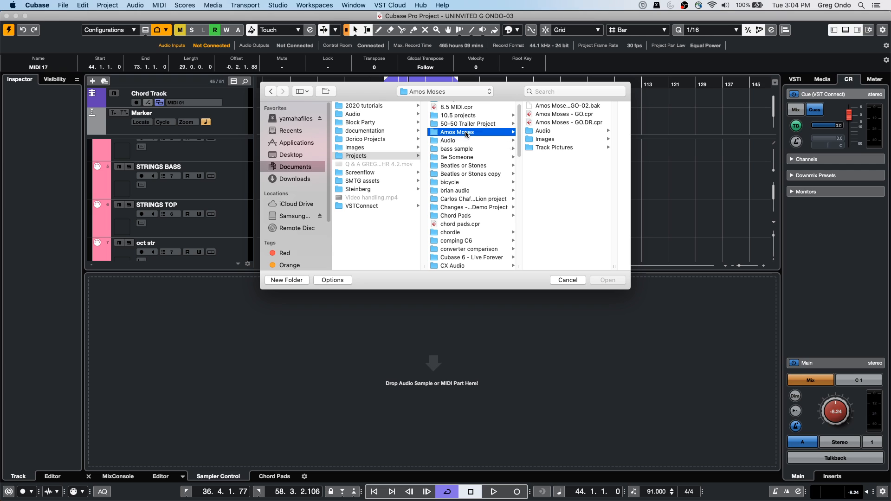
pyautogui.doubleClick(568, 116)
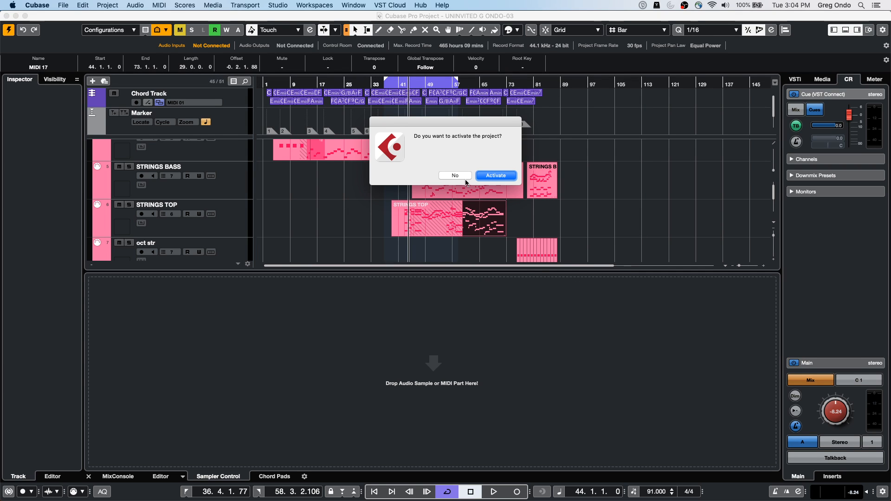
pyautogui.click(495, 176)
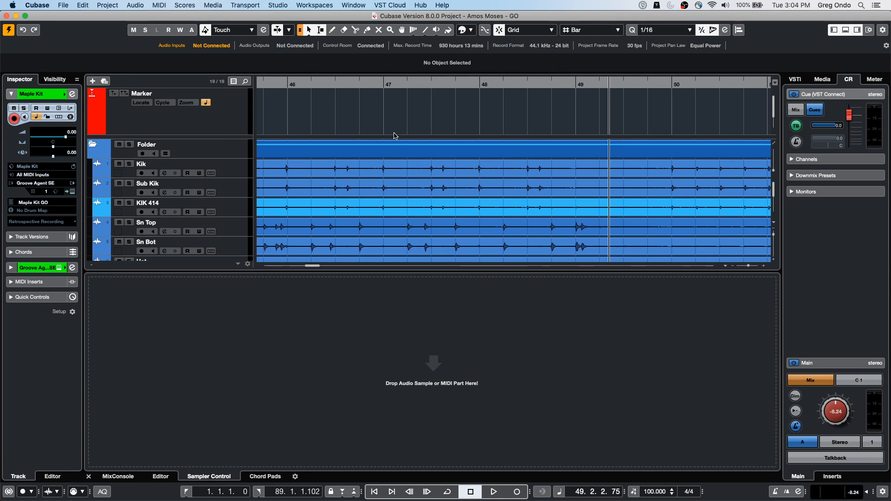
# Step: Select the drum tracks from Kik to OH R and add a group channel to the selected channels
pyautogui.click(280, 83)
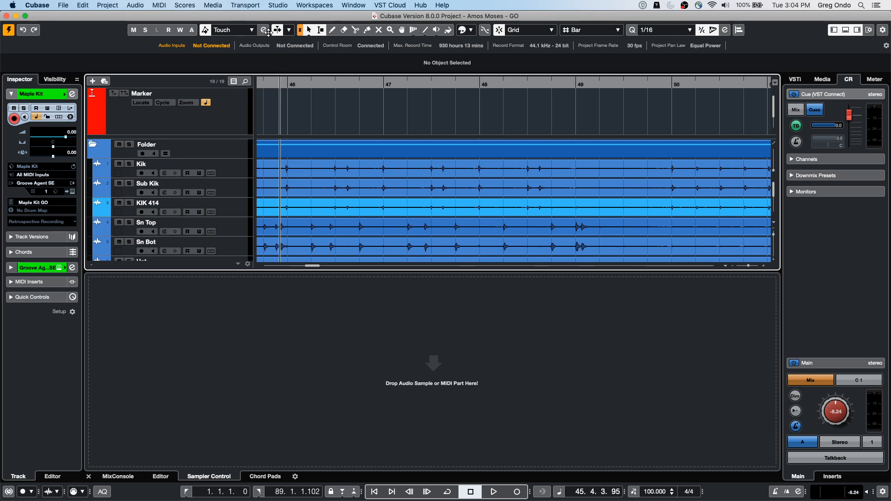
pyautogui.click(230, 171)
pyautogui.scroll(-7, 228, 214)
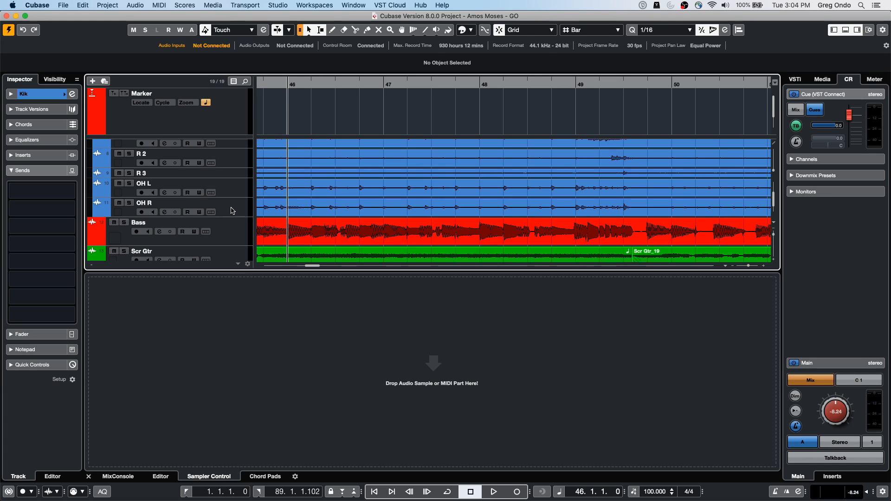
pyautogui.scroll(7, 230, 211)
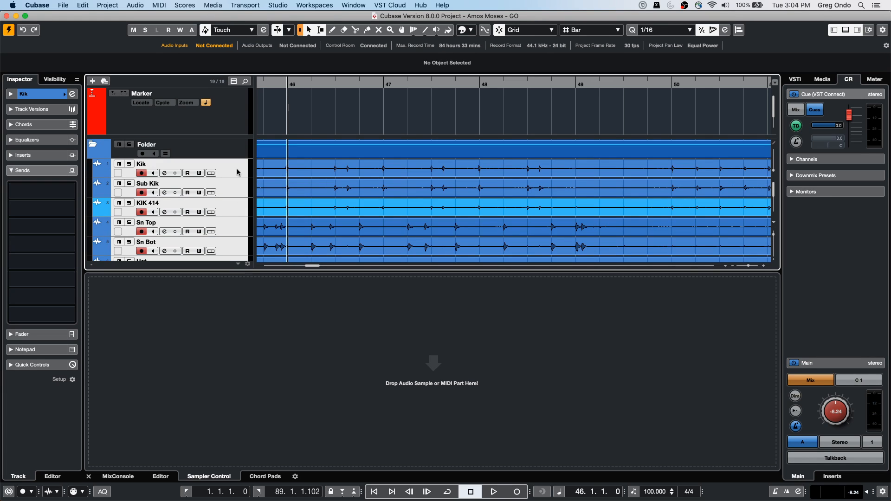
pyautogui.click(119, 477)
pyautogui.rightClick(267, 343)
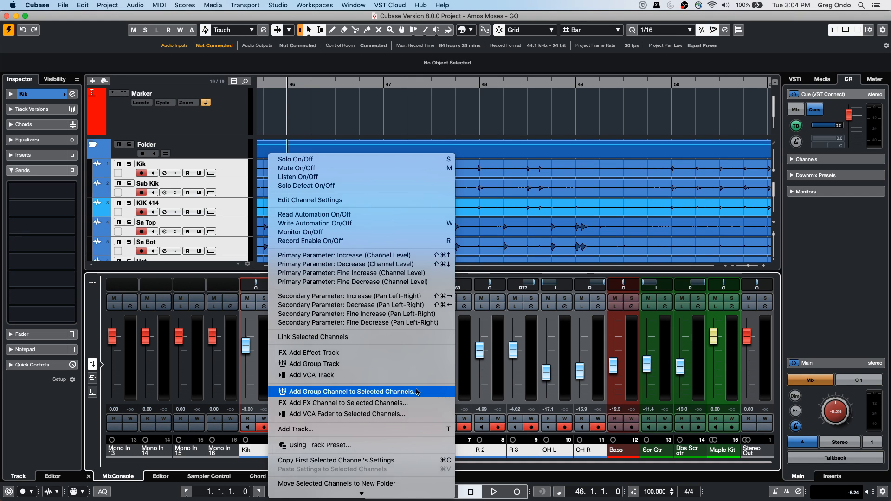
pyautogui.click(443, 392)
pyautogui.click(655, 275)
# Step: Set the Group 1 fader to about -0.81 dB, and solo then unsolo the group
pyautogui.moveTo(617, 337)
pyautogui.mouseDown()
pyautogui.moveTo(617, 362)
pyautogui.moveTo(617, 326)
pyautogui.moveTo(618, 366)
pyautogui.moveTo(617, 343)
pyautogui.mouseUp()
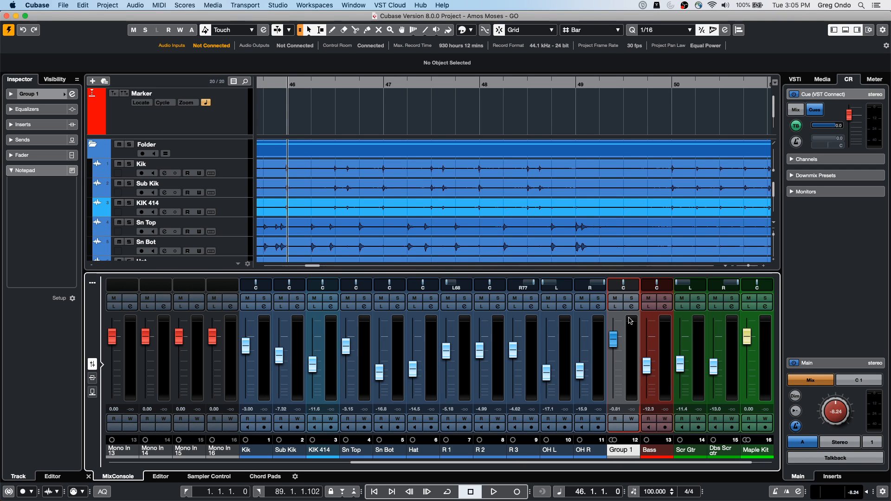
pyautogui.click(633, 299)
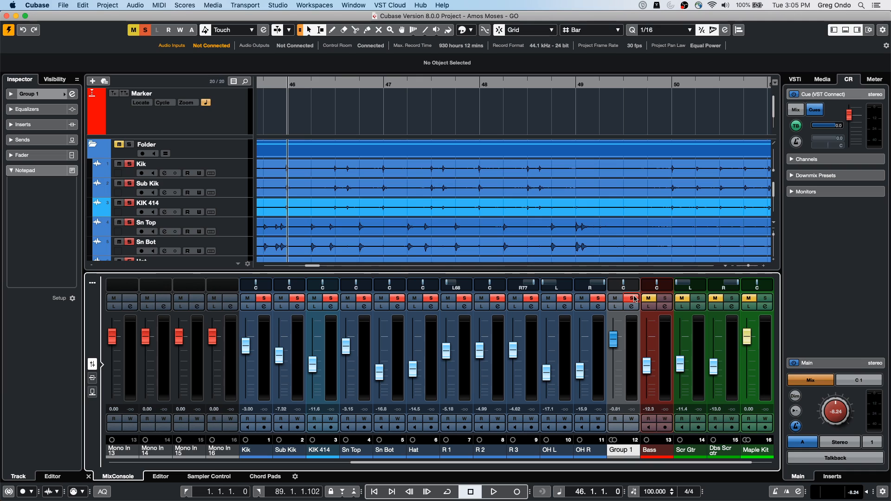
pyautogui.click(632, 299)
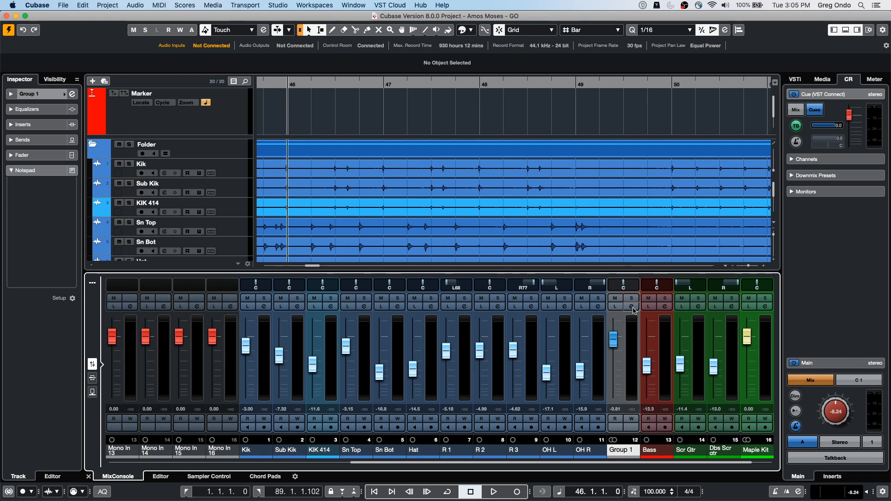
# Step: Equalize Group 1 with about 0.6 dB at 312 Hz, 4.1 dB at 1217 Hz and -1.4 dB at 5196 Hz
pyautogui.click(632, 306)
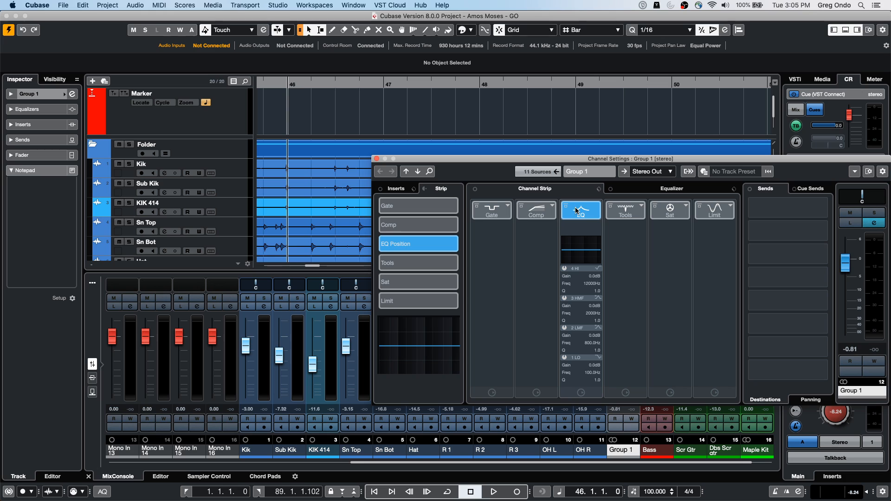
pyautogui.click(637, 190)
pyautogui.moveTo(624, 263); pyautogui.dragTo(626, 257)
pyautogui.click(579, 265)
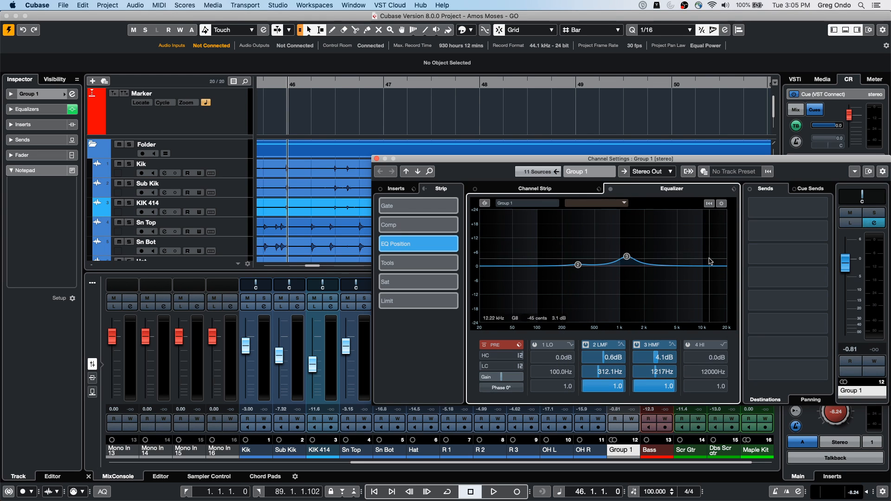
pyautogui.click(679, 269)
# Step: Activate the Standard Compressor in Group 1's channel strip and close the channel settings
pyautogui.click(562, 189)
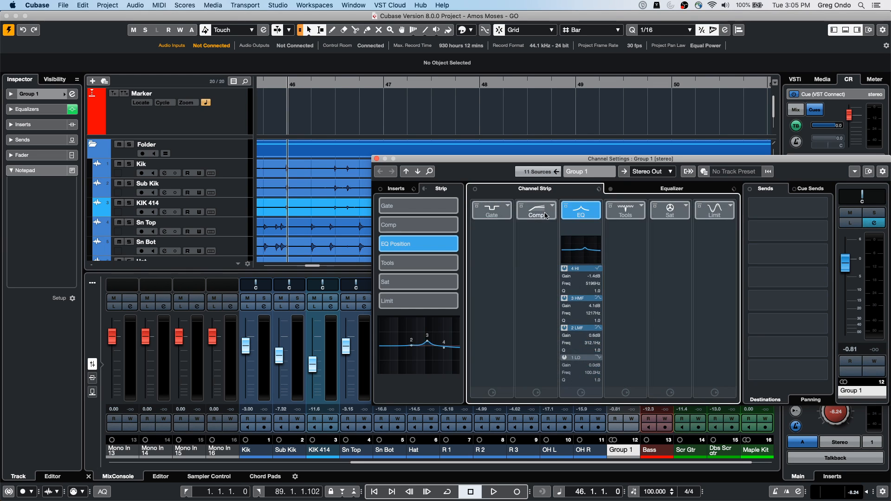
pyautogui.click(546, 215)
pyautogui.click(599, 223)
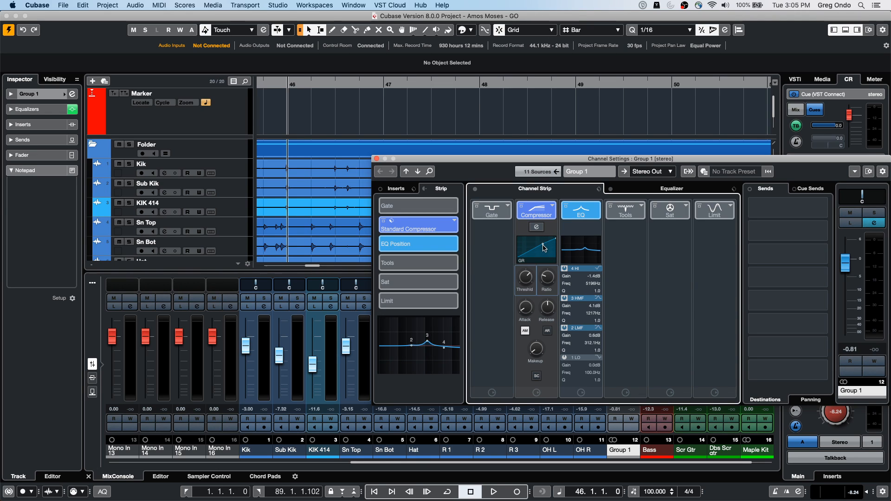
pyautogui.click(376, 159)
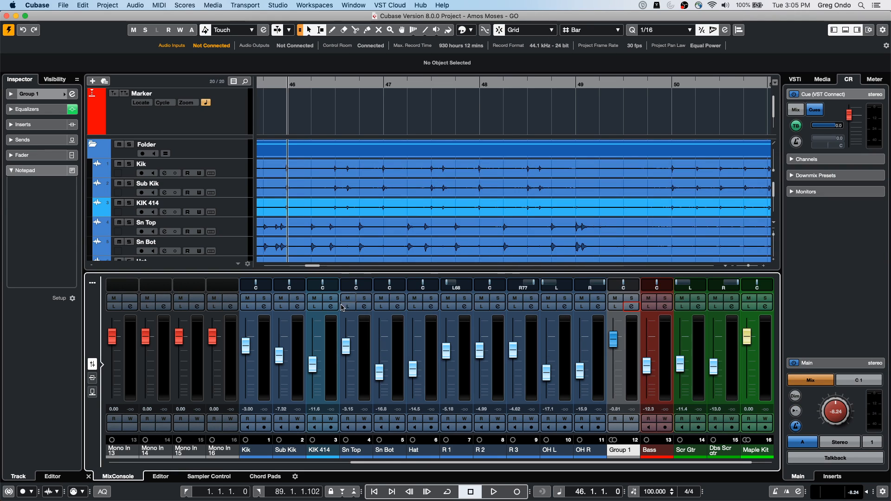
# Step: Set the Sn Top fader to about -1.52 dB, Sn Bot to -11.1 dB and Group 1 to -0.41 dB
pyautogui.moveTo(346, 346)
pyautogui.mouseDown()
pyautogui.moveTo(358, 336)
pyautogui.moveTo(346, 362)
pyautogui.moveTo(346, 342)
pyautogui.mouseUp()
pyautogui.moveTo(379, 372); pyautogui.dragTo(379, 363)
pyautogui.moveTo(613, 340)
pyautogui.mouseDown()
pyautogui.moveTo(613, 351)
pyautogui.moveTo(620, 339)
pyautogui.moveTo(623, 356)
pyautogui.moveTo(625, 343)
pyautogui.moveTo(626, 365)
pyautogui.moveTo(626, 343)
pyautogui.mouseUp()
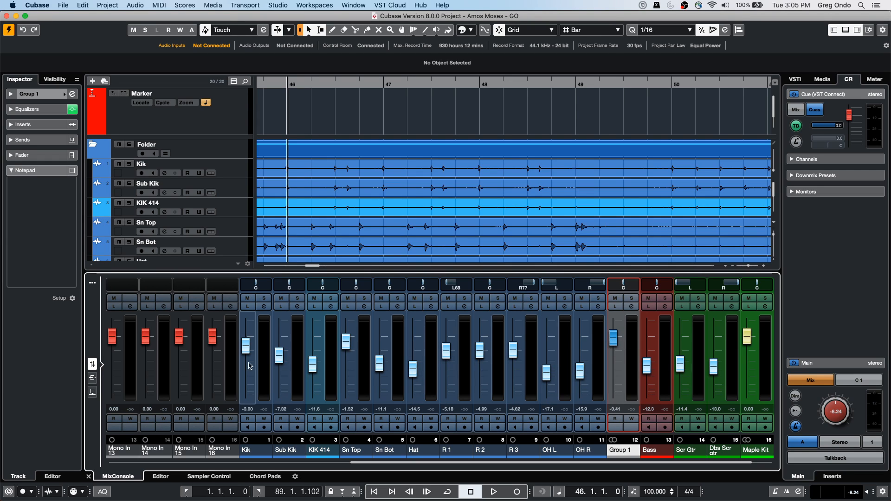
# Step: Add a VCA fader to the selected Group 1 channel
pyautogui.rightClick(261, 335)
pyautogui.moveTo(302, 496)
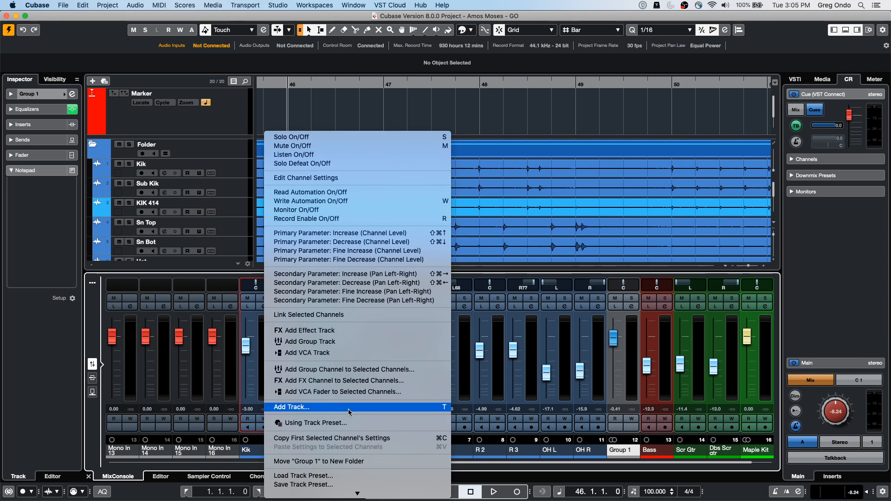
pyautogui.click(361, 392)
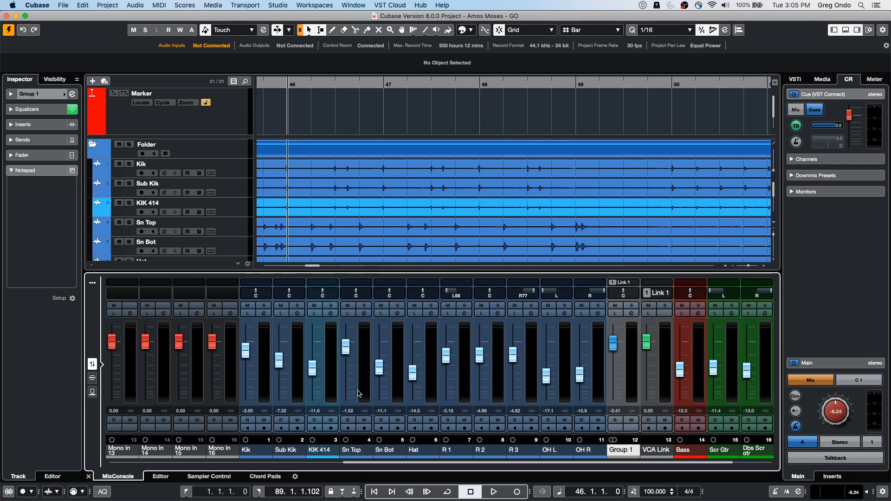
# Step: Set the faders to about -9.74 dB for R 1, 2.57 dB for R 2, -8.38 dB for Group 1 and -9.49 dB for the VCA
pyautogui.moveTo(447, 358); pyautogui.dragTo(481, 358)
pyautogui.moveTo(613, 344); pyautogui.dragTo(608, 367)
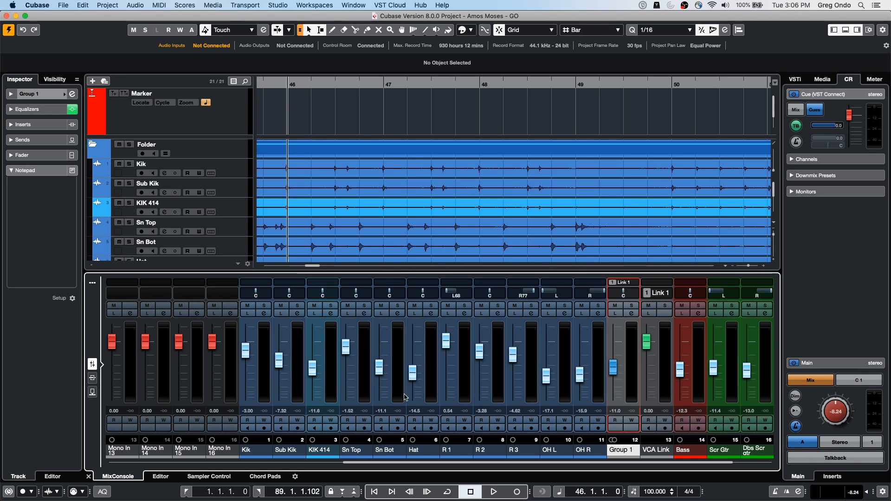
pyautogui.moveTo(650, 343); pyautogui.dragTo(650, 366)
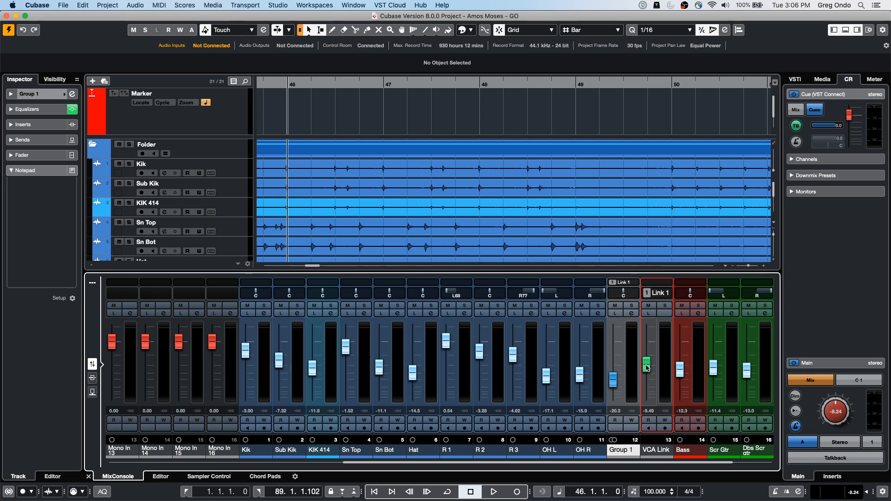
pyautogui.moveTo(445, 348); pyautogui.dragTo(479, 342)
pyautogui.moveTo(651, 363)
pyautogui.mouseDown()
pyautogui.moveTo(648, 346)
pyautogui.moveTo(646, 366)
pyautogui.moveTo(645, 356)
pyautogui.moveTo(644, 367)
pyautogui.moveTo(644, 357)
pyautogui.moveTo(614, 364)
pyautogui.moveTo(614, 352)
pyautogui.moveTo(648, 369)
pyautogui.moveTo(648, 356)
pyautogui.moveTo(649, 385)
pyautogui.moveTo(648, 365)
pyautogui.mouseUp()
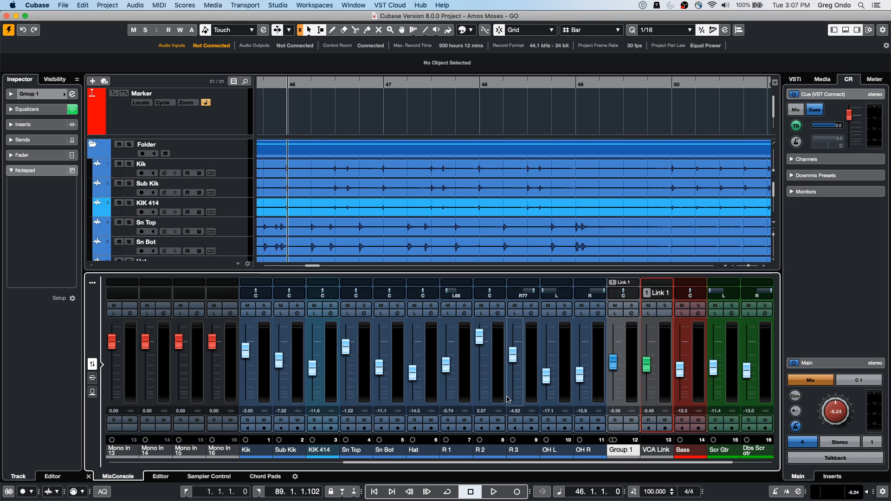
# Step: Add one instrument track below Kik with No VST Instrument and its output routed to Stereo Out
pyautogui.rightClick(223, 166)
pyautogui.moveTo(260, 172)
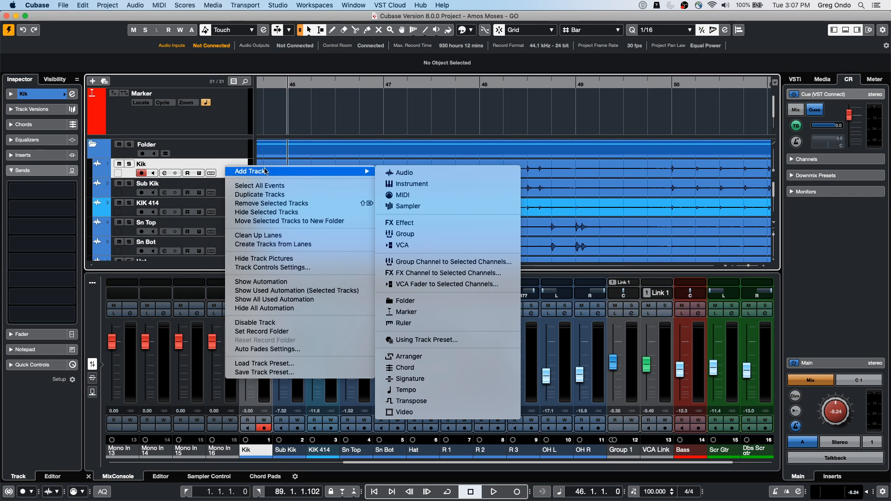
pyautogui.click(413, 186)
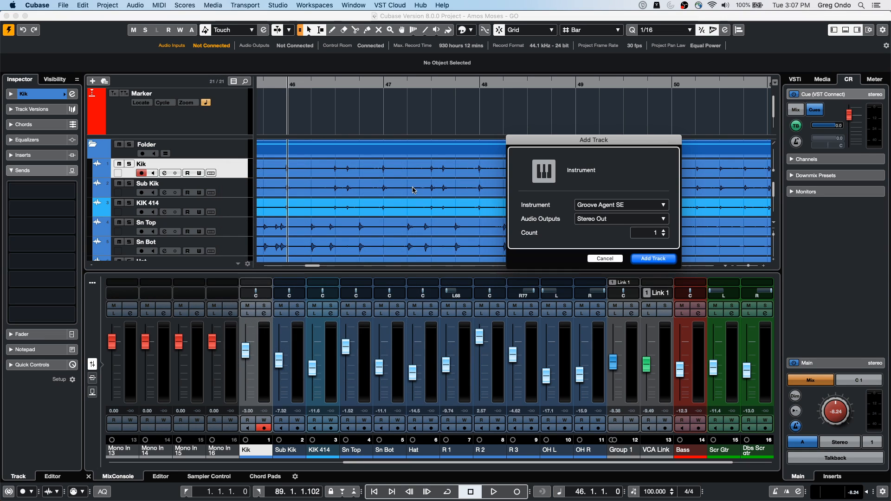
pyautogui.click(600, 205)
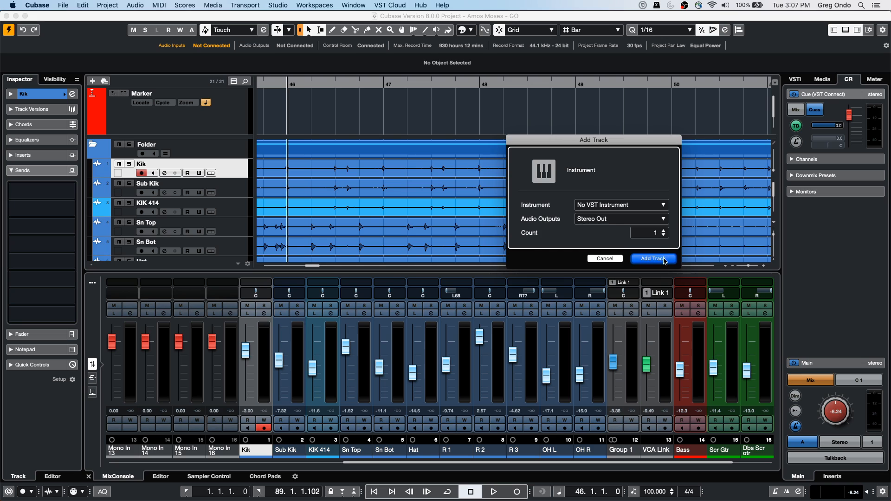
pyautogui.click(654, 259)
# Step: Draw an empty MIDI part from bar 46 to bar 48 on the new instrument track, and switch back to the selection tool
pyautogui.rightClick(348, 188)
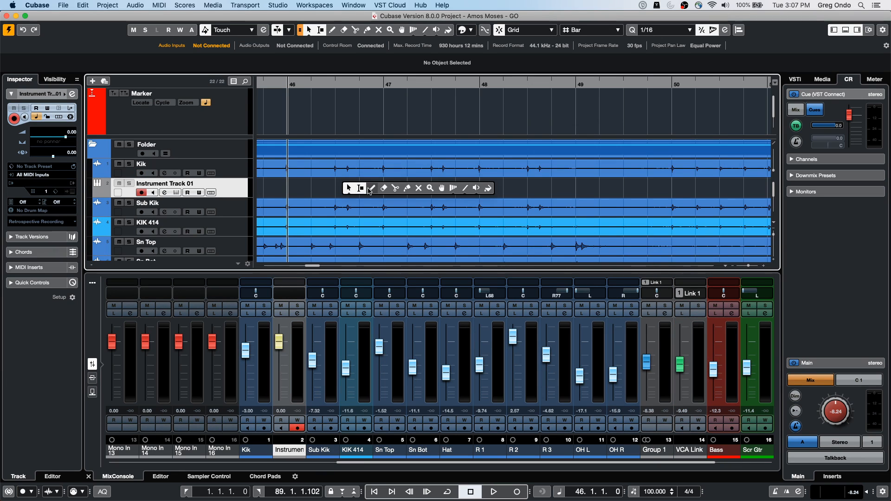
pyautogui.click(372, 188)
pyautogui.moveTo(320, 184); pyautogui.dragTo(464, 193)
pyautogui.rightClick(365, 193)
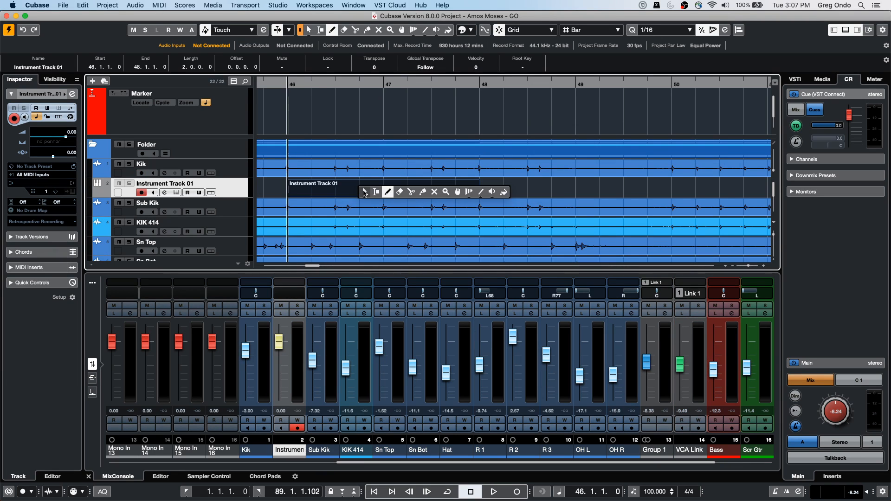
pyautogui.click(364, 193)
# Step: Open the new part in the Key Editor and paint freehand runs of notes across it with the Paint tool
pyautogui.doubleClick(362, 188)
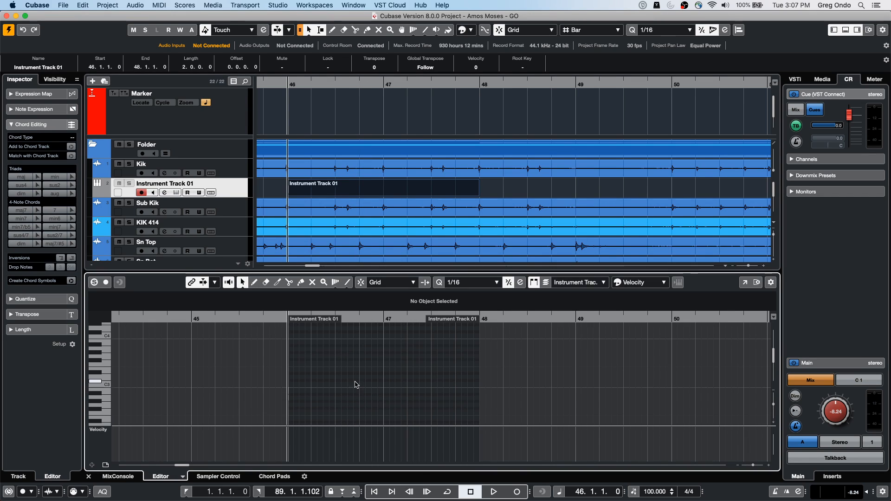
pyautogui.click(349, 285)
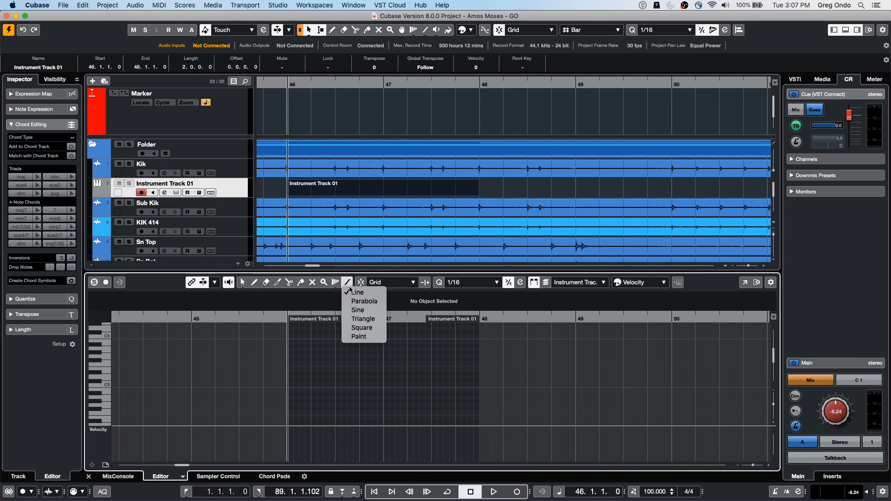
pyautogui.click(363, 337)
pyautogui.moveTo(312, 351)
pyautogui.mouseDown()
pyautogui.moveTo(342, 395)
pyautogui.moveTo(483, 369)
pyautogui.mouseUp()
pyautogui.moveTo(306, 404); pyautogui.dragTo(364, 355)
# Step: Switch to the selection tool and select all the painted notes in the Key Editor
pyautogui.rightClick(318, 357)
pyautogui.click(318, 363)
pyautogui.moveTo(278, 332)
pyautogui.mouseDown()
pyautogui.moveTo(522, 409)
pyautogui.moveTo(519, 421)
pyautogui.mouseUp()
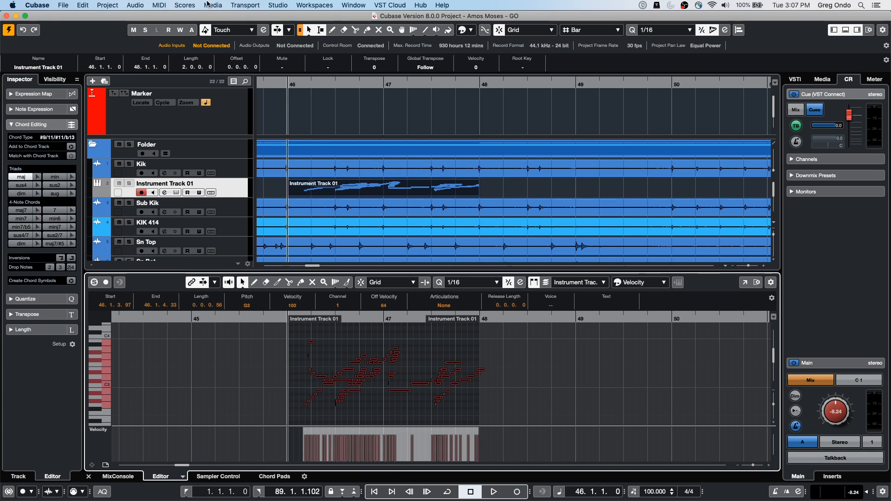
# Step: Open the Logical Editor and set its action to Transpose to Scale on Value 1
pyautogui.click(159, 5)
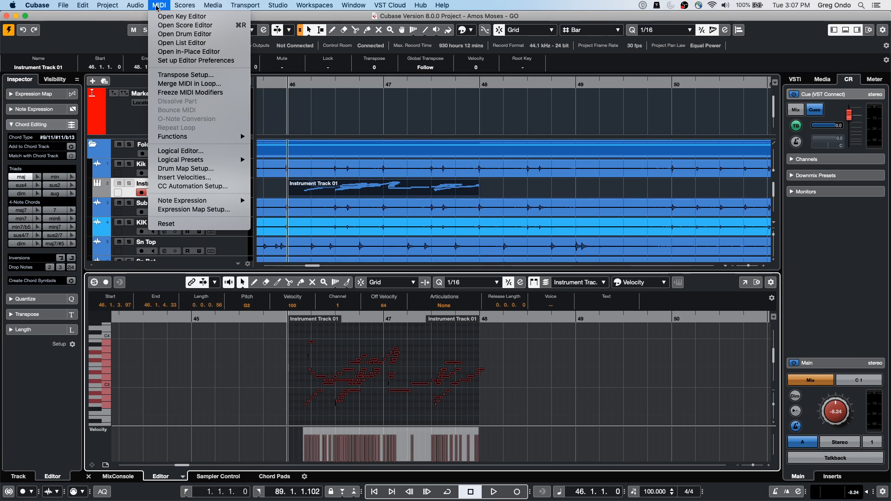
pyautogui.moveTo(159, 6)
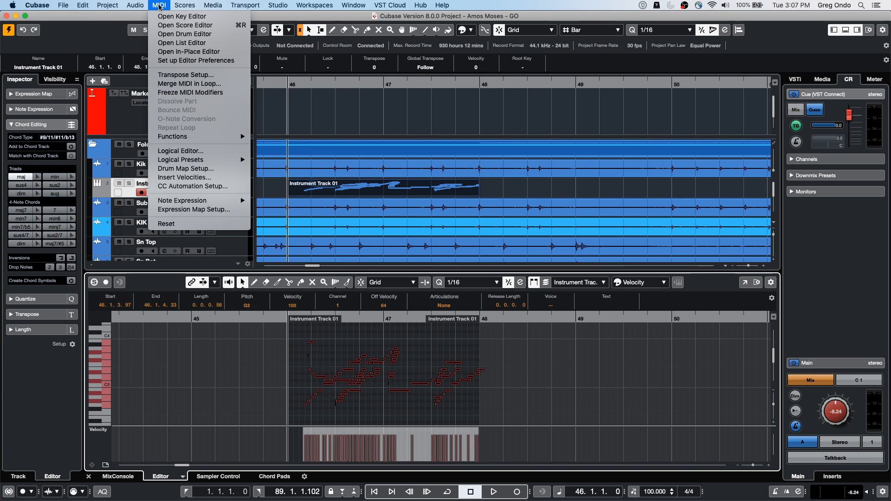
pyautogui.click(197, 152)
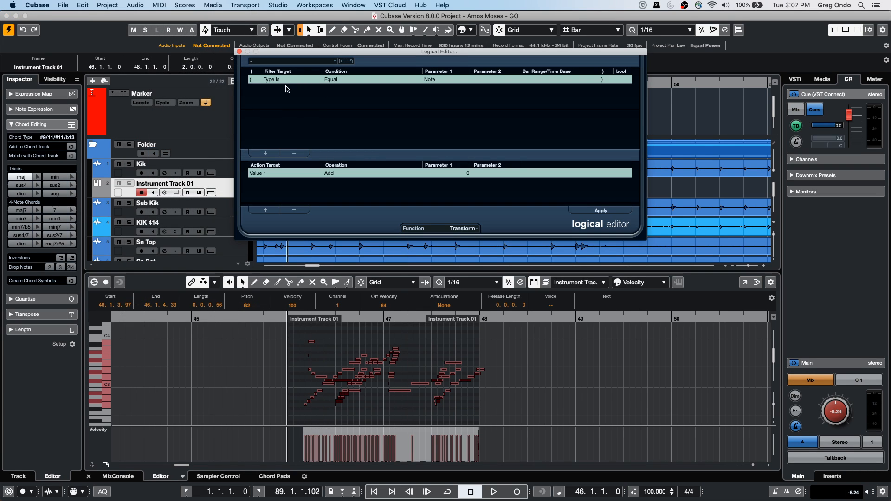
pyautogui.click(264, 174)
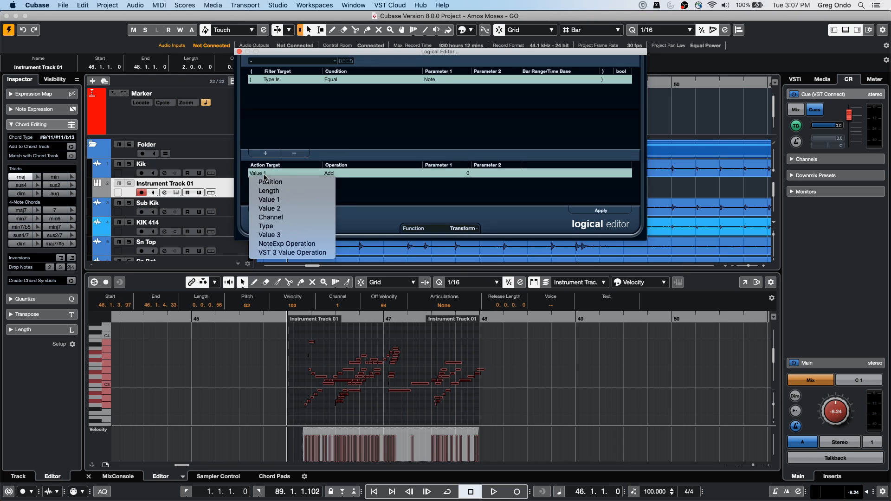
pyautogui.click(271, 200)
pyautogui.click(334, 174)
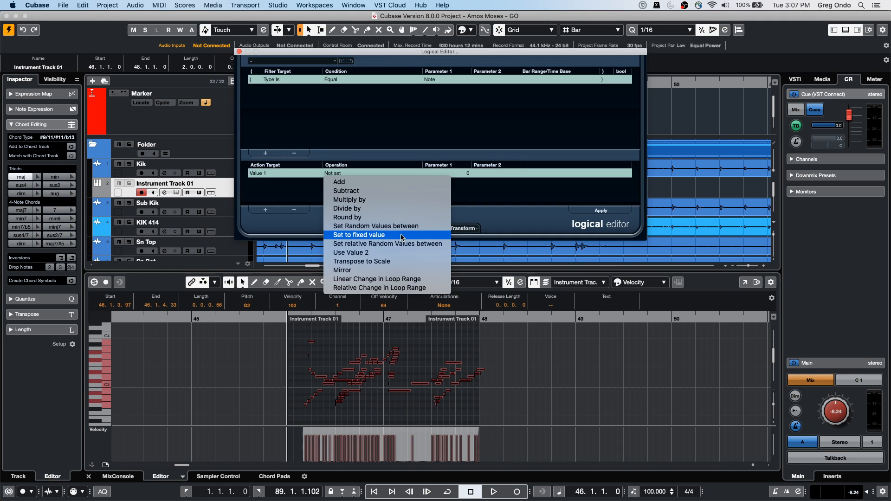
pyautogui.click(400, 262)
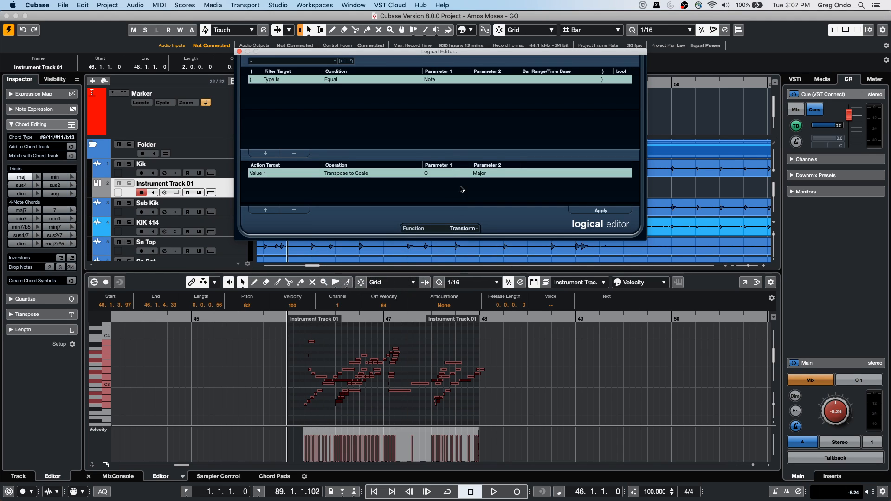
# Step: Set the target scale to D Major, apply it to the selected notes, and deselect them
pyautogui.click(443, 178)
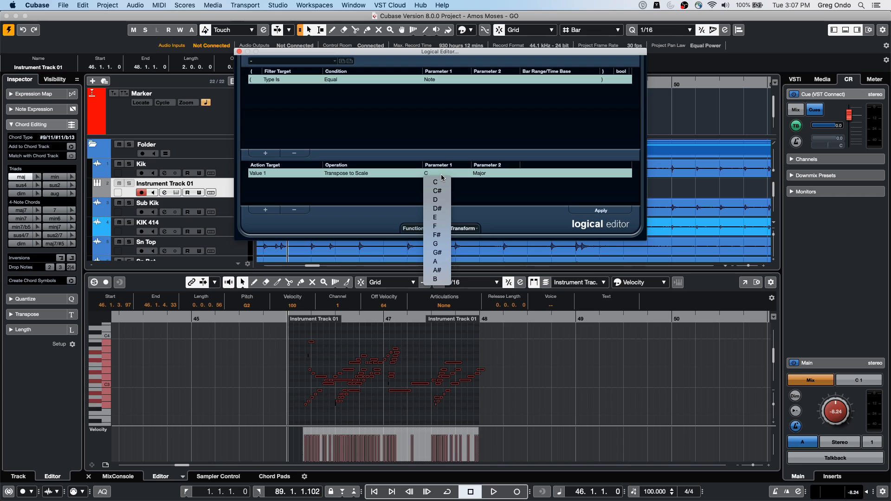
pyautogui.click(439, 199)
pyautogui.click(601, 211)
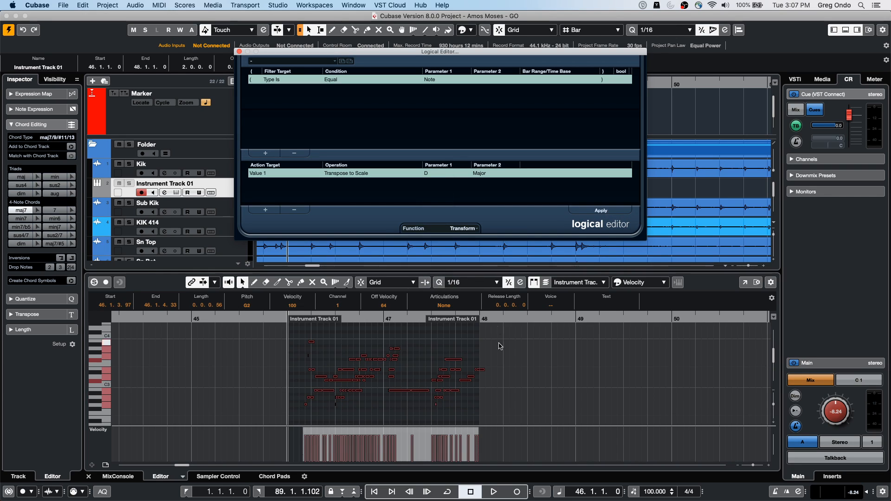
pyautogui.click(542, 379)
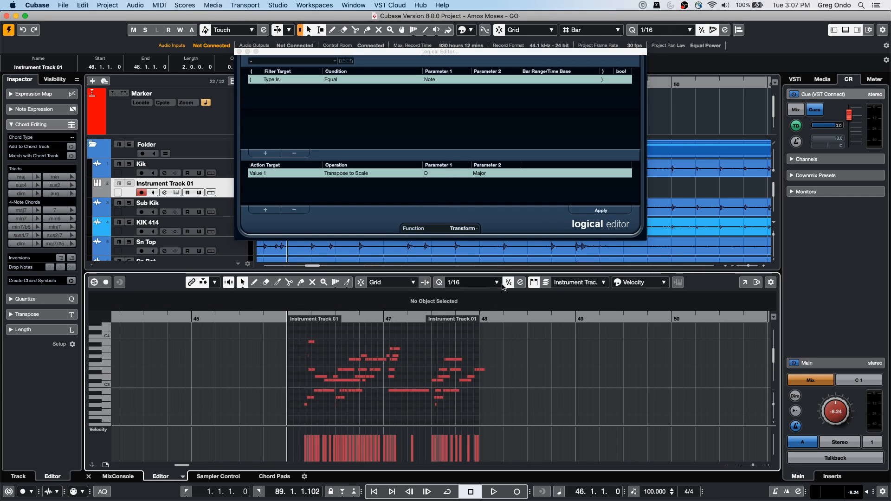
# Step: Set the scale root to E and apply the E Major transposition to the part's notes
pyautogui.click(439, 173)
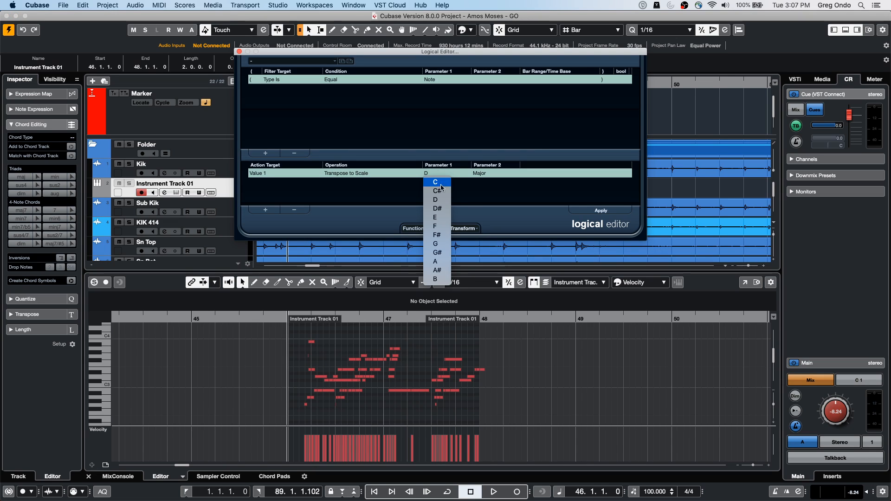
pyautogui.click(437, 215)
pyautogui.click(595, 211)
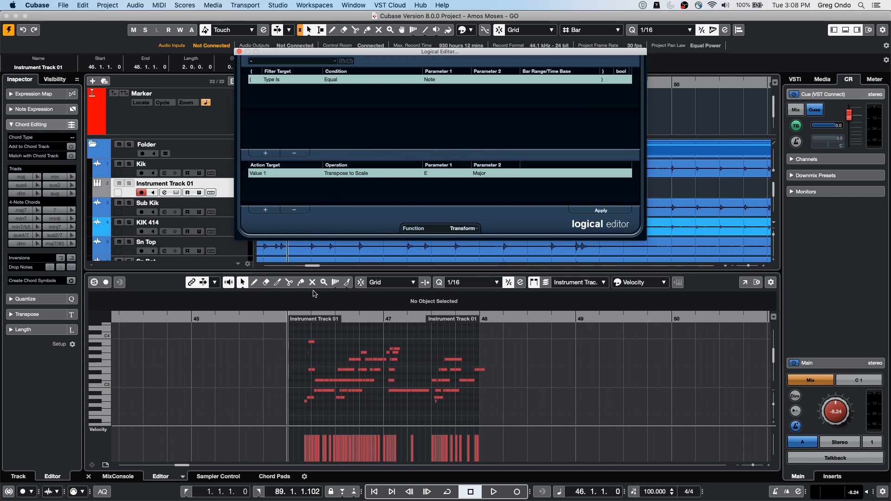
# Step: Return the Key Editor to the Paint tool, select Instrument Track 01, and close the Logical Editor
pyautogui.click(349, 292)
pyautogui.click(346, 283)
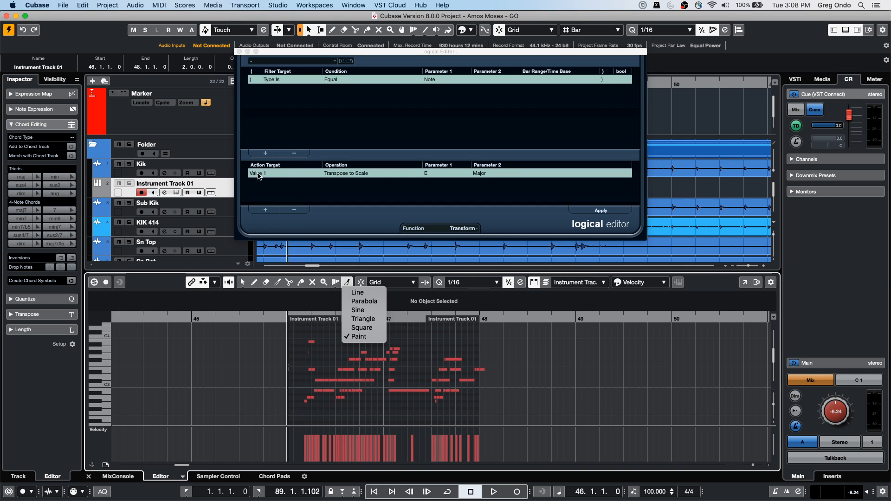
pyautogui.click(223, 182)
pyautogui.click(224, 181)
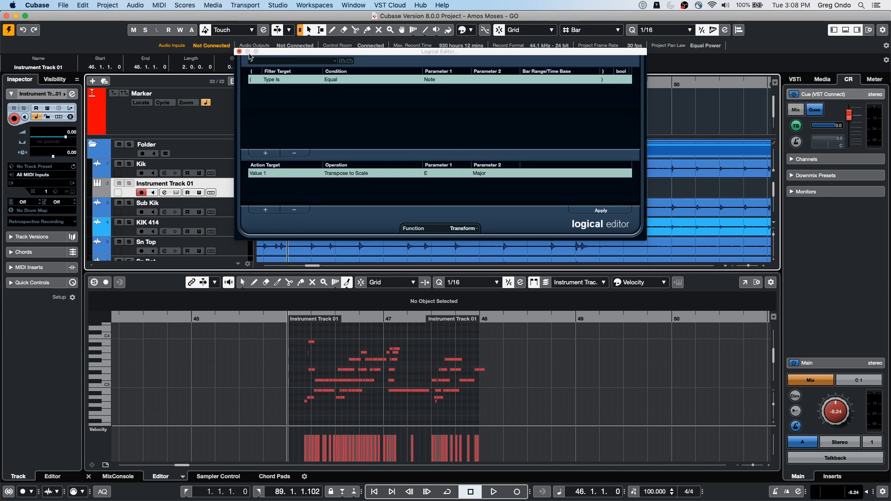
pyautogui.click(239, 51)
# Step: Duplicate Instrument Track 01, and duplicate the resulting copy to get a second duplicate track
pyautogui.rightClick(231, 193)
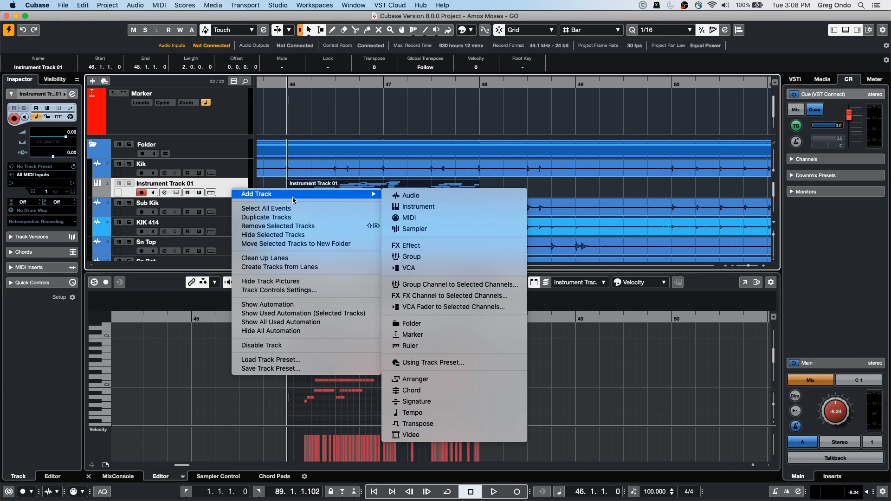
pyautogui.click(288, 218)
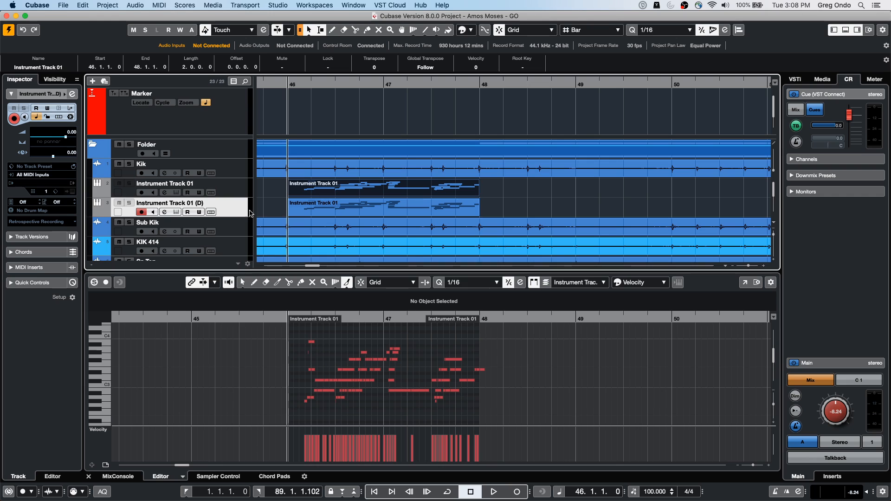
pyautogui.rightClick(230, 208)
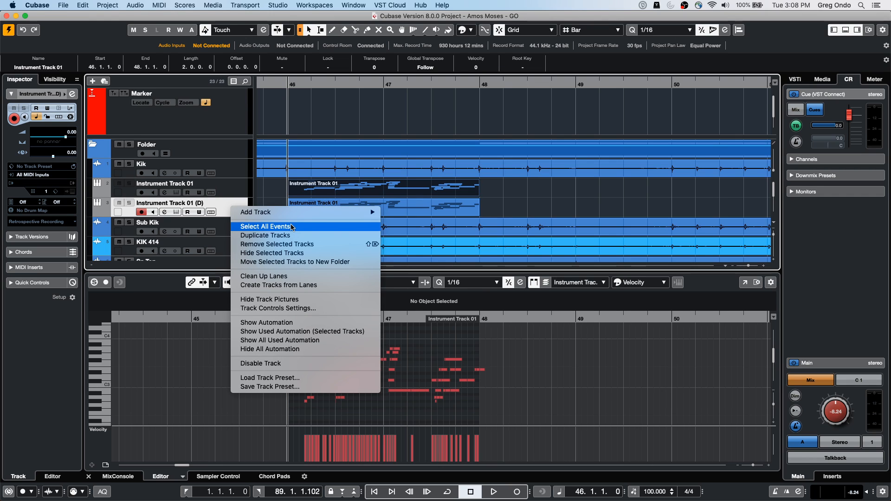
pyautogui.click(266, 235)
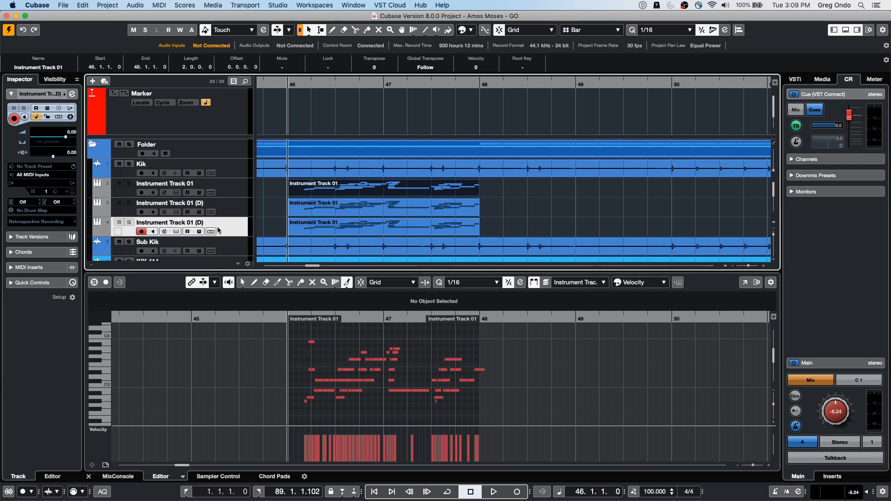
# Step: Record-enable both duplicated instrument tracks together
pyautogui.click(143, 211)
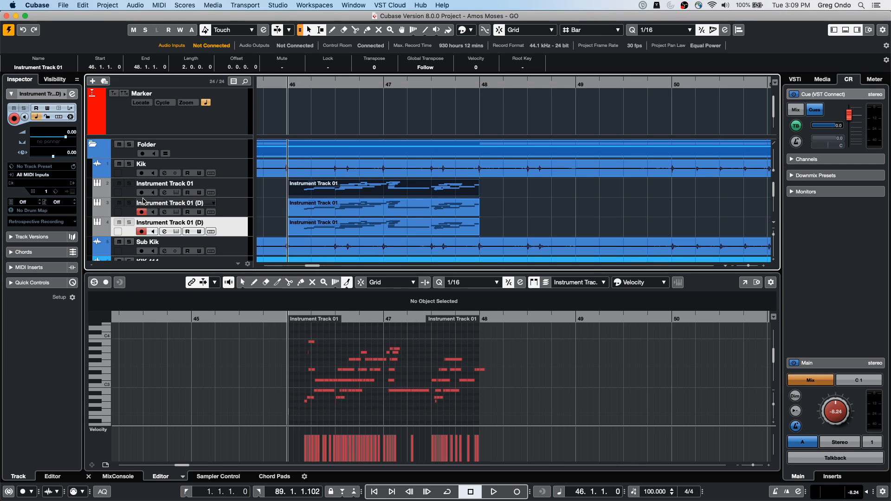
pyautogui.click(142, 196)
pyautogui.click(142, 231)
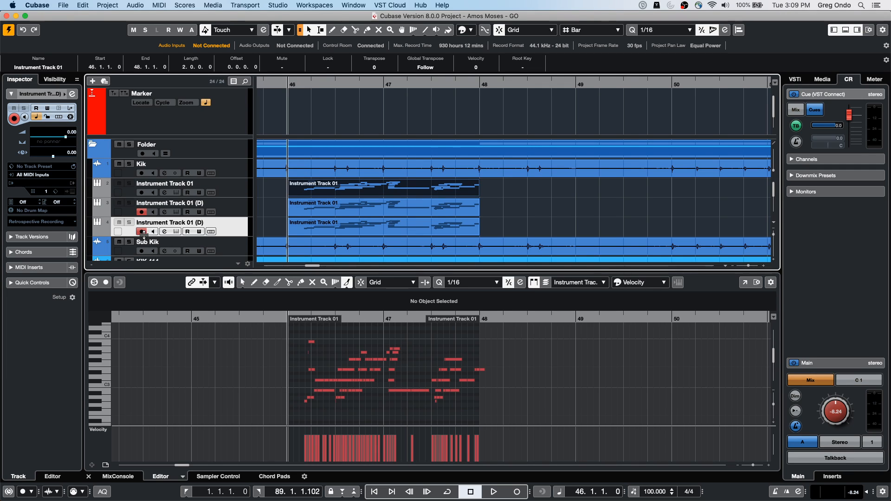
# Step: Record MIDI from bar 48, switching track selection to Instrument Track 01 and back to the last duplicate, and stop just after bar 53
pyautogui.moveTo(509, 85); pyautogui.dragTo(514, 82)
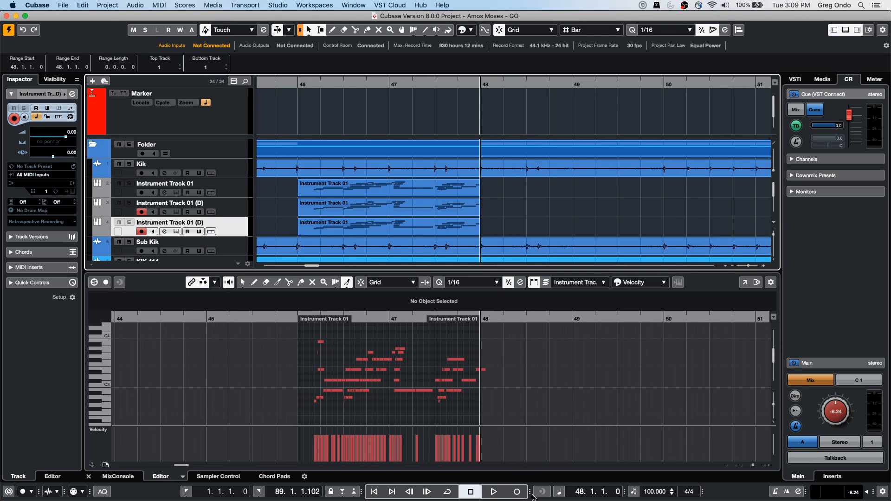
pyautogui.click(518, 492)
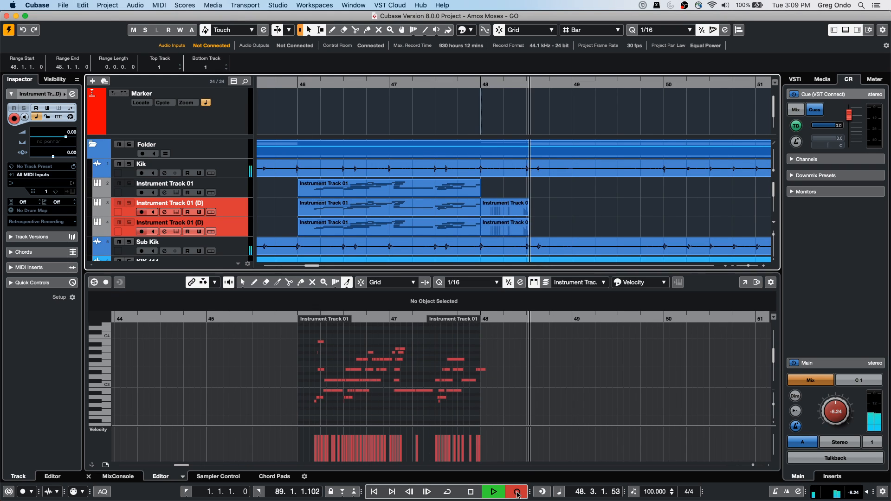
pyautogui.click(120, 185)
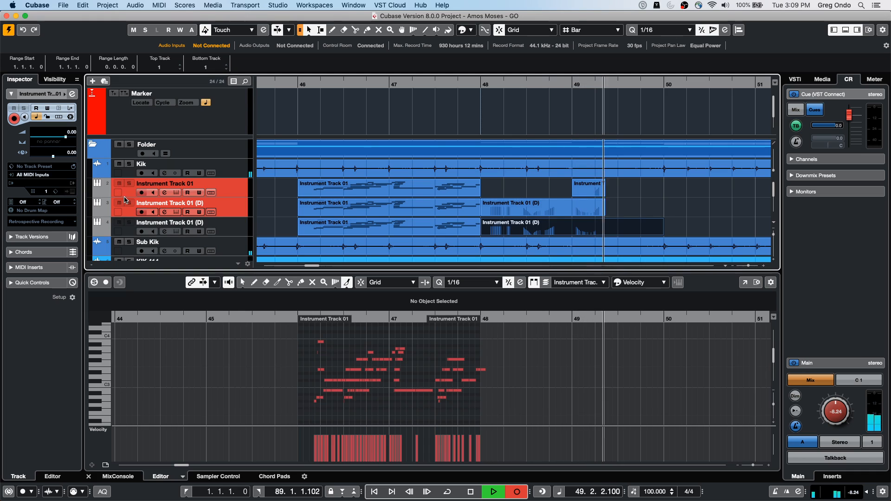
pyautogui.click(119, 224)
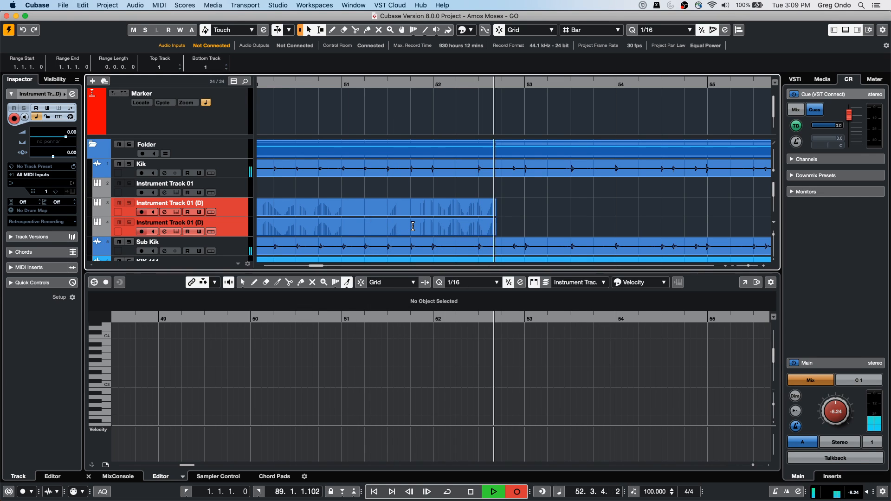
pyautogui.press('space')
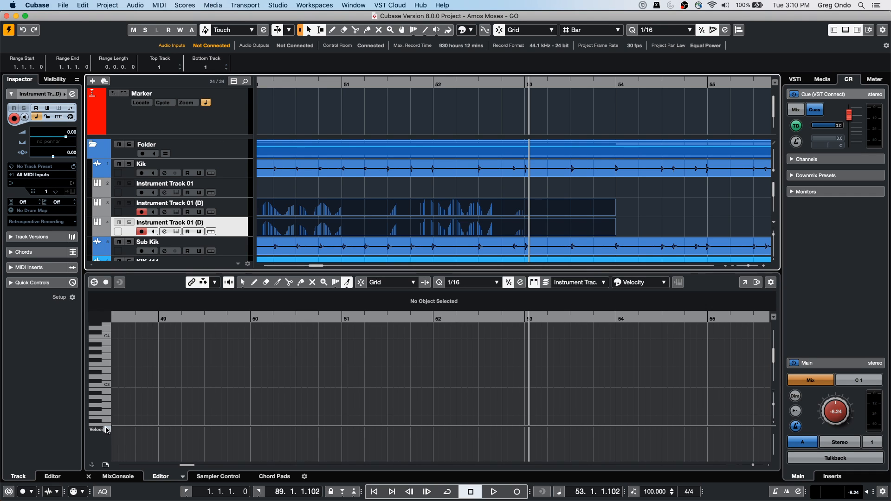
# Step: Switch the Key Editor's controller lane from velocity to articulations and make the lane taller
pyautogui.click(104, 430)
pyautogui.click(164, 394)
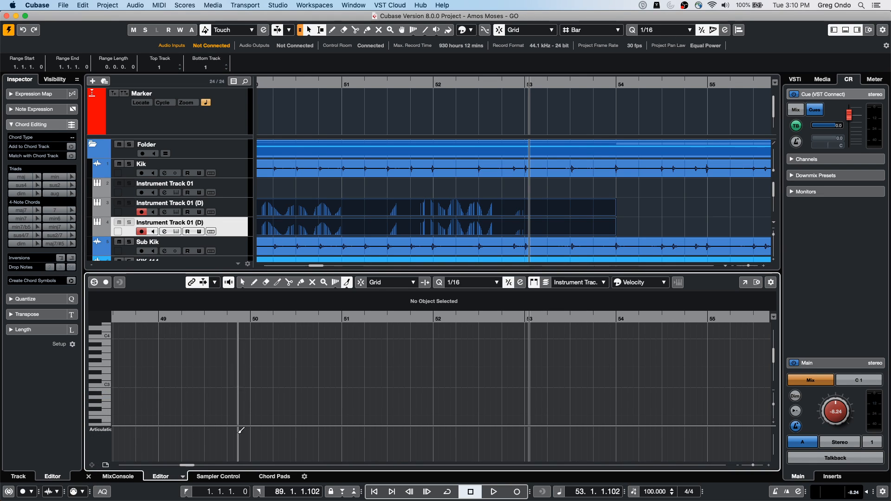
pyautogui.moveTo(198, 425); pyautogui.dragTo(206, 386)
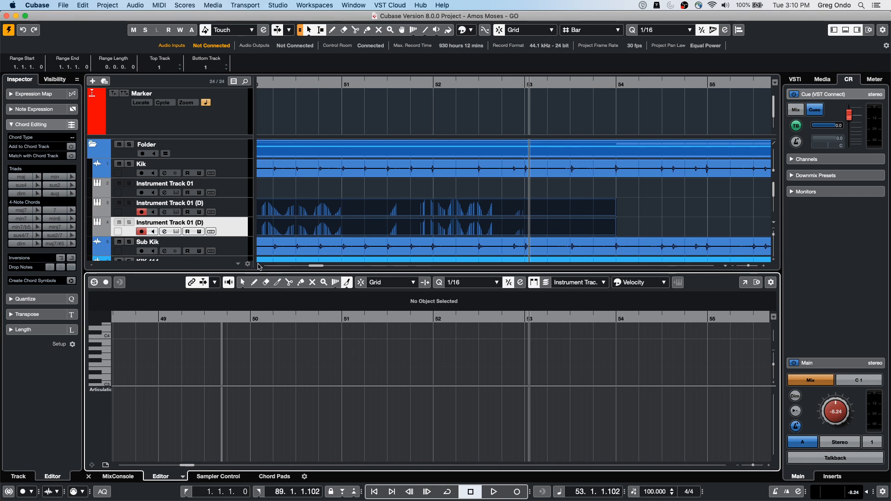
# Step: Examine the click and count-in options in Metronome Setup, and close it without applying changes
pyautogui.click(271, 5)
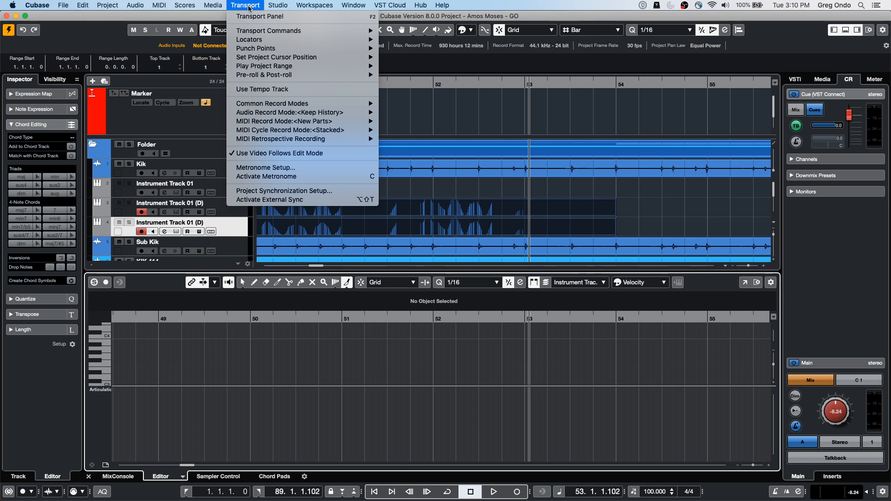
pyautogui.moveTo(210, 8)
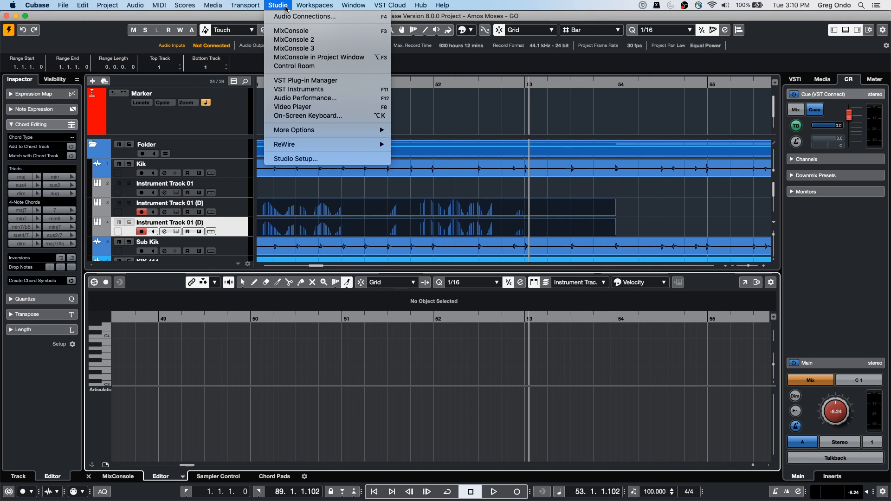
pyautogui.moveTo(245, 5)
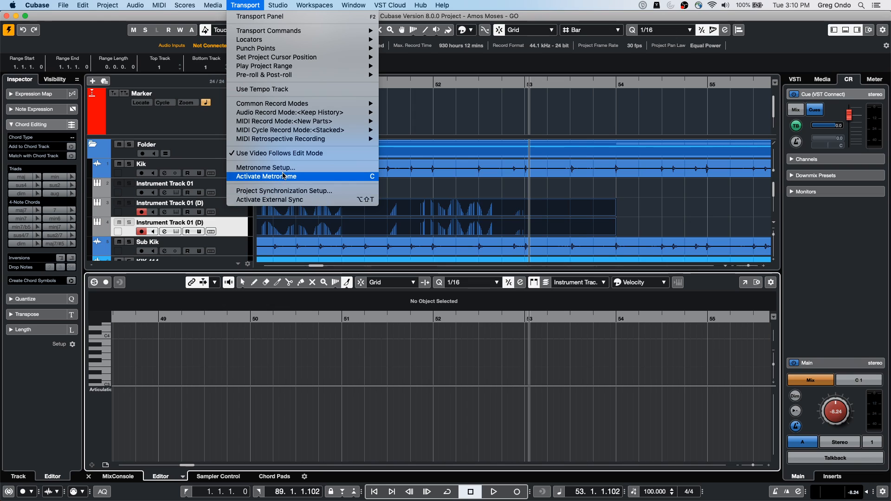
pyautogui.click(285, 168)
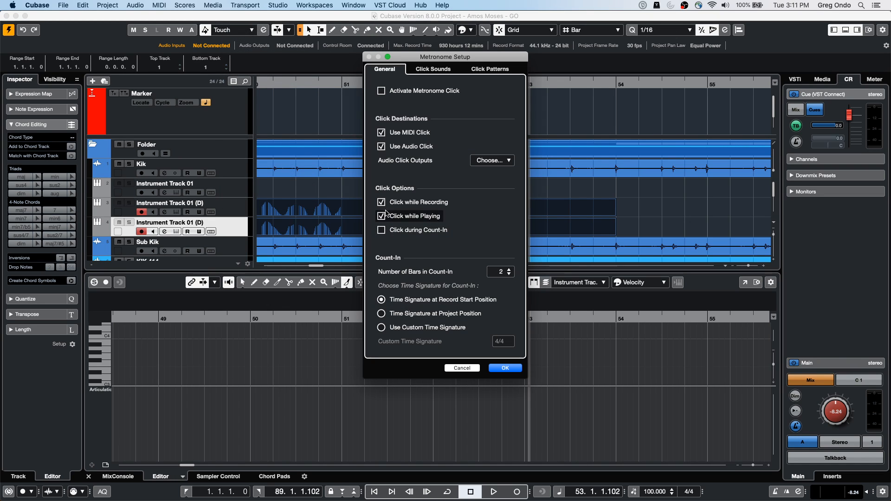
pyautogui.click(382, 230)
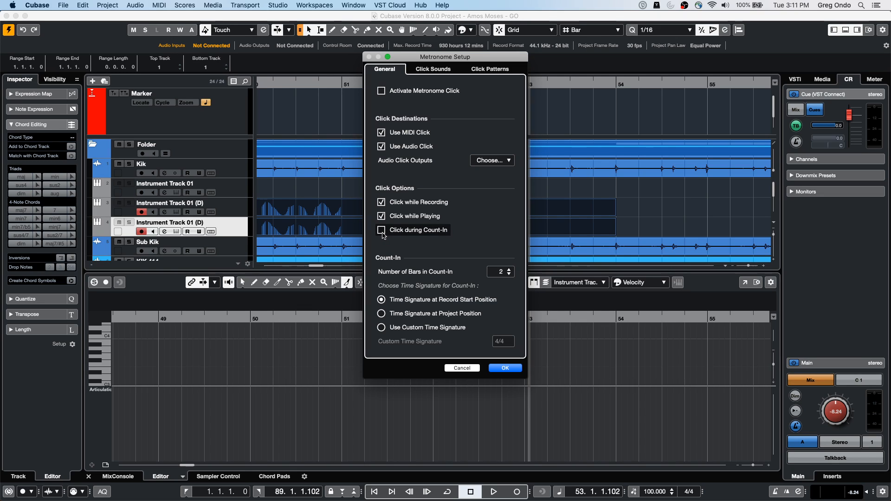
pyautogui.click(382, 232)
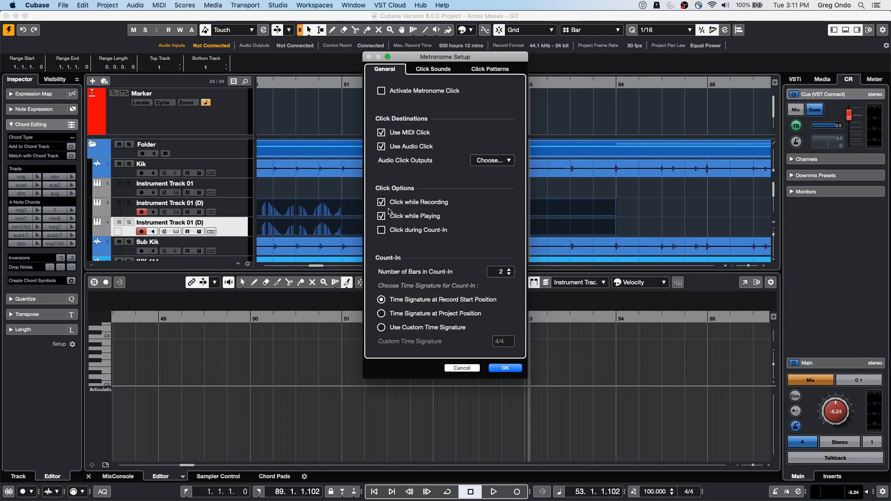
pyautogui.click(463, 368)
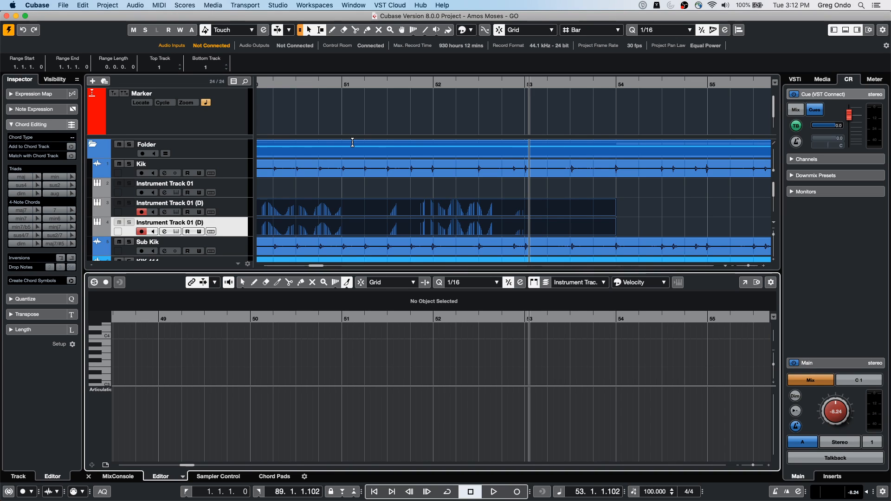
# Step: Examine the blacklist, VST instruments and VST effects lists in the VST Plug-in Manager, and close it
pyautogui.click(243, 6)
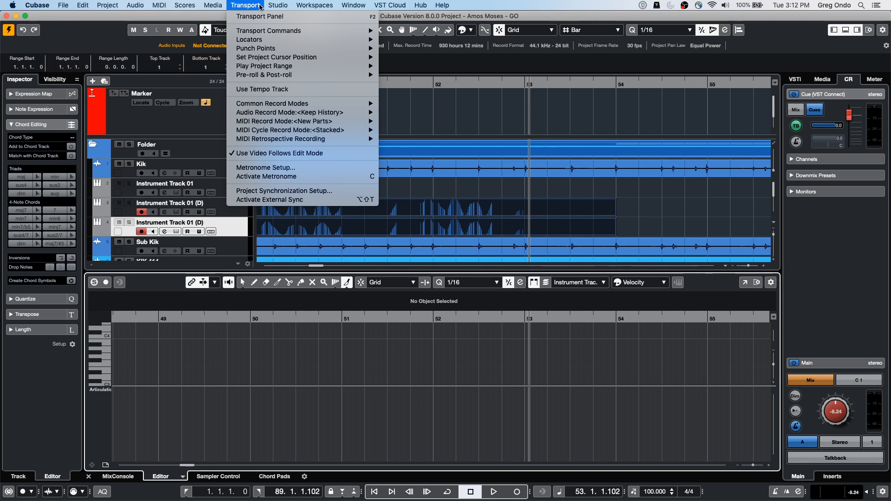
pyautogui.moveTo(277, 8)
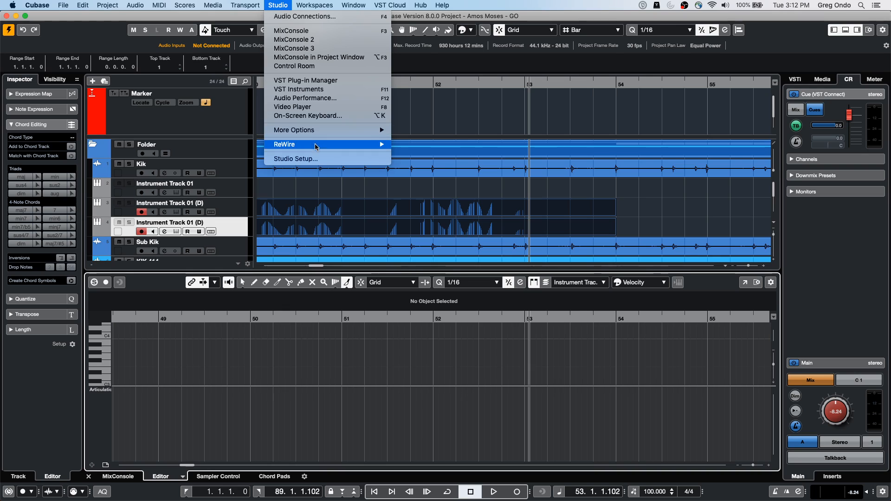
pyautogui.moveTo(309, 132)
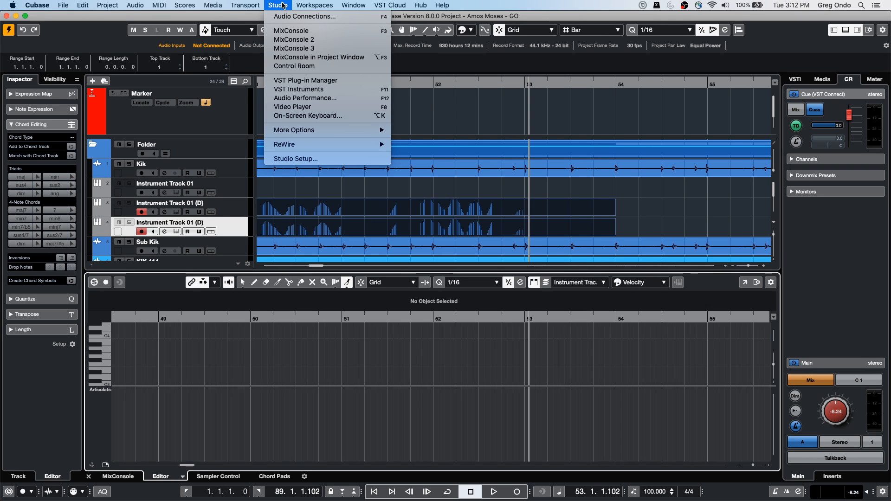
pyautogui.click(293, 81)
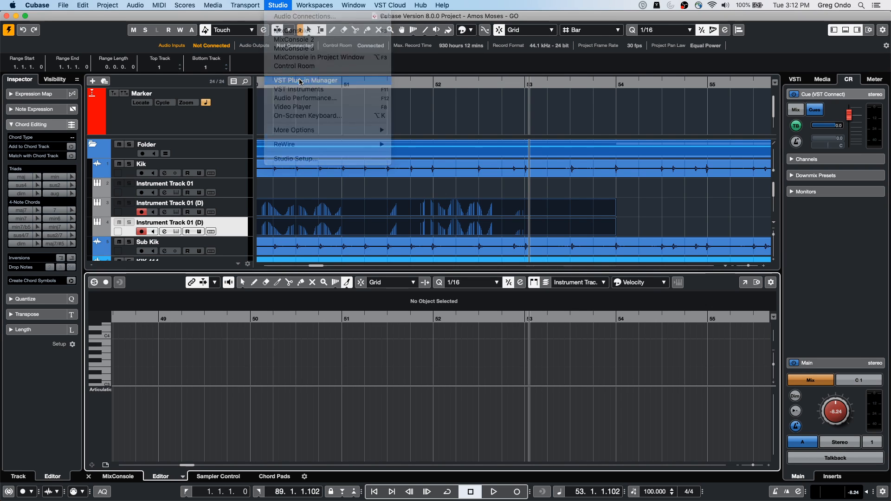
pyautogui.click(362, 77)
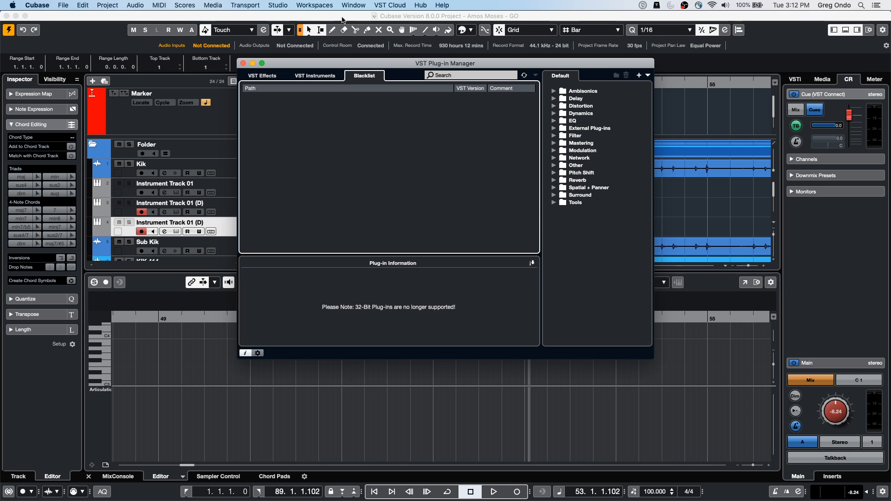
pyautogui.click(326, 77)
pyautogui.click(262, 76)
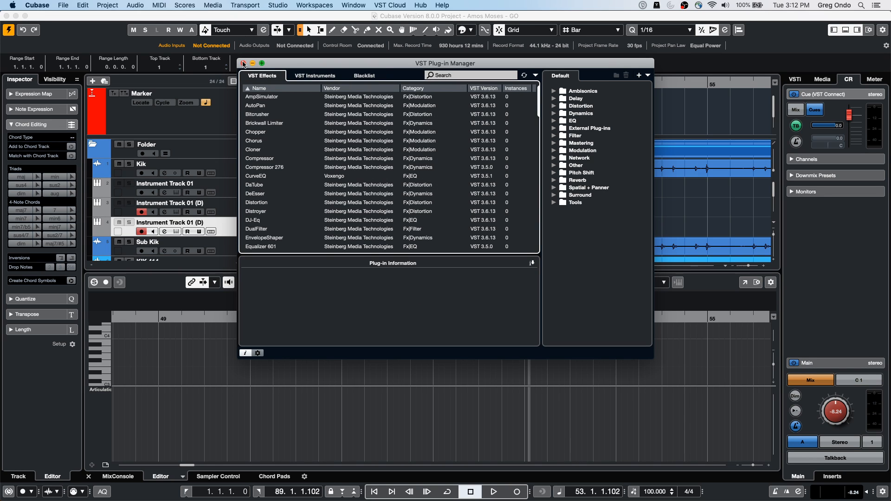
pyautogui.click(243, 63)
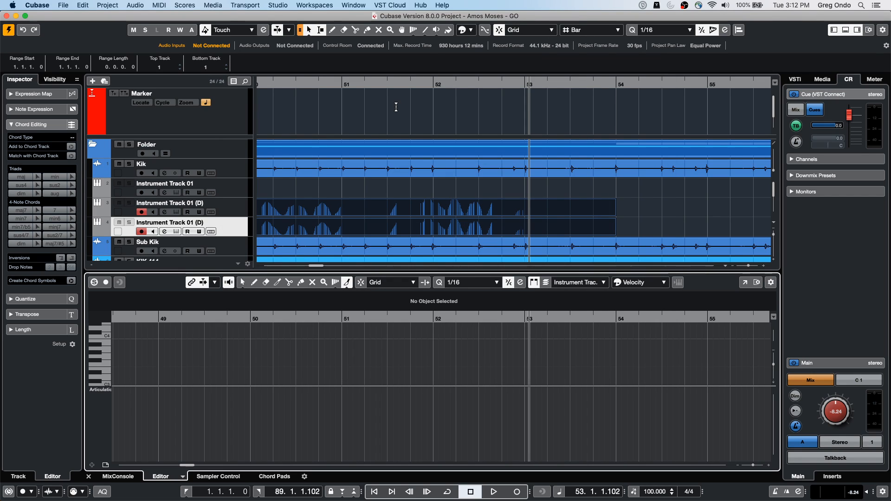
pyautogui.click(277, 5)
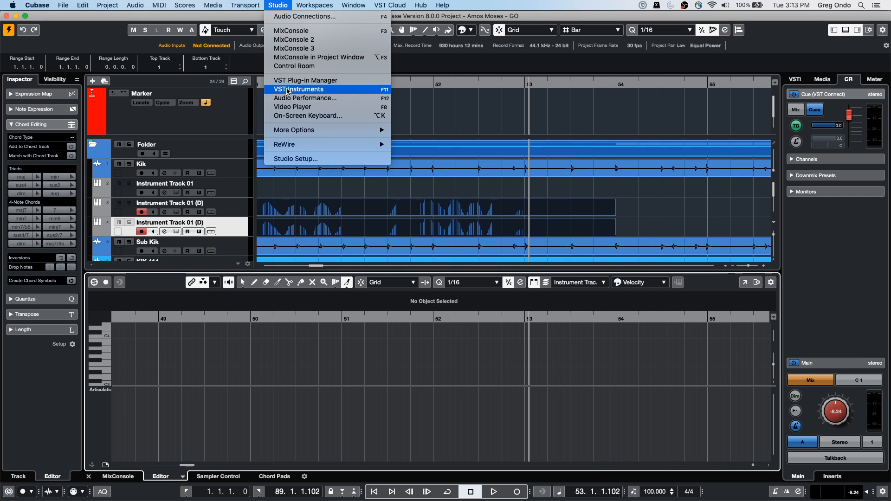
pyautogui.click(292, 82)
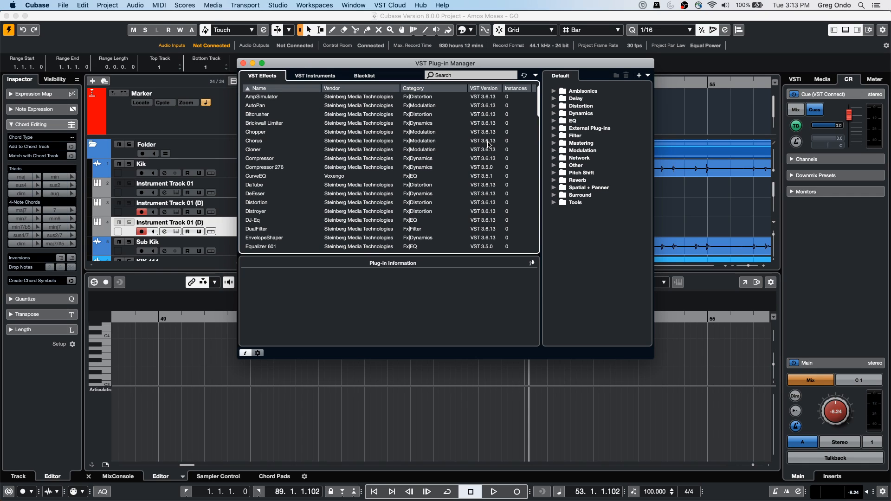
pyautogui.click(243, 64)
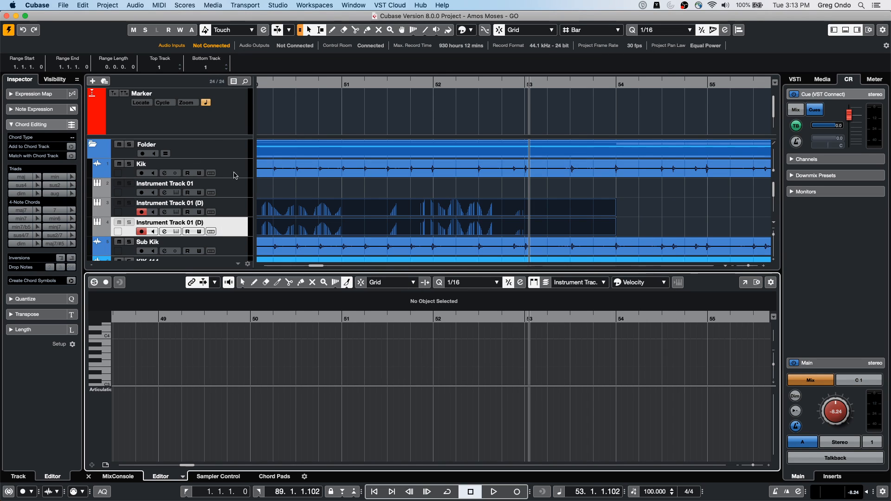
# Step: Show the MixConsole insert racks below the project and select the Sn Top track
pyautogui.click(221, 171)
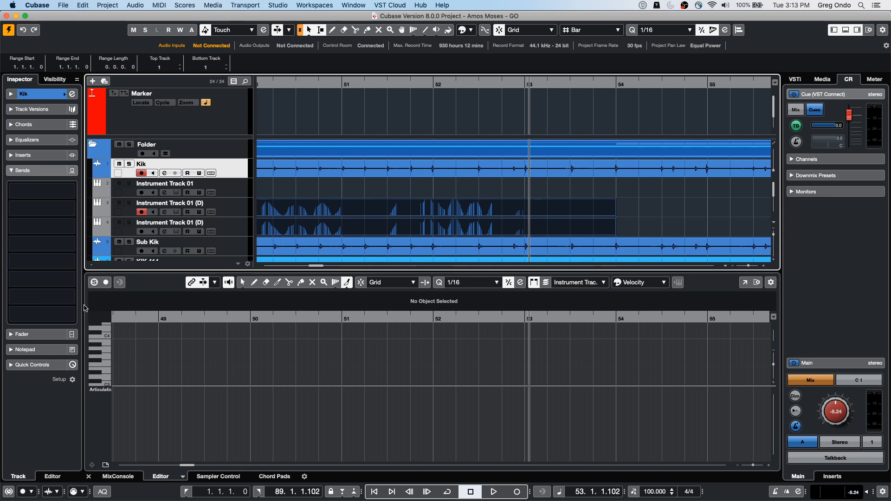
pyautogui.moveTo(282, 81); pyautogui.dragTo(213, 3)
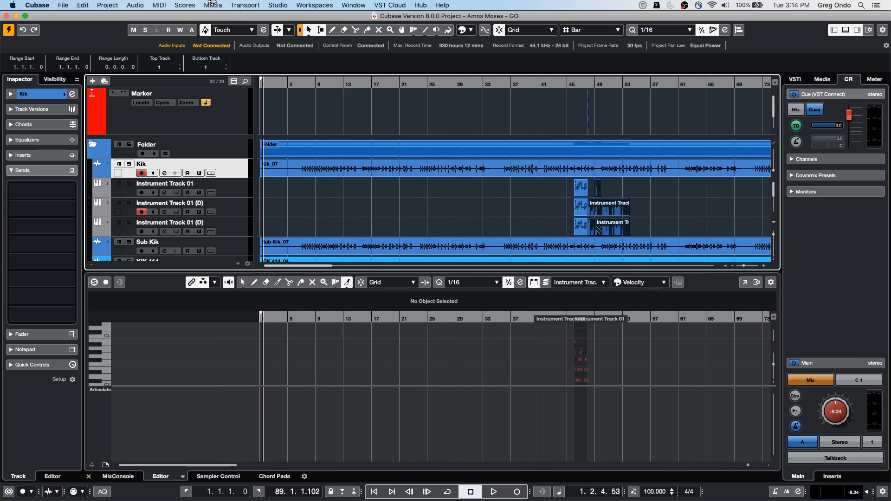
pyautogui.click(355, 250)
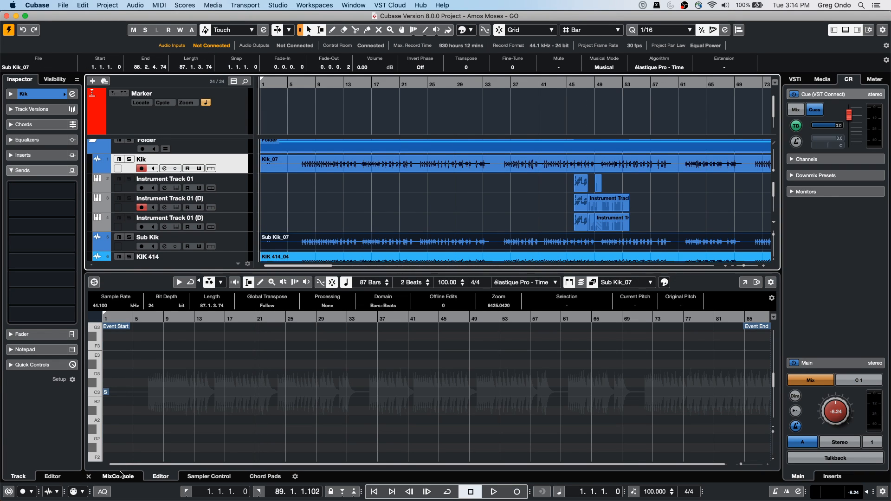
pyautogui.click(119, 476)
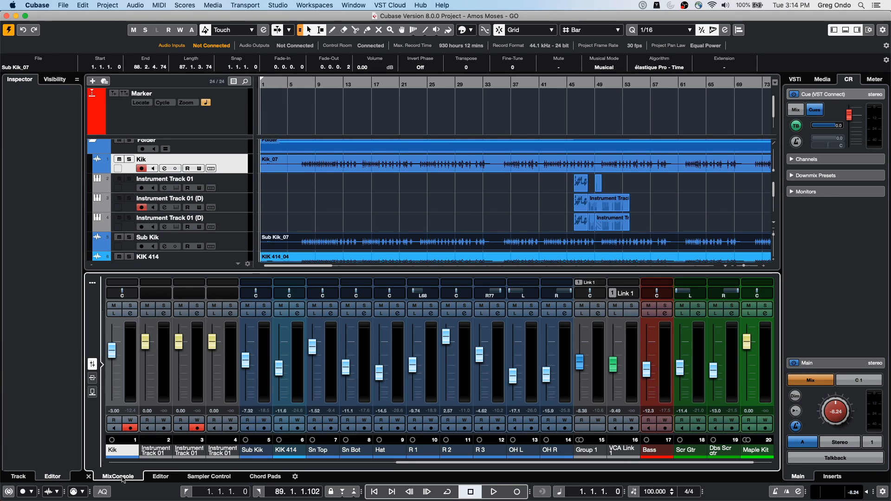
pyautogui.click(239, 245)
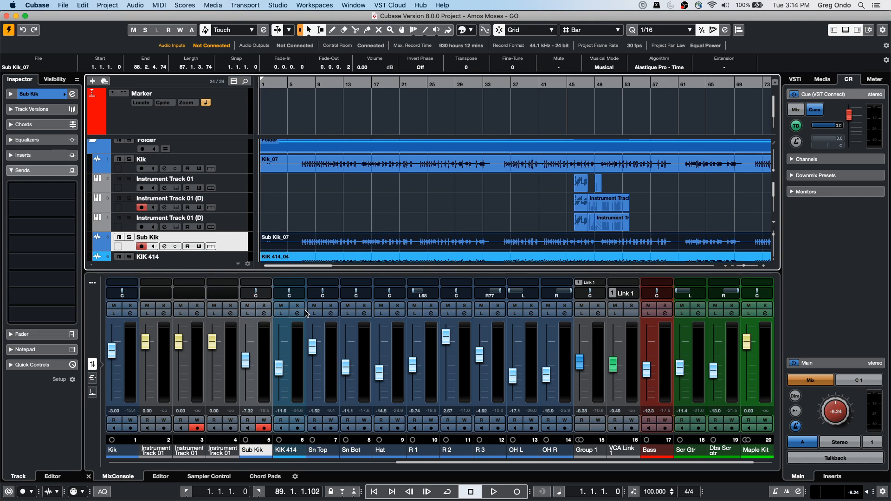
pyautogui.scroll(-3, 228, 230)
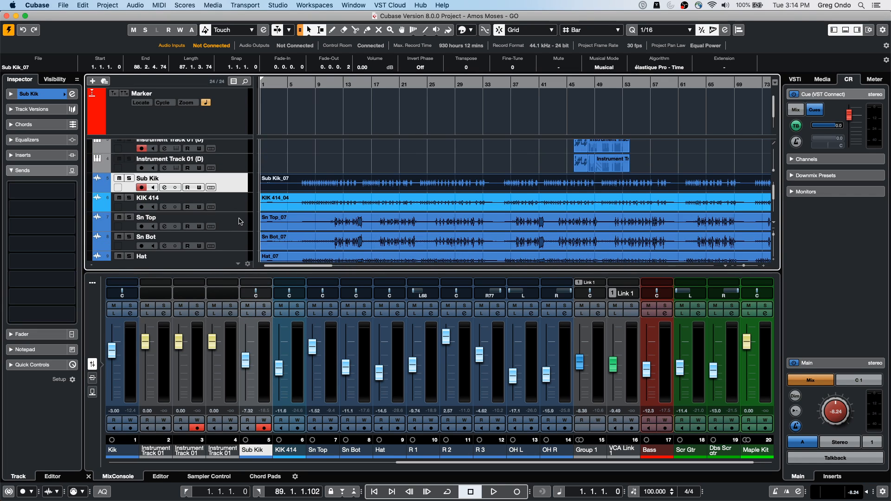
pyautogui.click(240, 222)
pyautogui.click(95, 383)
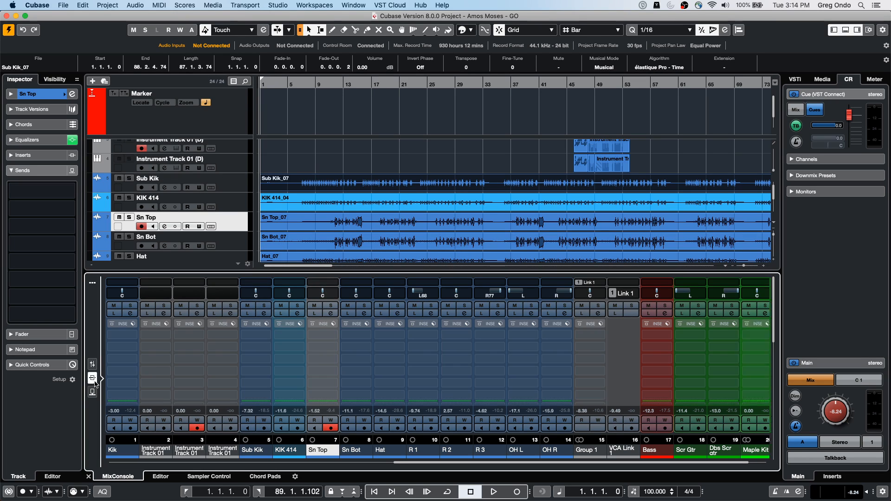
# Step: Load Brickwall Limiter and Compressor into the first two insert slots of the Sn Top channel
pyautogui.click(323, 334)
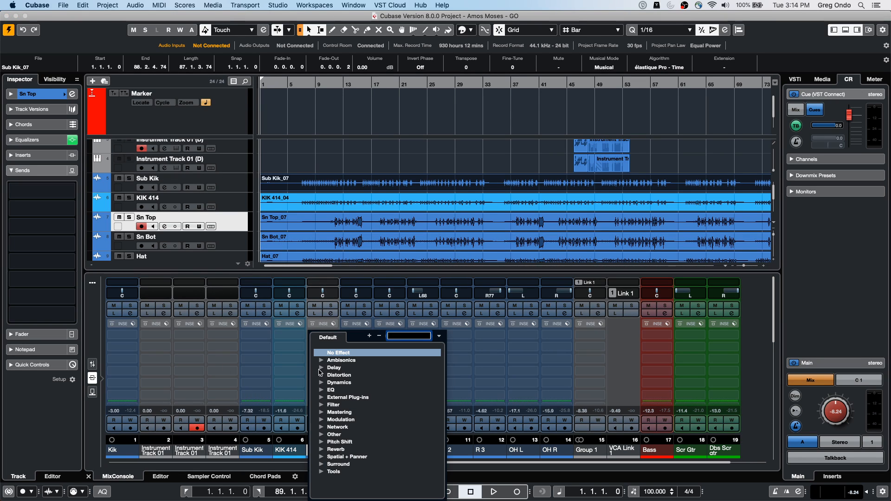
pyautogui.click(321, 383)
pyautogui.click(356, 392)
pyautogui.click(338, 346)
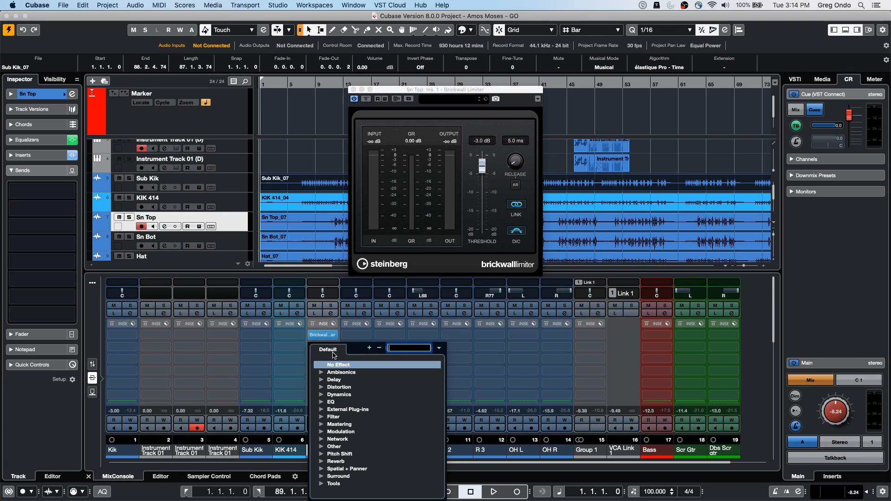
pyautogui.click(321, 395)
pyautogui.click(352, 410)
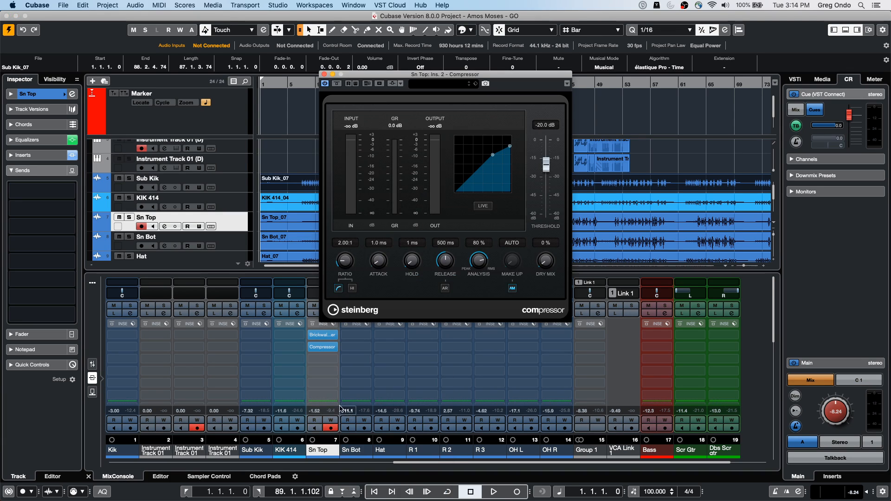
# Step: Load REV-X Hall and DualFilter into the third and fourth insert slots of the Sn Top channel
pyautogui.click(325, 359)
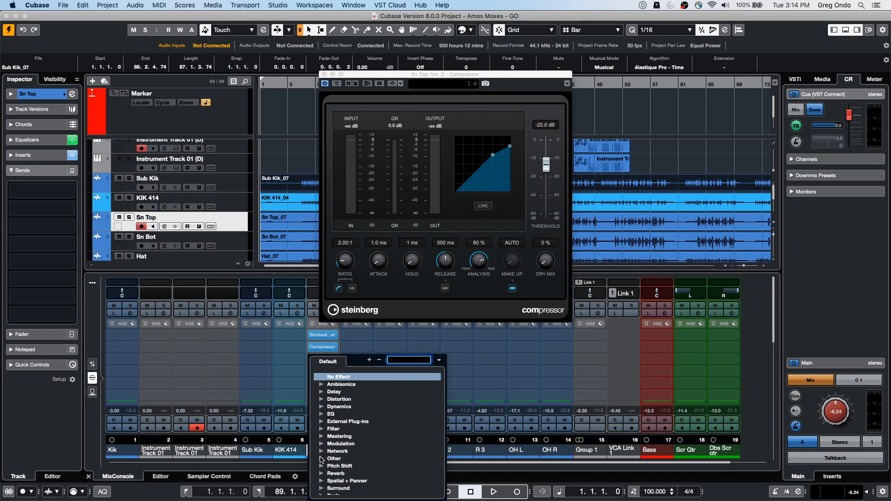
pyautogui.click(321, 473)
pyautogui.click(343, 482)
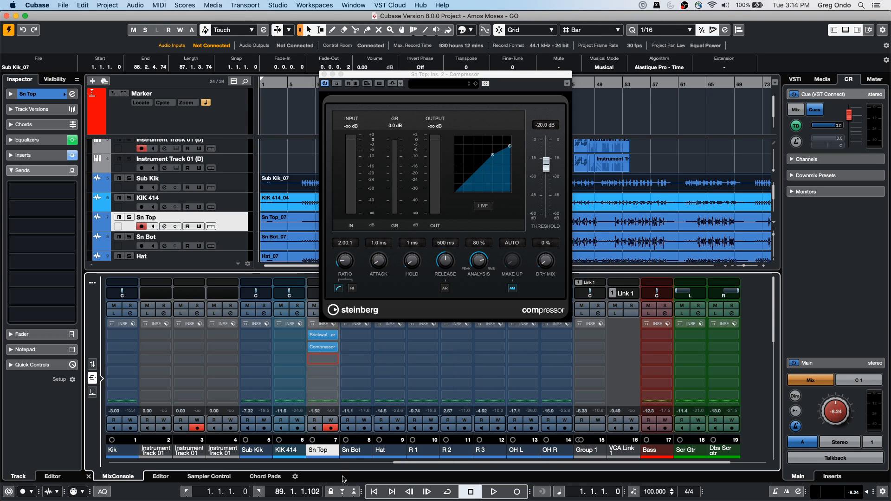
pyautogui.click(330, 373)
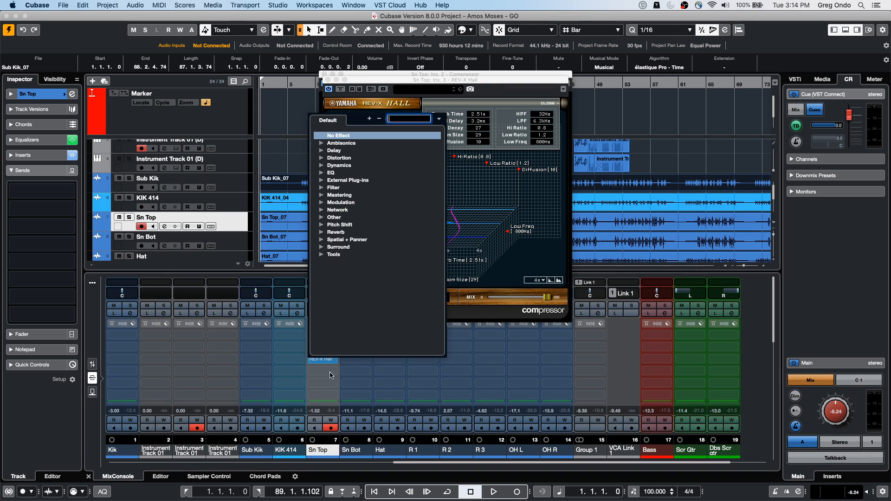
pyautogui.click(323, 255)
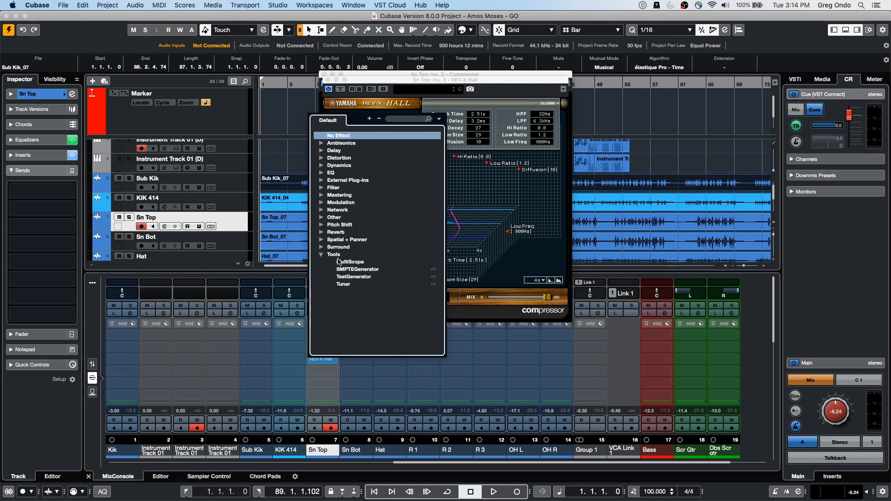
pyautogui.click(322, 188)
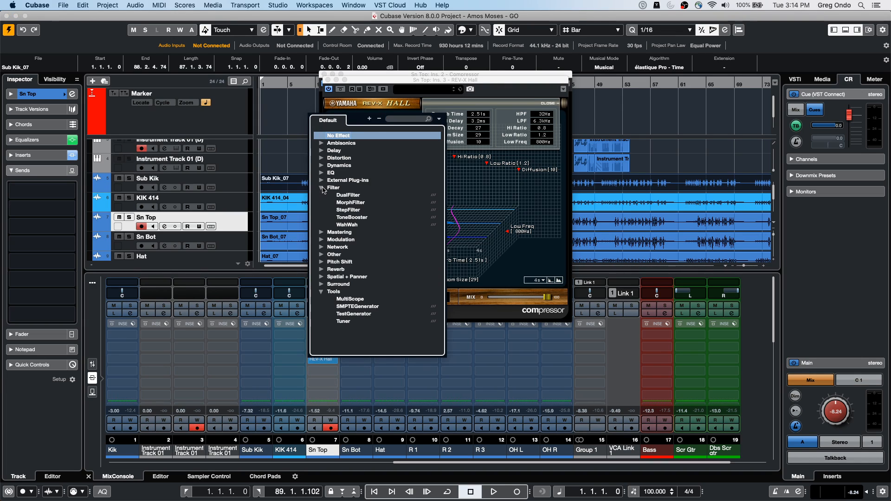
pyautogui.click(348, 195)
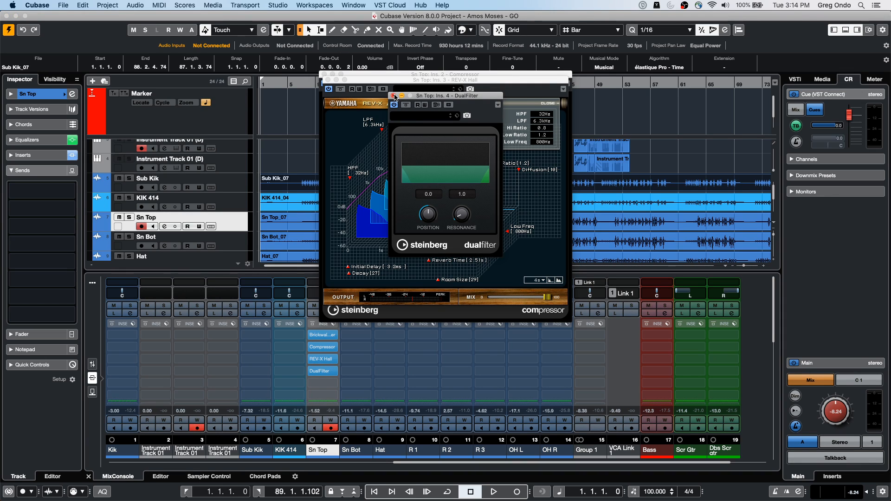
# Step: Close all the open plug-in windows of the Sn Top inserts
pyautogui.click(393, 96)
pyautogui.click(324, 76)
pyautogui.click(324, 74)
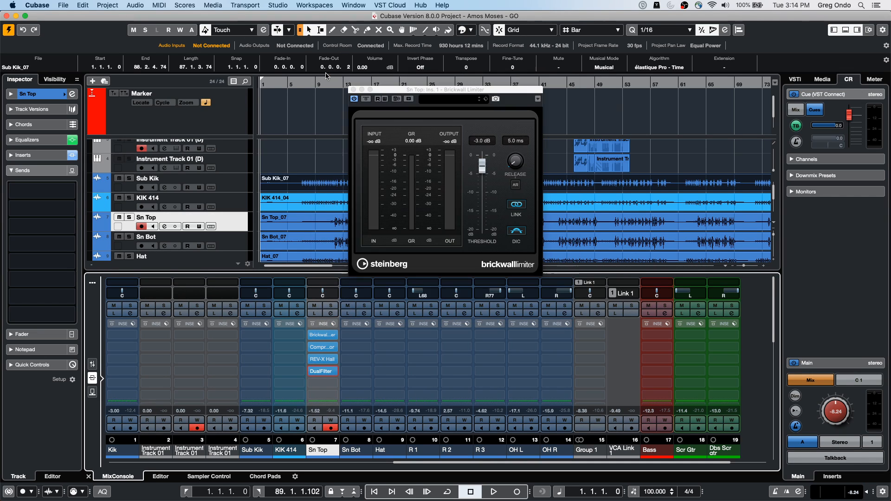
pyautogui.click(353, 90)
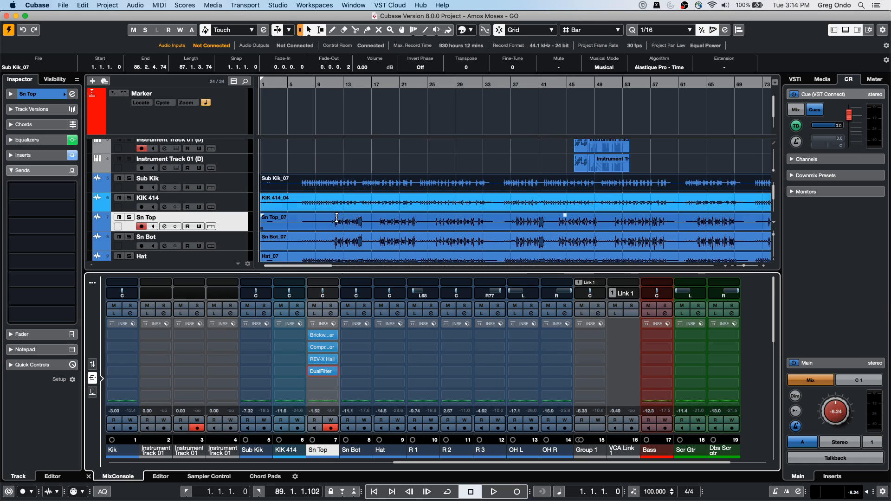
# Step: Open Direct Offline Processing for the Sn Top_07 event and move its window clear of the Sn Top inserts
pyautogui.click(363, 239)
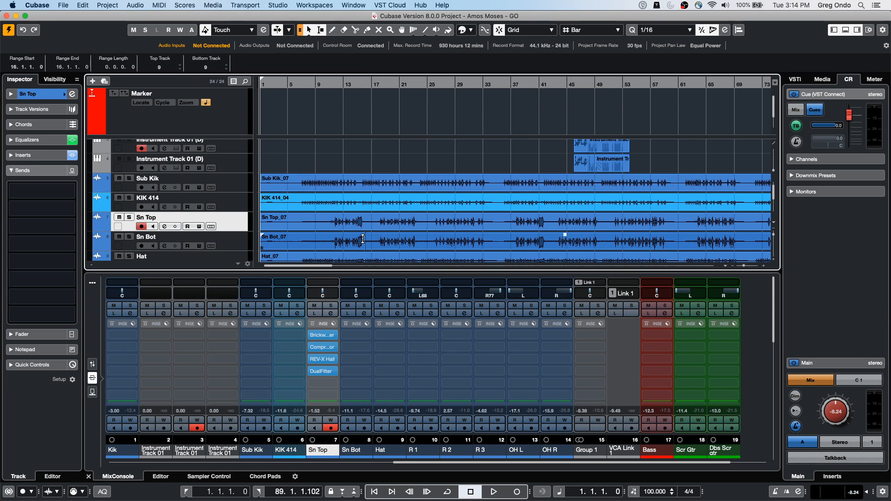
pyautogui.click(321, 246)
pyautogui.click(323, 230)
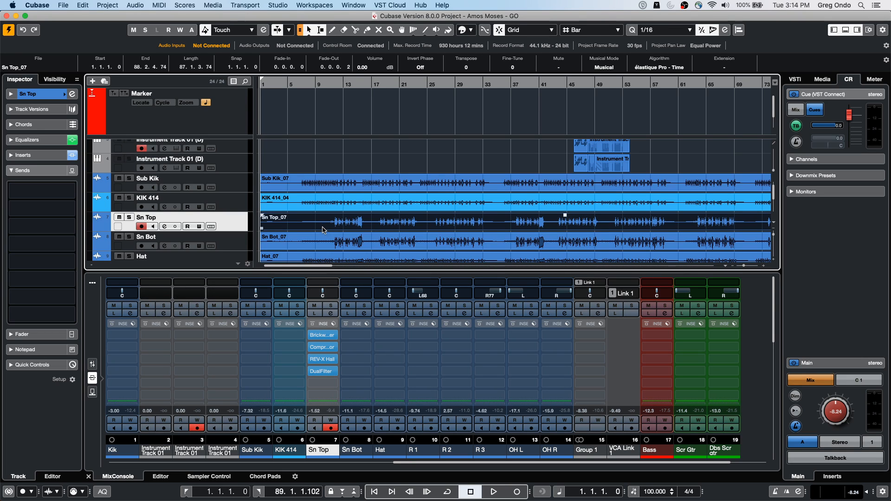
pyautogui.click(156, 6)
pyautogui.moveTo(140, 6)
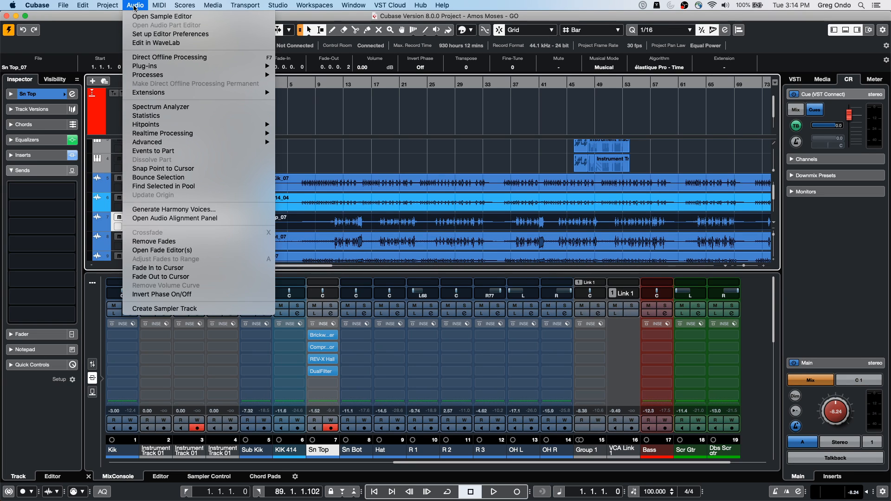
pyautogui.click(198, 58)
pyautogui.moveTo(412, 82); pyautogui.dragTo(584, 92)
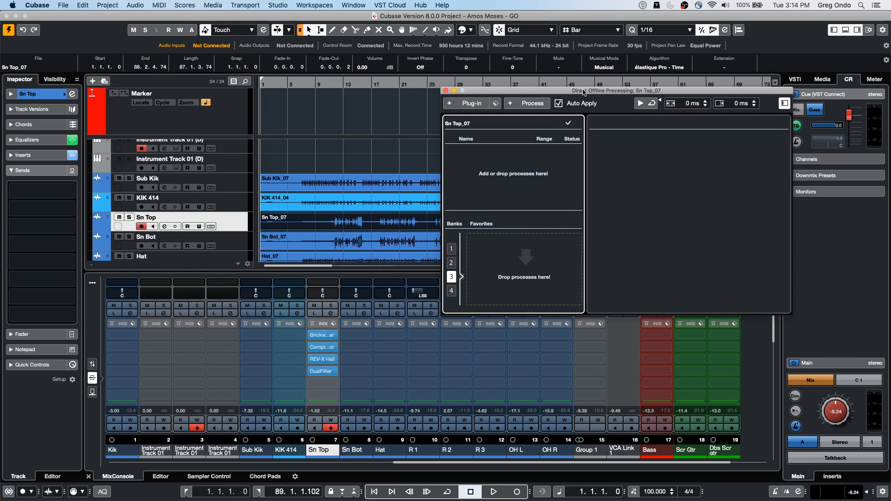
# Step: Copy the whole Sn Top insert chain into Direct Offline Processing, bypass the channel's inserts, and display the offline Compressor's settings
pyautogui.moveTo(333, 327); pyautogui.dragTo(512, 186)
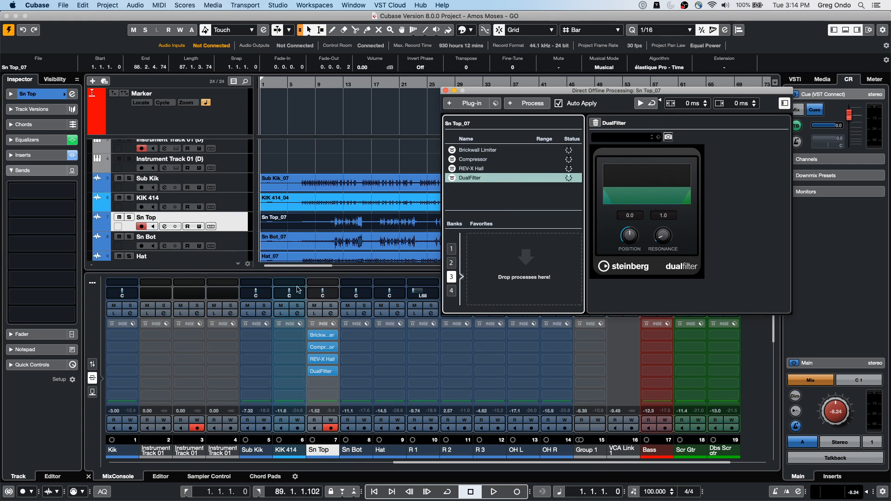
pyautogui.click(312, 323)
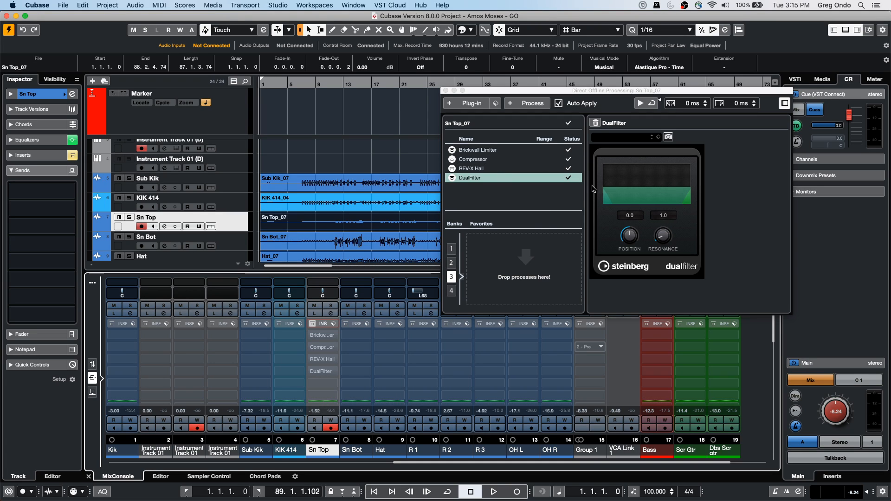
pyautogui.click(474, 159)
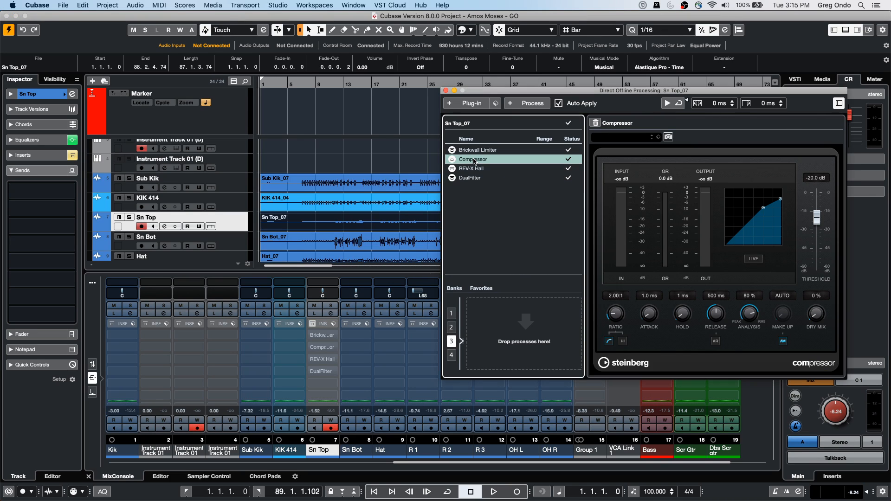
# Step: Lower the threshold of the offline Compressor on Sn Top_07 to -36.4 dB
pyautogui.rightClick(474, 160)
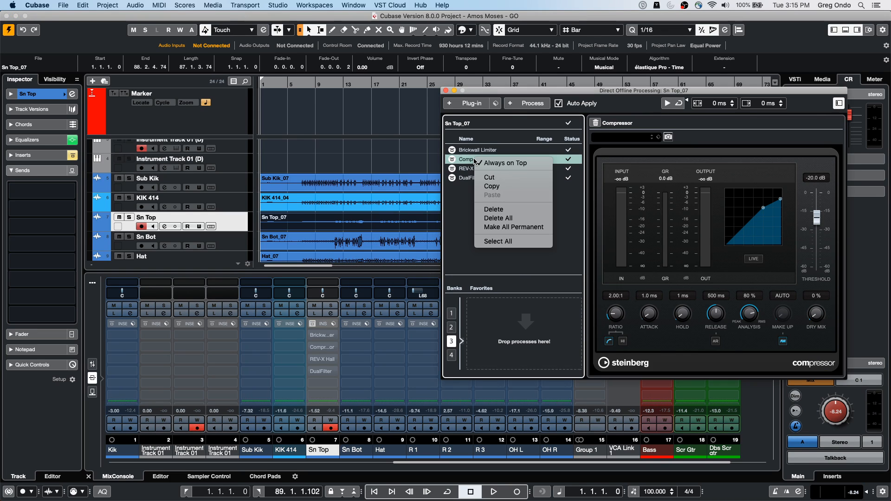
pyautogui.click(765, 211)
pyautogui.click(781, 200)
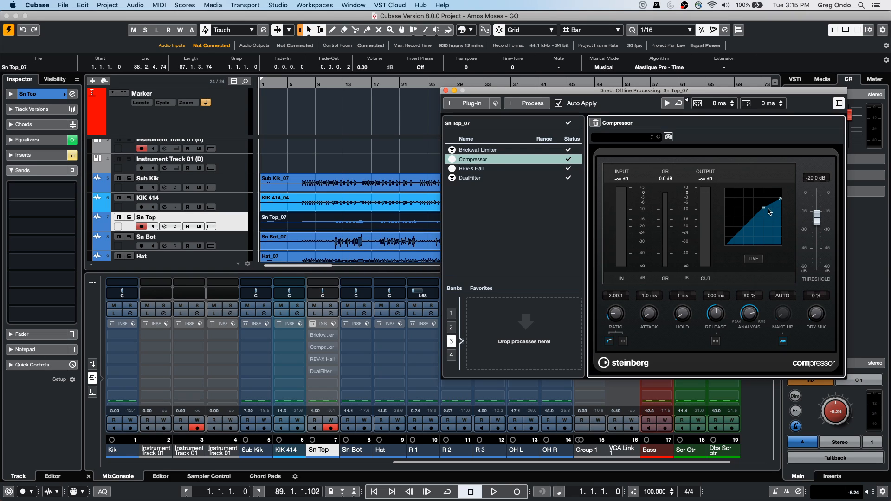
pyautogui.moveTo(768, 209); pyautogui.dragTo(757, 222)
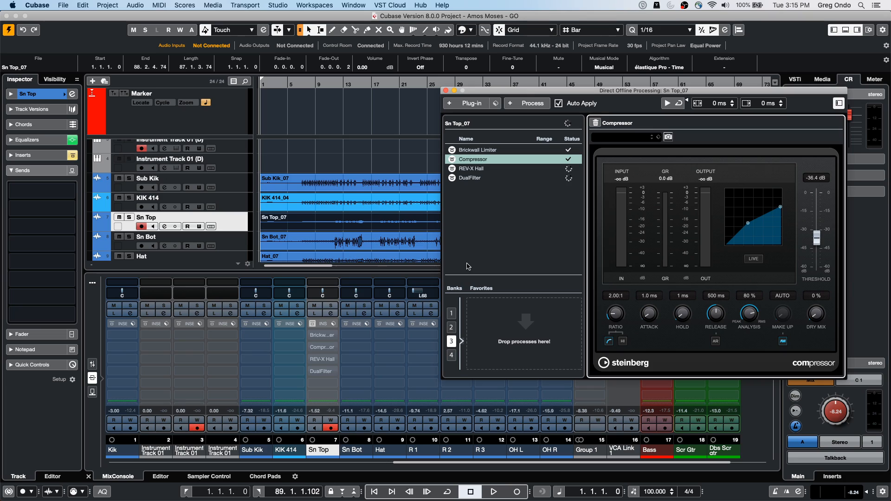
# Step: Clear all offline processes from Sn Top_07, reactivate the Sn Top channel's inserts, and close Direct Offline Processing
pyautogui.rightClick(474, 169)
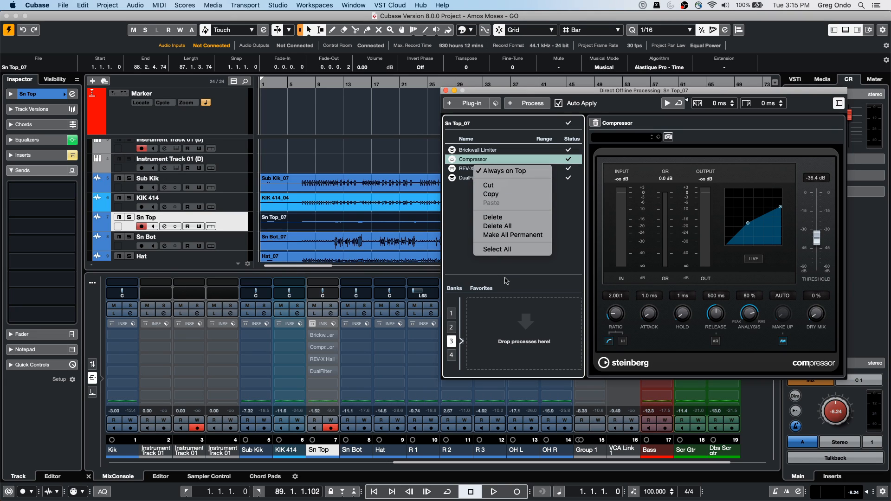
pyautogui.click(516, 232)
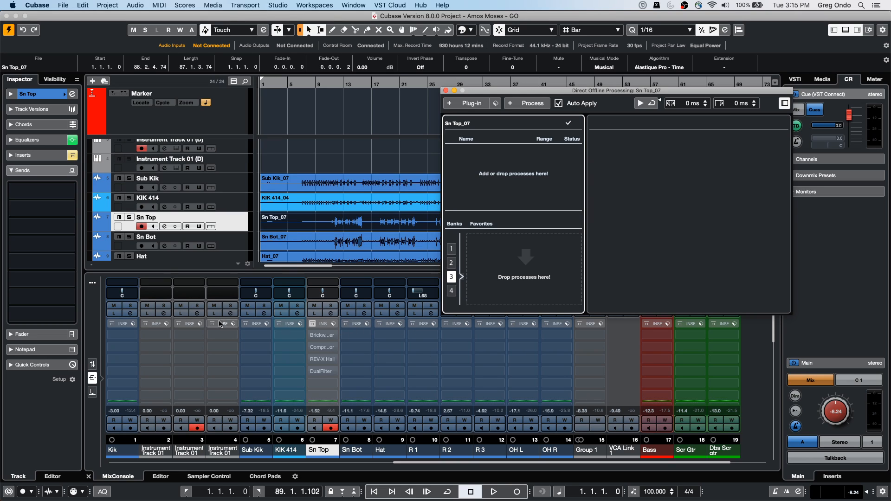
pyautogui.click(310, 327)
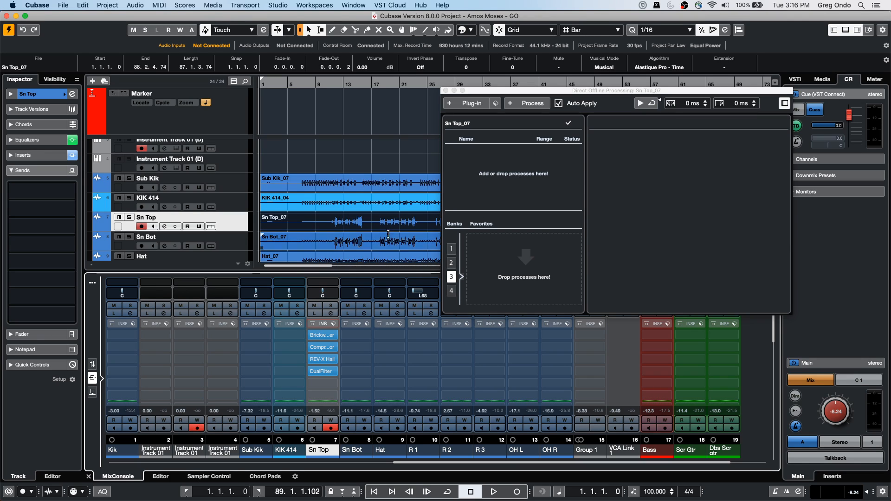
pyautogui.click(450, 93)
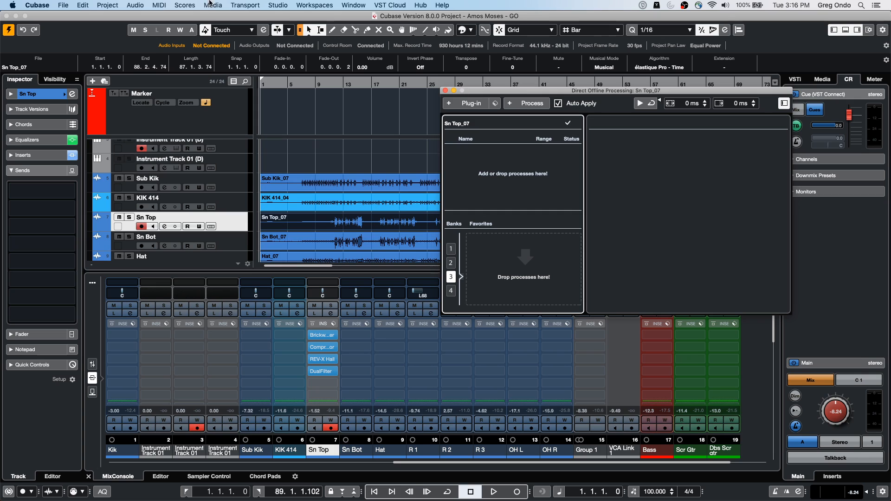
pyautogui.click(446, 91)
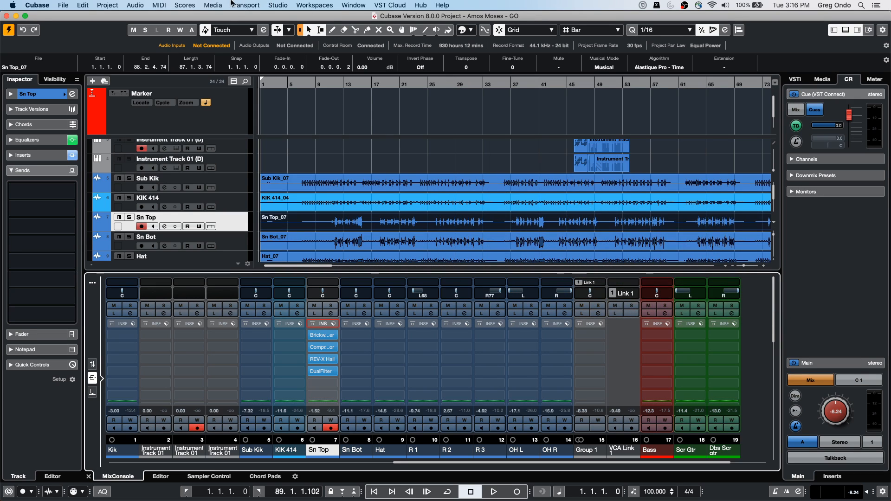
# Step: Open the project's Pool, examine the commands available for the Bass_09 clip including Remove Unused Media, and close the Pool
pyautogui.click(277, 5)
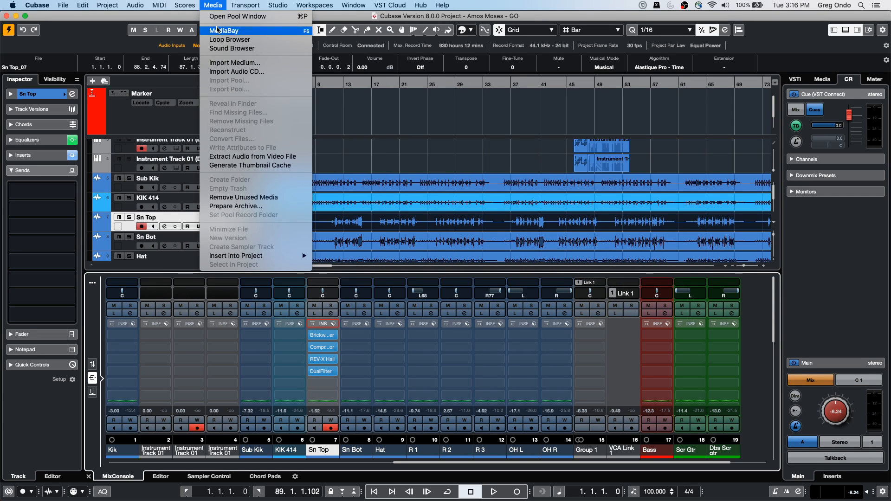
pyautogui.click(232, 16)
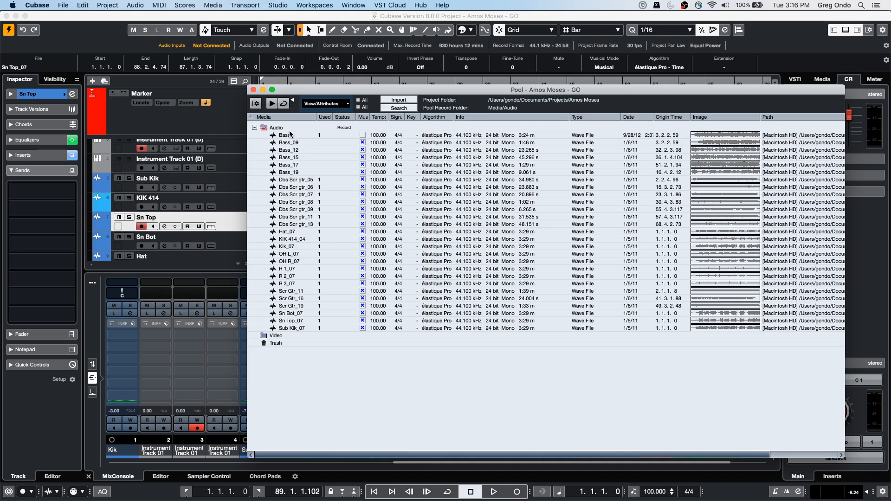
pyautogui.rightClick(284, 144)
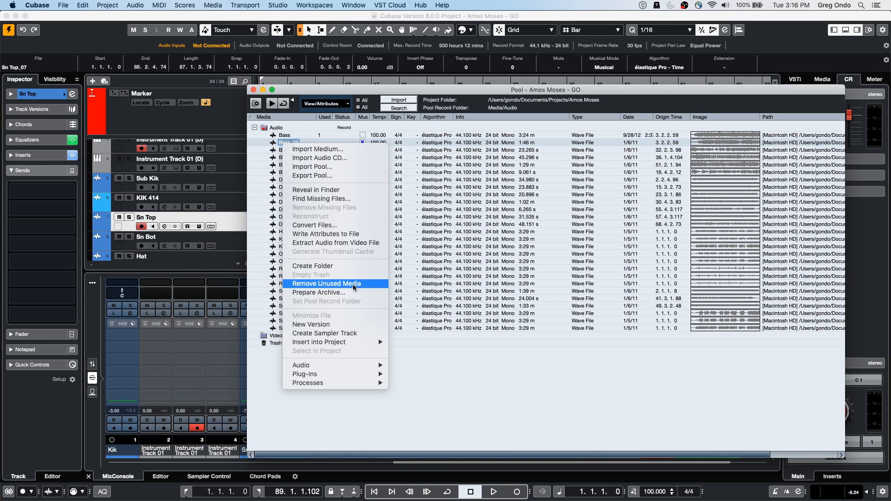
pyautogui.click(514, 389)
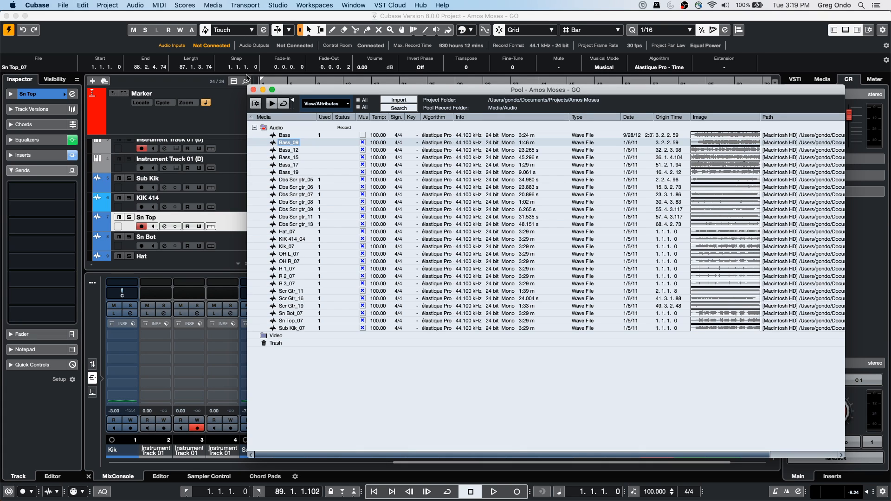
pyautogui.click(253, 90)
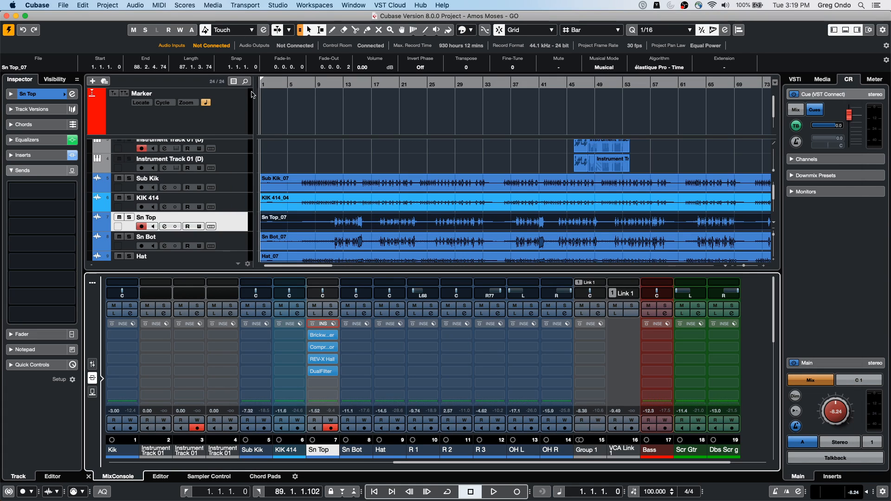
# Step: Create a new empty project, accepting the prompted project location
pyautogui.click(63, 5)
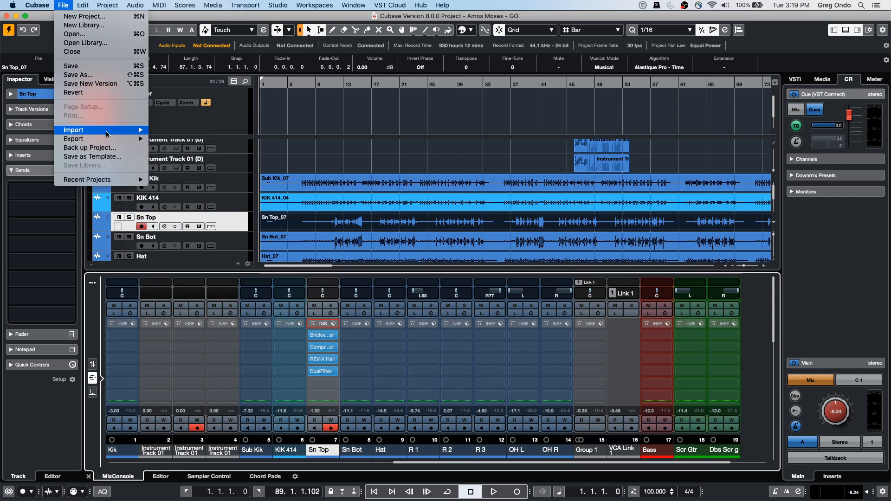
pyautogui.moveTo(77, 131)
pyautogui.click(82, 16)
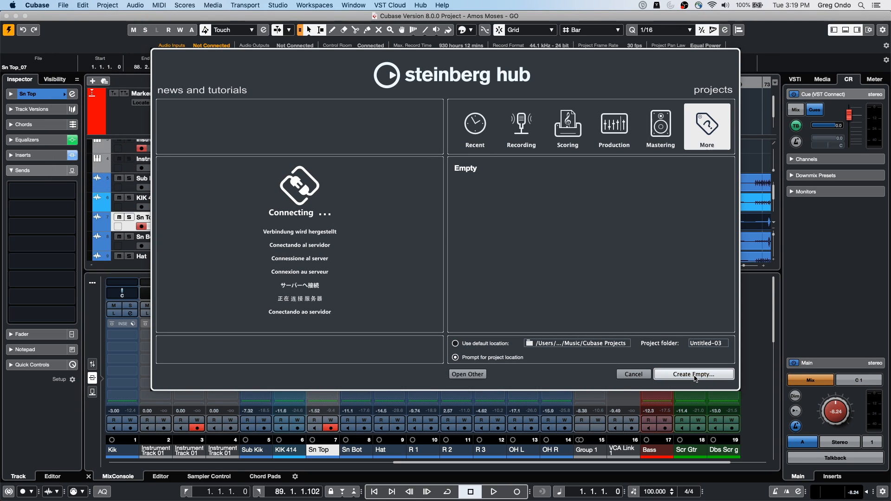
pyautogui.click(695, 376)
pyautogui.click(609, 280)
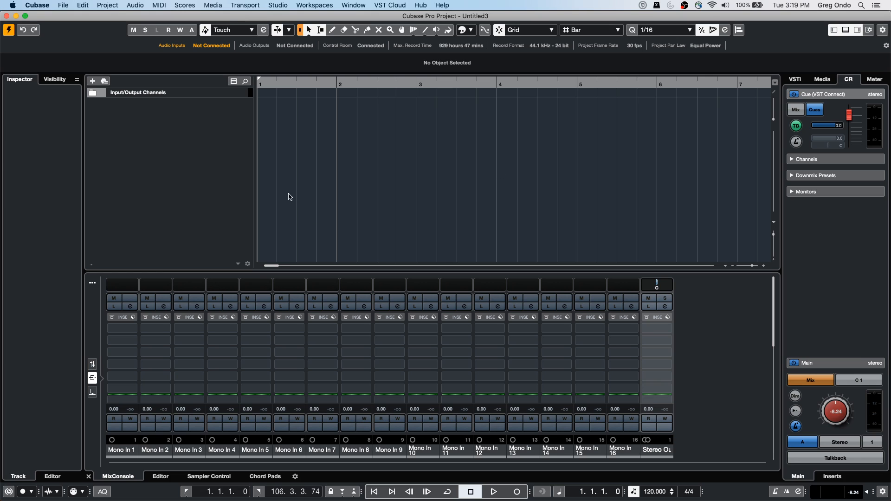
# Step: Add a chord track and draw undefined chord events at the start of bars 1 and 2
pyautogui.rightClick(153, 132)
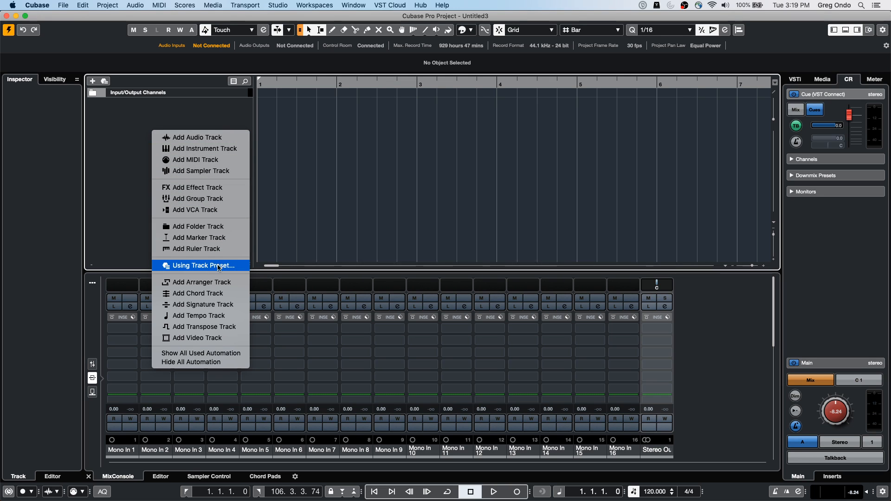
pyautogui.click(217, 293)
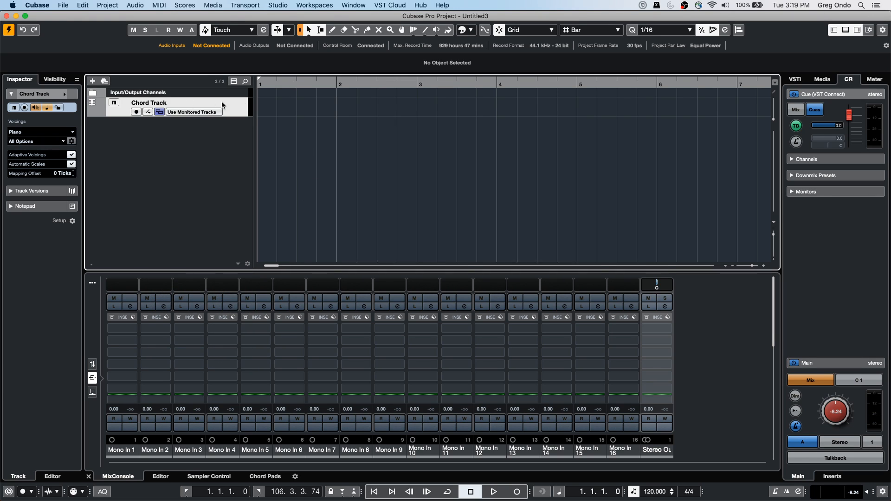
pyautogui.rightClick(268, 110)
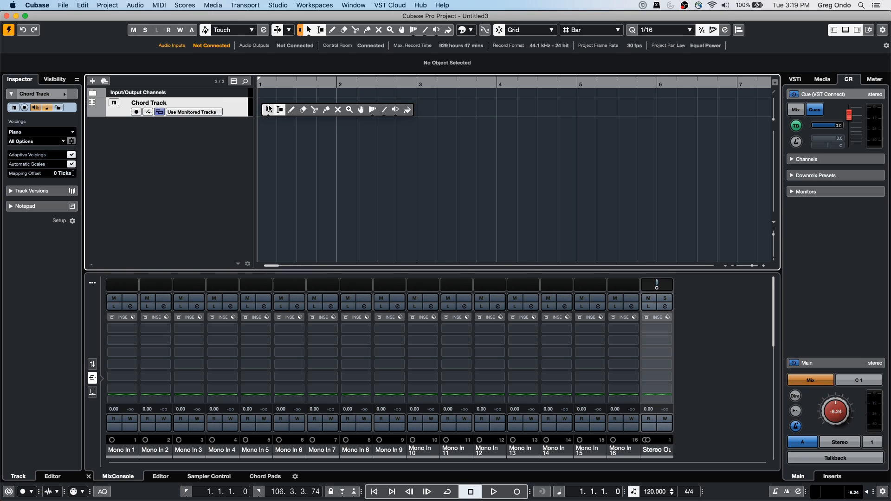
pyautogui.click(292, 110)
pyautogui.click(260, 104)
pyautogui.click(342, 103)
# Step: Define the bar 1 chord as F# major and the bar 2 chord as D major, leaving both events selected
pyautogui.rightClick(272, 105)
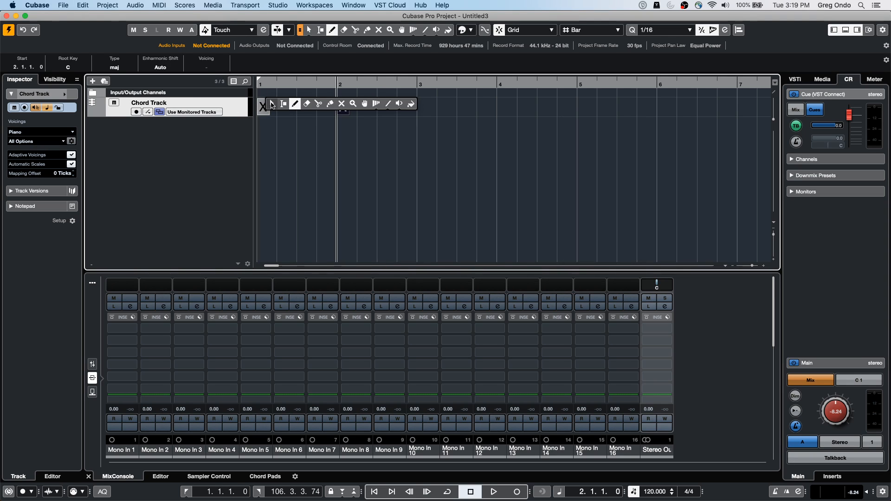
pyautogui.click(272, 104)
pyautogui.doubleClick(266, 107)
pyautogui.click(214, 195)
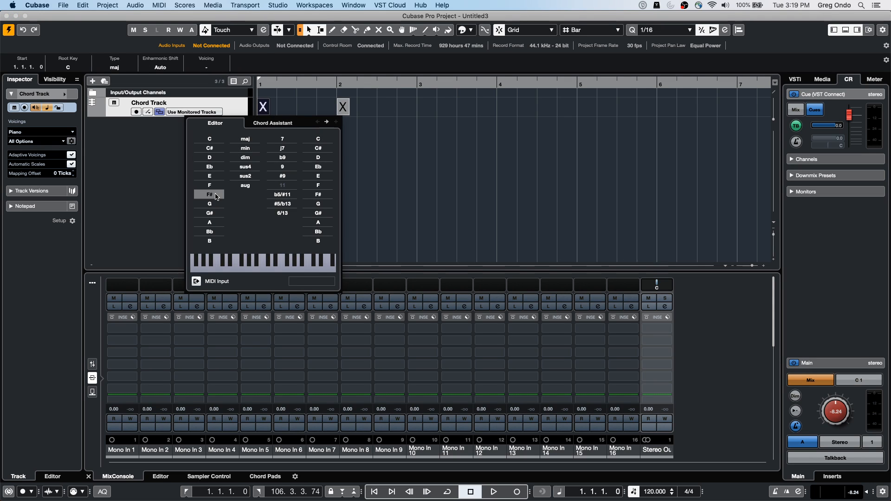
pyautogui.click(343, 108)
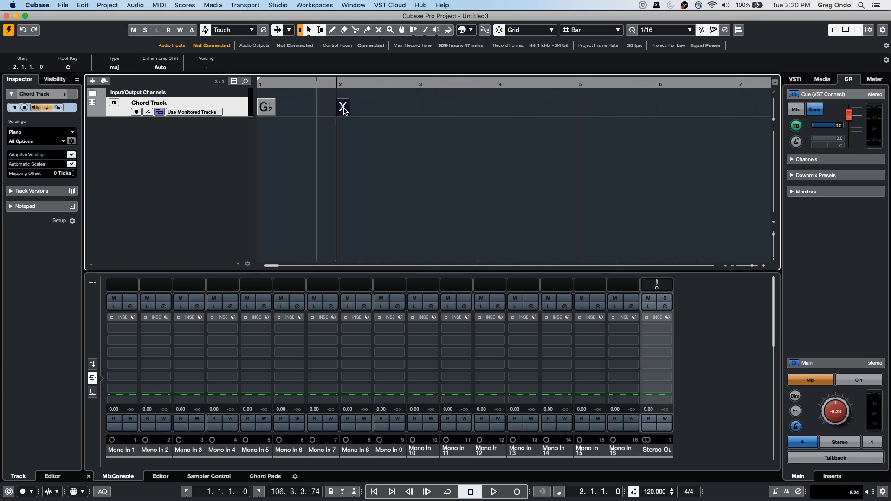
pyautogui.doubleClick(343, 108)
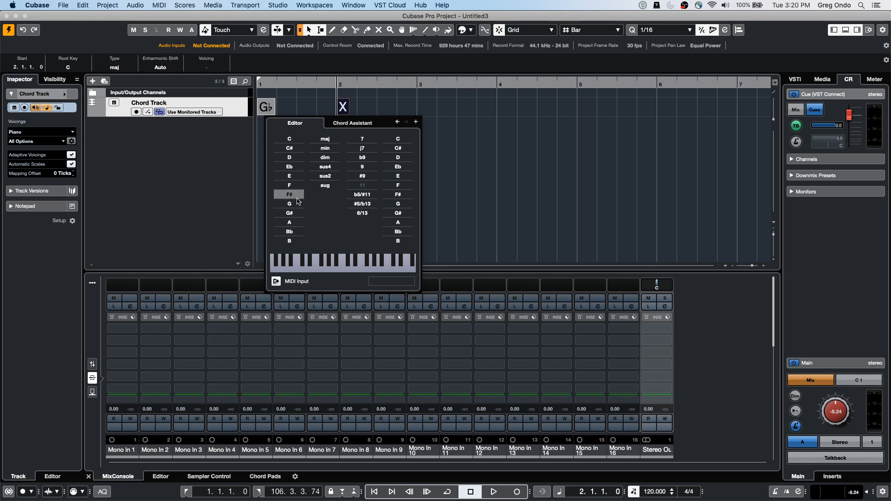
pyautogui.click(290, 158)
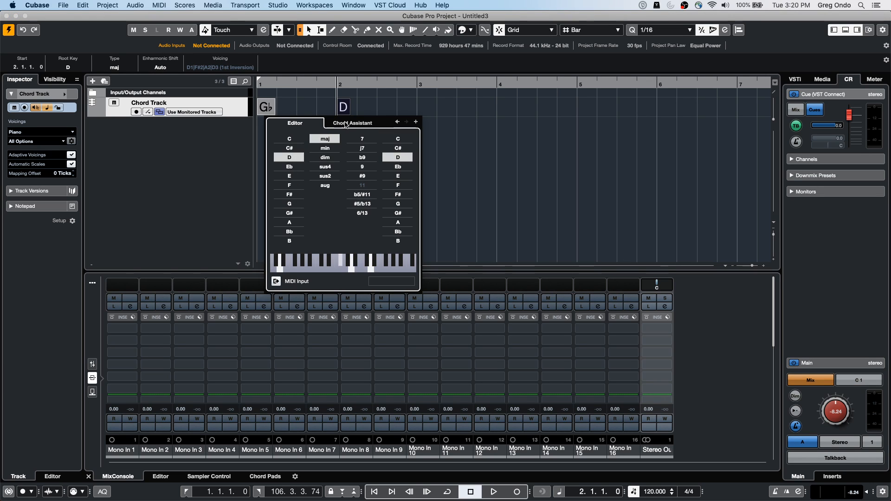
pyautogui.click(449, 132)
pyautogui.moveTo(397, 110); pyautogui.dragTo(266, 133)
# Step: Add one instrument track with Retrologue routed to Stereo Out
pyautogui.rightClick(141, 141)
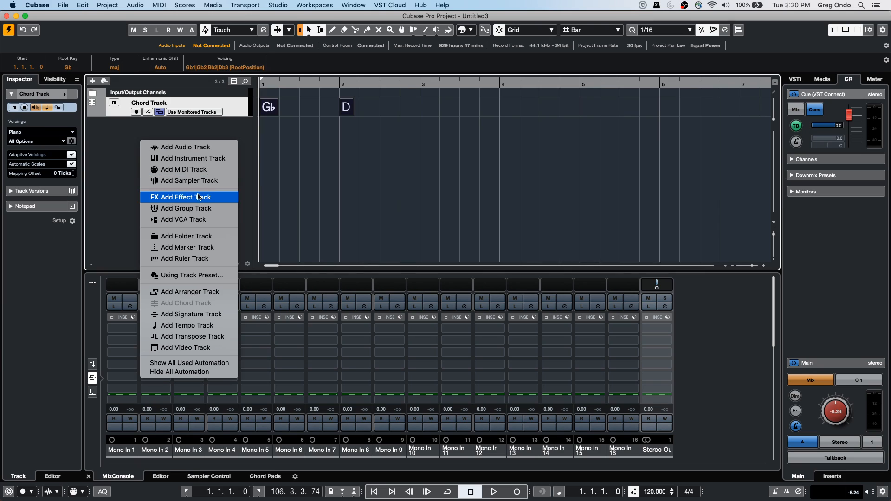
pyautogui.click(204, 159)
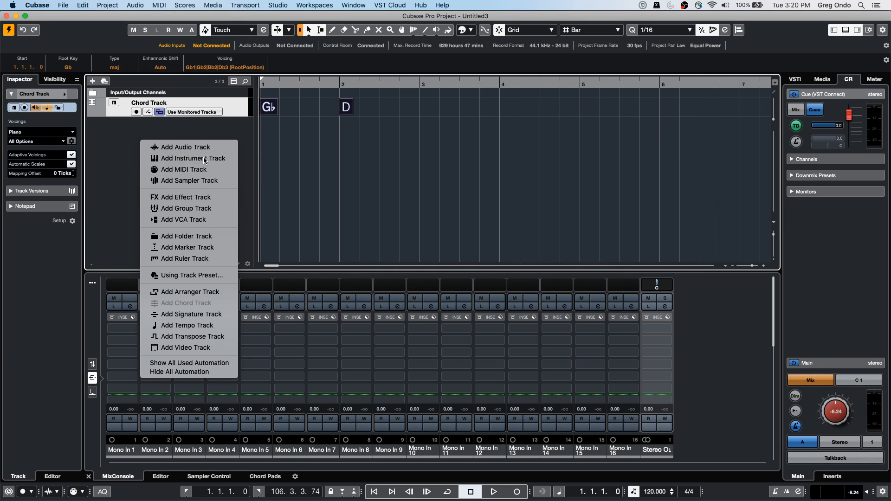
pyautogui.click(651, 207)
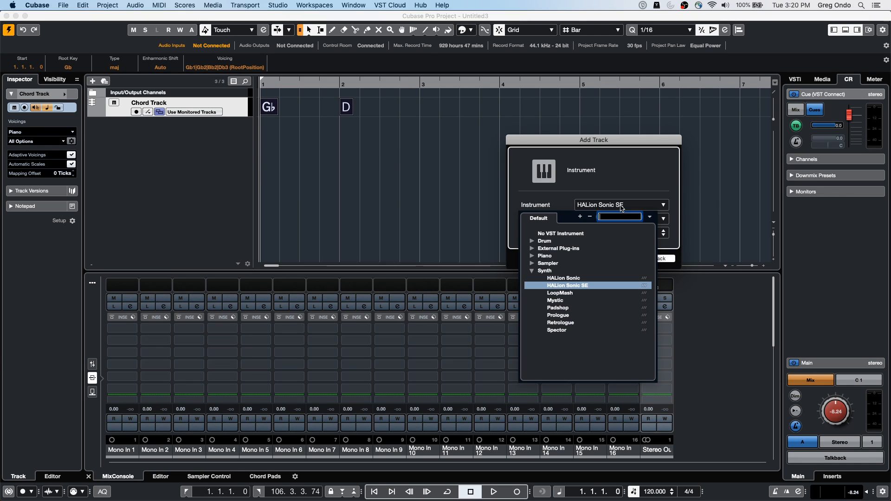
pyautogui.click(562, 323)
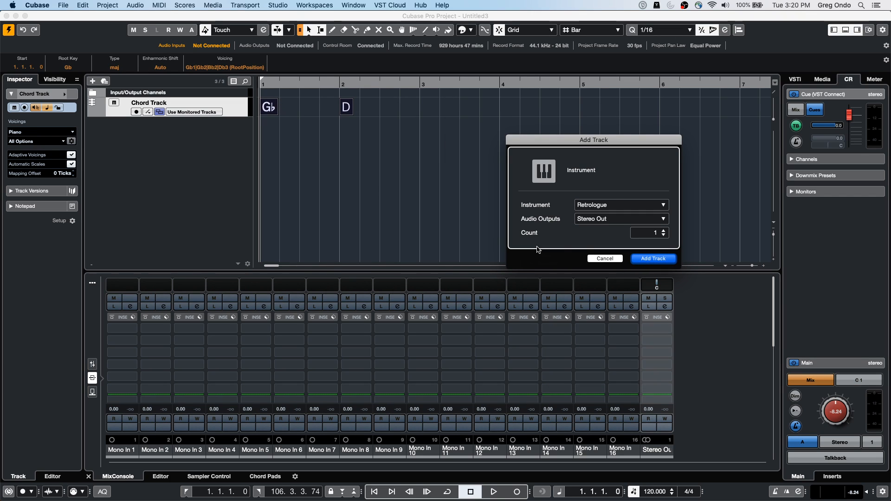
pyautogui.click(671, 258)
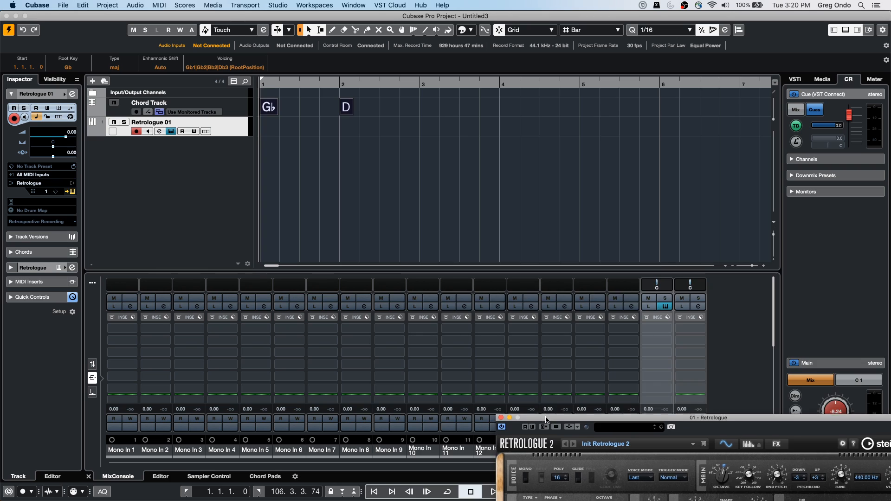
# Step: Load the Cross Bass preset from the Retrologue 2 synth bass sounds into Retrologue
pyautogui.moveTo(547, 422); pyautogui.dragTo(393, 82)
pyautogui.click(455, 91)
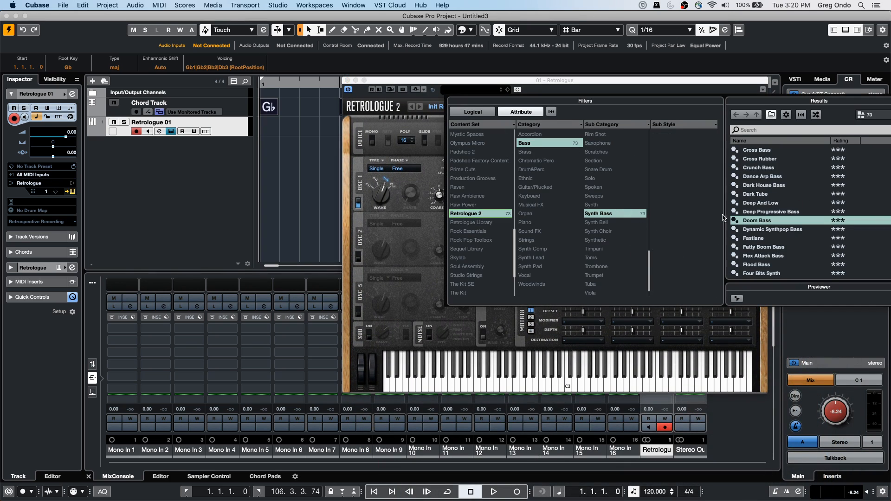
pyautogui.click(761, 150)
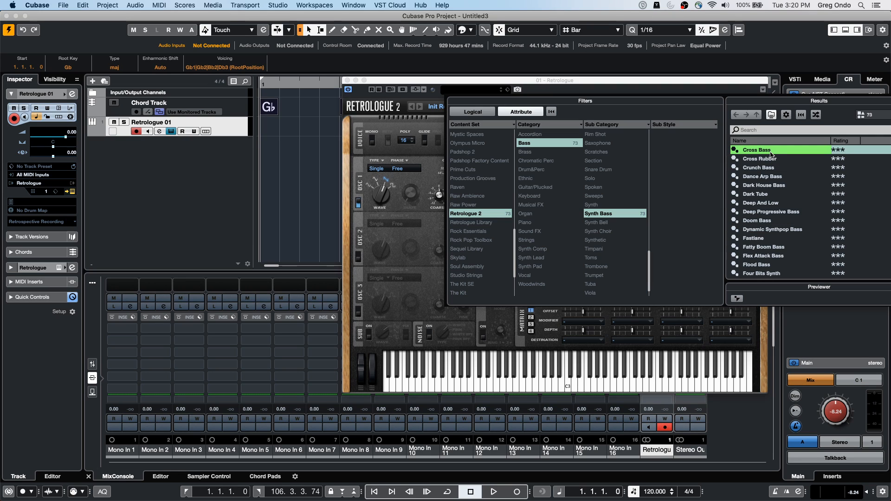
pyautogui.doubleClick(771, 152)
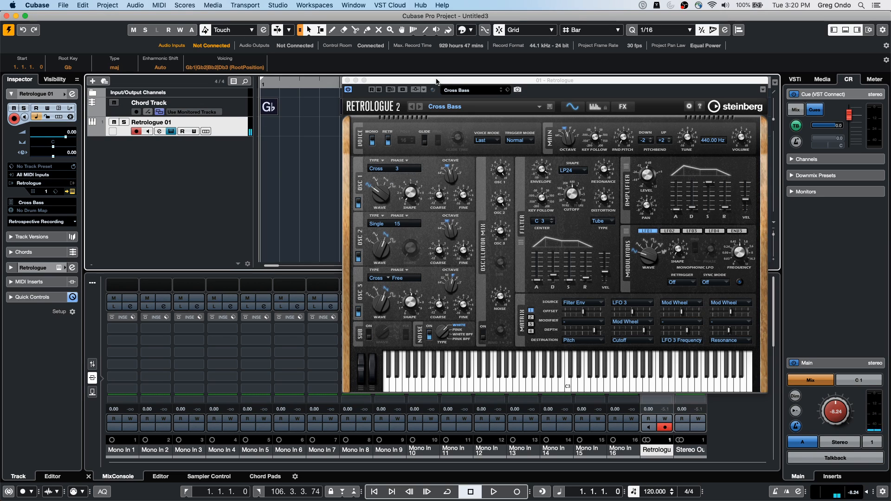
# Step: Move the Retrologue window clear of the tracks and turn both chord events into MIDI parts on the Retrologue 01 track
pyautogui.moveTo(437, 81); pyautogui.dragTo(557, 174)
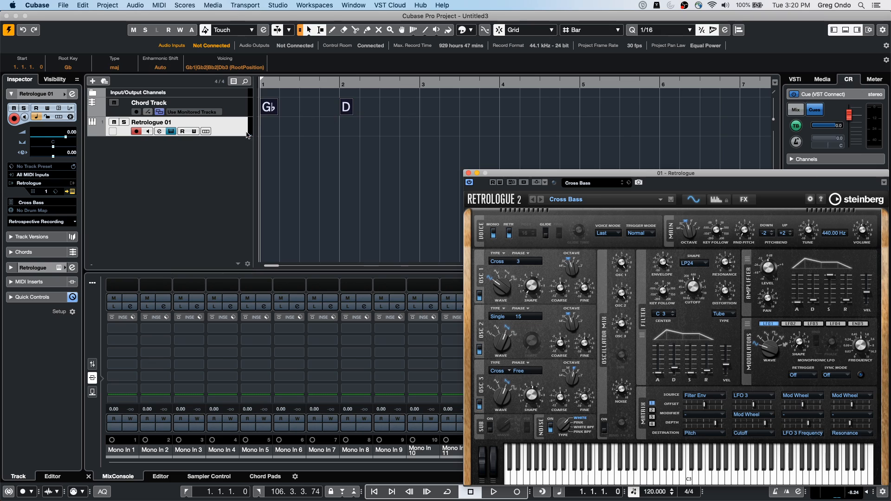
pyautogui.moveTo(269, 108); pyautogui.dragTo(269, 134)
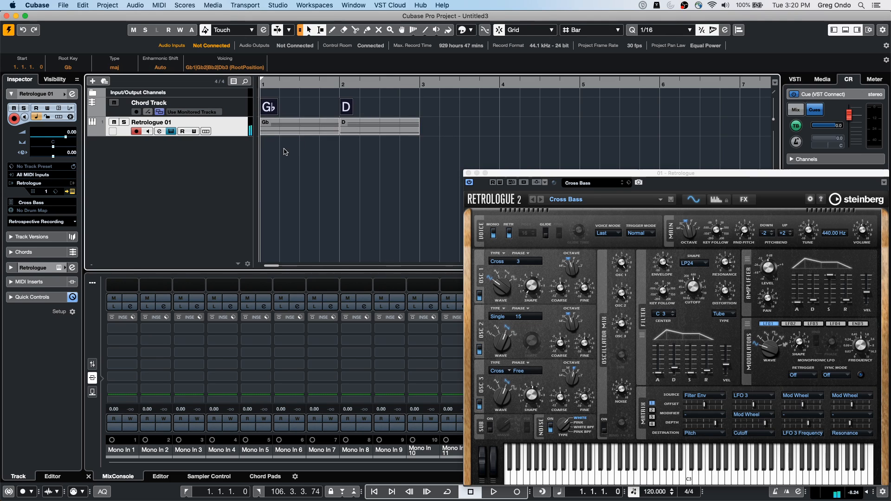
pyautogui.click(446, 130)
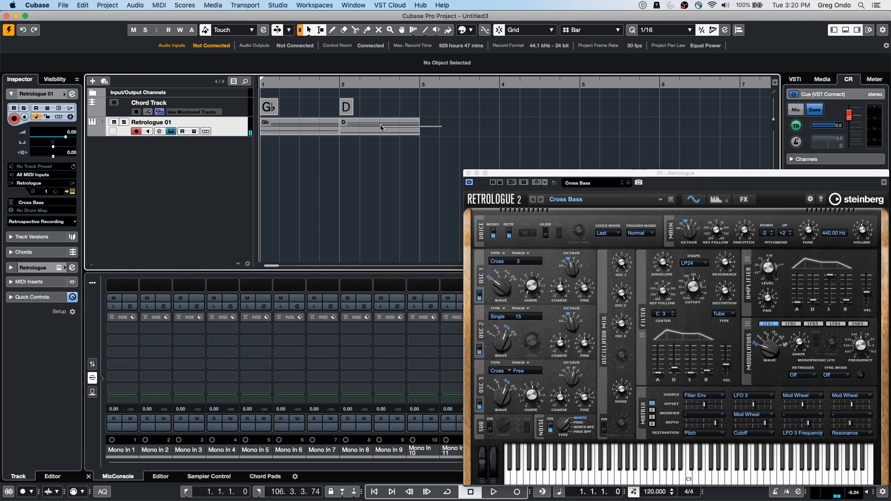
# Step: Duplicate the Retrologue 01 track together with its two chord parts
pyautogui.click(301, 131)
pyautogui.rightClick(226, 132)
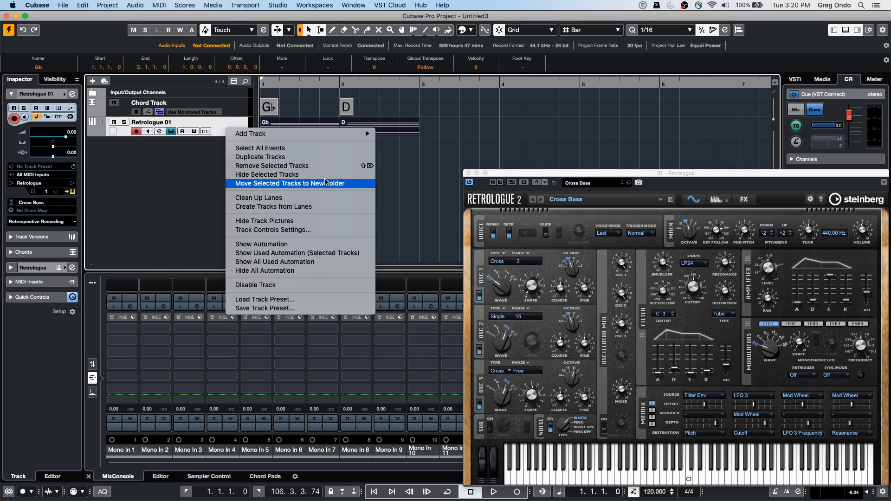
pyautogui.click(318, 160)
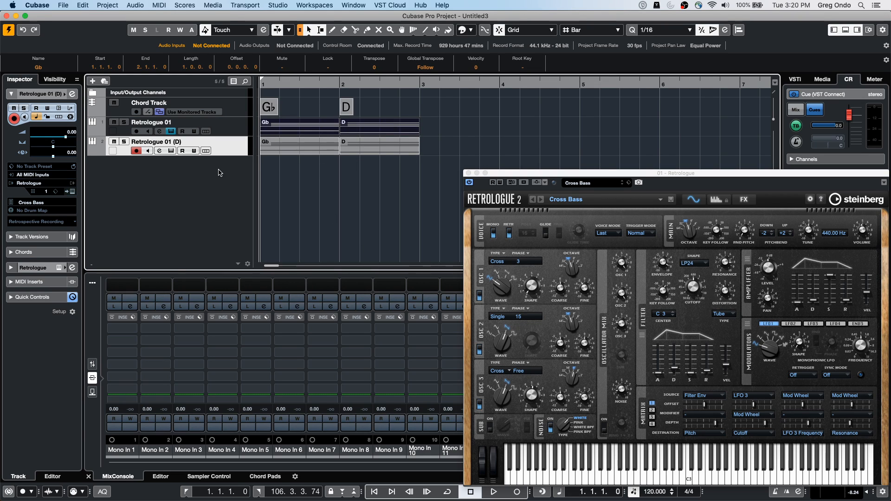
# Step: Load the Algae Blooms preset from the Retrologue 2 synth pad sounds into the duplicated track's instrument and sound a test note
pyautogui.click(72, 192)
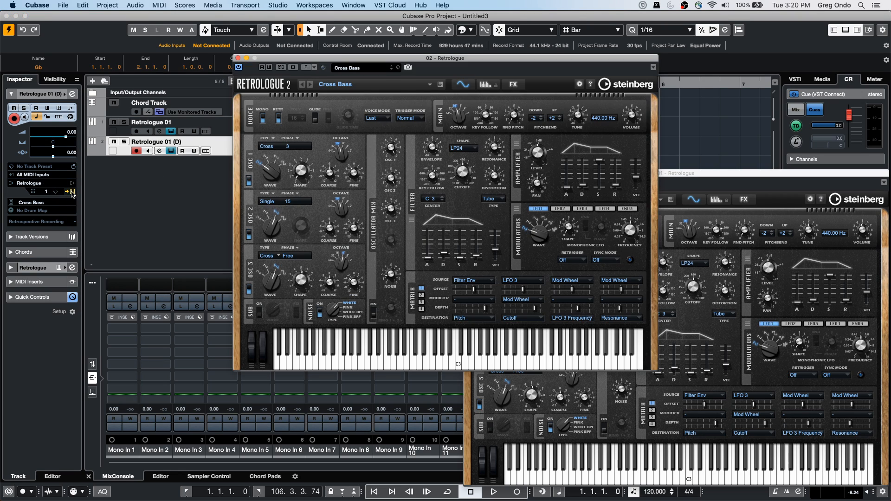
pyautogui.click(371, 69)
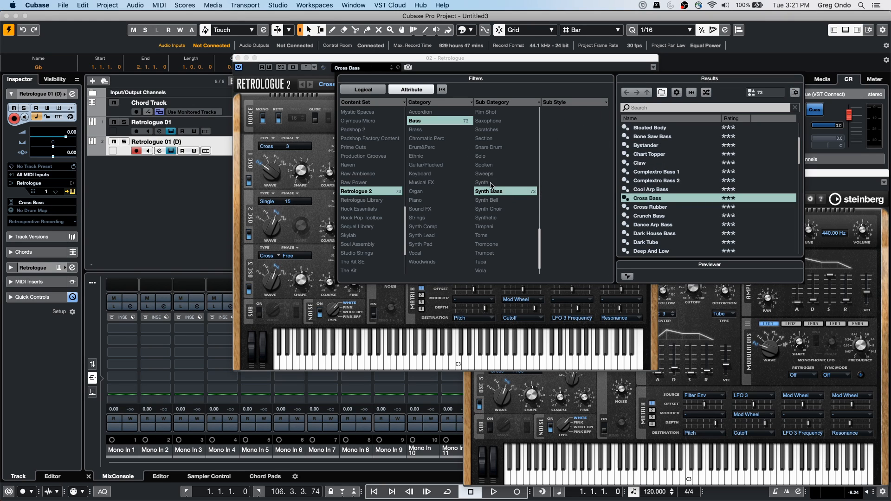
pyautogui.click(492, 200)
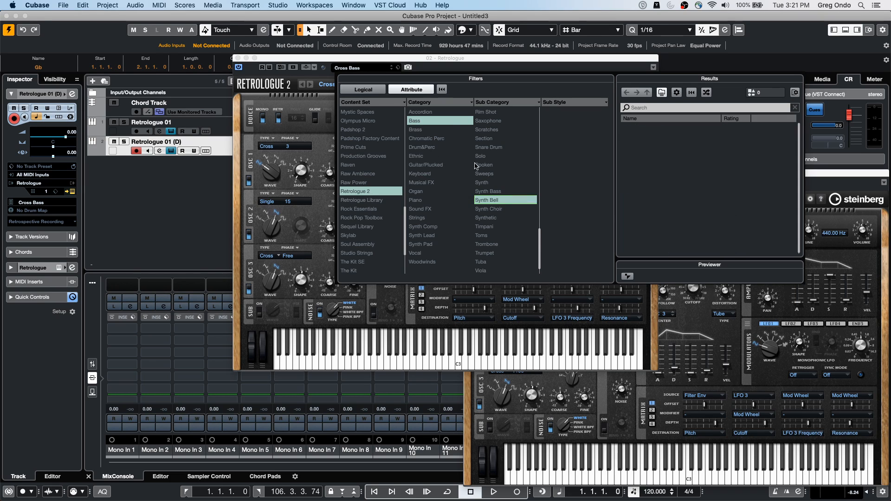
pyautogui.click(444, 246)
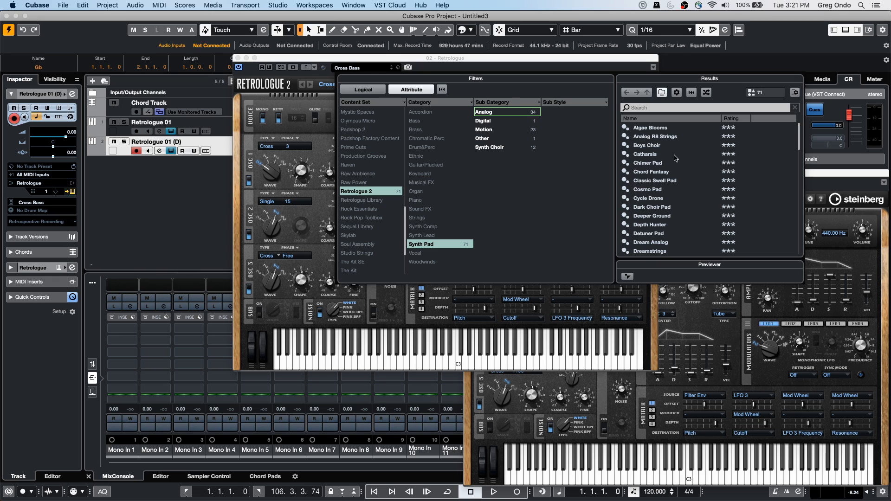
pyautogui.doubleClick(662, 128)
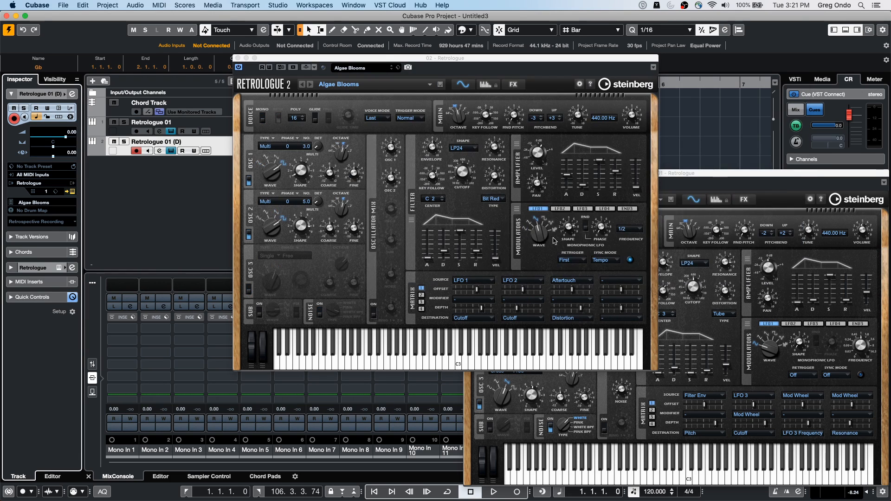
pyautogui.click(468, 357)
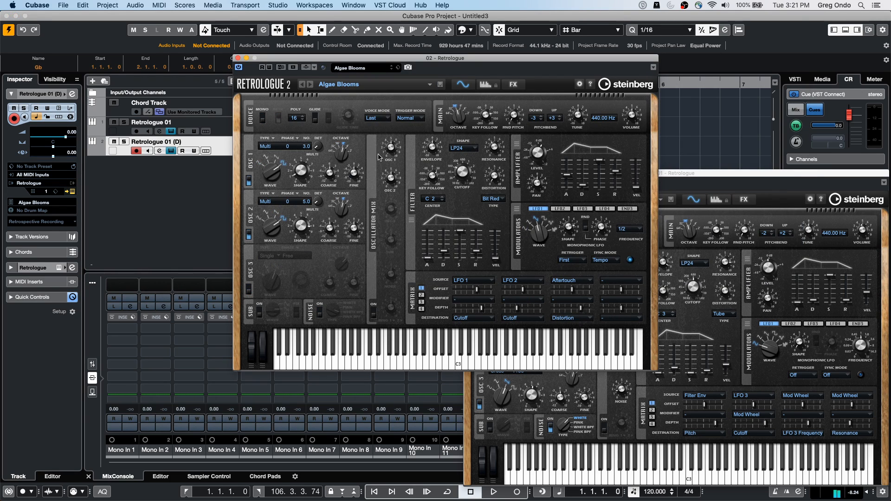
# Step: Move the duplicate's Retrologue window clear of the tracks and play both Retrologue tracks from bar 1
pyautogui.moveTo(291, 59); pyautogui.dragTo(438, 172)
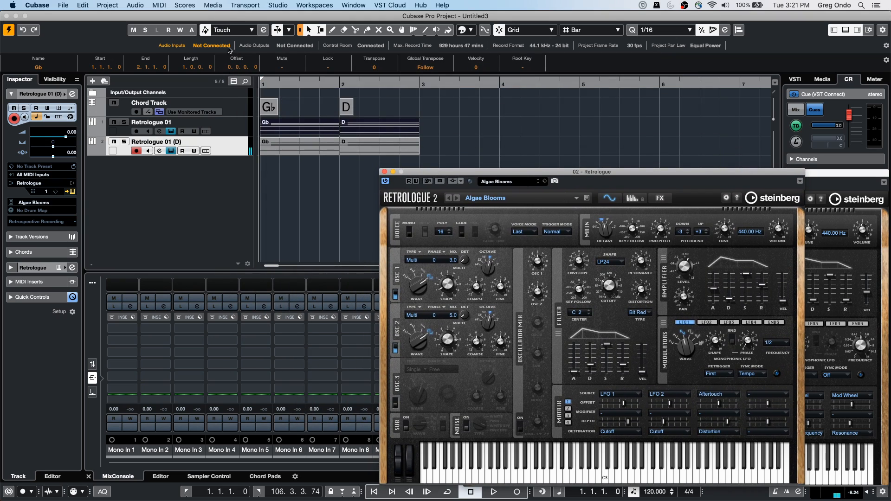
pyautogui.click(273, 91)
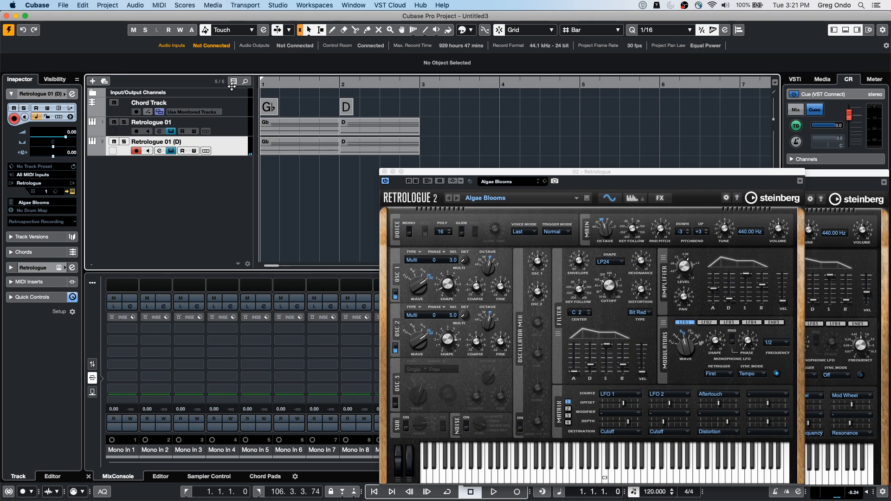
pyautogui.press('space')
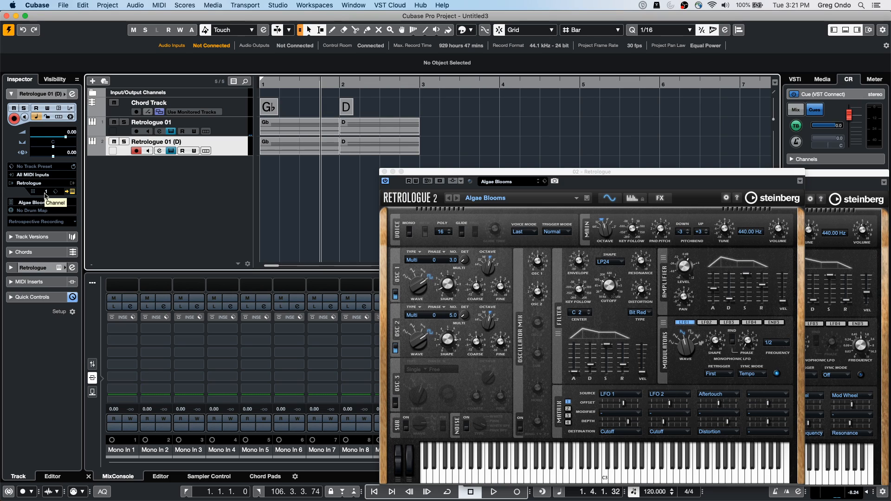
# Step: Check both Retrologue tracks in turn and disable recording on the duplicated track
pyautogui.click(229, 129)
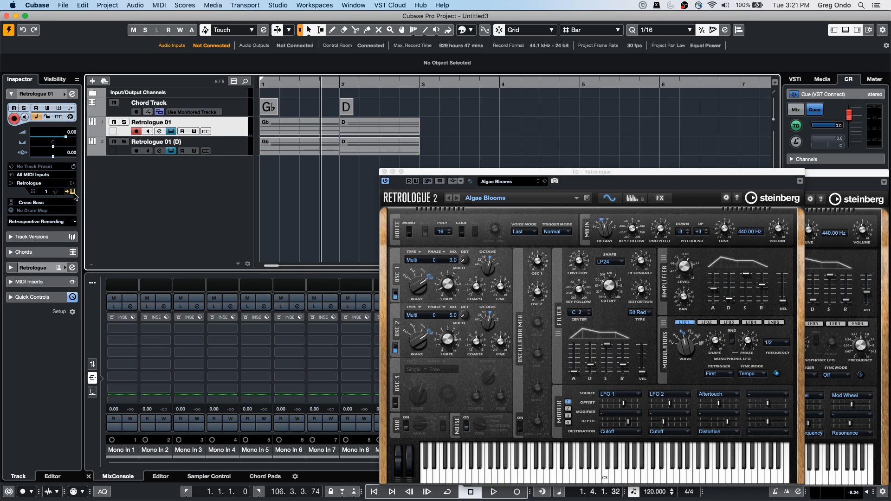
pyautogui.click(231, 154)
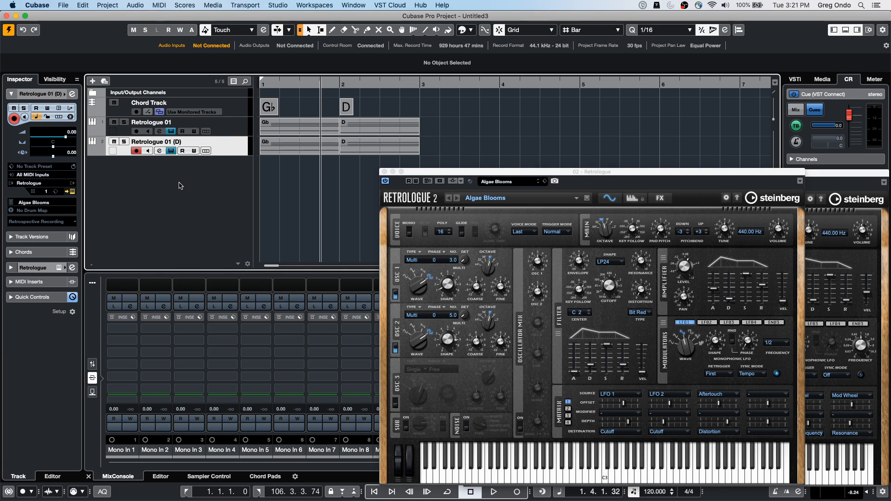
pyautogui.click(136, 151)
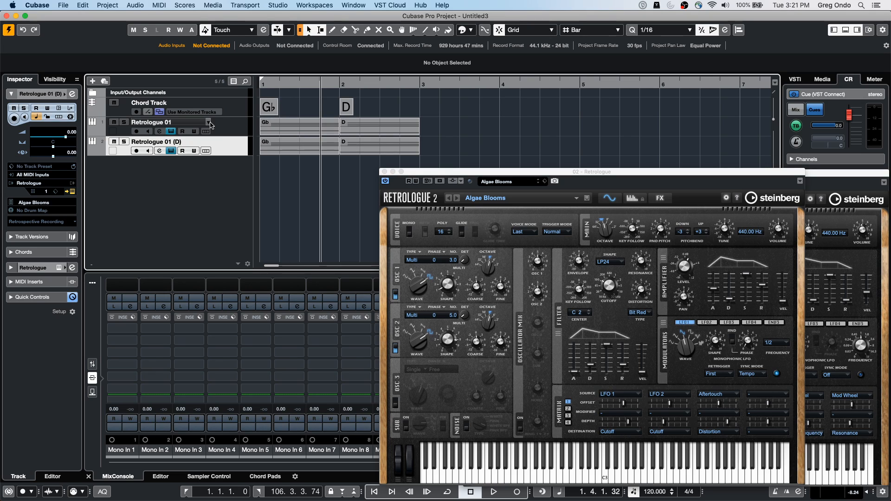
# Step: Add Arpache 5 as the first MIDI insert on the Retrologue 01 track
pyautogui.click(224, 128)
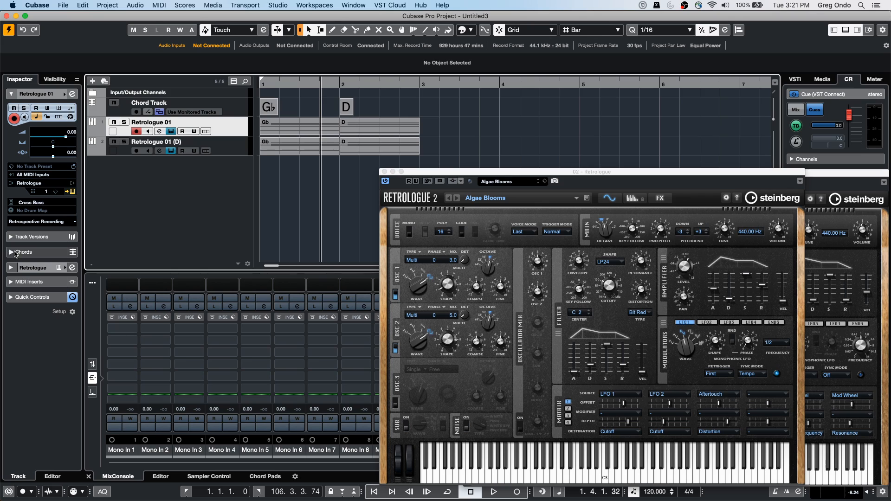
pyautogui.click(11, 283)
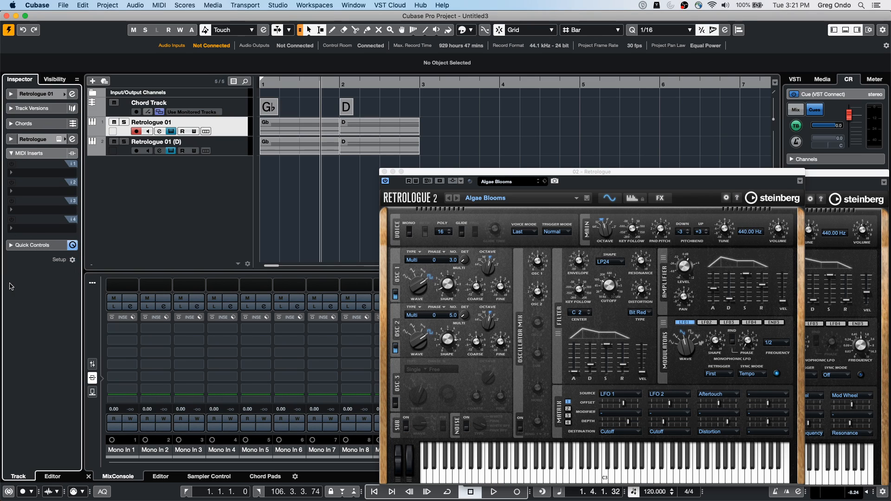
pyautogui.click(45, 174)
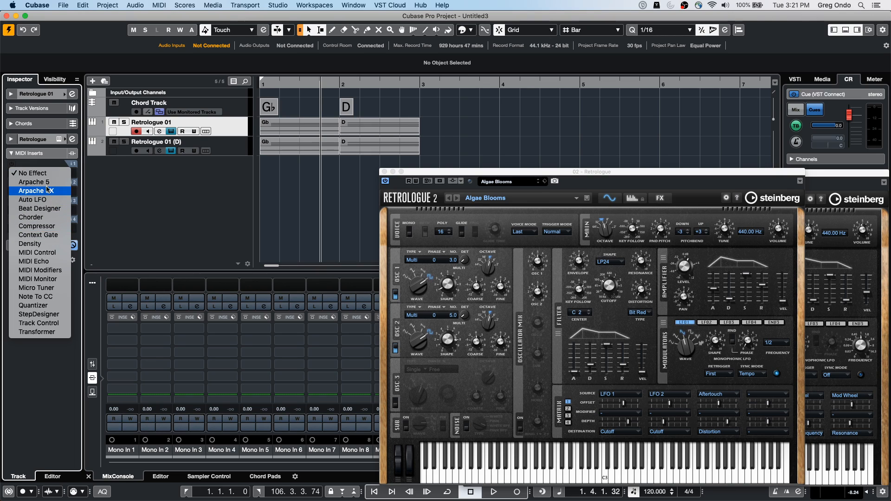
pyautogui.click(42, 182)
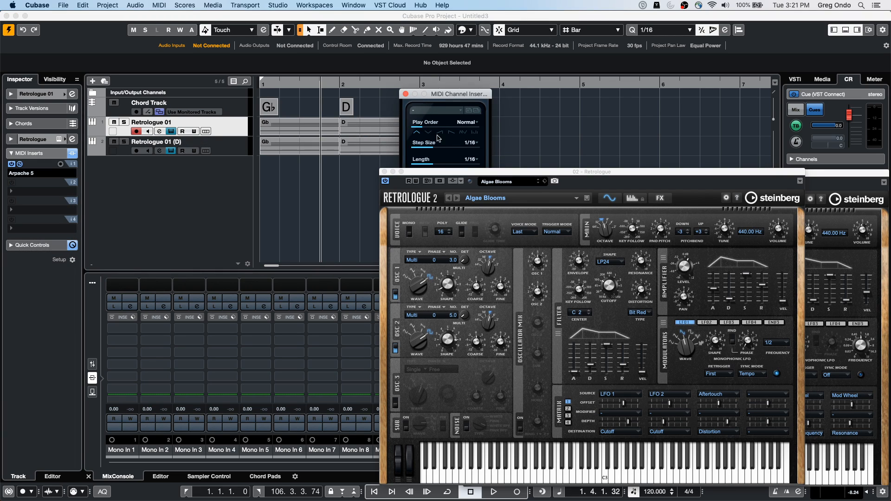
# Step: Move the Arpache 5 window below the tracks and audition the arpeggio with the play order set to Invert
pyautogui.moveTo(443, 94); pyautogui.dragTo(272, 206)
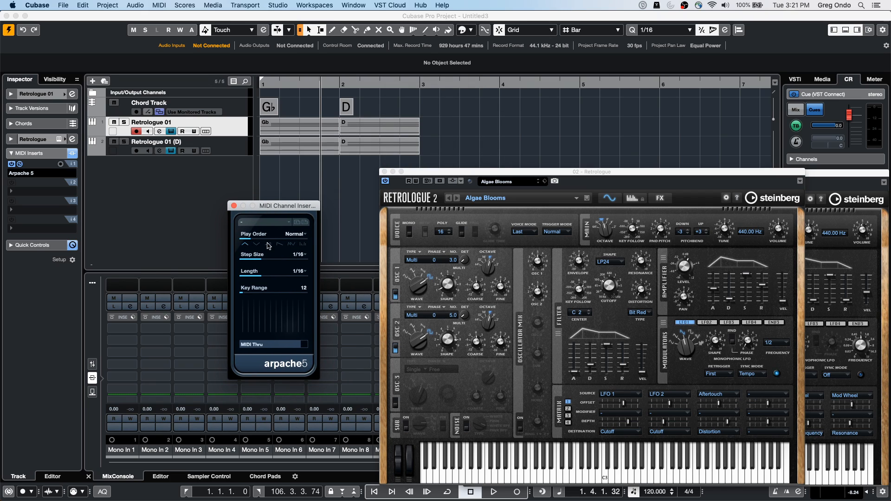
pyautogui.press('space')
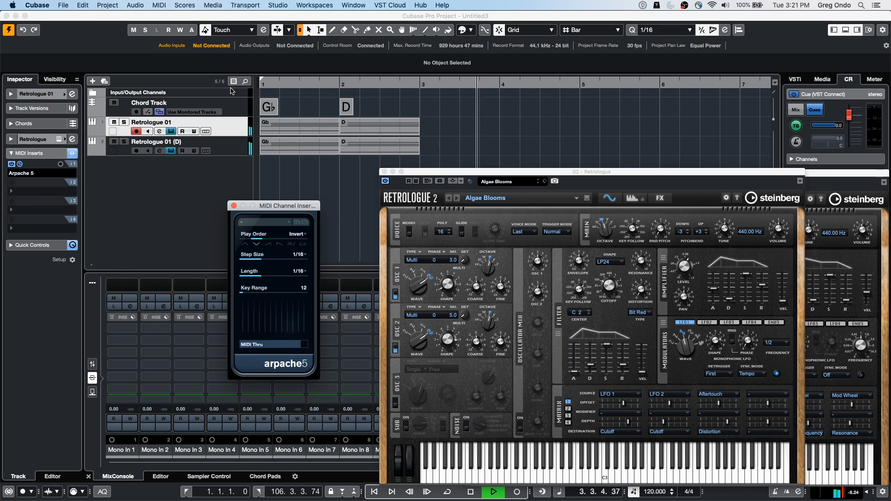
pyautogui.press('space')
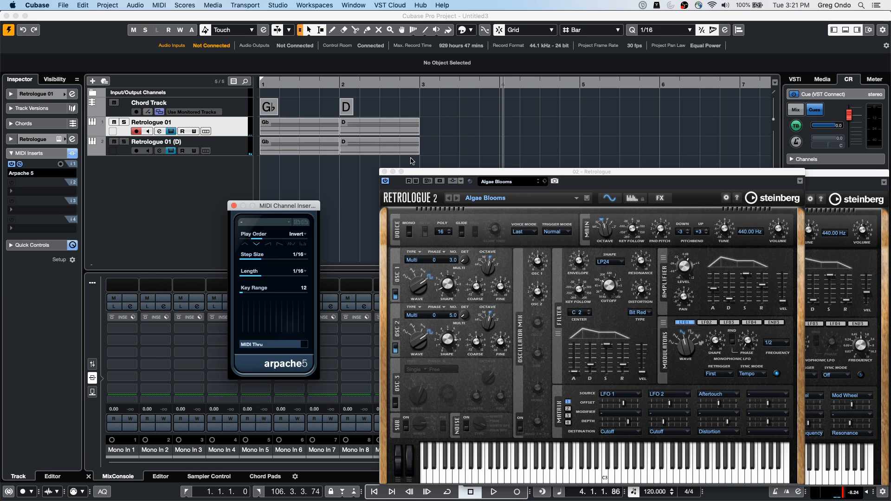
# Step: Select all four MIDI parts on both Retrologue tracks and set an active playback loop around them from bar 1 to bar 3
pyautogui.click(263, 167)
pyautogui.moveTo(263, 166); pyautogui.dragTo(396, 123)
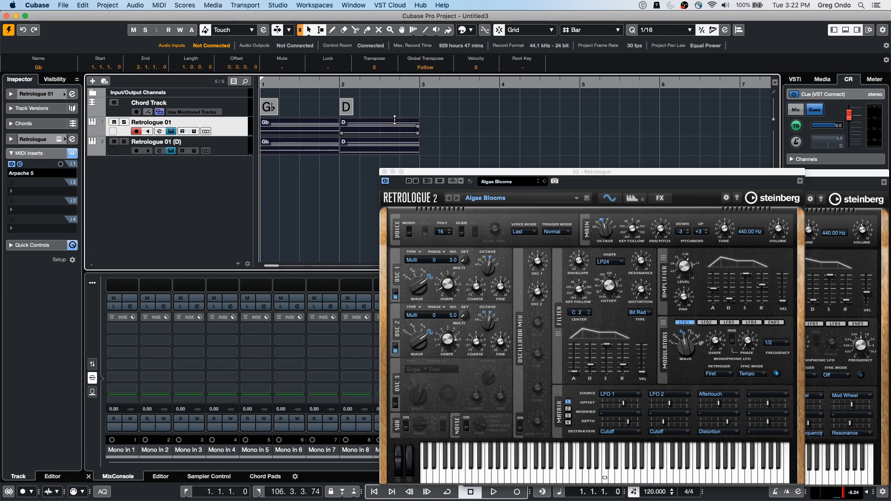
pyautogui.press('p')
pyautogui.click(315, 82)
pyautogui.click(316, 82)
pyautogui.click(317, 82)
pyautogui.click(318, 84)
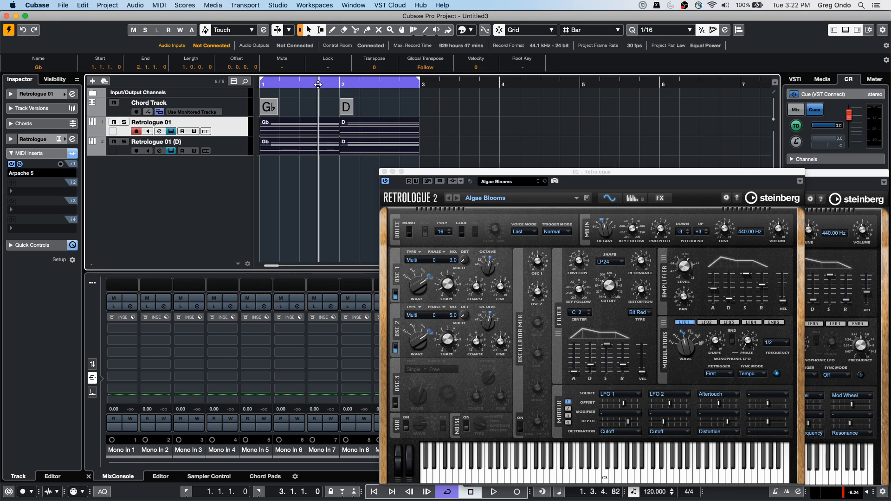
pyautogui.moveTo(318, 85); pyautogui.dragTo(198, 90)
# Step: Play the two-bar loop while alternately muting and unmuting Retrologue 01 to compare the sound, stopping with the track muted
pyautogui.press('space')
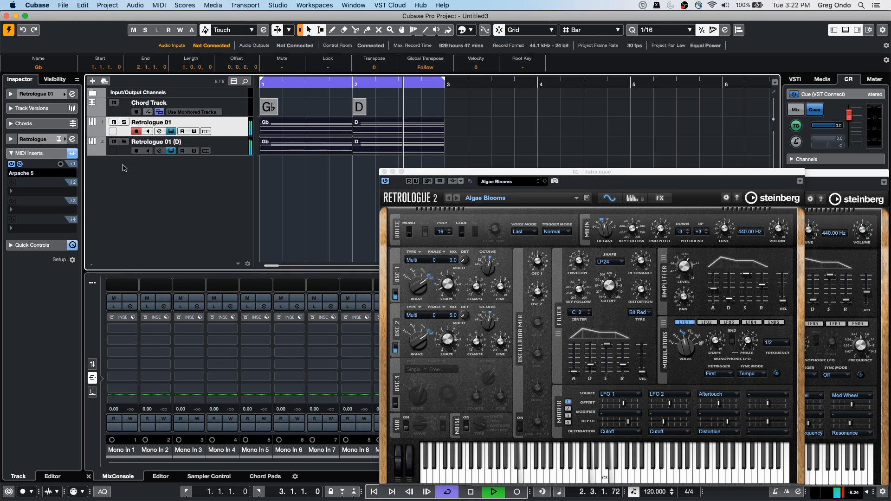
pyautogui.click(114, 123)
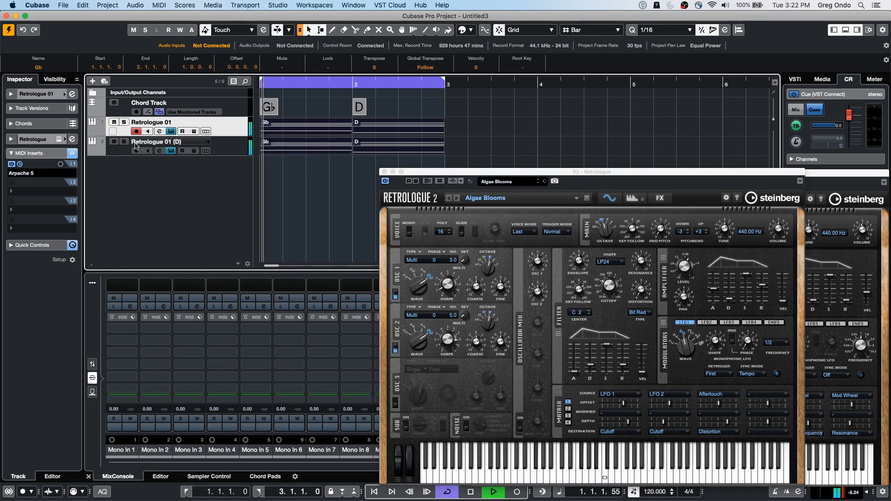
pyautogui.click(114, 123)
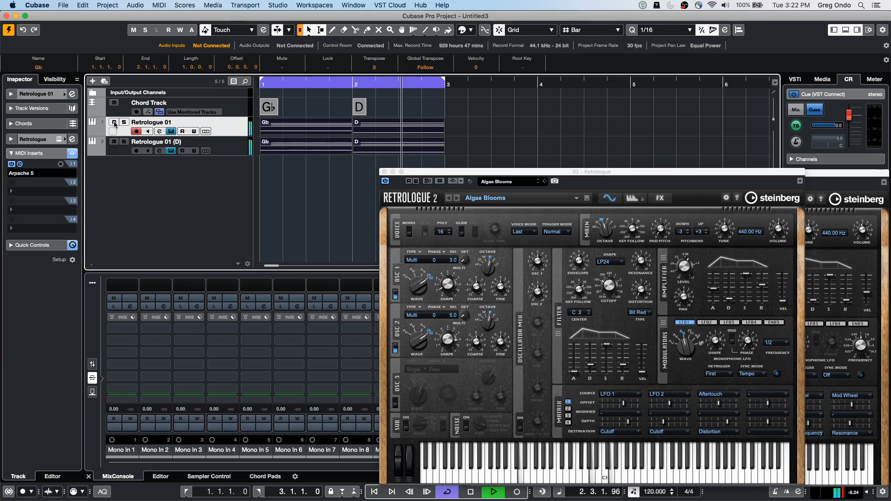
pyautogui.click(114, 123)
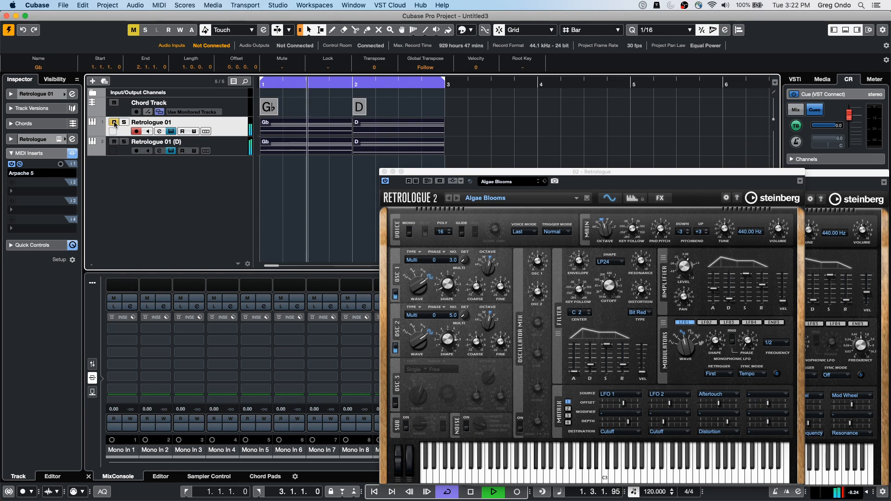
pyautogui.click(114, 123)
pyautogui.click(114, 122)
pyautogui.press('space')
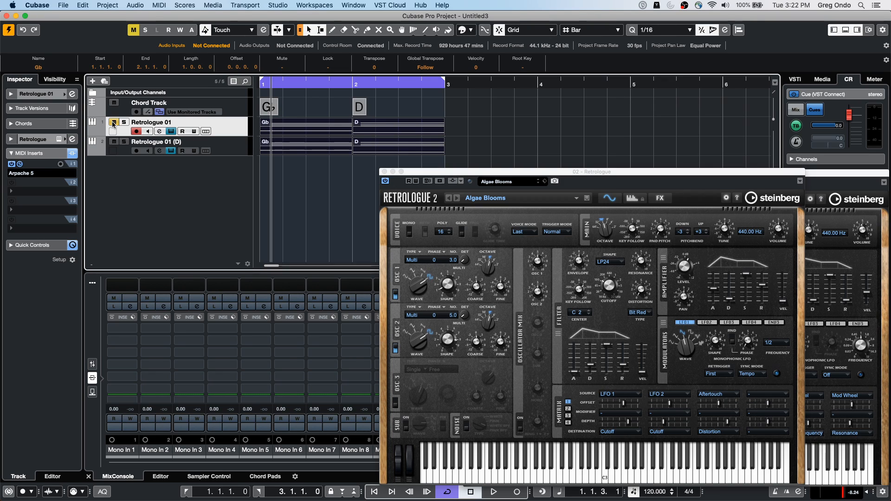
pyautogui.press('space')
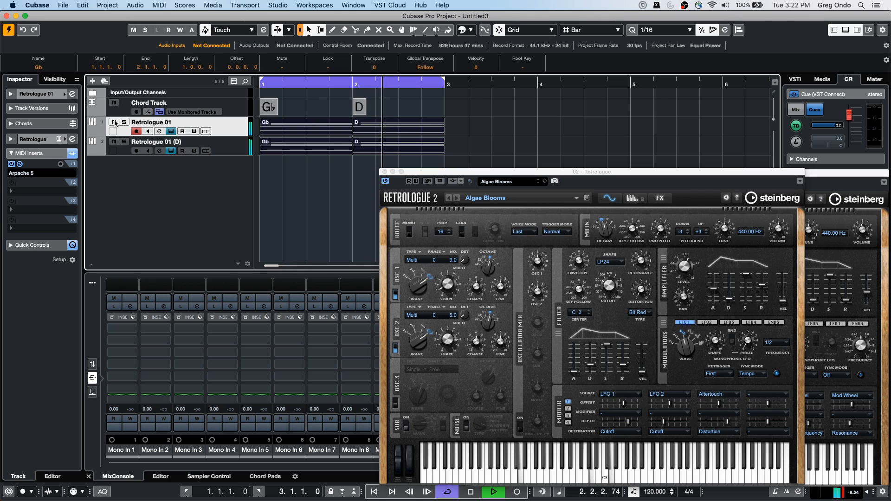
pyautogui.click(115, 122)
pyautogui.click(114, 122)
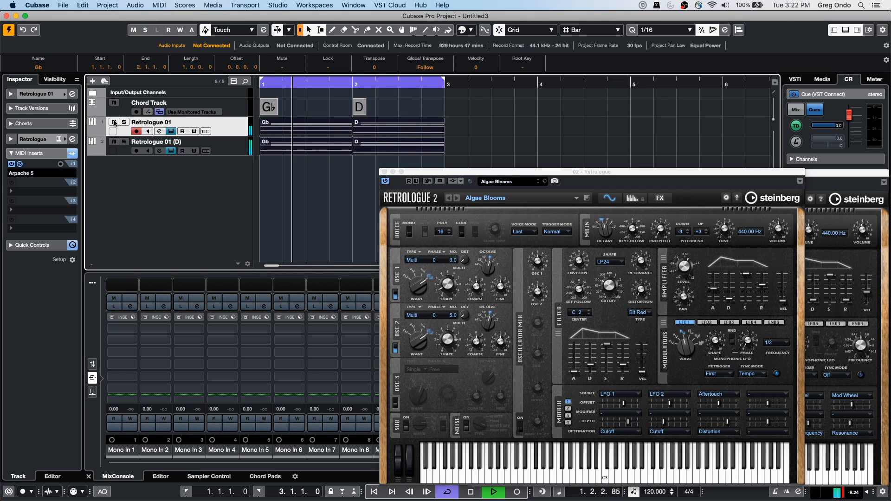
pyautogui.click(115, 122)
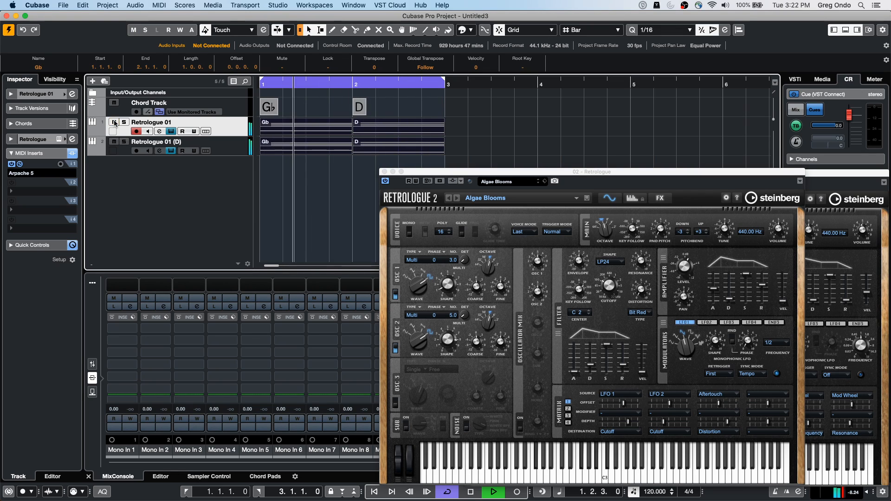
pyautogui.click(114, 122)
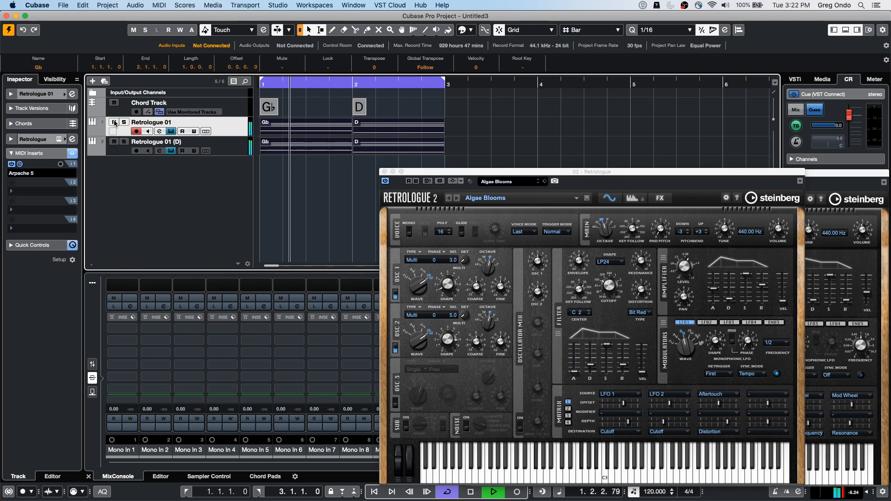
pyautogui.click(114, 122)
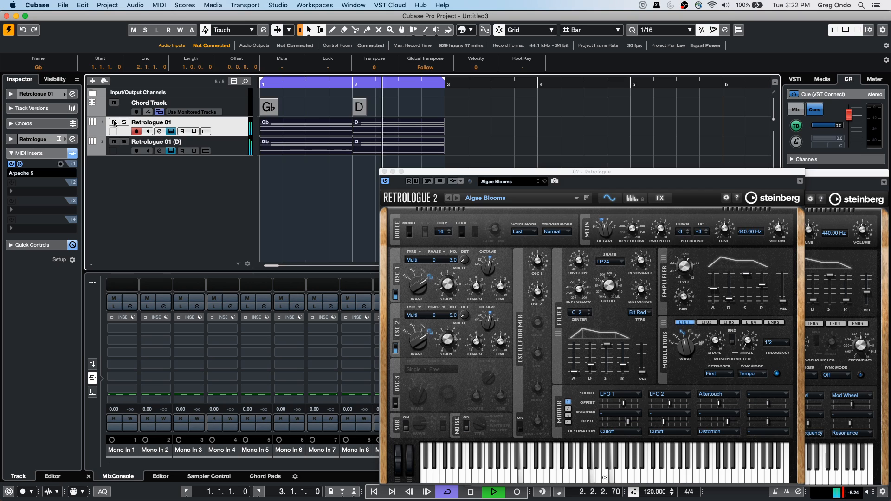
pyautogui.press('space')
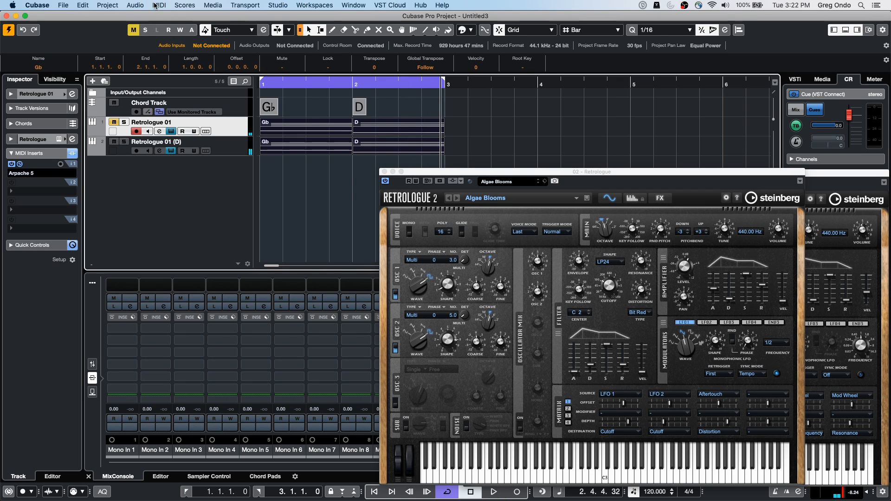
# Step: Freeze the MIDI modifiers for the muted Retrologue 01 track
pyautogui.click(134, 6)
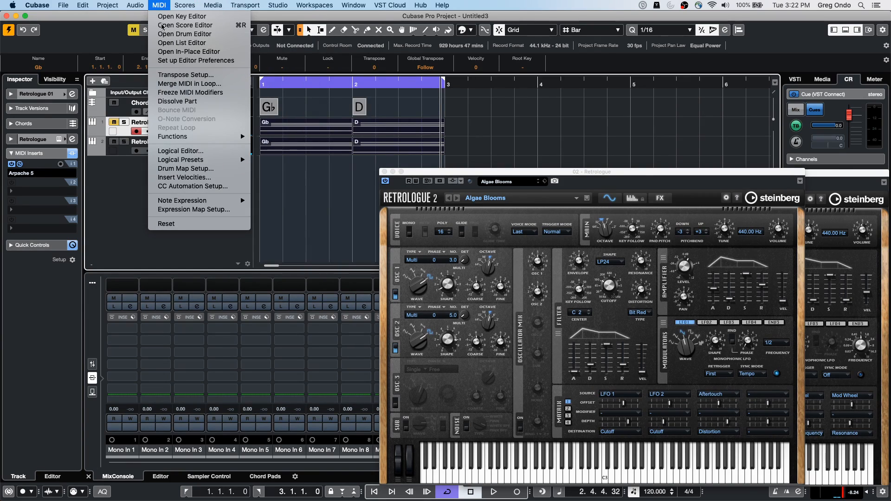
pyautogui.moveTo(222, 138)
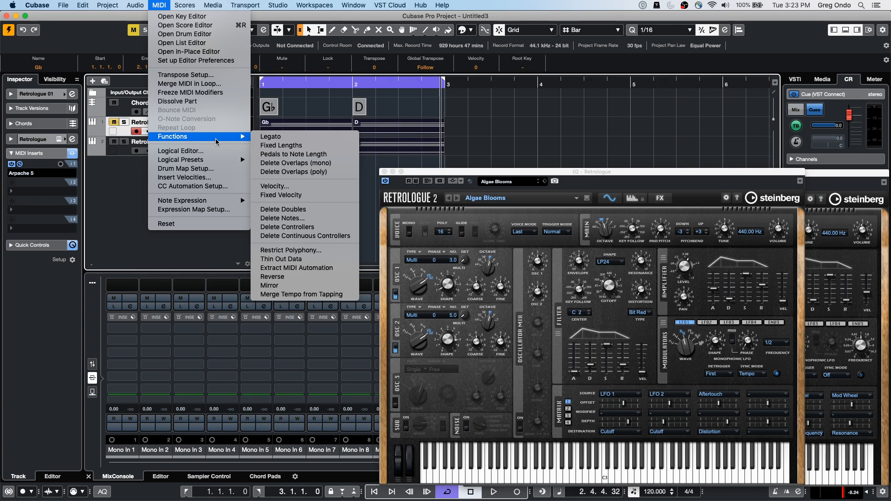
pyautogui.click(218, 96)
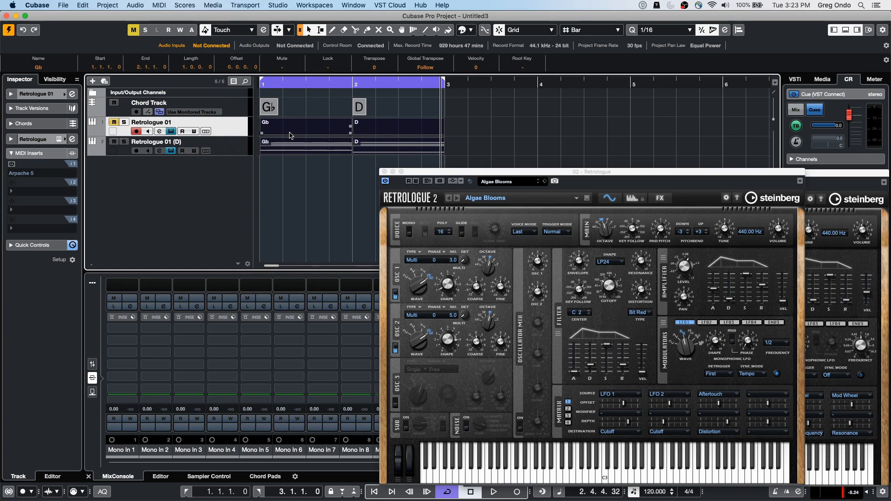
# Step: Examine the frozen Gb part of Retrologue 01 in the Key Editor with the plug-in window moved aside, and undo the freeze
pyautogui.doubleClick(289, 135)
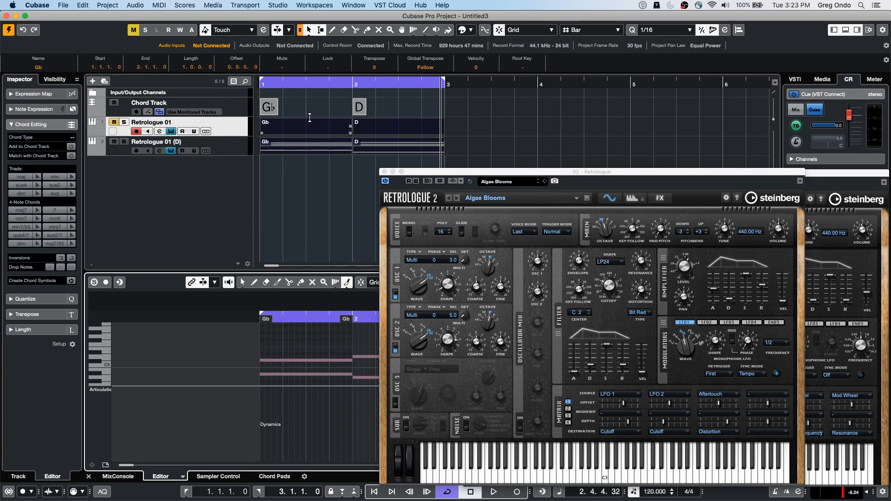
pyautogui.click(327, 136)
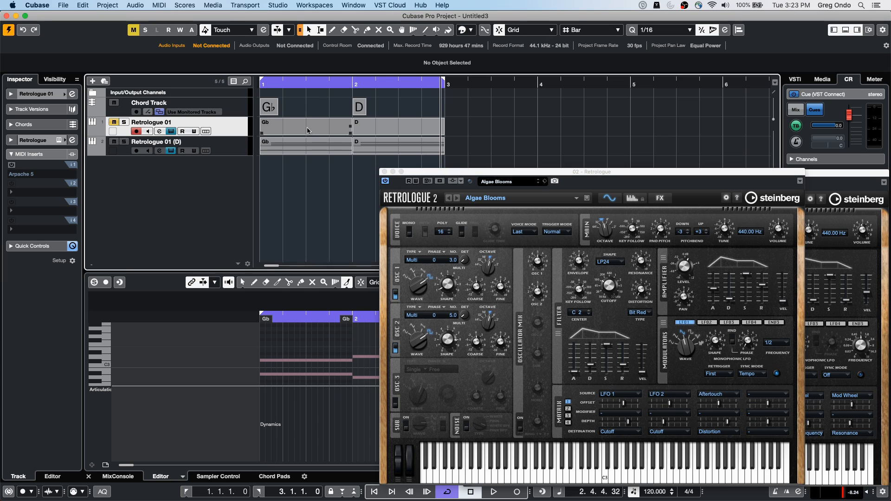
pyautogui.click(308, 130)
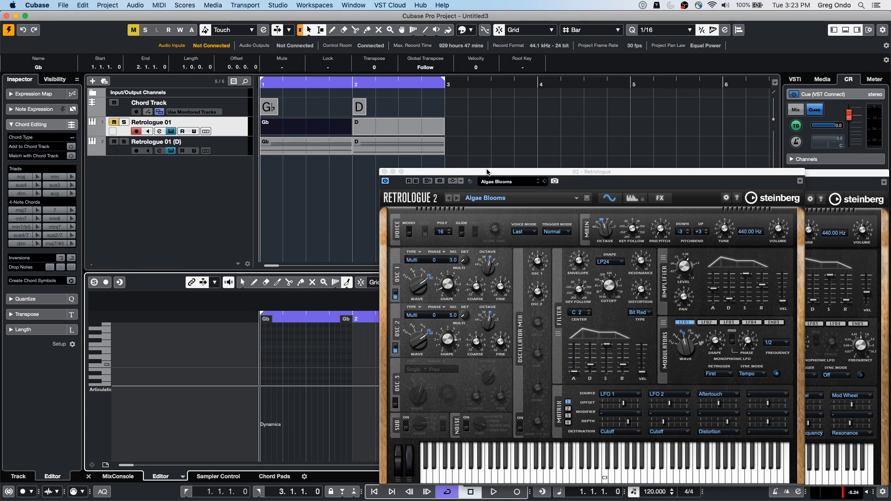
pyautogui.moveTo(487, 172); pyautogui.dragTo(720, 194)
pyautogui.scroll(-3, 295, 358)
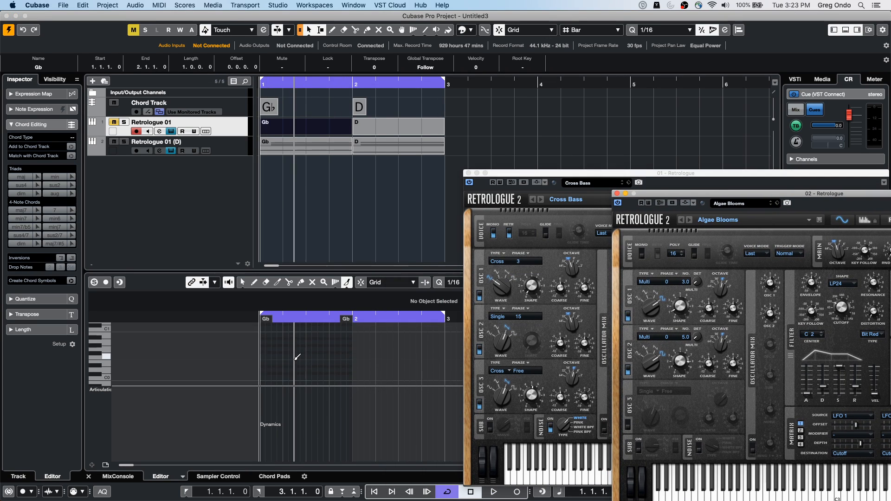
pyautogui.scroll(15, 297, 357)
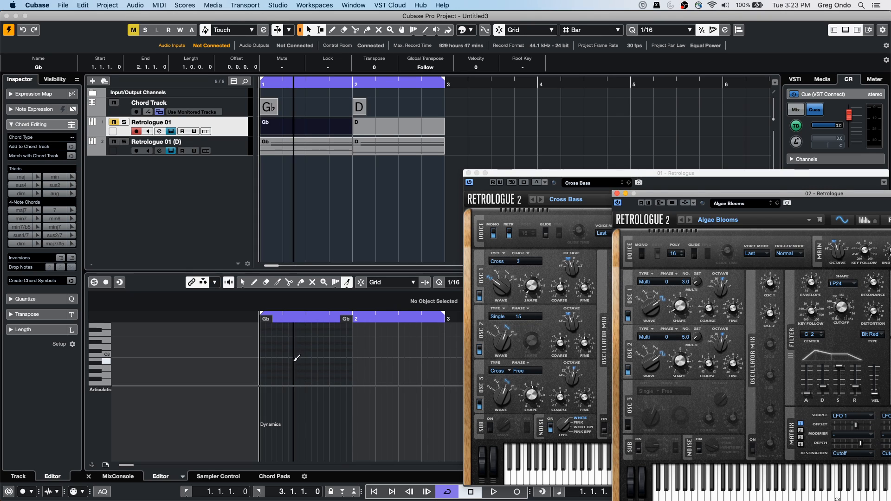
pyautogui.scroll(-18, 308, 329)
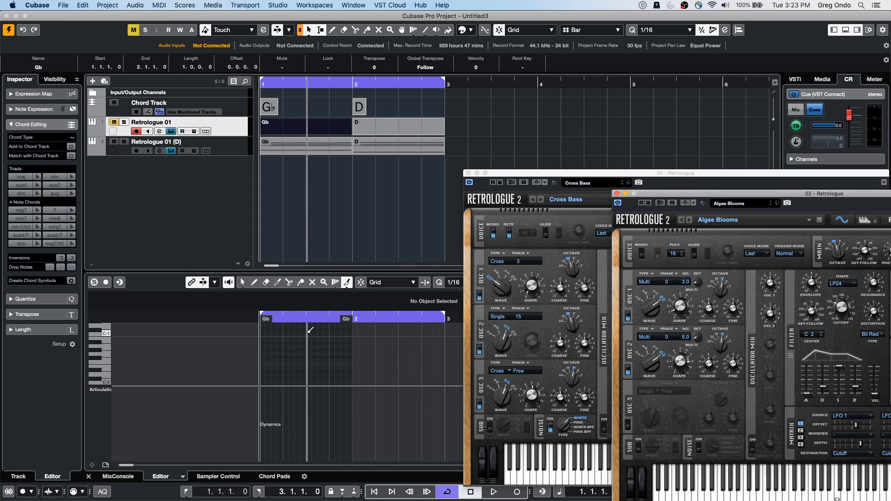
pyautogui.press('super+z')
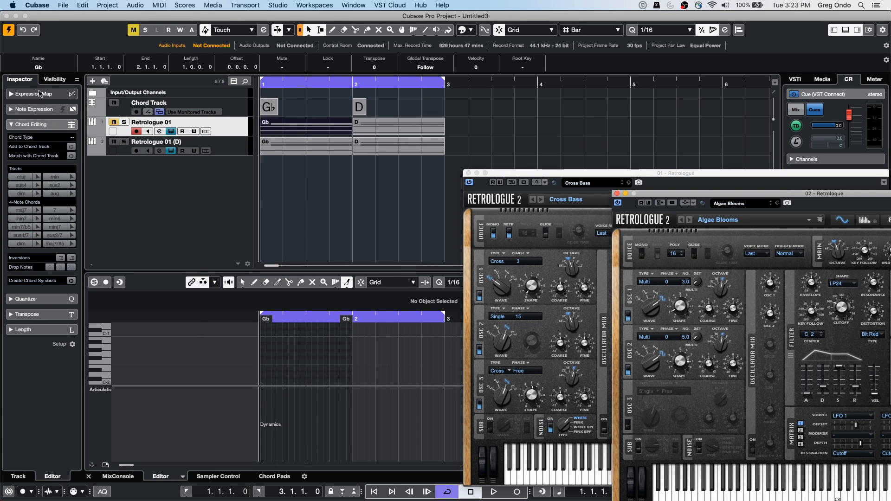
# Step: Enable recording the MIDI insert output to the track on Retrologue 01 and record the arpeggio over the two-bar loop
pyautogui.click(229, 128)
pyautogui.click(60, 166)
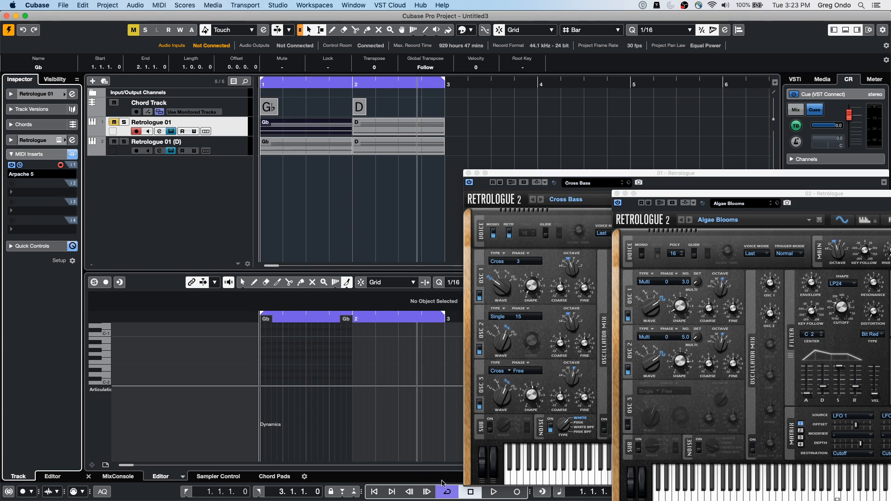
pyautogui.click(494, 493)
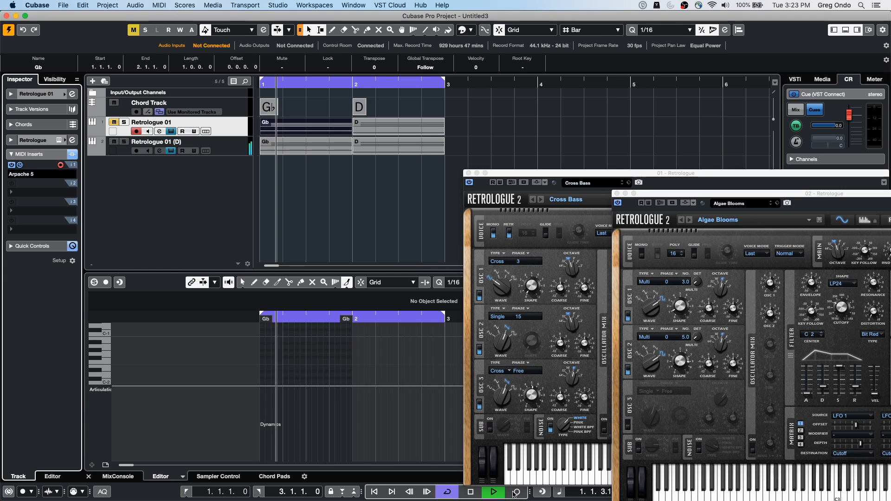
pyautogui.click(515, 493)
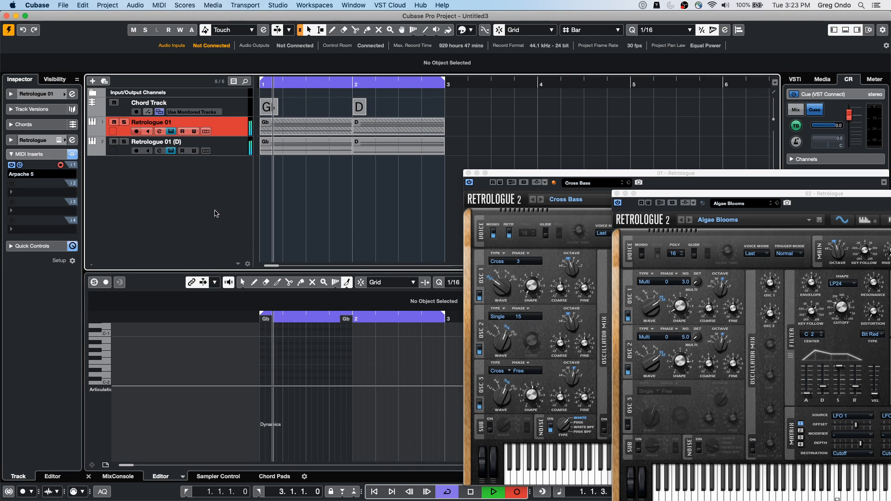
pyautogui.press('space')
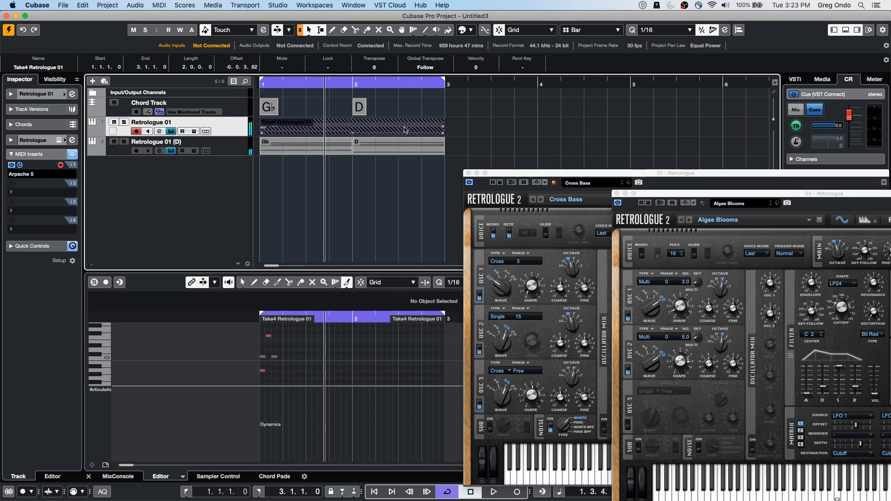
# Step: Record a further arpeggio pass on Retrologue 01 from bar 3, past the end of the loop
pyautogui.click(459, 85)
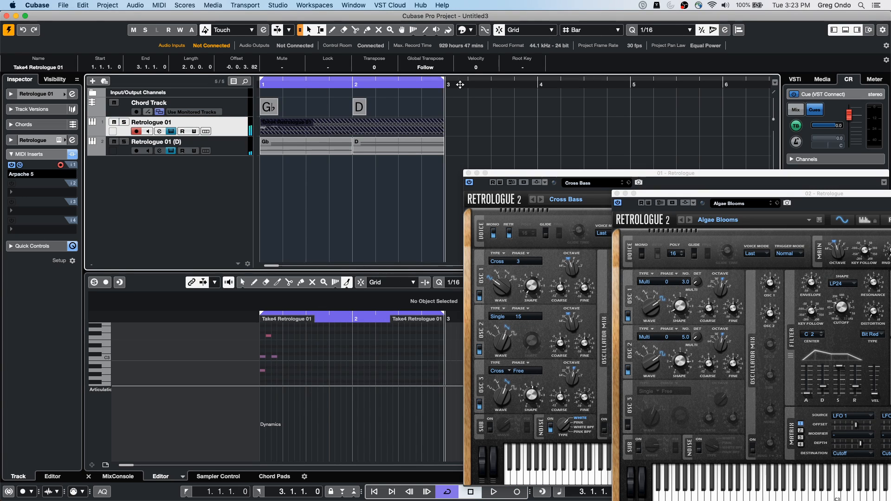
pyautogui.click(517, 495)
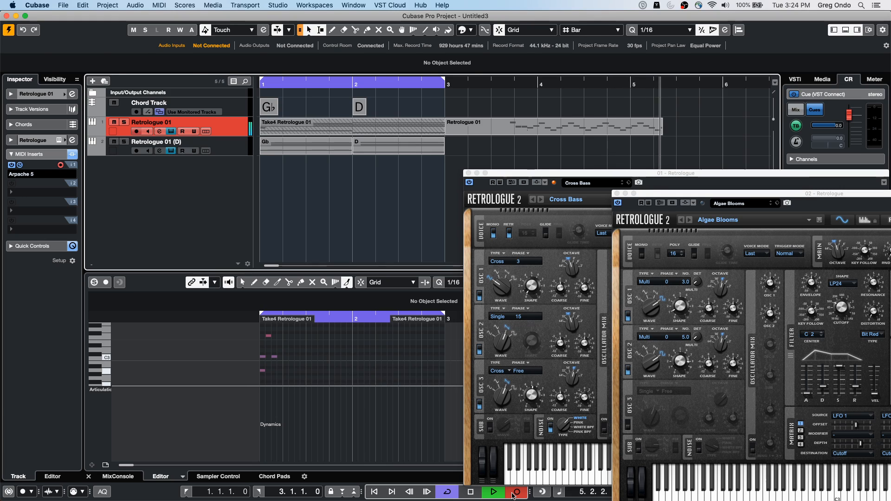
pyautogui.press('space')
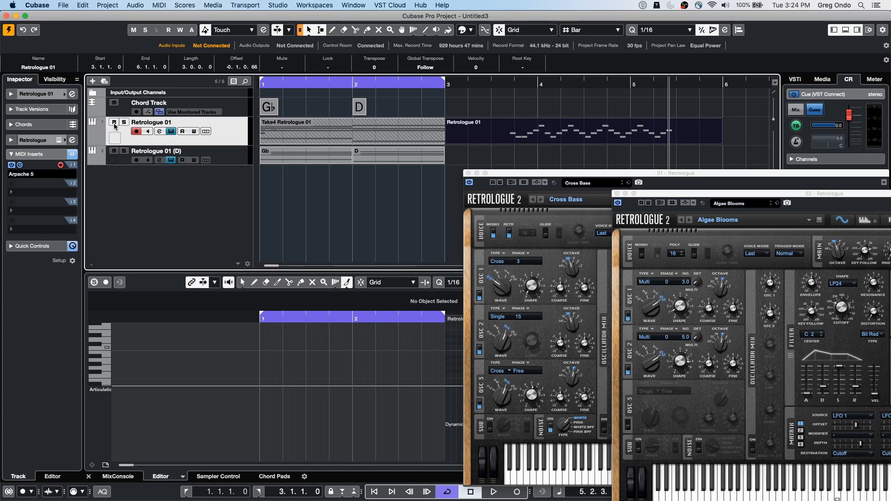
# Step: Show the automation lane of Retrologue 01 and view the parameters available for it
pyautogui.rightClick(114, 124)
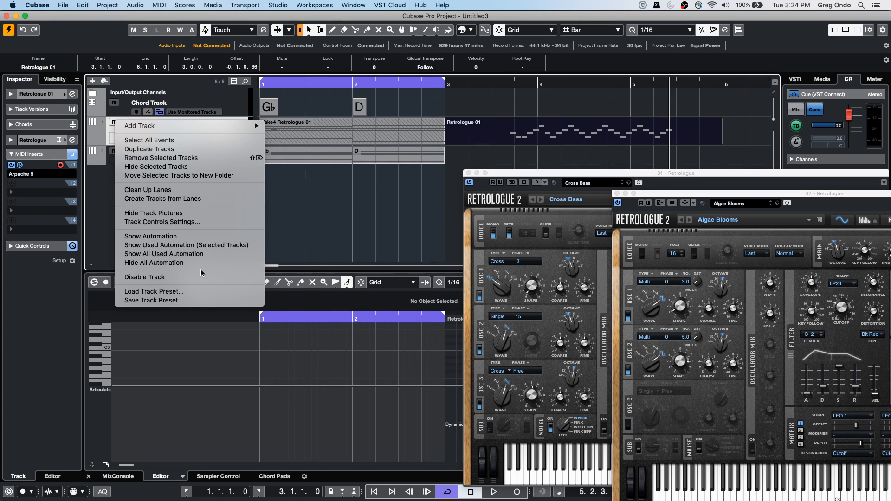
pyautogui.click(191, 246)
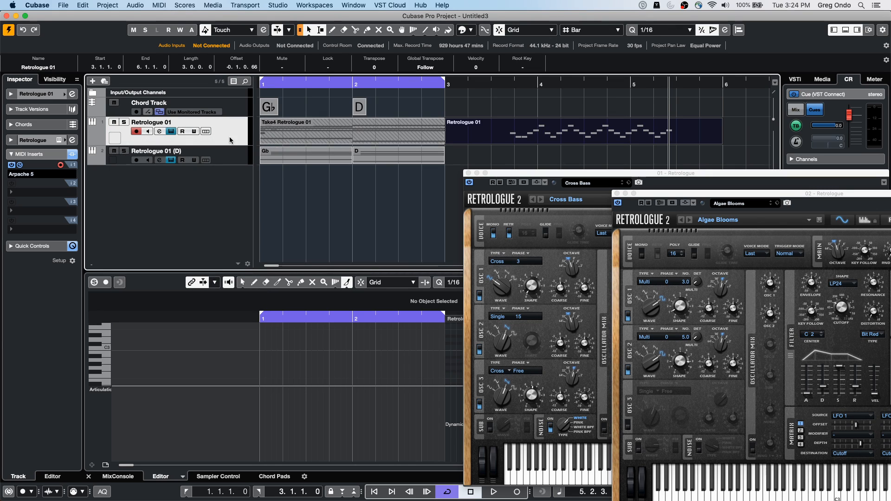
pyautogui.rightClick(115, 122)
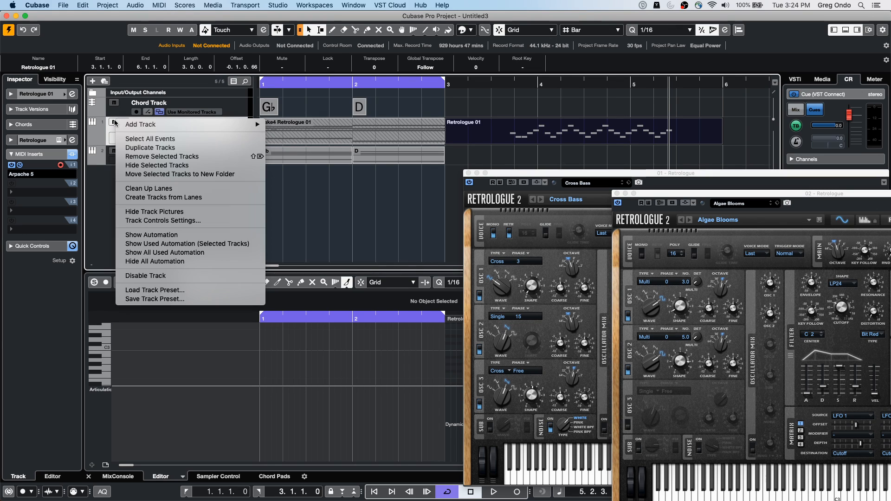
pyautogui.click(209, 239)
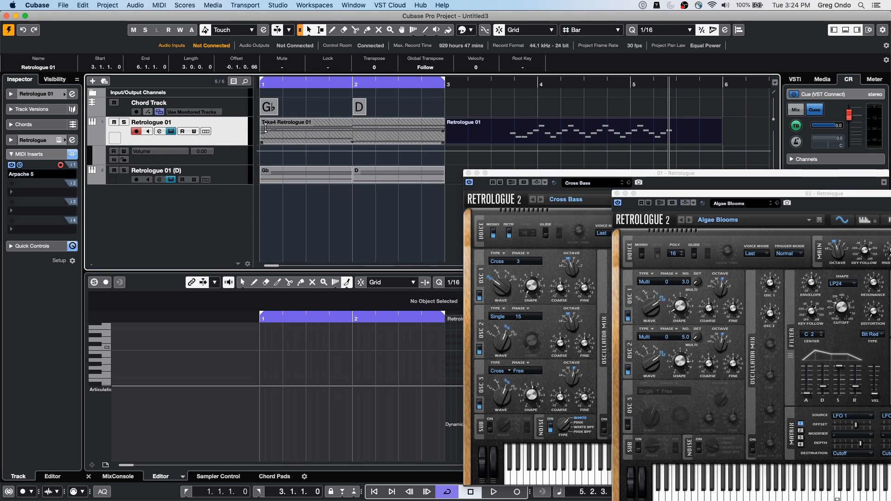
pyautogui.click(152, 154)
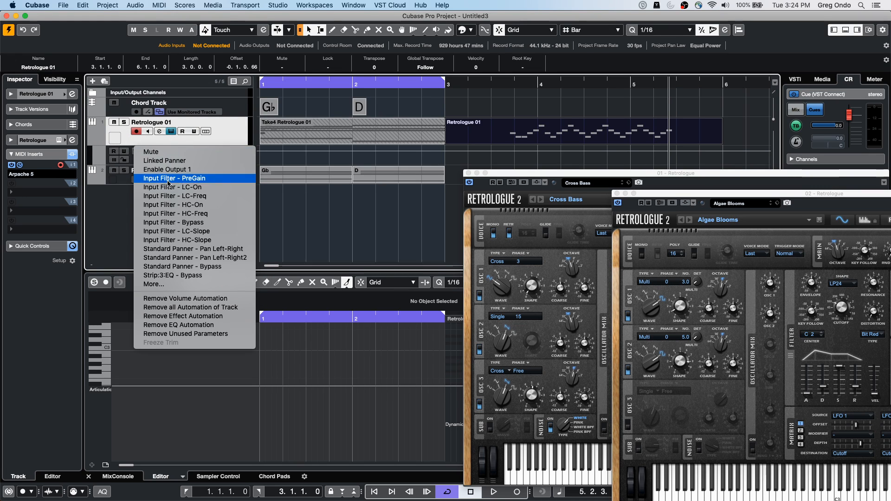
pyautogui.click(113, 124)
# Step: Mute Retrologue 01 and show the used automation for the selected track
pyautogui.click(114, 124)
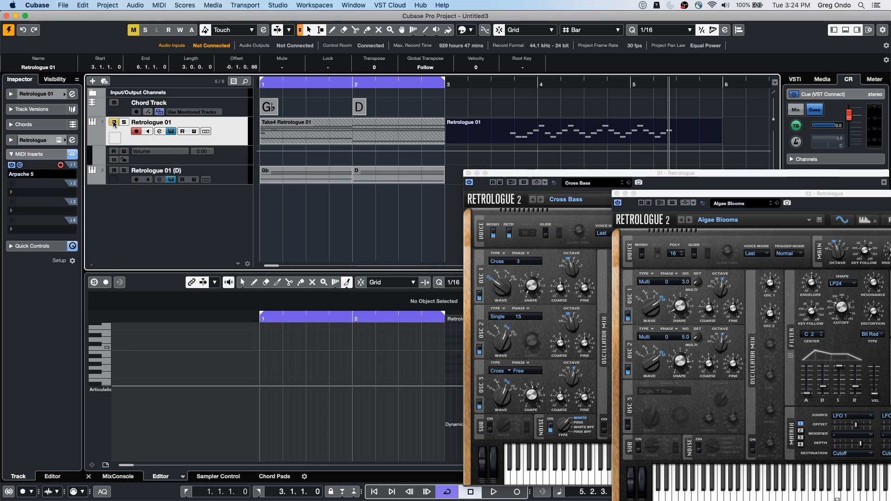
pyautogui.rightClick(115, 122)
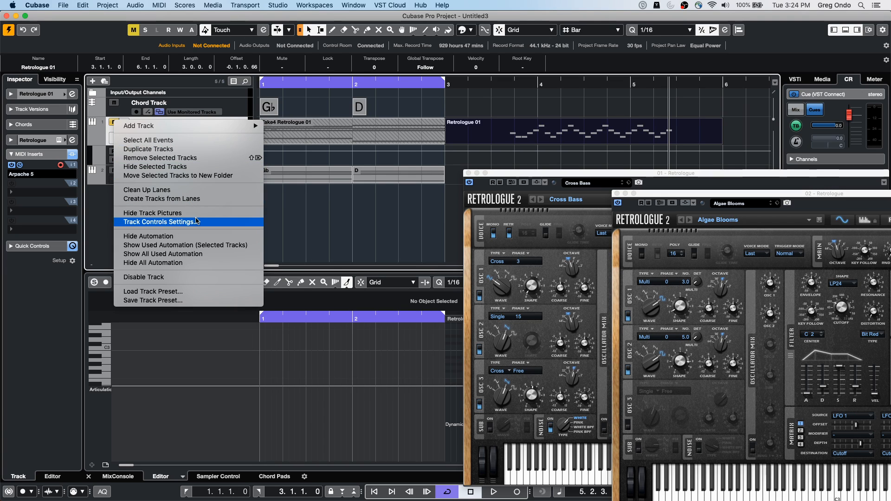
pyautogui.click(241, 245)
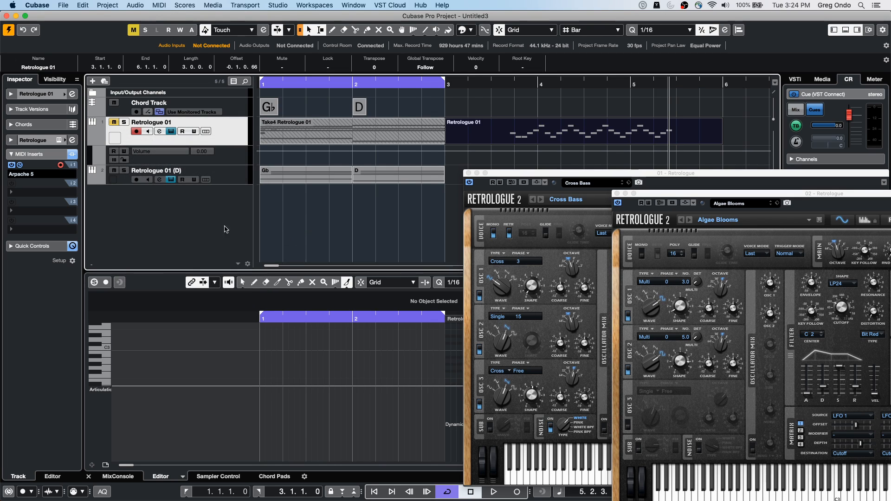
# Step: View the recorded Retrologue 01 part in the Drum Editor and the Score Editor, and return to the Key Editor
pyautogui.moveTo(283, 83); pyautogui.dragTo(256, 33)
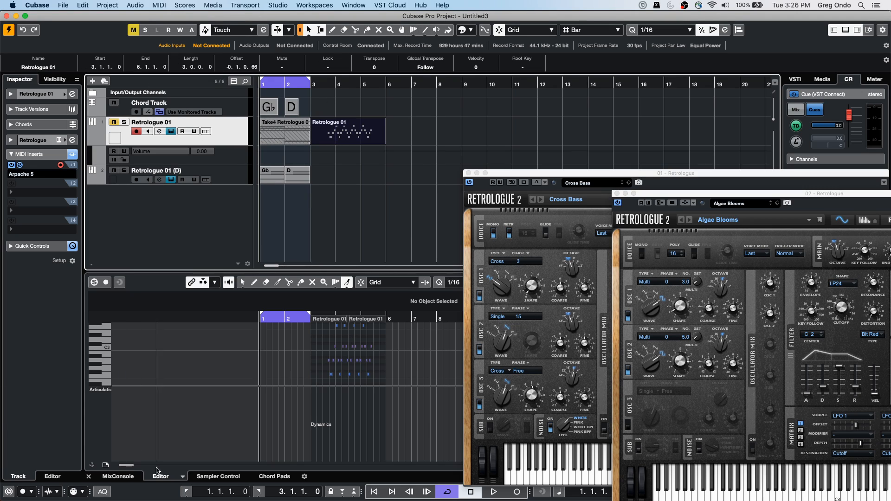
pyautogui.click(182, 478)
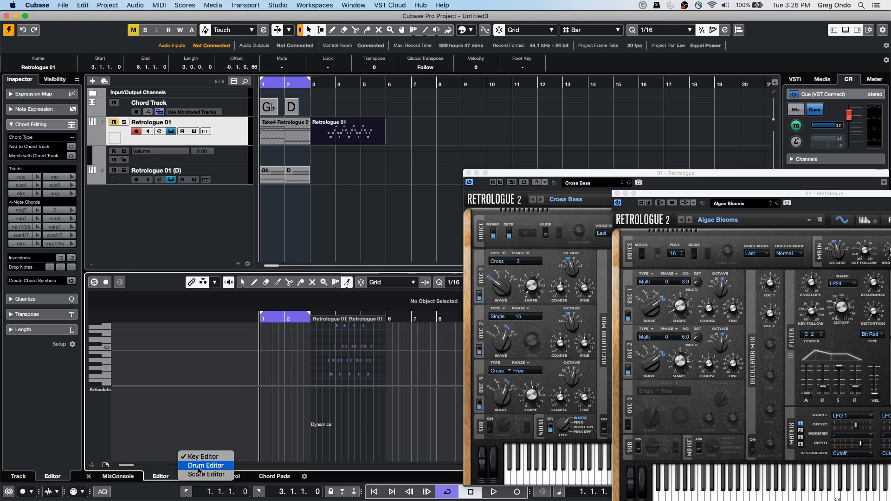
pyautogui.click(200, 466)
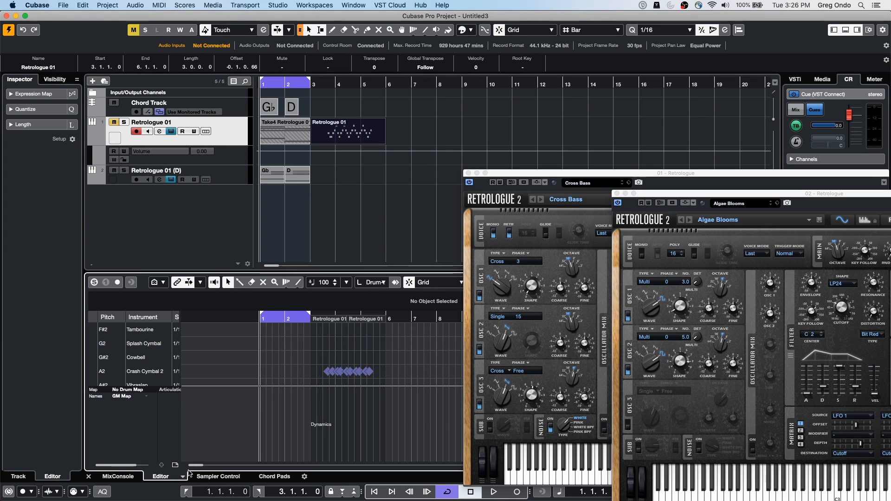
pyautogui.click(182, 477)
pyautogui.click(196, 475)
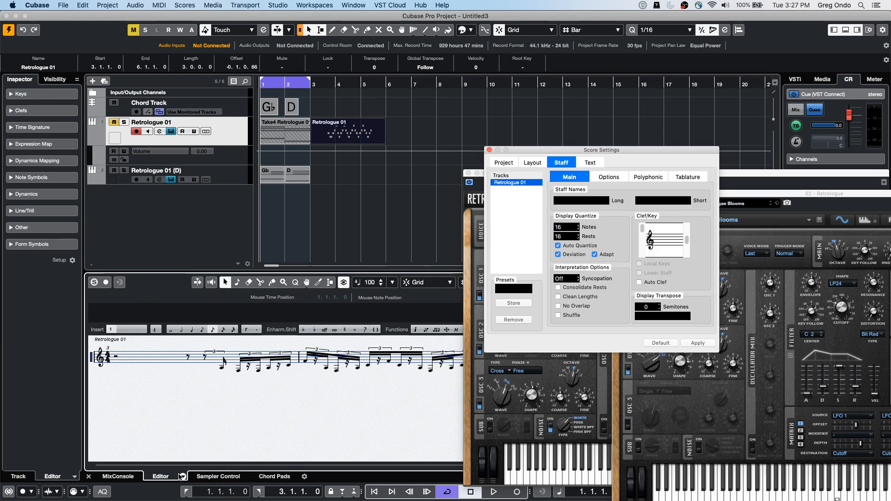
pyautogui.click(182, 476)
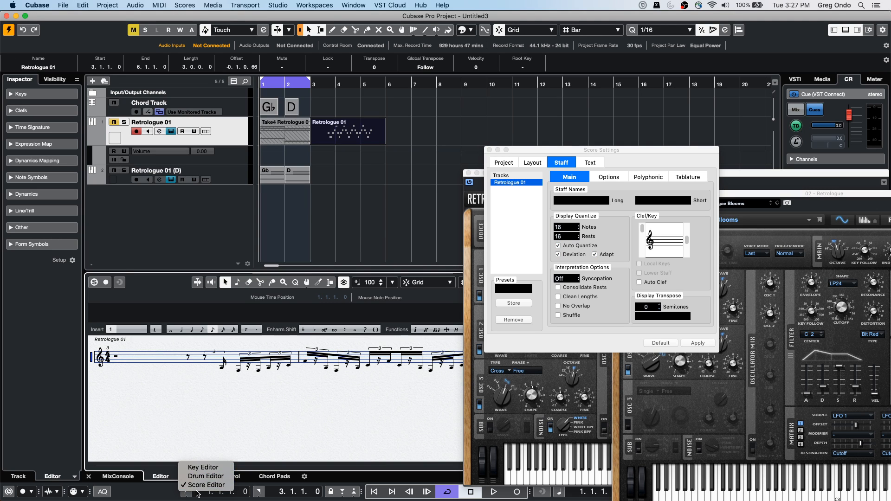
pyautogui.click(202, 469)
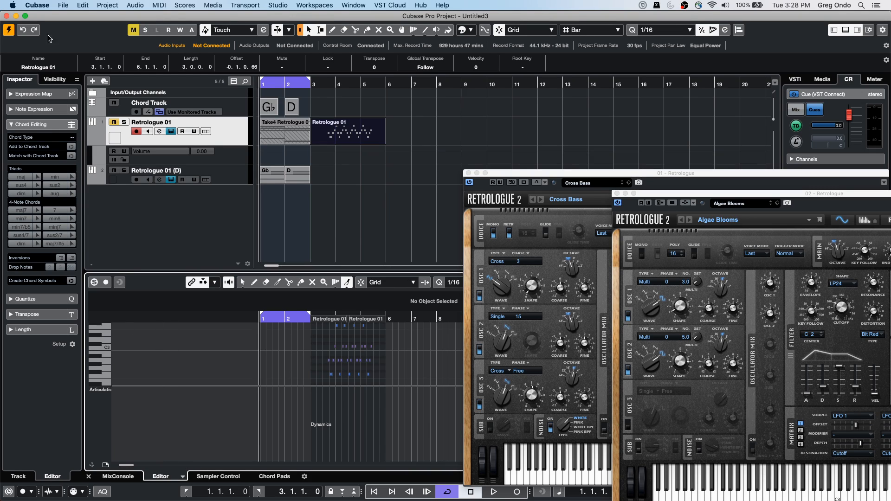
# Step: Open the recent project CX Audio.cpr
pyautogui.click(65, 6)
pyautogui.moveTo(120, 180)
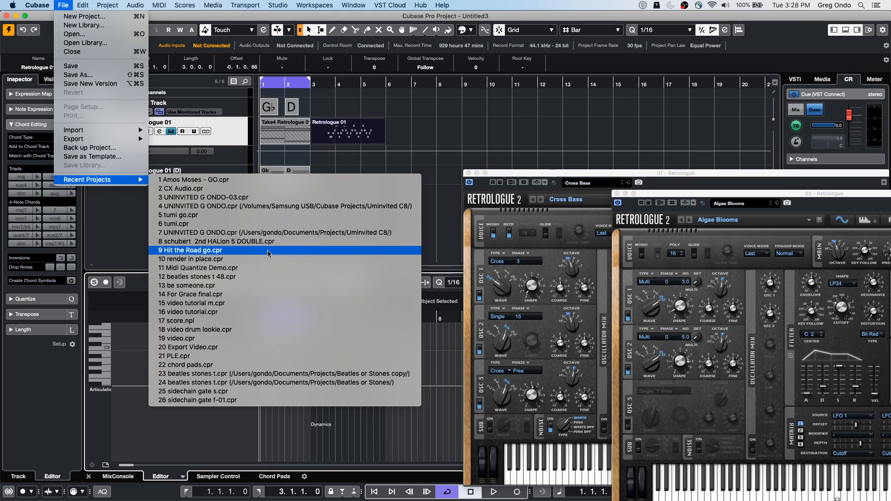
pyautogui.click(260, 188)
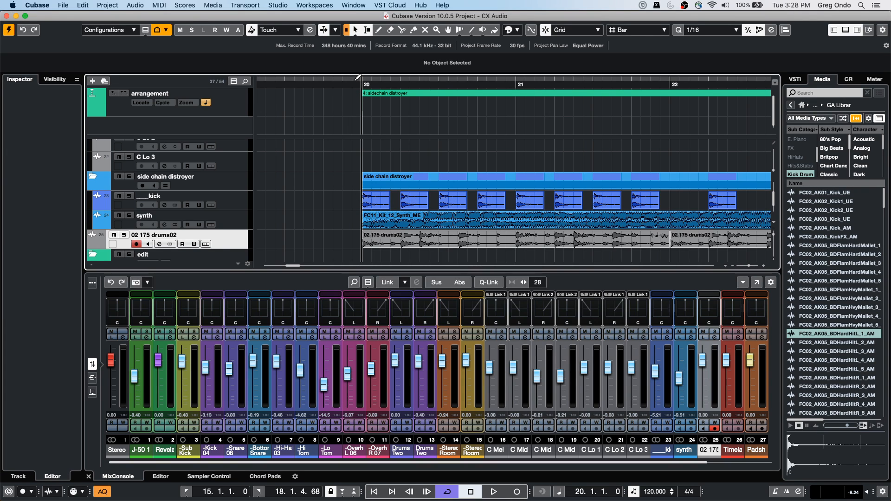
# Step: Go to the start of the align section at bar 15 and select the audio event on the C Mel 3 track
pyautogui.moveTo(354, 85); pyautogui.dragTo(274, 70)
pyautogui.press('KP_1')
pyautogui.scroll(-3, 314, 202)
pyautogui.scroll(8, 313, 201)
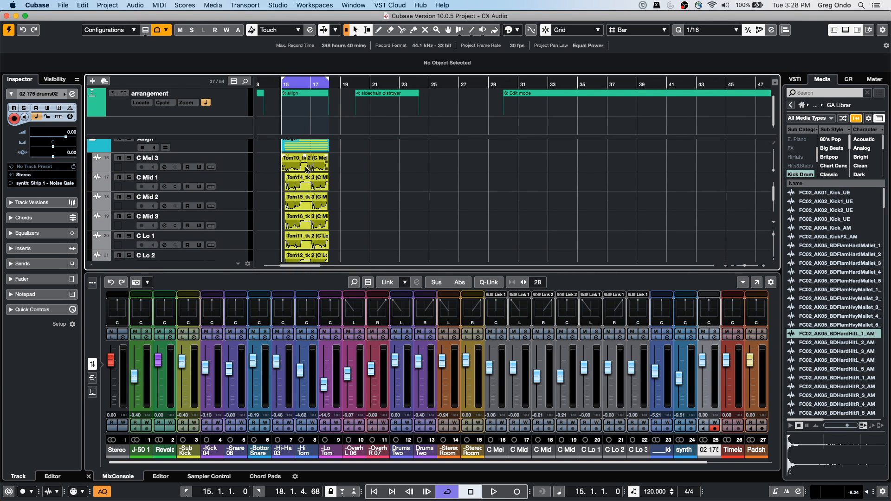
pyautogui.click(304, 167)
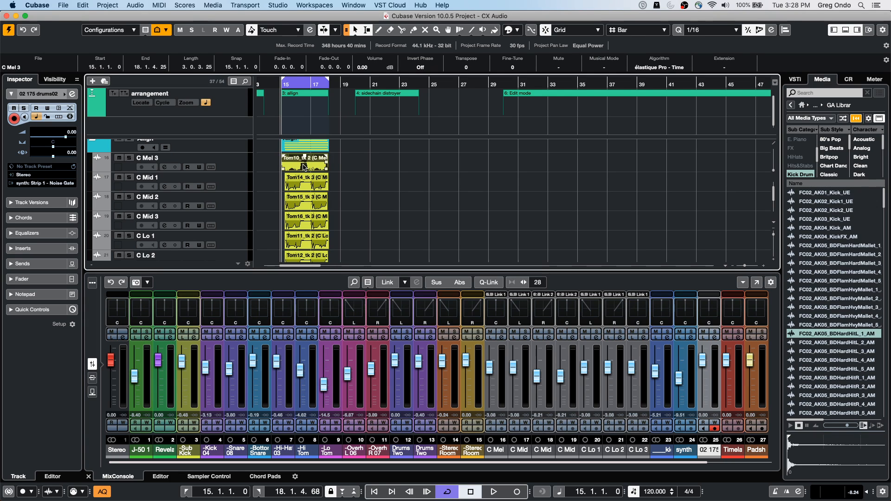
# Step: Open the C Mel 3 event in the Sample Editor and play the unaligned vocal tracks through the align section from bar 15
pyautogui.doubleClick(304, 167)
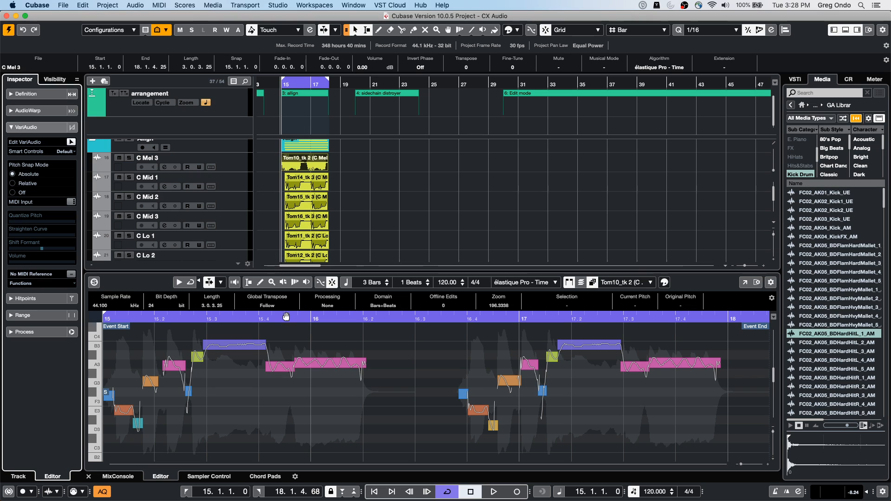
pyautogui.moveTo(277, 271); pyautogui.dragTo(277, 302)
pyautogui.moveTo(275, 84); pyautogui.dragTo(275, 96)
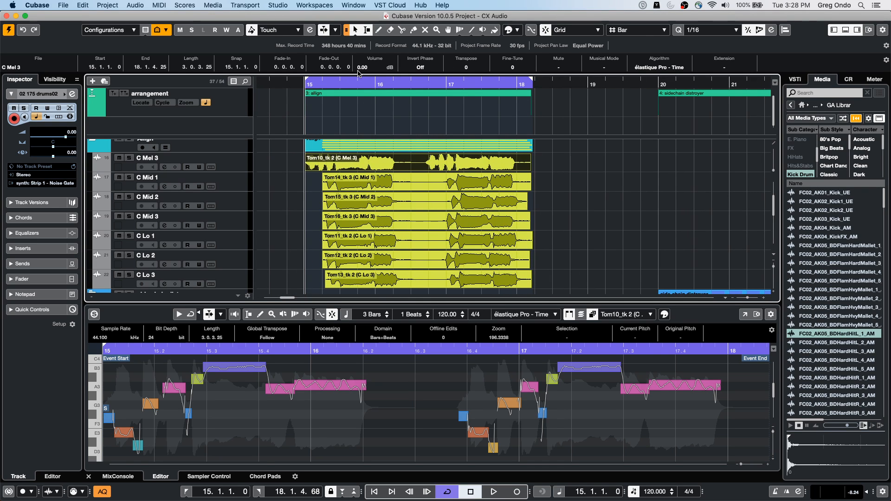
pyautogui.press('space')
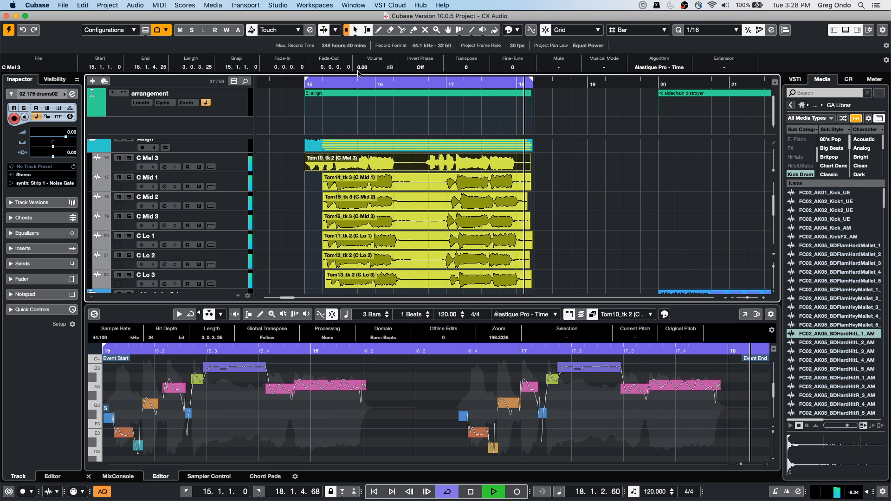
pyautogui.press('space')
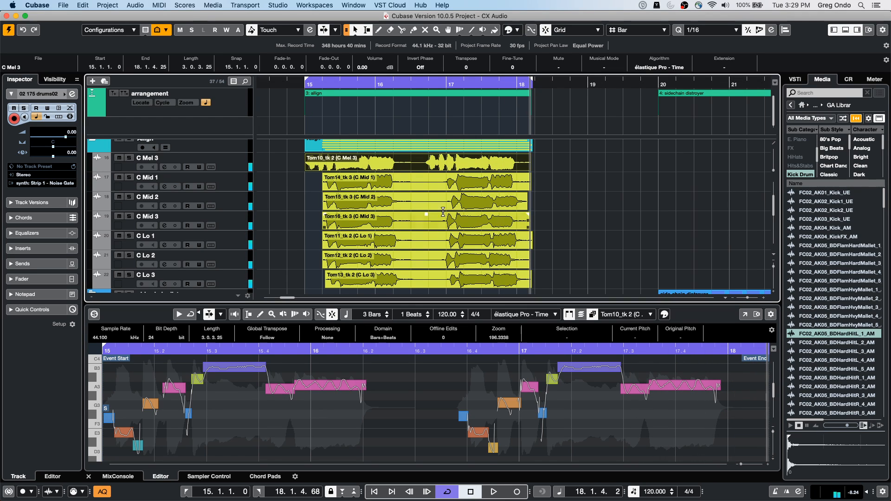
# Step: Set the C Mid 1 event Tom14_tk 3 as the reference for audio alignment
pyautogui.click(461, 186)
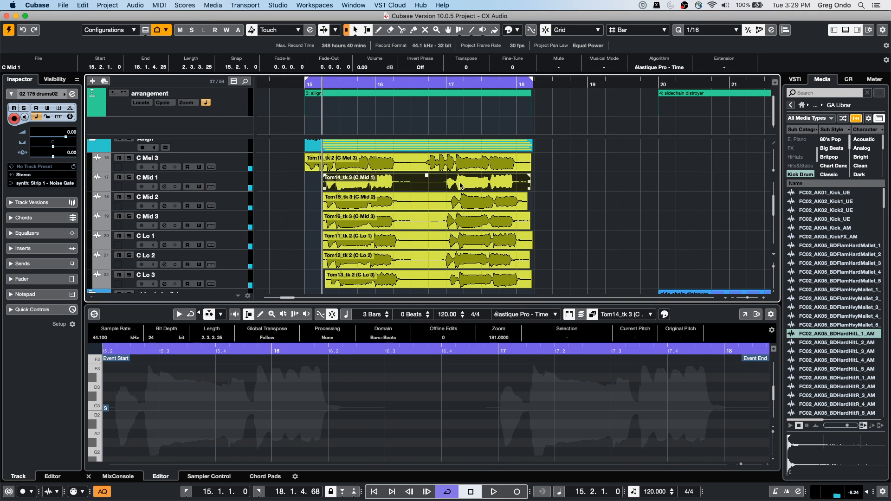
pyautogui.click(785, 30)
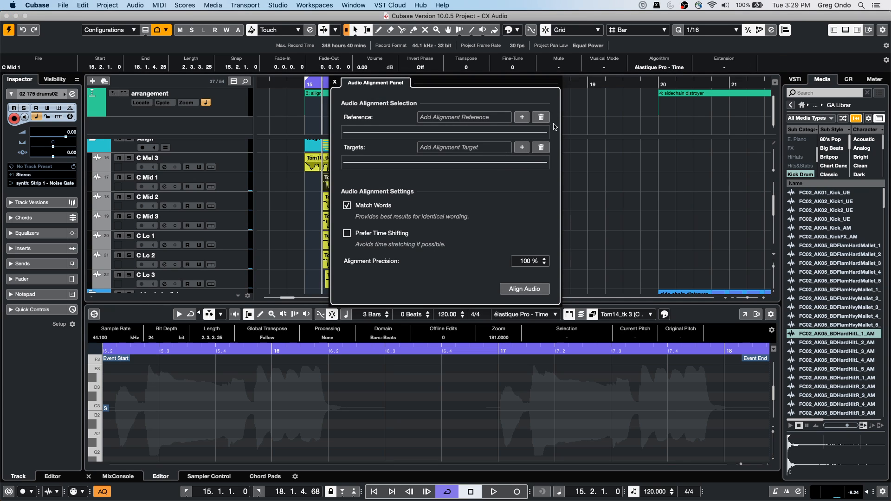
pyautogui.click(522, 117)
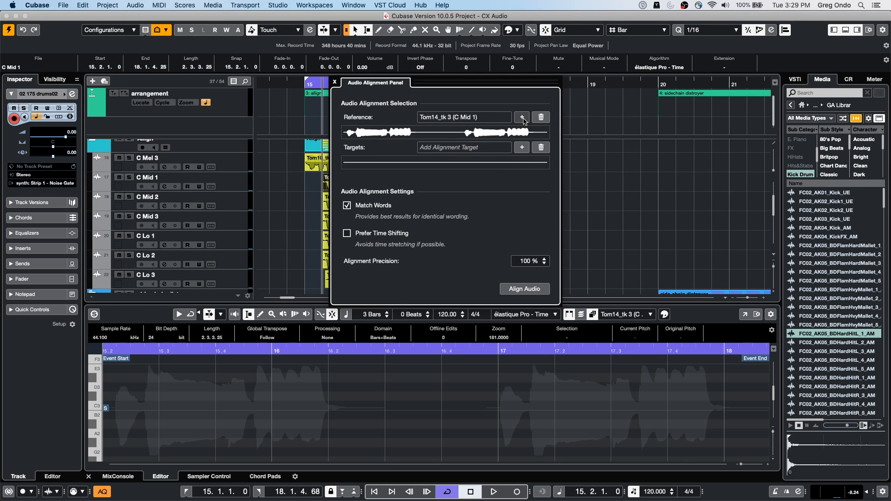
# Step: Add the events on C Mid 2, C Mid 3 and C Lo 1 to C Lo 3 as alignment targets and align them to the reference
pyautogui.moveTo(435, 89); pyautogui.dragTo(604, 88)
pyautogui.moveTo(317, 202); pyautogui.dragTo(418, 286)
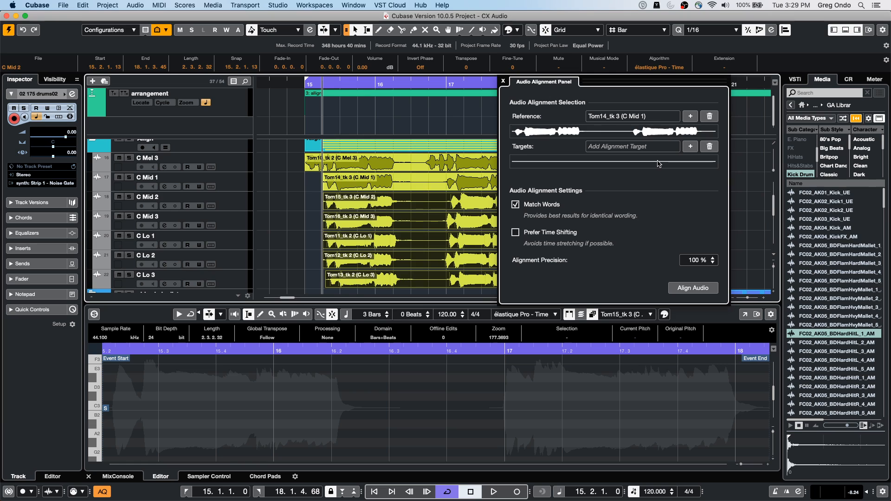
pyautogui.click(690, 147)
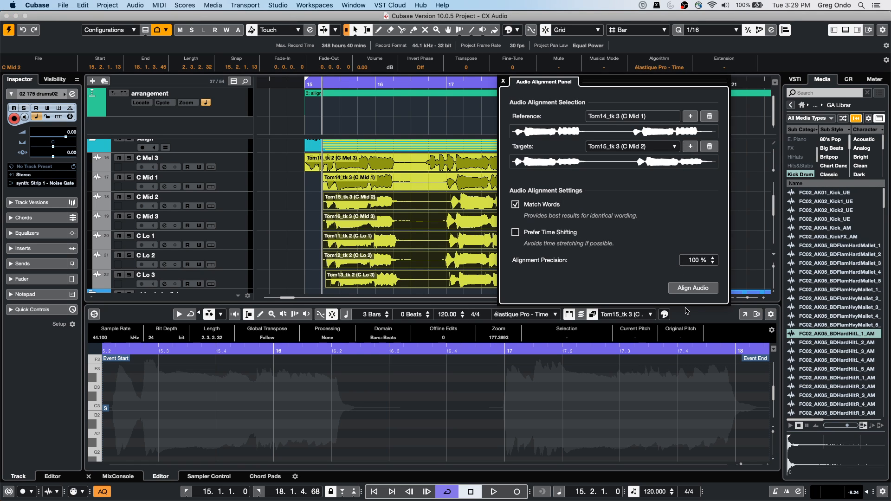
pyautogui.click(691, 288)
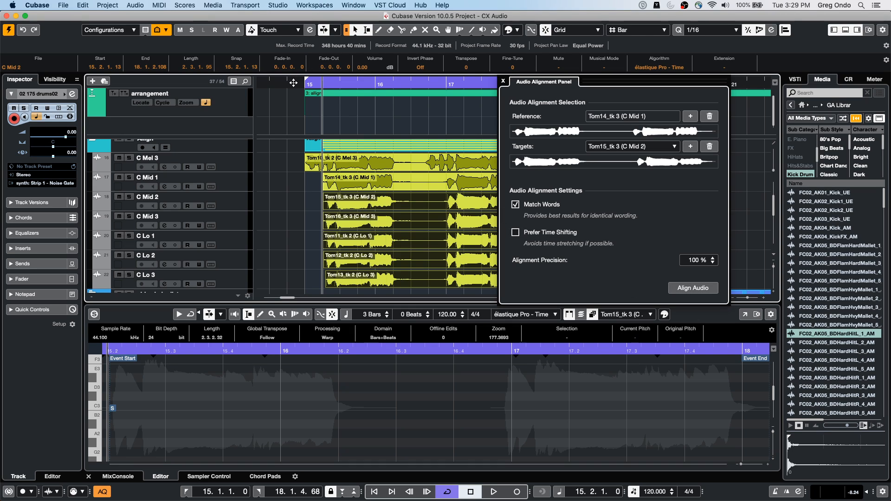
# Step: Play the align section from bar 15 to hear the aligned vocal tracks
pyautogui.moveTo(293, 82); pyautogui.dragTo(294, 83)
pyautogui.press('space')
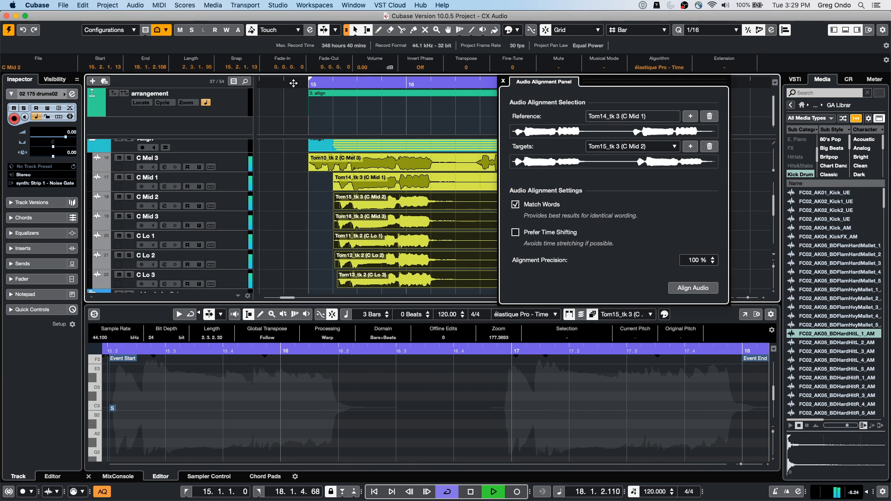
pyautogui.press('space')
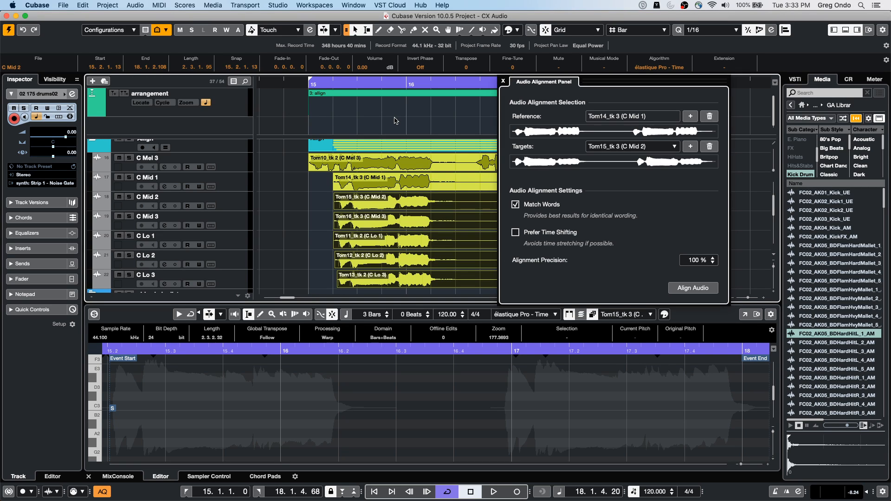
# Step: Close the Audio Alignment Panel and place the BDFlamHardMallet and BDHardHitL_2 kick samples at bar 19 on C Mid 3 and C Lo 3
pyautogui.click(503, 81)
pyautogui.moveTo(860, 274); pyautogui.dragTo(724, 228)
pyautogui.click(831, 343)
pyautogui.moveTo(831, 346); pyautogui.dragTo(724, 264)
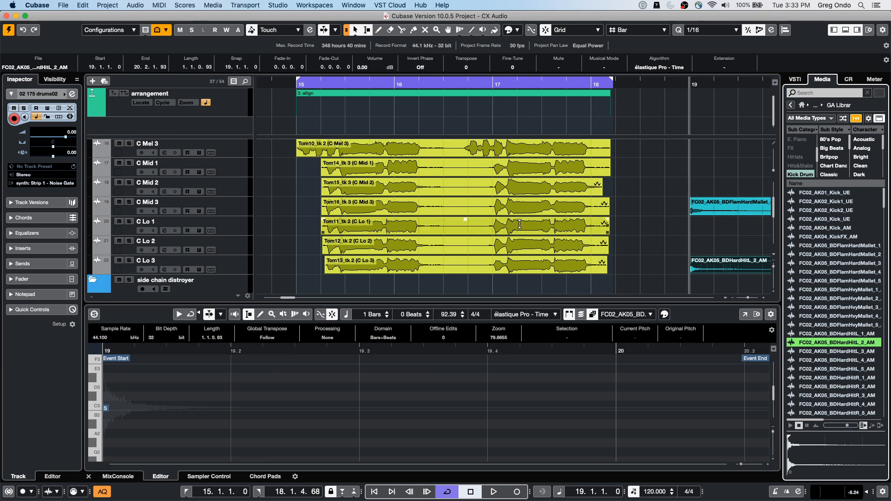
# Step: Add HALion 6 as a rack instrument and create a MIDI track assigned to it
pyautogui.click(795, 79)
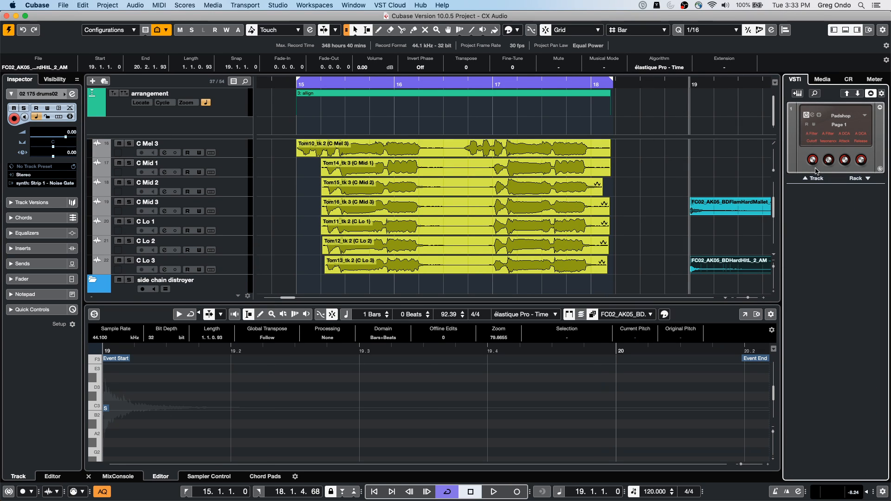
pyautogui.click(868, 179)
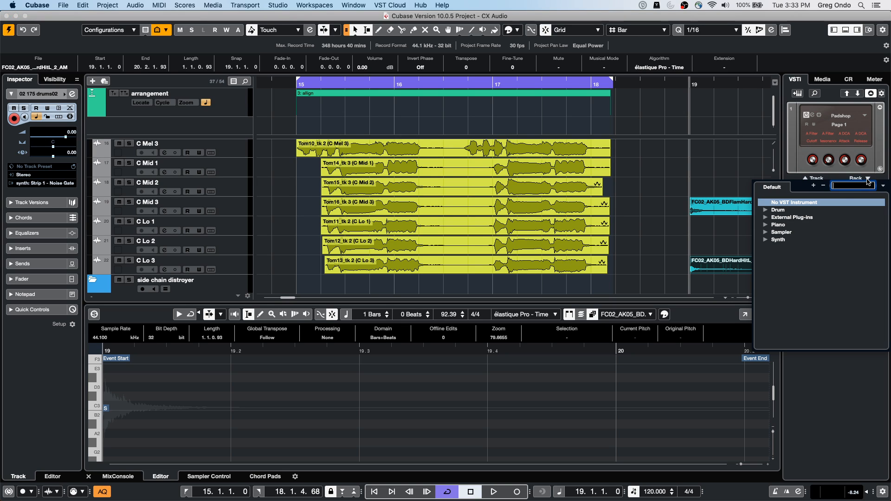
pyautogui.click(766, 233)
pyautogui.doubleClick(791, 240)
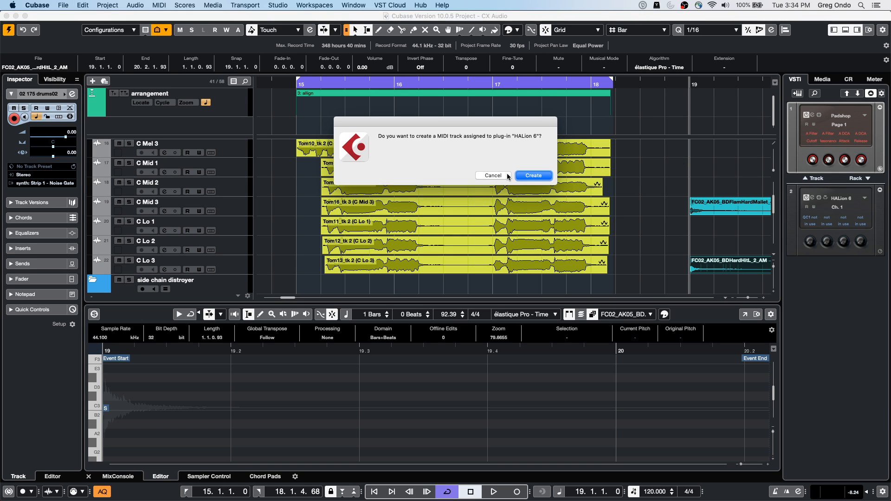
pyautogui.click(533, 176)
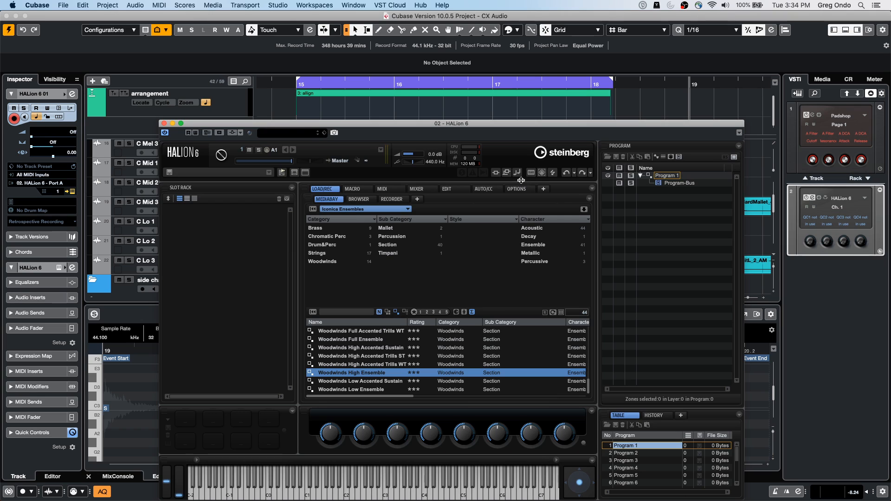
# Step: Load the FC02_AK05_BDHardHitL_2_AM sample into HALion 6's slot rack and audition it on the keyboard
pyautogui.moveTo(553, 129); pyautogui.dragTo(475, 67)
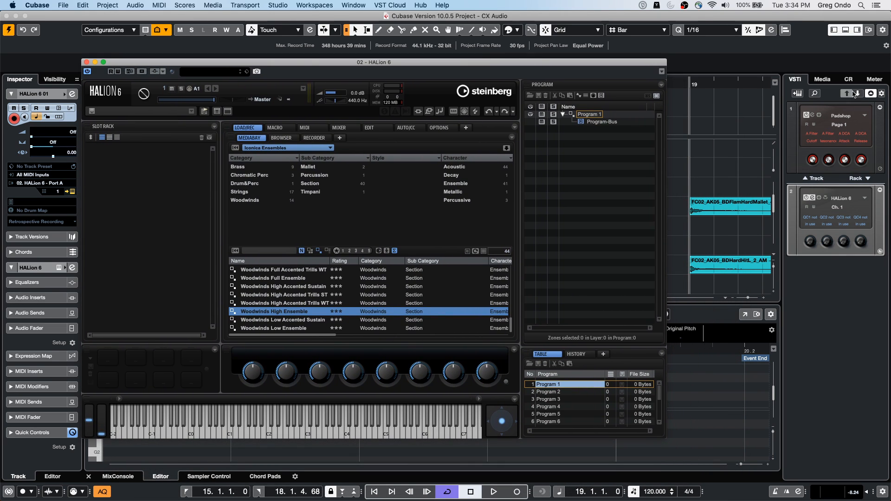
pyautogui.click(822, 79)
pyautogui.moveTo(812, 317); pyautogui.dragTo(151, 181)
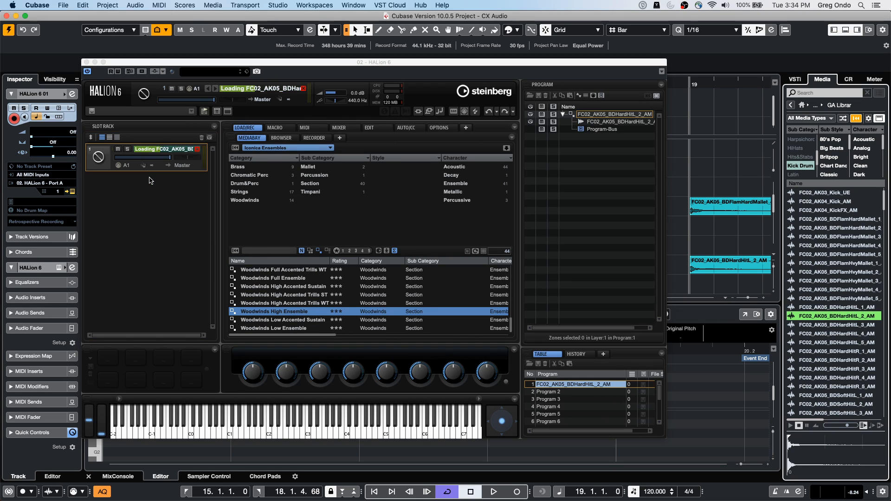
pyautogui.moveTo(283, 437)
pyautogui.mouseDown()
pyautogui.moveTo(214, 431)
pyautogui.moveTo(316, 427)
pyautogui.moveTo(260, 429)
pyautogui.mouseUp()
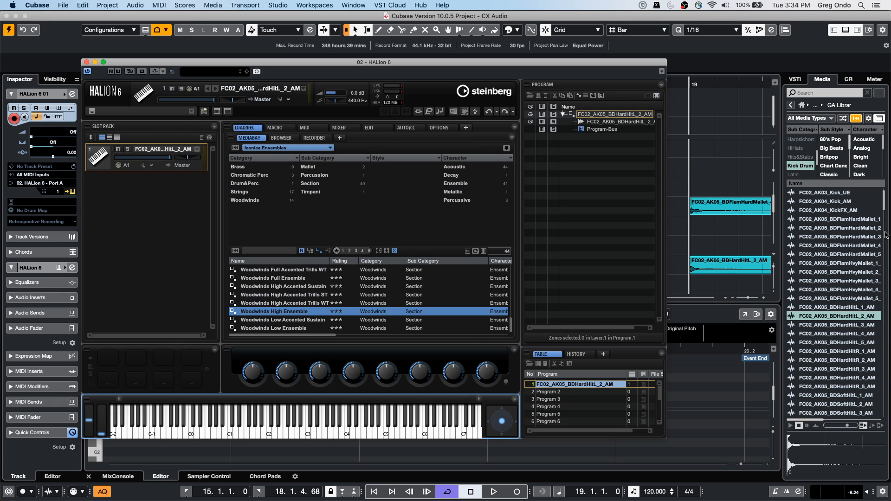
# Step: Close the HALion 6 window and turn off cycle playback over the align section
pyautogui.click(726, 173)
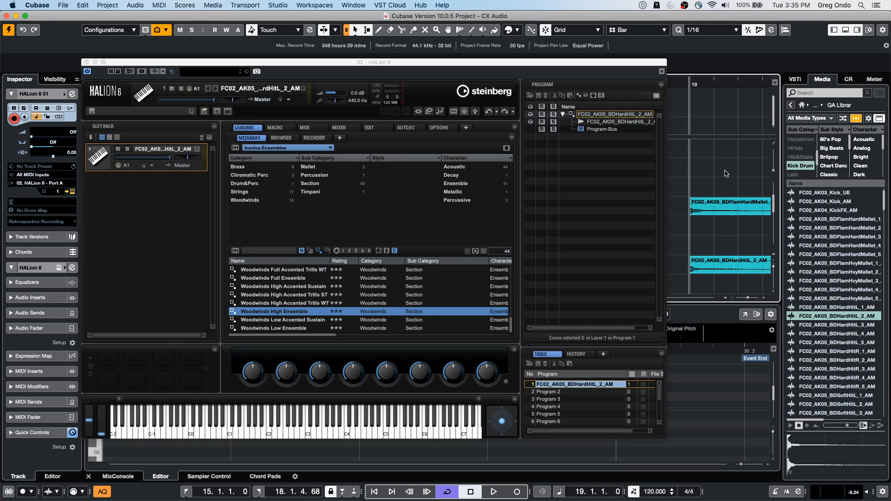
pyautogui.click(86, 61)
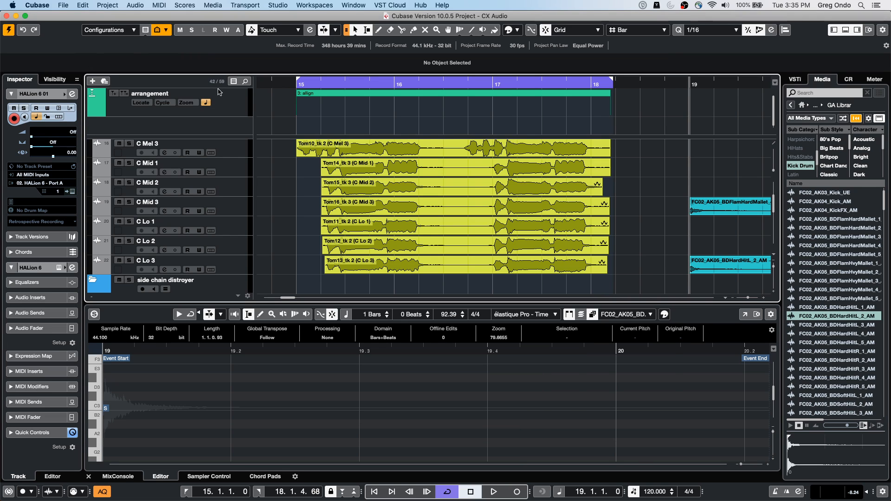
pyautogui.click(370, 82)
pyautogui.click(390, 5)
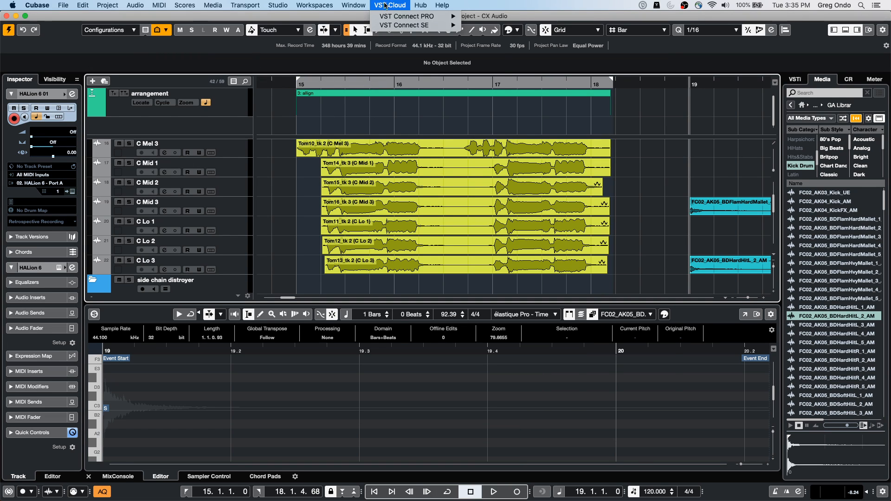
pyautogui.moveTo(316, 5)
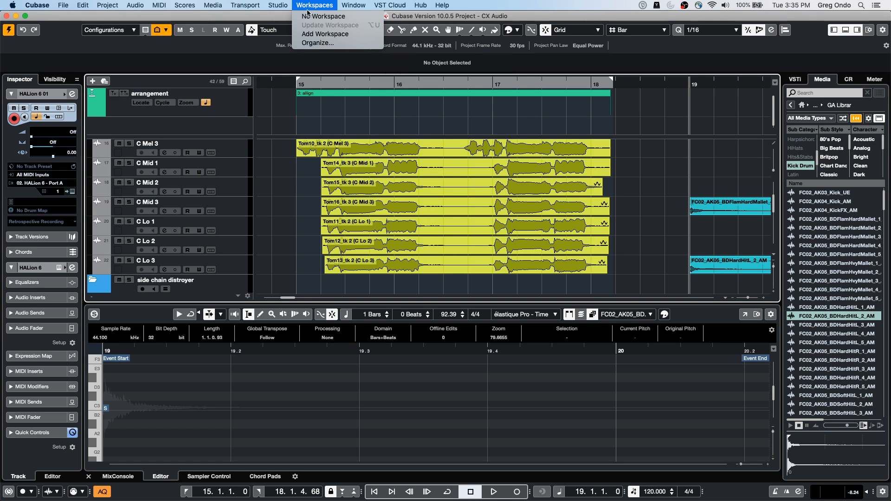
pyautogui.click(232, 173)
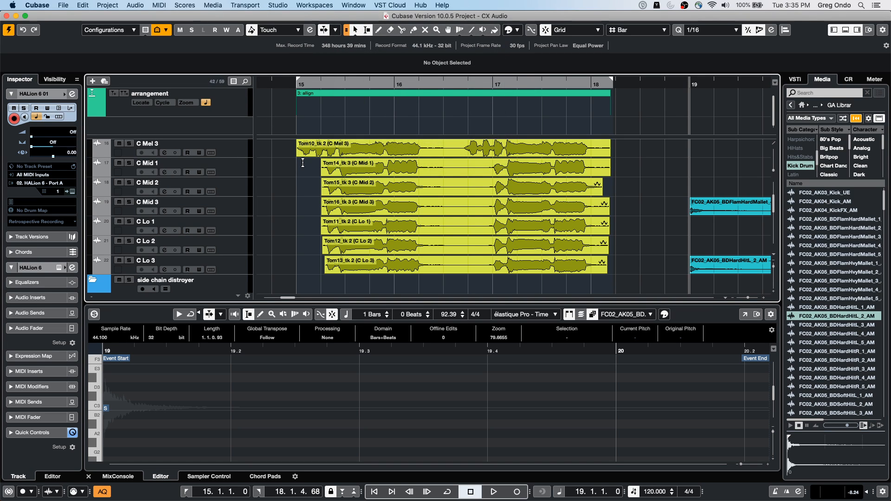
pyautogui.scroll(-10, 304, 164)
pyautogui.scroll(12, 304, 163)
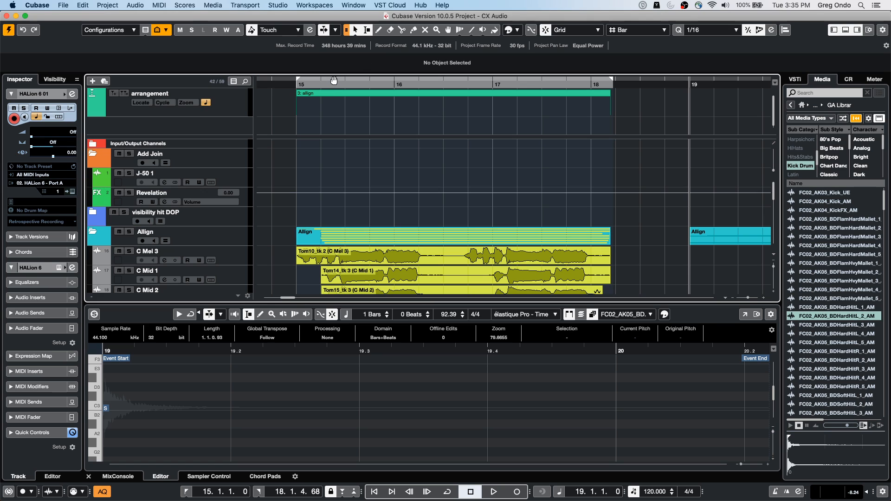
# Step: Open the Padshop 01 part at bar 30 in the Key Editor
pyautogui.moveTo(321, 85); pyautogui.dragTo(320, 27)
pyautogui.scroll(-15, 483, 145)
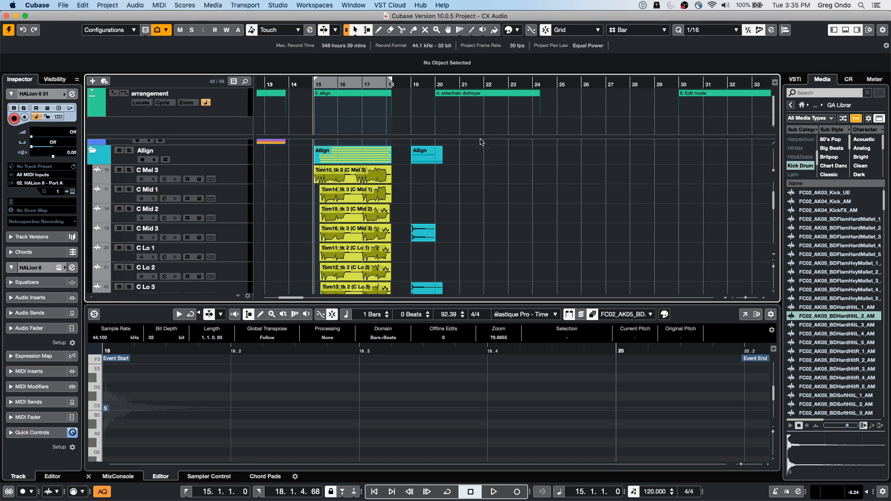
pyautogui.scroll(6, 480, 140)
pyautogui.scroll(-1, 481, 139)
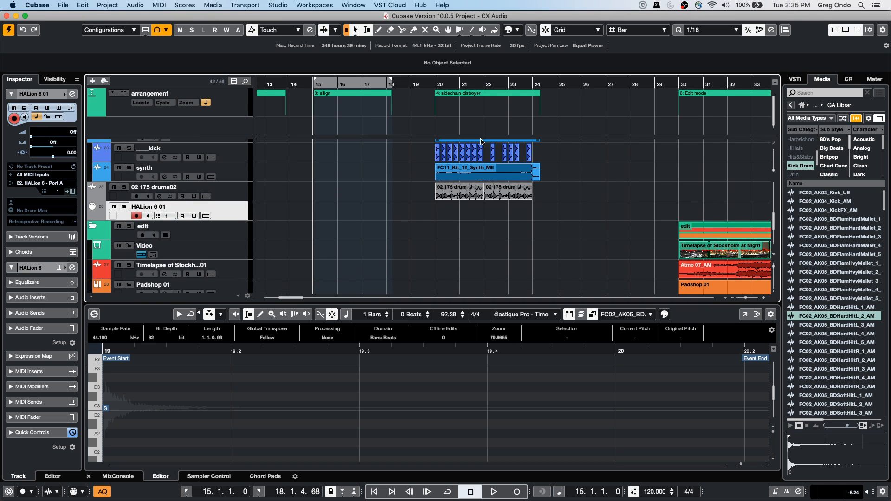
pyautogui.click(691, 260)
pyautogui.click(722, 285)
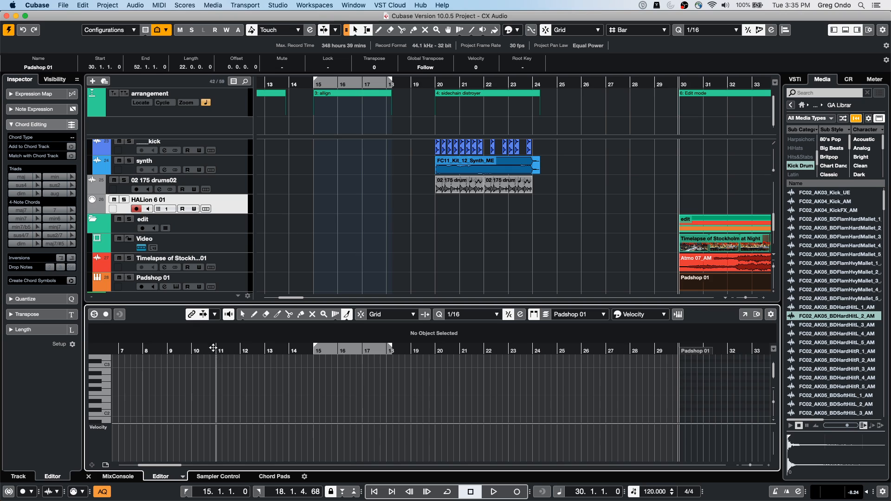
# Step: Duplicate the Padshop 01 track twice, including its MIDI part
pyautogui.click(222, 287)
pyautogui.rightClick(225, 282)
pyautogui.moveTo(325, 286)
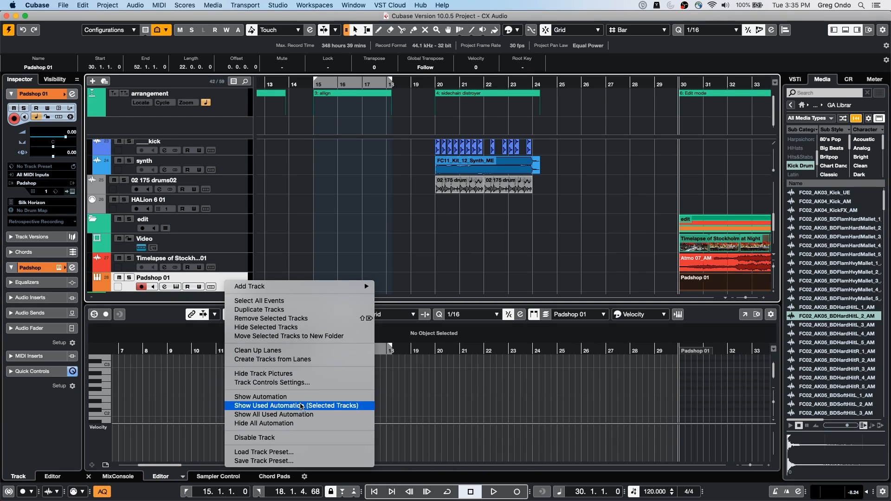
pyautogui.click(311, 310)
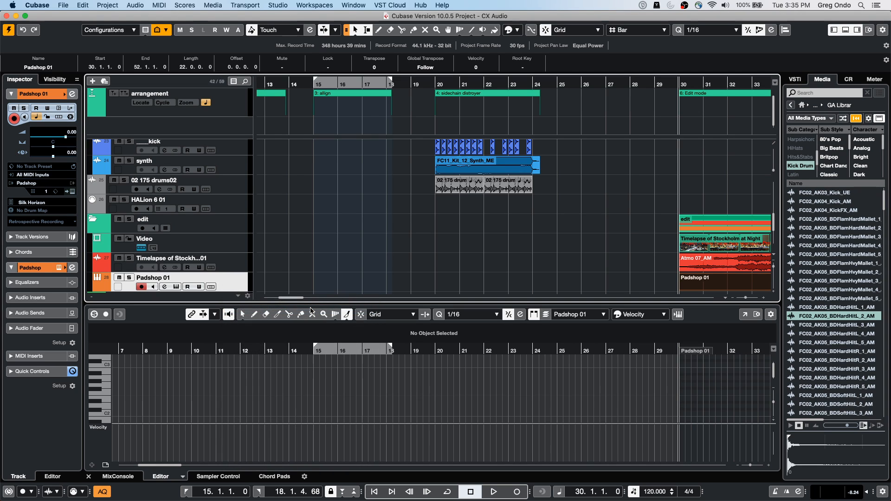
pyautogui.scroll(5, 285, 261)
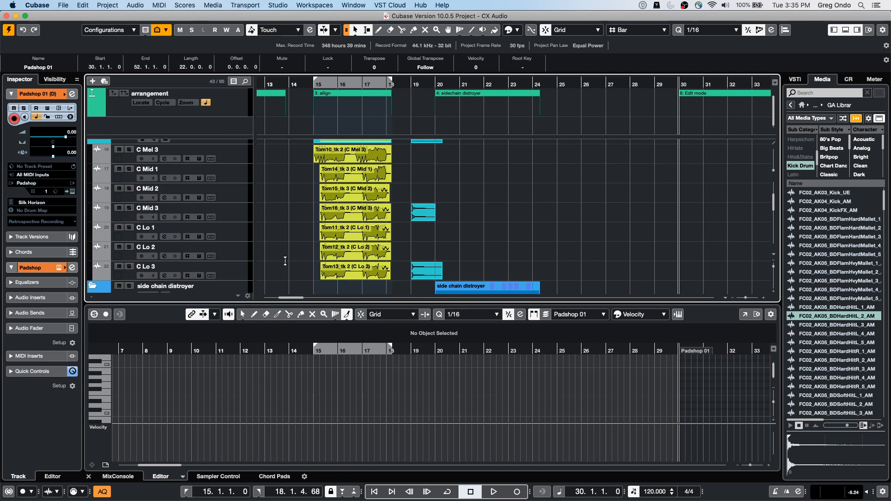
pyautogui.scroll(-8, 314, 247)
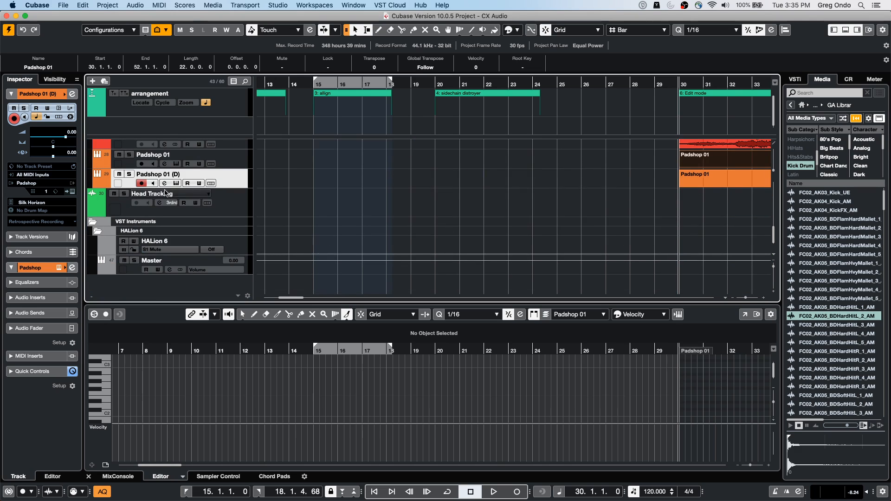
pyautogui.rightClick(236, 179)
pyautogui.moveTo(327, 184)
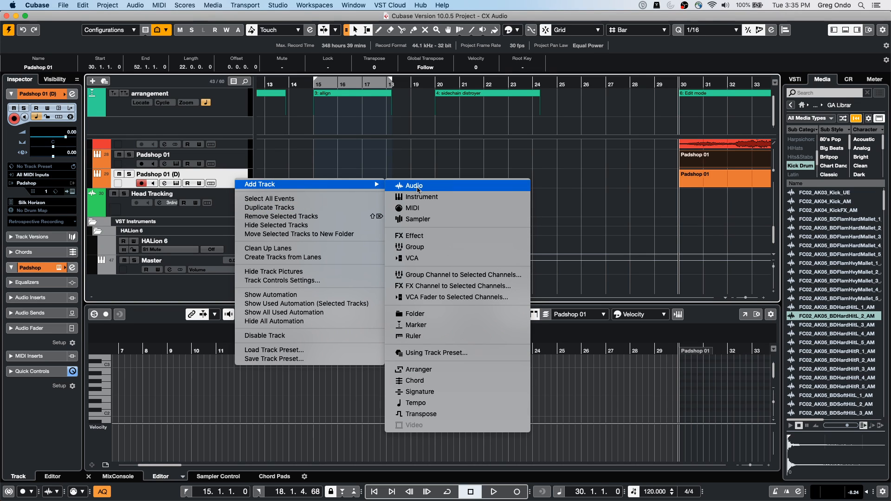
pyautogui.click(330, 210)
# Step: Show the CC 1 (Modulation) lane for the original Padshop 01 part and draw a modulation curve from about bar 36 to bar 47
pyautogui.moveTo(478, 84); pyautogui.dragTo(470, 54)
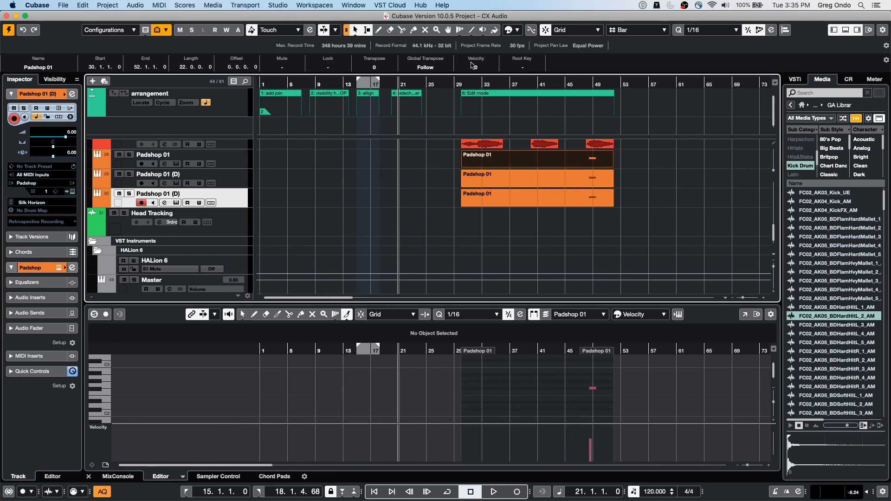
pyautogui.doubleClick(512, 167)
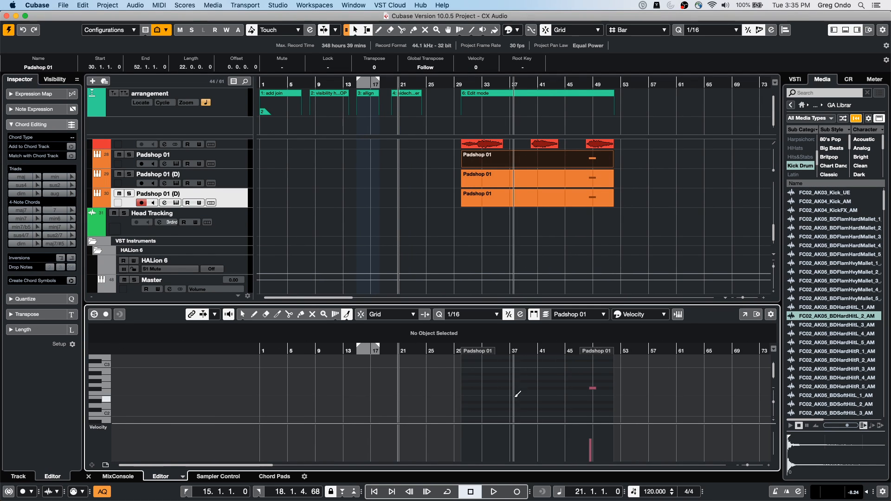
pyautogui.click(99, 428)
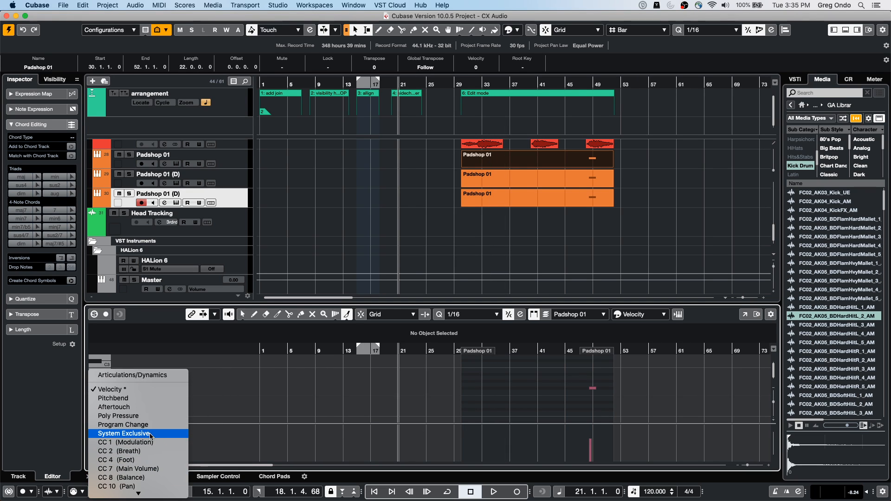
pyautogui.click(122, 442)
pyautogui.moveTo(501, 441)
pyautogui.mouseDown()
pyautogui.moveTo(571, 435)
pyautogui.moveTo(515, 438)
pyautogui.mouseUp()
pyautogui.rightClick(515, 438)
pyautogui.click(512, 431)
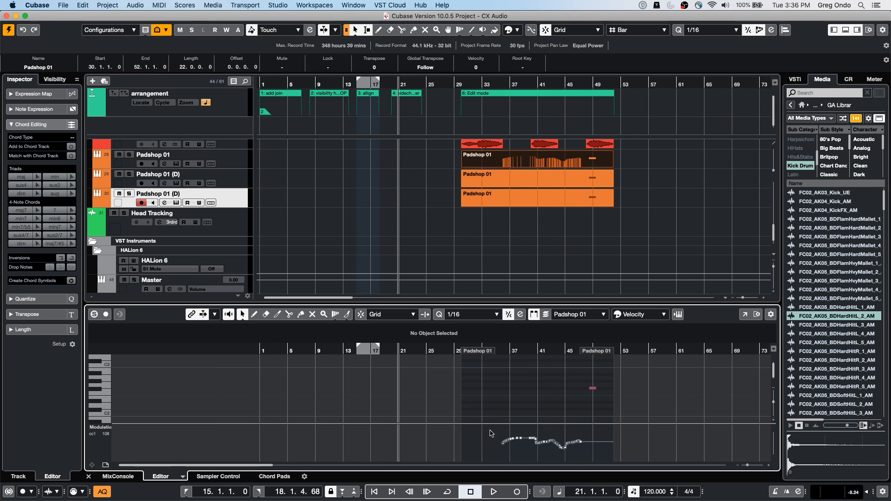
# Step: Copy the whole modulation curve and paste it at bar 30 into the part on the first duplicated Padshop track
pyautogui.moveTo(500, 426); pyautogui.dragTo(597, 460)
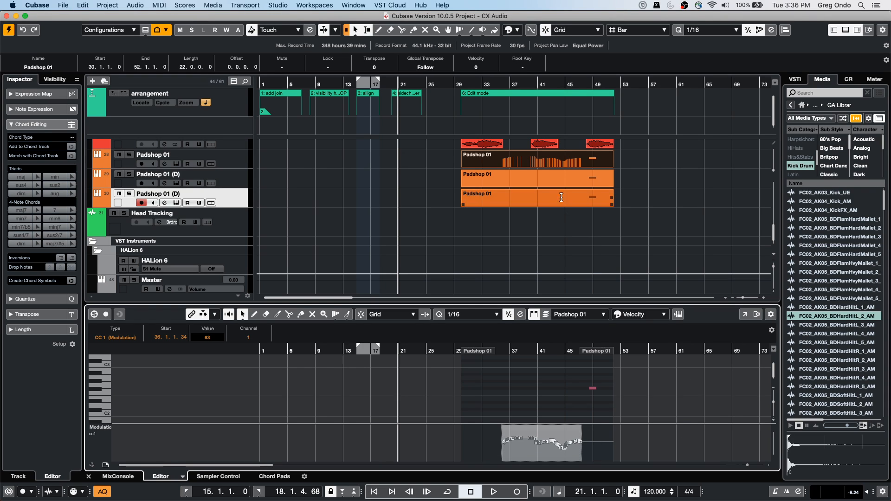
pyautogui.click(549, 187)
pyautogui.click(549, 187)
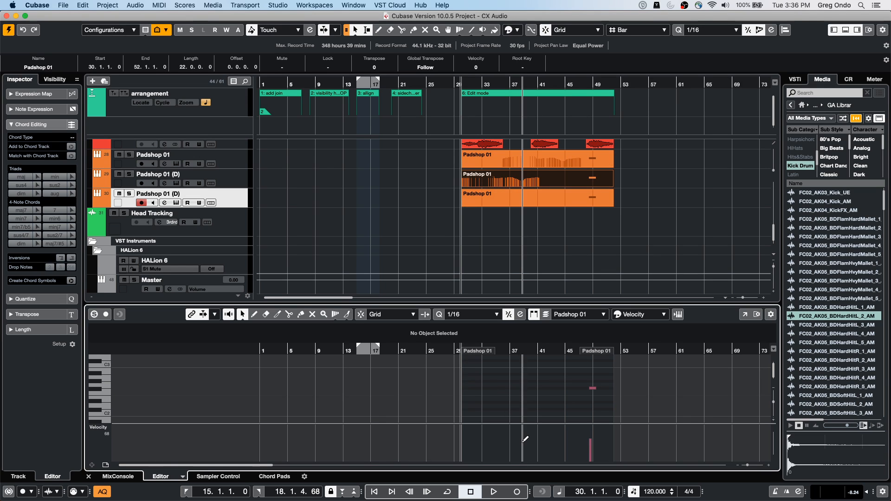
# Step: Paste the copied modulation data at bar 30 into the part on the second duplicated Padshop track
pyautogui.click(525, 202)
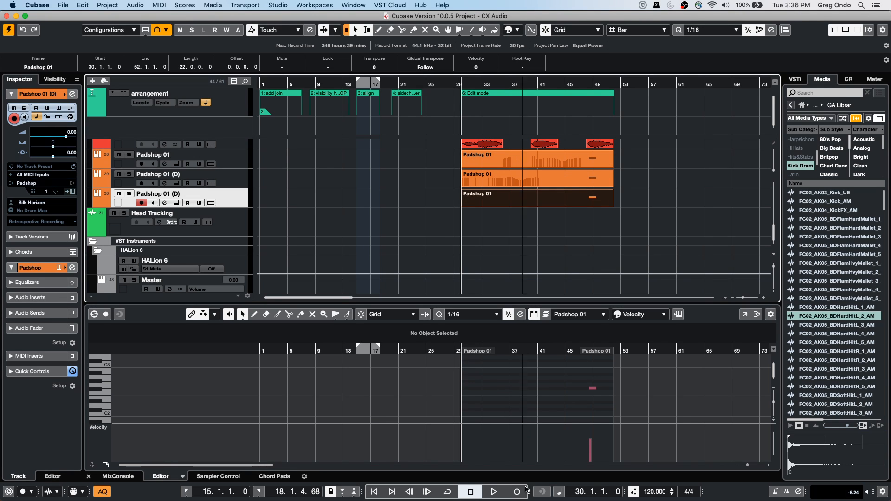
pyautogui.click(517, 442)
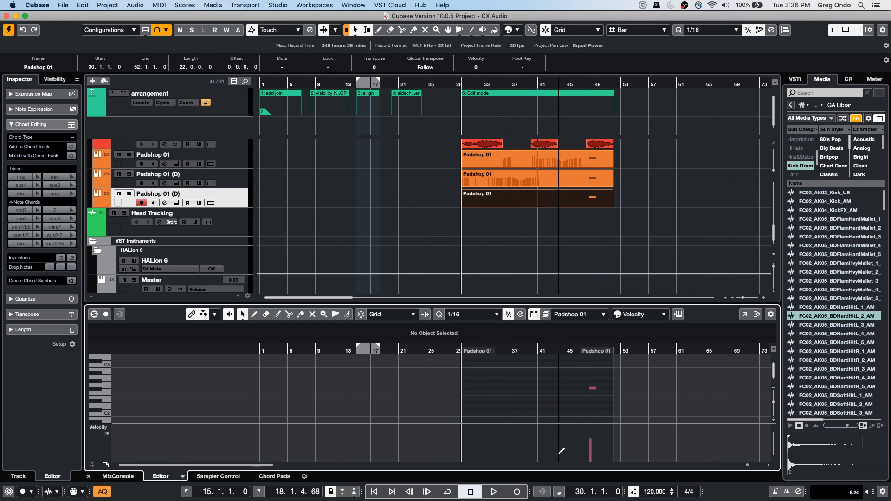
pyautogui.press('super+v')
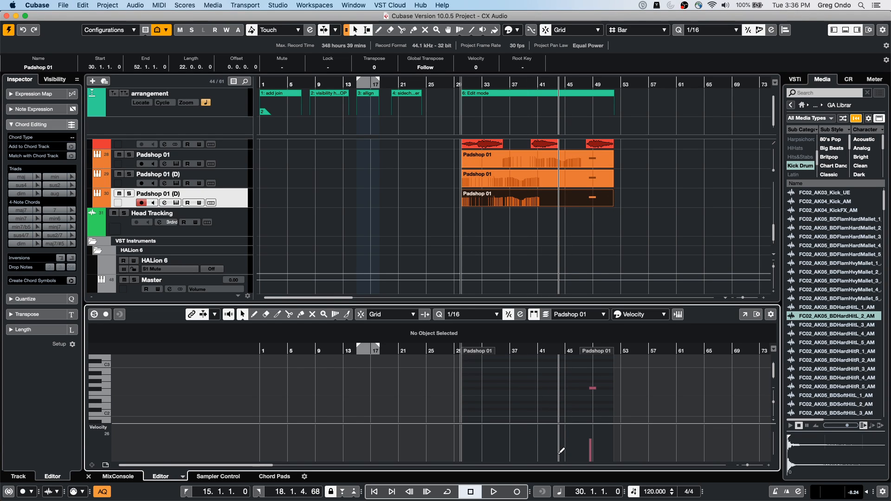
# Step: Check the CC 1 (Modulation) lane of the second duplicated Padshop part and the controller lane choices for the first duplicated part
pyautogui.click(112, 430)
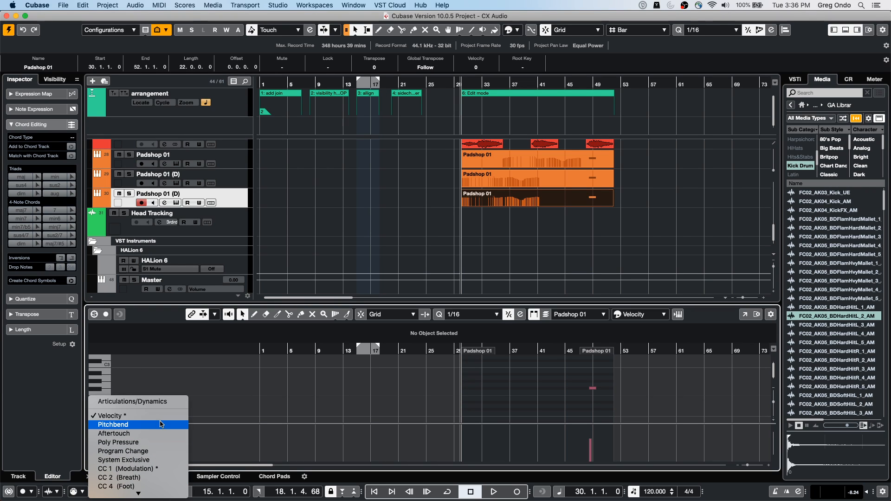
pyautogui.click(176, 471)
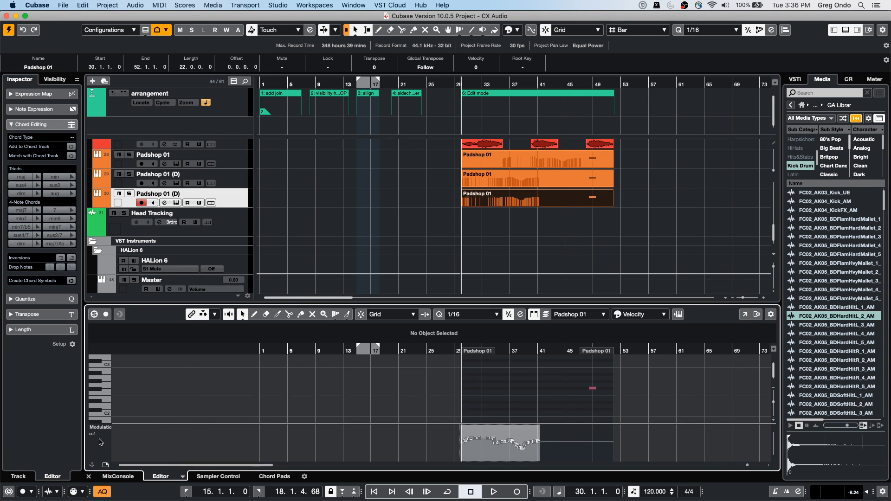
pyautogui.click(516, 184)
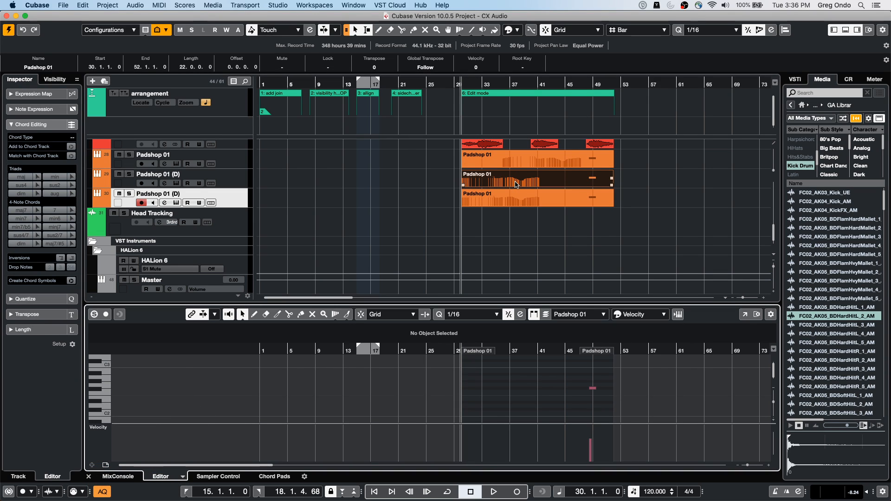
pyautogui.click(110, 427)
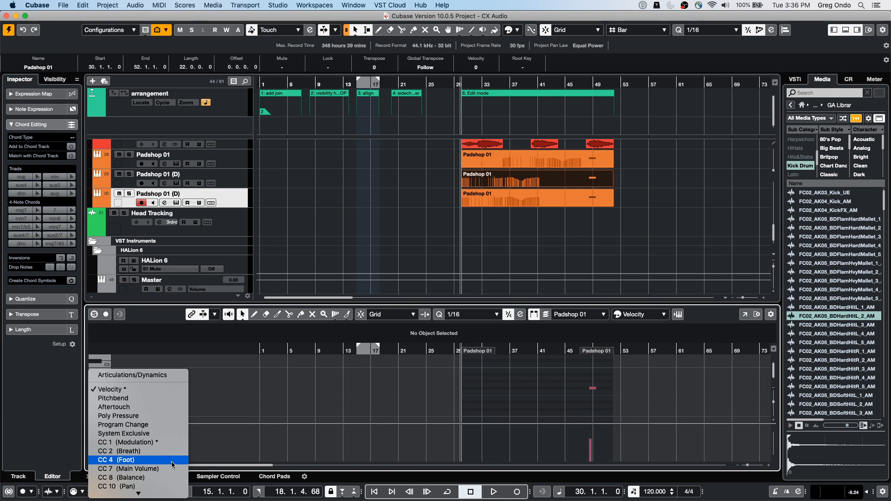
# Step: Select all three Padshop 01 parts together and display the CC 1 (Modulation) lane for them in the editor
pyautogui.click(515, 260)
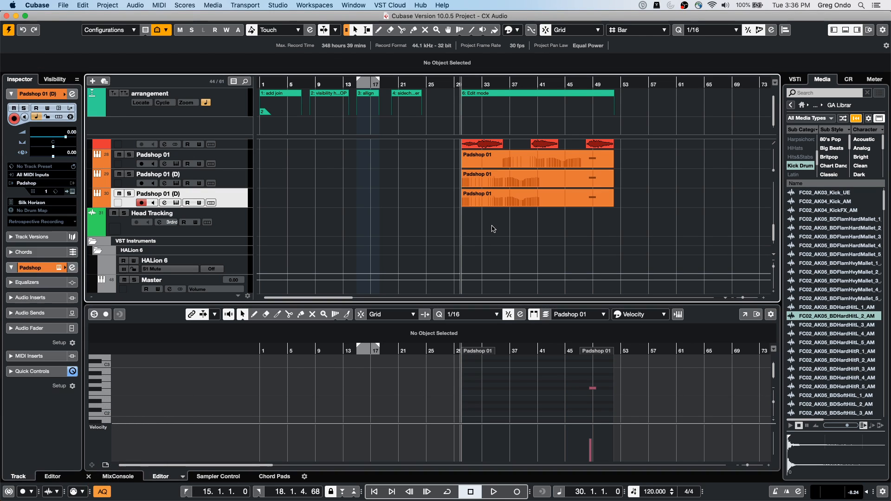
pyautogui.click(545, 147)
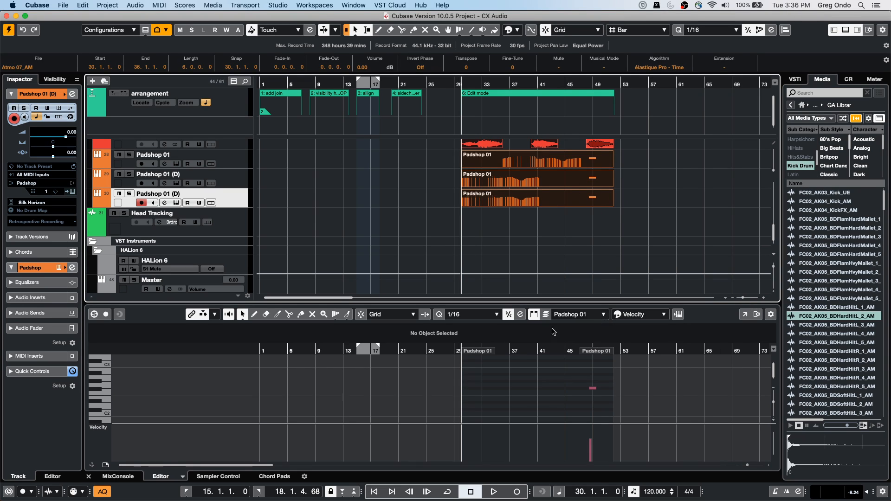
pyautogui.click(107, 429)
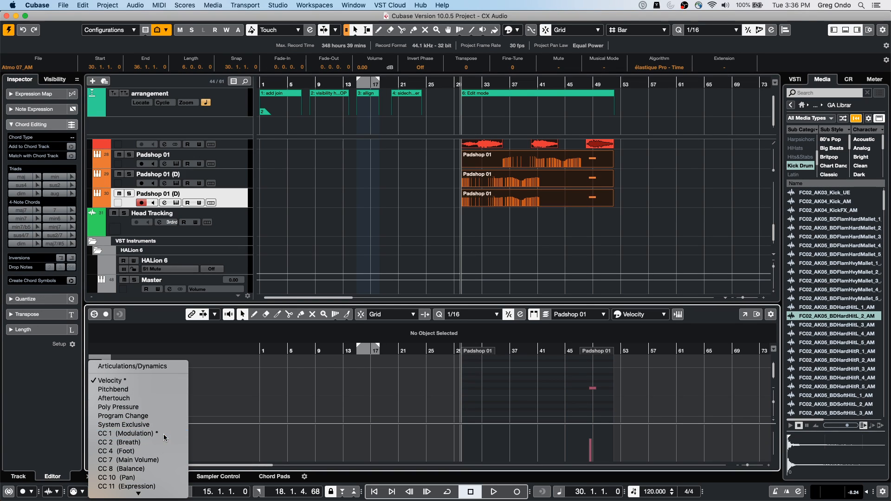
pyautogui.click(162, 434)
# Step: Switch the part being edited among the selected Padshop 01 parts to compare their modulation curves
pyautogui.click(599, 315)
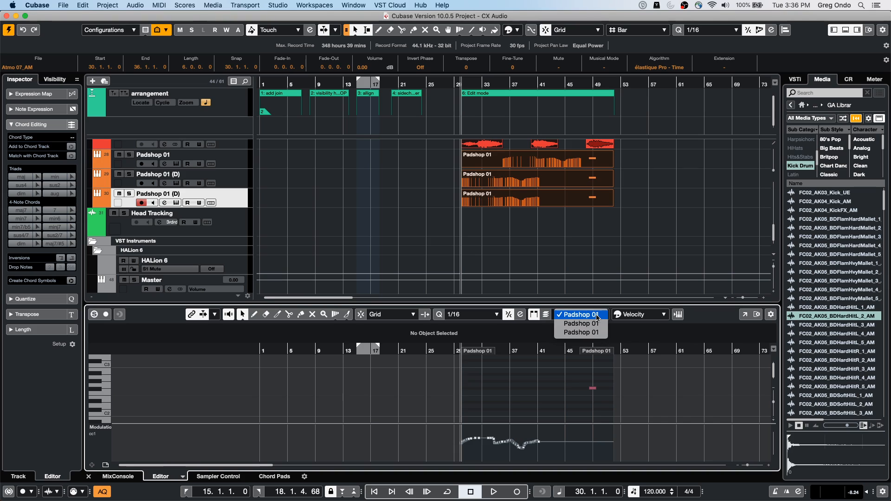
pyautogui.click(596, 323)
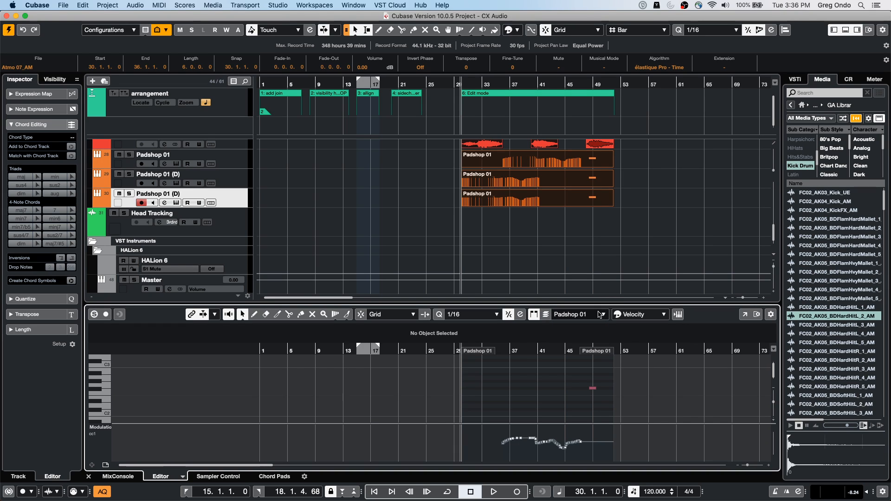
pyautogui.click(599, 315)
pyautogui.click(597, 323)
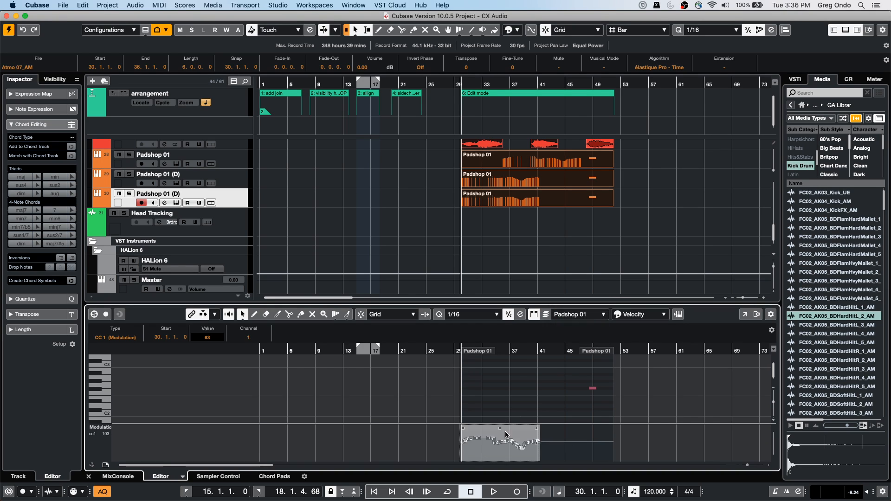
# Step: Make the original Padshop 01 part active for editing and draw a new modulation curve from about bar 34 to bar 52
pyautogui.click(580, 315)
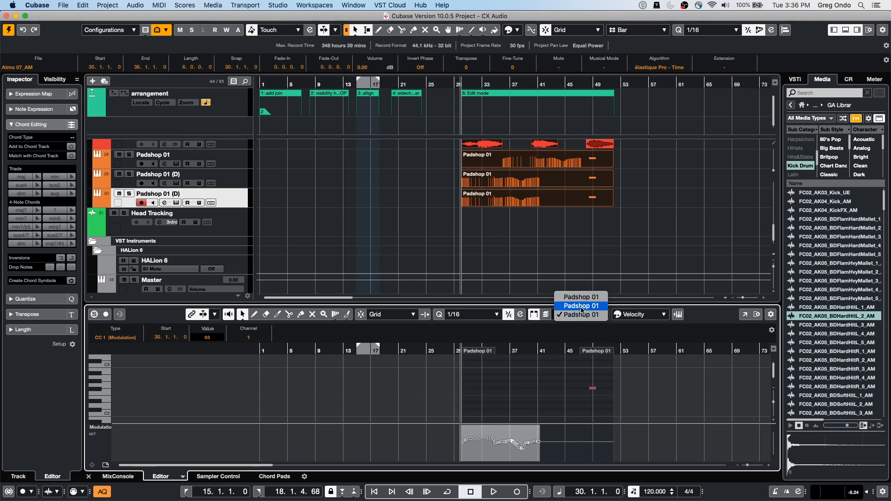
pyautogui.click(582, 308)
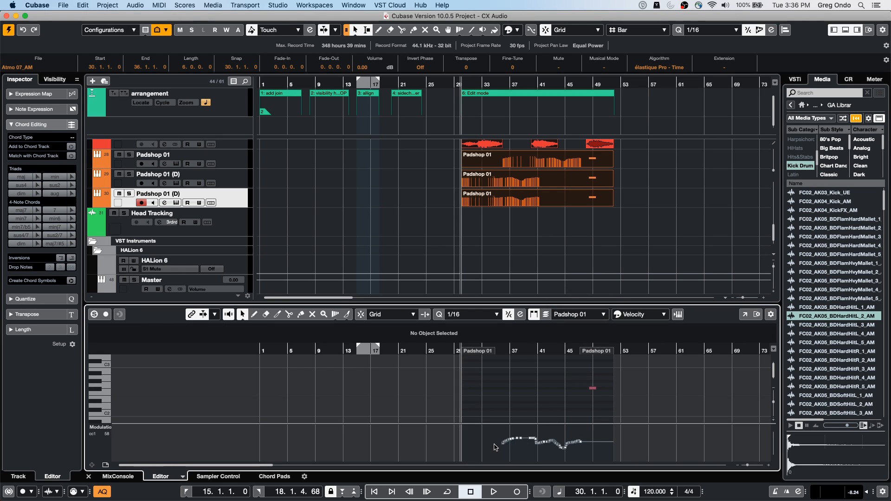
pyautogui.rightClick(496, 447)
pyautogui.click(507, 445)
pyautogui.moveTo(492, 444); pyautogui.dragTo(613, 439)
# Step: Draw new modulation curves from about bar 38 to bar 50 in the first duplicated part and to bar 49 in the second
pyautogui.click(581, 314)
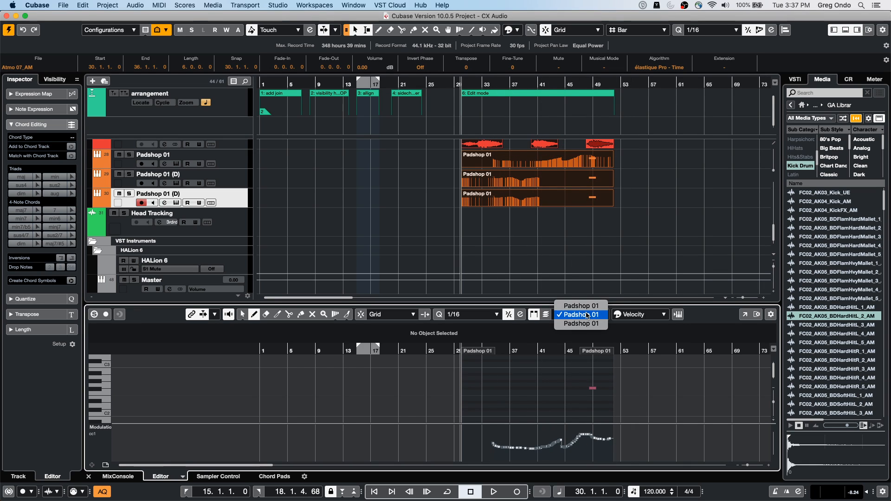
pyautogui.click(583, 306)
pyautogui.moveTo(520, 444); pyautogui.dragTo(604, 442)
pyautogui.click(580, 314)
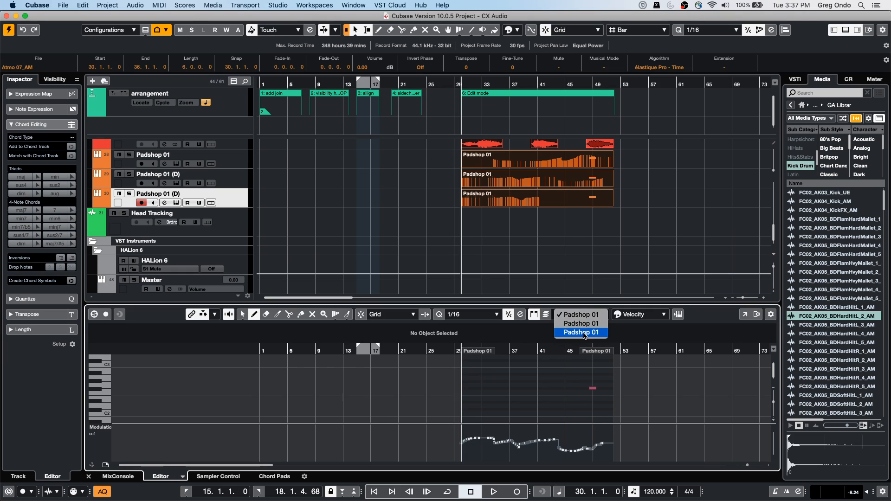
pyautogui.moveTo(520, 445)
pyautogui.mouseDown()
pyautogui.moveTo(552, 452)
pyautogui.moveTo(592, 440)
pyautogui.mouseUp()
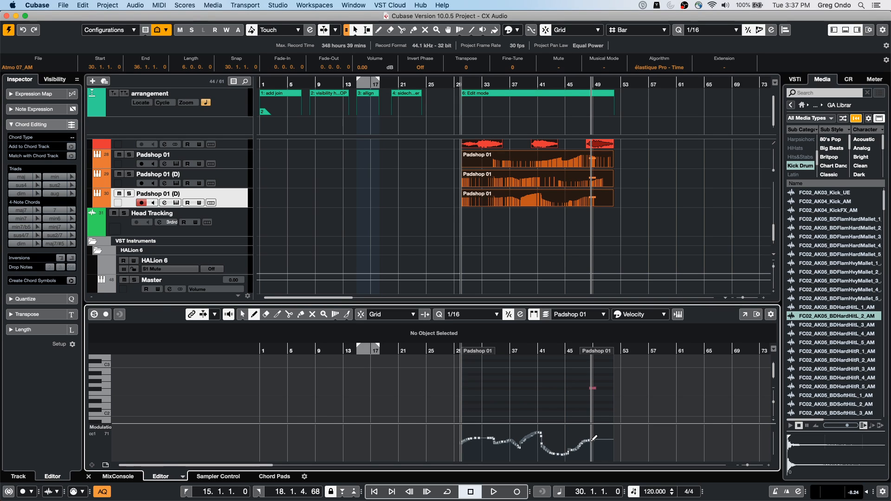
# Step: Clear the Kick Drum category filter in the media browser and filter the samples by Beats instead
pyautogui.scroll(-1, 431, 235)
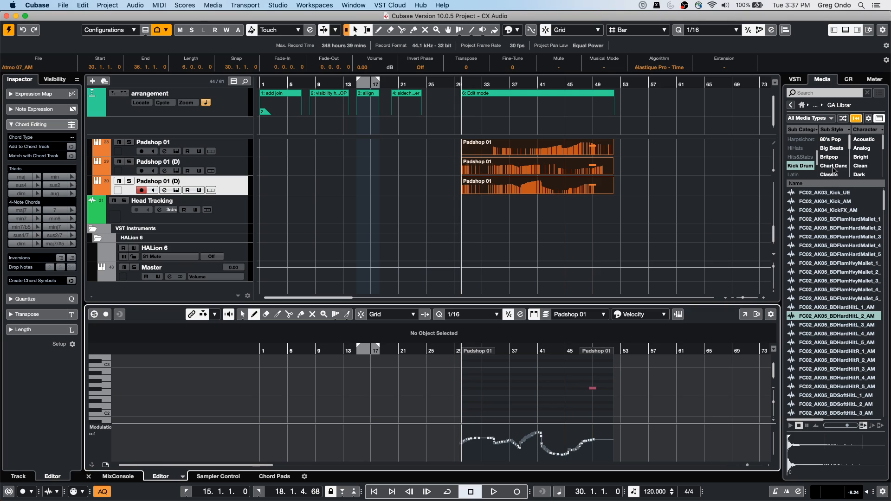
pyautogui.click(808, 160)
pyautogui.scroll(-5, 809, 164)
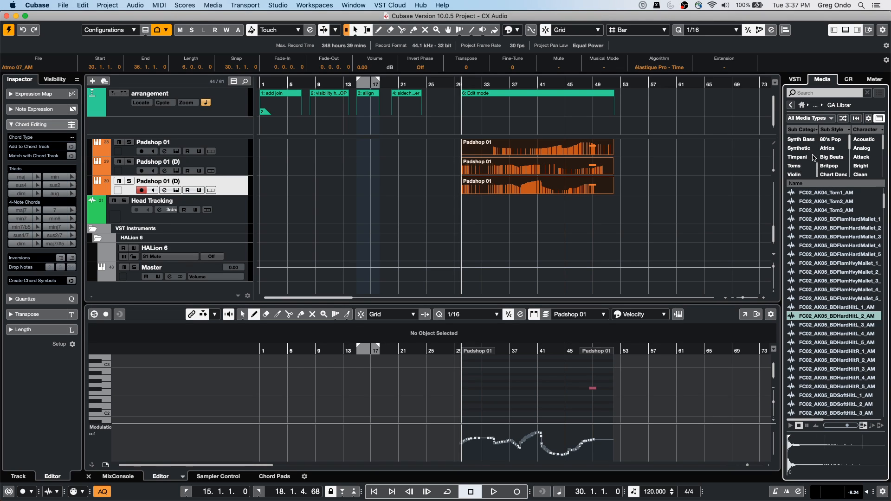
pyautogui.scroll(8, 805, 159)
pyautogui.scroll(5, 807, 160)
pyautogui.scroll(-1, 806, 160)
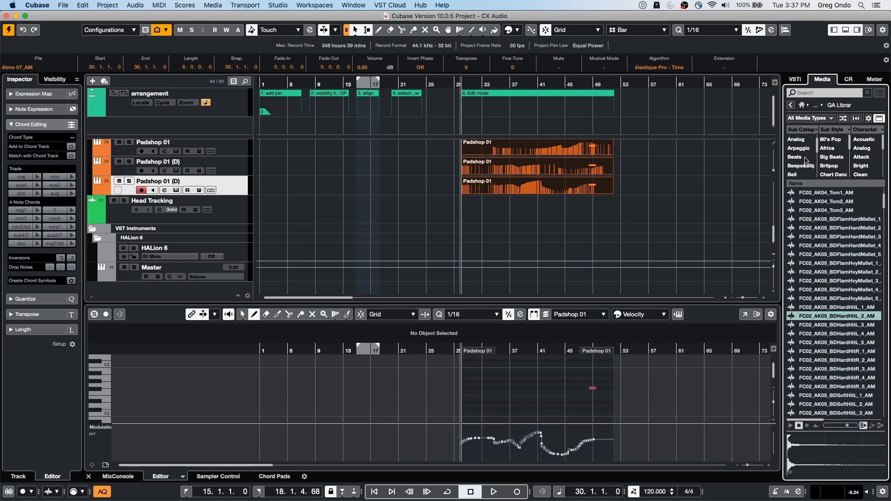
pyautogui.click(807, 160)
# Step: Add the FC02_PD32_LOOP_4_BB sample at bar 1 on a new audio track below the Padshop tracks and enlarge the track's height
pyautogui.moveTo(830, 298); pyautogui.dragTo(442, 200)
pyautogui.click(432, 171)
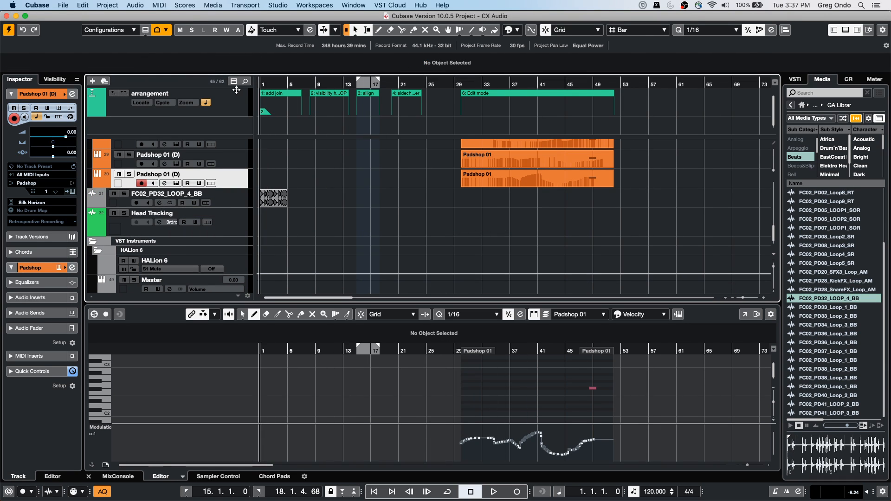
pyautogui.press('h')
pyautogui.press('h')
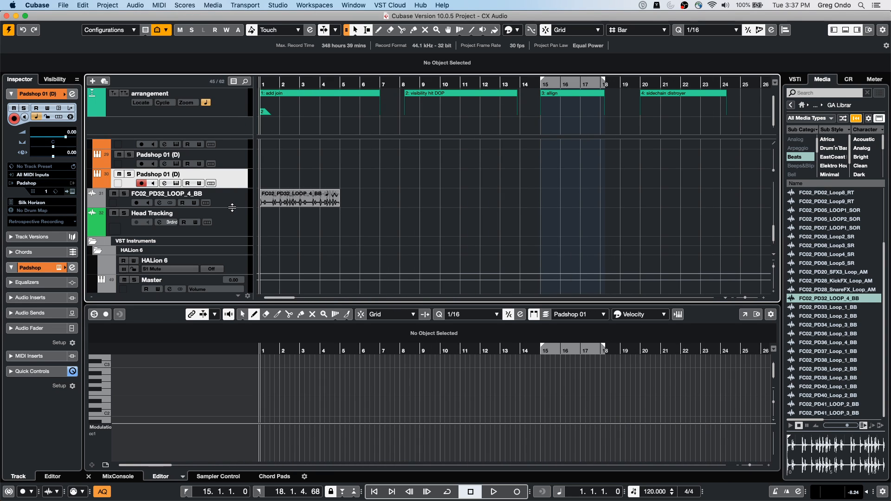
pyautogui.moveTo(232, 207); pyautogui.dragTo(223, 254)
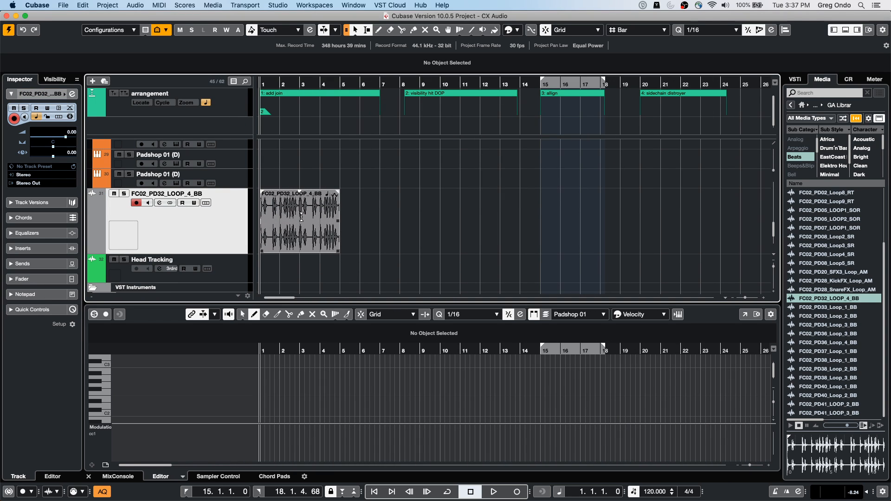
# Step: Open the drum loop in the Sample Editor, enable Snap there, and move the loop's snap point to the hit at 1.3.3.7
pyautogui.click(291, 235)
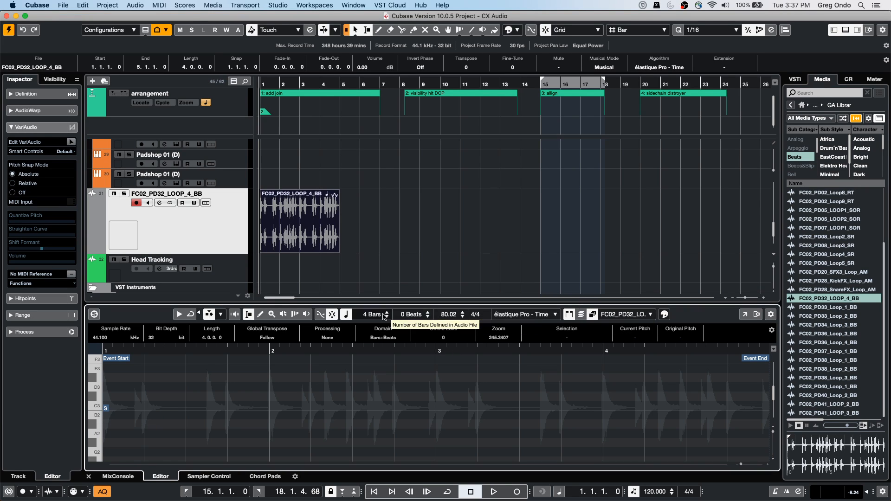
pyautogui.click(331, 315)
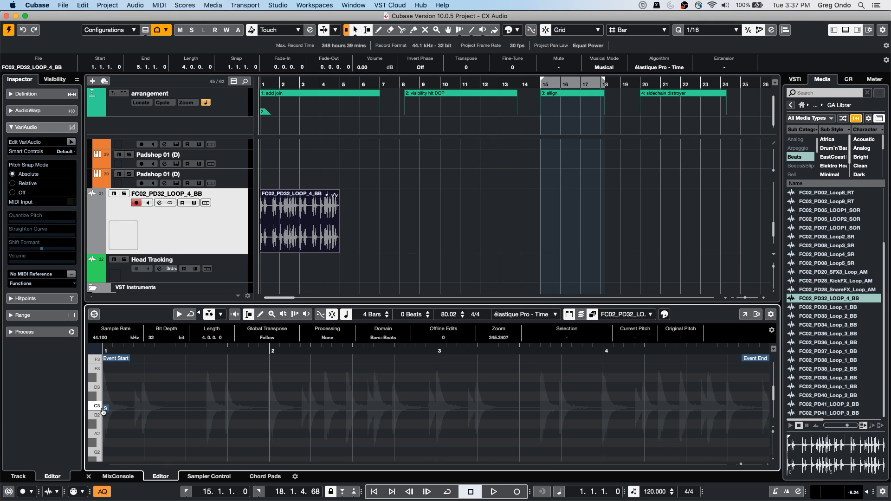
pyautogui.click(51, 94)
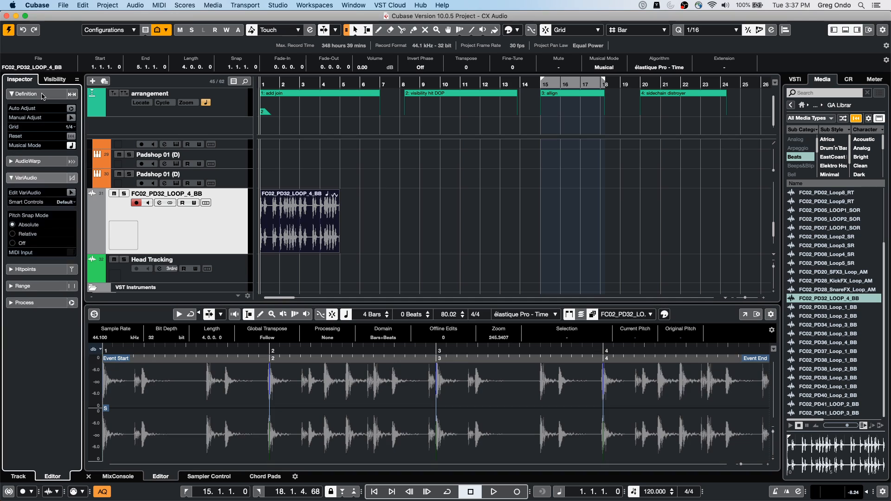
pyautogui.moveTo(106, 410)
pyautogui.mouseDown()
pyautogui.moveTo(308, 413)
pyautogui.moveTo(148, 425)
pyautogui.moveTo(216, 424)
pyautogui.moveTo(195, 409)
pyautogui.moveTo(214, 417)
pyautogui.moveTo(207, 413)
pyautogui.mouseUp()
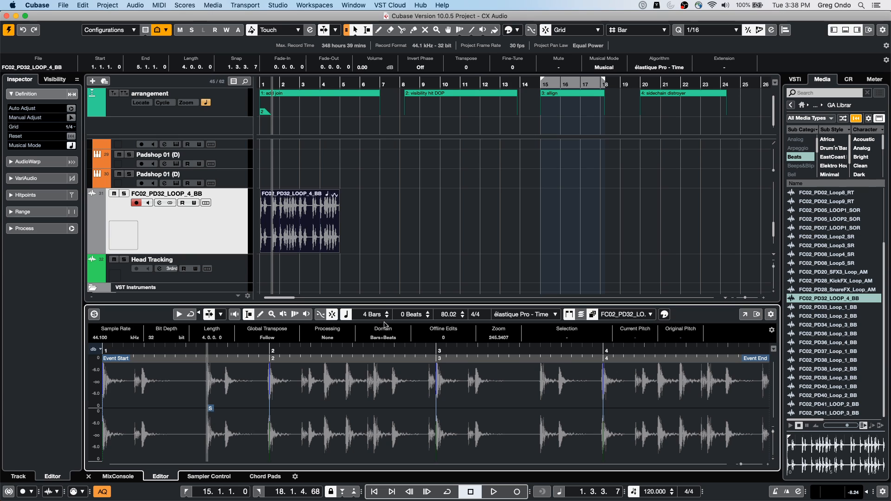
# Step: Move the drum loop event in the project so that its snap point lands on bar 4
pyautogui.moveTo(301, 235); pyautogui.dragTo(346, 241)
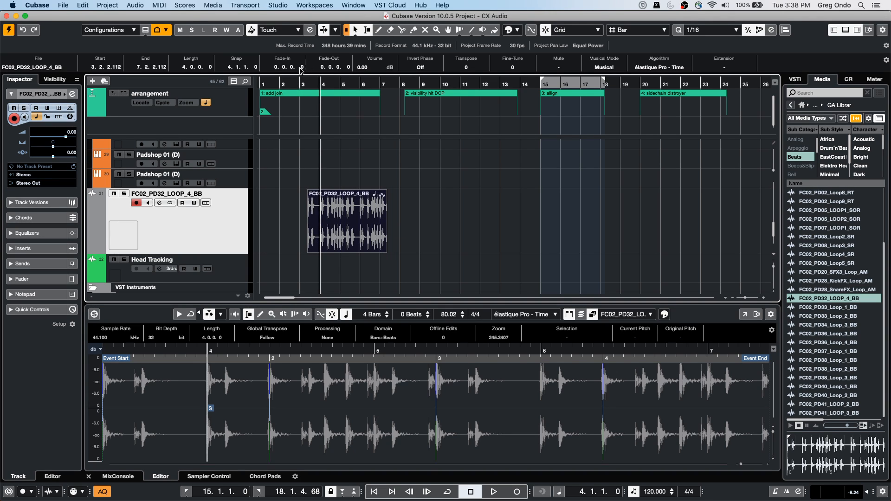
pyautogui.moveTo(301, 86); pyautogui.dragTo(302, 141)
pyautogui.moveTo(383, 229)
pyautogui.mouseDown()
pyautogui.moveTo(448, 232)
pyautogui.moveTo(475, 220)
pyautogui.moveTo(388, 230)
pyautogui.mouseUp()
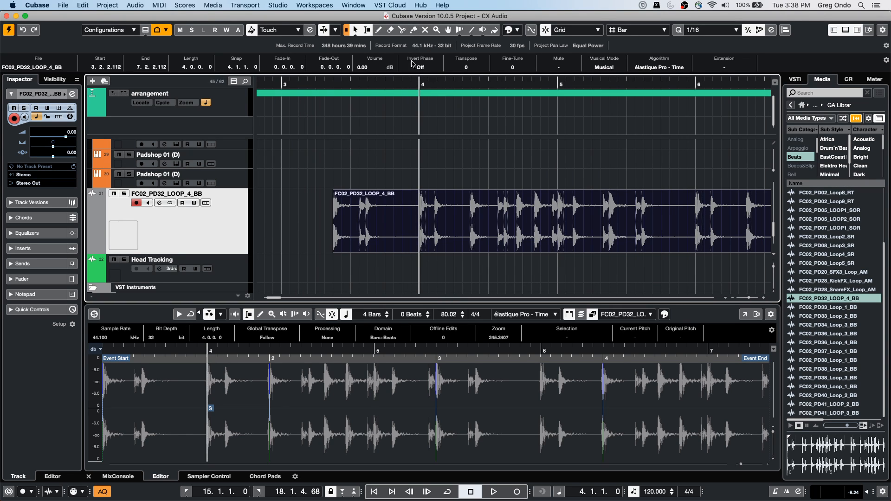
pyautogui.click(421, 219)
pyautogui.moveTo(457, 237); pyautogui.dragTo(473, 238)
# Step: Place the project cursor at bar 3 and move the drum loop event to the cursor
pyautogui.click(298, 84)
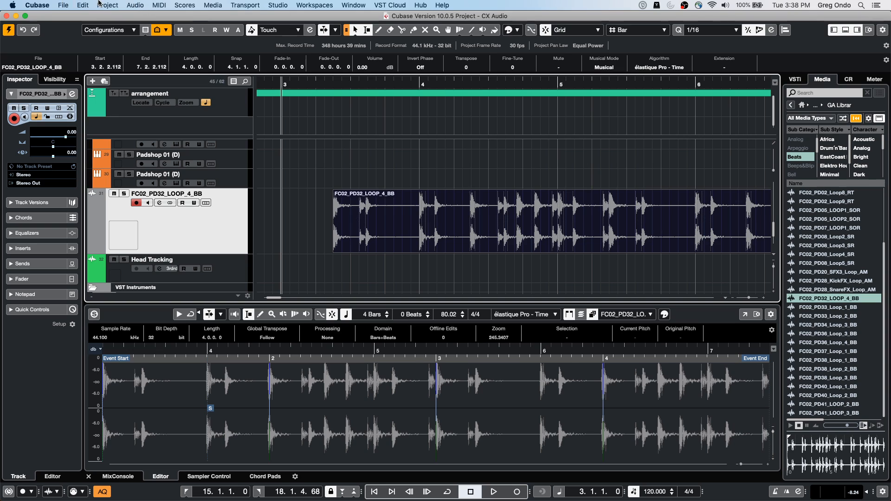
pyautogui.click(82, 5)
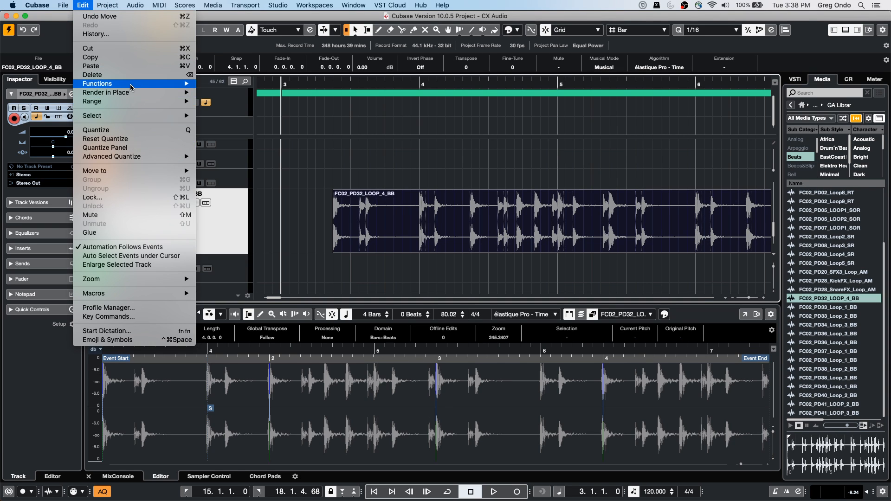
pyautogui.moveTo(130, 85)
pyautogui.moveTo(147, 119)
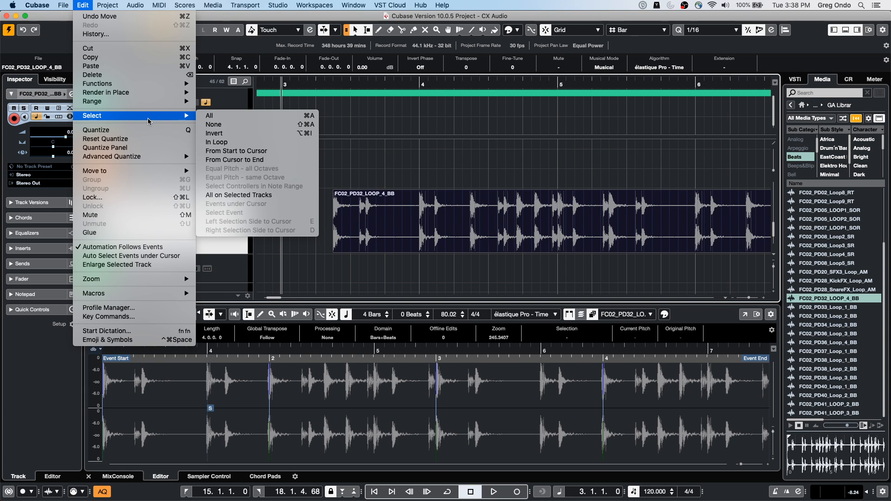
pyautogui.moveTo(142, 172)
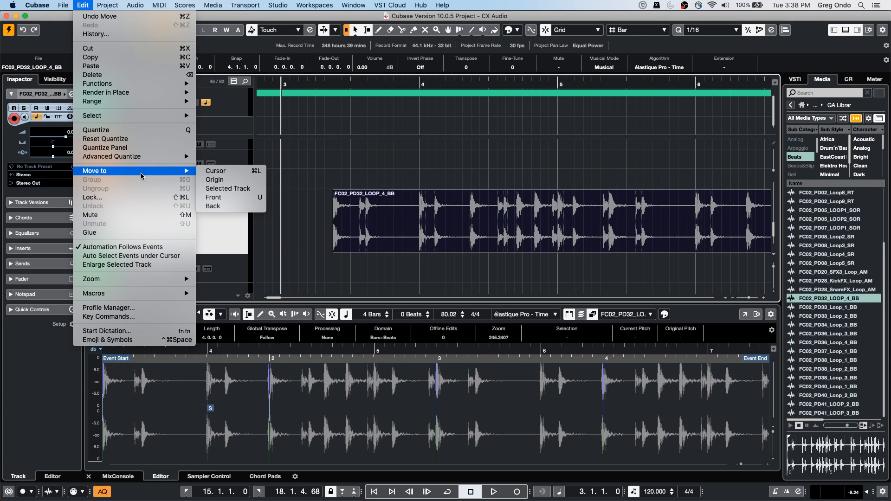
pyautogui.click(239, 175)
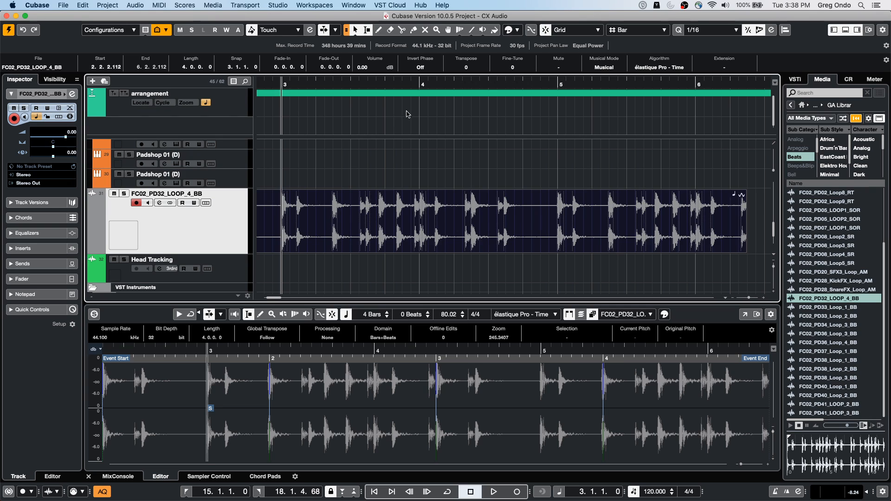
# Step: Place the project cursor at bar 2 and move the drum loop event to the cursor
pyautogui.moveTo(265, 85); pyautogui.dragTo(237, 72)
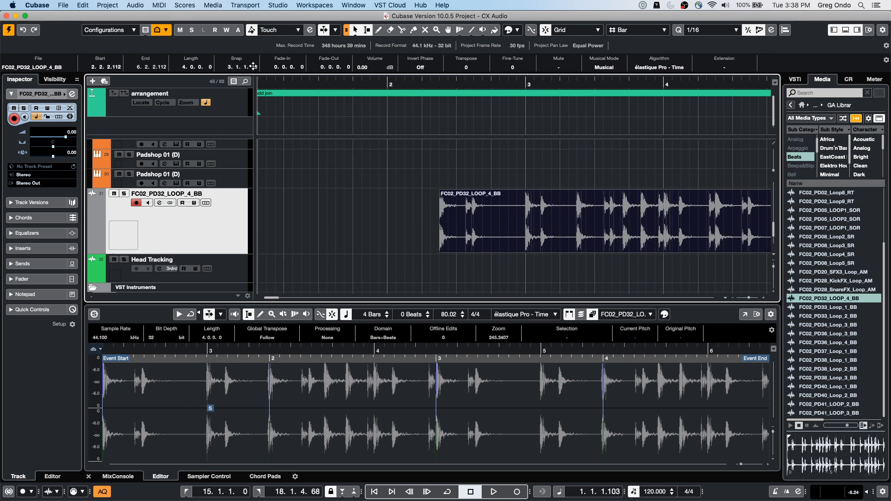
pyautogui.moveTo(364, 84); pyautogui.dragTo(335, 89)
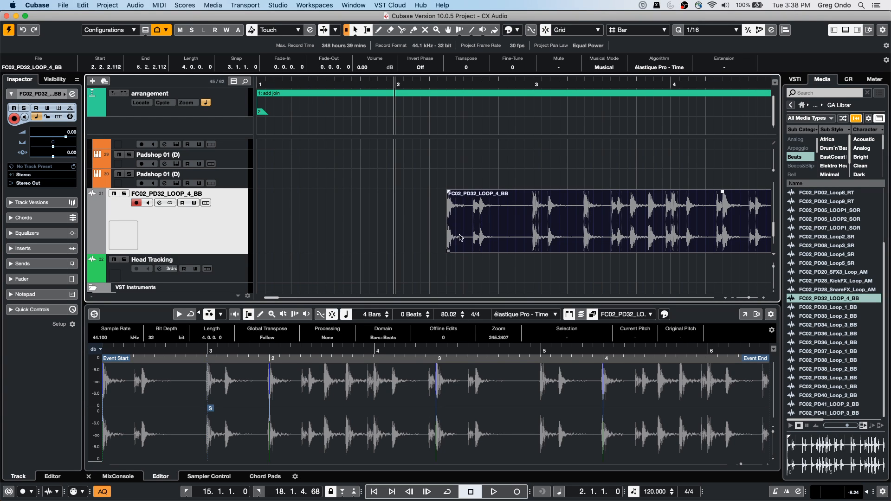
pyautogui.click(91, 4)
pyautogui.moveTo(190, 171)
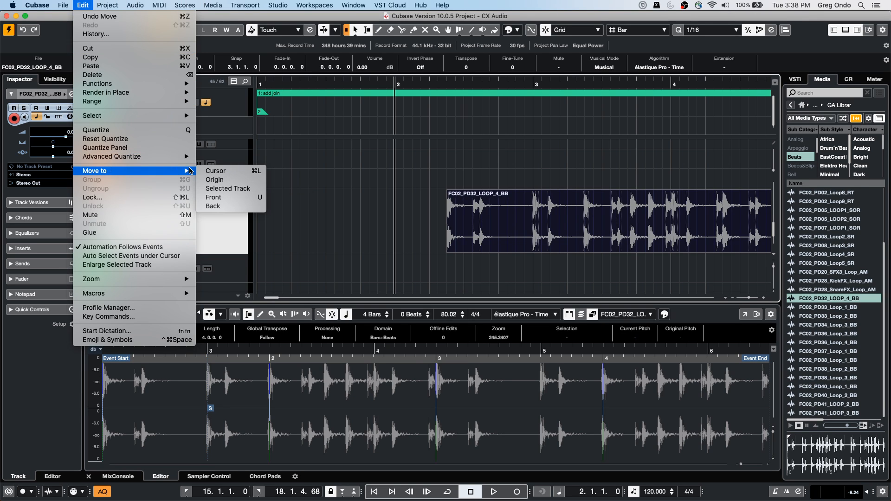
pyautogui.click(214, 171)
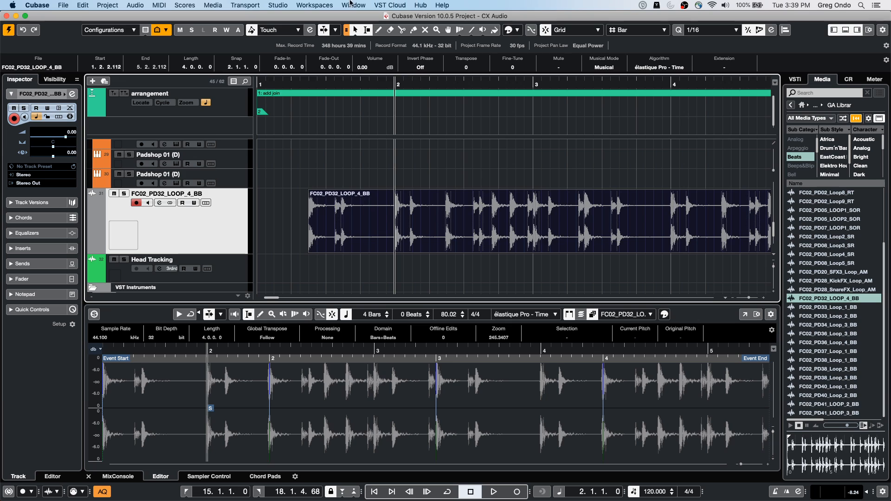
# Step: Open the Studio Setup and add another Generic Remote device
pyautogui.click(278, 6)
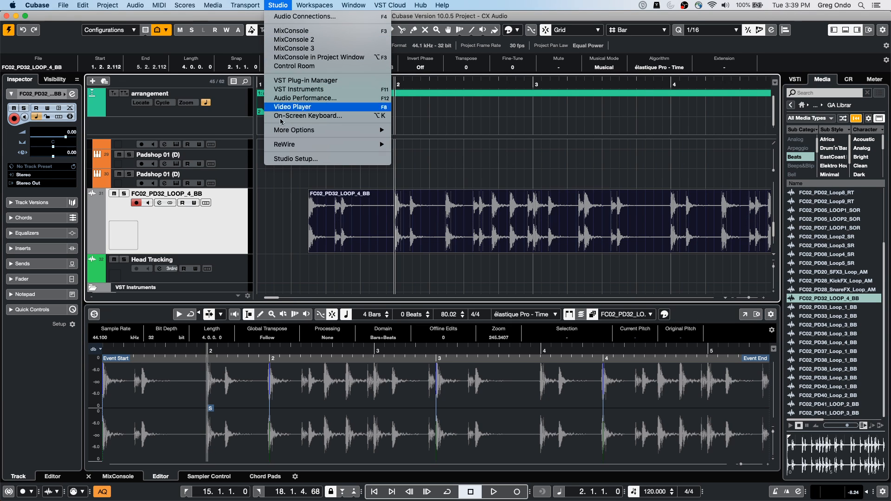
pyautogui.click(293, 159)
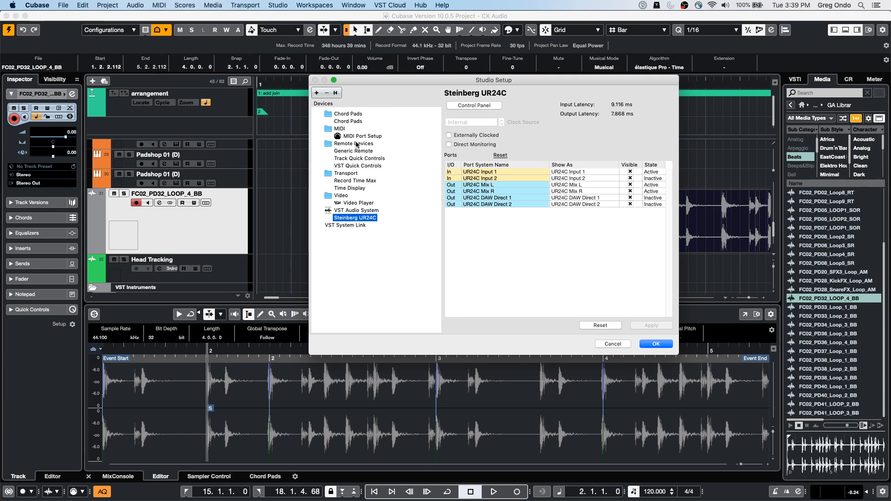
pyautogui.click(370, 136)
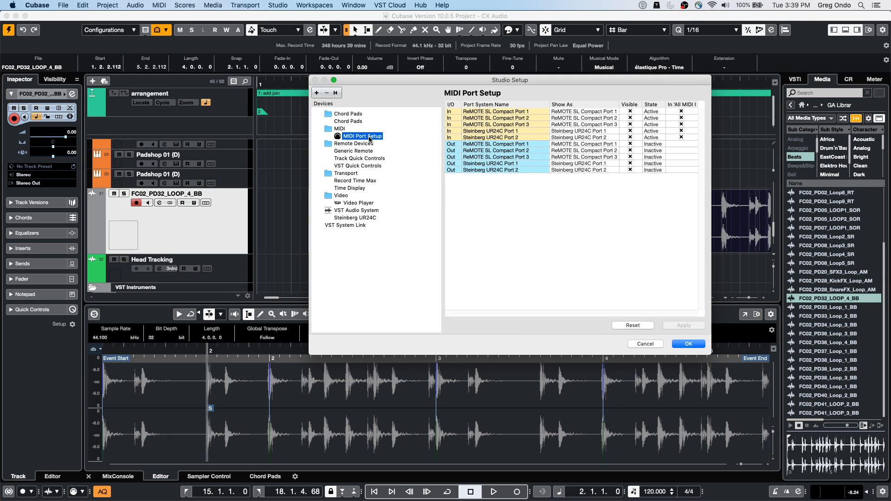
pyautogui.click(317, 93)
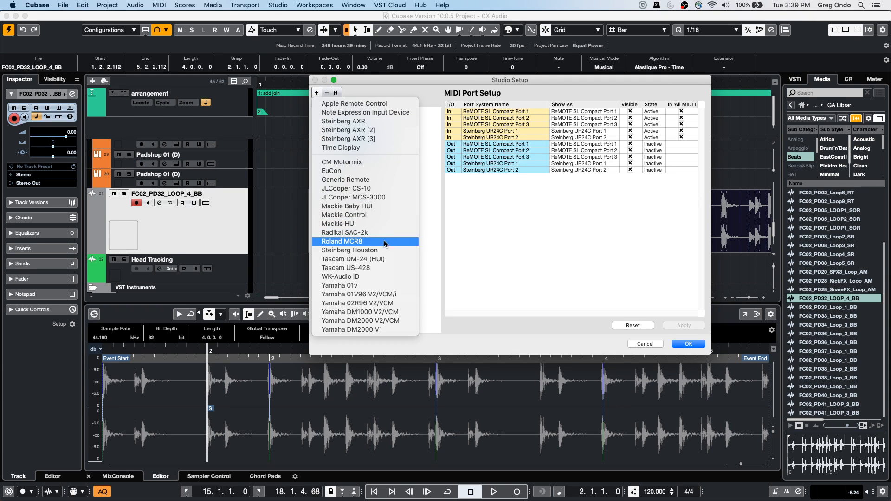
pyautogui.click(389, 180)
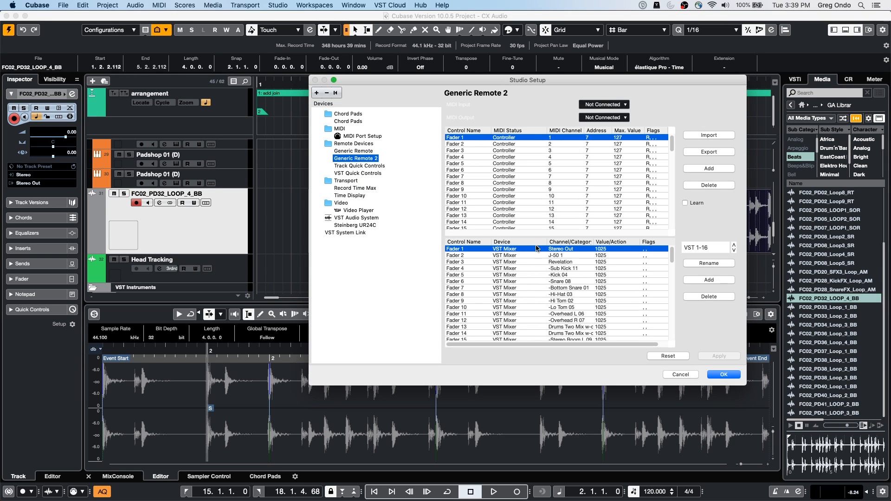
# Step: Assign Fader 1 of the new Generic Remote to the VST Mixer's Stereo Out channel with Volume as its action
pyautogui.click(514, 248)
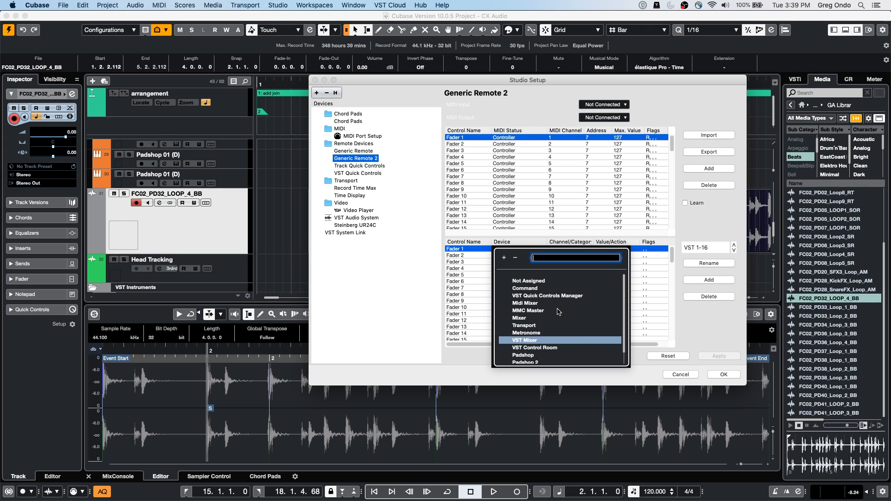
pyautogui.scroll(-2, 566, 326)
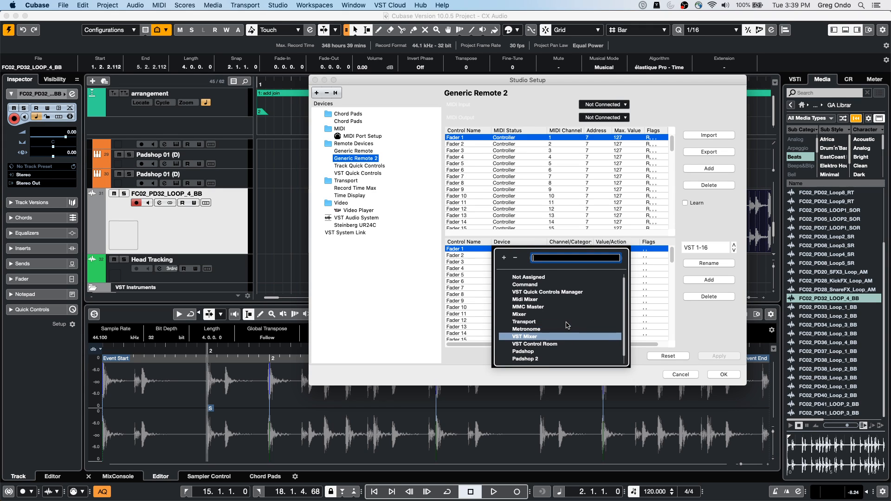
pyautogui.scroll(2, 567, 325)
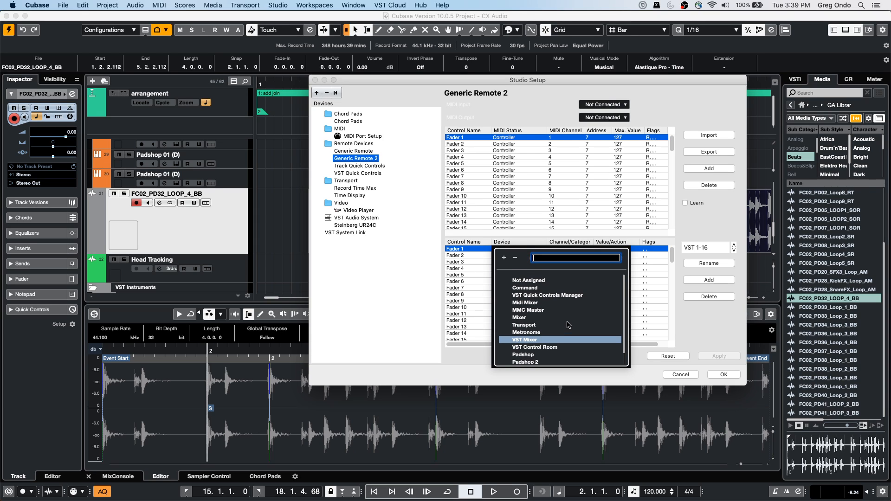
pyautogui.click(536, 340)
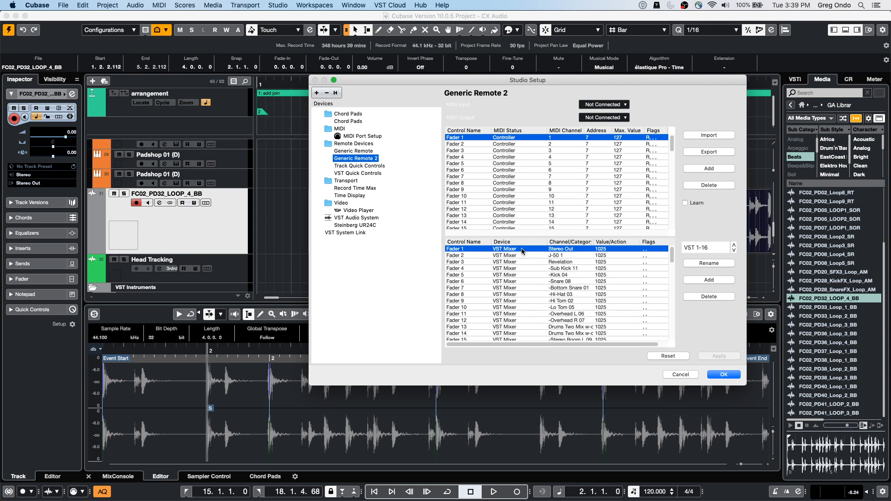
pyautogui.click(564, 250)
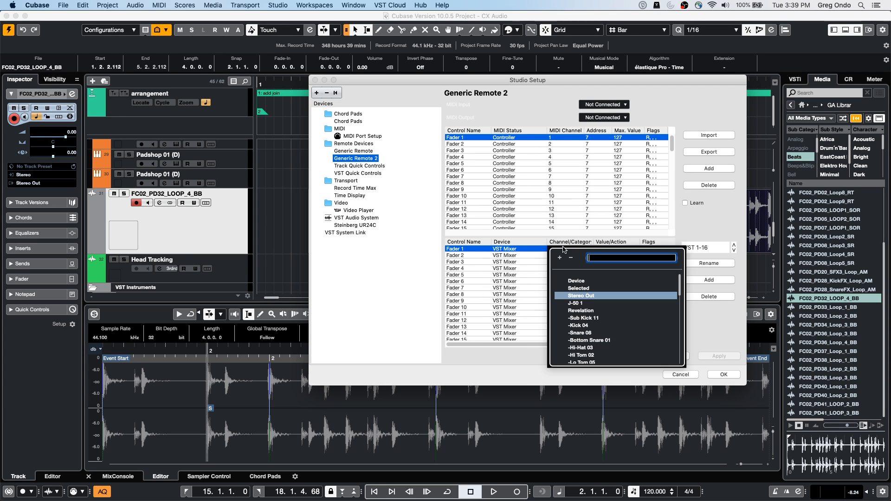
pyautogui.click(599, 296)
pyautogui.click(610, 249)
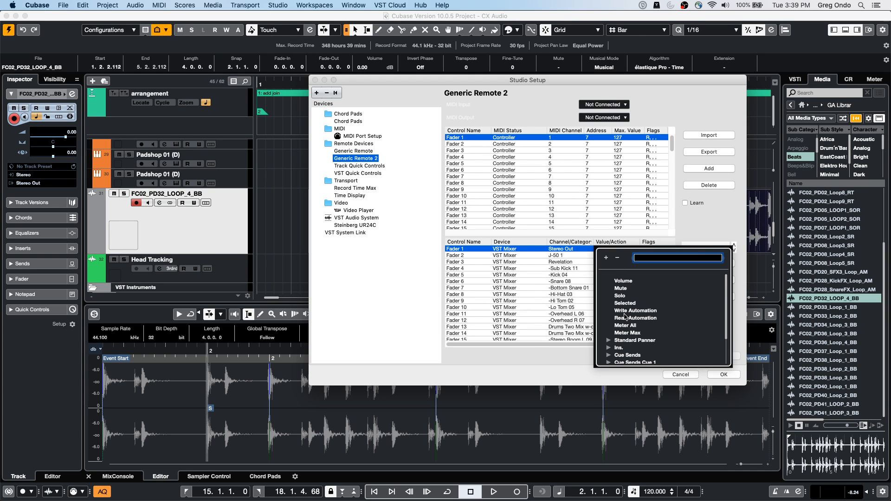
pyautogui.scroll(-1, 624, 320)
pyautogui.scroll(-4, 625, 320)
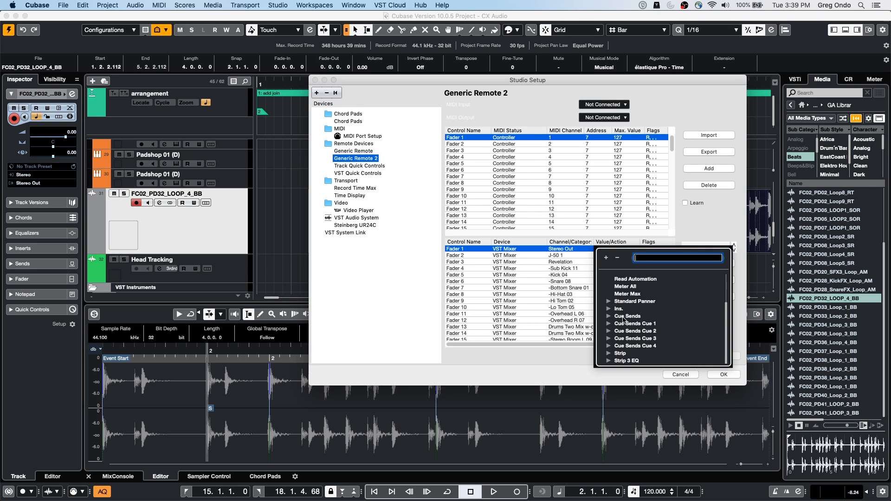
pyautogui.scroll(1, 624, 320)
pyautogui.scroll(5, 622, 321)
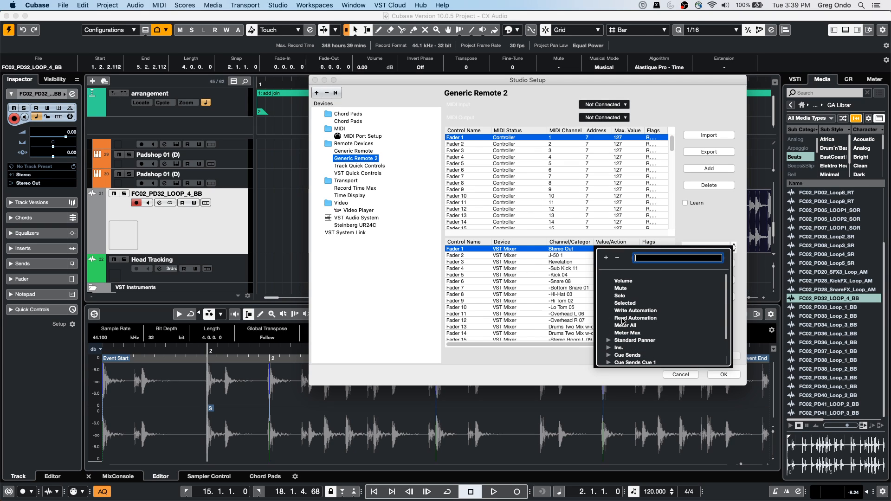
pyautogui.click(624, 281)
# Step: Assign Fader 1 to the VST Control Room device's Control Room channel with Volume as its action, and confirm the studio setup
pyautogui.click(512, 250)
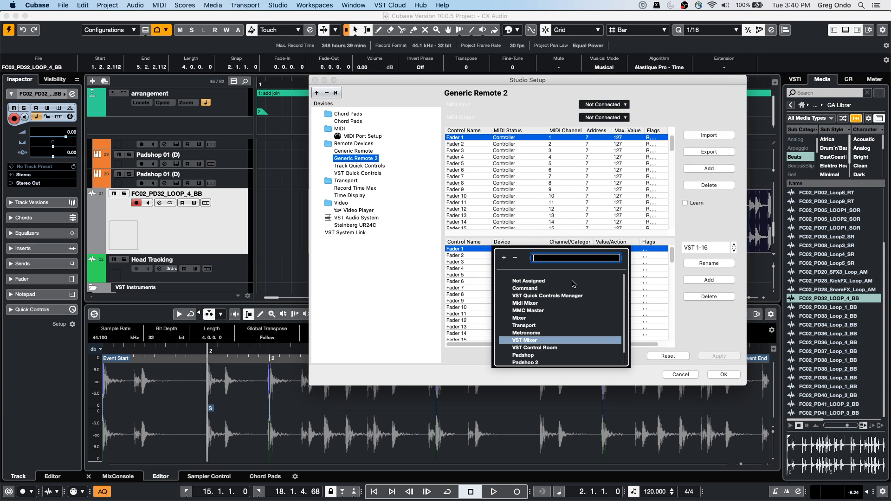
pyautogui.click(538, 348)
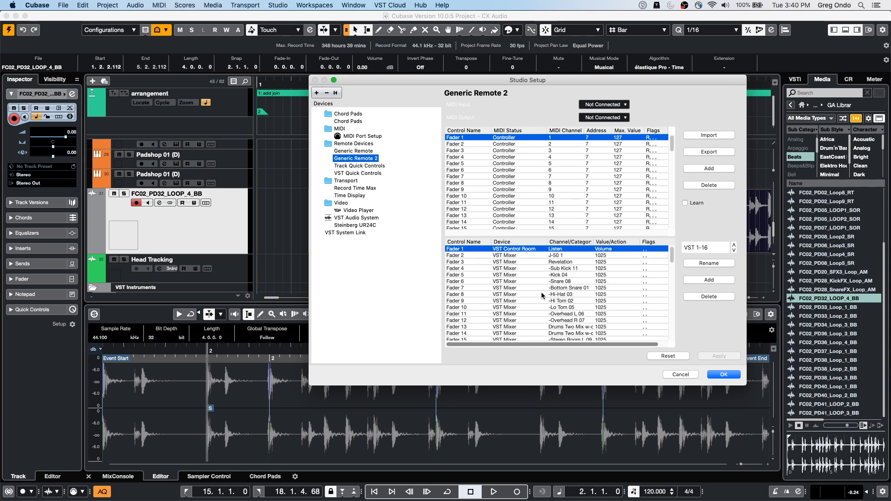
pyautogui.click(566, 250)
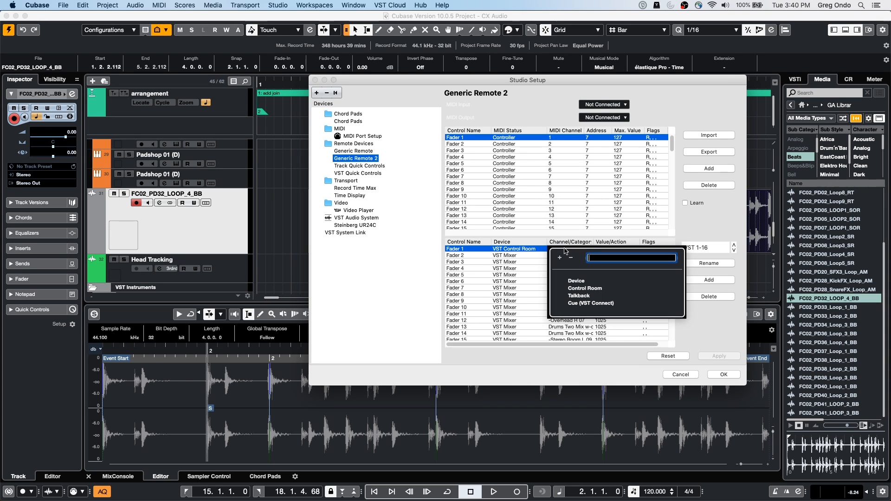
pyautogui.click(585, 288)
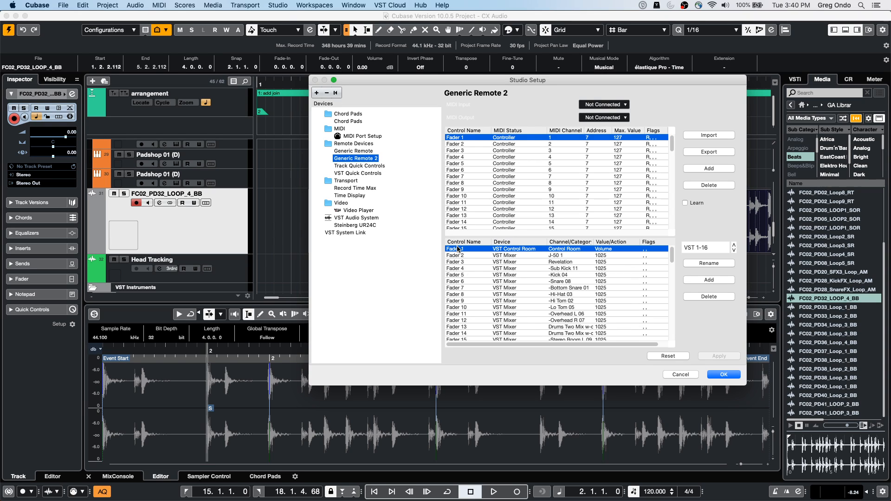
pyautogui.click(511, 249)
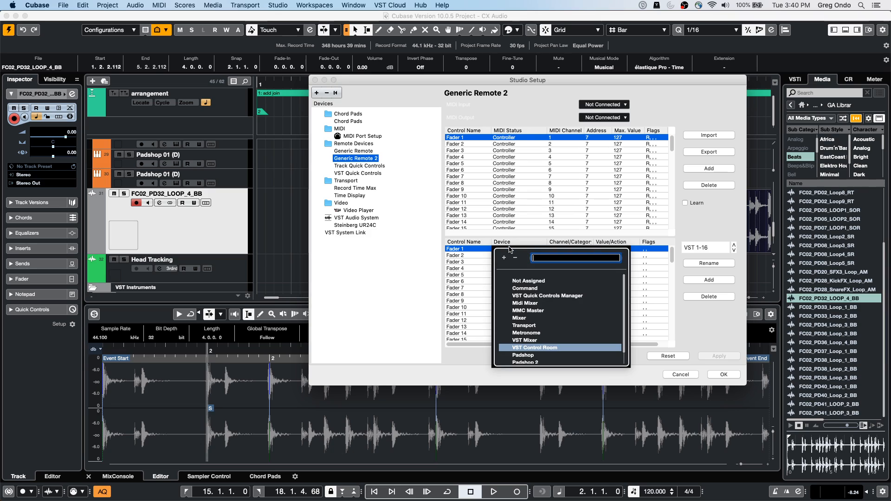
pyautogui.click(536, 349)
pyautogui.click(571, 249)
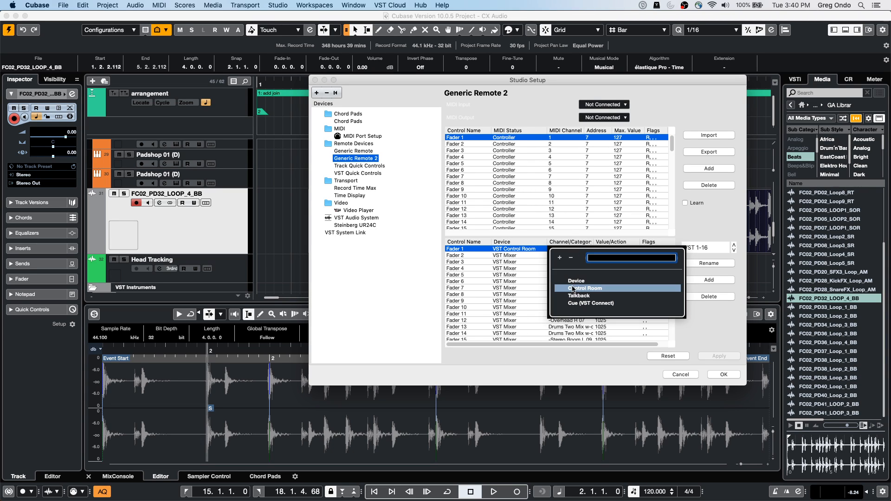
pyautogui.click(578, 290)
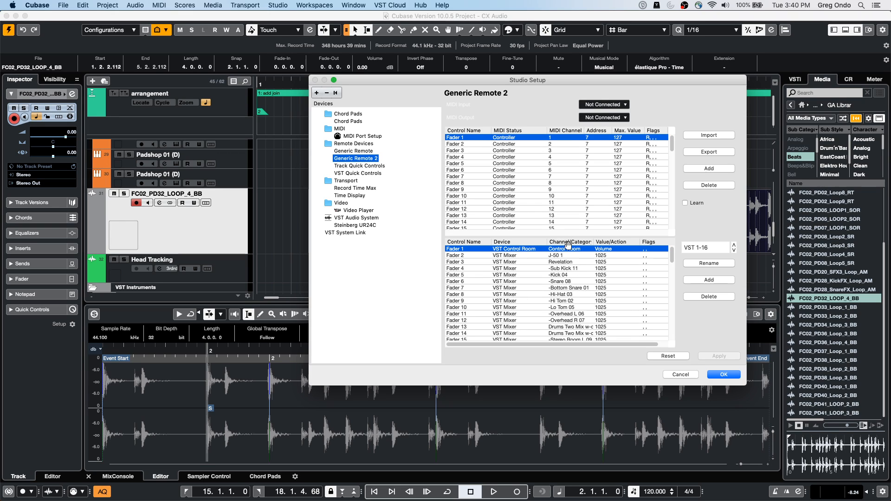
pyautogui.click(617, 249)
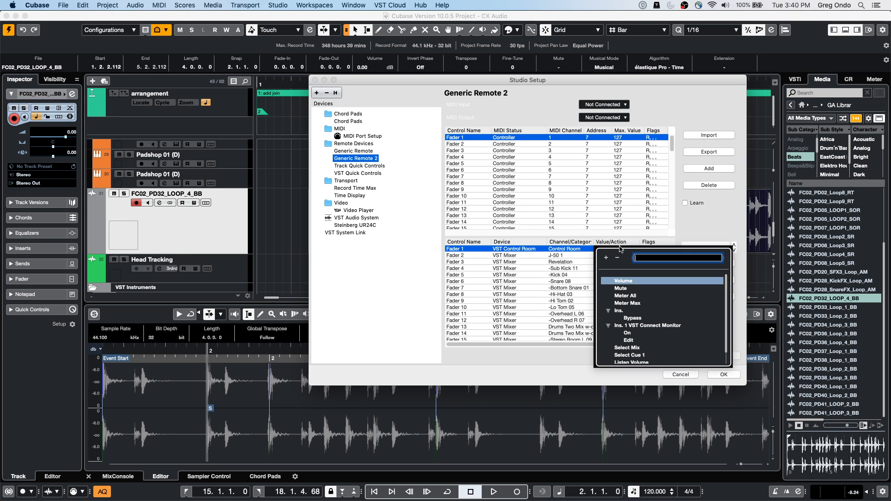
pyautogui.click(567, 247)
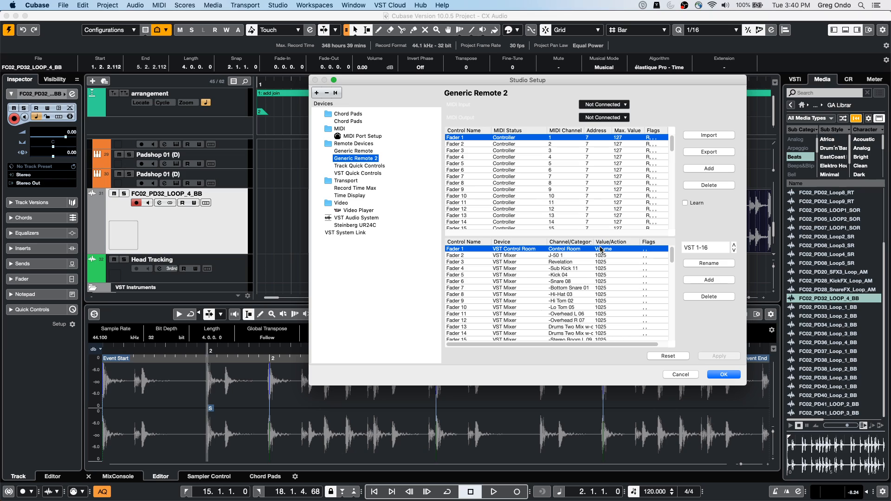
pyautogui.click(603, 249)
pyautogui.click(625, 279)
pyautogui.click(723, 375)
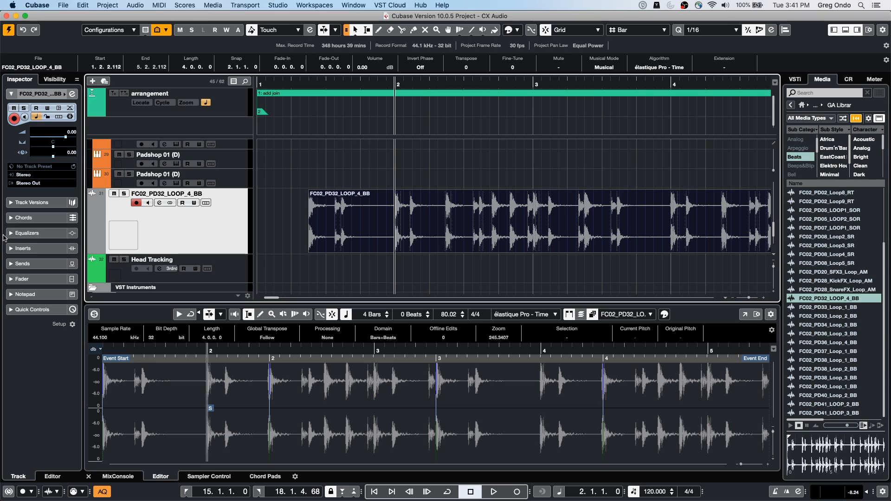
# Step: Load the Magneto II distortion effect in the first insert slot of the FC02_PD32_LOOP_4_BB track
pyautogui.click(9, 249)
pyautogui.click(49, 171)
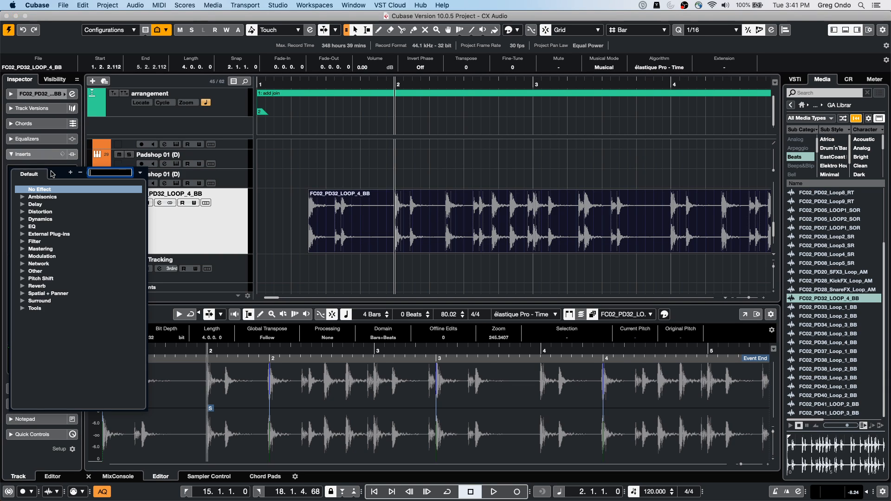
pyautogui.click(23, 212)
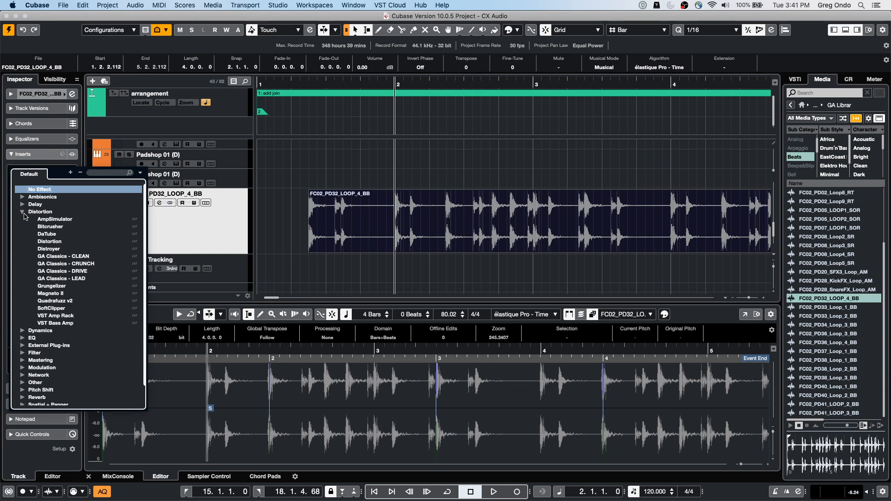
pyautogui.click(58, 294)
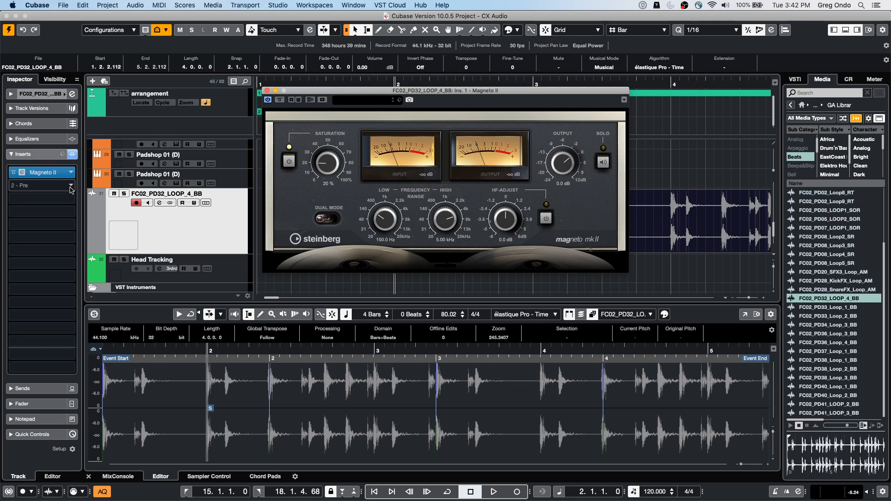
# Step: Open the drum loop track's channel settings, activate Magneto II in the channel strip's saturation module, and show the available saturation types
pyautogui.click(277, 5)
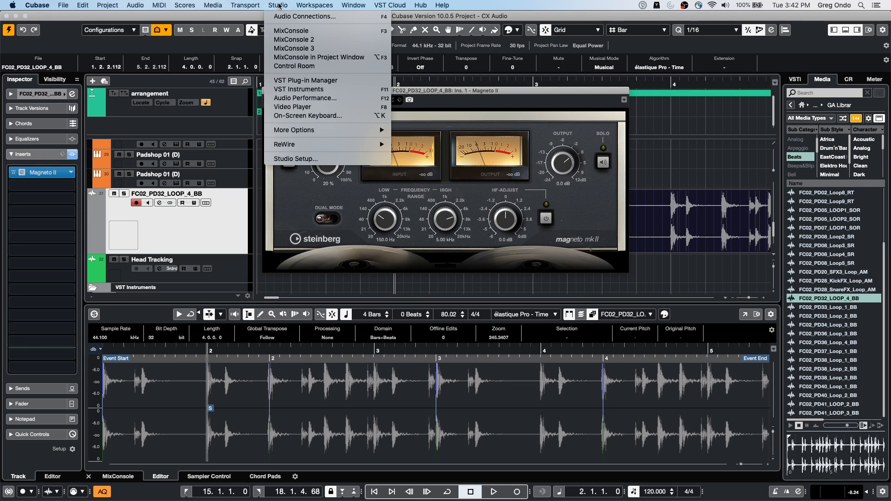
pyautogui.click(216, 240)
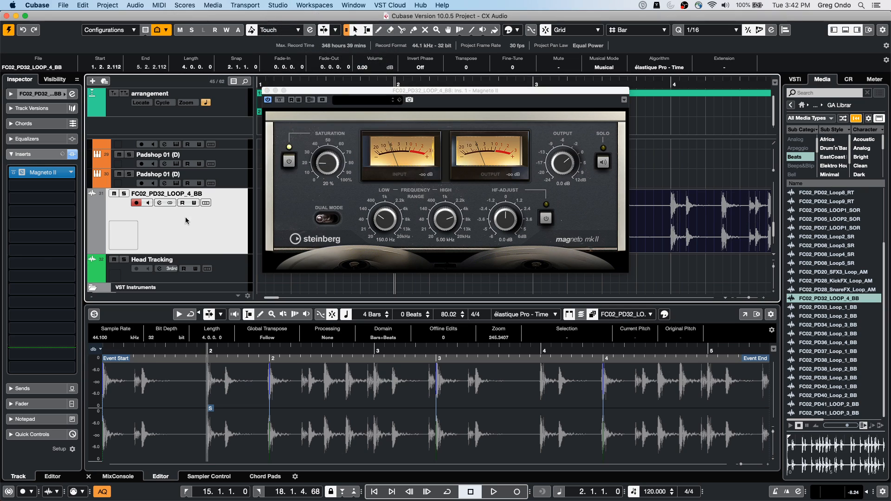
pyautogui.click(159, 203)
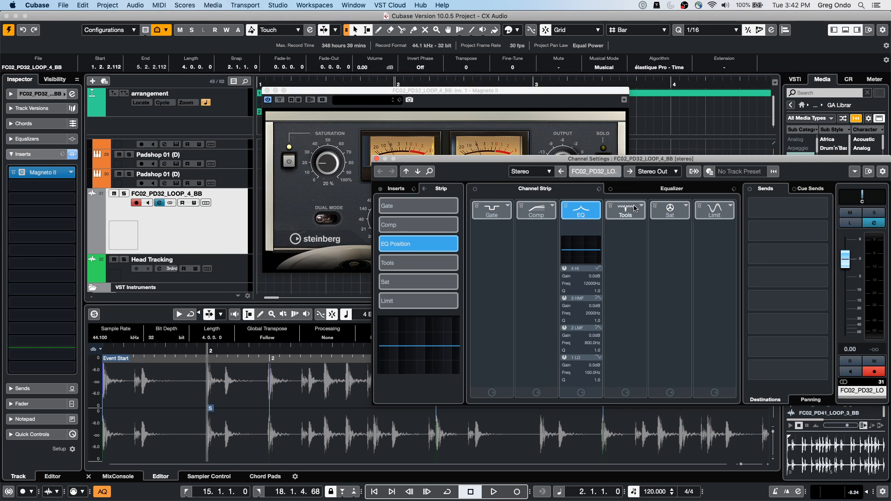
pyautogui.click(681, 208)
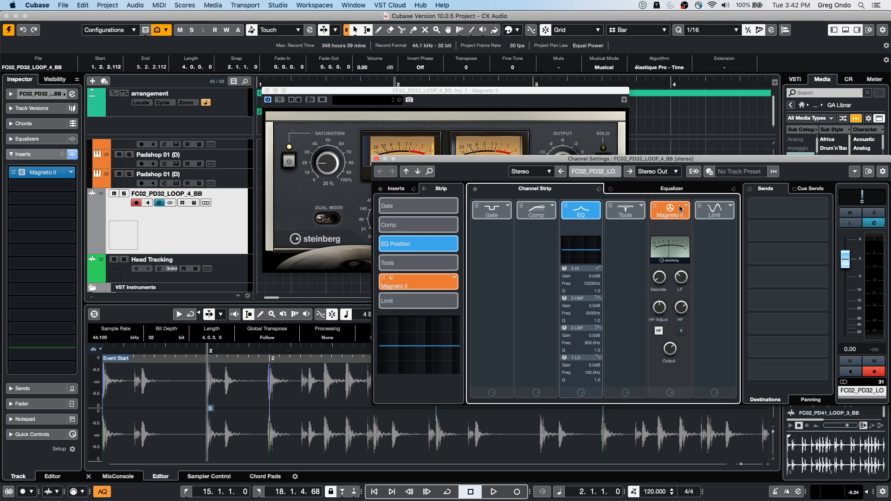
pyautogui.click(685, 208)
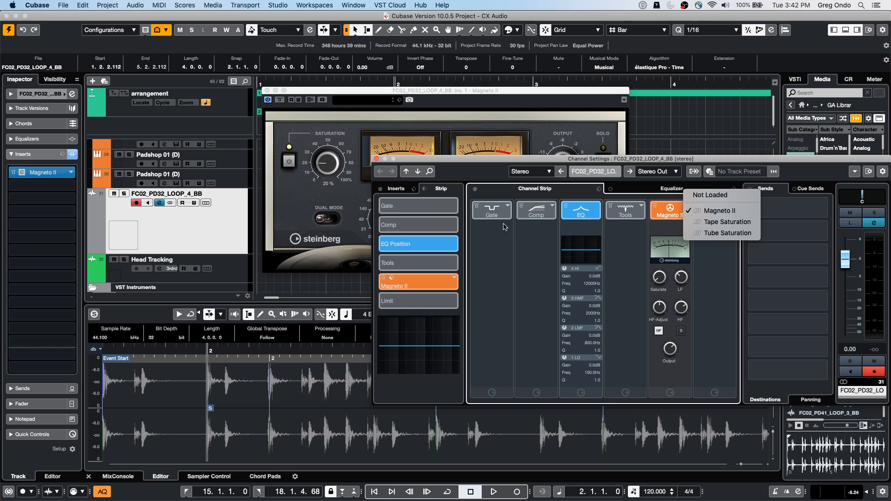
# Step: Search the effects list for "tube" and load DaTube in the first insert slot of the FC02_PD32_LOOP_4_BB track
pyautogui.click(70, 175)
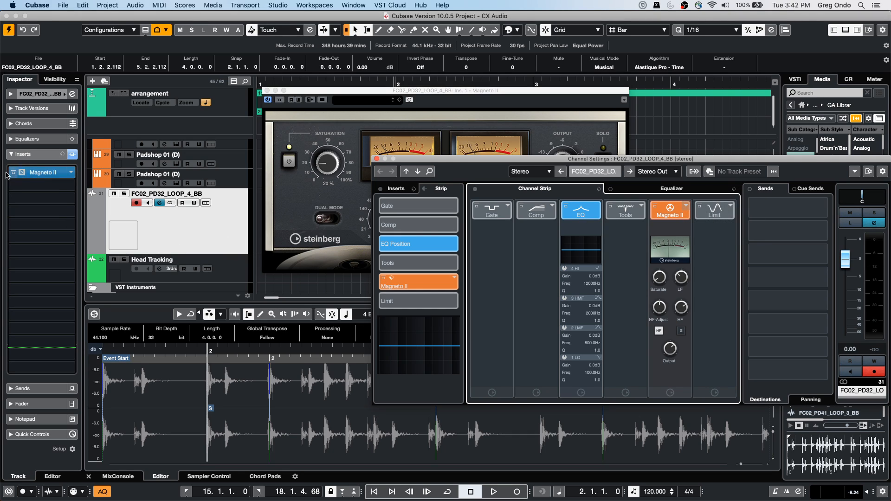
pyautogui.click(70, 173)
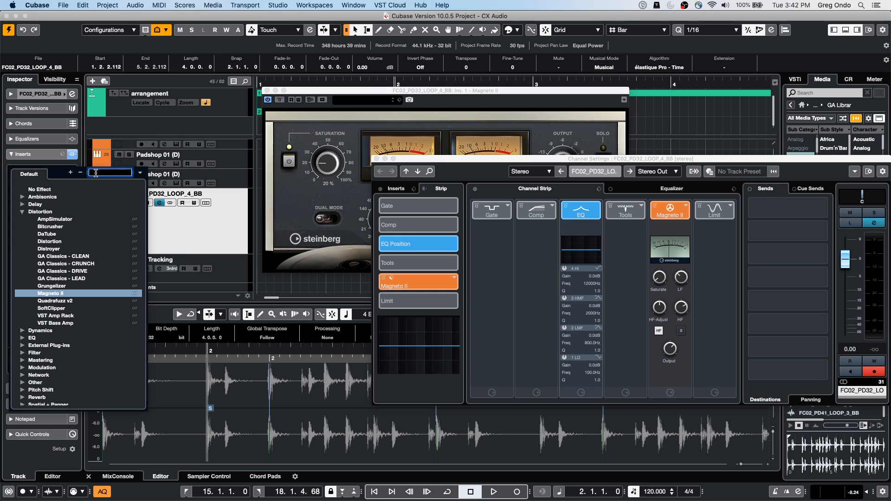
pyautogui.write('am')
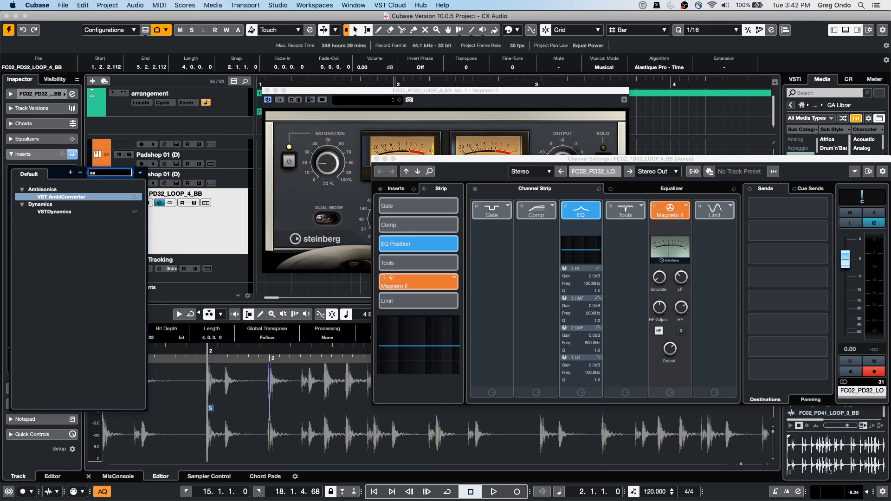
pyautogui.press('BackSpace')
pyautogui.press('BackSpace')
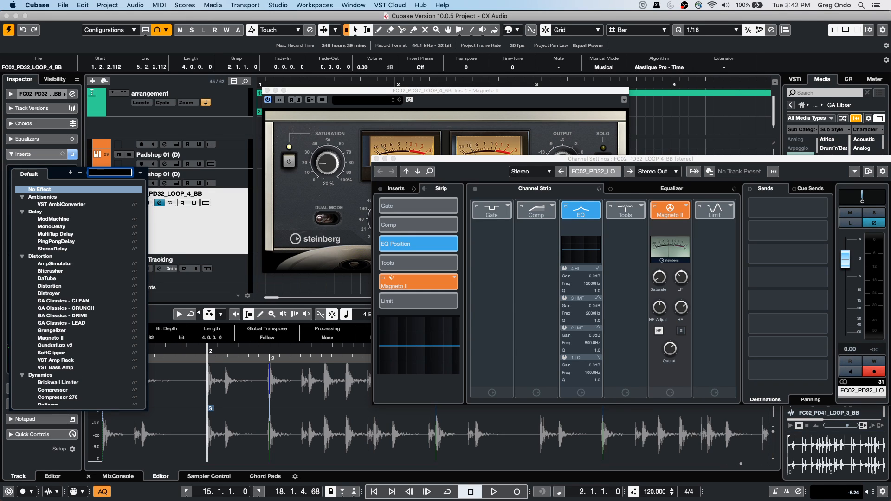
pyautogui.write('t')
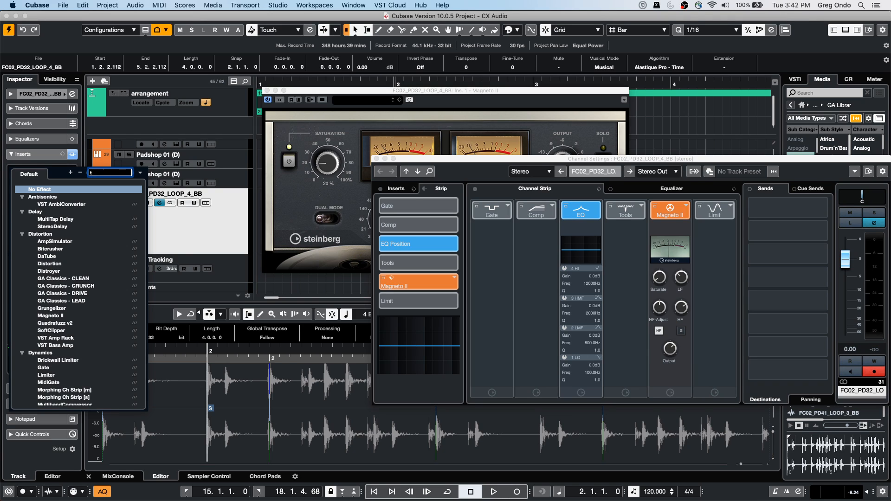
pyautogui.write('ube')
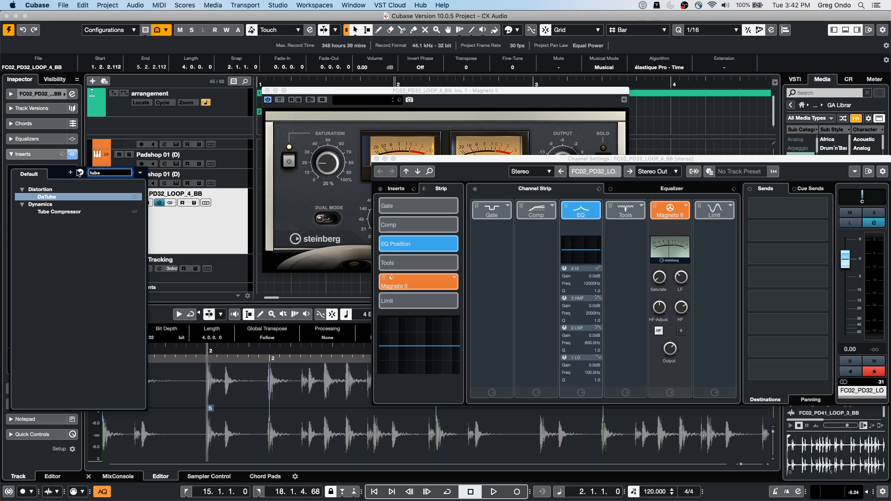
pyautogui.click(55, 196)
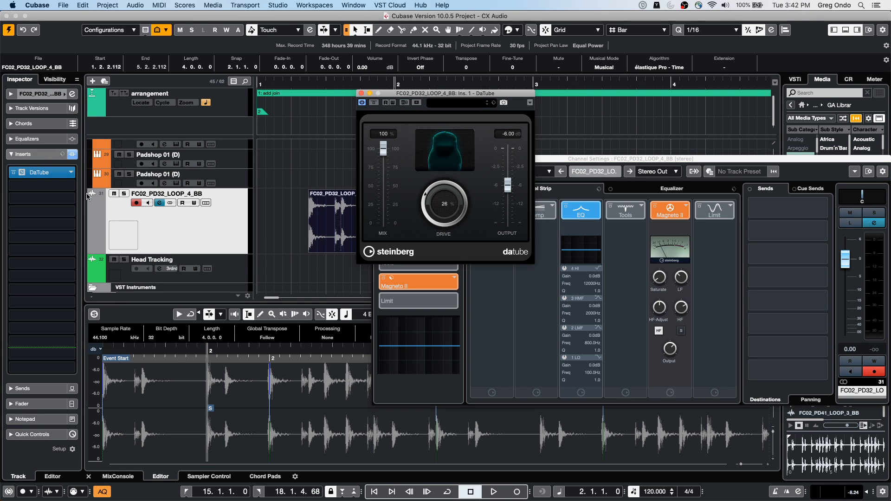
# Step: Replace DaTube with the Magneto II distortion effect in the first insert slot, and close the plug-in window
pyautogui.click(70, 173)
pyautogui.click(71, 174)
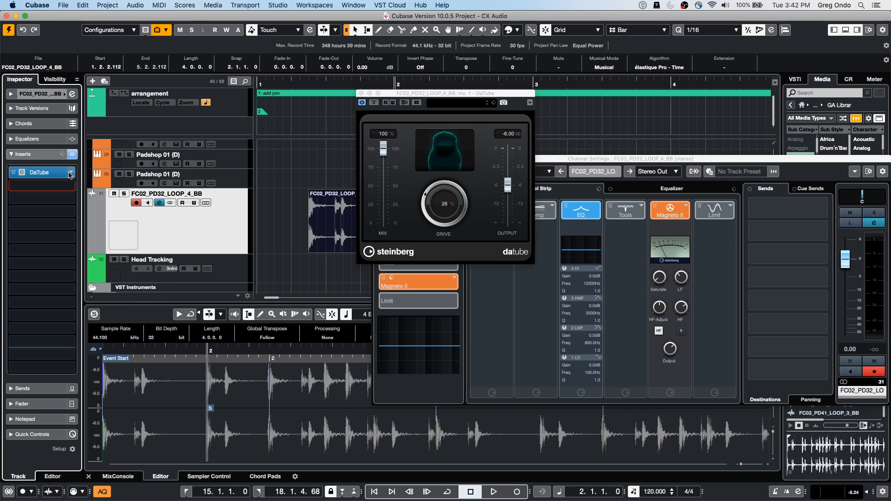
pyautogui.click(70, 174)
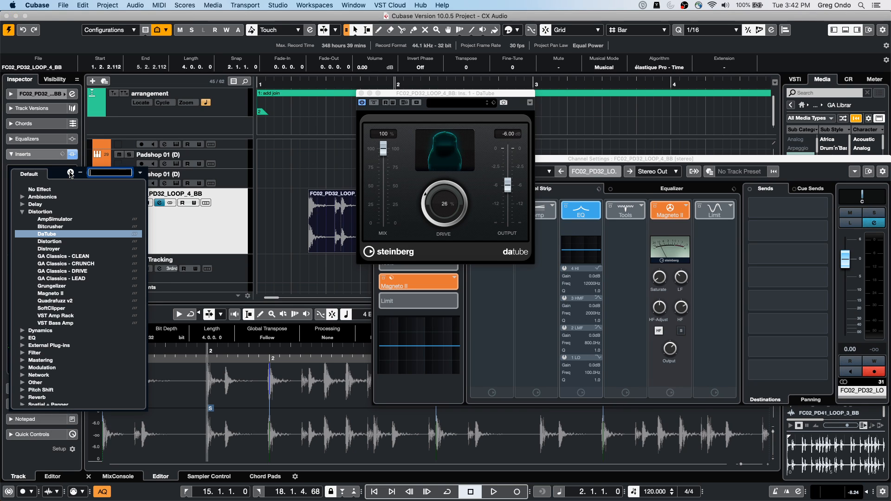
pyautogui.click(50, 294)
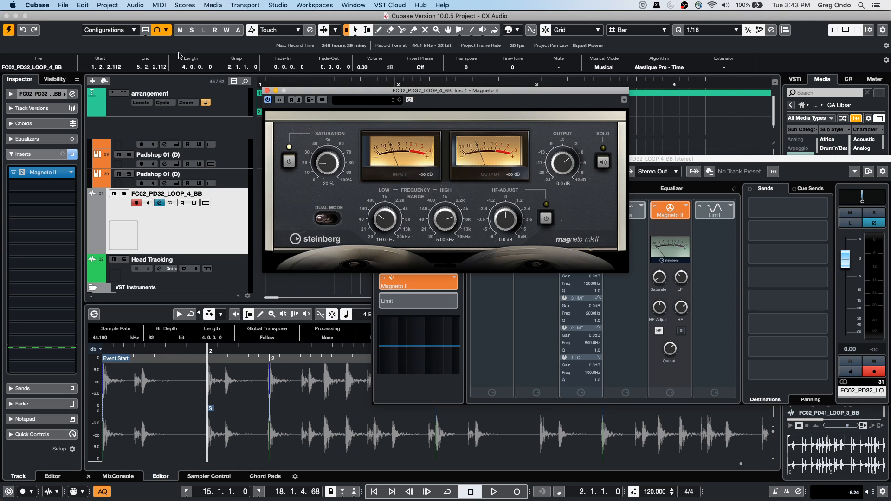
pyautogui.click(267, 90)
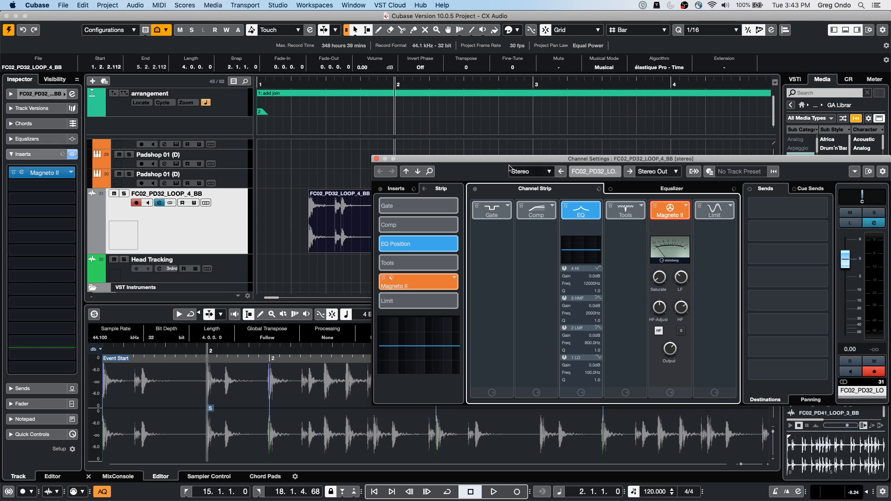
# Step: Load the MultibandCompressor dynamics effect in the second insert slot of the FC02_PD32_LOOP_4_BB track
pyautogui.click(212, 246)
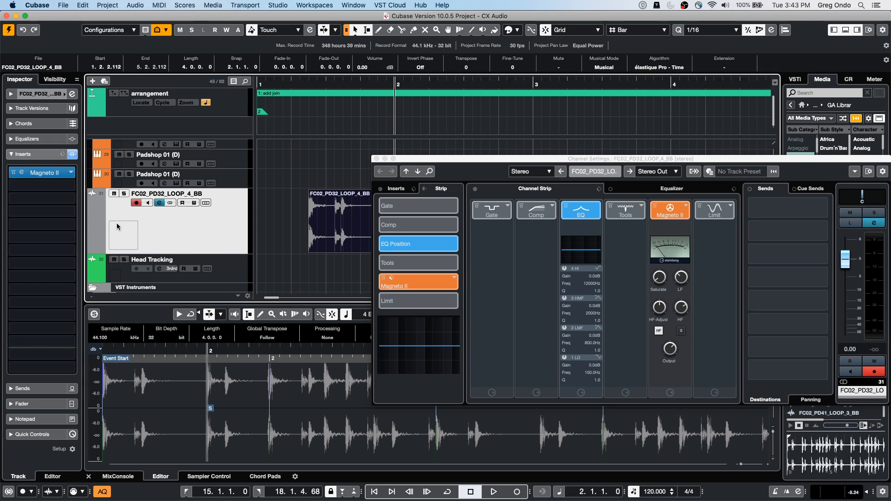
pyautogui.click(72, 187)
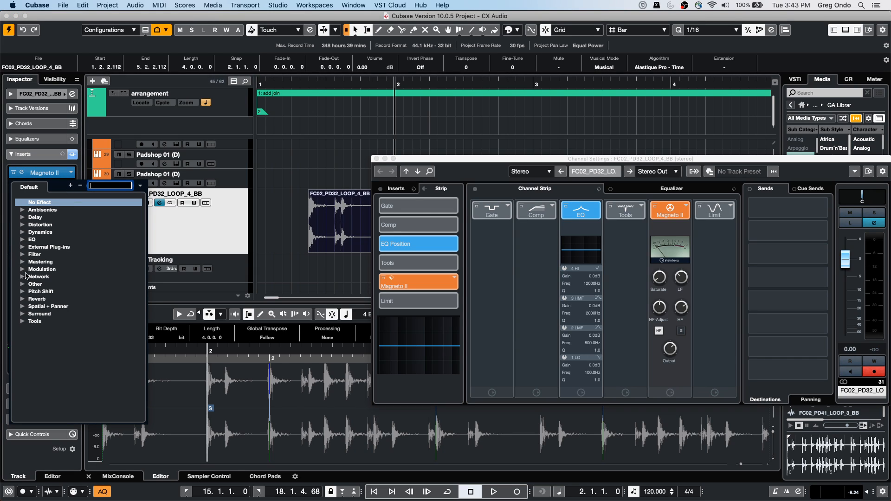
pyautogui.click(23, 232)
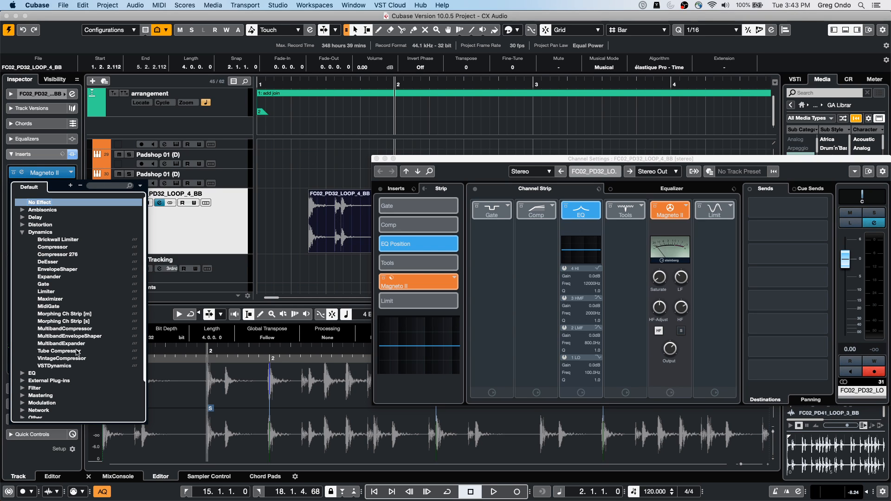
pyautogui.click(87, 329)
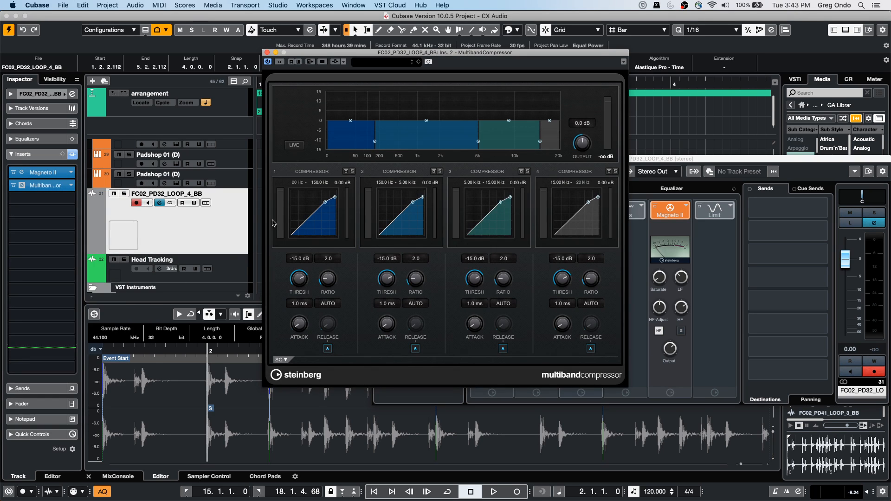
# Step: Set band 1 to a -29.1 dB threshold and 3.3 ratio, and move the first two crossovers to 200.9 Hz and 3.96 kHz
pyautogui.moveTo(325, 202); pyautogui.dragTo(338, 200)
pyautogui.moveTo(328, 280); pyautogui.dragTo(328, 277)
pyautogui.moveTo(377, 142)
pyautogui.mouseDown()
pyautogui.moveTo(408, 142)
pyautogui.moveTo(380, 142)
pyautogui.mouseUp()
pyautogui.moveTo(479, 142); pyautogui.dragTo(467, 144)
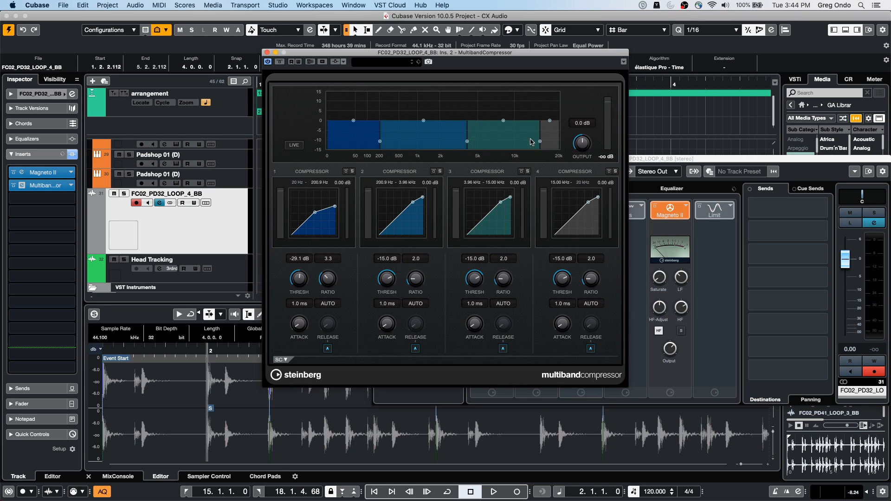
# Step: Move the highest crossover to 10.64 kHz, raise the gain of bands 1, 3 and 4, and set band 2's gain to -4.4 dB
pyautogui.moveTo(540, 142); pyautogui.dragTo(493, 111)
pyautogui.moveTo(420, 125); pyautogui.dragTo(420, 138)
pyautogui.moveTo(351, 125); pyautogui.dragTo(351, 122)
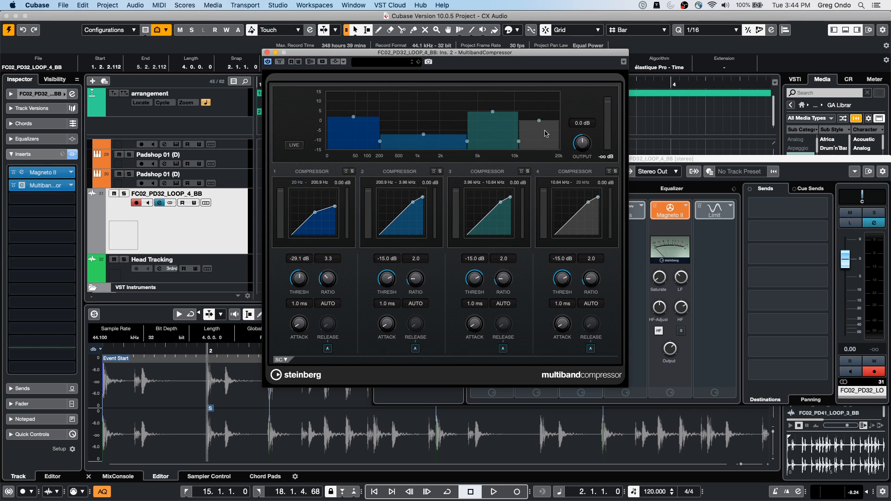
pyautogui.moveTo(539, 121)
pyautogui.mouseDown()
pyautogui.moveTo(543, 103)
pyautogui.moveTo(543, 119)
pyautogui.mouseUp()
pyautogui.moveTo(423, 134); pyautogui.dragTo(424, 128)
# Step: Set the threshold of band 2 to -20.4 dB and band 3 to -29.1 dB, and turn off auto release for band 1
pyautogui.moveTo(413, 203); pyautogui.dragTo(409, 205)
pyautogui.moveTo(501, 200); pyautogui.dragTo(490, 212)
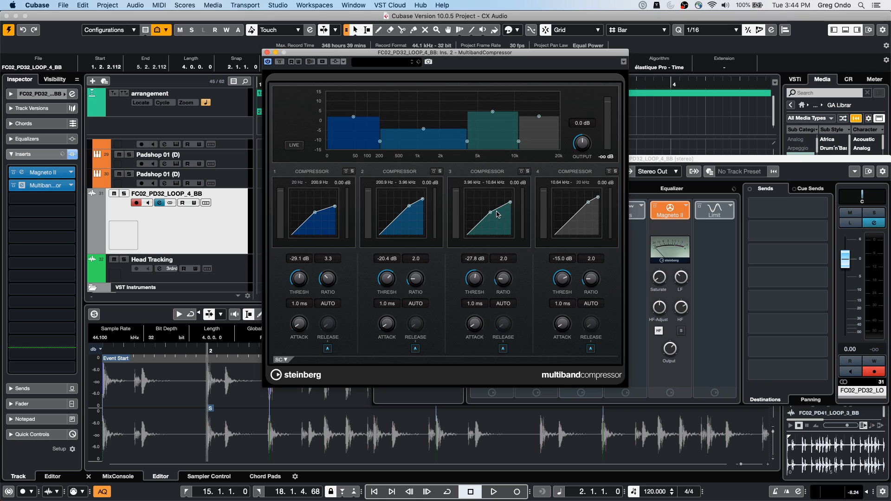
pyautogui.click(328, 349)
# Step: Show the multiband compressor's side-chain section and enable the side-chain for bands 1 and 3
pyautogui.click(279, 359)
pyautogui.click(298, 418)
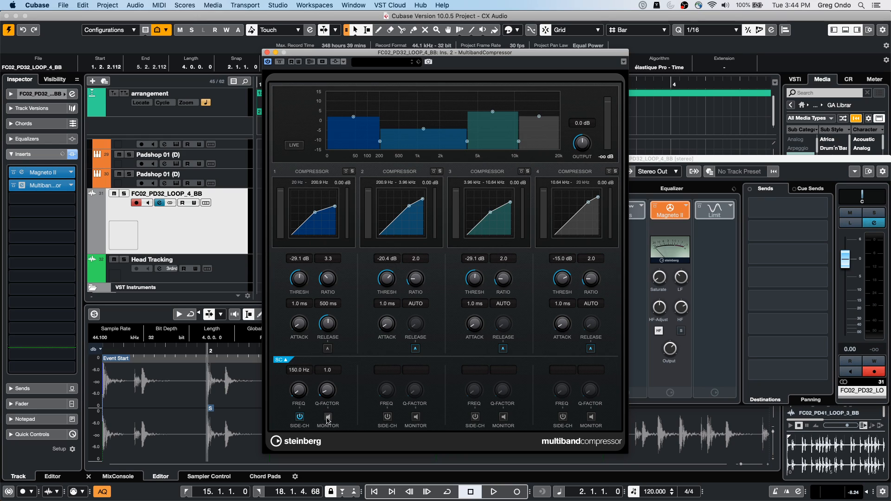
pyautogui.click(475, 417)
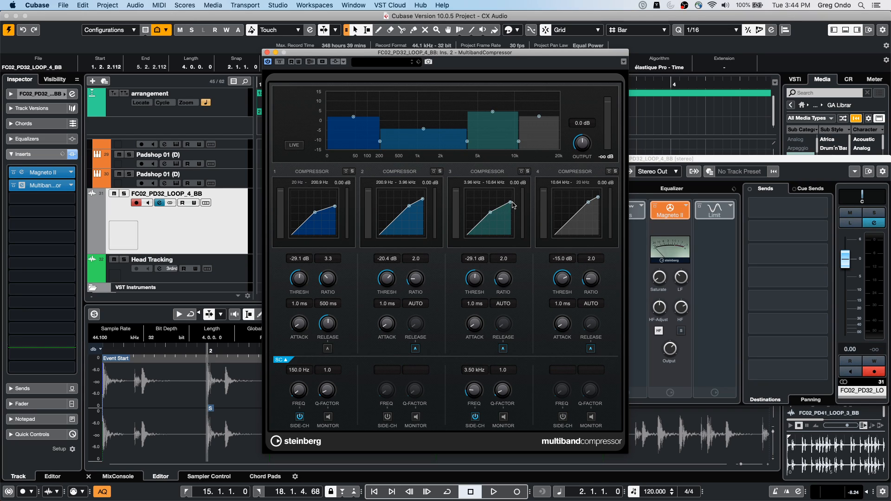
# Step: Set band 3's threshold to -59.8 dB, and give band 2 a -30.3 dB threshold, 2.8 ratio and 18.5 ms attack
pyautogui.moveTo(492, 214)
pyautogui.mouseDown()
pyautogui.moveTo(487, 201)
pyautogui.moveTo(483, 221)
pyautogui.mouseUp()
pyautogui.moveTo(473, 287); pyautogui.dragTo(472, 304)
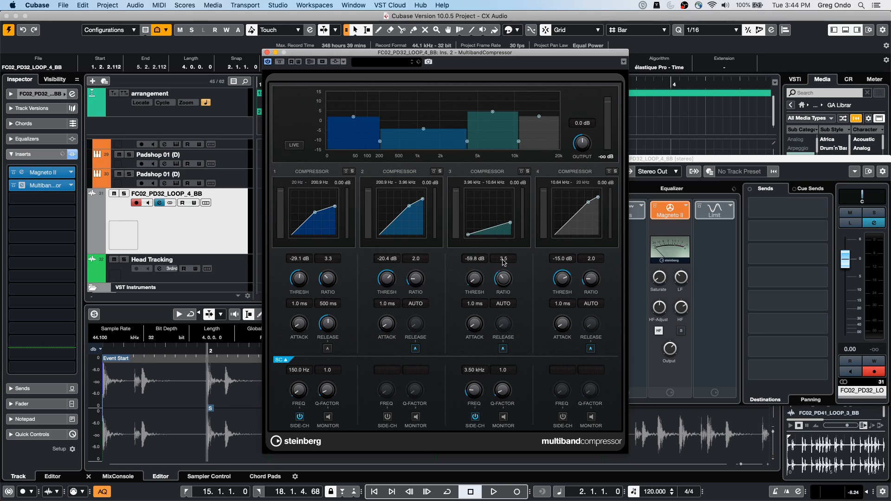
pyautogui.moveTo(415, 276); pyautogui.dragTo(380, 280)
pyautogui.moveTo(387, 323); pyautogui.dragTo(384, 305)
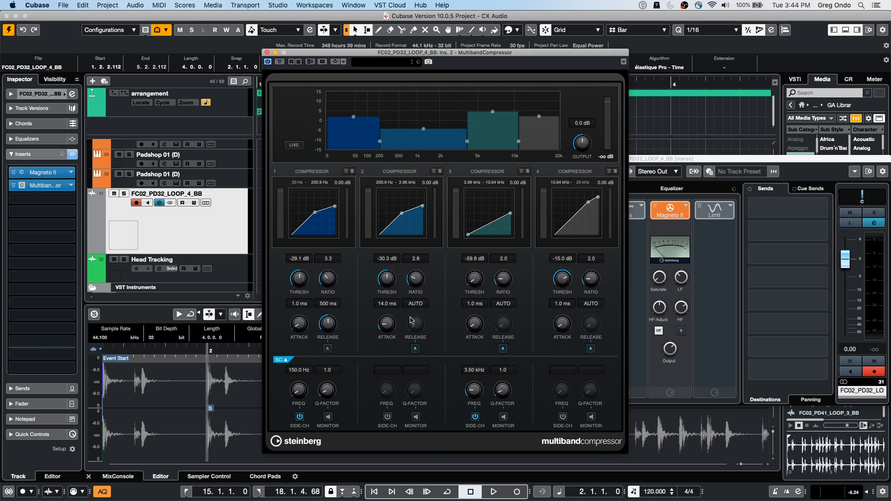
pyautogui.moveTo(393, 321); pyautogui.dragTo(393, 317)
# Step: Enable band 2's side-chain with its frequency at 3.60 kHz, and bring band 3's gain down to about 0 dB
pyautogui.click(387, 416)
pyautogui.moveTo(389, 385)
pyautogui.mouseDown()
pyautogui.moveTo(387, 344)
pyautogui.moveTo(376, 362)
pyautogui.moveTo(386, 389)
pyautogui.mouseUp()
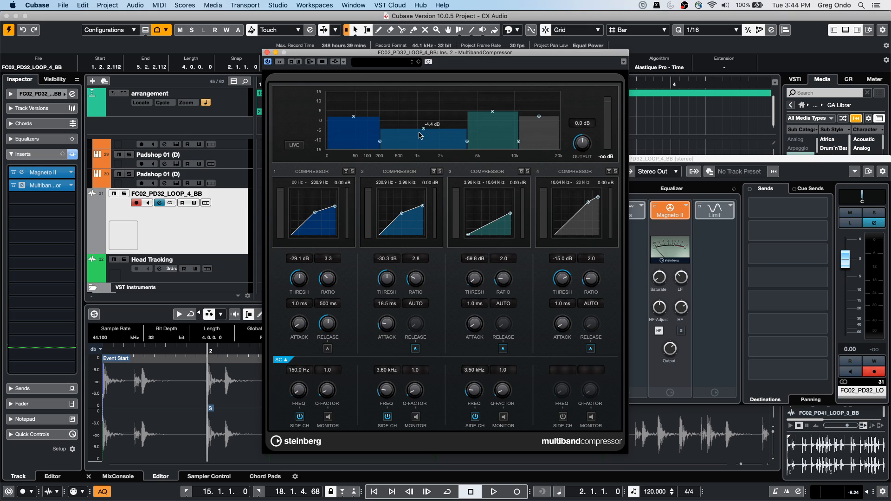
pyautogui.moveTo(492, 112); pyautogui.dragTo(492, 121)
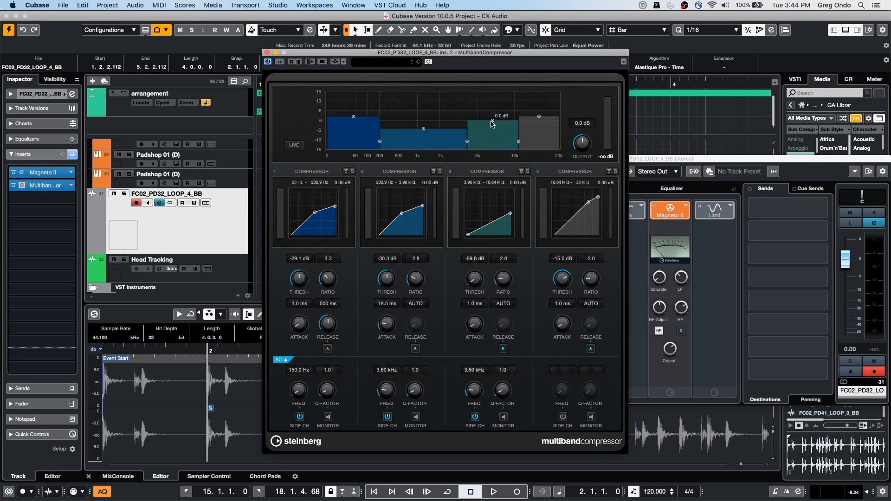
# Step: Load the Bass Drum 2 preset in the MultibandCompressor, and close the plug-in and channel settings windows
pyautogui.click(373, 64)
pyautogui.click(393, 166)
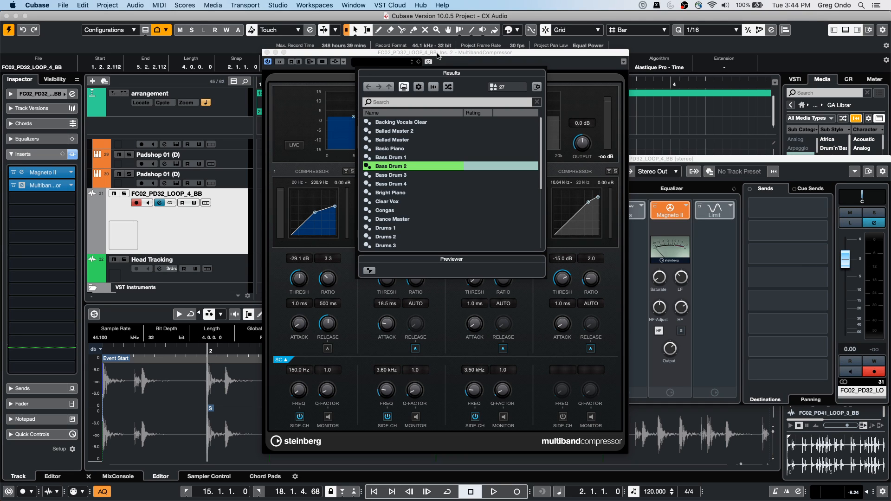
pyautogui.click(327, 100)
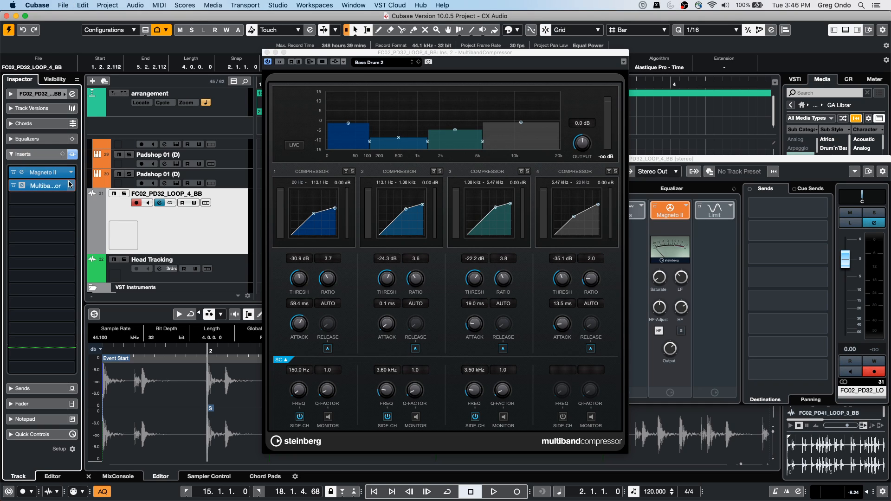
pyautogui.click(267, 53)
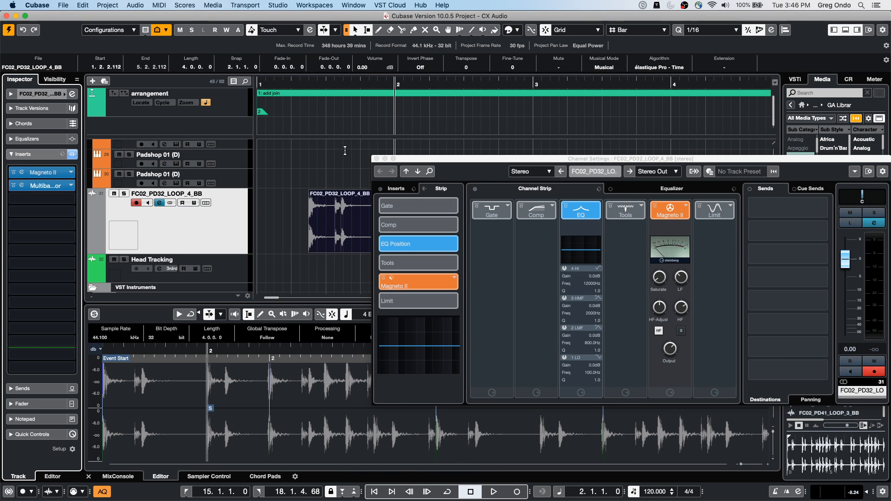
pyautogui.click(377, 158)
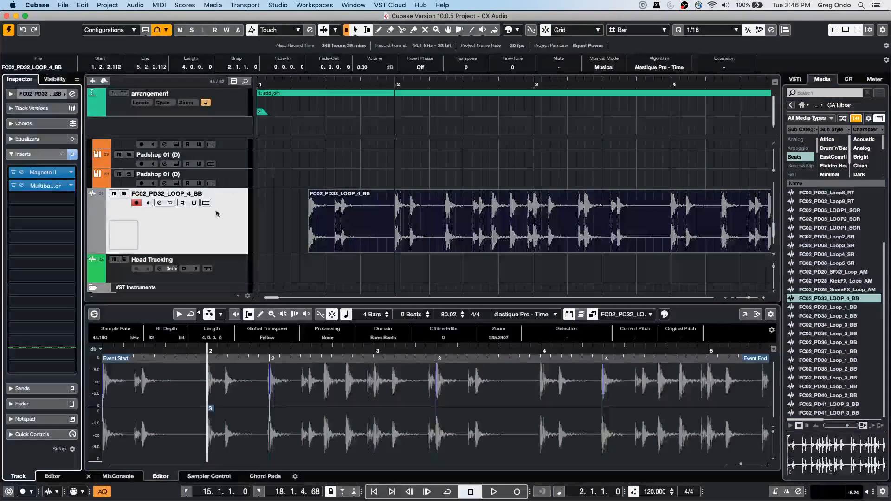
pyautogui.click(225, 253)
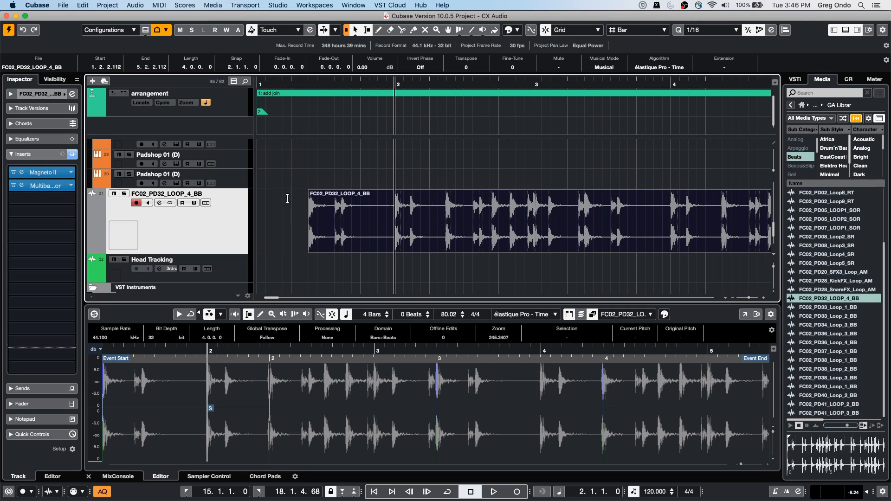
pyautogui.click(58, 198)
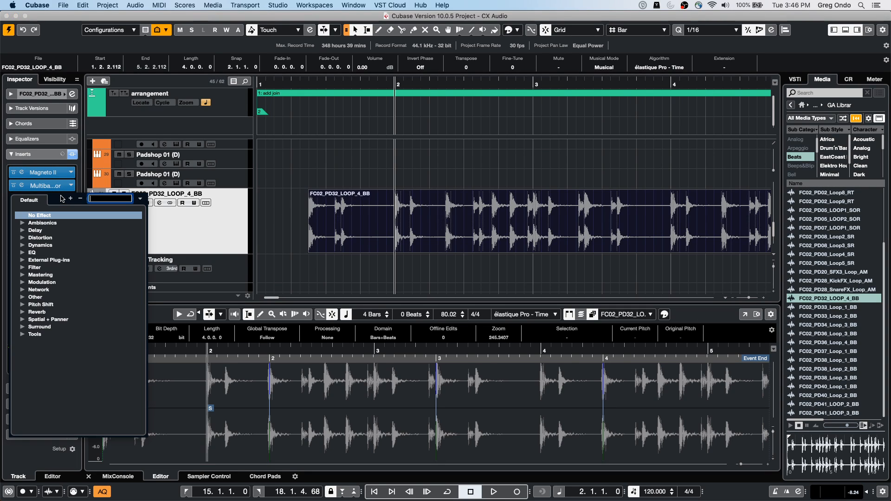
pyautogui.click(23, 238)
pyautogui.click(219, 225)
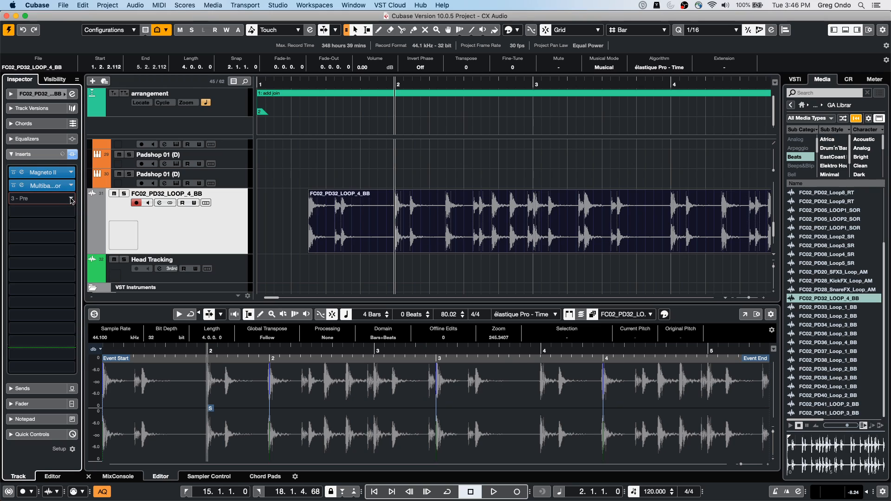
# Step: Load the Compressor dynamics effect in the third insert slot, with a -34.9 dB threshold and 6.00:1 ratio
pyautogui.click(42, 198)
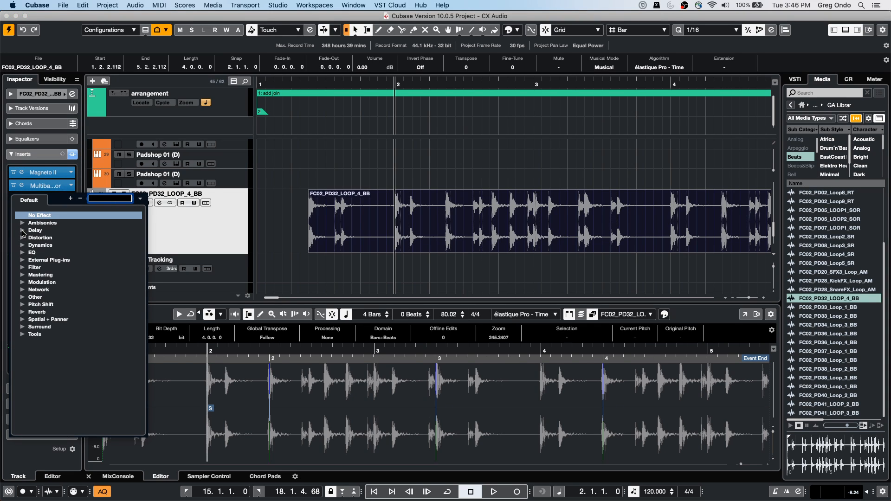
pyautogui.click(23, 246)
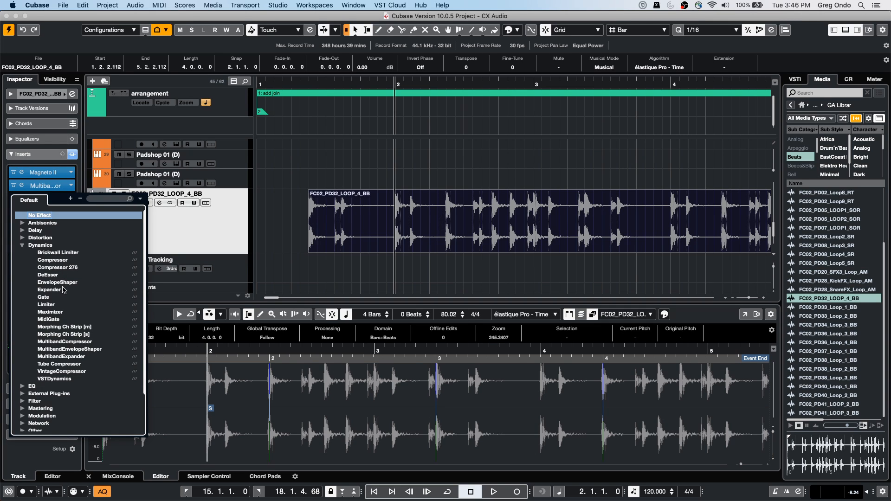
pyautogui.click(58, 261)
pyautogui.moveTo(493, 155); pyautogui.dragTo(508, 169)
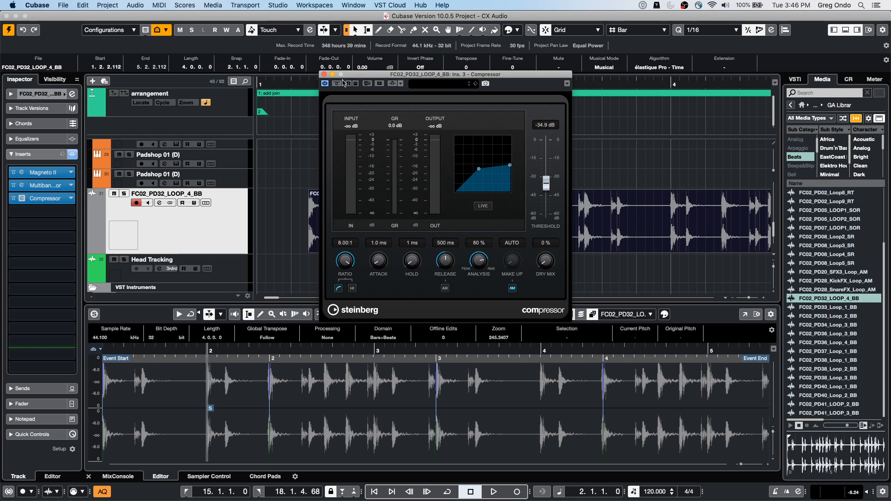
pyautogui.click(568, 83)
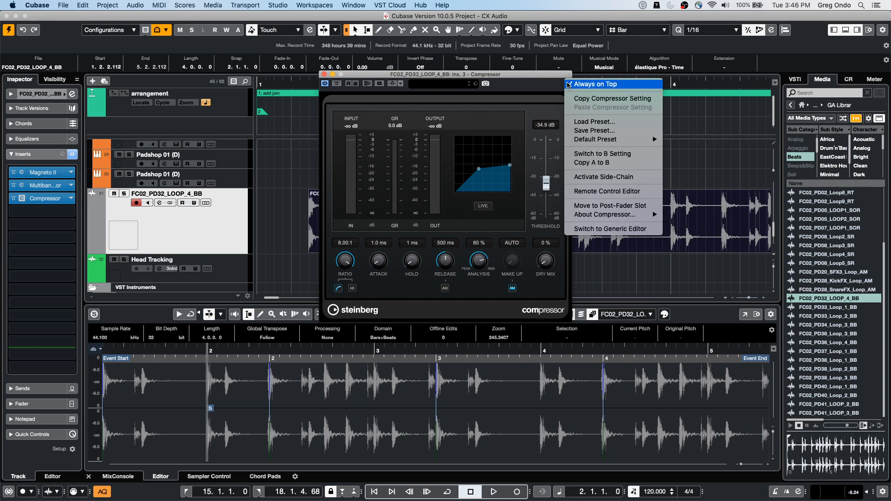
pyautogui.click(520, 92)
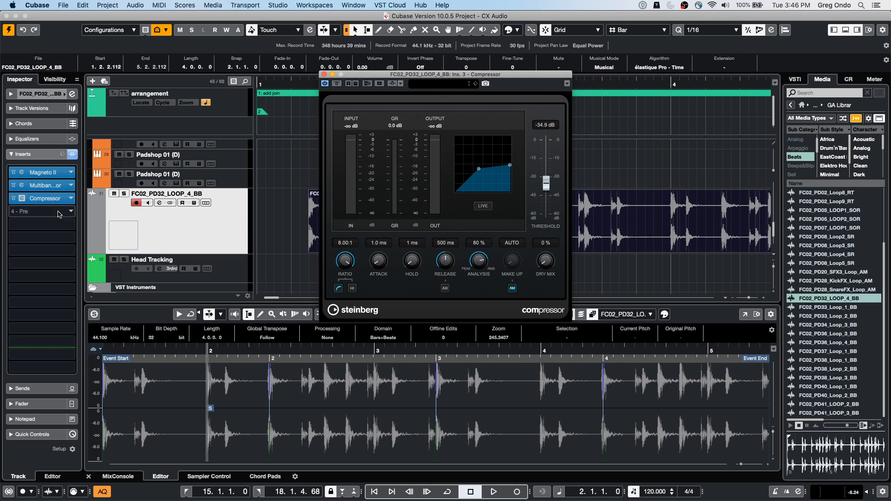
pyautogui.click(206, 235)
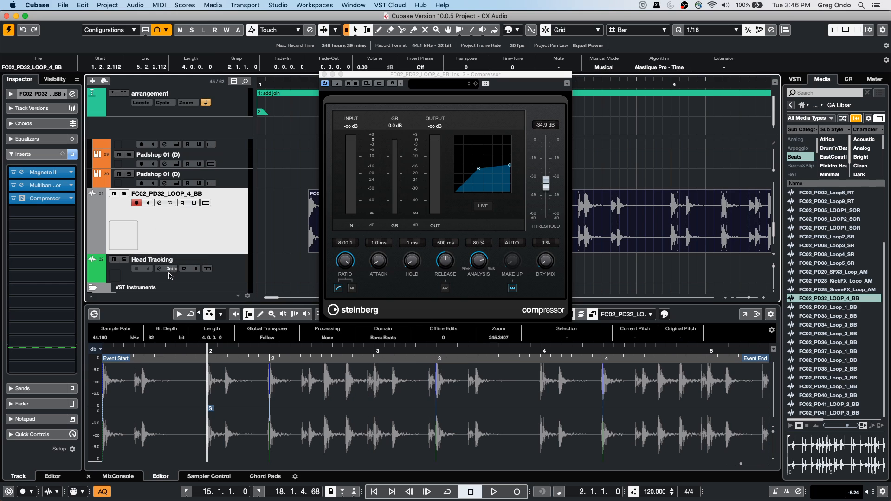
# Step: Open the FC02_PD32_LOOP_4_BB channel settings, show the insert routing, and route the Compressor in slot 3 as Mono
pyautogui.click(160, 203)
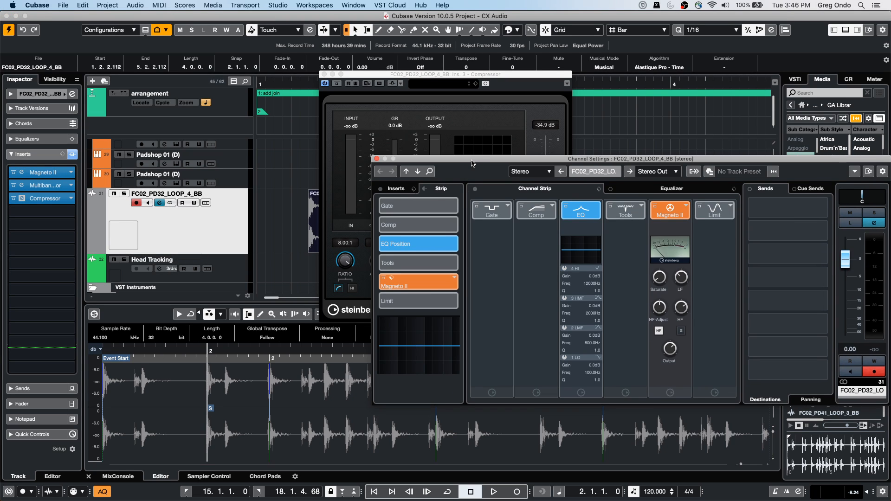
pyautogui.moveTo(473, 161); pyautogui.dragTo(277, 139)
pyautogui.click(198, 164)
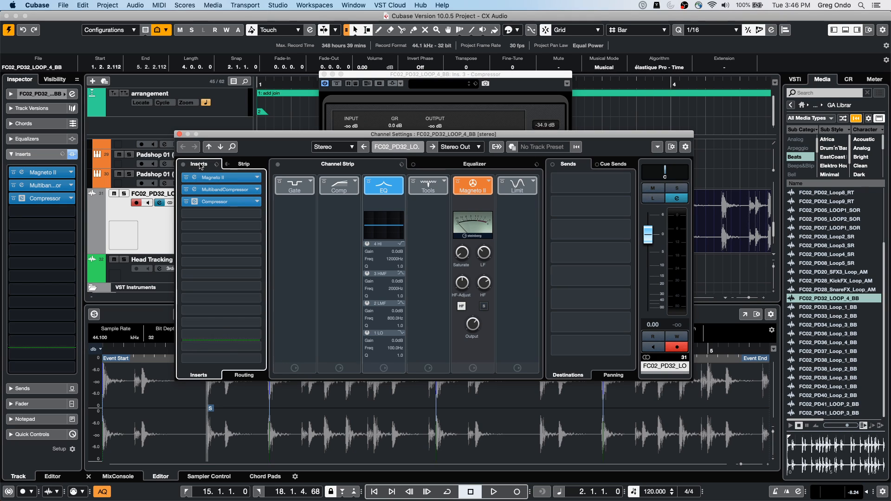
pyautogui.click(238, 377)
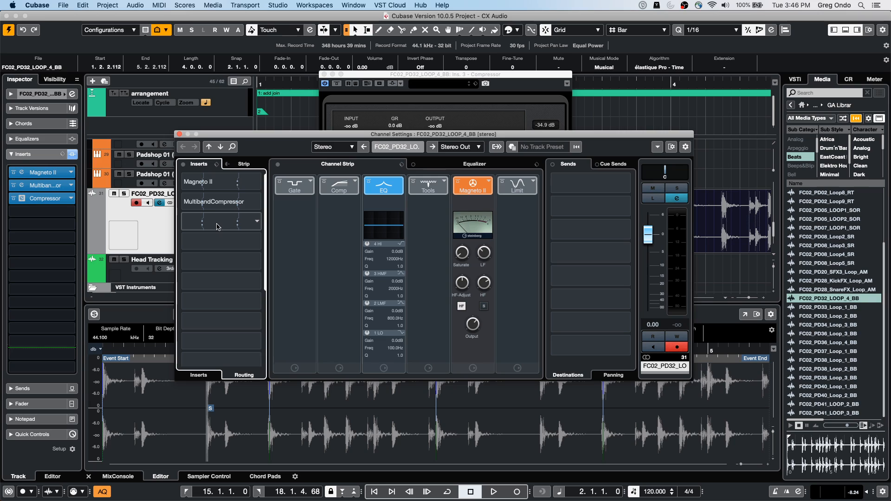
pyautogui.click(259, 222)
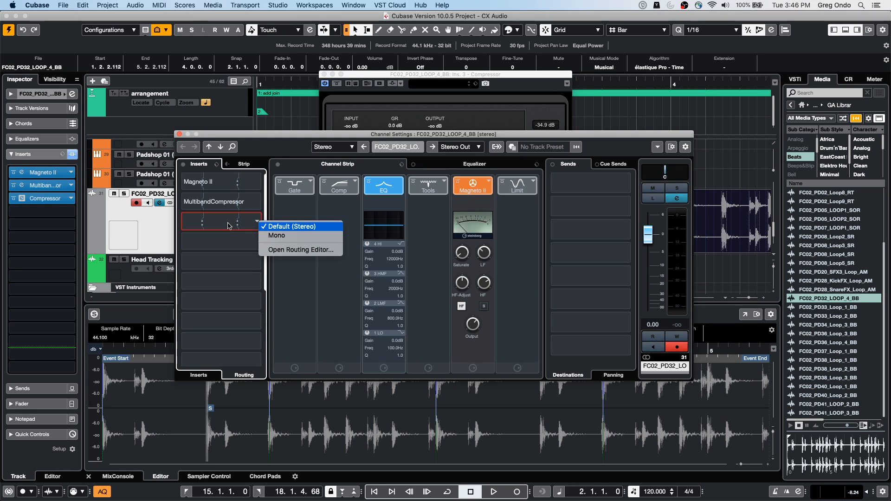
pyautogui.click(275, 235)
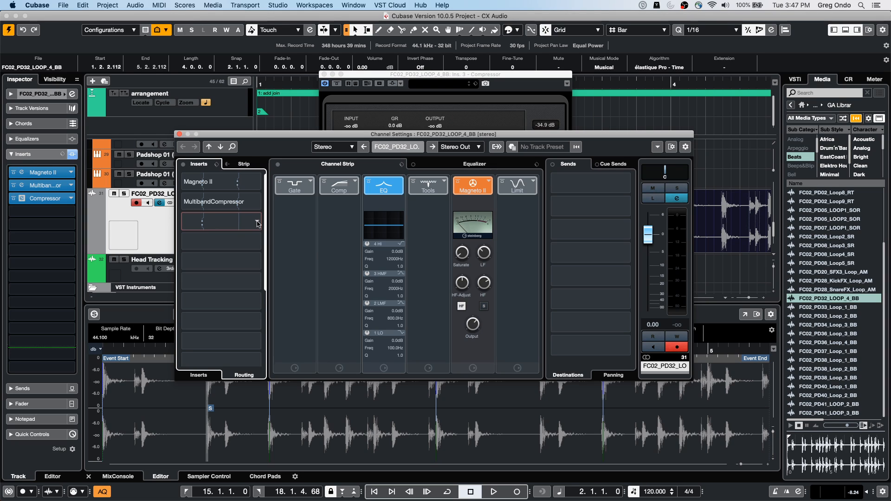
# Step: Shift the slot 3 Compressor's linked processing path between the left and right channels in the Routing Editor, accept it, and close the channel settings
pyautogui.click(258, 224)
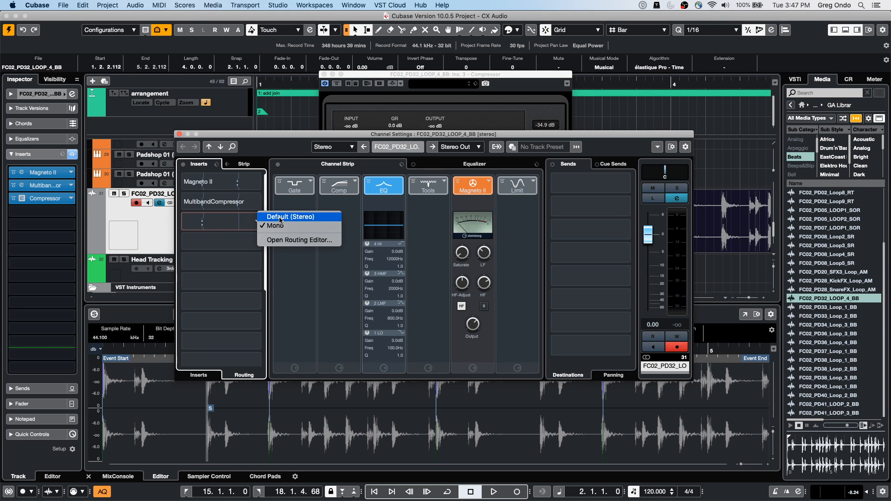
pyautogui.click(288, 240)
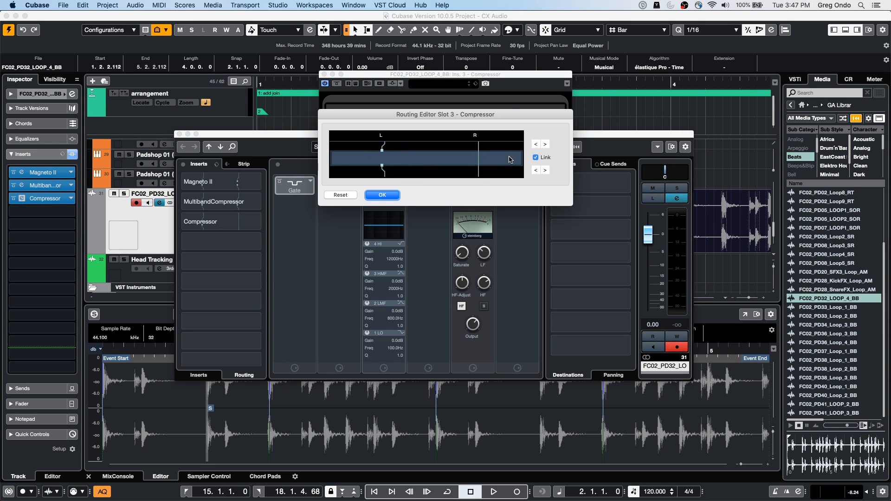
pyautogui.click(545, 171)
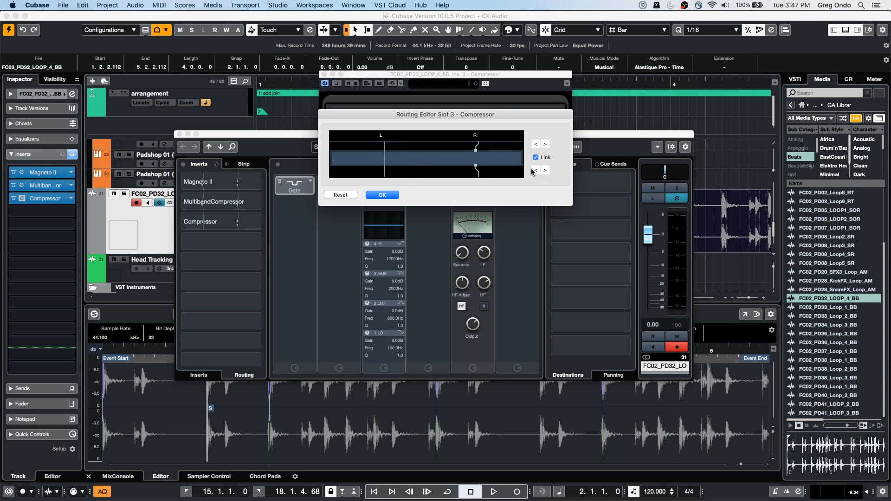
pyautogui.click(537, 171)
pyautogui.click(537, 172)
pyautogui.click(538, 172)
pyautogui.click(545, 171)
pyautogui.click(536, 171)
pyautogui.click(382, 195)
pyautogui.click(181, 134)
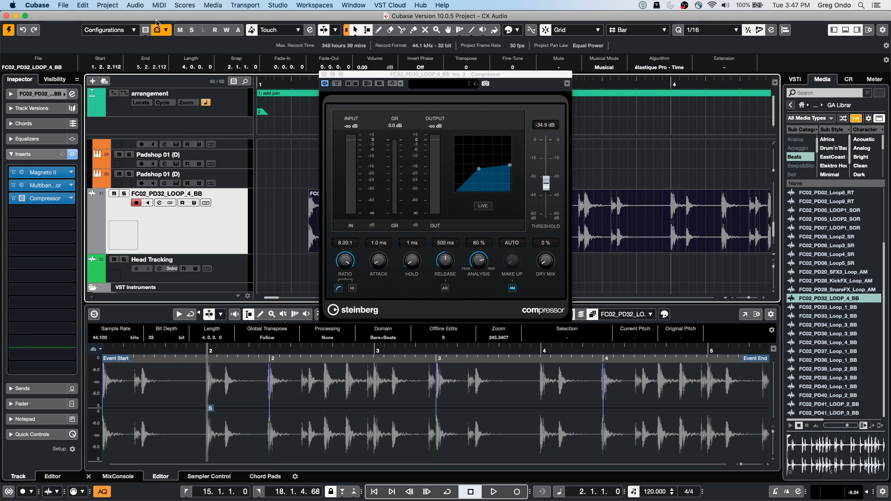
# Step: Close the Compressor plug-in window and open the MixConsole in a maximized window
pyautogui.click(278, 5)
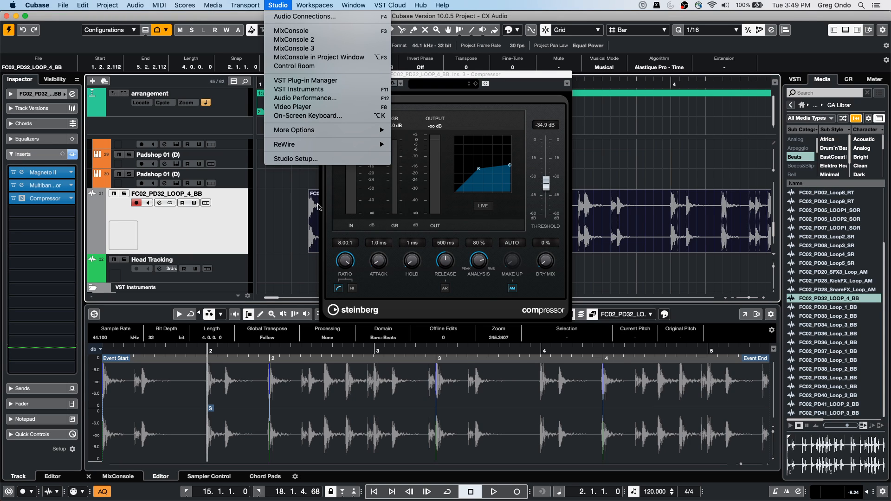
pyautogui.click(429, 74)
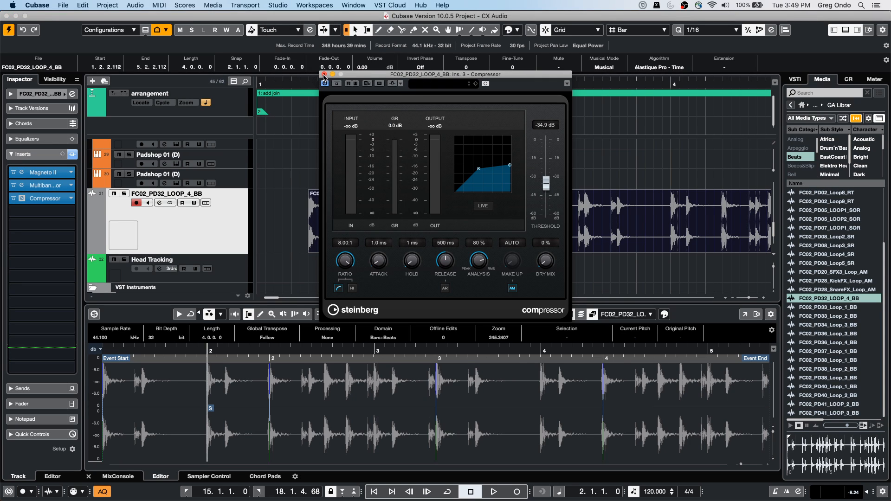
pyautogui.click(324, 74)
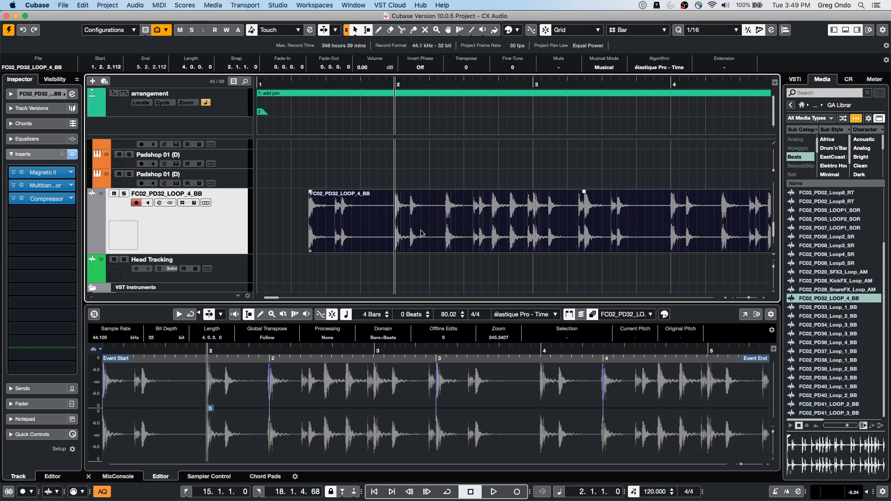
pyautogui.click(288, 5)
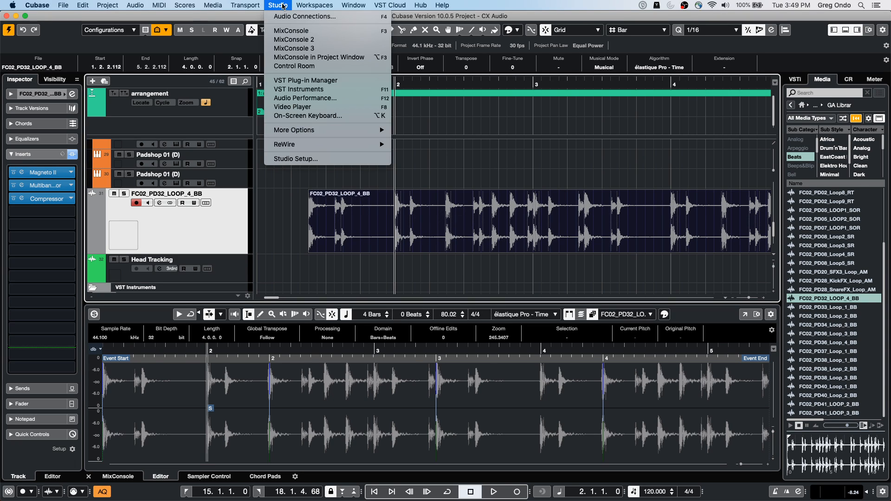
pyautogui.click(292, 32)
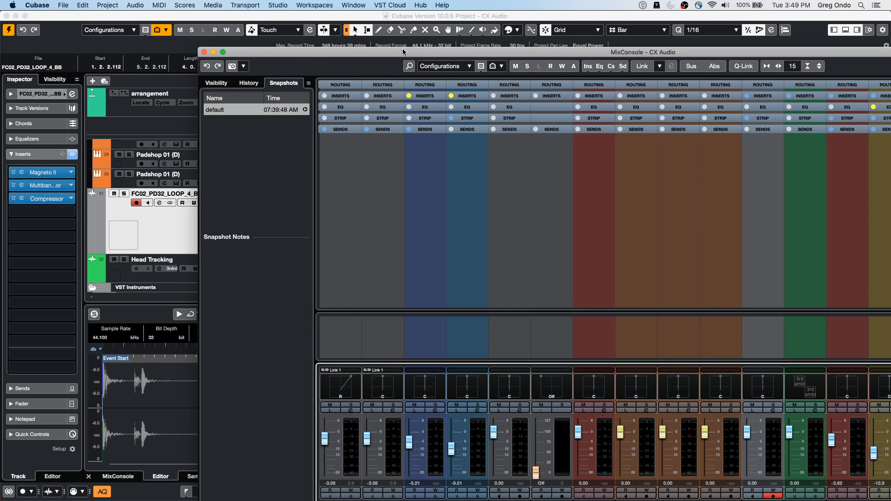
pyautogui.doubleClick(404, 50)
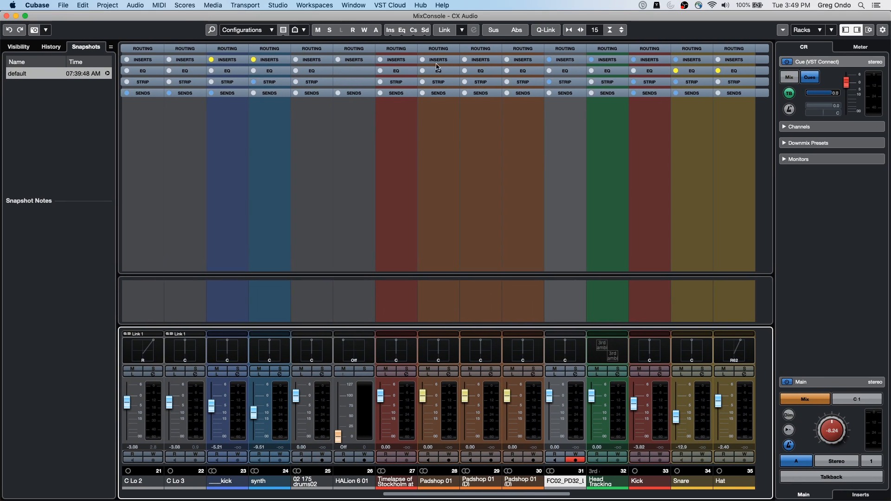
# Step: Enable Channel Latency in the MixConsole's window layout setup, and close the MixConsole
pyautogui.click(869, 30)
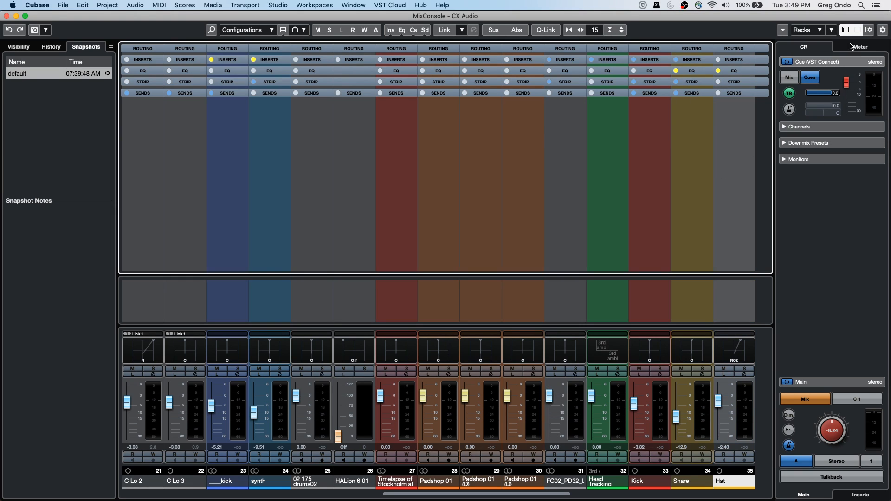
pyautogui.click(869, 31)
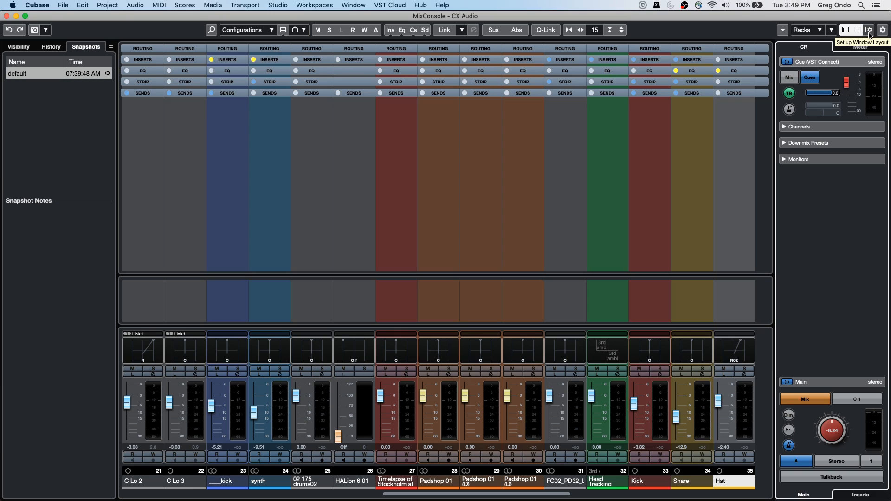
pyautogui.click(869, 31)
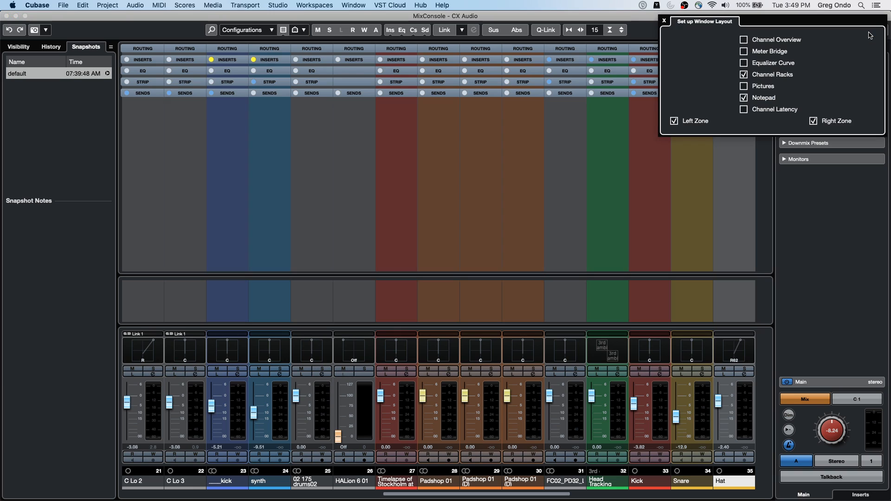
pyautogui.click(743, 109)
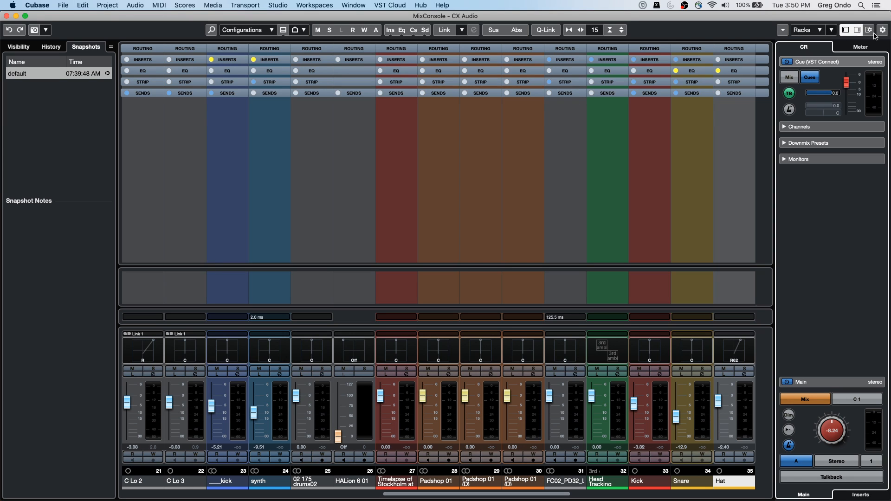
pyautogui.click(7, 16)
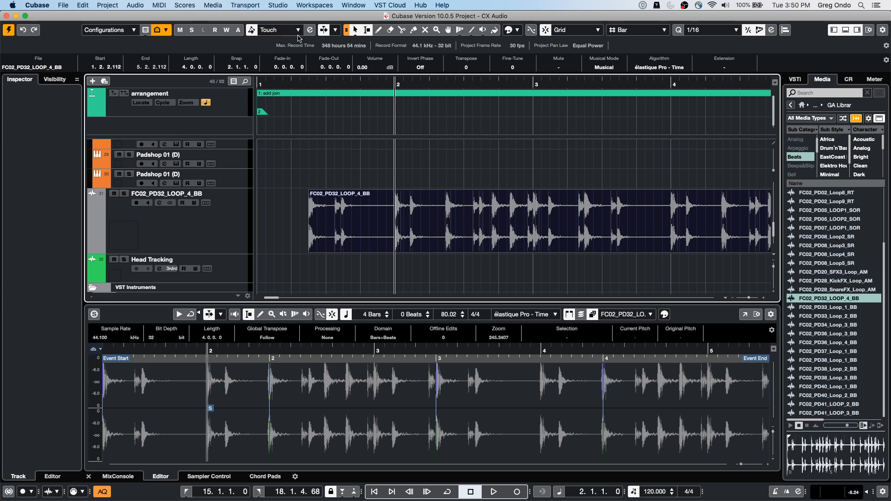
# Step: Solo the FC02_PD32_LOOP_4_BB track and play back its processed drum loop
pyautogui.moveTo(344, 83); pyautogui.dragTo(336, 52)
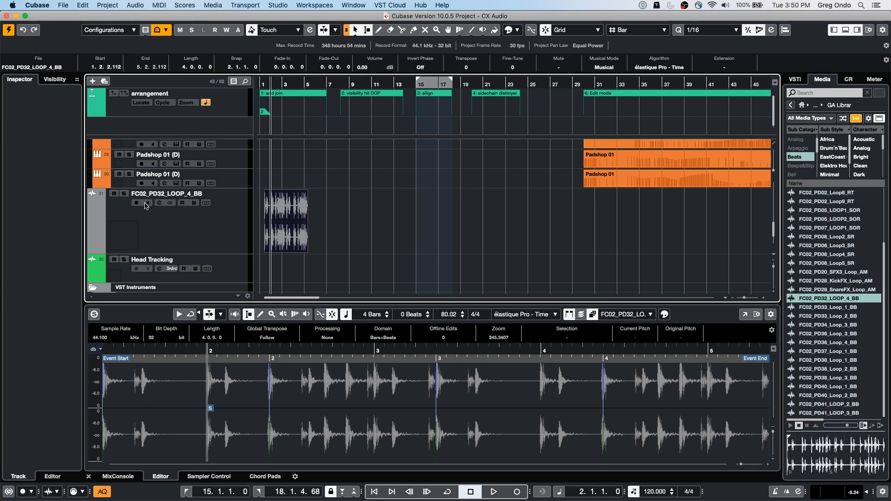
pyautogui.click(124, 194)
pyautogui.press('space')
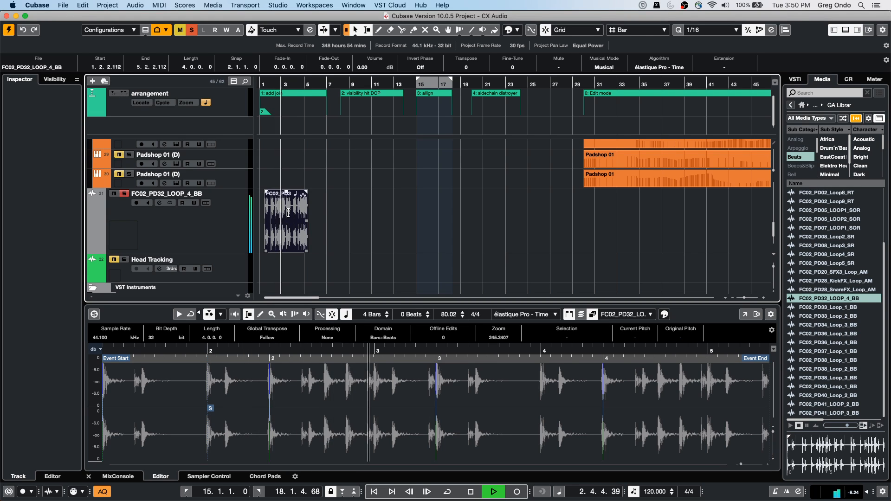
pyautogui.moveTo(385, 80); pyautogui.dragTo(370, 31)
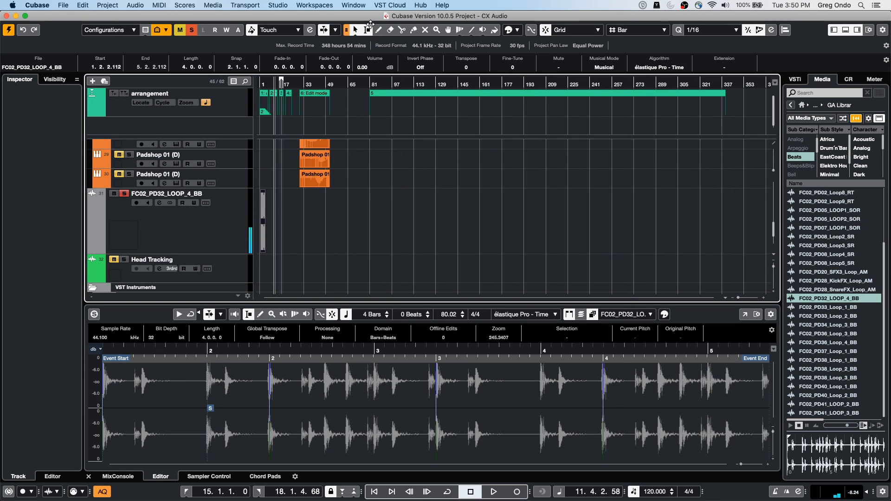
# Step: Create a new empty project from the Steinberg Hub, prompting for the project location
pyautogui.click(63, 5)
pyautogui.click(64, 20)
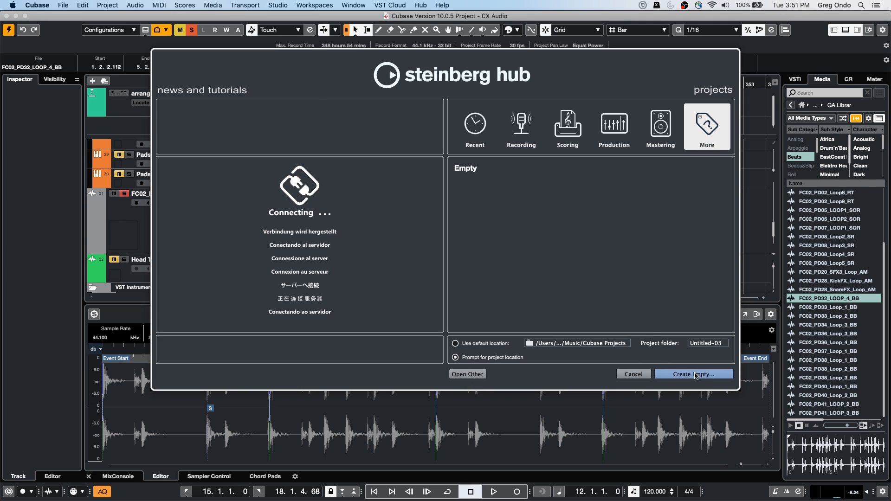
pyautogui.click(695, 374)
pyautogui.click(607, 280)
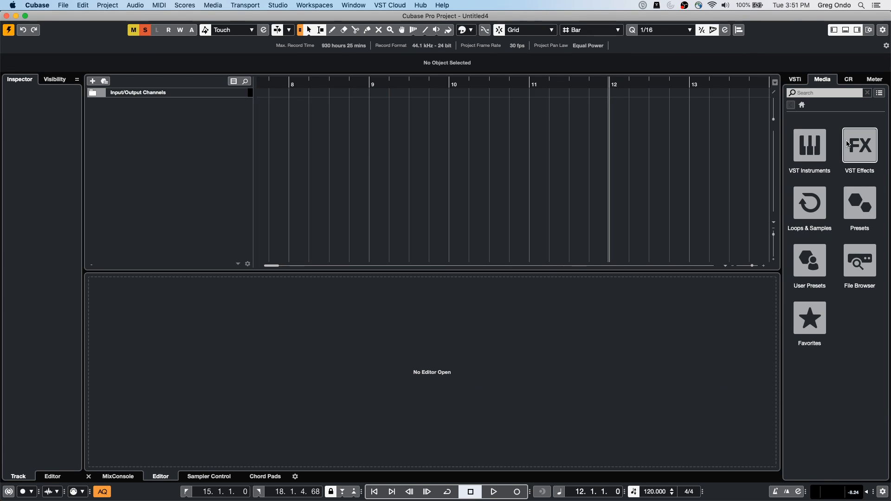
# Step: Audition loops from the Drum Loops set in Loops & Samples, and place 02 097 drums on a new track at bar 8
pyautogui.click(818, 200)
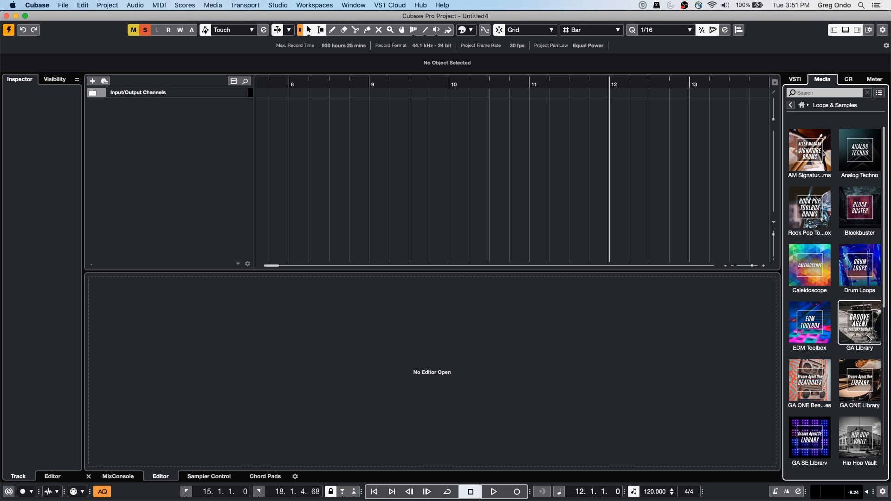
pyautogui.click(867, 265)
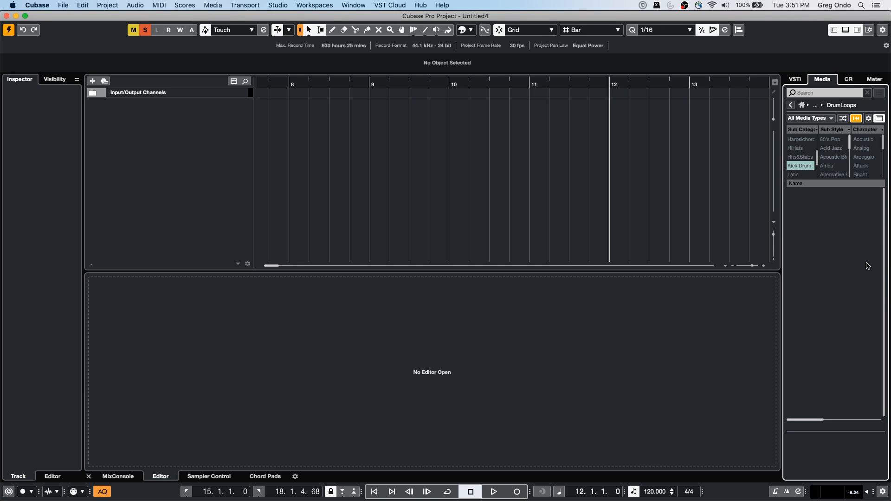
pyautogui.click(804, 166)
pyautogui.click(817, 264)
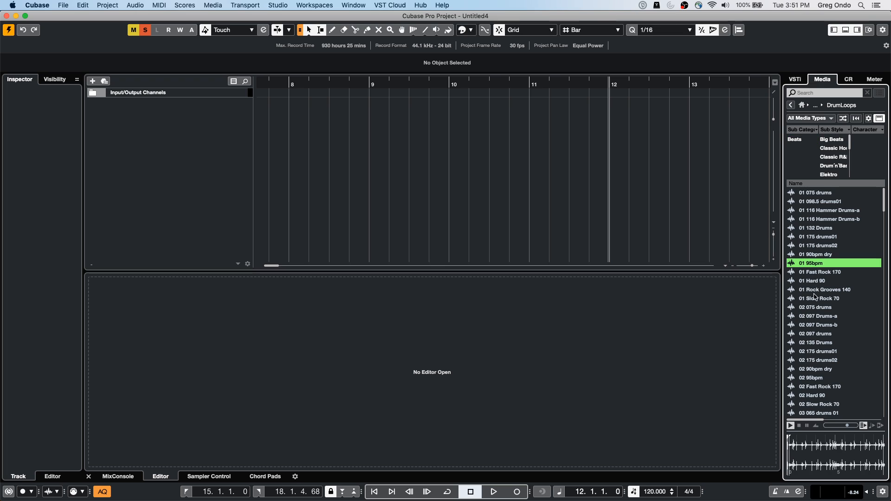
pyautogui.click(817, 316)
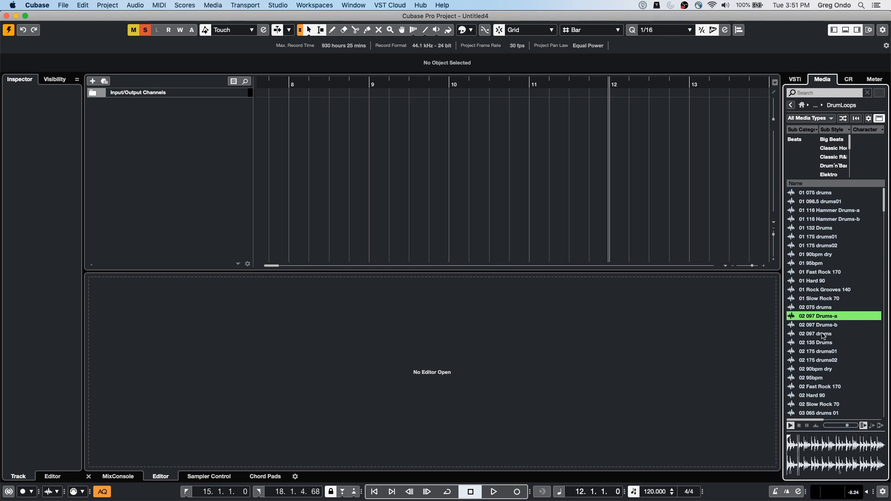
pyautogui.click(823, 335)
pyautogui.moveTo(822, 335); pyautogui.dragTo(354, 118)
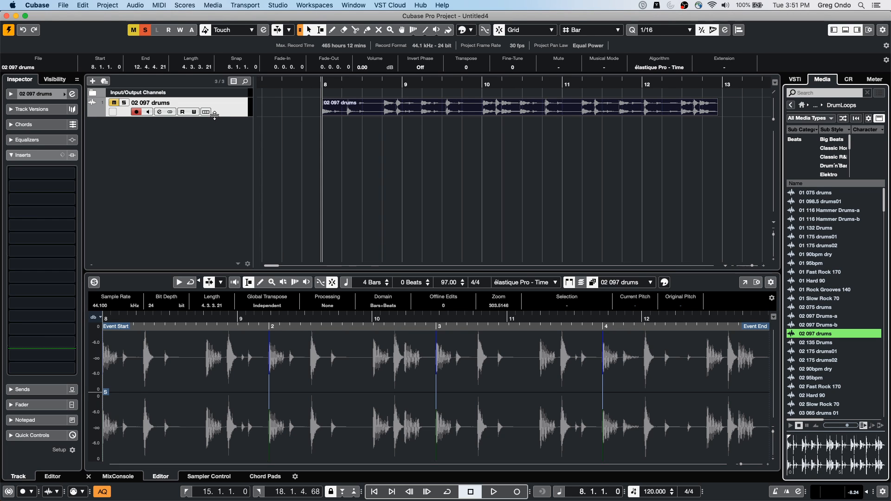
# Step: Enlarge the 02 097 drums track's height, and solo the track for playback
pyautogui.moveTo(214, 115); pyautogui.dragTo(214, 171)
pyautogui.moveTo(282, 84); pyautogui.dragTo(282, 67)
pyautogui.press('space')
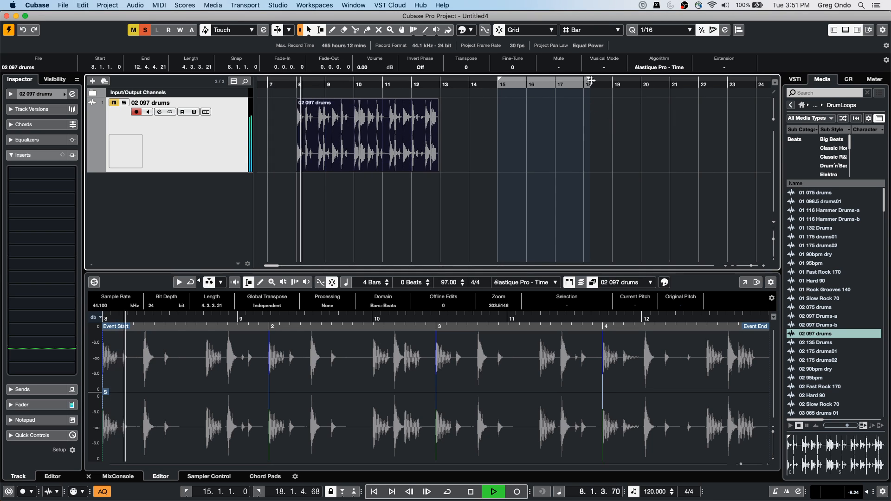
pyautogui.press('space')
pyautogui.click(124, 102)
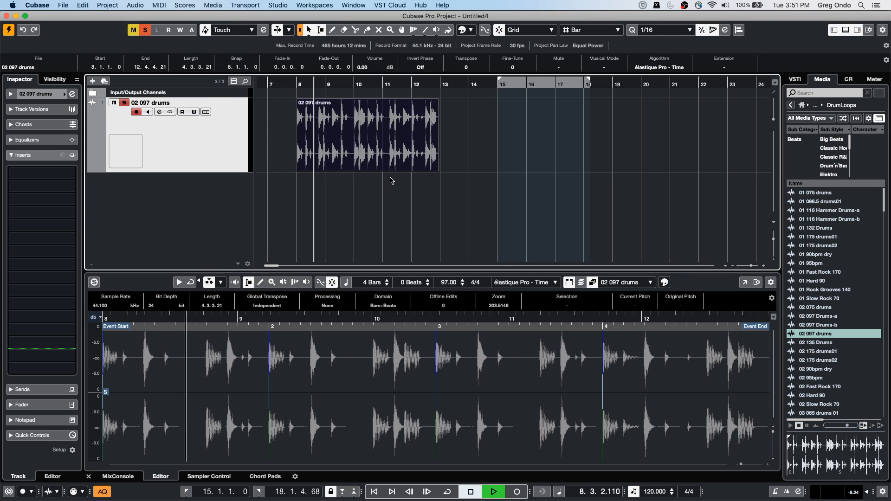
# Step: Play back the 02 097 drums loop, and enable Musical Mode for its event
pyautogui.press('space')
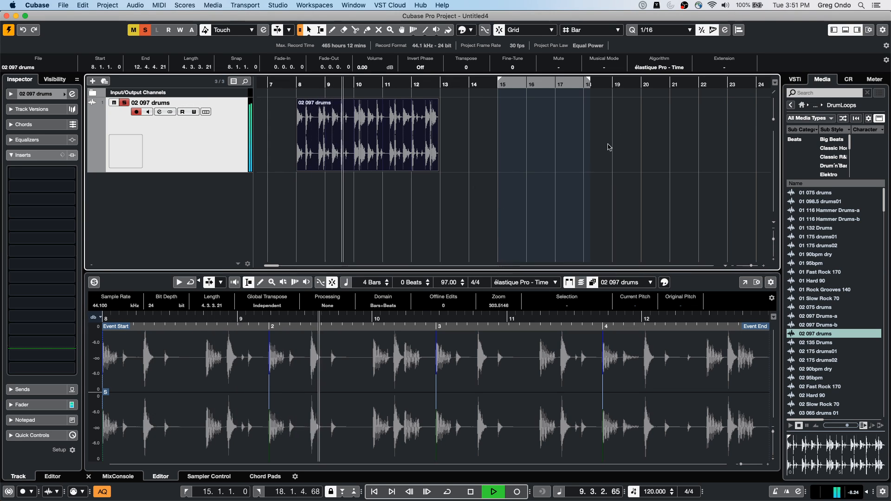
pyautogui.click(383, 128)
pyautogui.press('space')
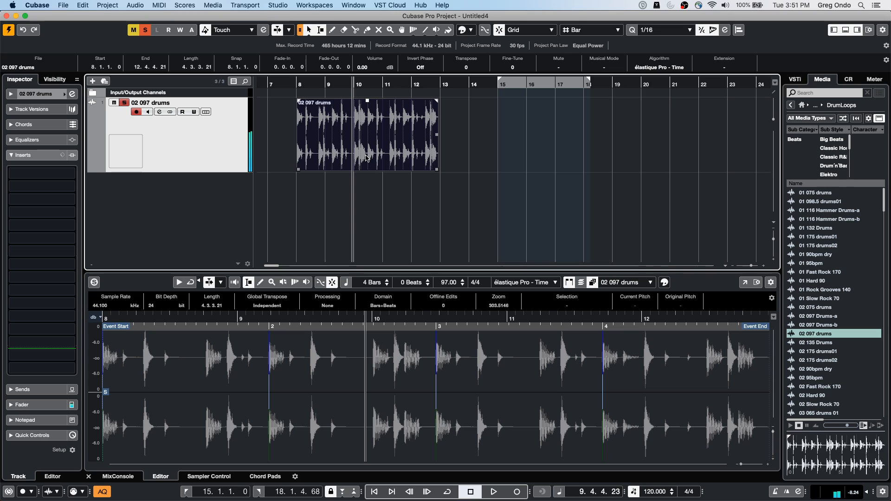
pyautogui.click(606, 68)
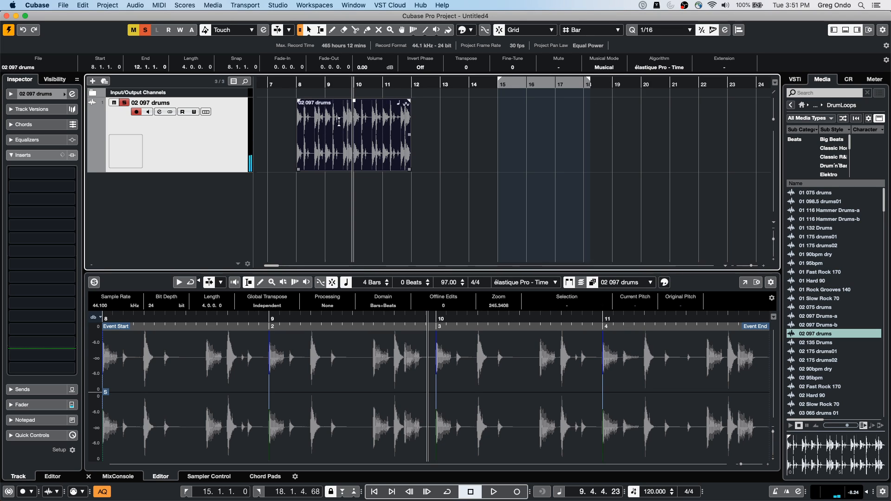
# Step: Play the drum loop from bar 8, and raise the project tempo to 133 BPM
pyautogui.click(299, 87)
pyautogui.press('space')
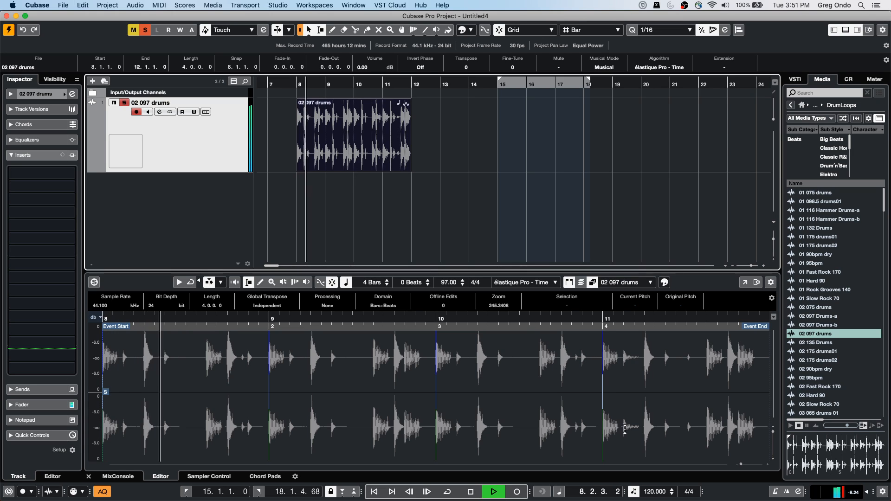
pyautogui.press('space')
pyautogui.scroll(9, 650, 493)
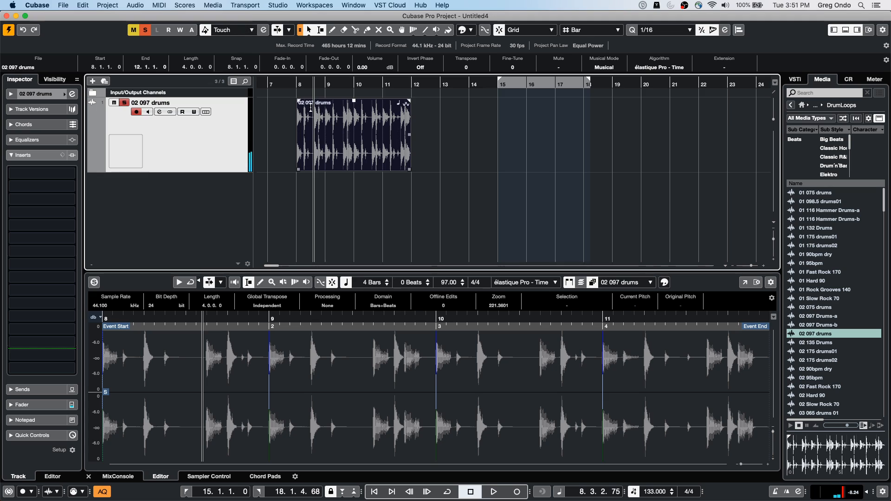
# Step: Replay the loop from bar 8 while raising the project tempo to 187 BPM, and stop playback
pyautogui.click(297, 85)
pyautogui.press('space')
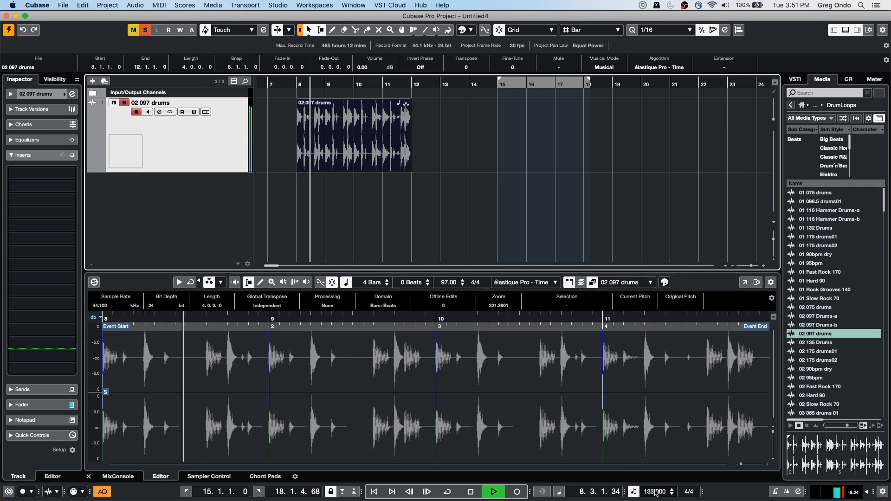
pyautogui.scroll(20, 654, 492)
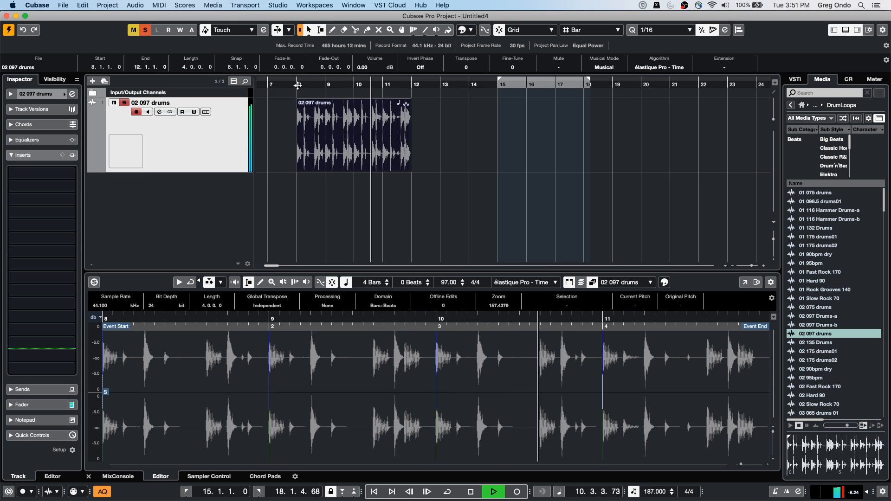
pyautogui.press('space')
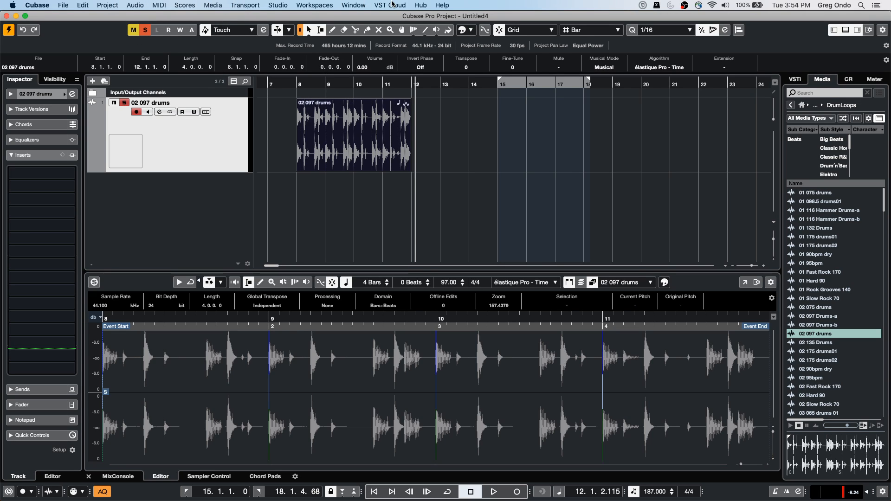
# Step: Switch to the open UNINVITED project and activate it
pyautogui.click(362, 5)
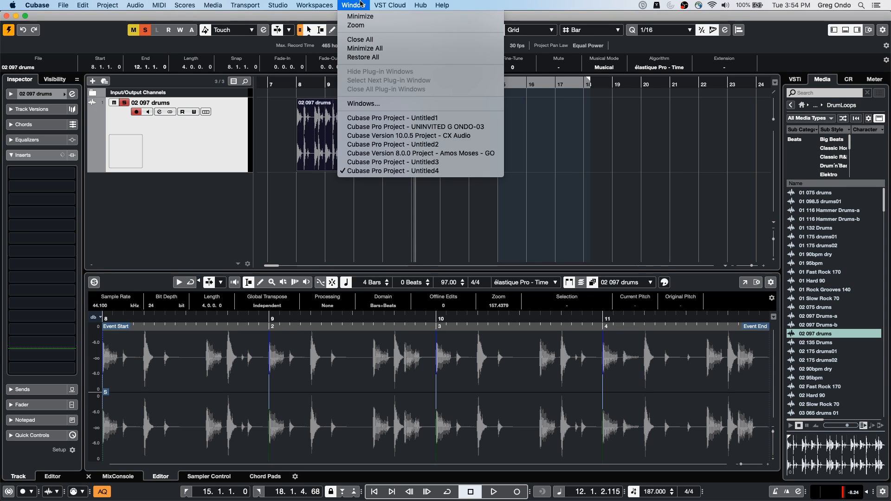
pyautogui.click(458, 126)
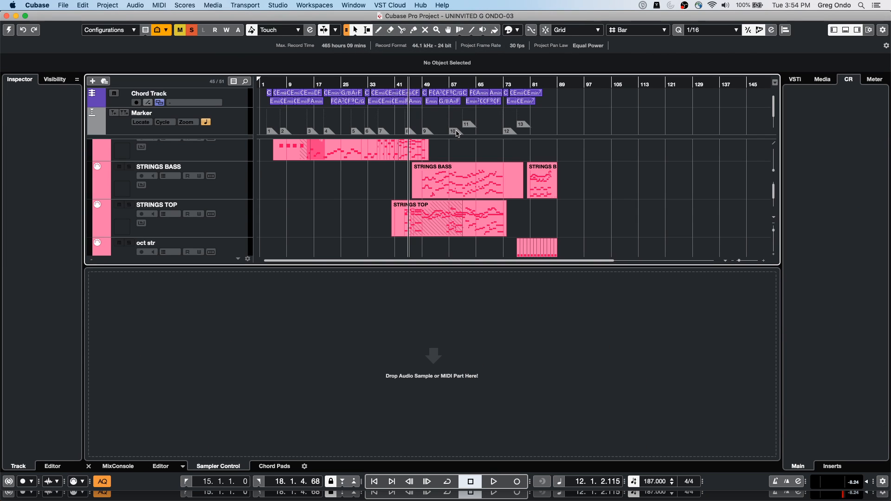
pyautogui.click(9, 30)
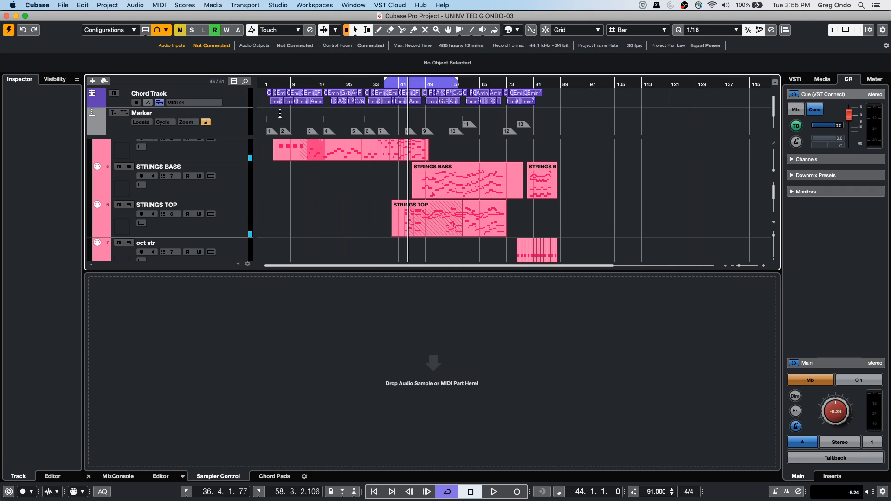
# Step: Open the Markers window for the Marker track, and set marker 1's description to "intro"
pyautogui.moveTo(270, 84); pyautogui.dragTo(249, 124)
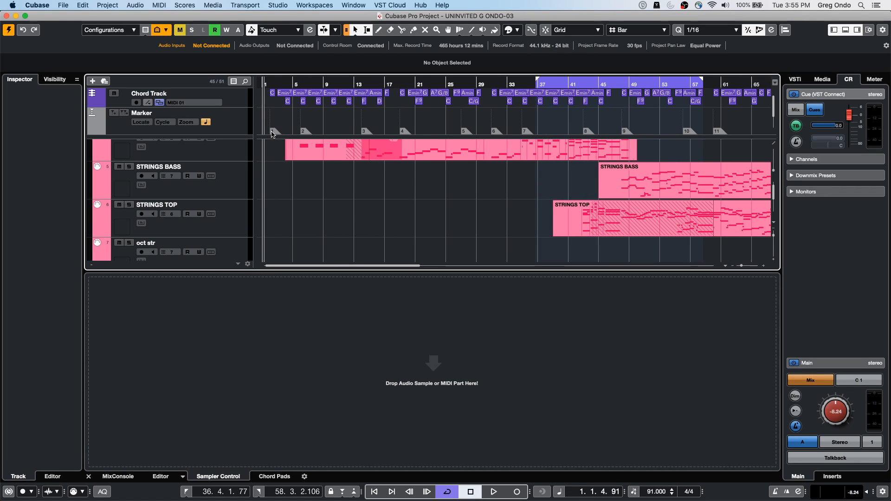
pyautogui.click(231, 123)
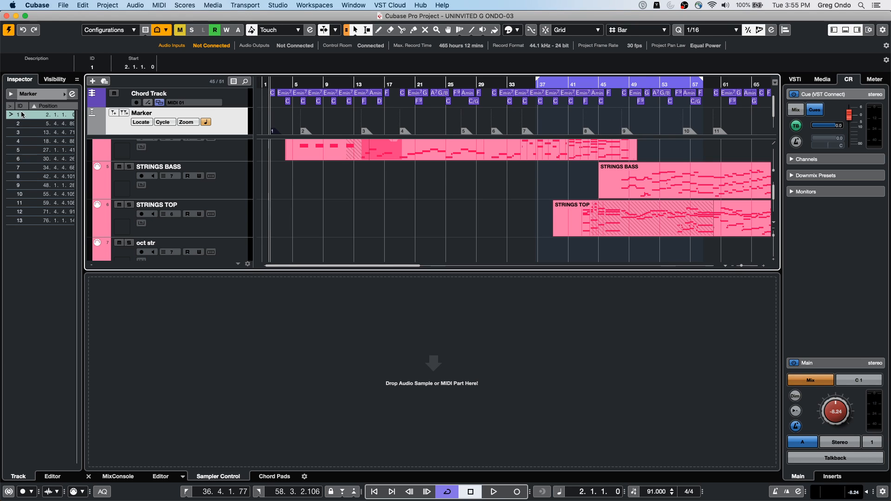
pyautogui.click(73, 94)
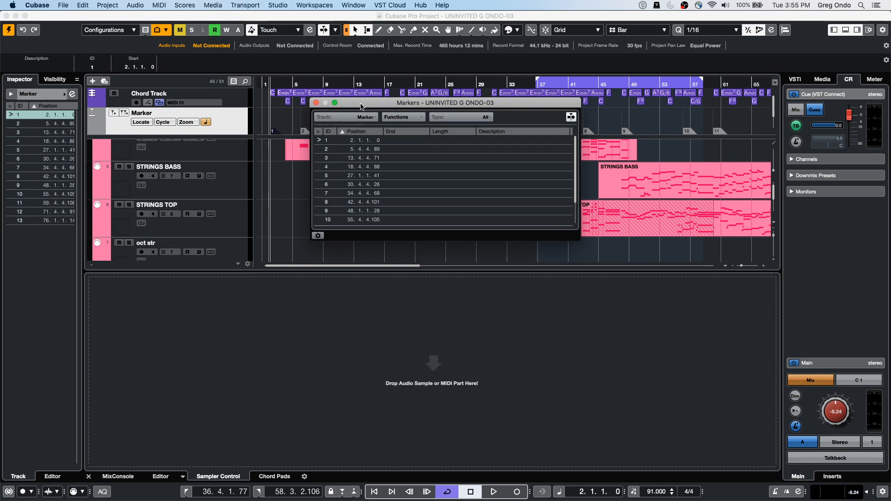
pyautogui.click(511, 139)
pyautogui.click(511, 140)
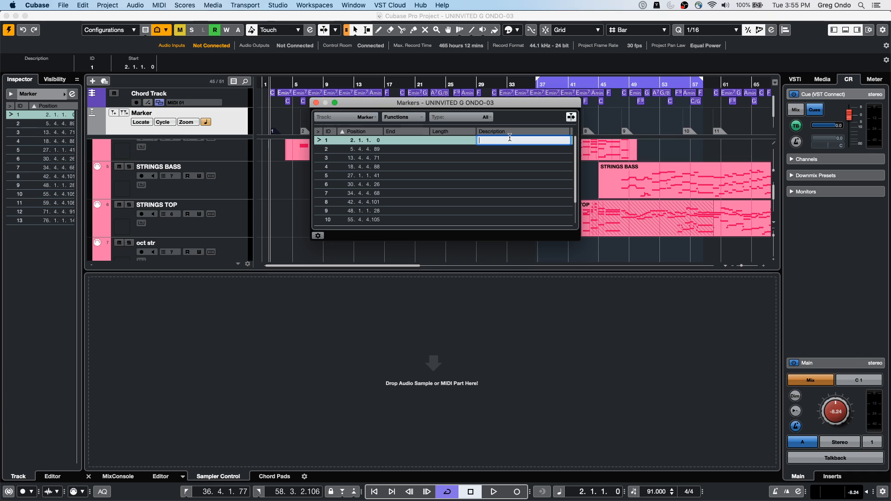
pyautogui.write('intro')
pyautogui.press('Return')
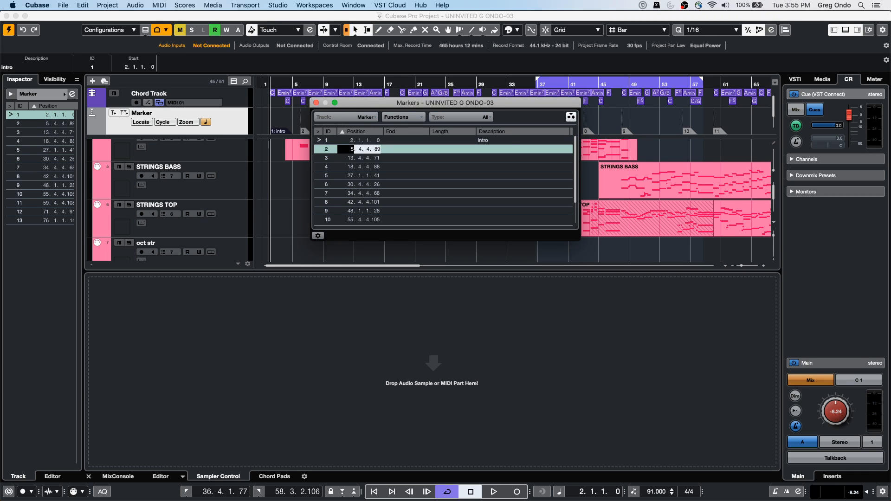
# Step: Set marker 2's description to "verse 1", and close the Markers window
pyautogui.press('Down')
pyautogui.click(494, 149)
pyautogui.click(496, 149)
pyautogui.write('verse 1')
pyautogui.press('Return')
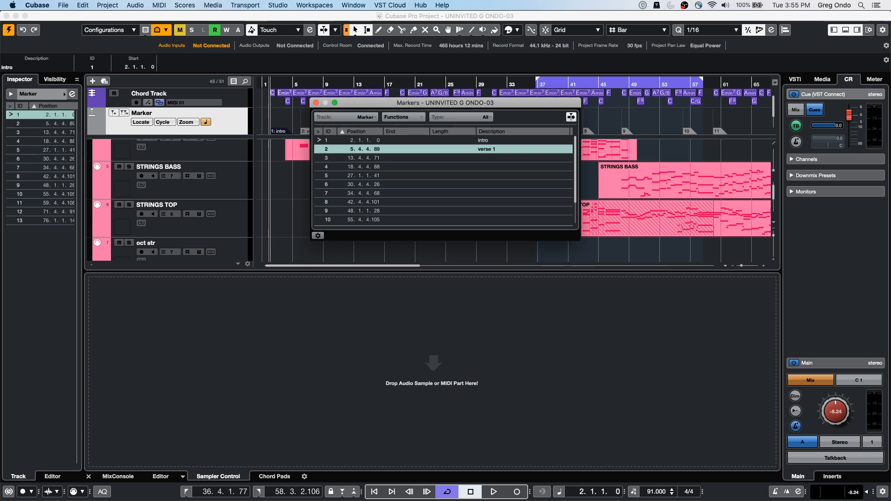
pyautogui.click(316, 103)
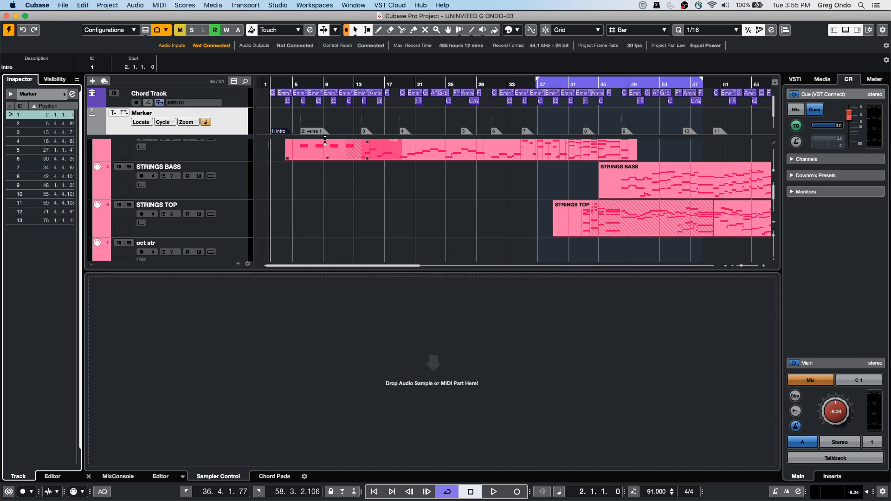
# Step: Add an arranger track below the Marker track, and draw four consecutive arranger events from bar 1 to about bar 26
pyautogui.rightClick(239, 122)
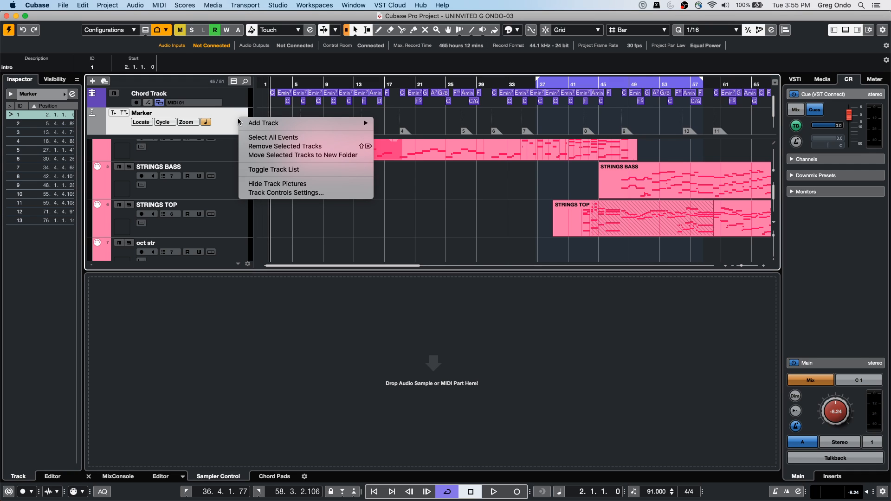
pyautogui.moveTo(246, 123)
pyautogui.click(459, 273)
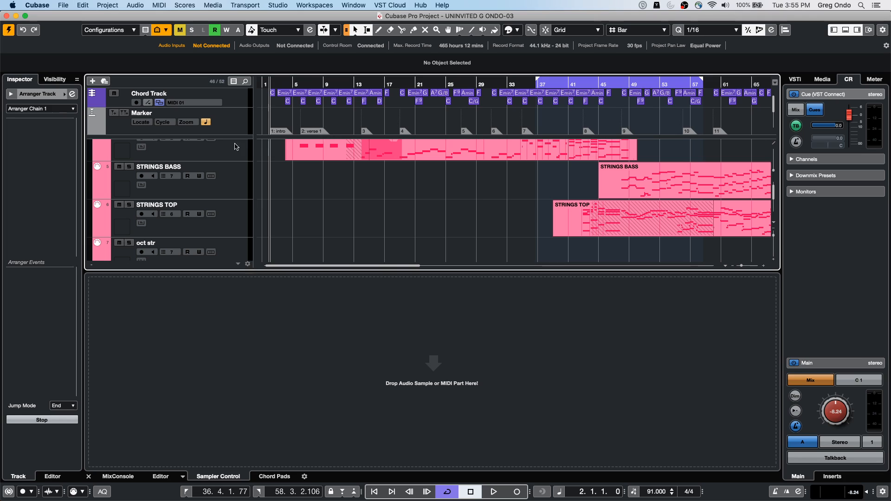
pyautogui.scroll(-2, 242, 132)
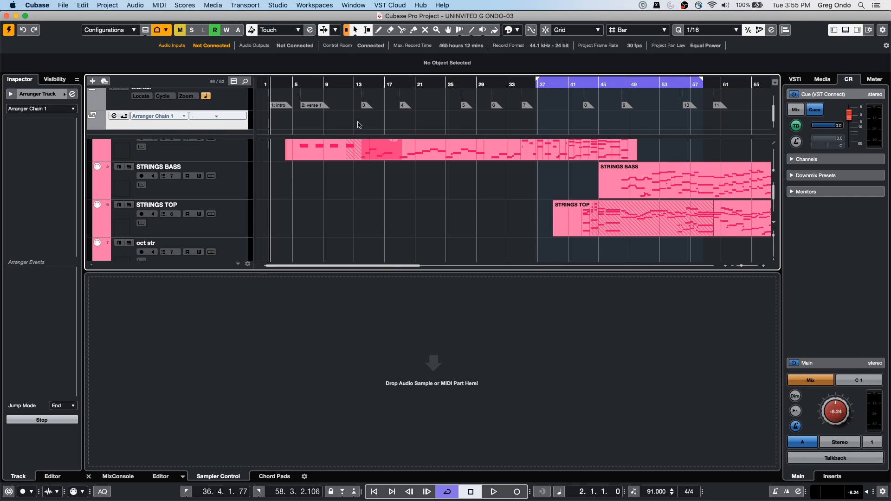
pyautogui.press('8')
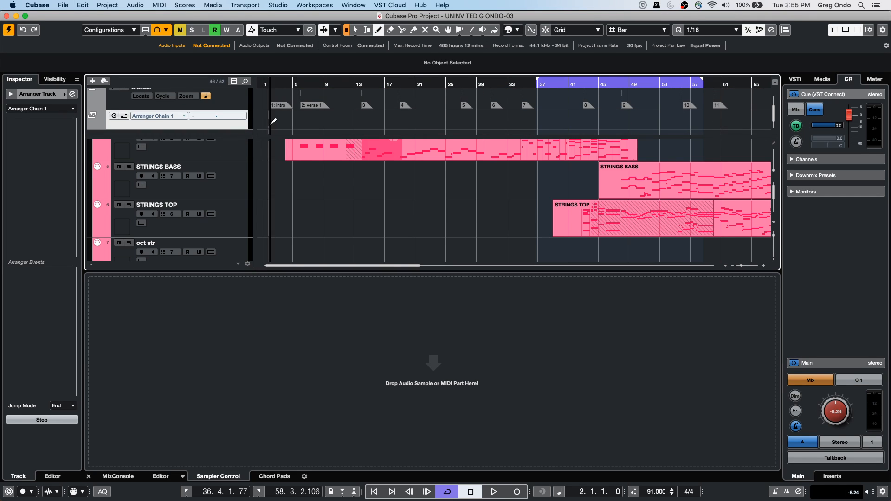
pyautogui.moveTo(265, 123); pyautogui.dragTo(457, 122)
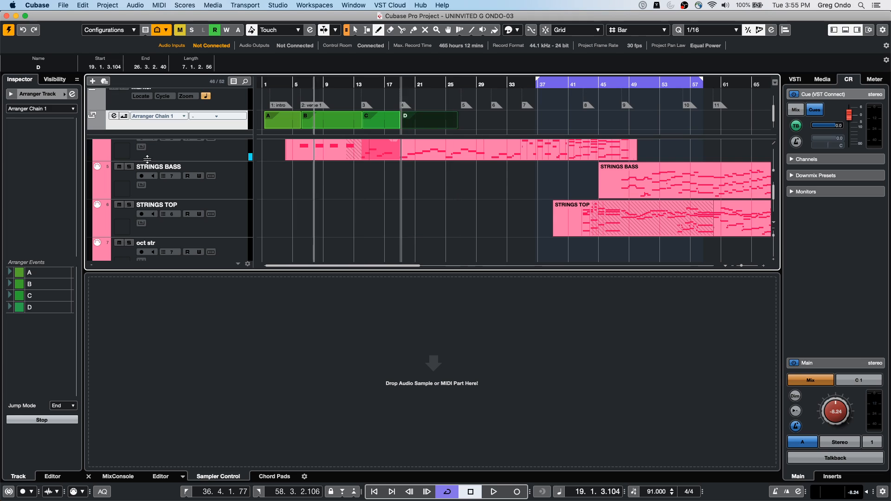
# Step: Rename arranger event A as "intro"
pyautogui.click(39, 276)
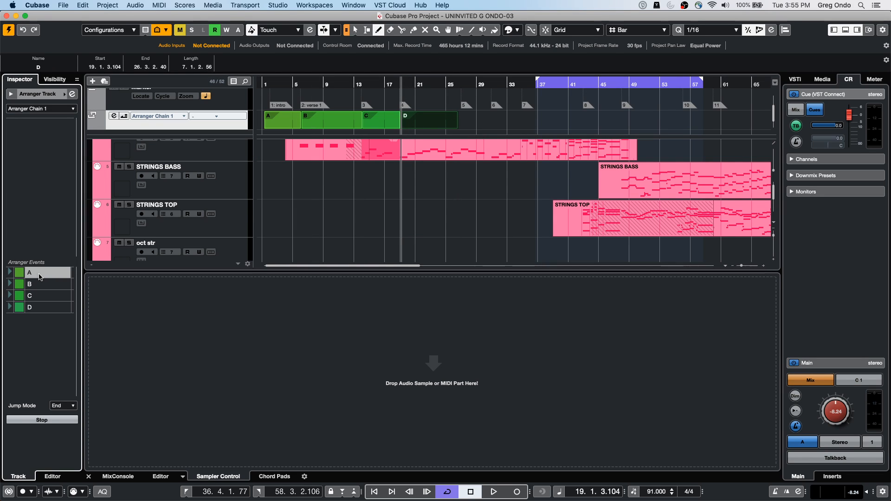
pyautogui.doubleClick(35, 276)
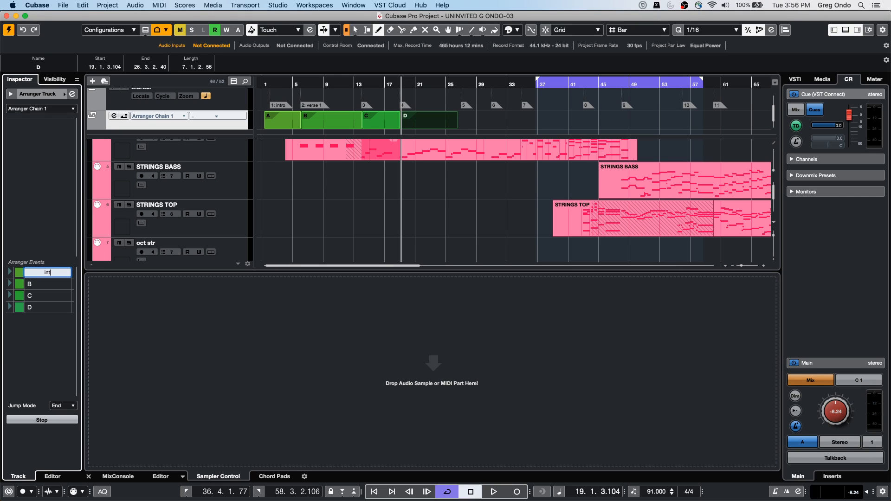
pyautogui.write('intro ver')
pyautogui.press('BackSpace')
pyautogui.press('BackSpace')
pyautogui.press('BackSpace')
pyautogui.press('BackSpace')
pyautogui.press('BackSpace')
pyautogui.press('BackSpace')
pyautogui.press('BackSpace')
# Step: Rename arranger event B as "verse 1"
pyautogui.click(28, 284)
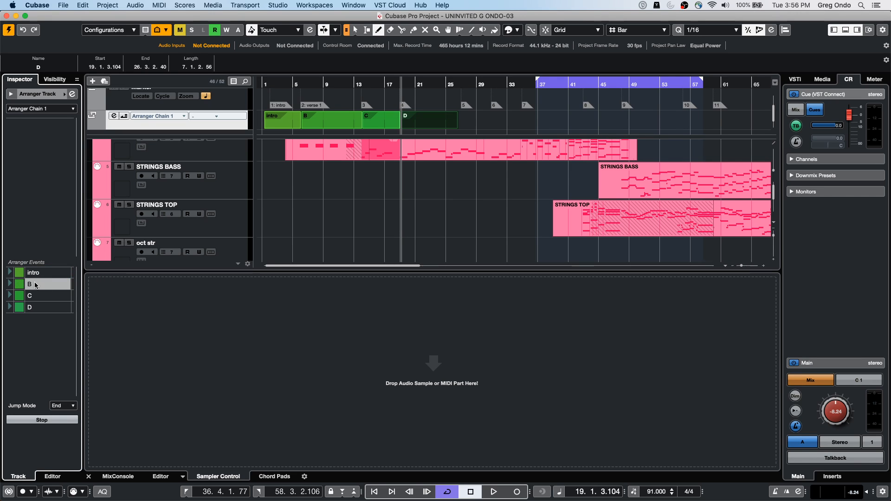
pyautogui.doubleClick(36, 284)
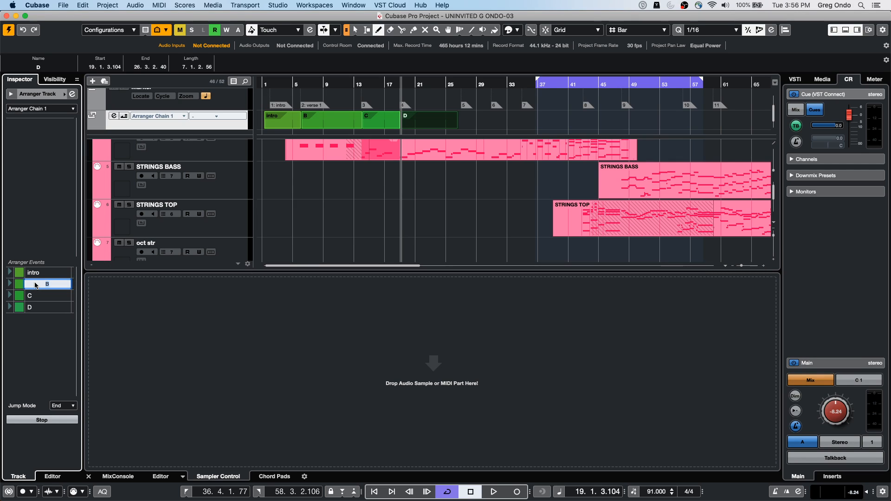
pyautogui.write('verse 1')
pyautogui.press('Return')
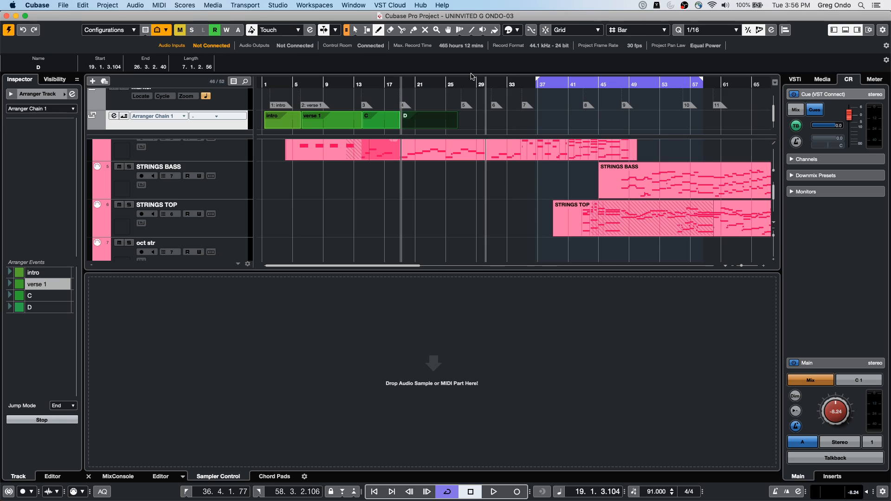
# Step: Colour the arranger track red, and switch from drawing to the Object Selection tool
pyautogui.moveTo(271, 86); pyautogui.dragTo(272, 100)
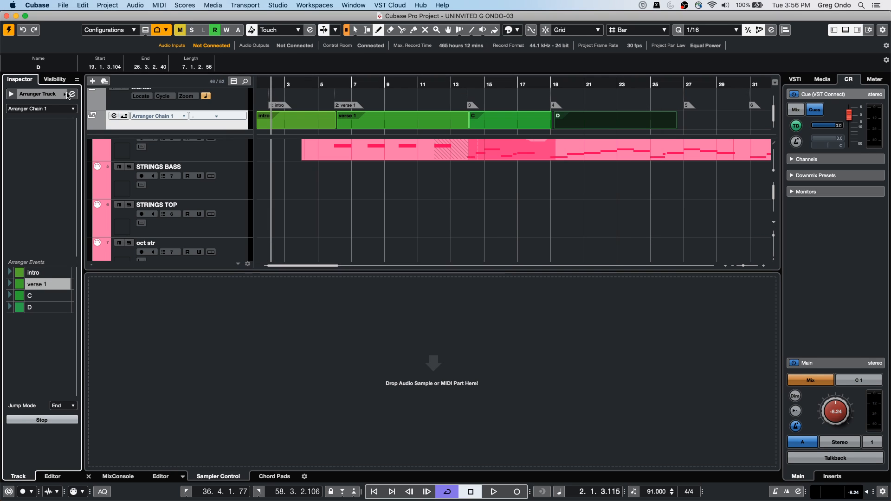
pyautogui.click(65, 94)
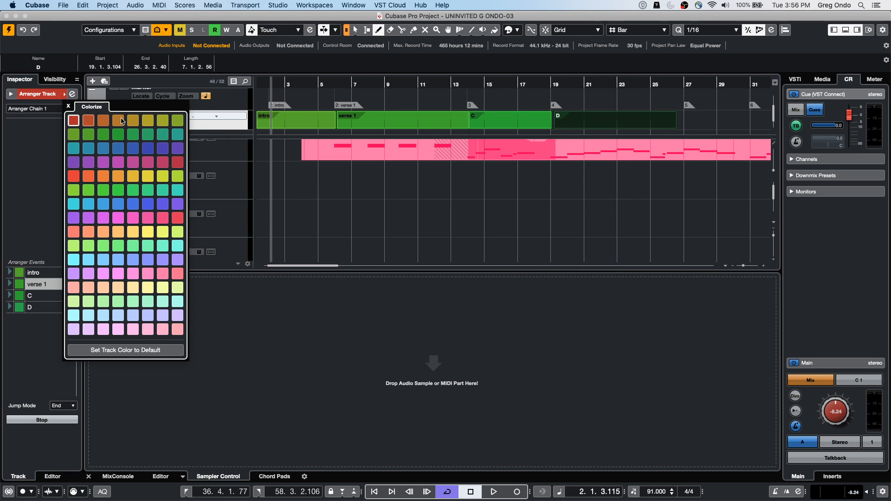
pyautogui.rightClick(493, 149)
pyautogui.click(493, 160)
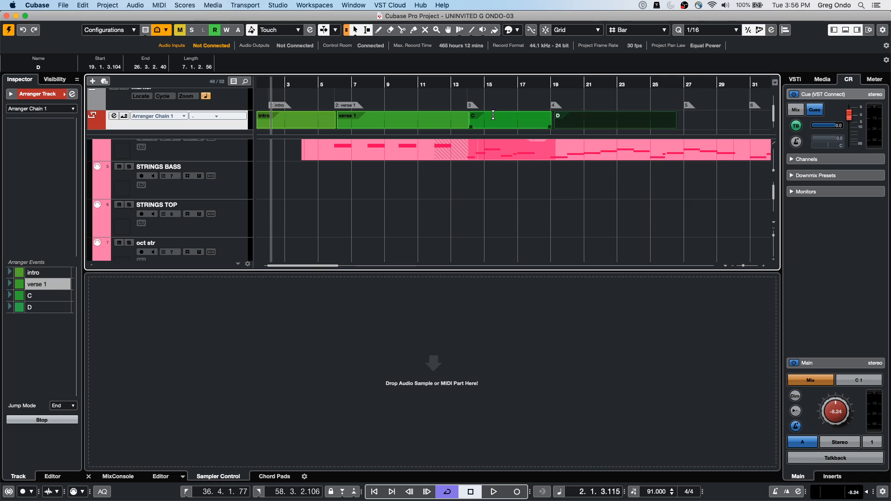
# Step: Recolour arranger event C, between bars 14 and 19, in orange-red
pyautogui.click(495, 123)
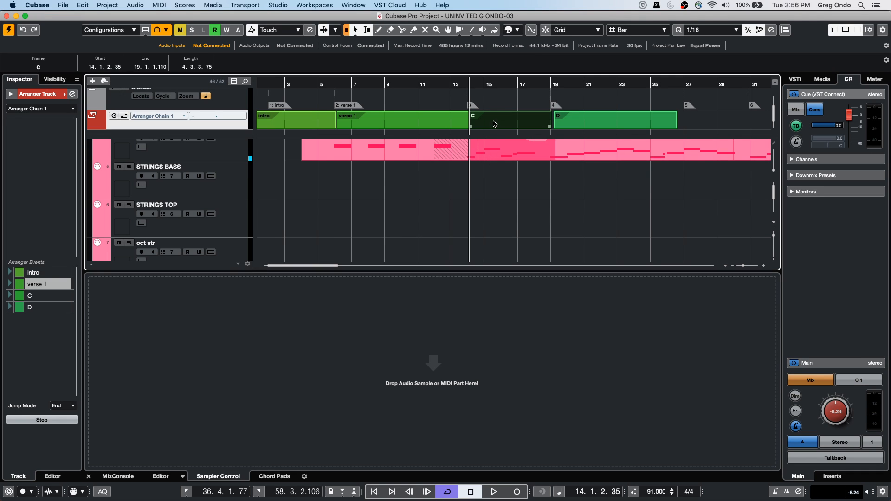
pyautogui.click(514, 32)
pyautogui.click(514, 70)
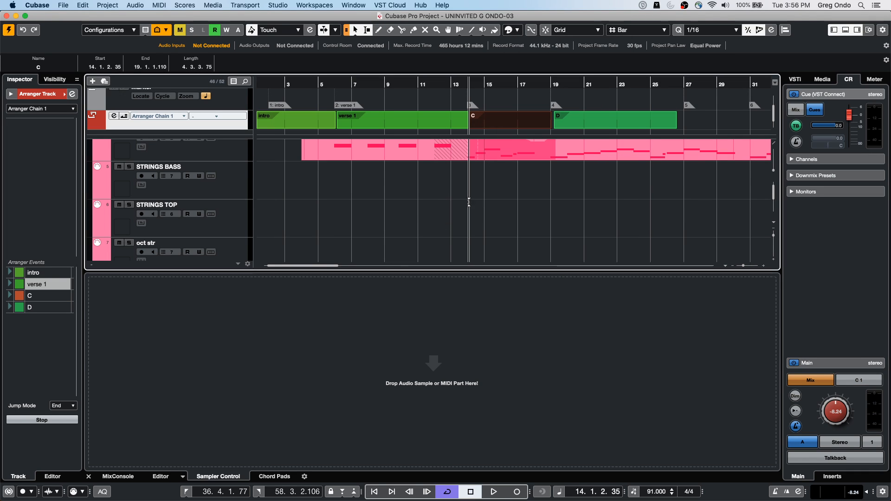
pyautogui.click(516, 210)
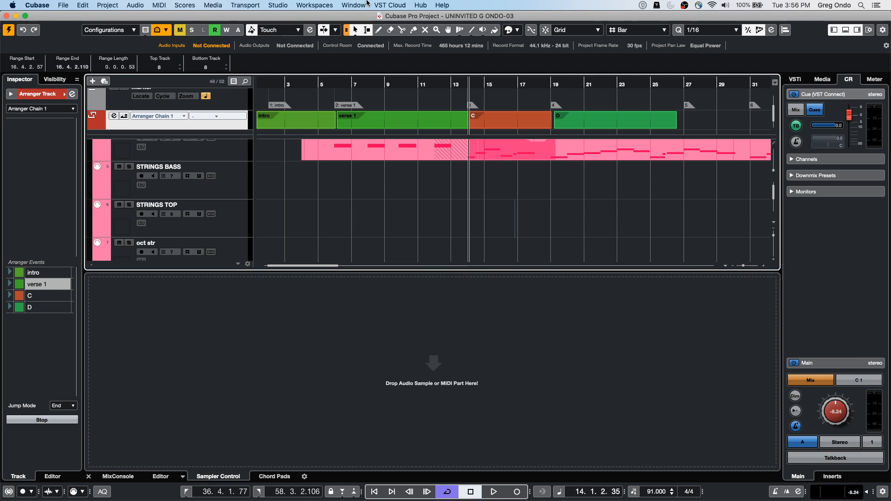
# Step: Display the VST Audio System settings in Studio Setup
pyautogui.click(280, 5)
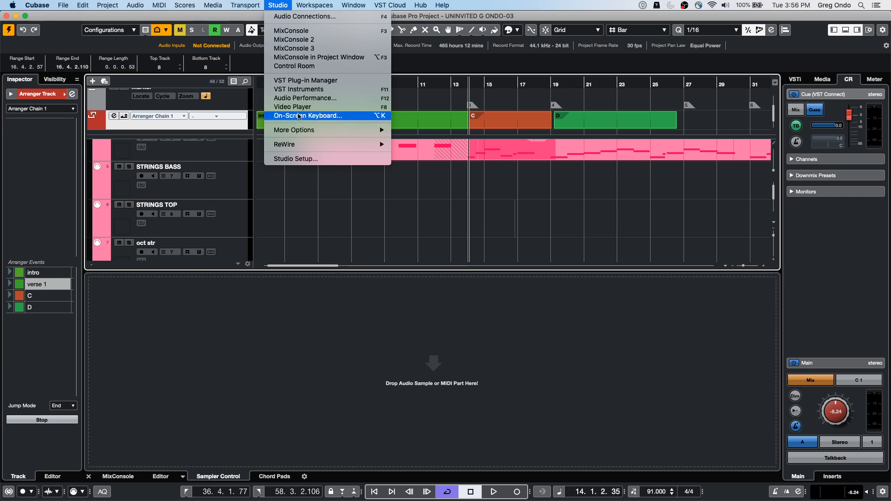
pyautogui.click(302, 160)
pyautogui.click(364, 219)
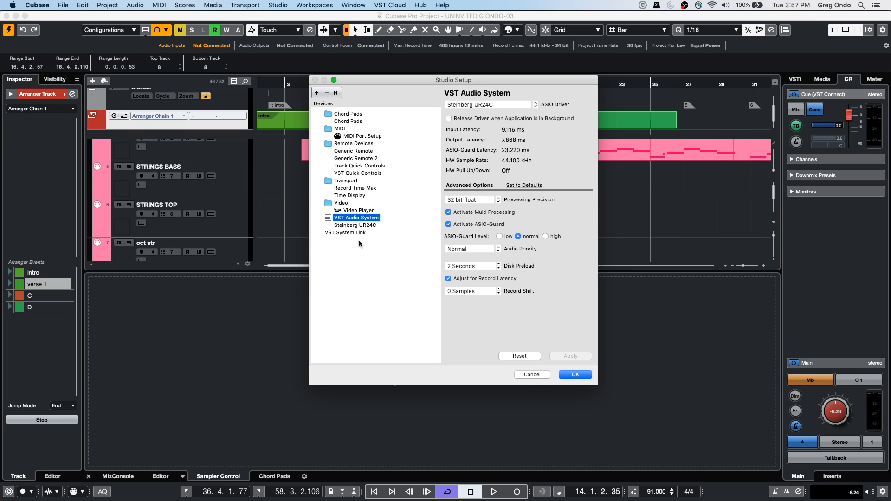
# Step: Enable Direct Monitoring for the Steinberg UR24C in Studio Setup and accept the settings
pyautogui.click(362, 226)
pyautogui.click(449, 144)
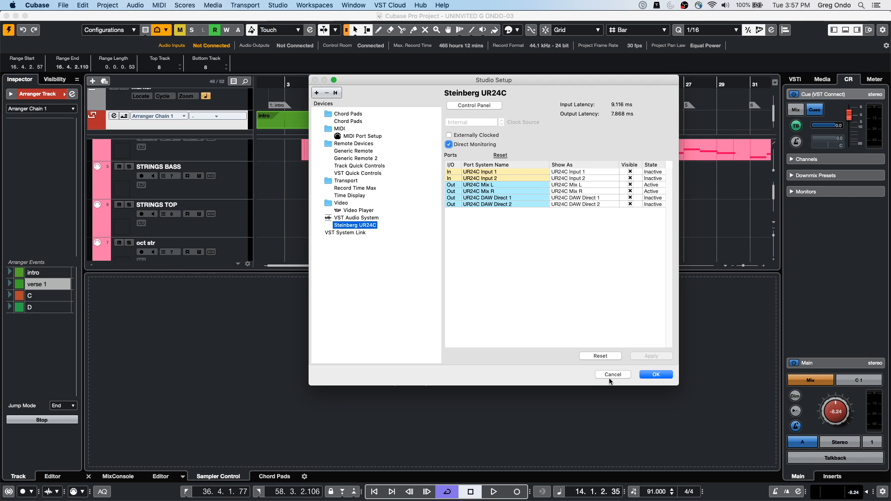
pyautogui.click(656, 375)
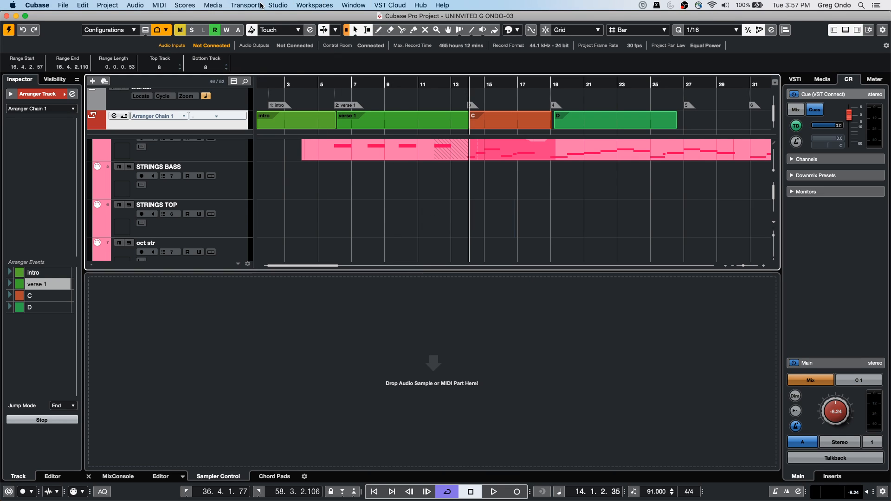
# Step: Reopen Studio Setup, disable Direct Monitoring for the Steinberg UR24C, and accept the settings
pyautogui.click(277, 5)
pyautogui.click(274, 161)
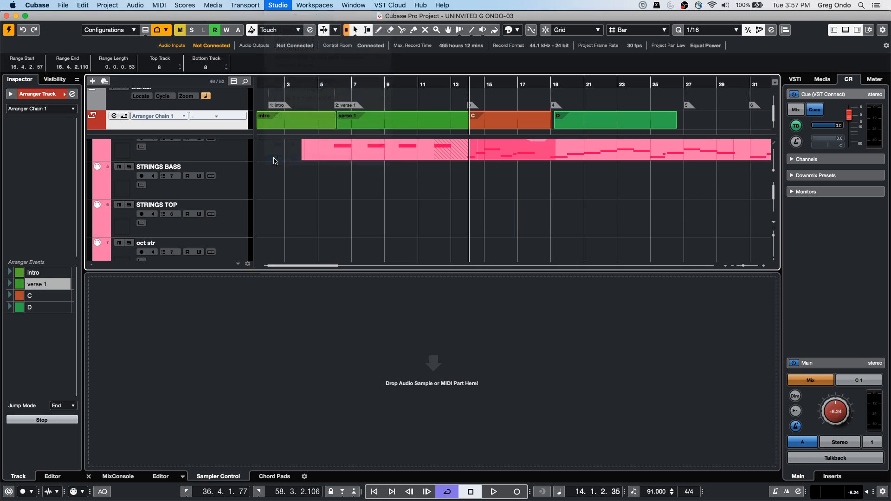
pyautogui.click(449, 145)
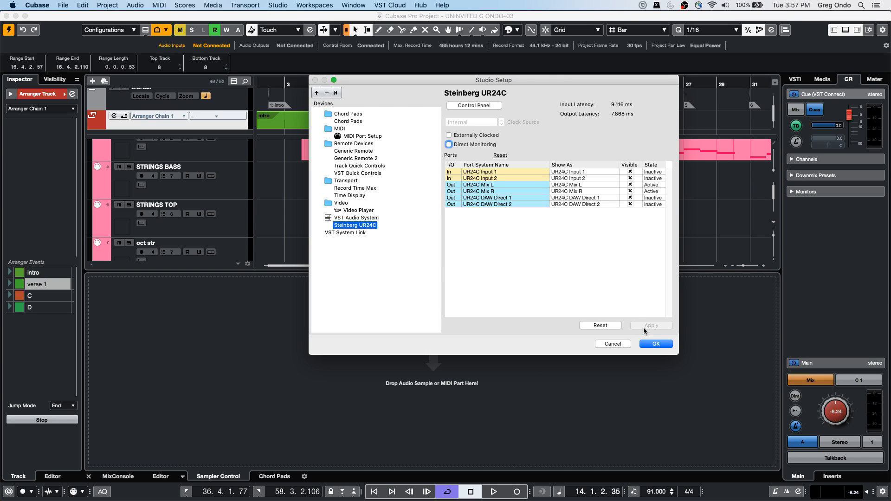
pyautogui.click(665, 343)
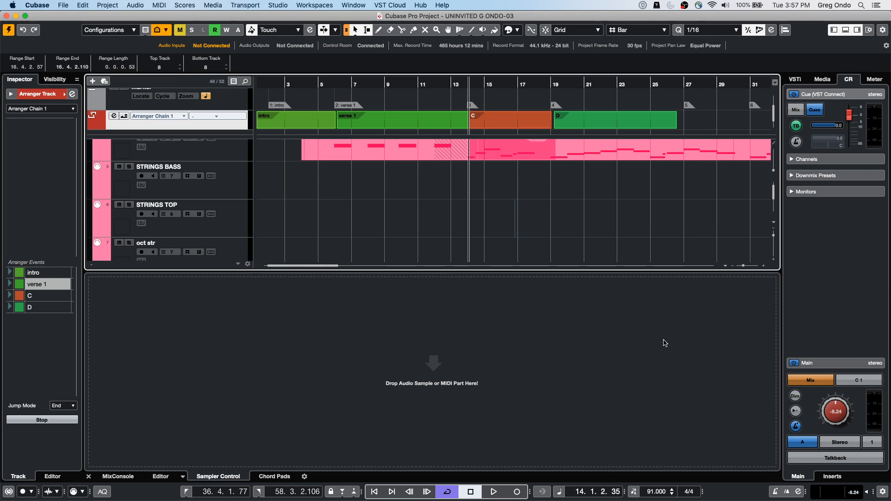
# Step: Add one stereo audio track below STRINGS BASS, with input UR24C Input 1 (Mono) and output Stereo Out
pyautogui.click(230, 185)
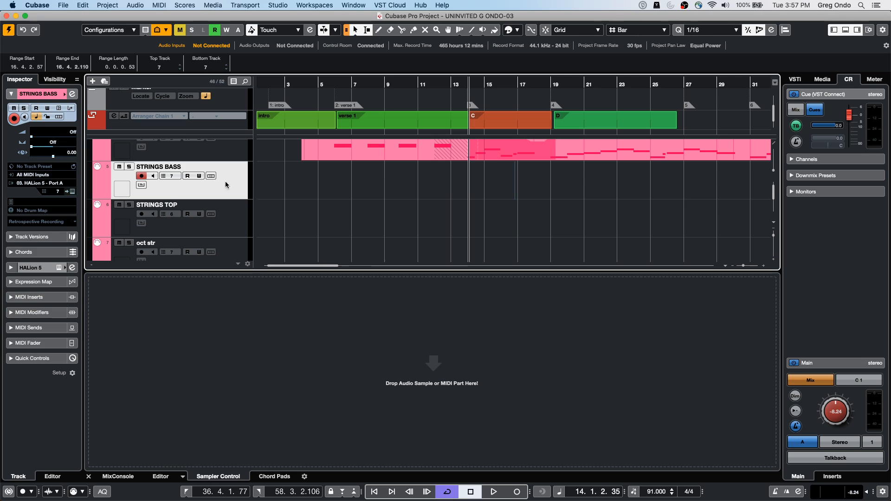
pyautogui.rightClick(209, 189)
pyautogui.moveTo(267, 193)
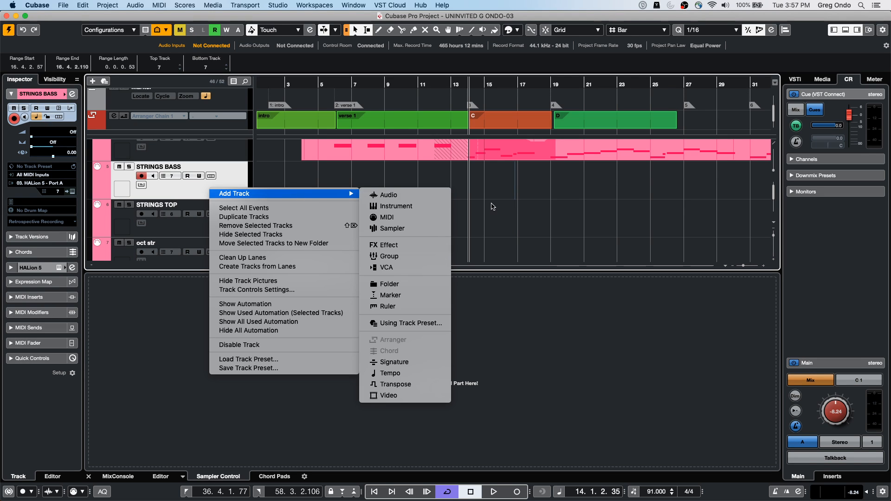
pyautogui.click(385, 193)
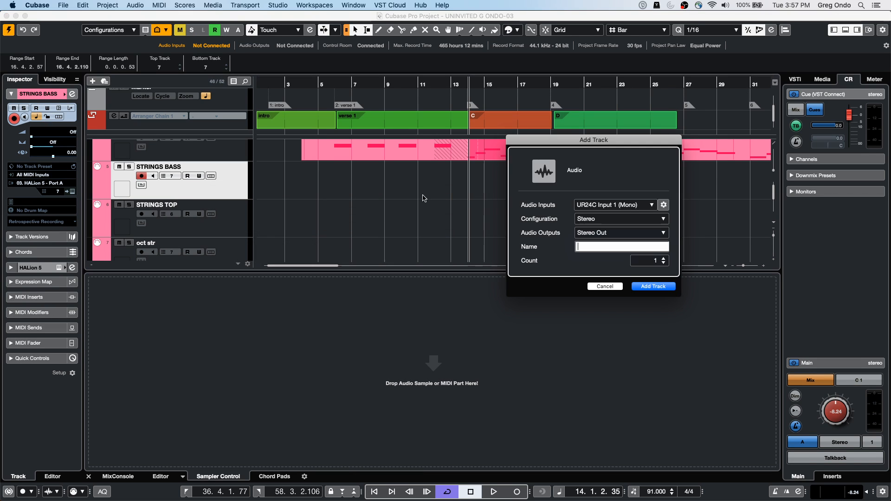
pyautogui.click(653, 286)
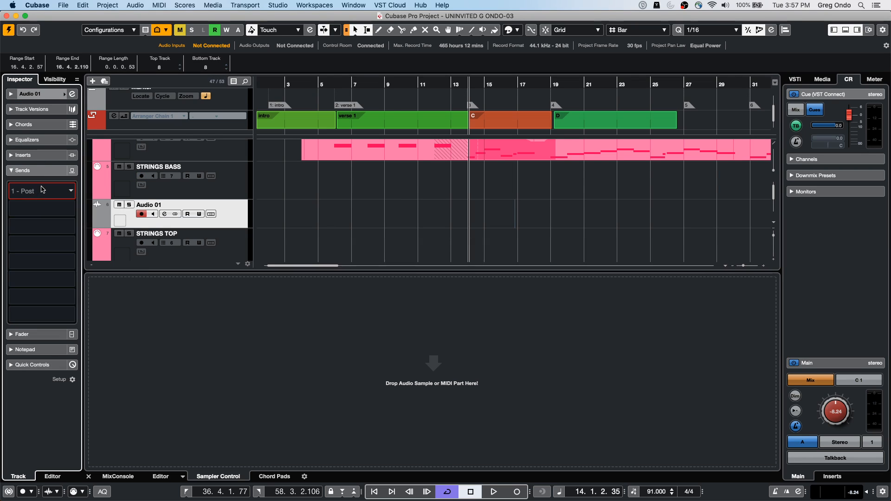
# Step: Route the new audio track's first send to FX 2-UAD DreamVerb, activate it, and set its level to 6.02
pyautogui.click(31, 194)
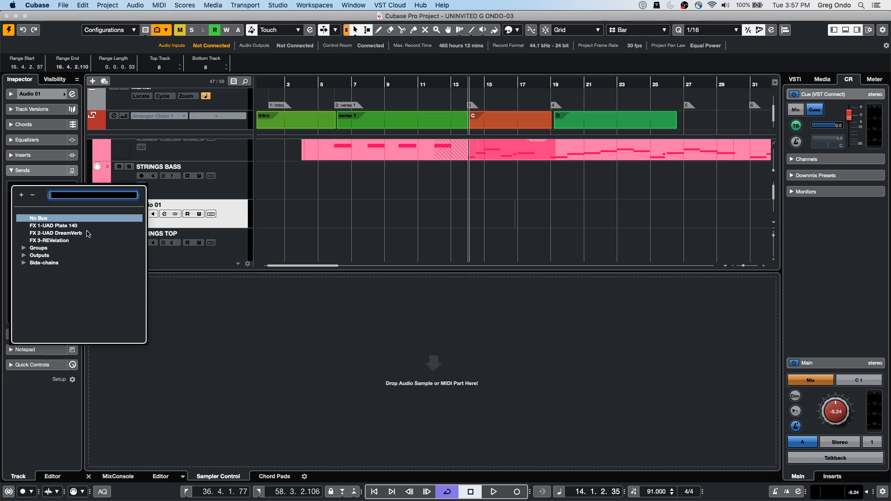
pyautogui.click(55, 233)
pyautogui.scroll(10, 15, 200)
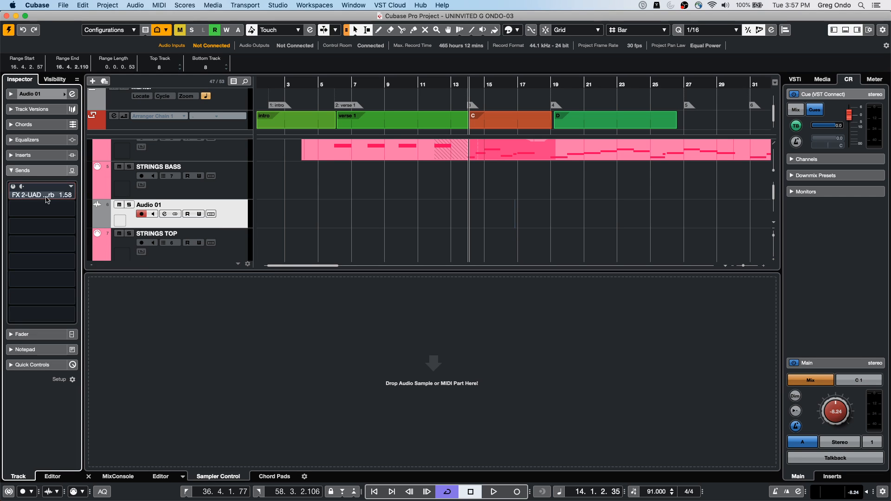
pyautogui.scroll(-5, 15, 200)
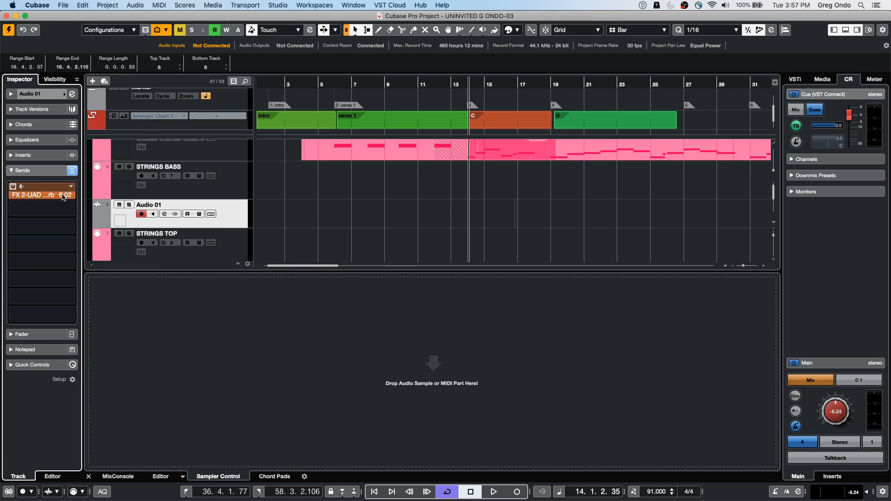
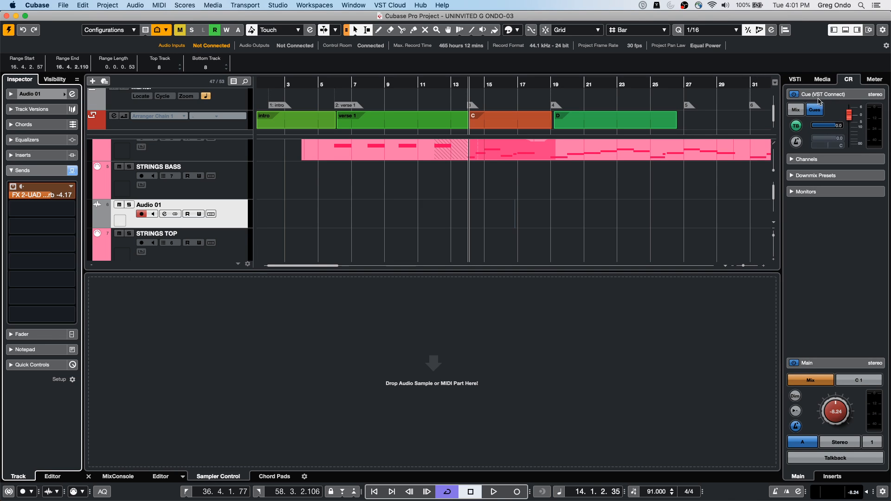
# Step: Expand the Control Room's Monitors section and open the MixConsole in its own window
pyautogui.click(810, 193)
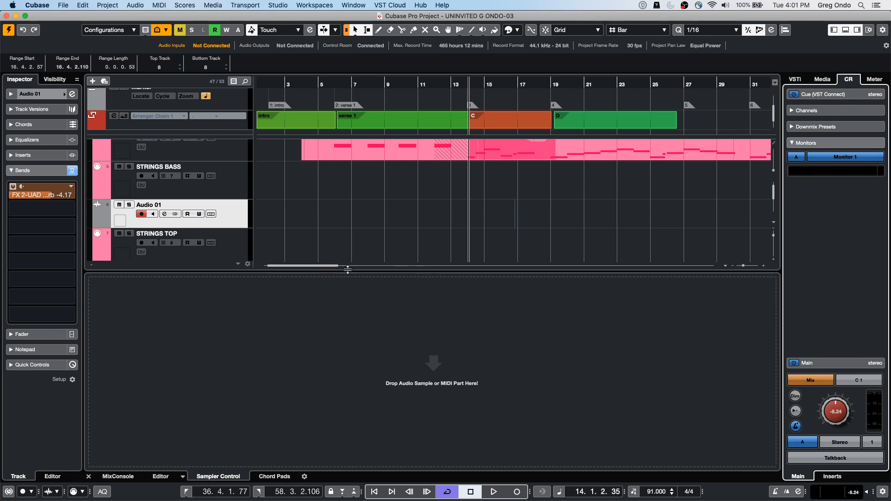
pyautogui.click(118, 476)
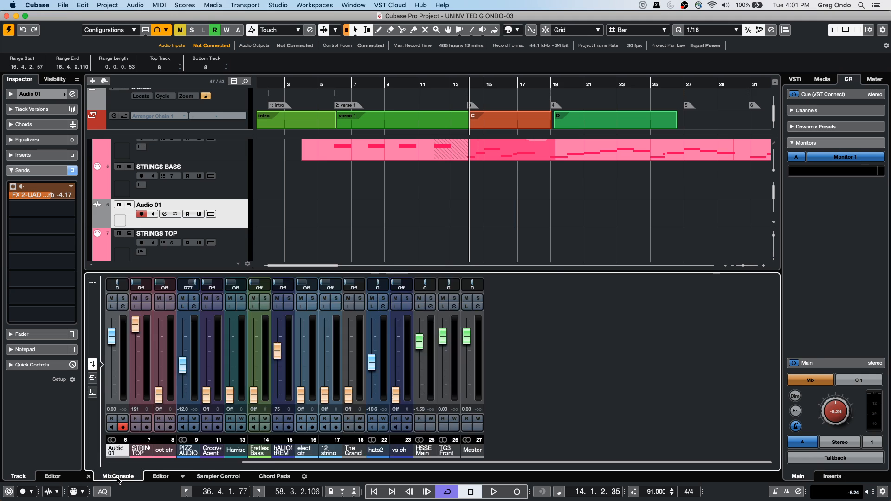
pyautogui.click(91, 286)
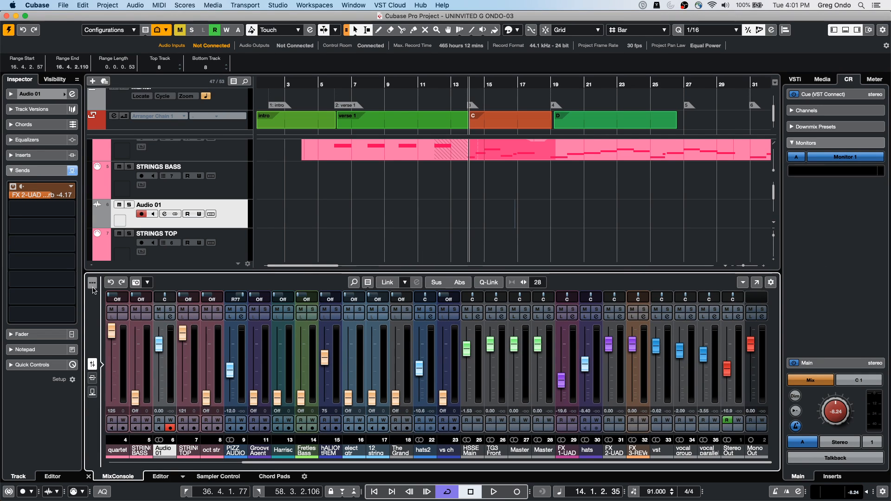
pyautogui.click(759, 284)
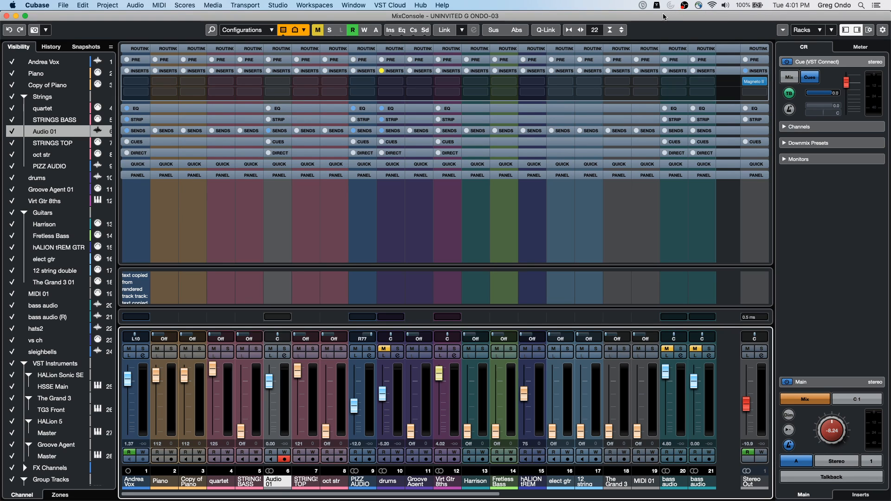
# Step: Show the Cue Sends rack and activate the PIZZ AUDIO channel's cue send at level 6.02
pyautogui.click(820, 30)
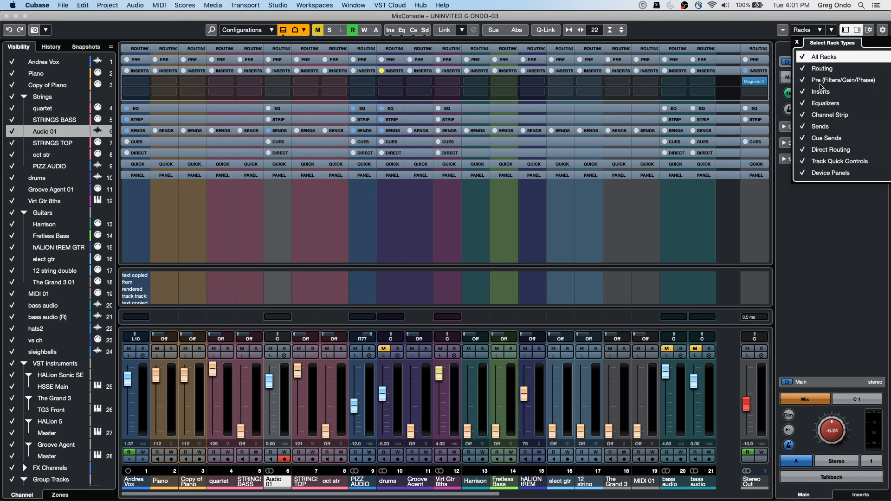
pyautogui.click(392, 145)
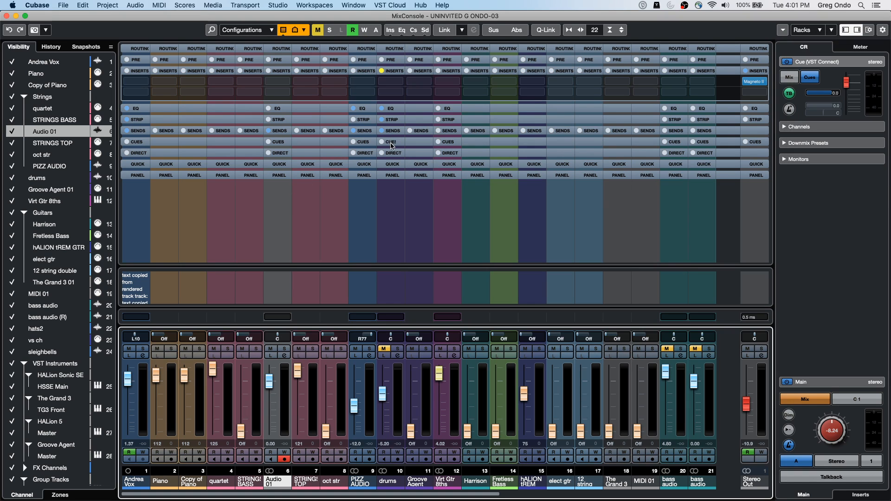
pyautogui.click(391, 145)
pyautogui.moveTo(358, 129); pyautogui.dragTo(403, 127)
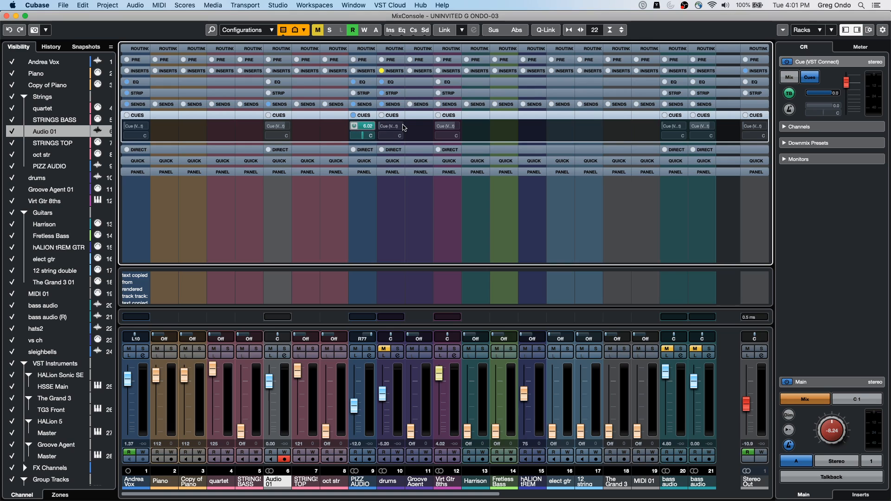
pyautogui.click(383, 126)
# Step: Switch to the Amos Moses - GO project window and activate that project
pyautogui.click(359, 7)
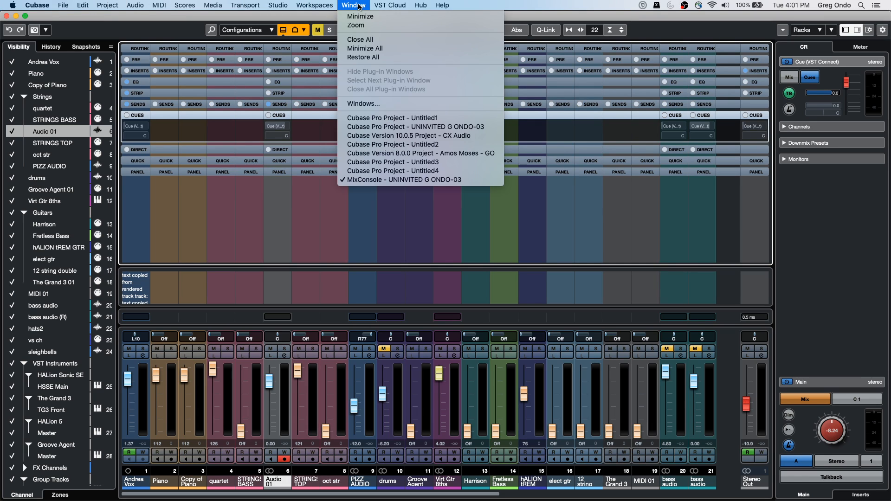
pyautogui.click(470, 154)
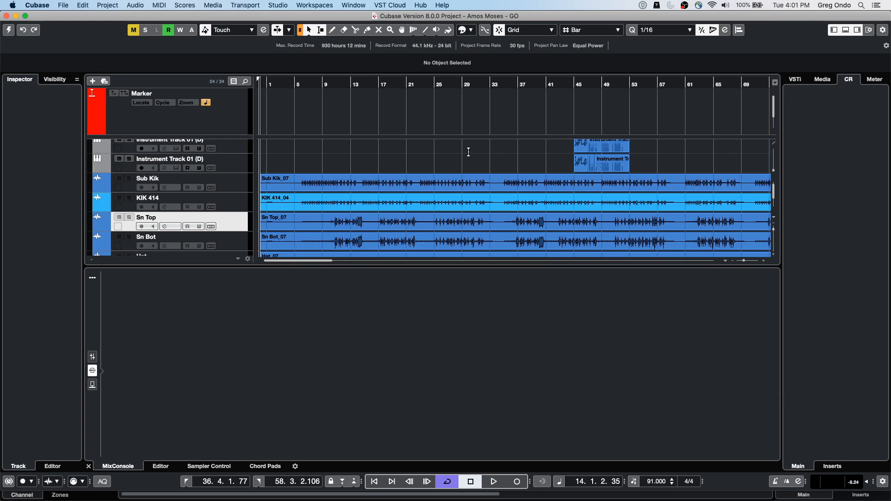
pyautogui.click(8, 34)
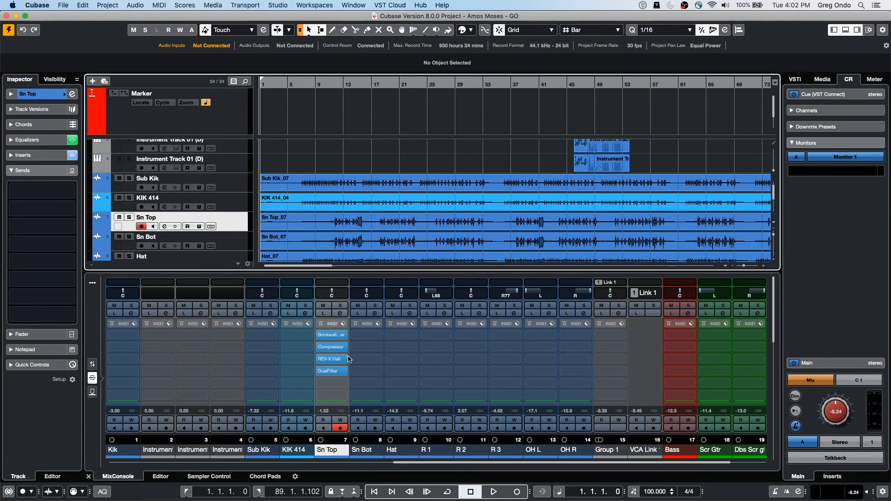
pyautogui.click(242, 182)
pyautogui.scroll(-5, 235, 219)
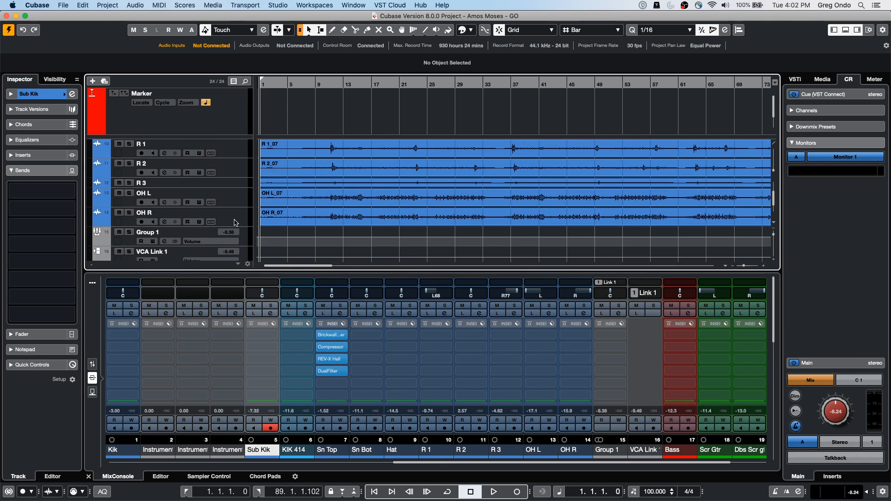
pyautogui.rightClick(236, 219)
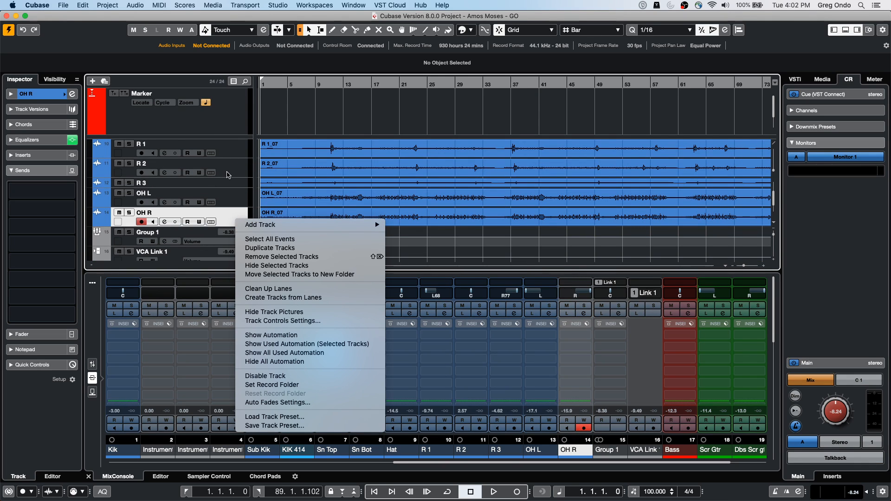
pyautogui.click(231, 176)
pyautogui.scroll(-1, 232, 175)
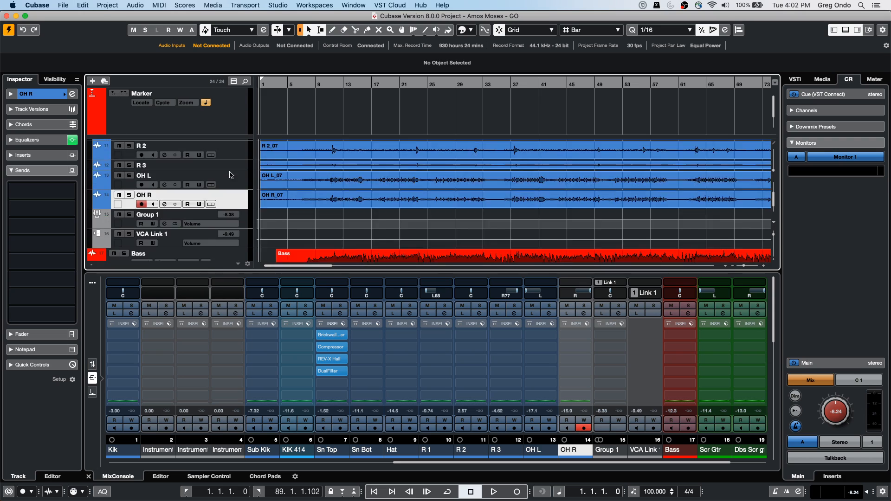
pyautogui.scroll(10, 231, 176)
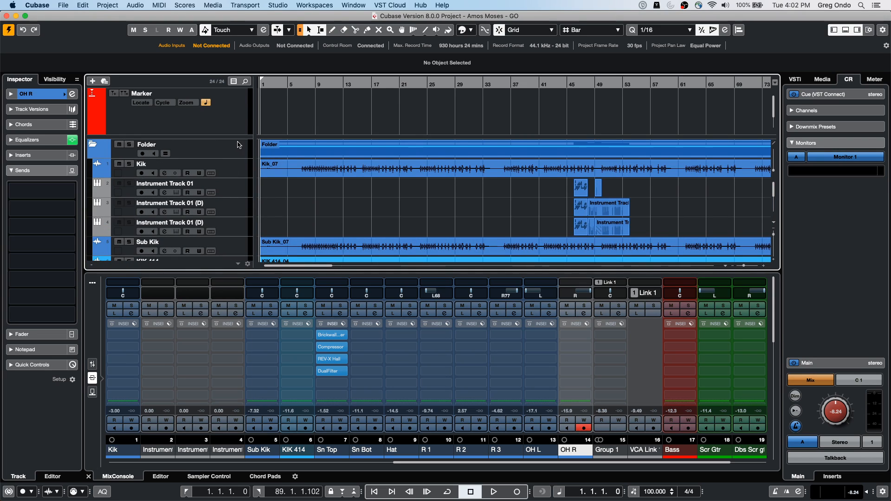
pyautogui.rightClick(237, 171)
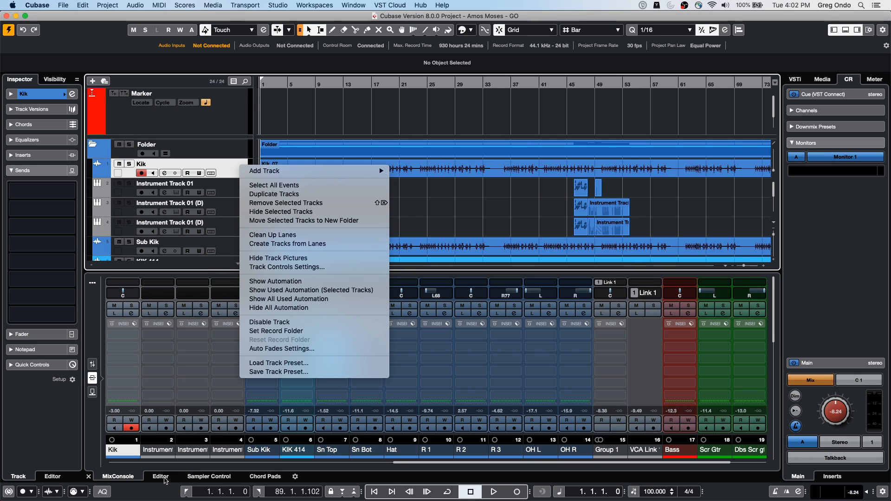
pyautogui.click(130, 476)
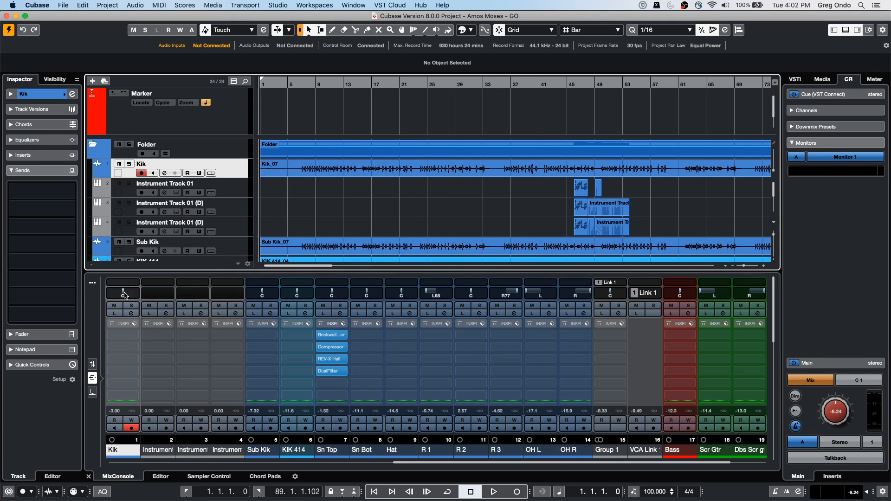
# Step: Show the faders in the lower-zone MixConsole and select the channels from Sub Kik through OH R
pyautogui.click(92, 364)
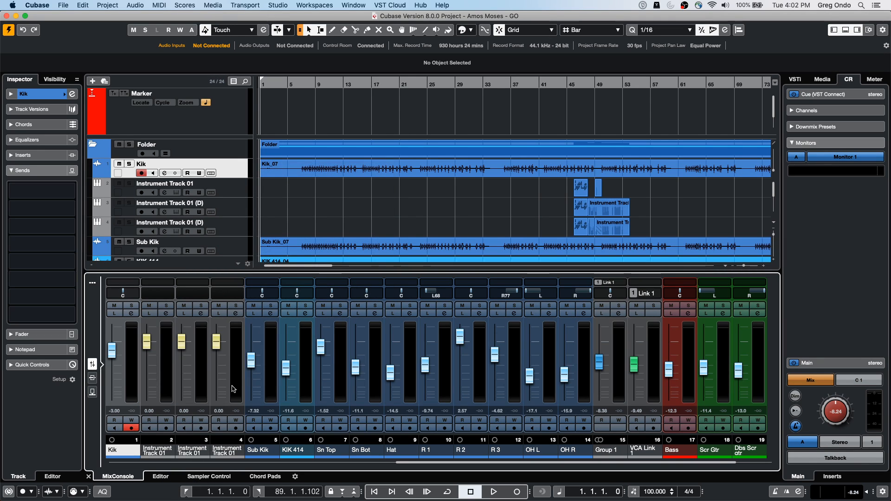
pyautogui.click(268, 382)
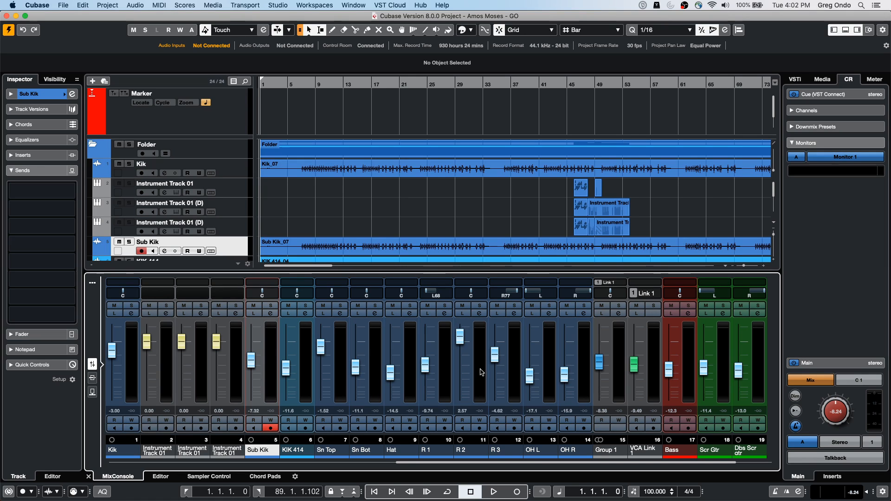
pyautogui.keyDown('shift'); pyautogui.click(583, 369); pyautogui.keyUp('shift')
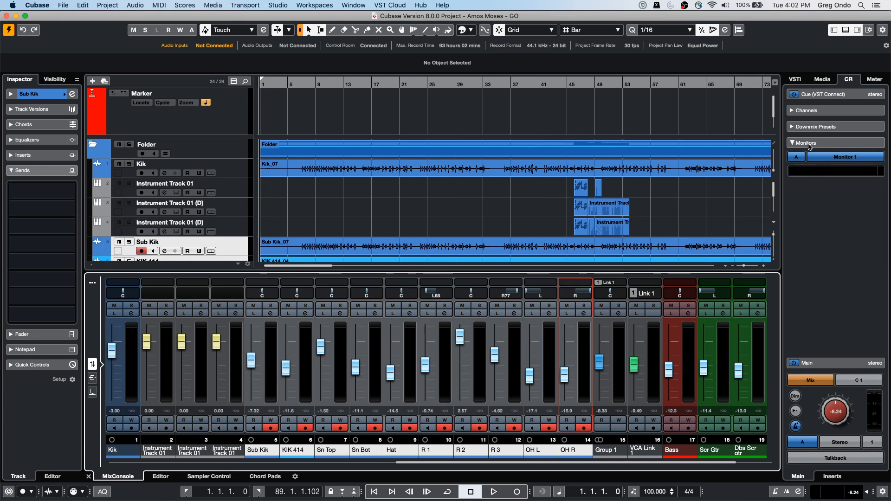
# Step: Open the Amos Moses MixConsole in a separate window and enlarge it to fill the screen
pyautogui.click(93, 283)
pyautogui.click(757, 282)
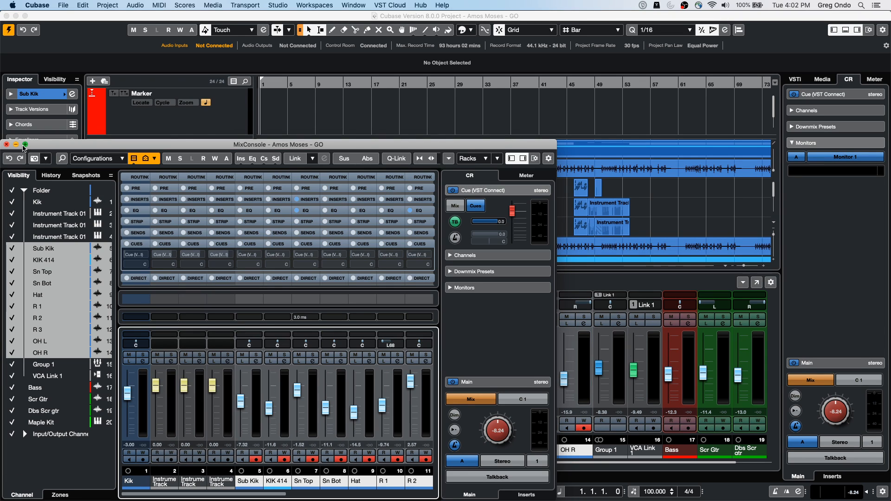
pyautogui.click(25, 144)
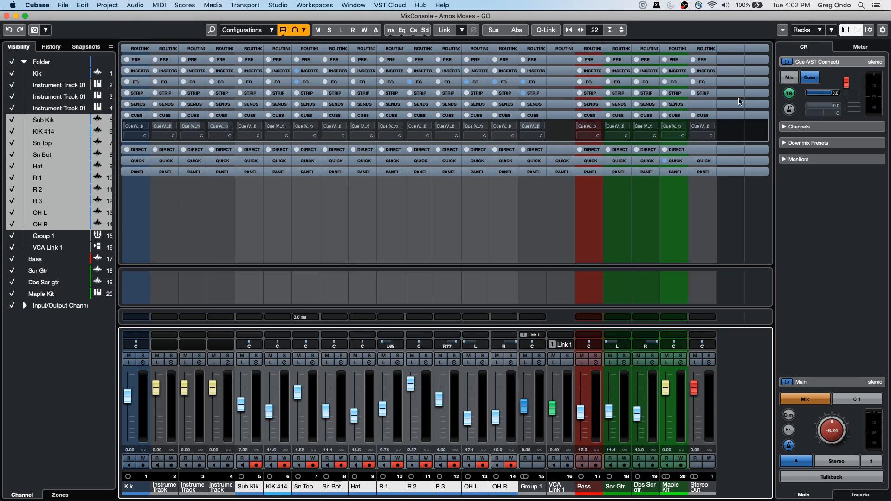
# Step: Turn on Q-Link and activate the cue sends of all selected drum channels together, raising their send level
pyautogui.click(549, 34)
pyautogui.click(353, 126)
pyautogui.moveTo(362, 127); pyautogui.dragTo(387, 126)
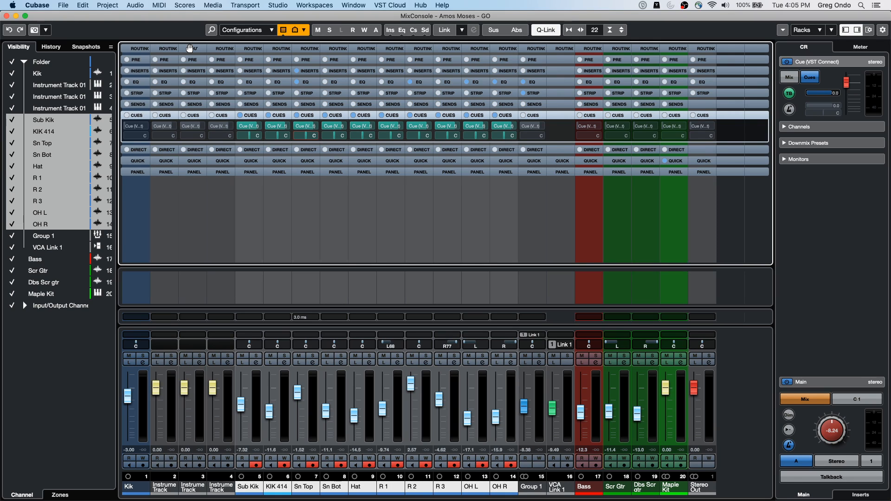
# Step: Switch to the YouTube Studio page in Safari and request ending the live stream
pyautogui.press('super+Tab')
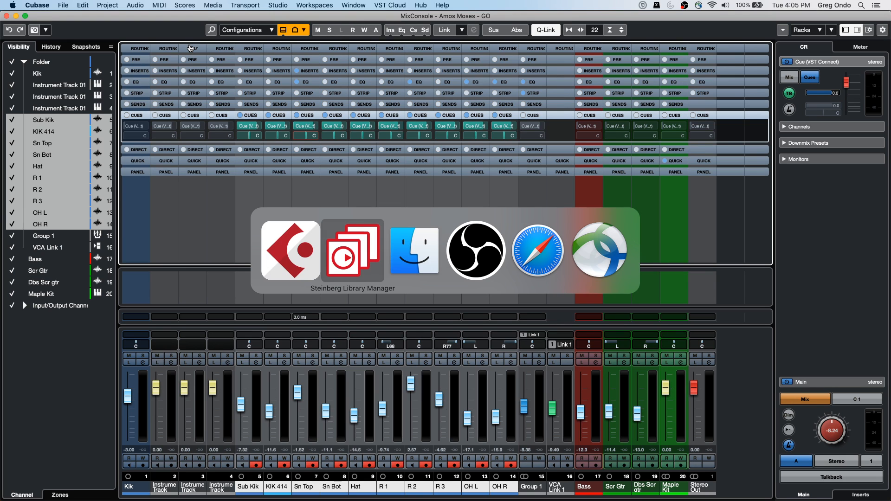
pyautogui.press('super+Tab')
pyautogui.press('super+Tab')
pyautogui.press('super+Tab')
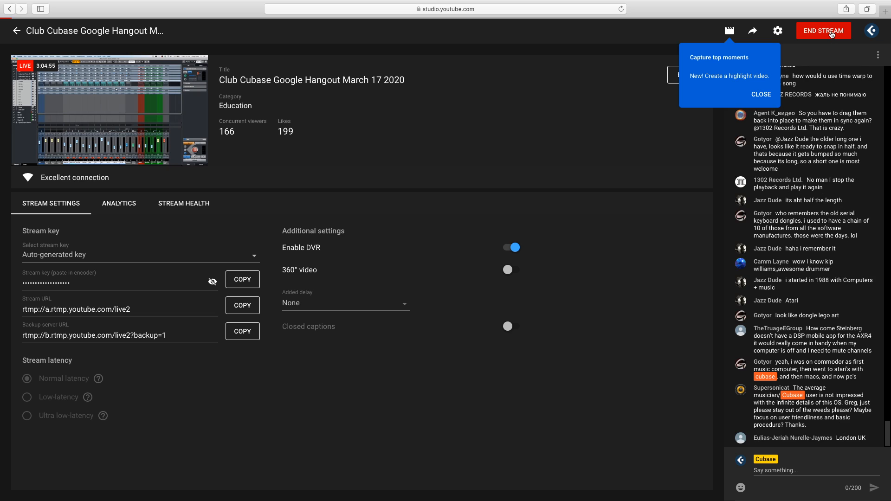
pyautogui.click(832, 35)
pyautogui.click(833, 34)
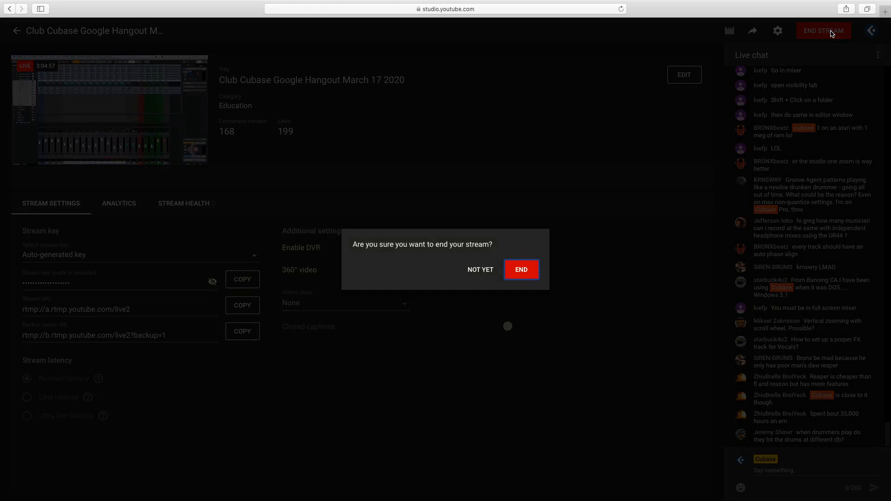